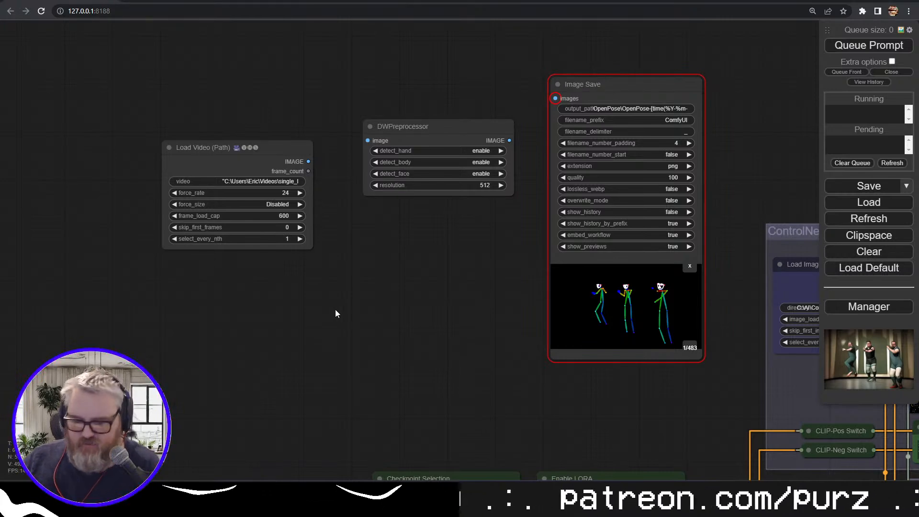
Go to twitter.com in a new browser tab and show the account's own profile
key(ctrl+t)
text(fx)
key(BackSpace)
key(BackSpace)
key(BackSpace)
text(twitter.com)
key(Return)
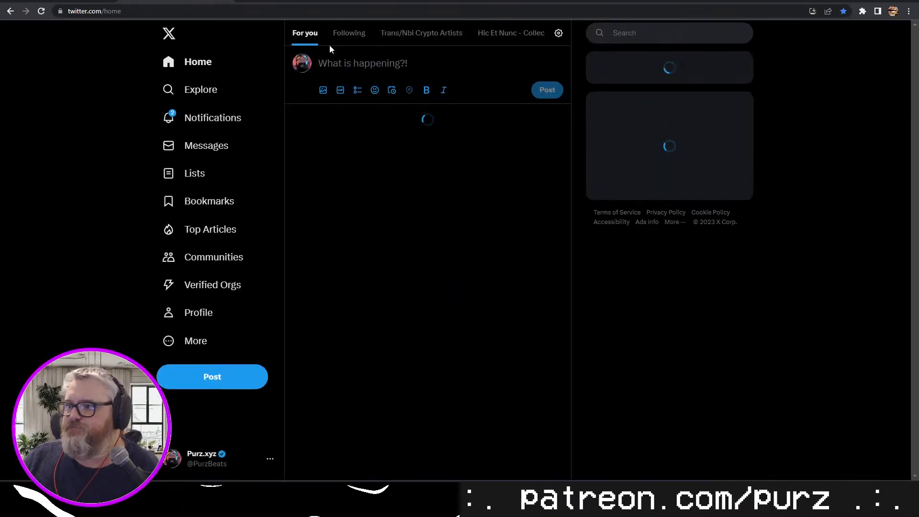
click(198, 313)
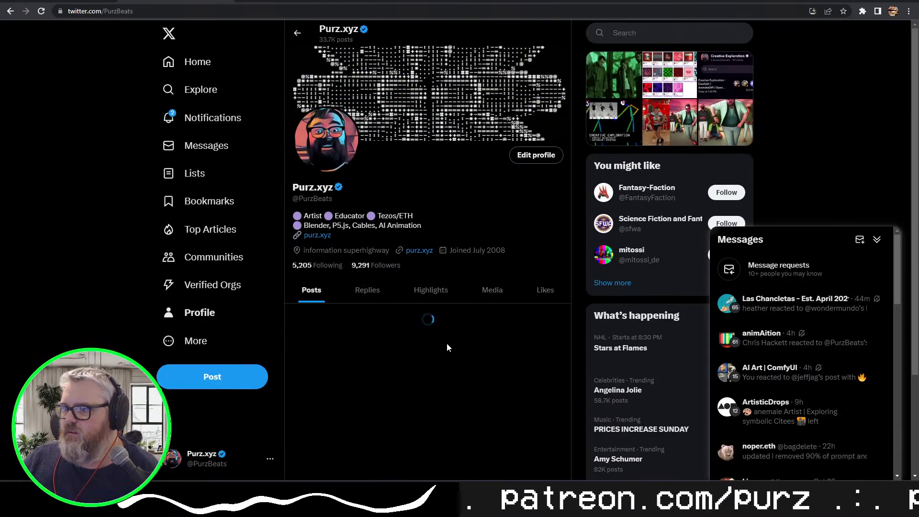
Find the profile's post with the animated dancing man in sunglasses, show its thread and copy the post's link
scroll(447, 342, down, 10)
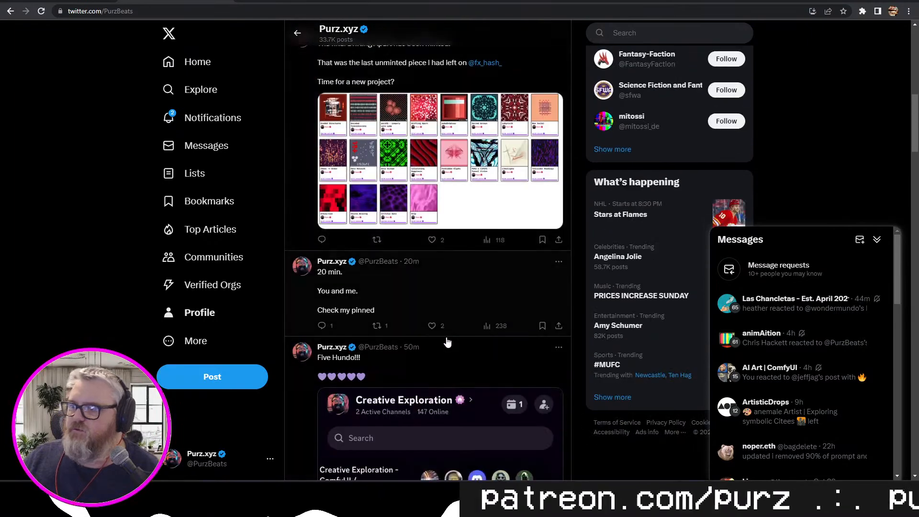
scroll(447, 342, down, 10)
scroll(447, 335, up, 3)
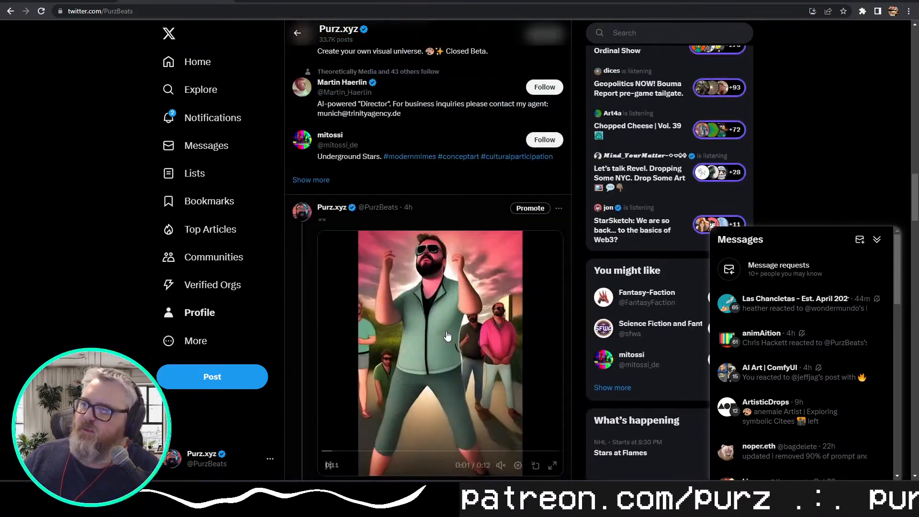
scroll(447, 335, down, 3)
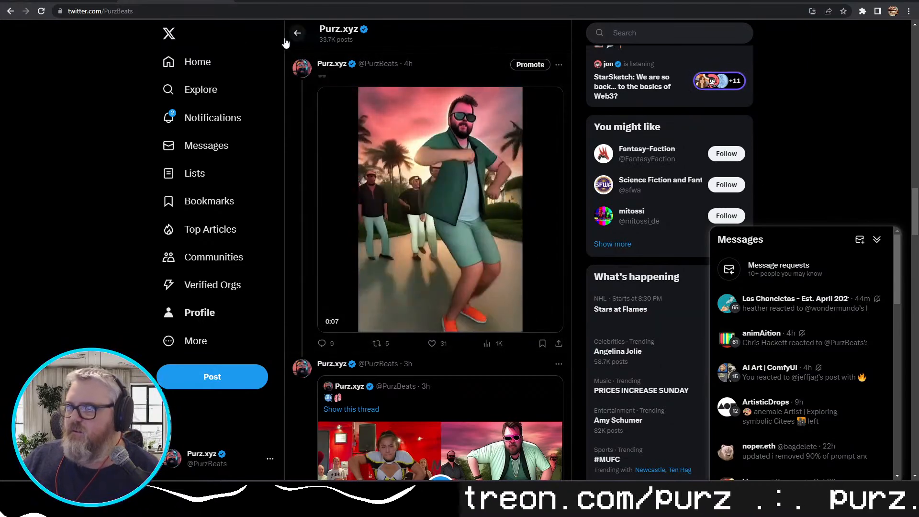
scroll(403, 210, down, 12)
scroll(403, 209, up, 5)
scroll(402, 209, up, 4)
scroll(407, 206, down, 10)
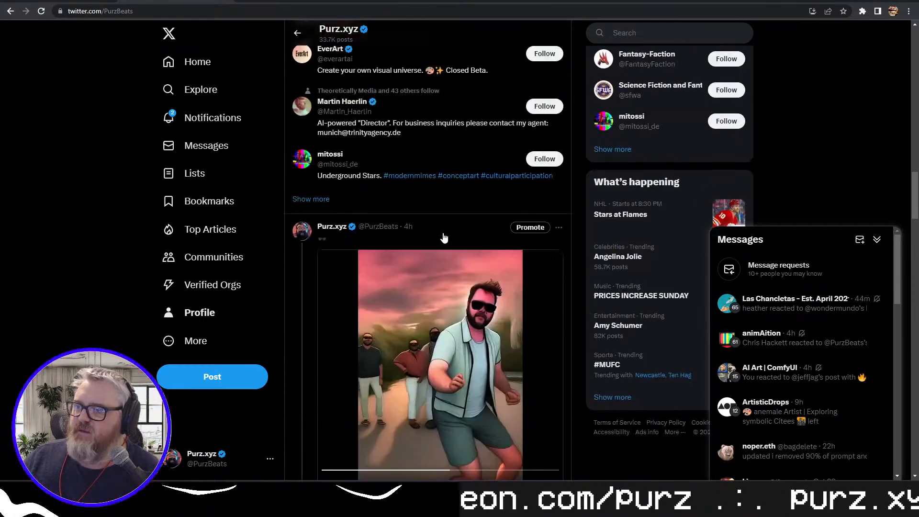
scroll(442, 239, down, 2)
click(443, 213)
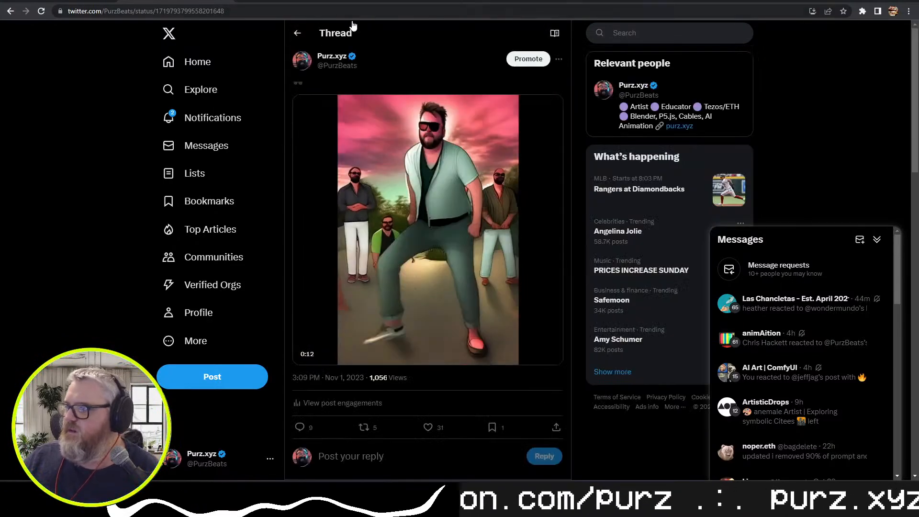
click(366, 11)
key(ctrl+c)
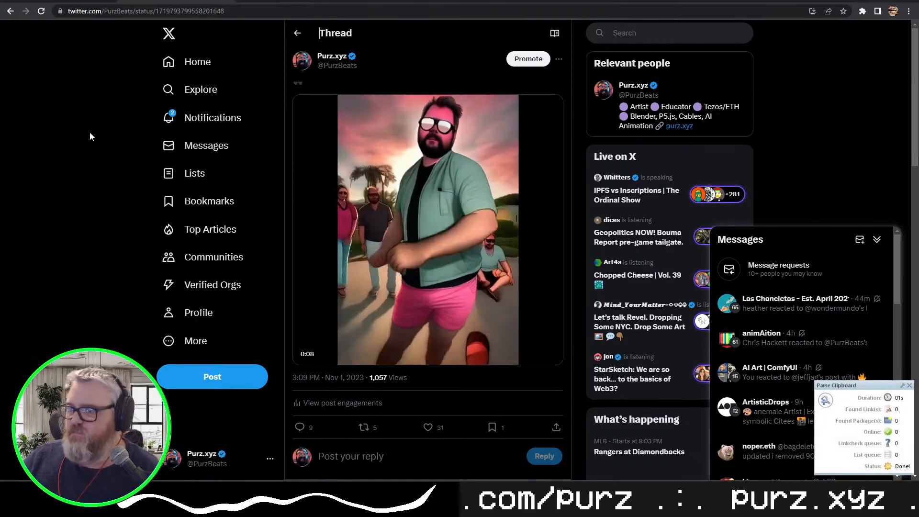
Show the post comparing the original dancer with the AI version side by side, copy its link and return to ComfyUI
key(alt+Left)
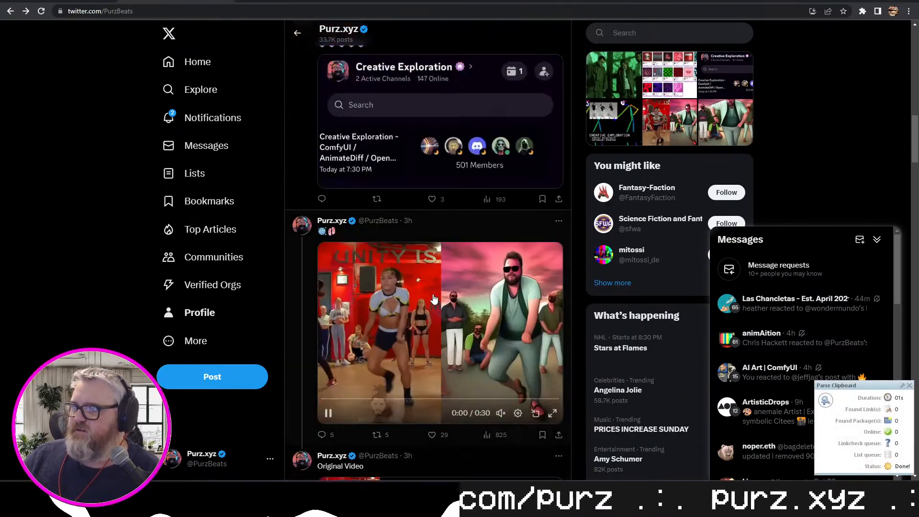
key(alt+Right)
key(ctrl+l)
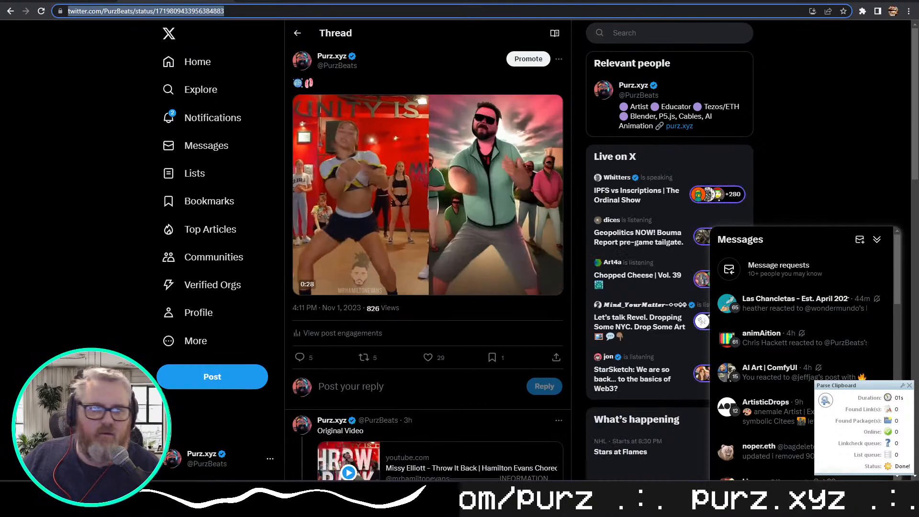
key(ctrl+c)
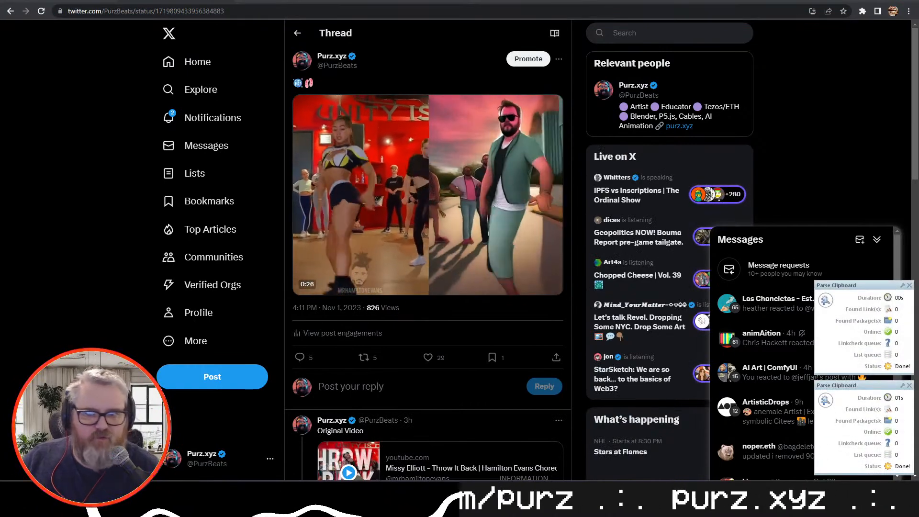
key(alt+Tab)
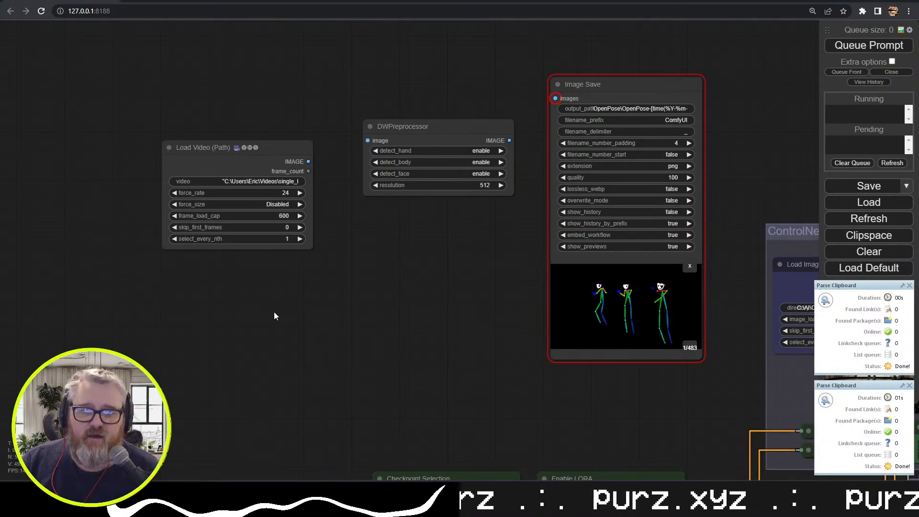
Play "throw it back long.mov" from the Videos folder in the media player with the volume muted, and close the player
key(alt+Tab)
key(alt+Tab)
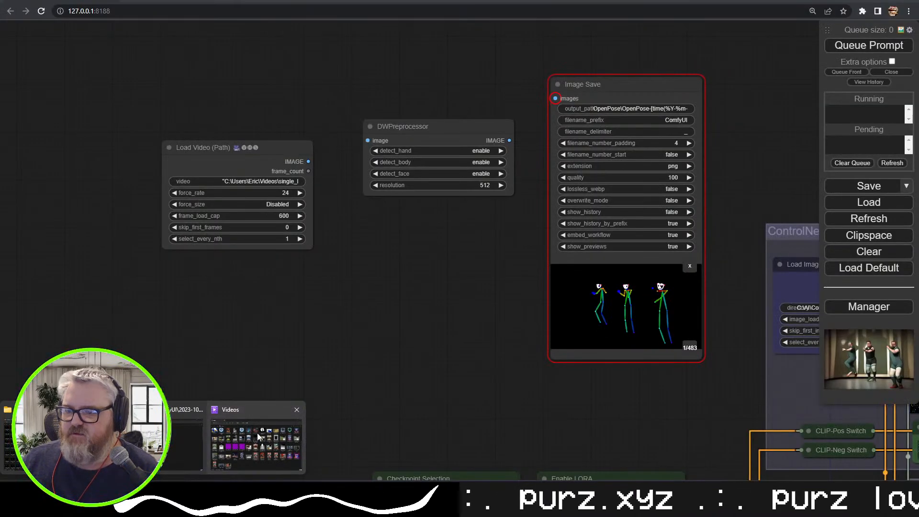
click(258, 437)
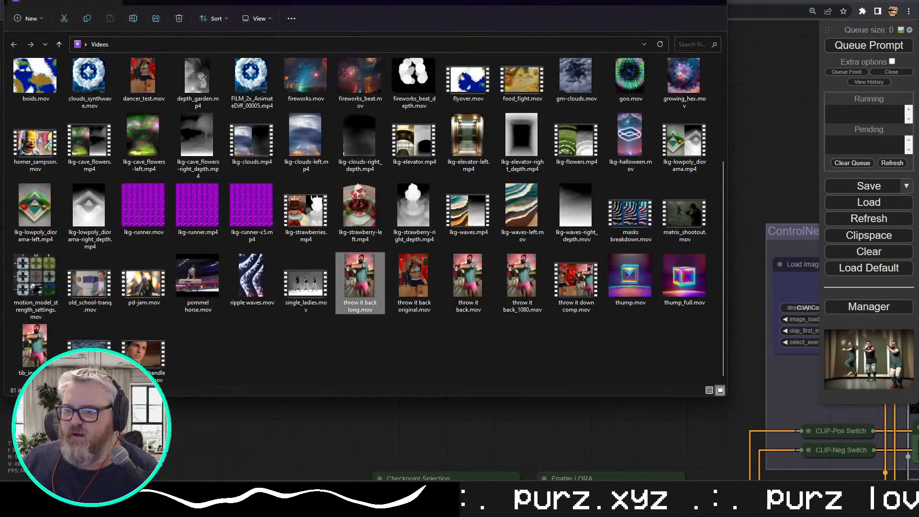
double_click(364, 286)
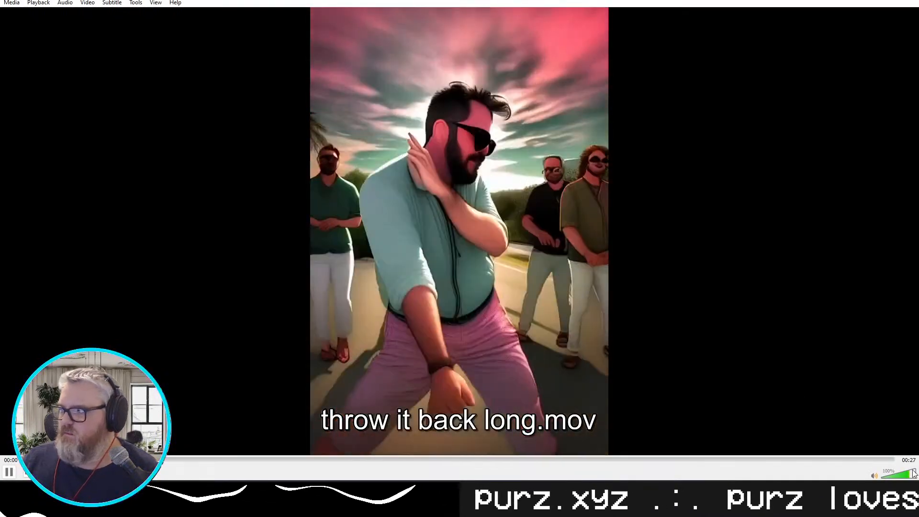
drag(915, 474, 875, 477)
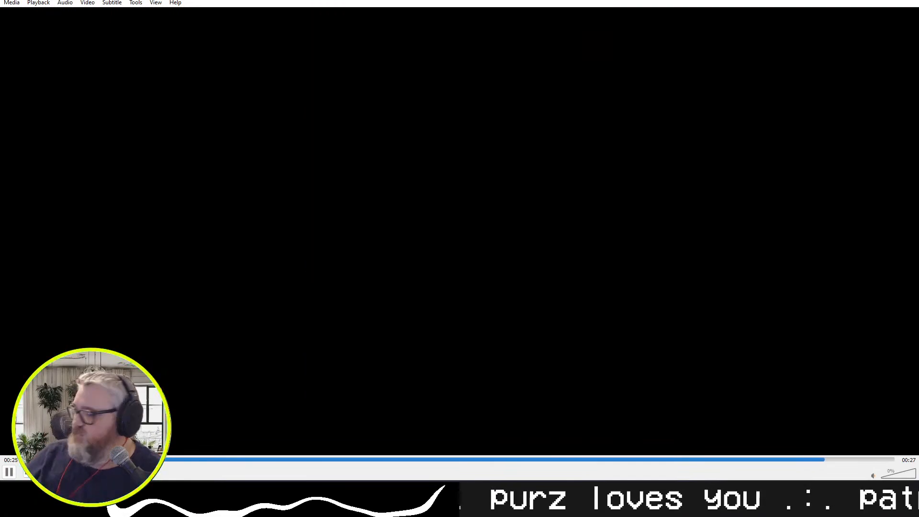
key(alt+F4)
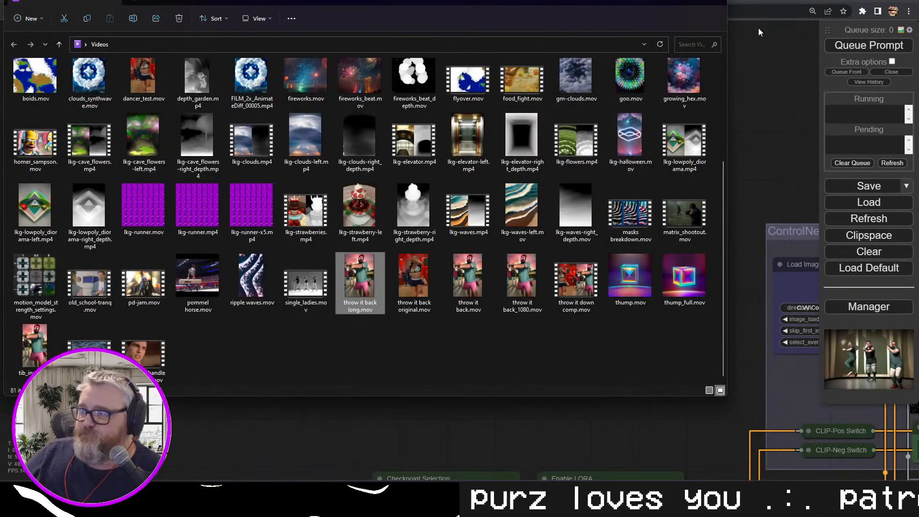
Back in ComfyUI, examine the four Load Image reference portraits feeding the Encode IPAdapter Image node
click(717, 9)
scroll(462, 354, down, 7)
drag(348, 309, 447, 162)
drag(326, 255, 617, 145)
scroll(441, 208, up, 1)
scroll(433, 209, up, 1)
drag(299, 196, 479, 66)
scroll(436, 134, up, 4)
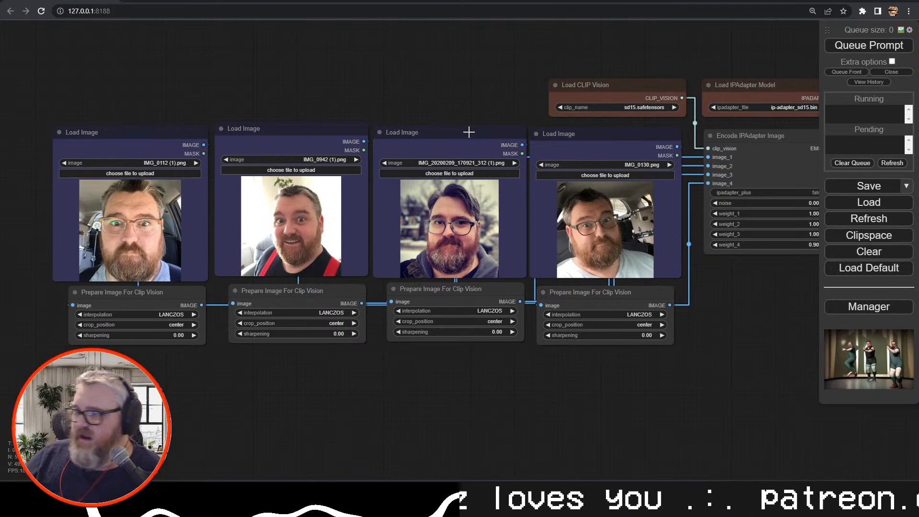
Look over the loader, AnimateDiff and diffusion groups, and examine the OpenPose preview in the Image Save node
scroll(469, 132, down, 4)
drag(776, 54, 480, 78)
drag(721, 76, 406, 95)
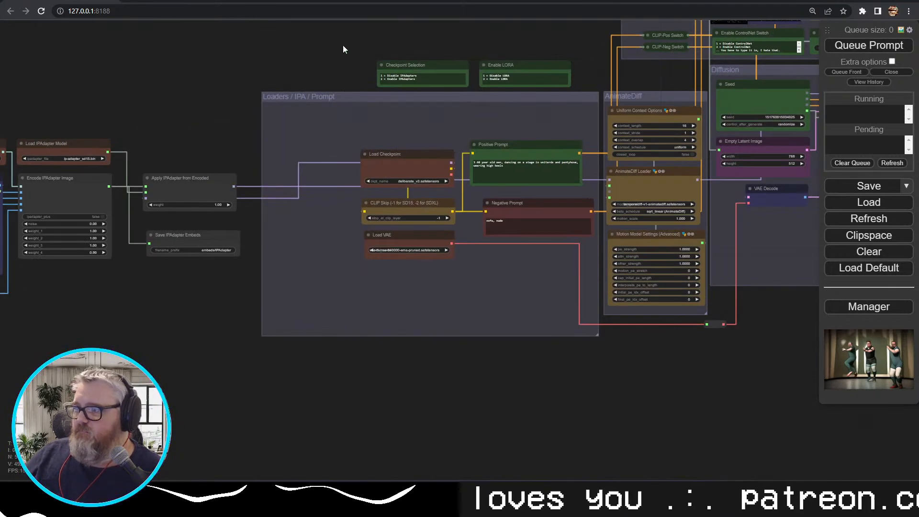
drag(507, 42, 283, 57)
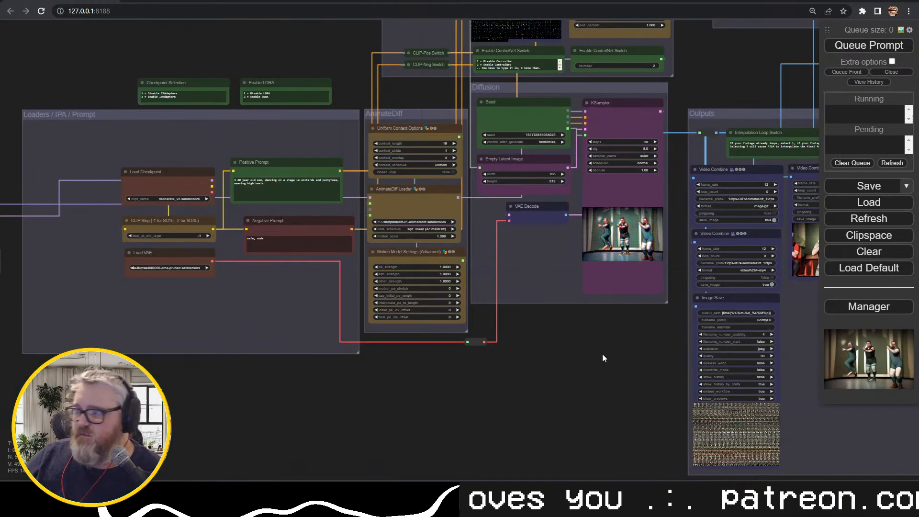
drag(581, 317, 633, 444)
drag(379, 172, 492, 266)
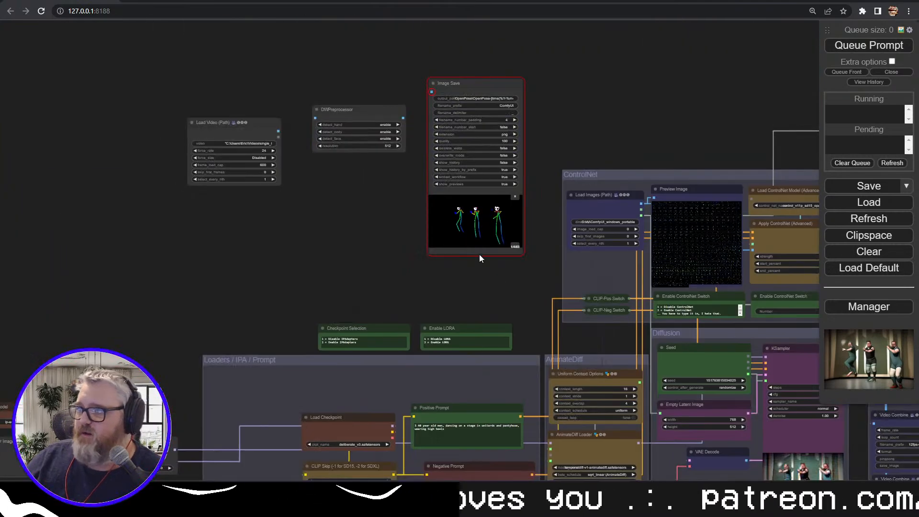
scroll(444, 226, up, 10)
drag(268, 248, 213, 255)
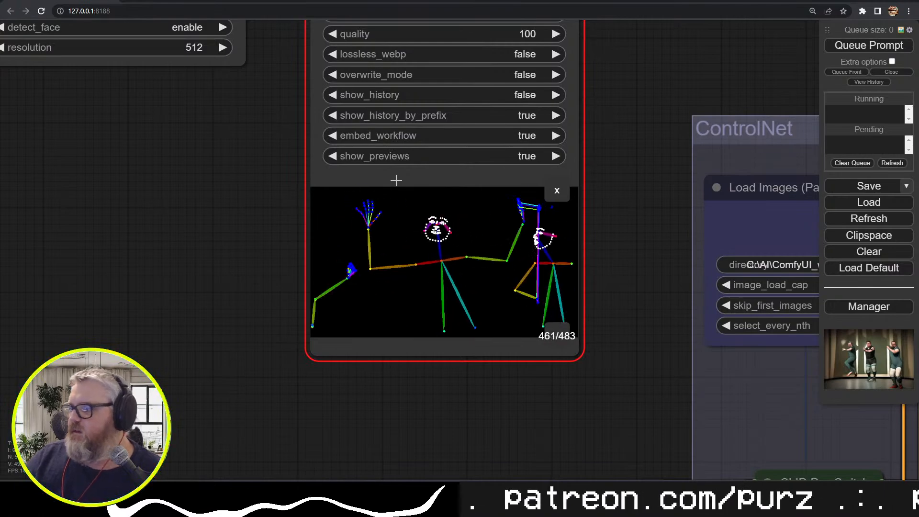
Review the positive prompt for the dancing men and the resulting video previews in the Outputs group
drag(380, 238, 286, 65)
drag(339, 80, 483, 2)
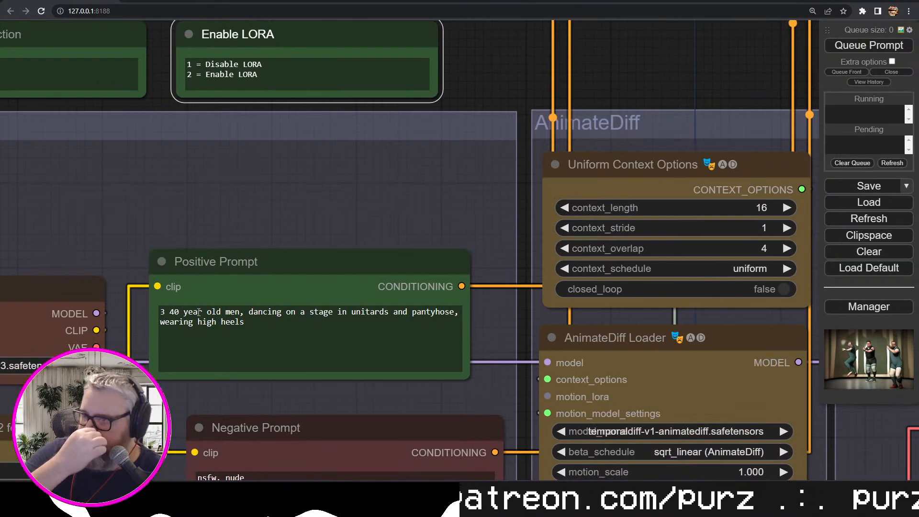
drag(593, 42, 101, 97)
drag(727, 356, 13, 69)
drag(601, 132, 587, 233)
scroll(587, 233, up, 5)
mouse_move(549, 187)
mouse_down()
mouse_move(696, 224)
mouse_move(549, 191)
mouse_up()
drag(649, 217, 868, 269)
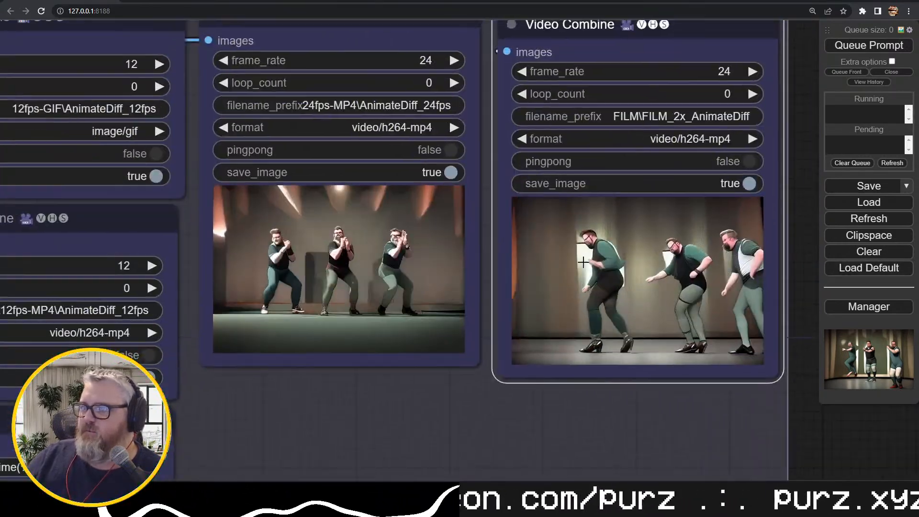
Examine the 24fps-MP4 and FILM Video Combine previews up close
scroll(416, 269, up, 6)
mouse_move(537, 84)
mouse_down()
mouse_move(792, 93)
mouse_move(537, 96)
mouse_up()
scroll(504, 207, down, 1)
scroll(504, 207, down, 3)
drag(629, 432, 892, 422)
scroll(757, 402, up, 1)
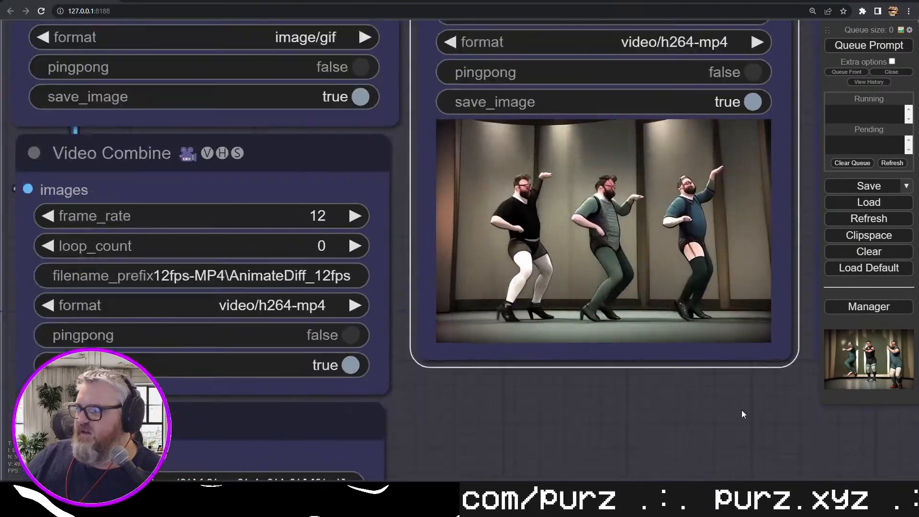
scroll(747, 404, up, 4)
drag(724, 399, 695, 503)
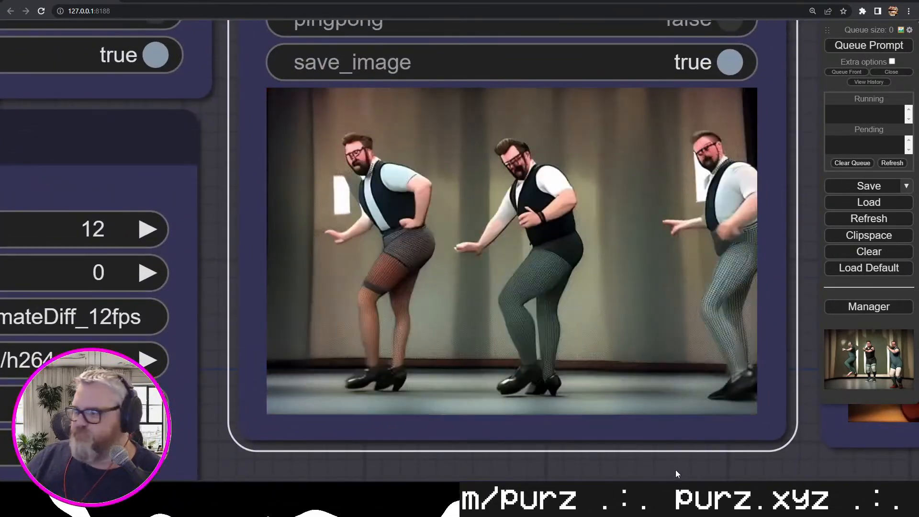
drag(676, 470, 665, 469)
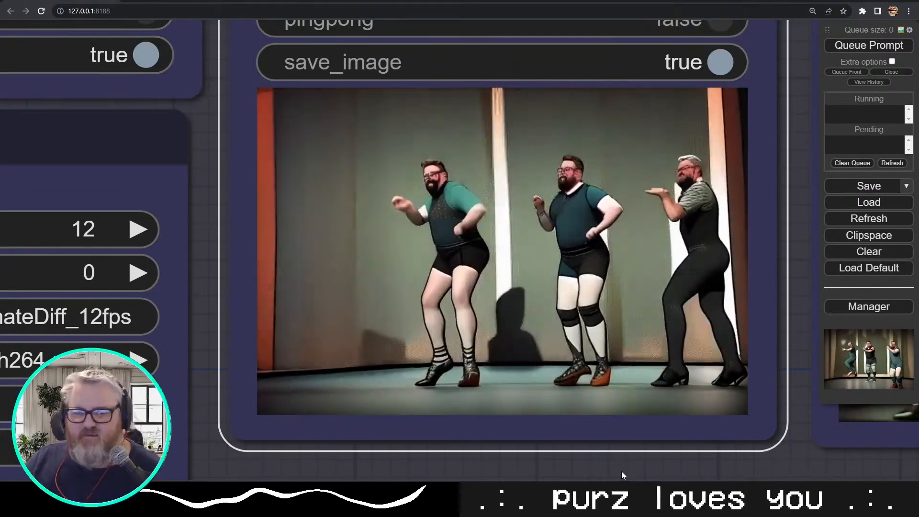
scroll(622, 471, down, 7)
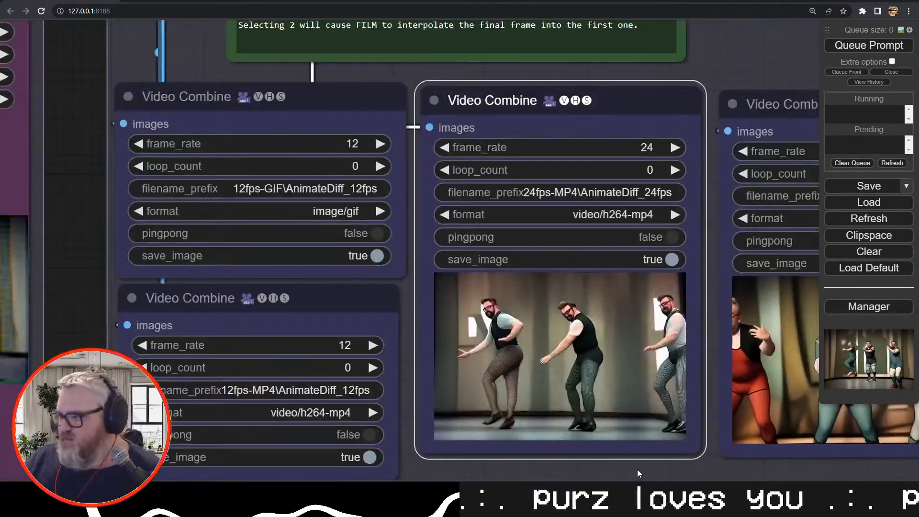
scroll(647, 469, down, 4)
drag(253, 363, 53, 205)
scroll(672, 303, up, 10)
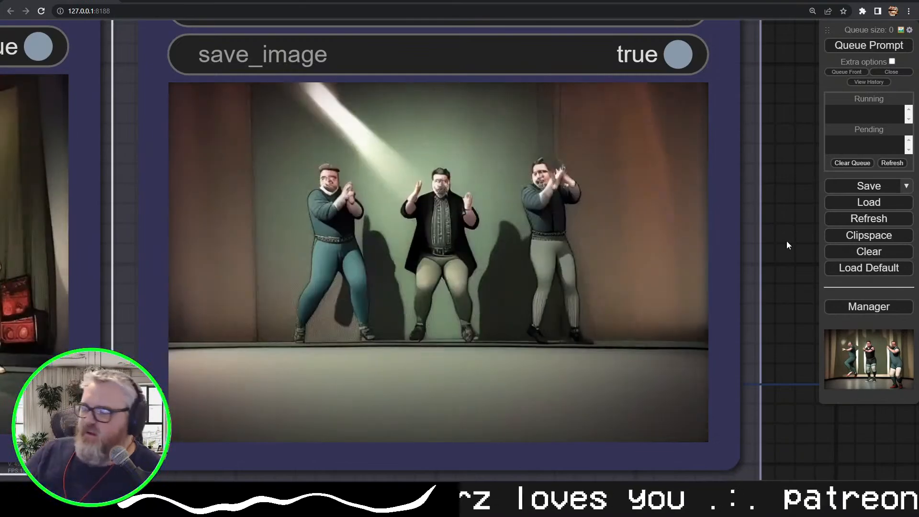
Look over the checkpoint, VAE and prompt nodes and the AnimateDiff and Empty Latent Image settings
scroll(787, 240, down, 10)
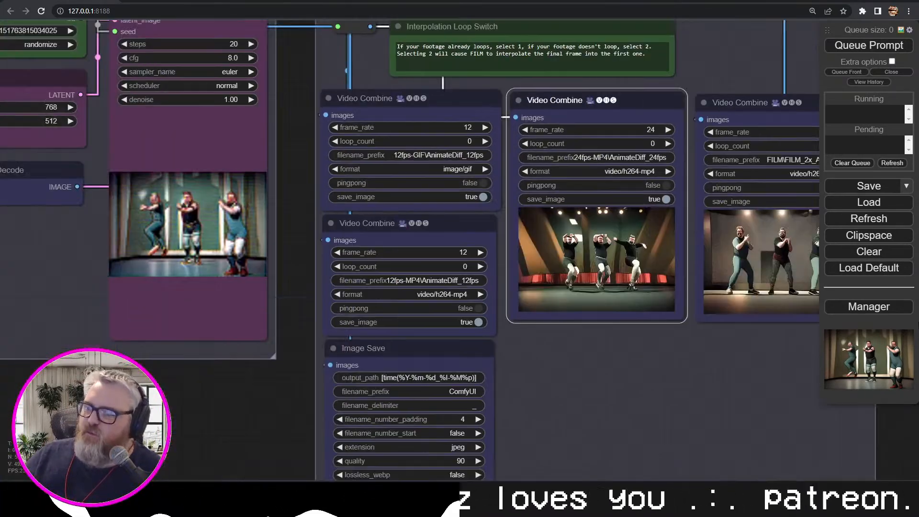
drag(187, 431, 803, 430)
drag(639, 441, 918, 386)
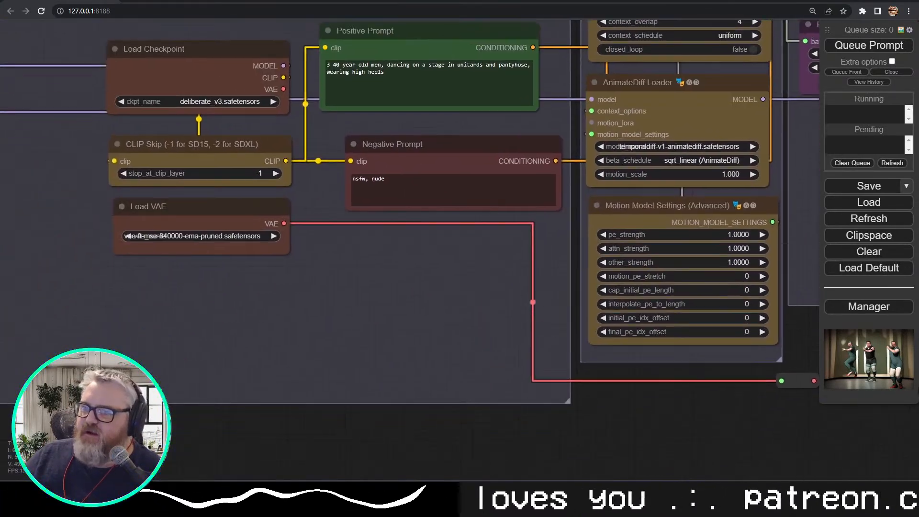
drag(617, 401, 45, 324)
drag(675, 281, 625, 467)
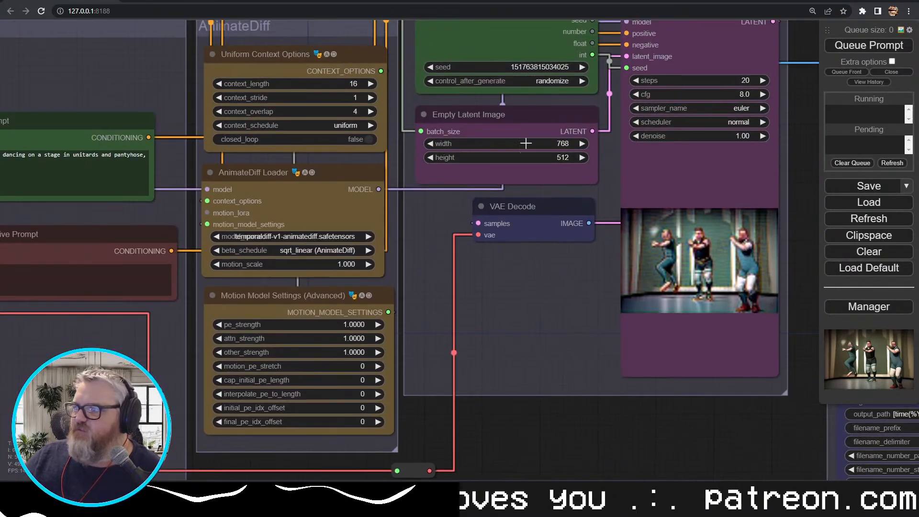
Compare the 24 fps and FILM-interpolated videos and view how they connect within the Outputs group
scroll(567, 257, up, 4)
drag(567, 256, 510, 364)
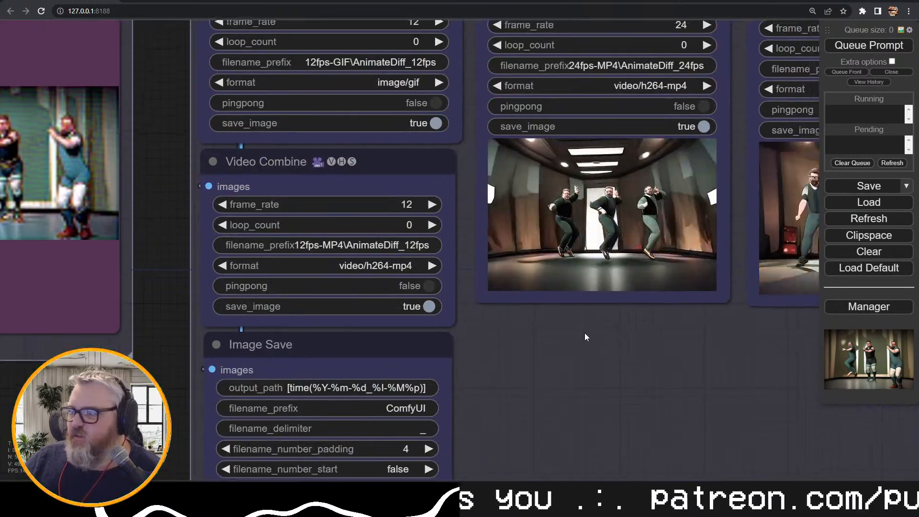
drag(584, 334, 298, 370)
scroll(335, 375, down, 1)
scroll(341, 372, up, 4)
scroll(344, 371, down, 10)
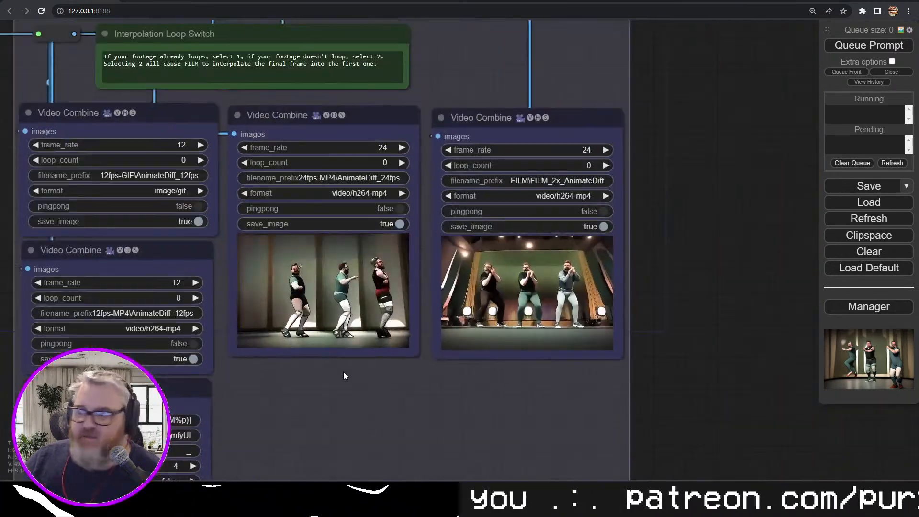
drag(113, 162, 697, 253)
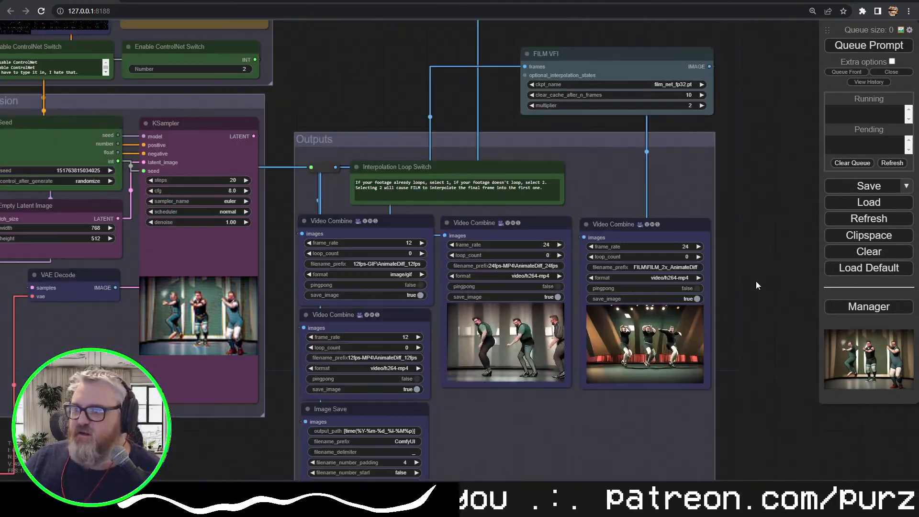
Look over the ControlNet image loader, the OpenPose skeleton preview, the Loaders / IPA / Prompt group and the IPAdapter nodes
drag(196, 86, 321, 381)
scroll(257, 297, up, 6)
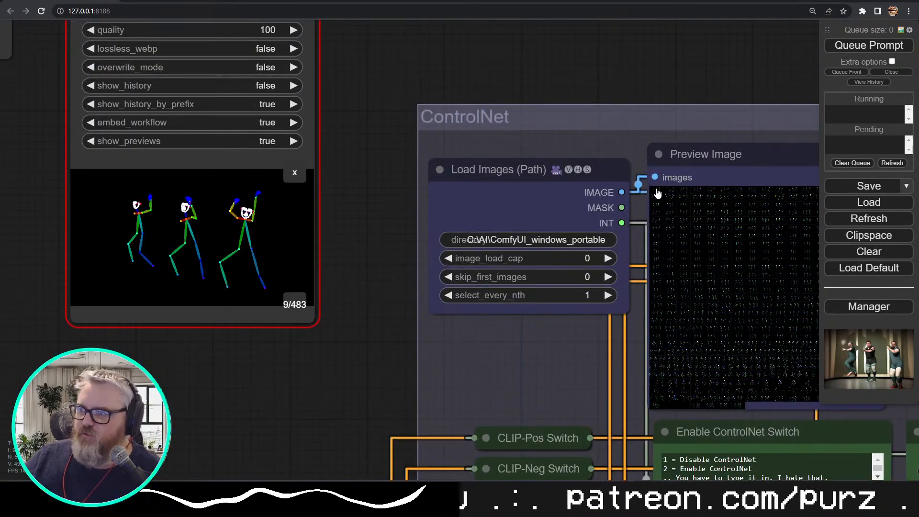
drag(285, 344, 469, 349)
scroll(476, 420, down, 6)
drag(537, 360, 621, 94)
scroll(222, 173, down, 4)
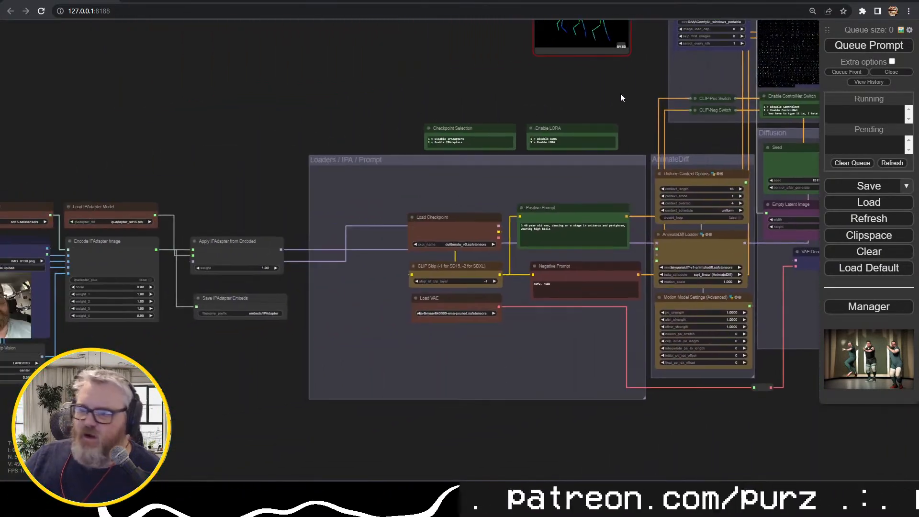
drag(271, 115, 315, 129)
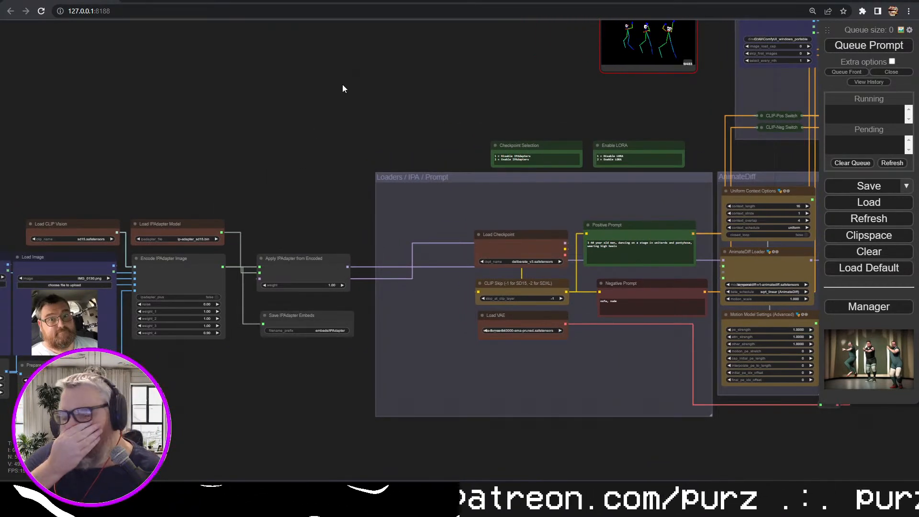
drag(417, 108, 183, 334)
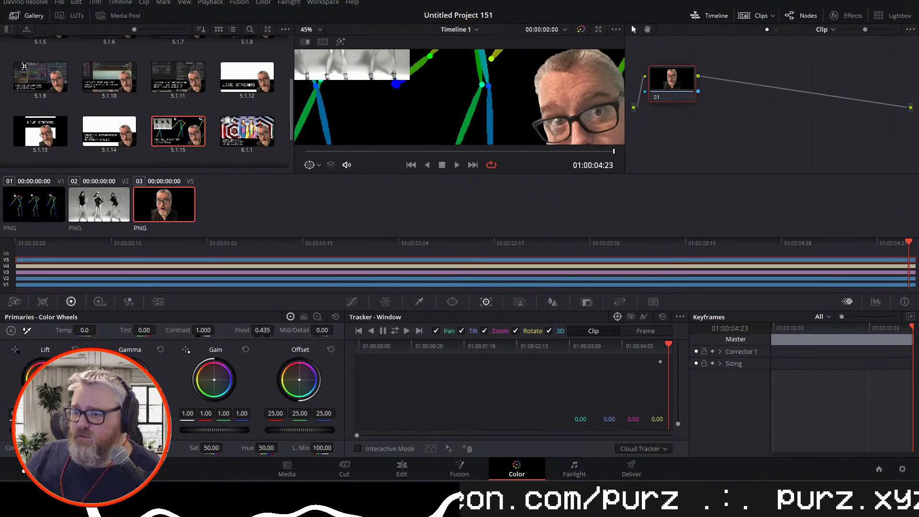
click(400, 474)
click(60, 2)
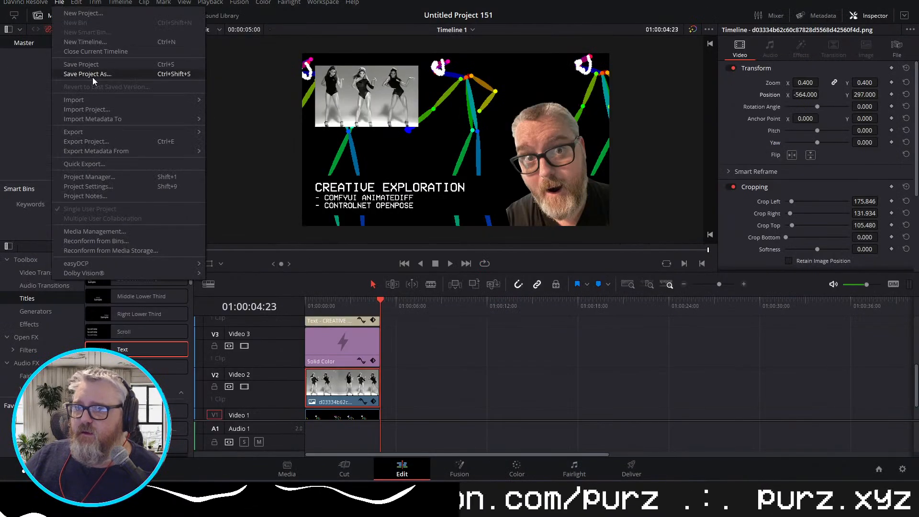
click(109, 186)
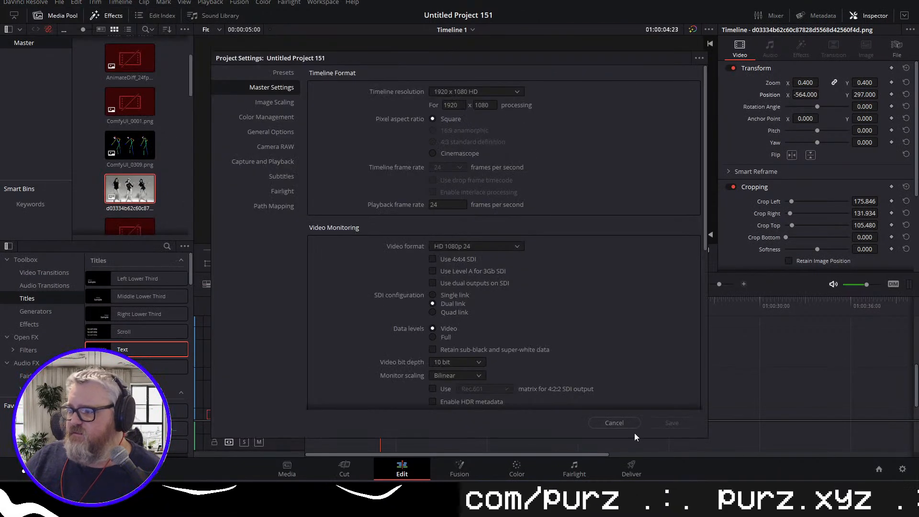
click(616, 425)
Create a new project named Untitled Project 185 in DaVinci Resolve's project manager
click(59, 3)
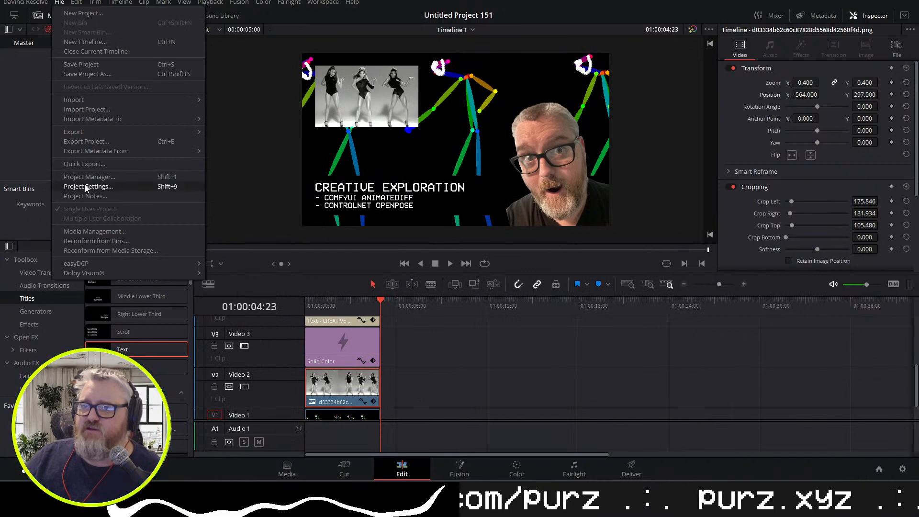
click(96, 176)
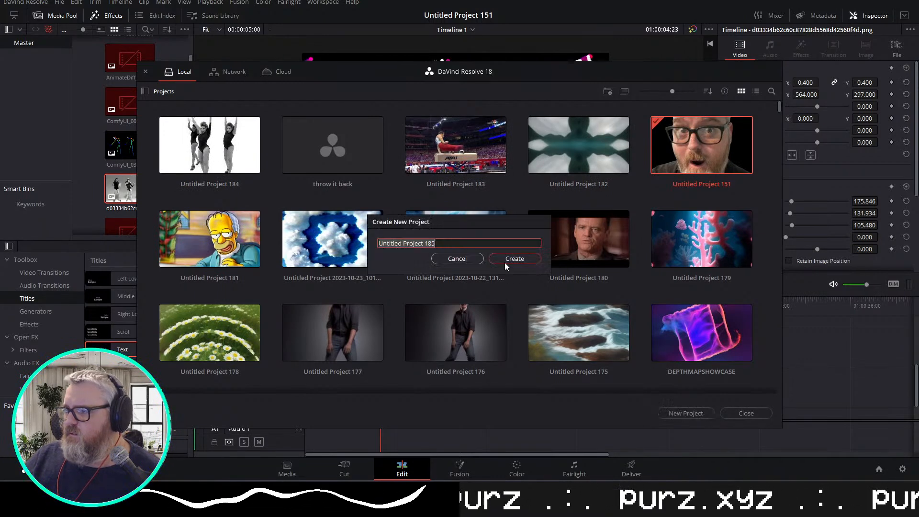
click(511, 258)
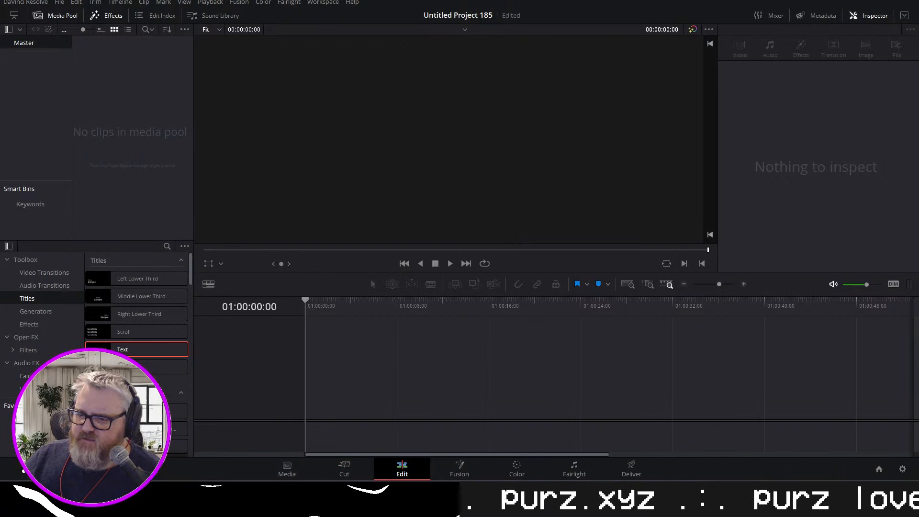
In File Explorer, go to the Downloads folder, sort it by name and open the Liu Yang's Winning Rings routine folder
click(108, 441)
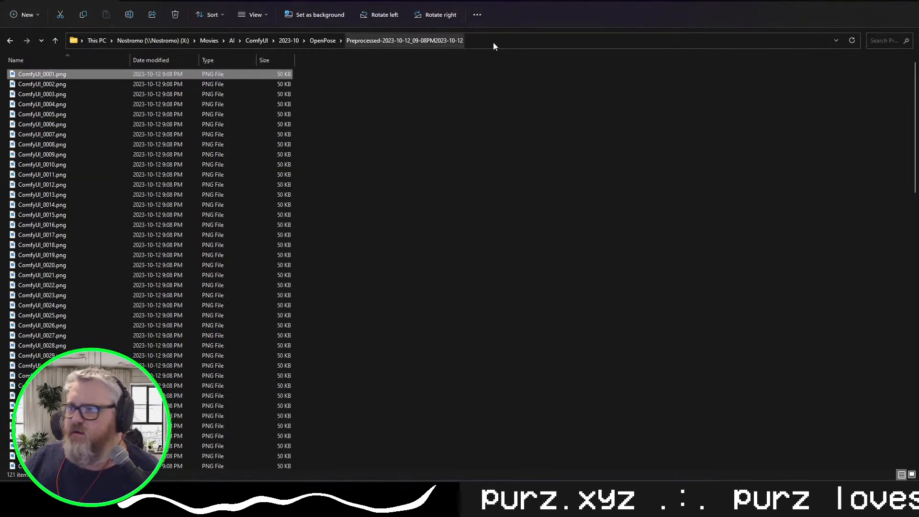
click(494, 42)
text(downloads)
key(Return)
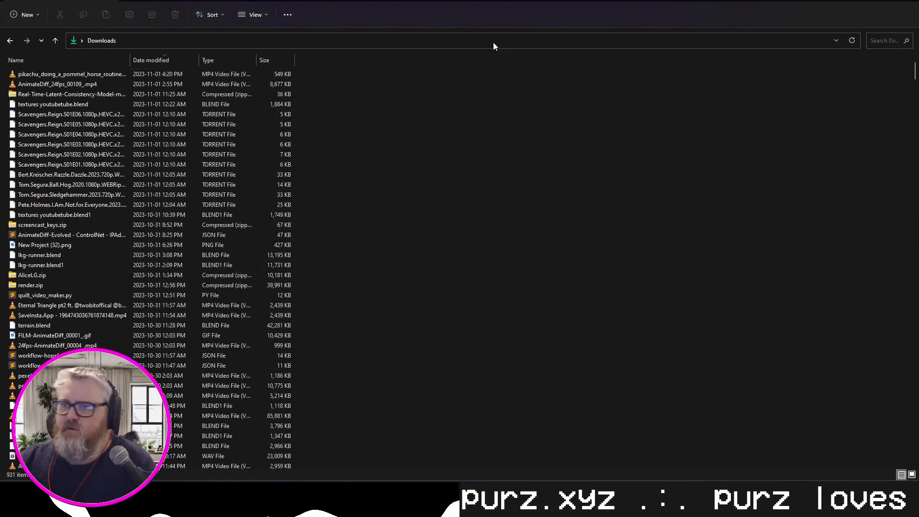
click(53, 57)
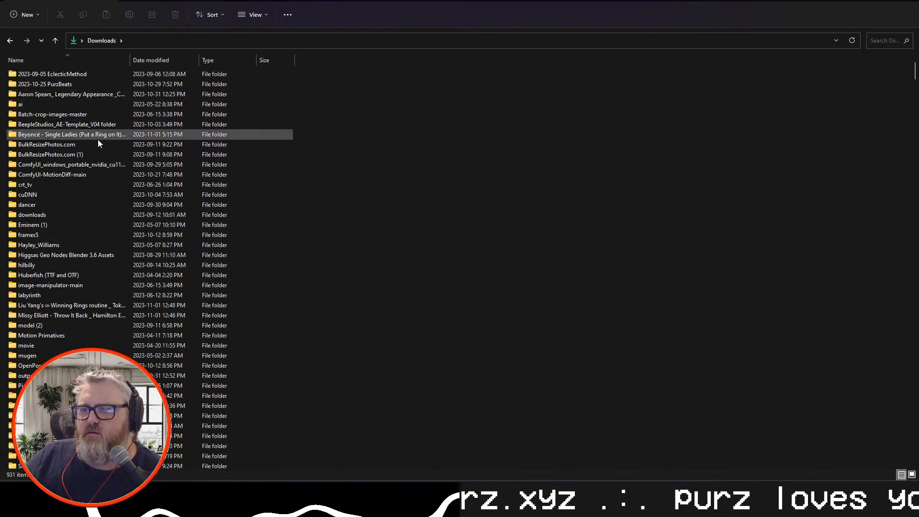
scroll(99, 322, down, 1)
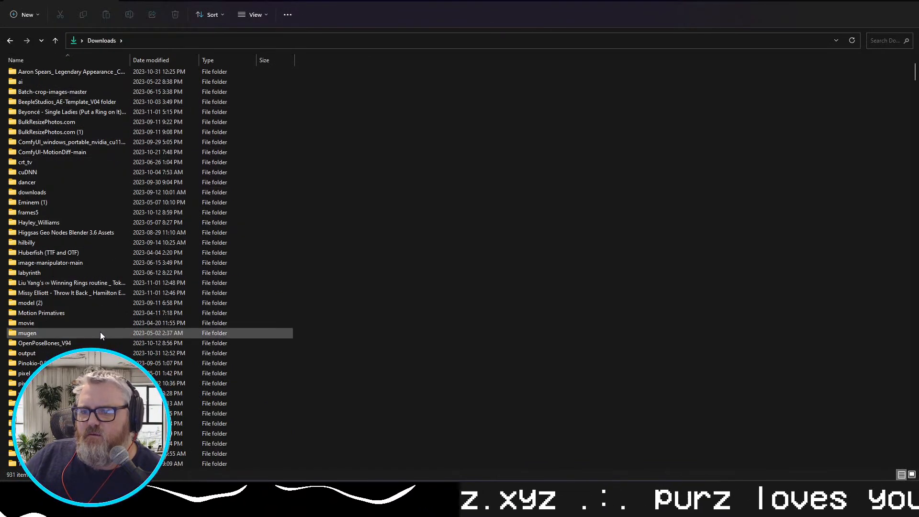
click(94, 283)
double_click(95, 283)
Try to add the Winning Rings routine video to the DaVinci Resolve timeline
drag(65, 74, 327, 379)
key(alt+Tab)
key(alt+Tab)
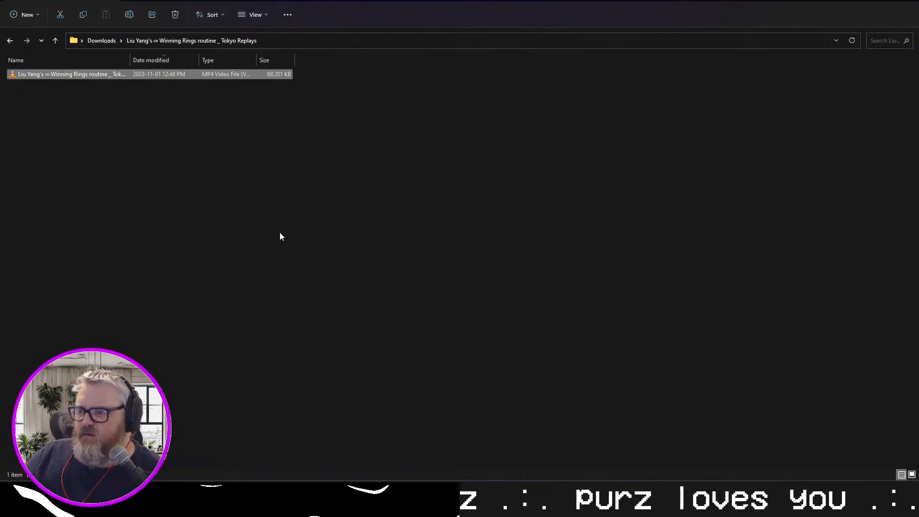
Switch to the browser, open YouTube in a new tab and search for "napoleon dynamite dance"
key(alt+Tab)
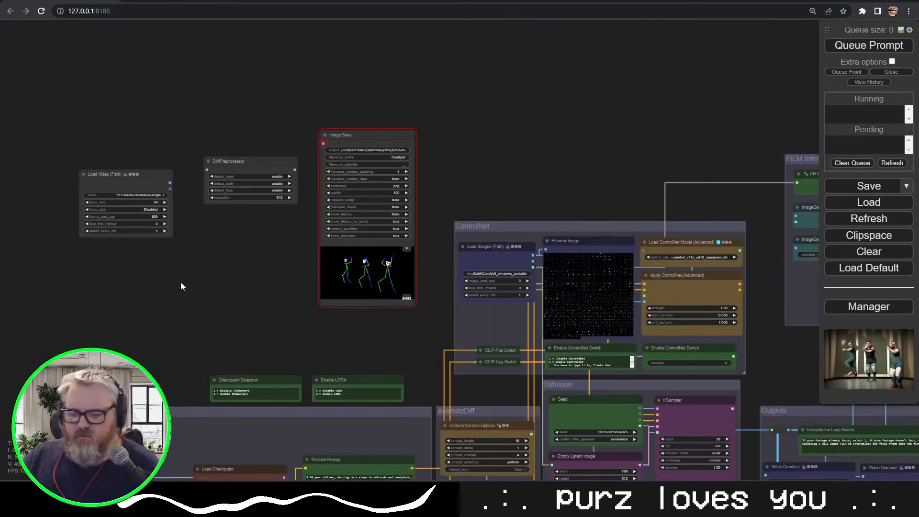
key(ctrl+t)
text(y)
key(Return)
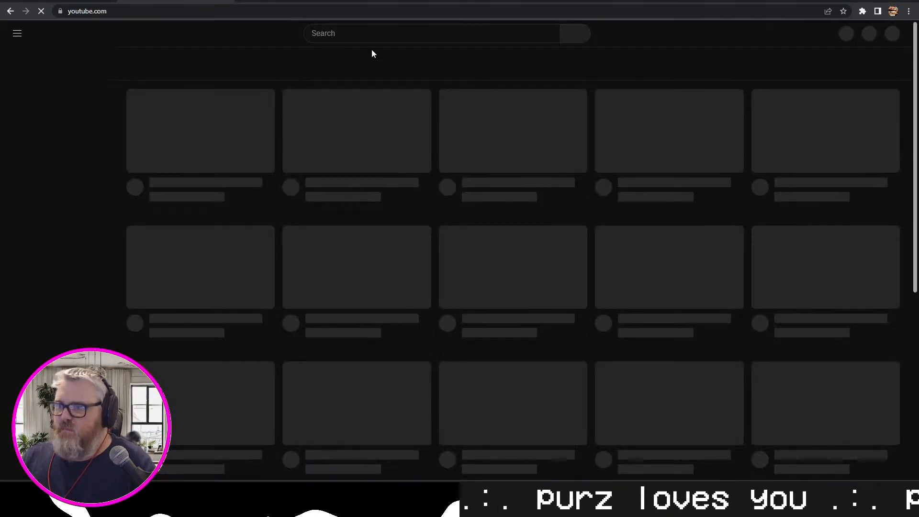
click(376, 38)
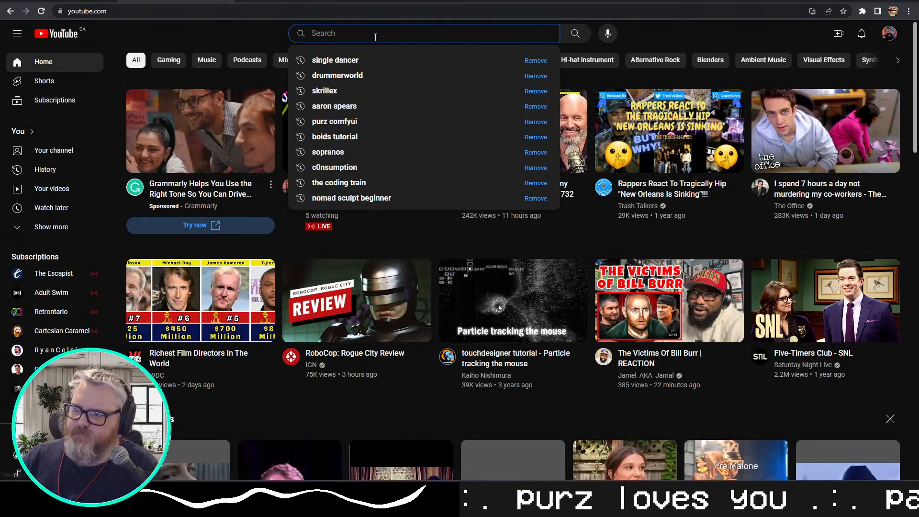
text(nap)
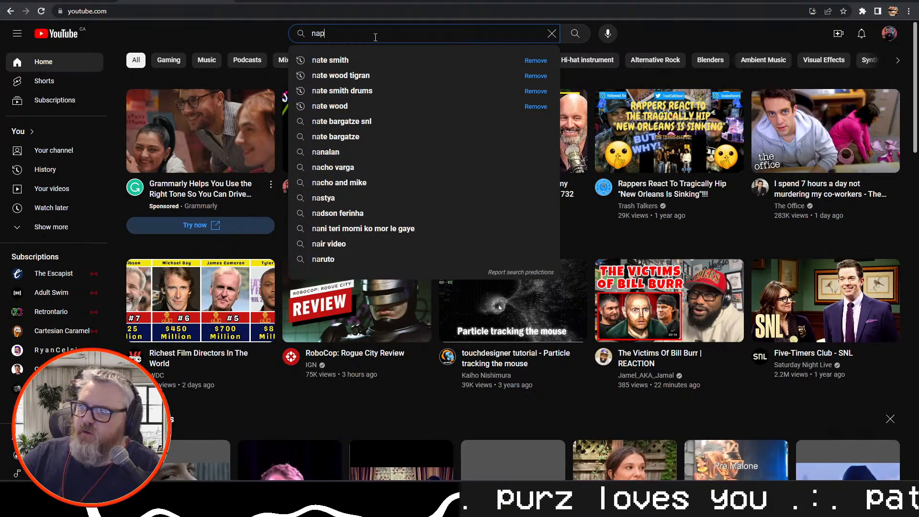
text(oleon dynamite d)
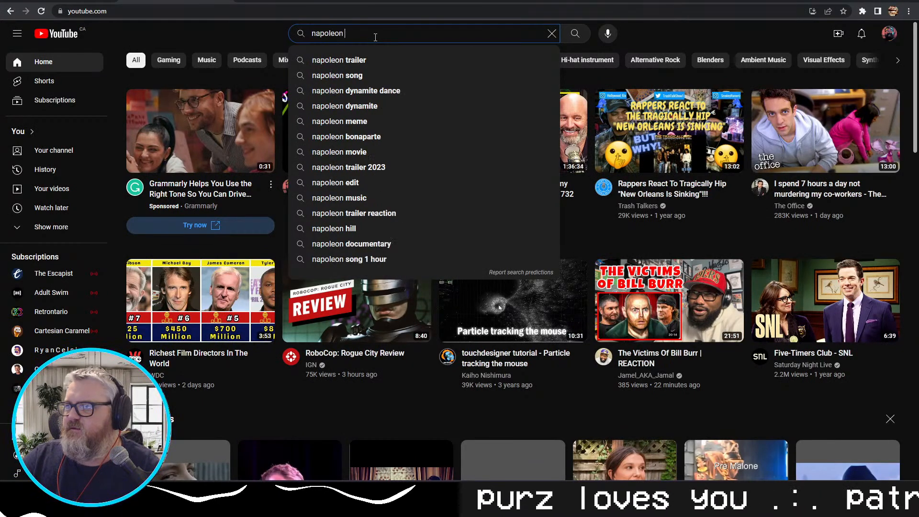
text(ance)
key(Return)
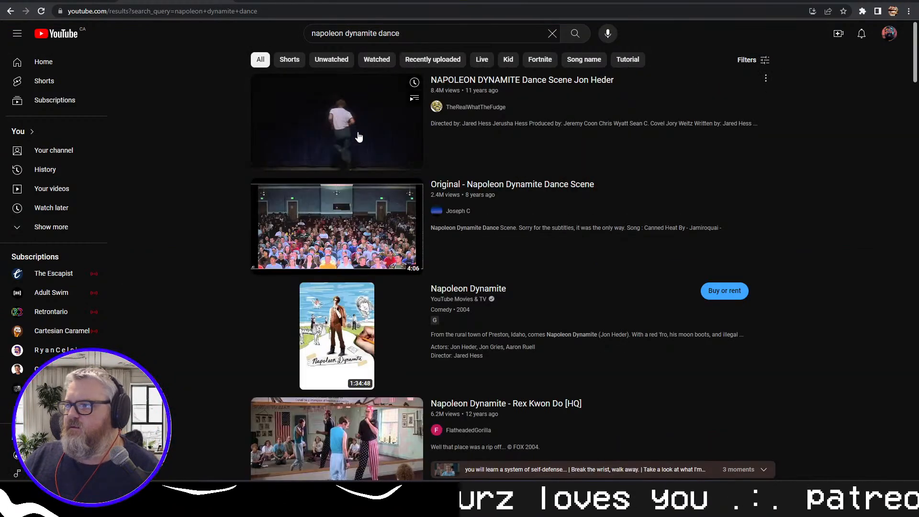
Open the NAPOLEON DYNAMITE Dance Scene video, copy its link and return to the ComfyUI tab
click(377, 139)
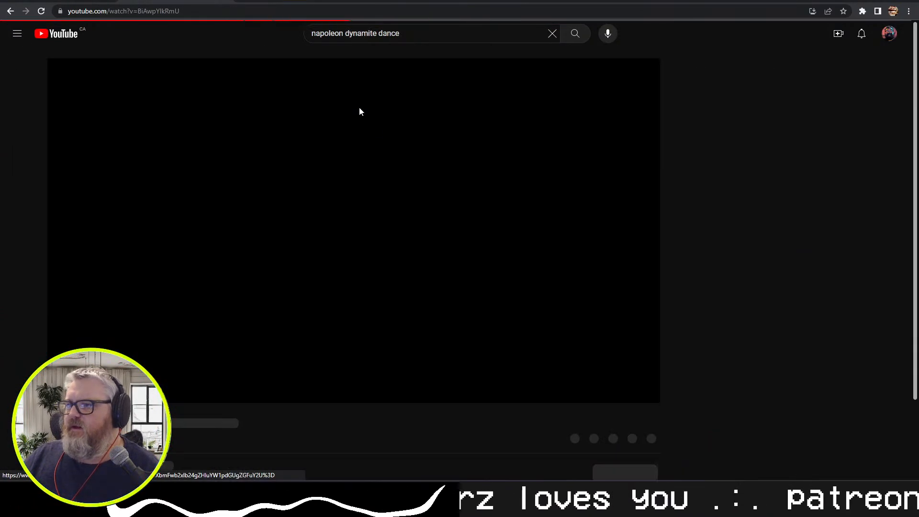
click(203, 14)
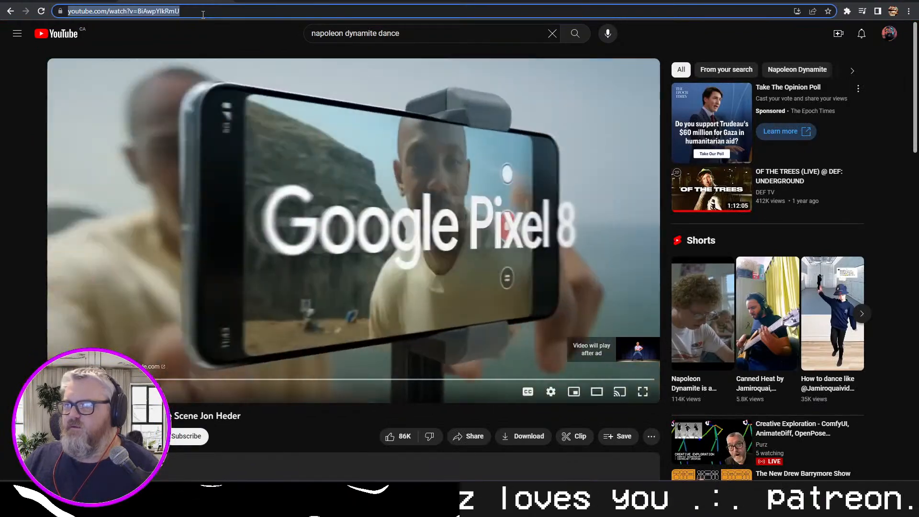
click(91, 2)
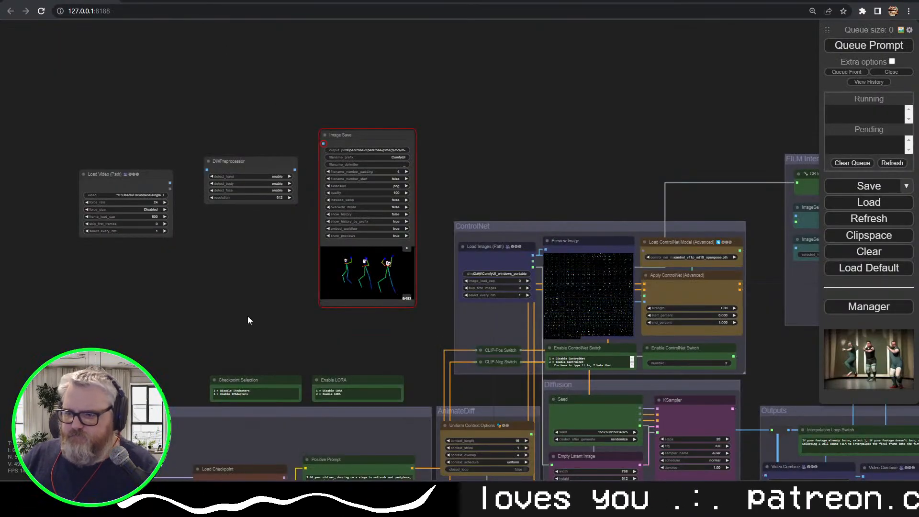
In JDownloader, expand the NAPOLEON DYNAMITE Dance Scene package and start downloading its 480p 30fps MP4 file
key(alt+Tab)
click(175, 238)
scroll(175, 238, down, 2)
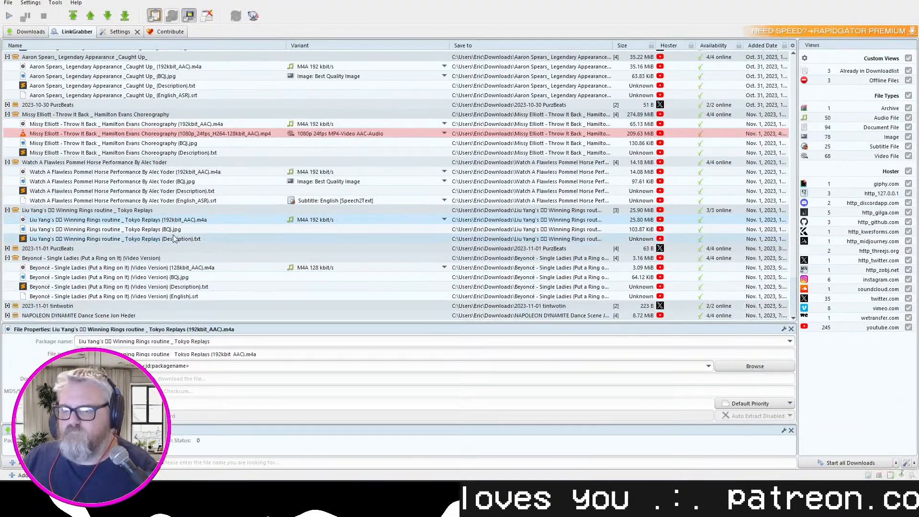
click(8, 315)
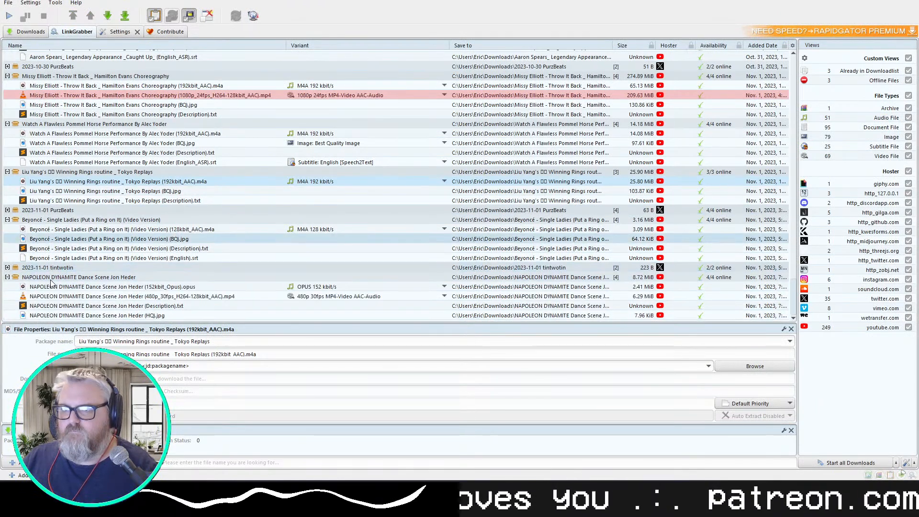
right_click(128, 303)
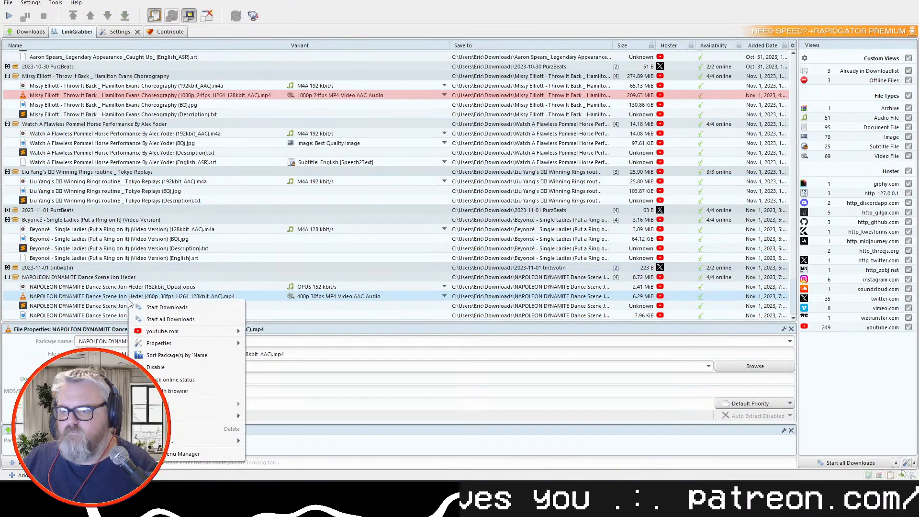
click(139, 305)
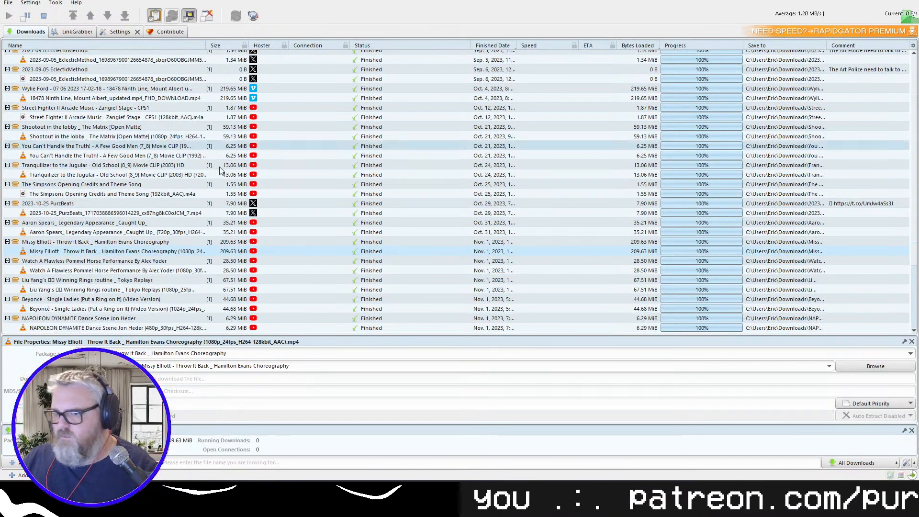
Open the download directory of the finished NAPOLEON DYNAMITE MP4 and minimize JDownloader to the taskbar
right_click(133, 327)
click(93, 327)
right_click(94, 326)
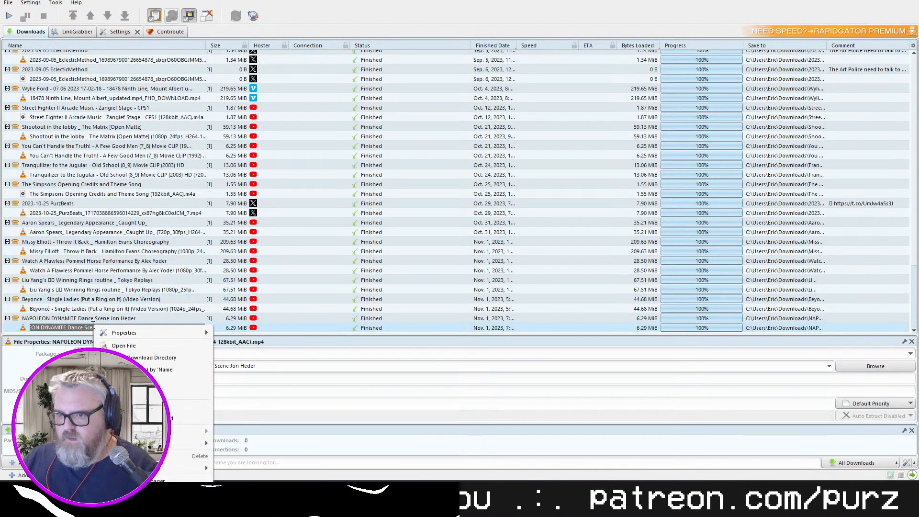
click(170, 360)
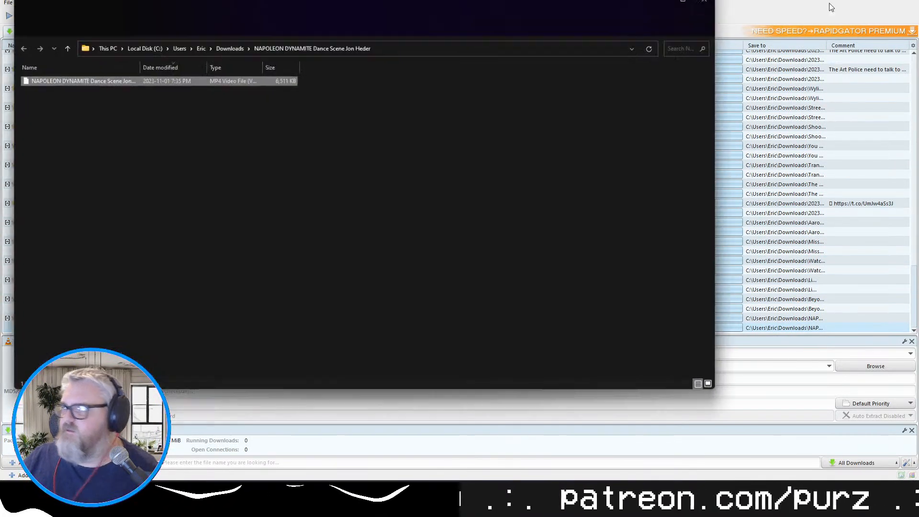
click(907, 1)
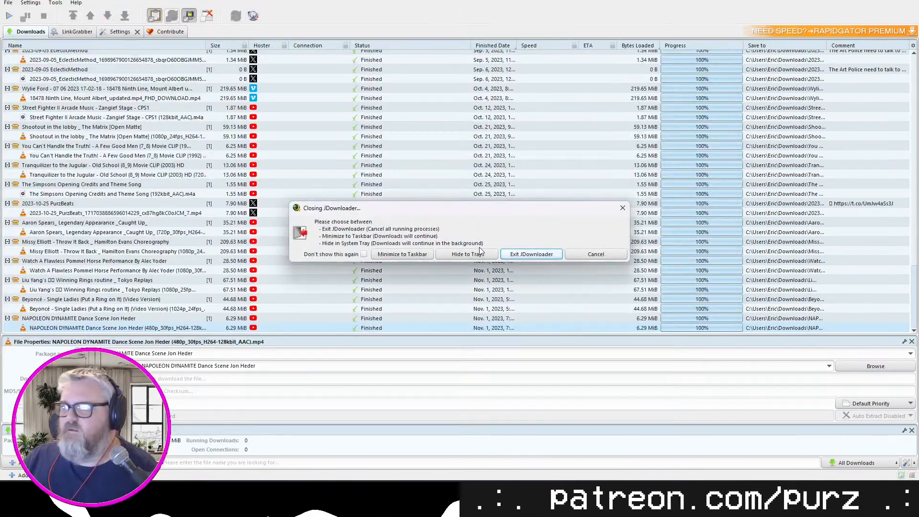
click(431, 258)
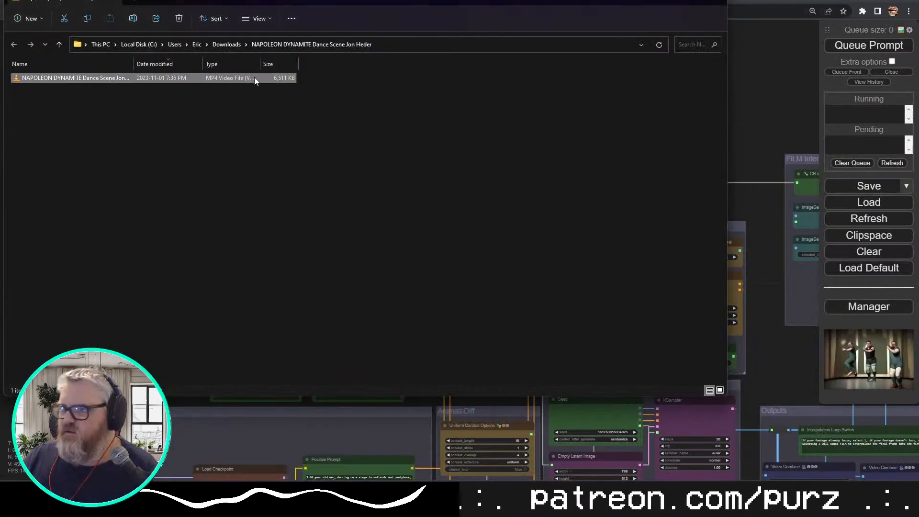
Preview the downloaded NAPOLEON DYNAMITE dance video in the media player and place it on the empty DaVinci Resolve timeline
double_click(90, 79)
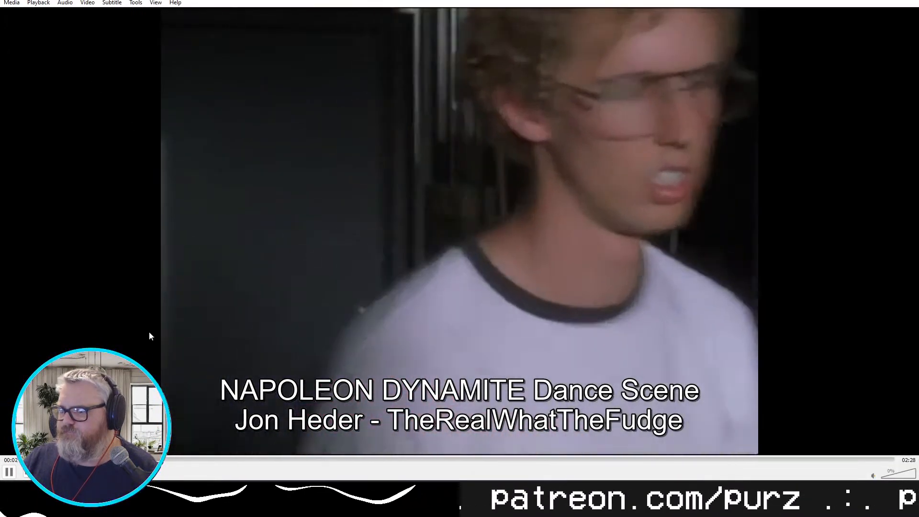
key(alt+F4)
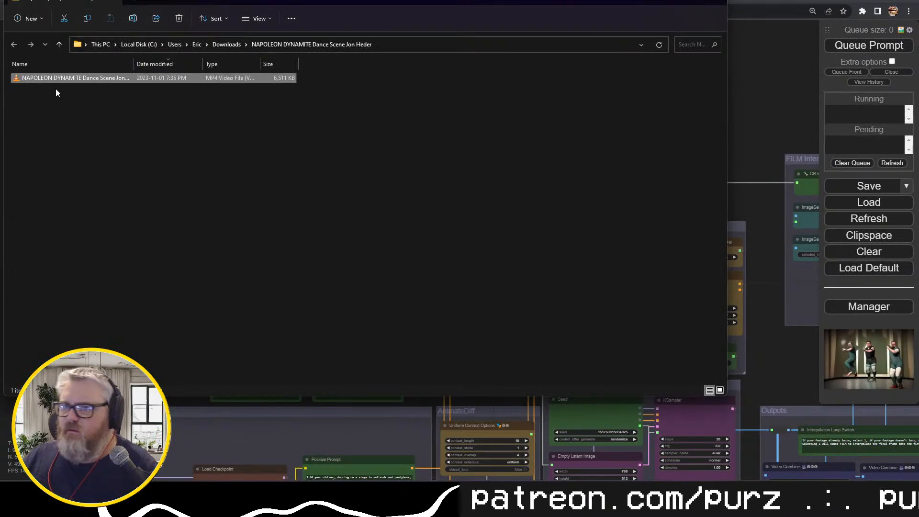
click(378, 492)
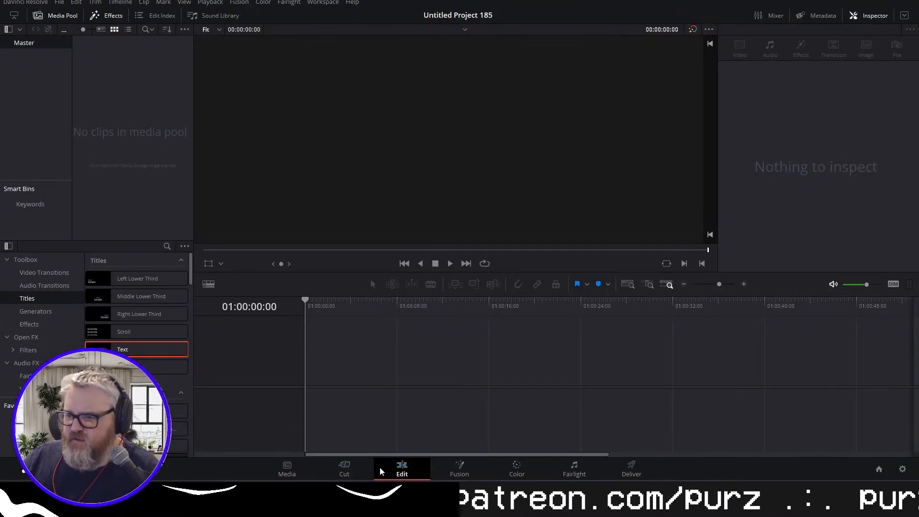
key(alt+Tab)
drag(64, 85, 308, 386)
click(542, 283)
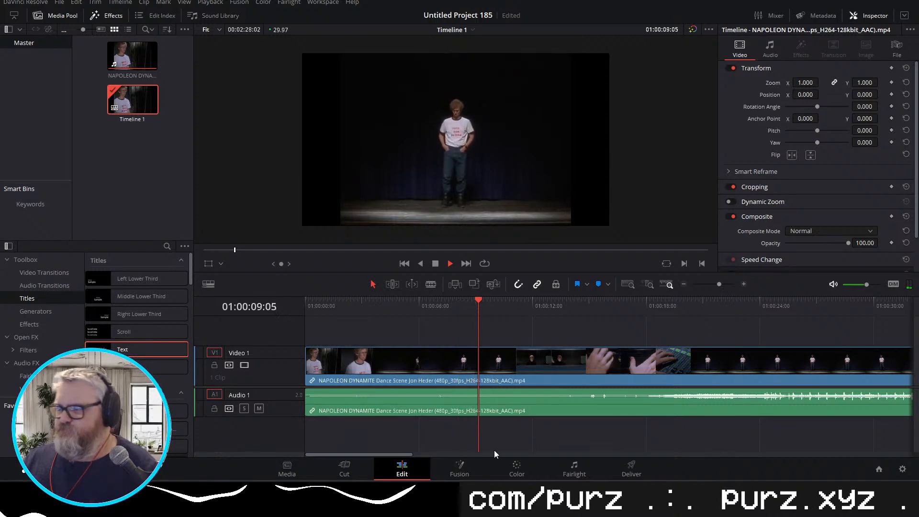
Scan the NAPOLEON DYNAMITE clip on the timeline for a continuous full-body dance shot
drag(510, 302, 820, 322)
key(space)
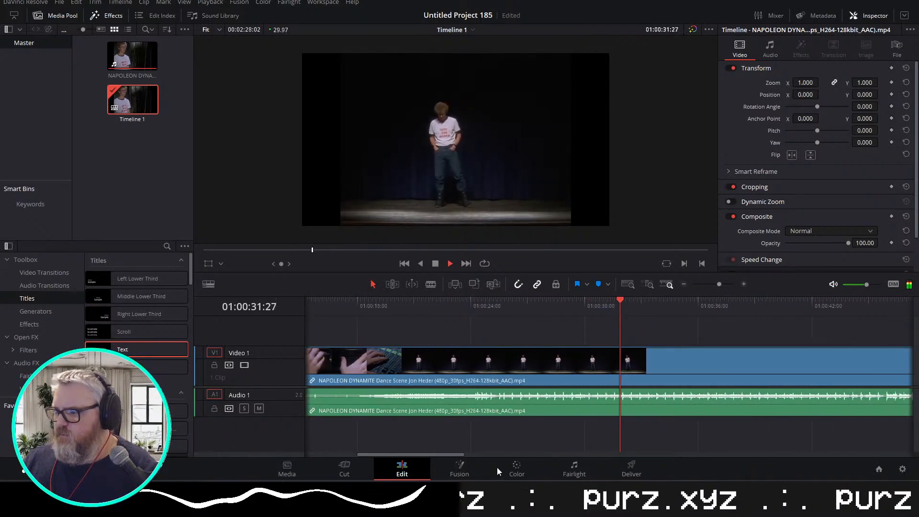
drag(448, 455, 510, 453)
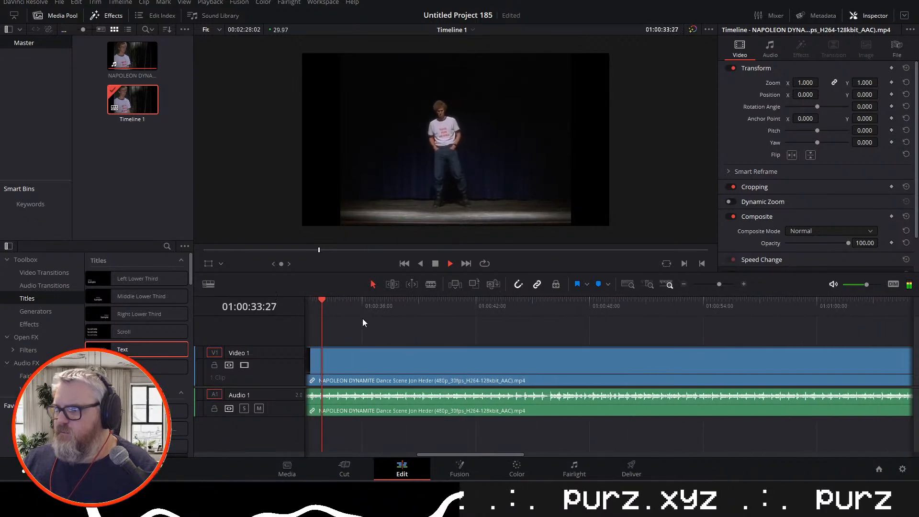
drag(326, 300, 537, 340)
key(space)
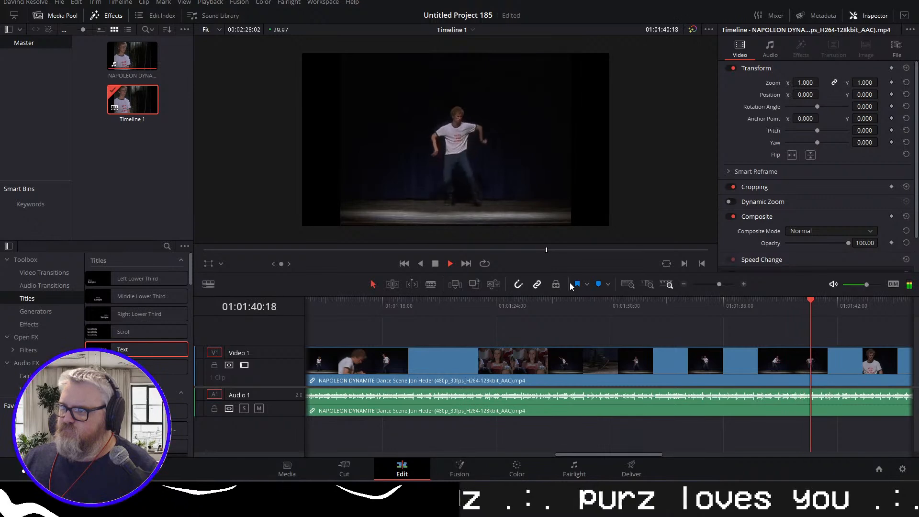
key(space)
click(585, 300)
key(space)
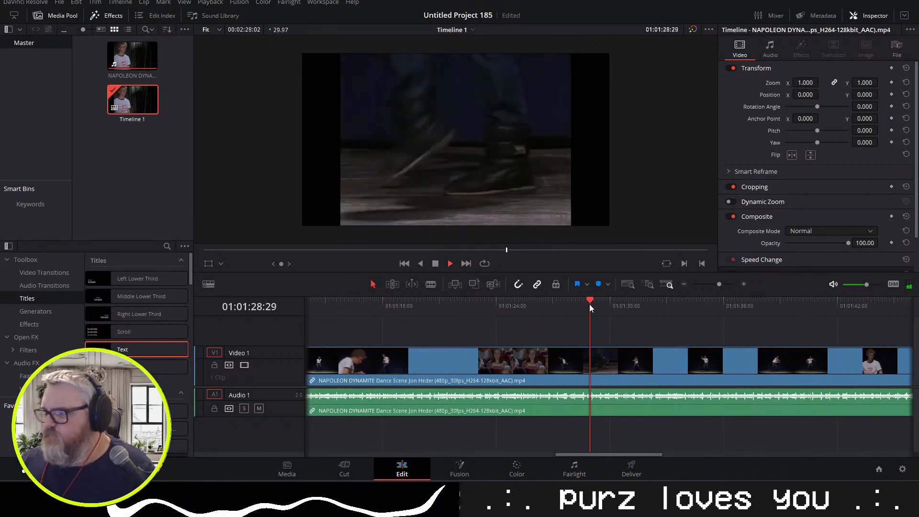
key(space)
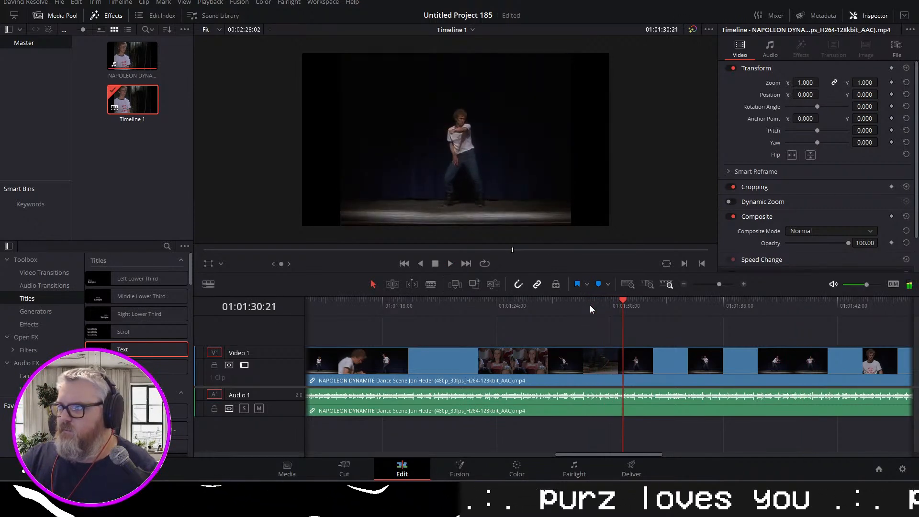
Mark the in point at 01:01:30:06, where the full-body dance shot begins
key(Left)
key(Left)
key(Left)
key(Left)
key(Left)
key(Left)
key(Left)
key(Left)
key(Left)
key(Left)
key(Left)
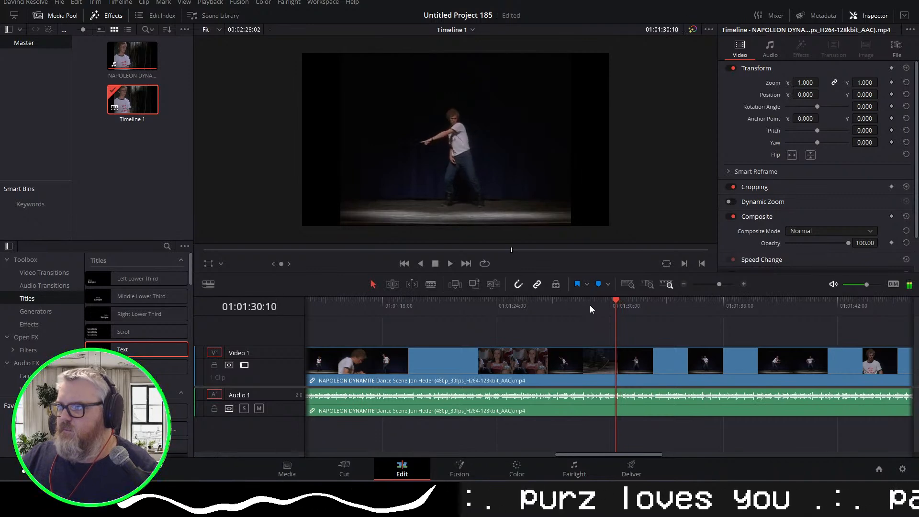
key(Right)
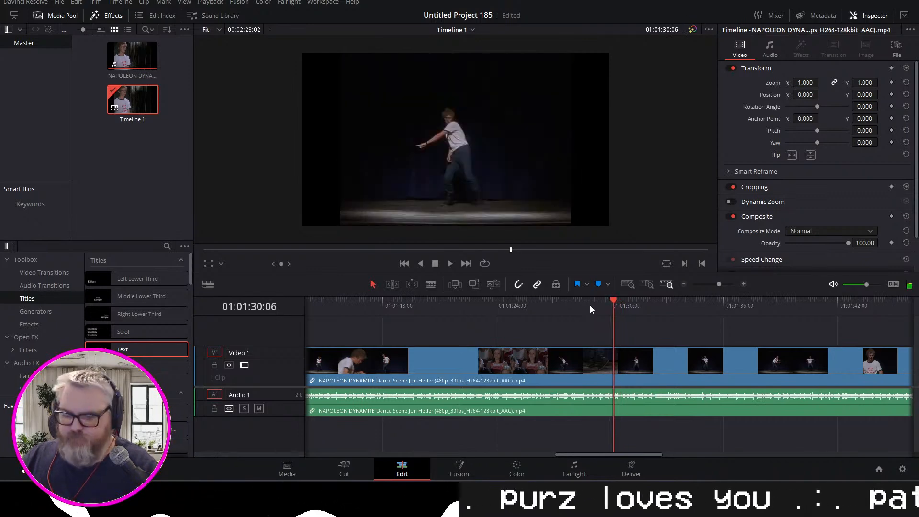
key(i)
Play through the dance shot and mark the out point at 01:01:40:19, just before the cut to the close-up
key(space)
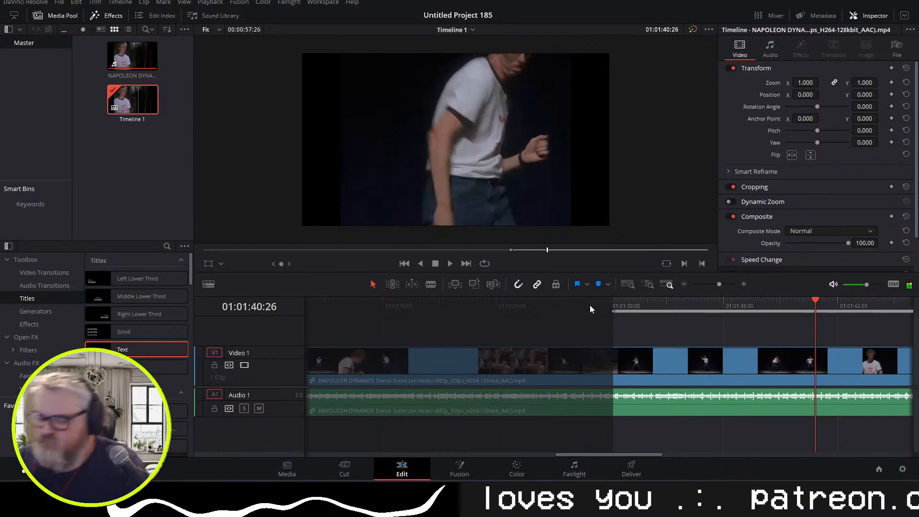
key(Left)
key(Left)
key(Left)
key(Left)
key(Left)
key(Left)
key(Left)
key(o)
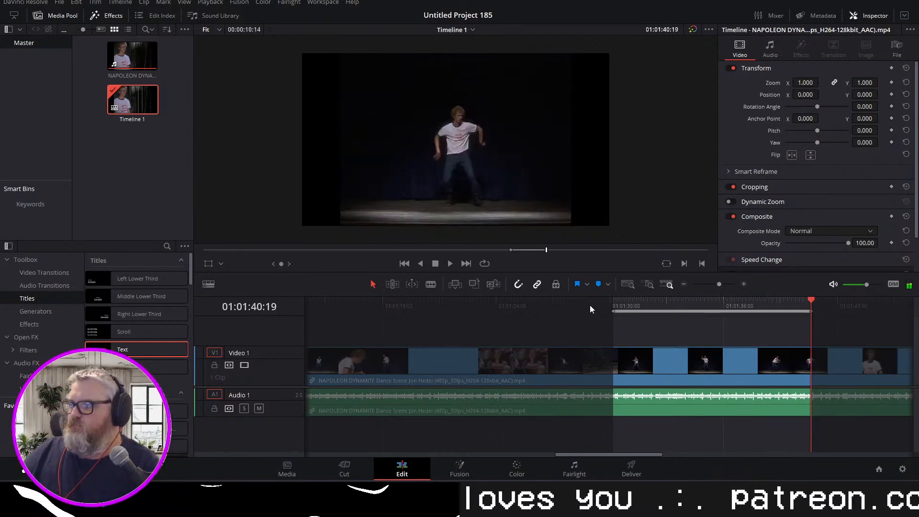
Split the video and its audio at the out and in points and select the middle segment
key(b)
click(811, 400)
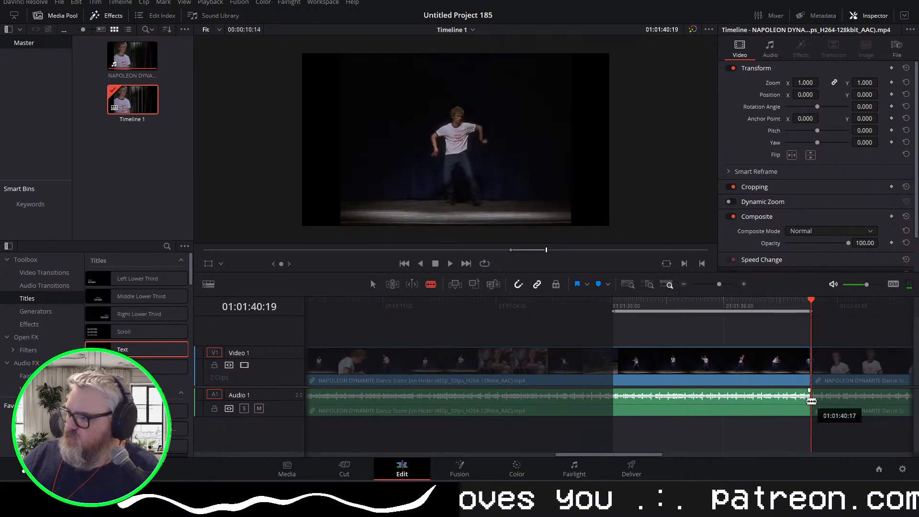
click(614, 401)
key(a)
click(705, 392)
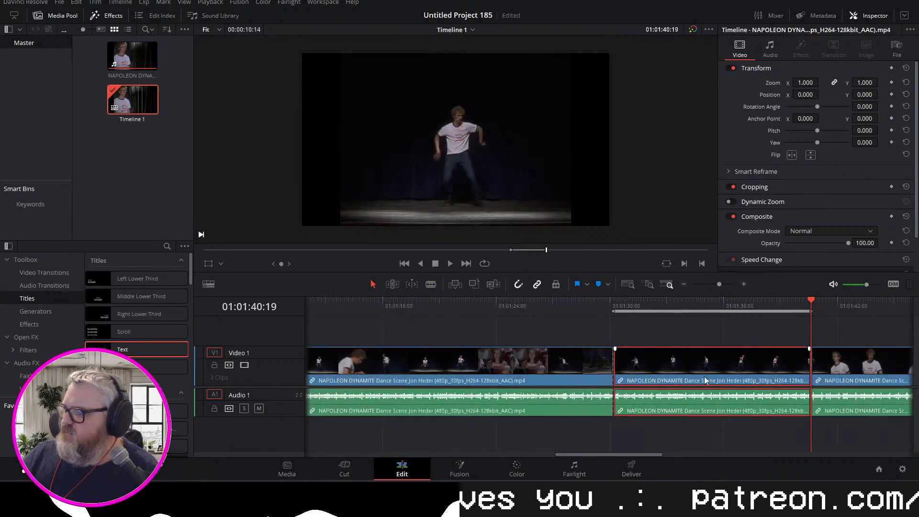
Scale the selected dance segment to a zoom of 1.680, checking the framing at 01:01:33:28
mouse_move(806, 82)
mouse_down()
mouse_move(822, 82)
mouse_move(812, 81)
mouse_up()
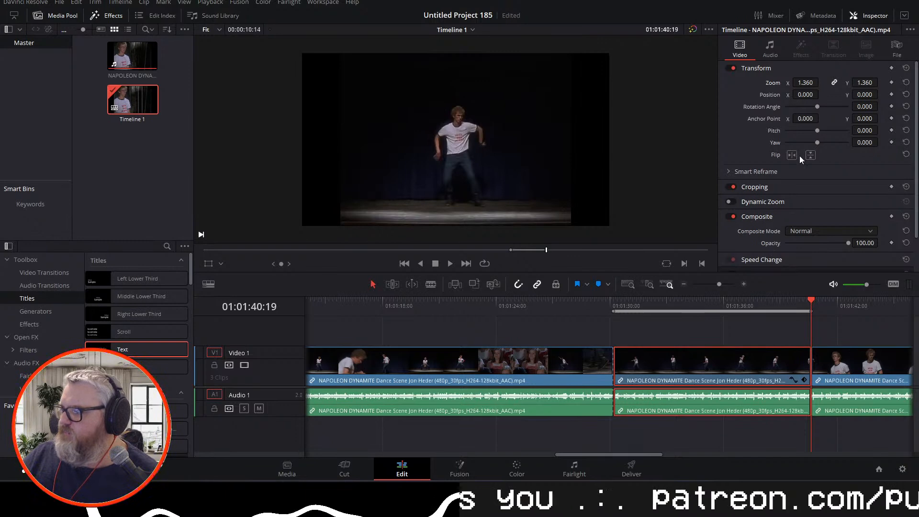
click(684, 303)
drag(808, 81, 824, 81)
Set the project's timeline resolution to 1080 x 1080 and save the project settings
click(59, 3)
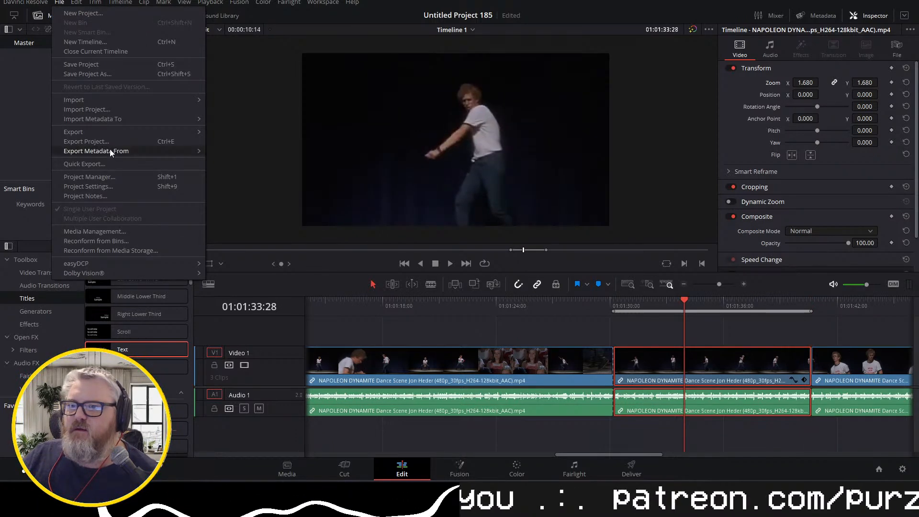
click(89, 187)
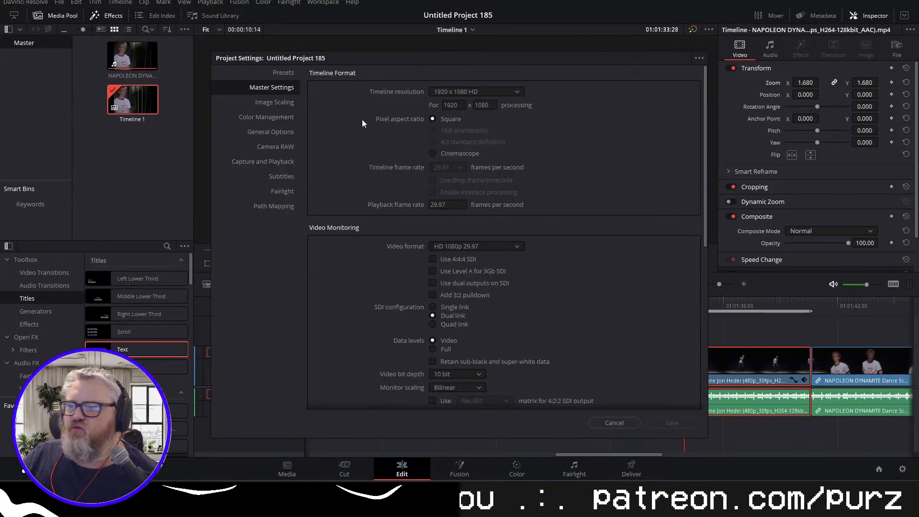
click(454, 106)
text(1080)
key(Tab)
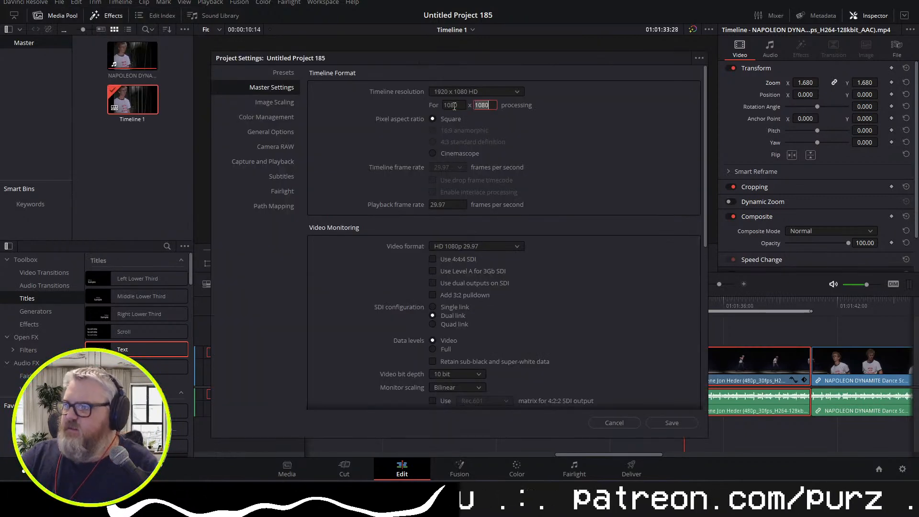
click(671, 423)
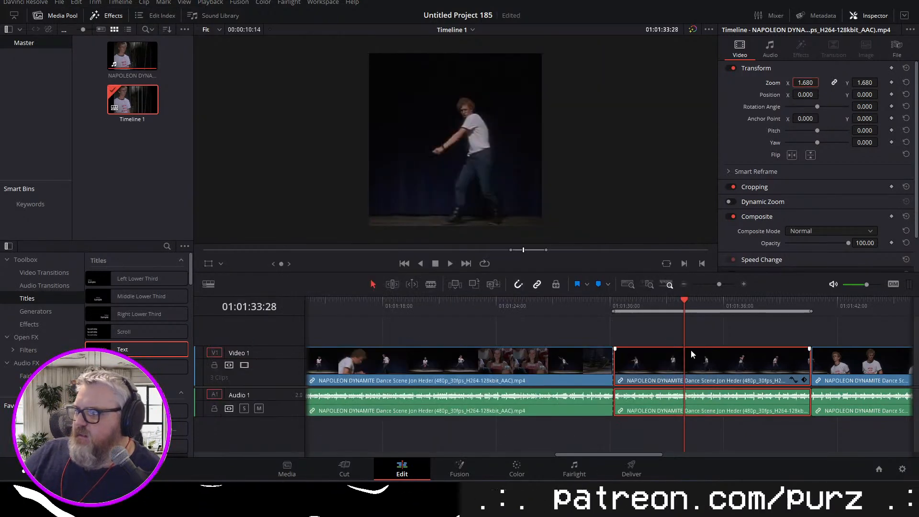
Reframe the dance segment with zoom 1.850 and position X -127, Y 138, and play it back to check the framing
drag(867, 94, 867, 94)
drag(809, 82, 821, 95)
key(space)
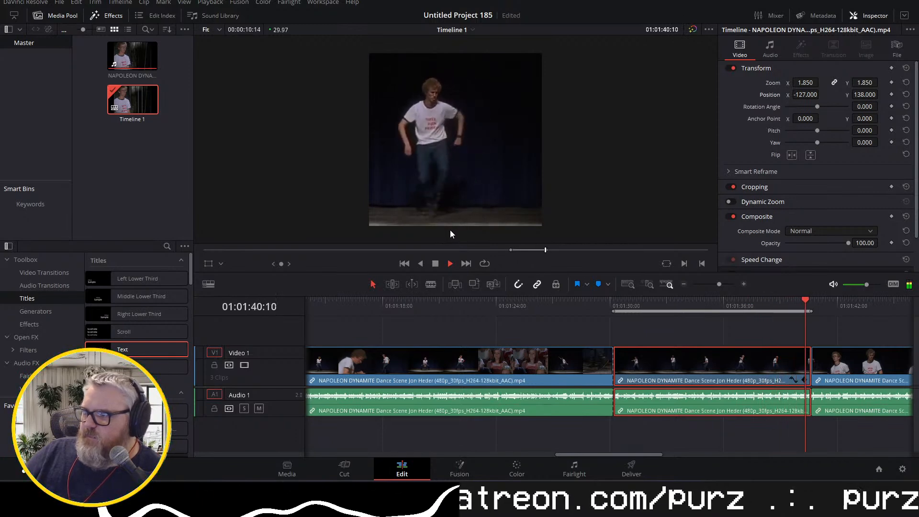
key(space)
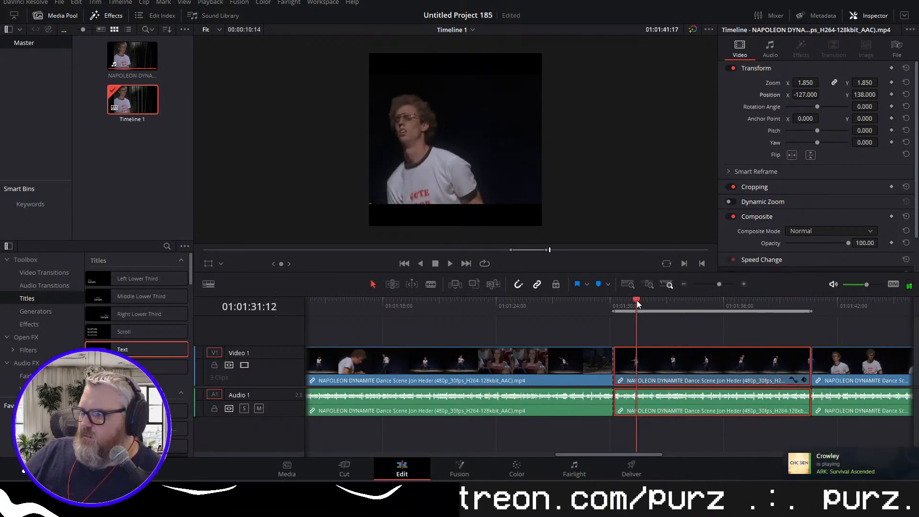
click(615, 303)
key(space)
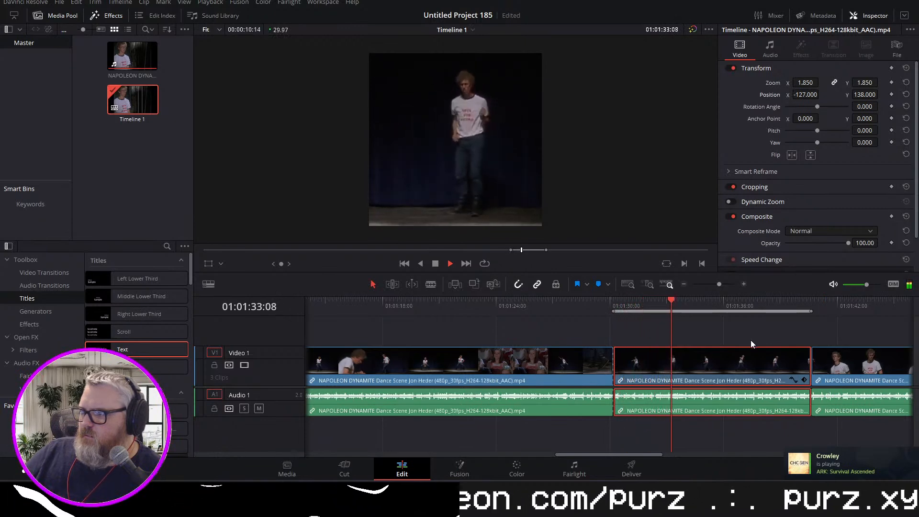
key(space)
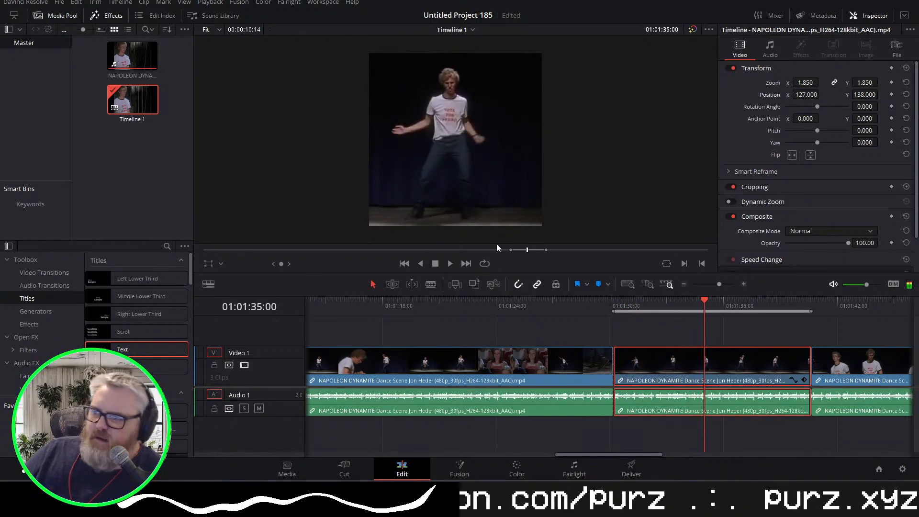
Set up the marked range's delivery with the H.264 Master preset and the file name napolean_dance
click(632, 469)
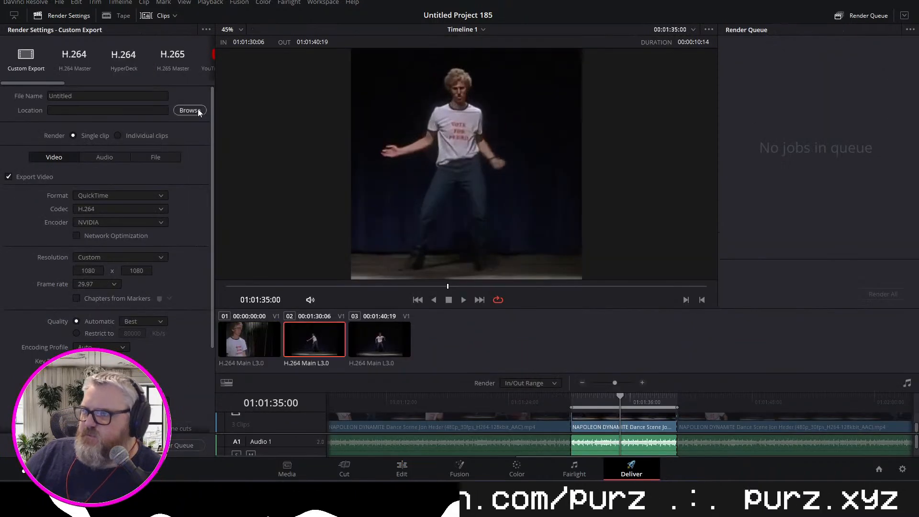
click(87, 96)
text(napoli)
key(BackSpace)
key(BackSpace)
key(BackSpace)
key(BackSpace)
text(polean_dance)
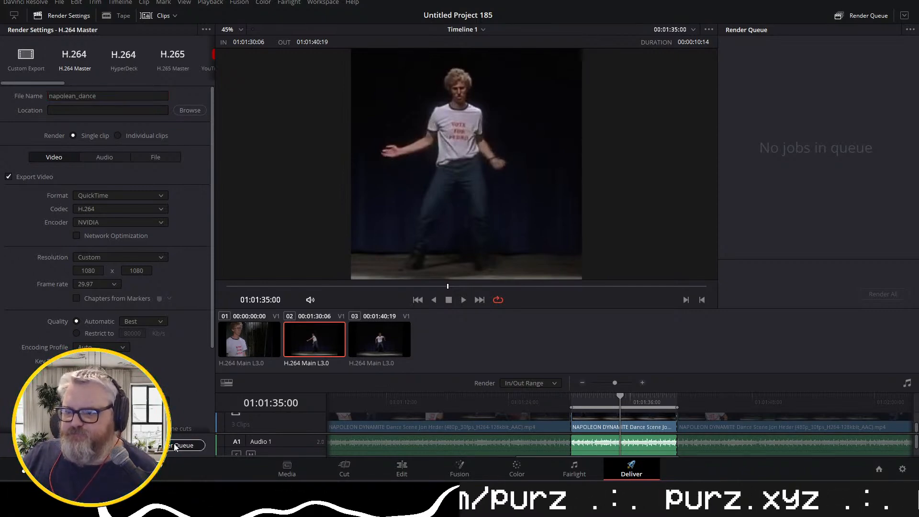
Choose the Videos folder as the export location, add the job to the render queue and render it
click(190, 110)
click(378, 241)
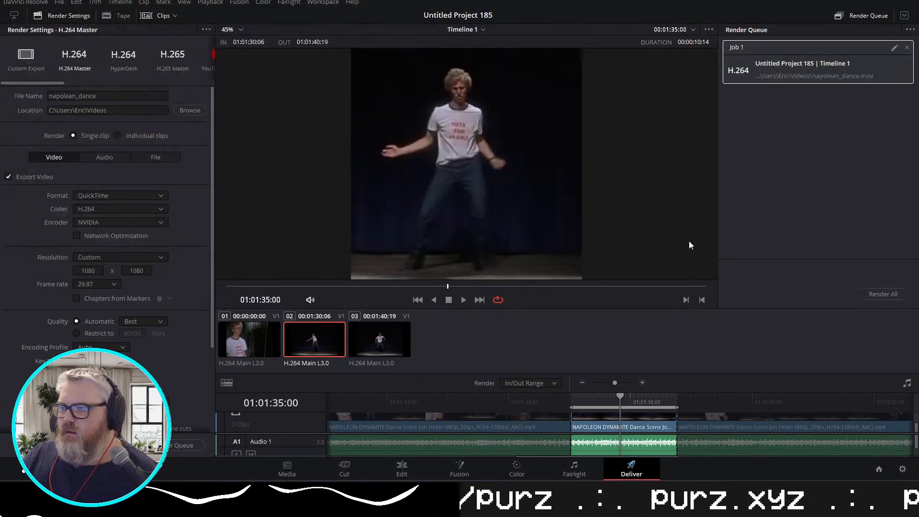
click(883, 294)
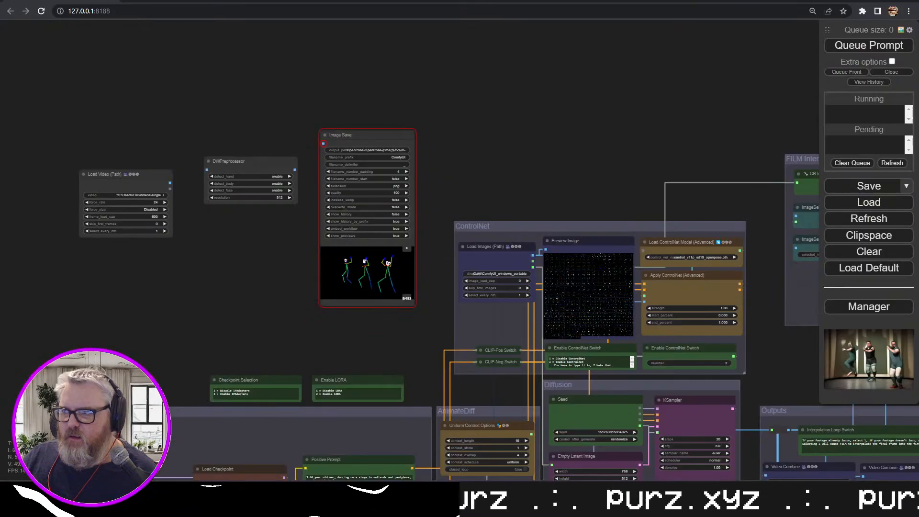
Switch to ComfyUI and examine the Load Video (Path), DWPreprocessor and Image Save nodes
scroll(207, 239, up, 5)
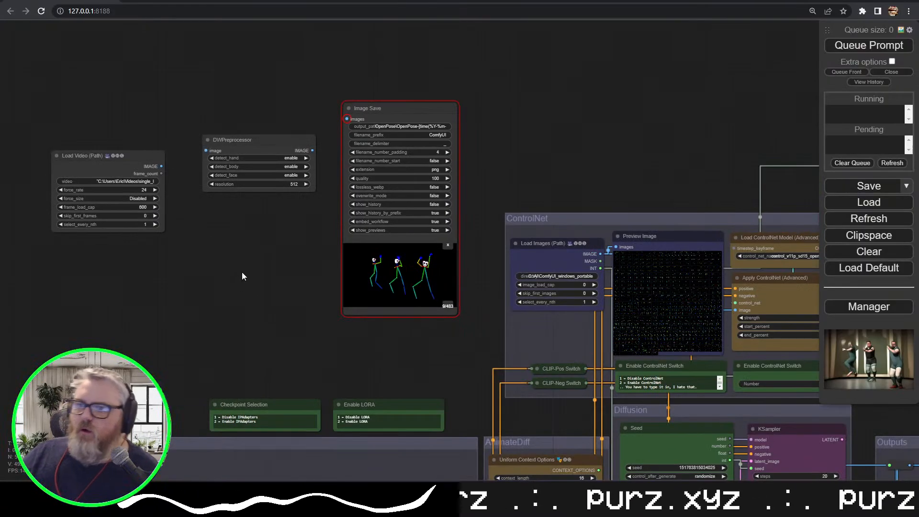
click(147, 121)
click(311, 101)
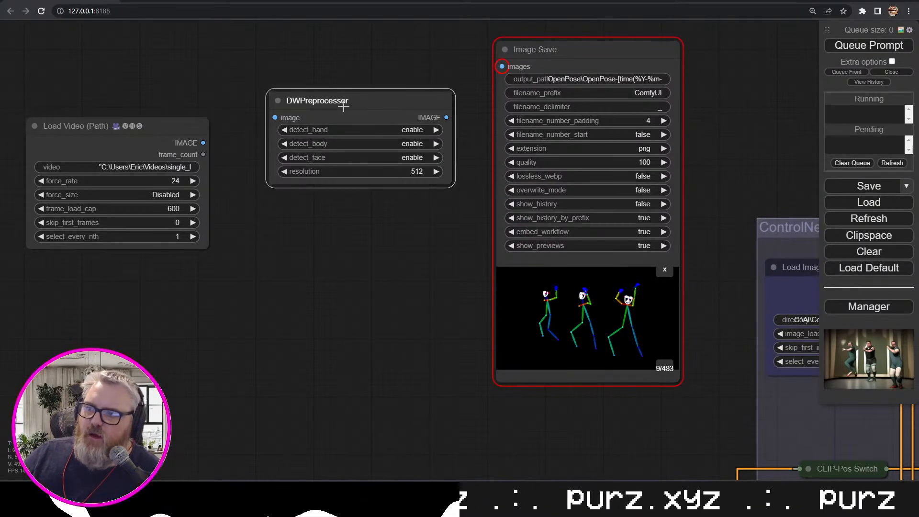
click(561, 54)
click(319, 229)
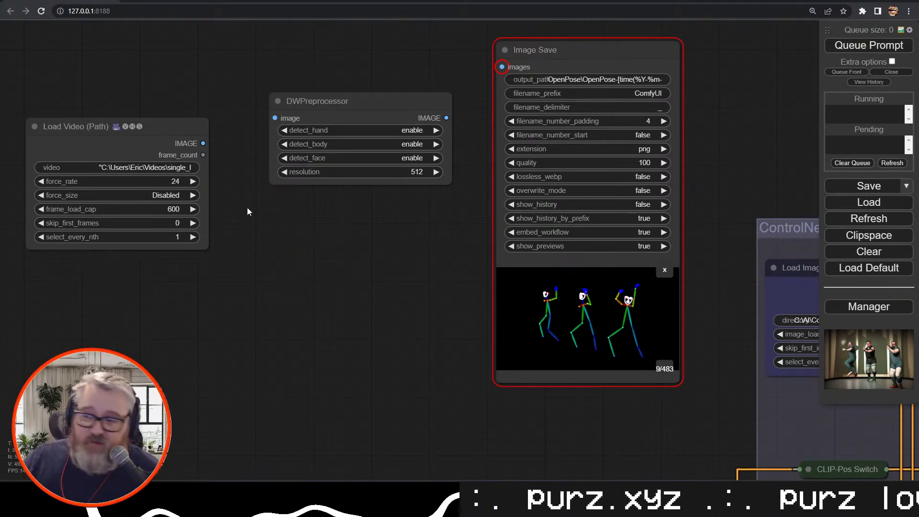
Locate napolean_dance.mov in the Videos folder and copy its file path
key(super+r)
text(calc)
key(Return)
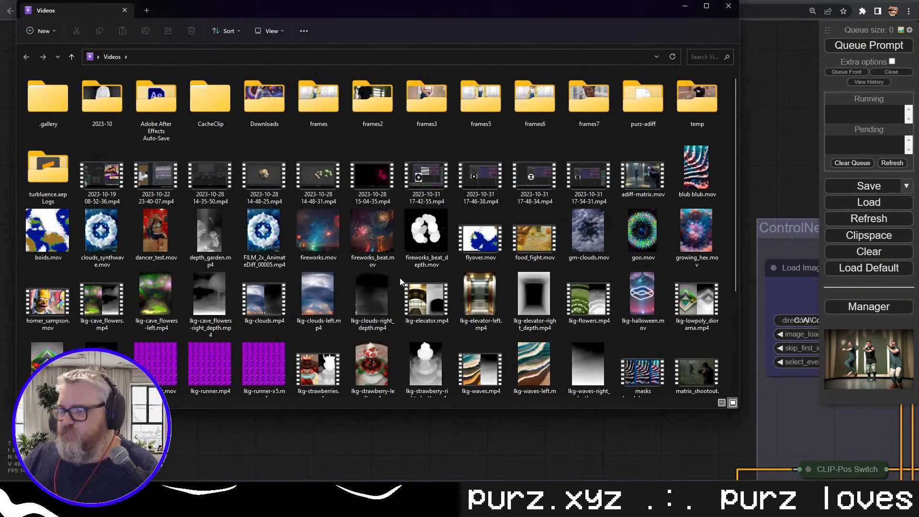
scroll(399, 278, down, 5)
right_click(98, 295)
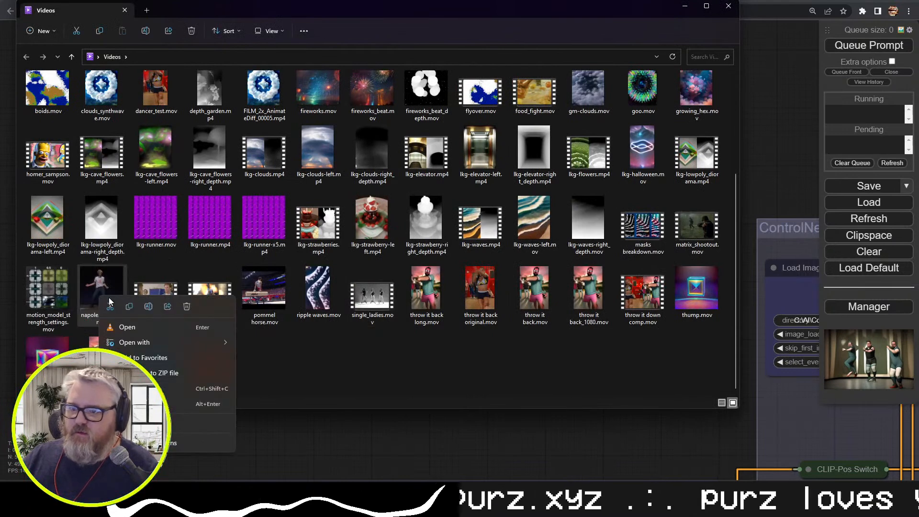
click(213, 453)
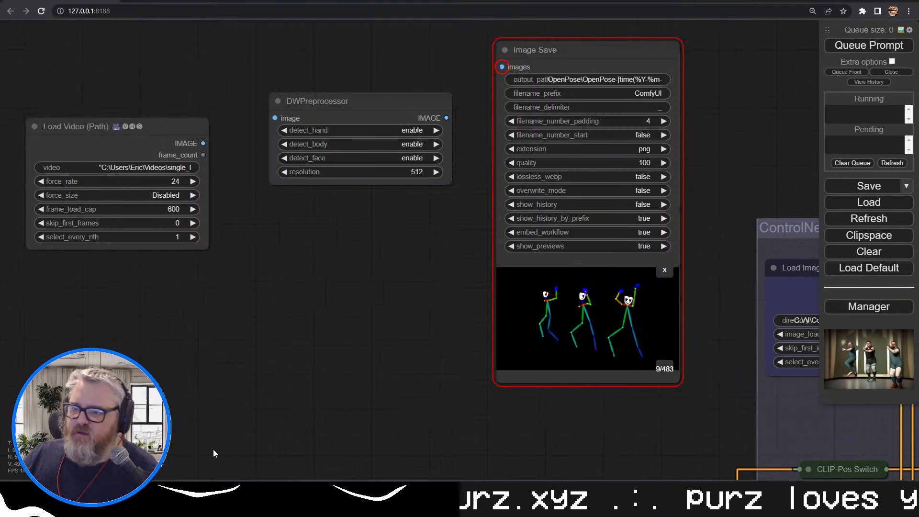
In the Load Video (Path) node, replace the video path with that of napolean_dance.mov and set frame_load_cap to 0
click(158, 167)
key(Home)
key(ctrl+a)
text("C:\Users\Eric\Videos\napolean_dance.mov")
key(Return)
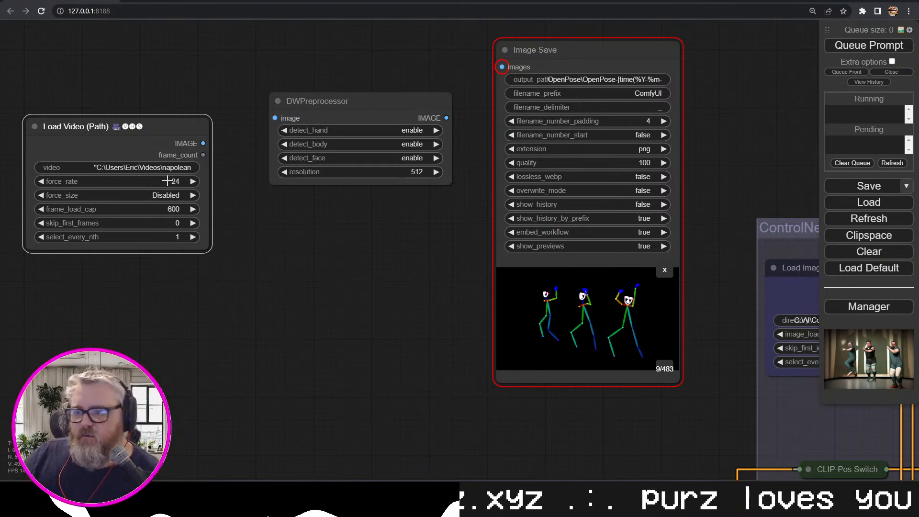
click(178, 209)
text(0)
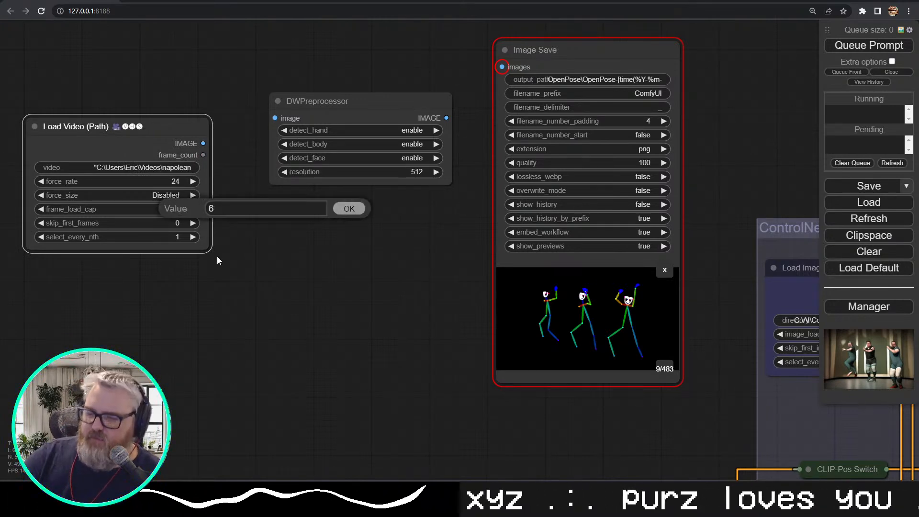
key(Return)
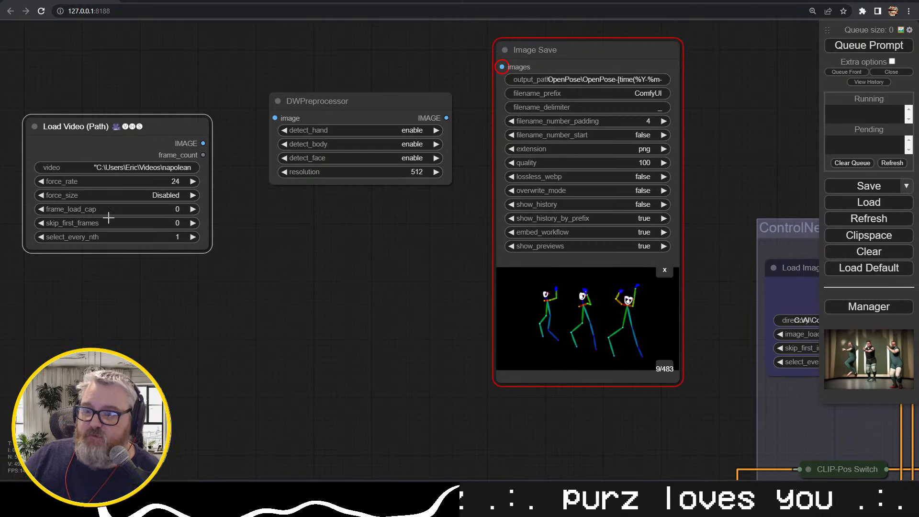
Connect the Load Video image output to DWPreprocessor and the DWPreprocessor image output to Image Save
drag(203, 143, 307, 117)
drag(440, 118, 502, 67)
drag(416, 238, 379, 275)
scroll(362, 273, down, 1)
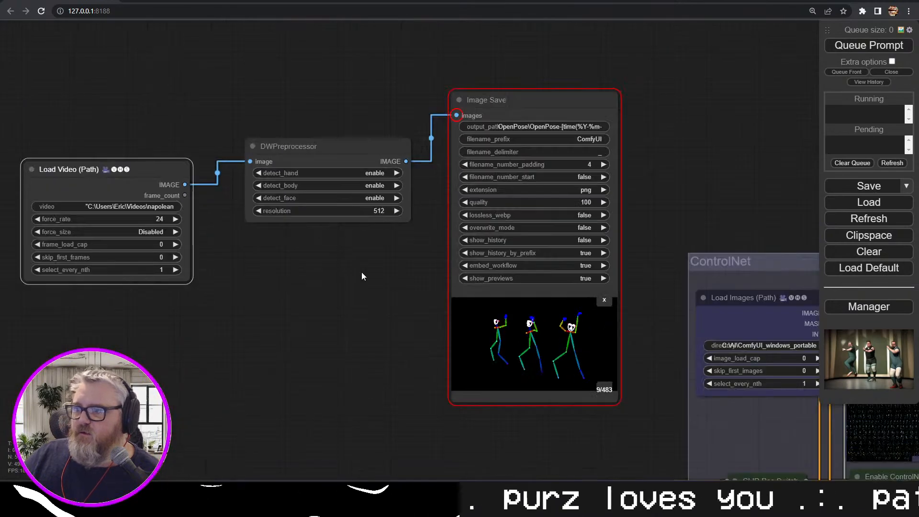
click(307, 146)
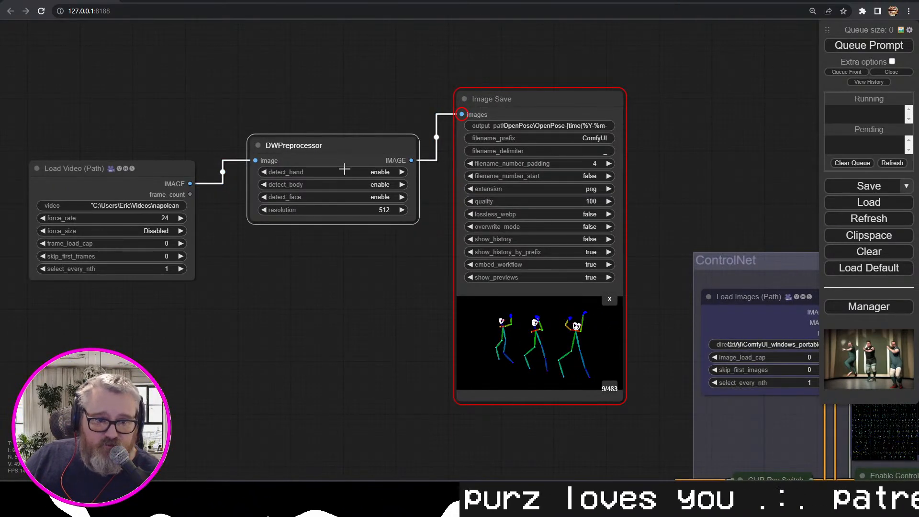
Move the Load Video (Path) and Image Save nodes closer to the DWPreprocessor node
drag(174, 176, 198, 164)
drag(507, 95, 495, 106)
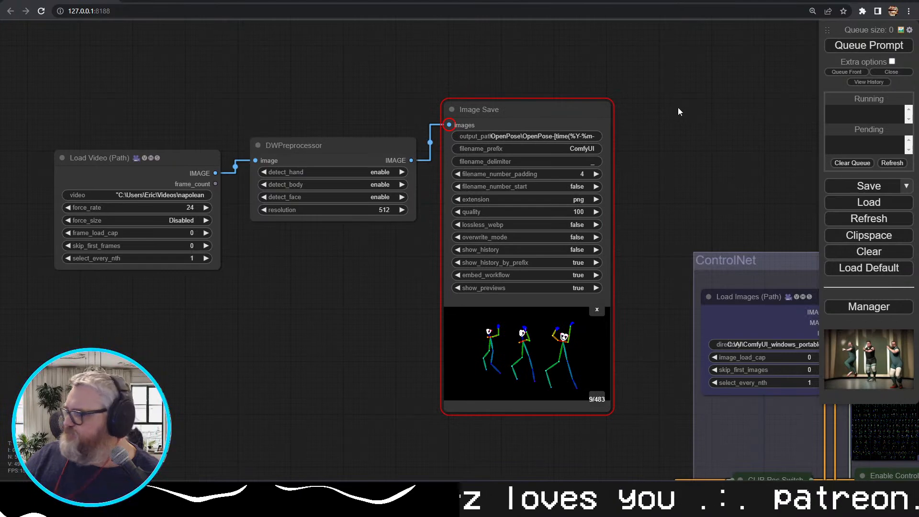
Set image_load_cap to 1 in the ControlNet group's Load Images (Path) node
scroll(631, 183, down, 7)
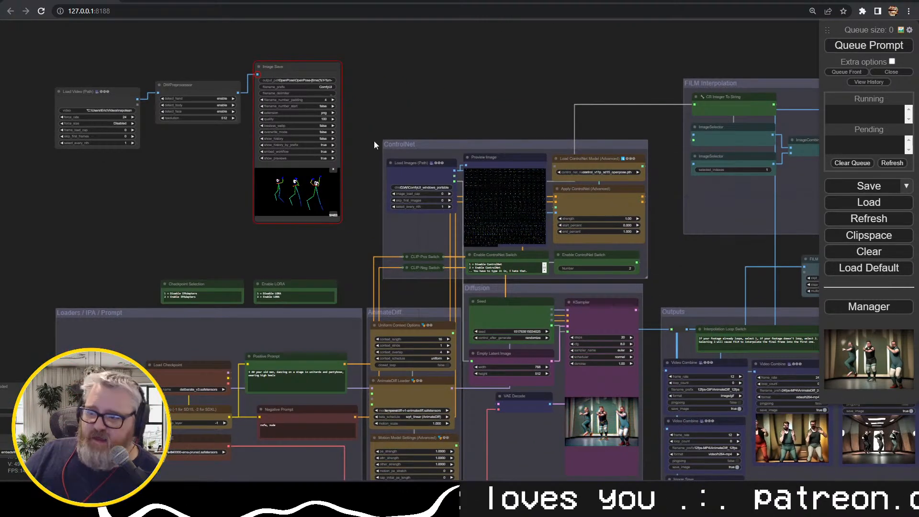
drag(190, 157, 365, 248)
scroll(335, 104, up, 4)
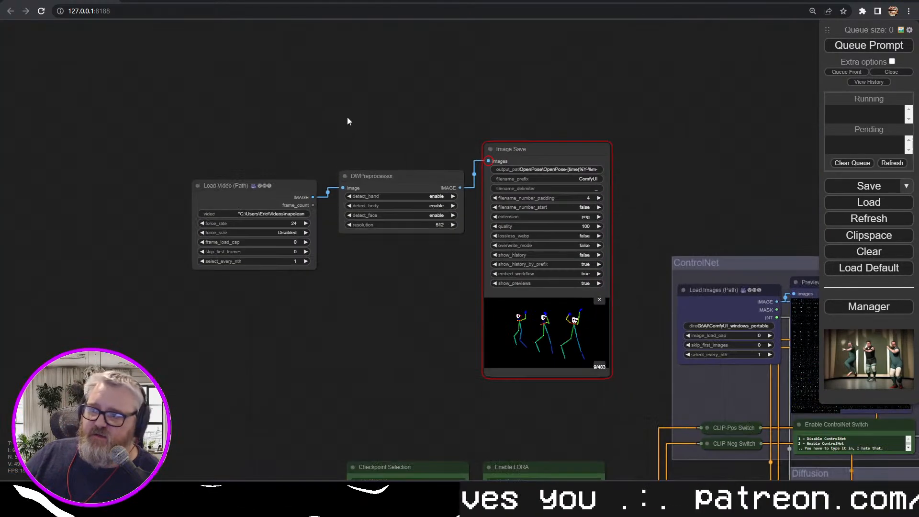
drag(452, 121, 369, 123)
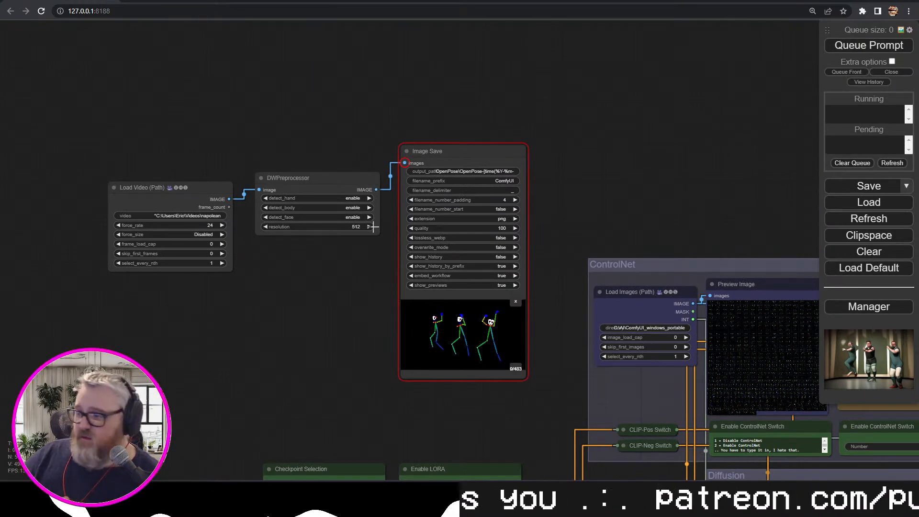
drag(747, 110, 266, 113)
scroll(266, 221, up, 5)
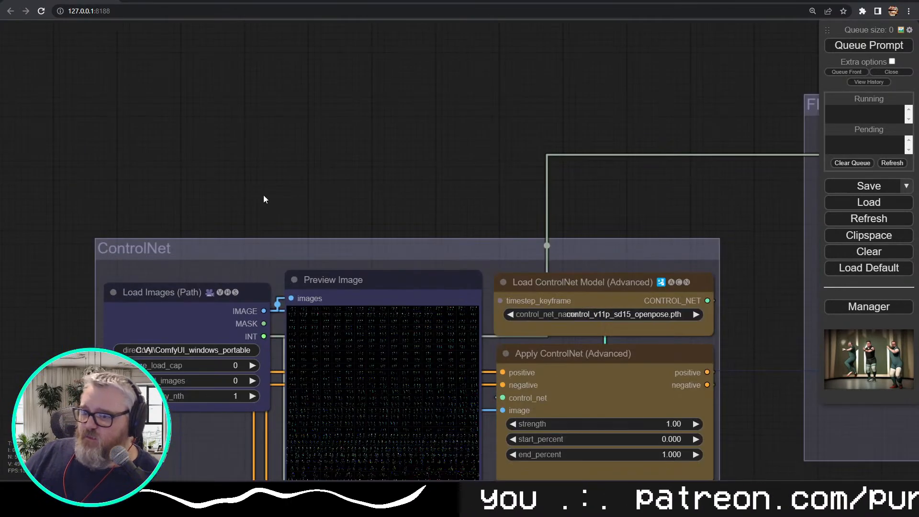
scroll(353, 156, down, 4)
drag(352, 156, 410, 43)
click(314, 190)
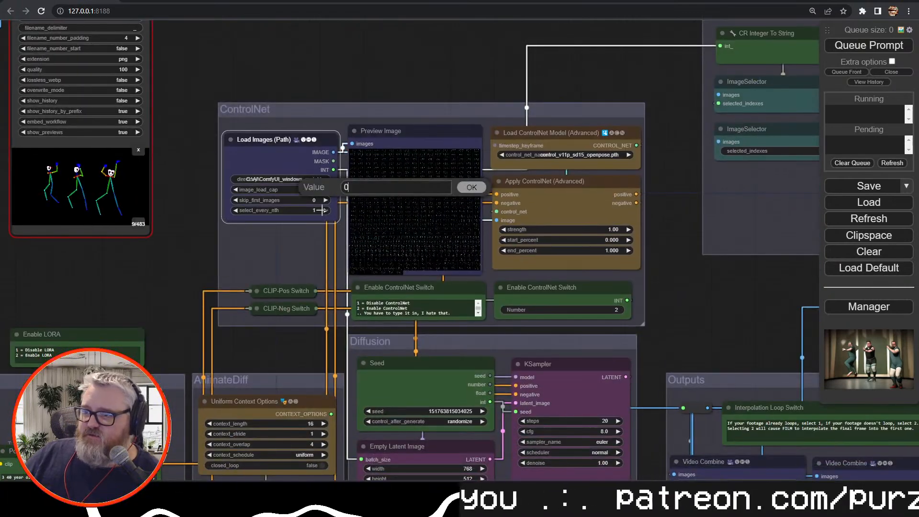
text(1)
key(Return)
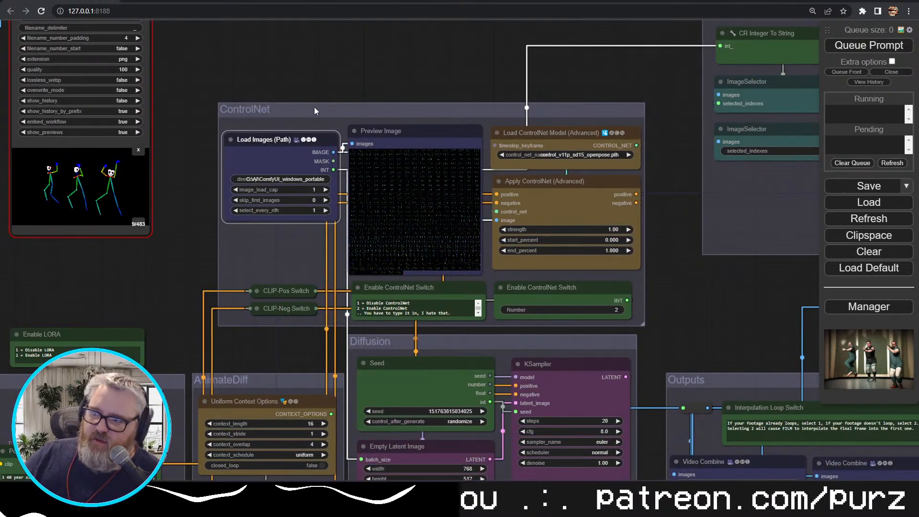
Queue the prompt to run the OpenPose extraction on the dance video
drag(385, 61, 730, 184)
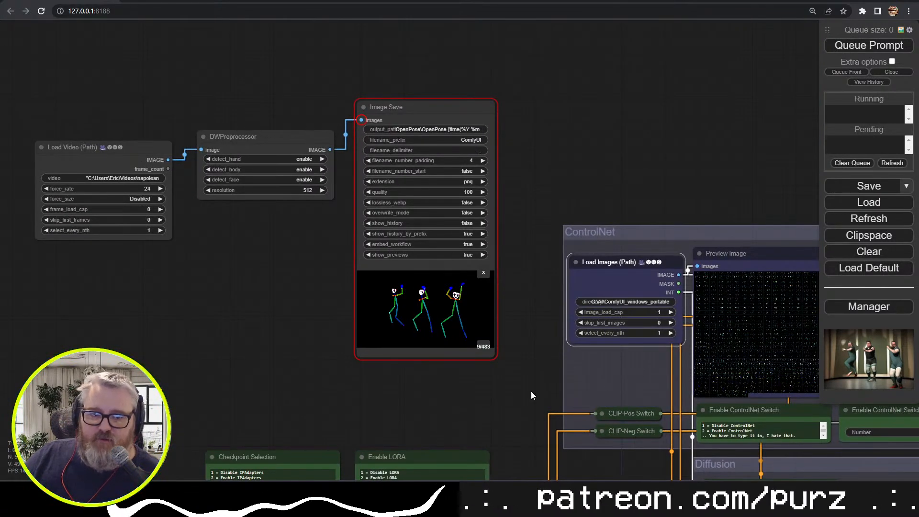
drag(387, 401, 445, 388)
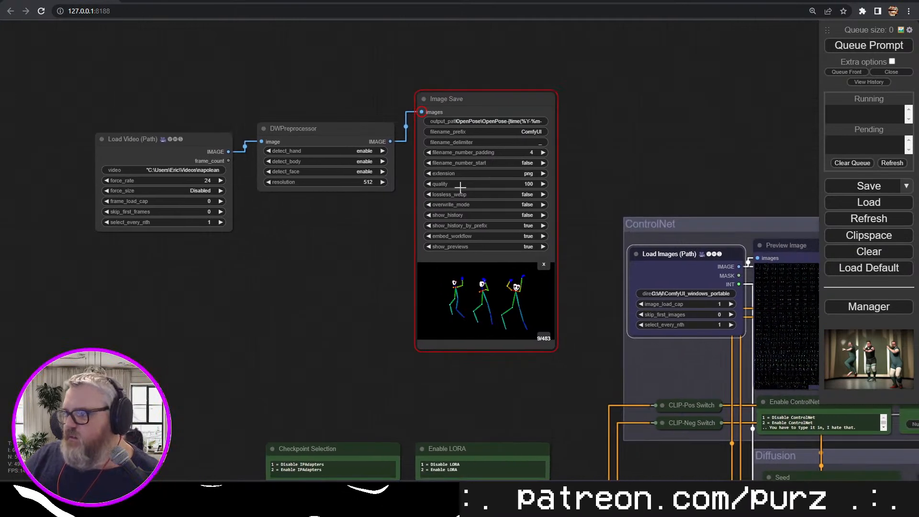
drag(298, 220, 388, 221)
click(862, 45)
scroll(462, 315, up, 5)
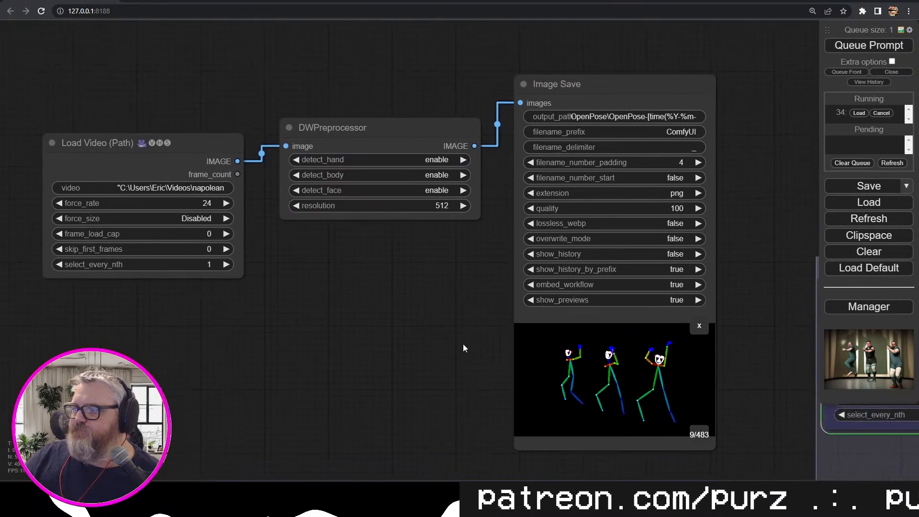
drag(469, 337, 502, 333)
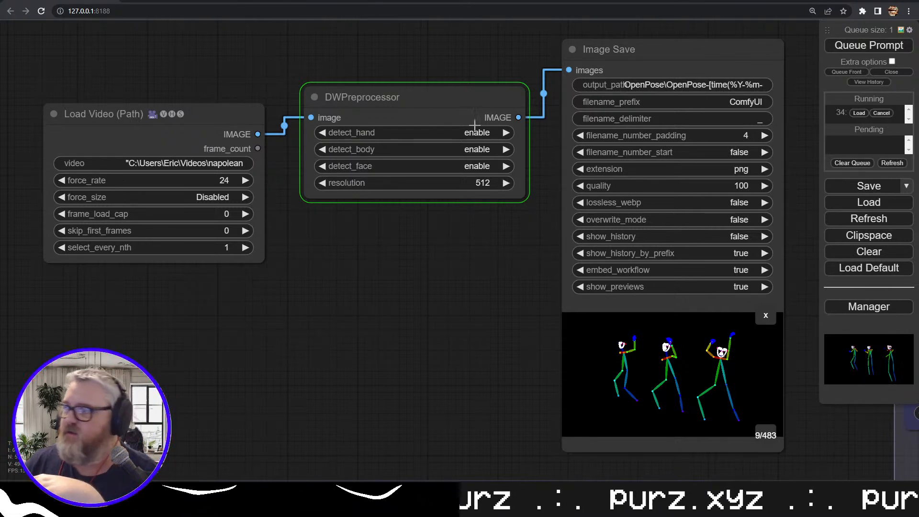
mouse_move(502, 70)
mouse_down()
mouse_move(478, 83)
mouse_move(507, 63)
mouse_up()
scroll(479, 84, down, 2)
scroll(493, 70, up, 2)
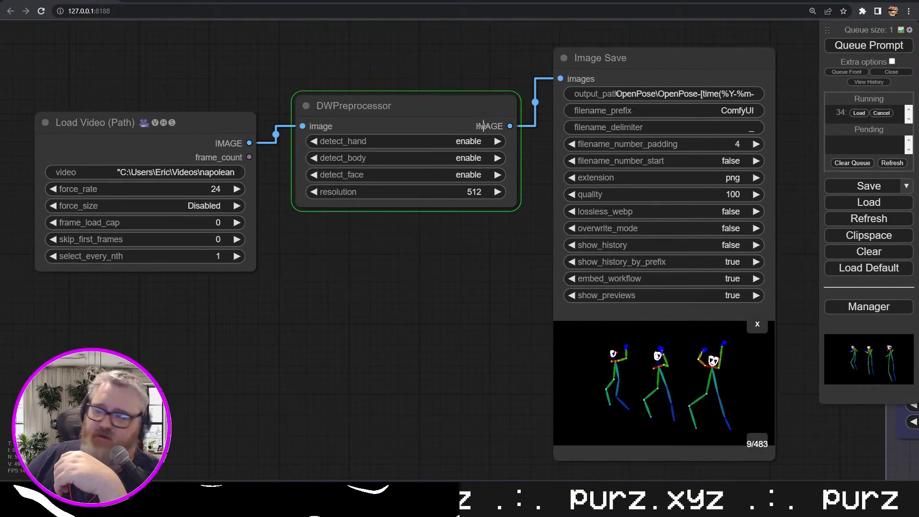
click(439, 113)
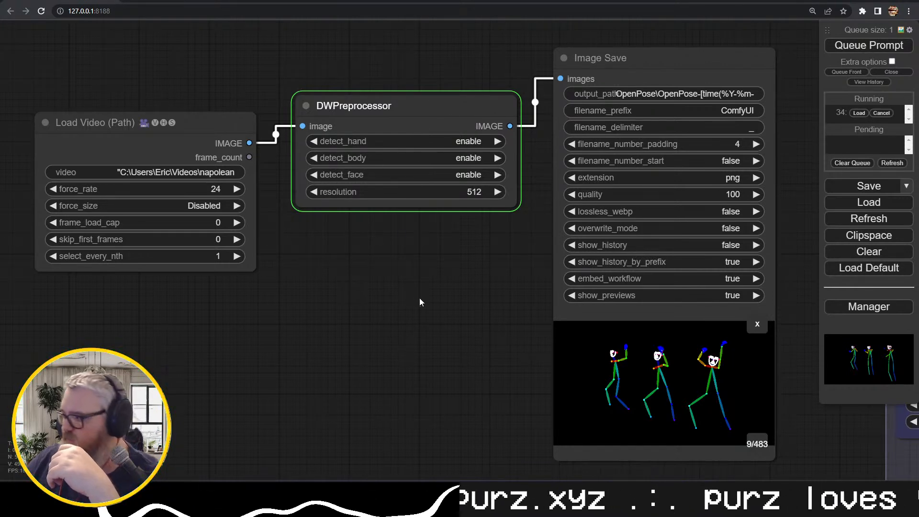
Examine the ControlNet preview and the reference portraits in the four IPAdapter Load Image nodes
drag(432, 289, 6, 86)
scroll(245, 265, down, 3)
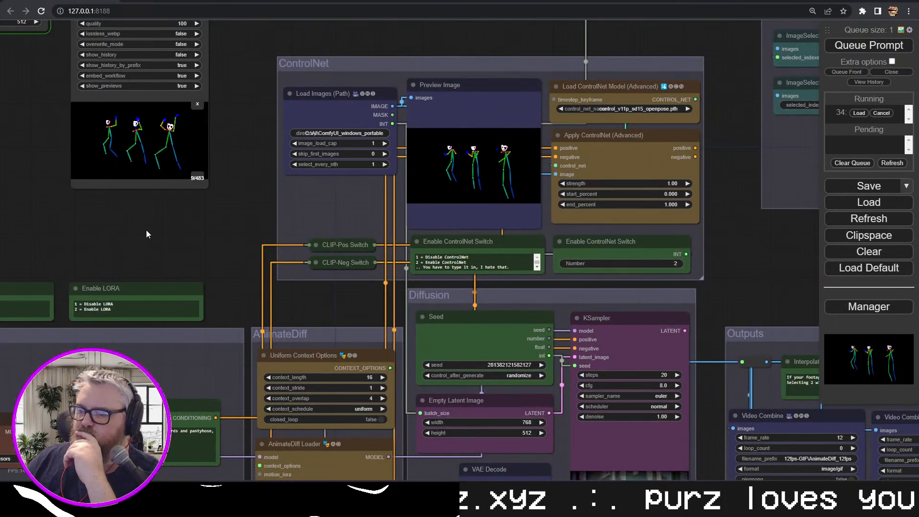
drag(147, 232, 345, 247)
drag(183, 229, 319, 172)
mouse_move(188, 182)
mouse_down()
mouse_move(292, 124)
mouse_move(448, 63)
mouse_up()
drag(202, 136, 591, 72)
drag(209, 105, 529, 52)
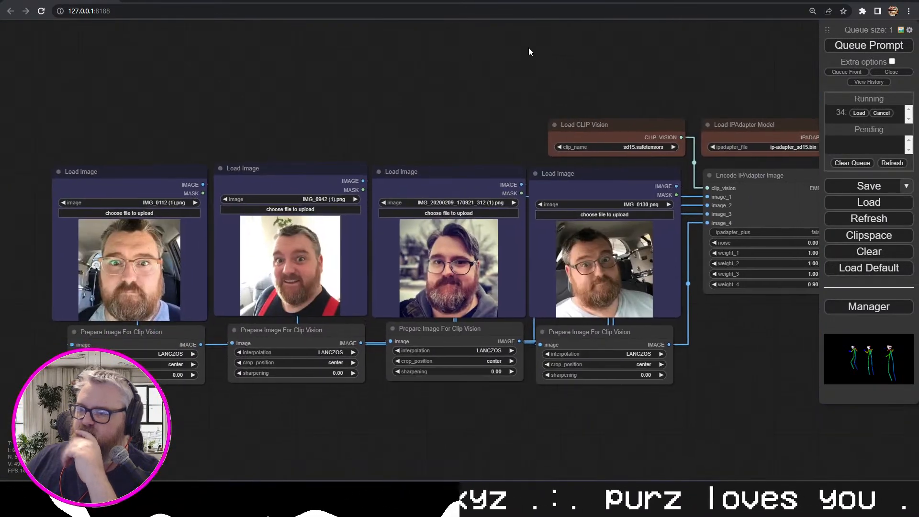
key(ctrl+t)
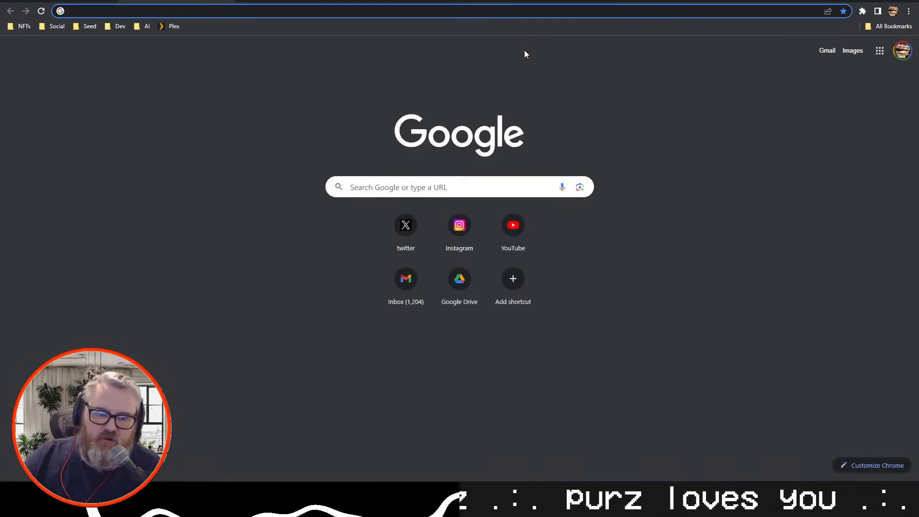
text(yout)
key(BackSpace)
key(BackSpace)
key(BackSpace)
key(BackSpace)
key(BackSpace)
text(google domains)
key(Return)
key(ctrl+w)
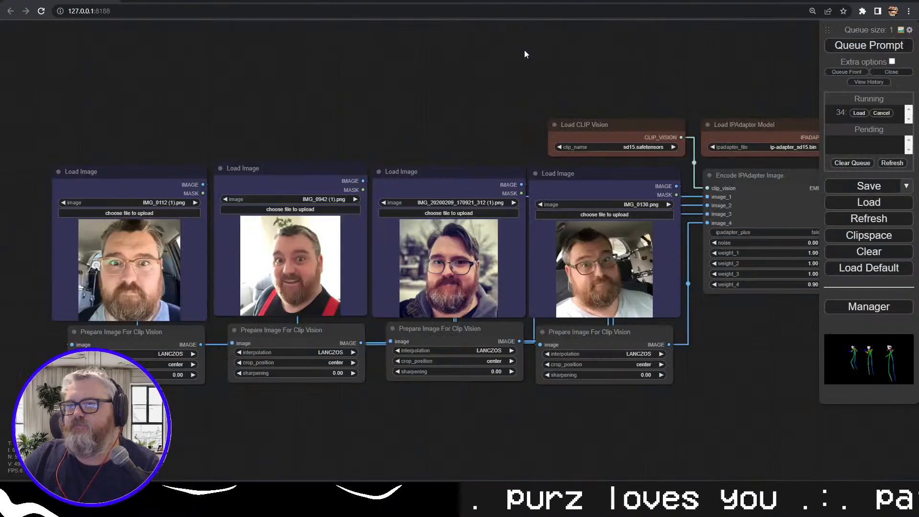
Open google.com in a new browser tab and search for images of "mr bean"
key(ctrl+t)
text(google.com)
key(Return)
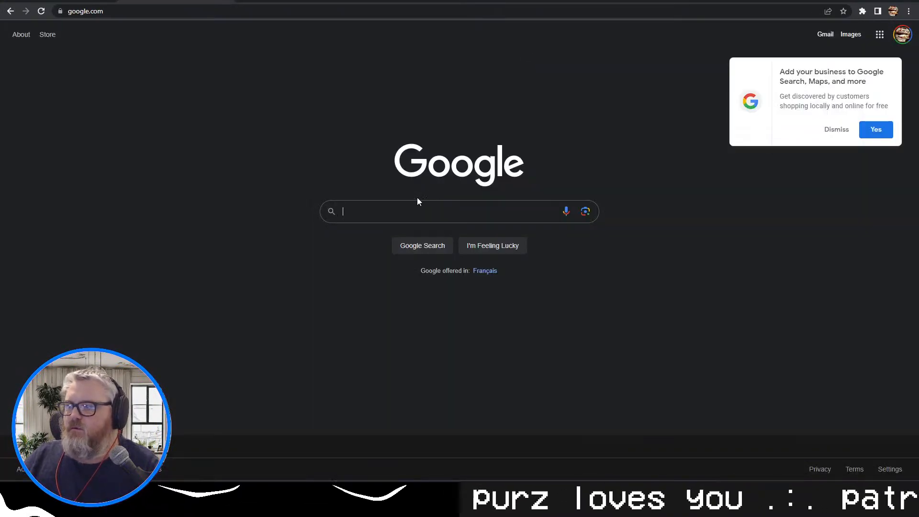
click(405, 219)
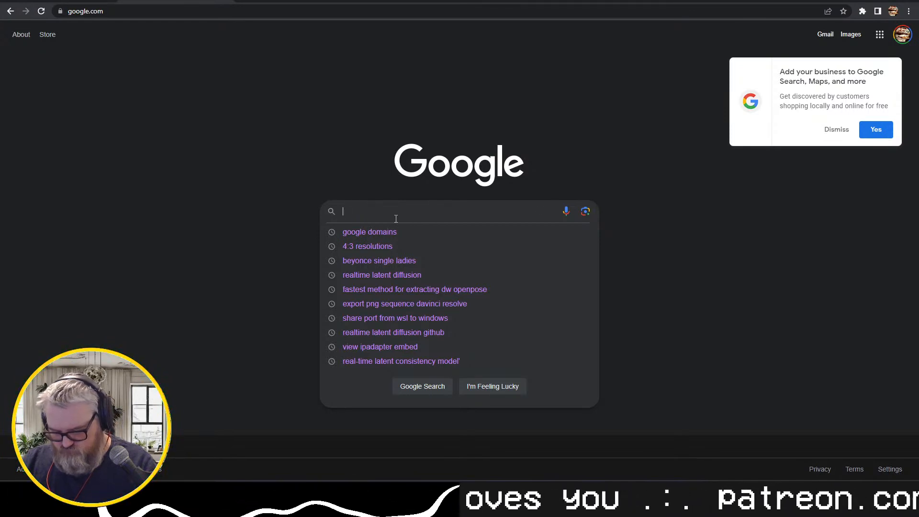
text(mr bean)
key(Return)
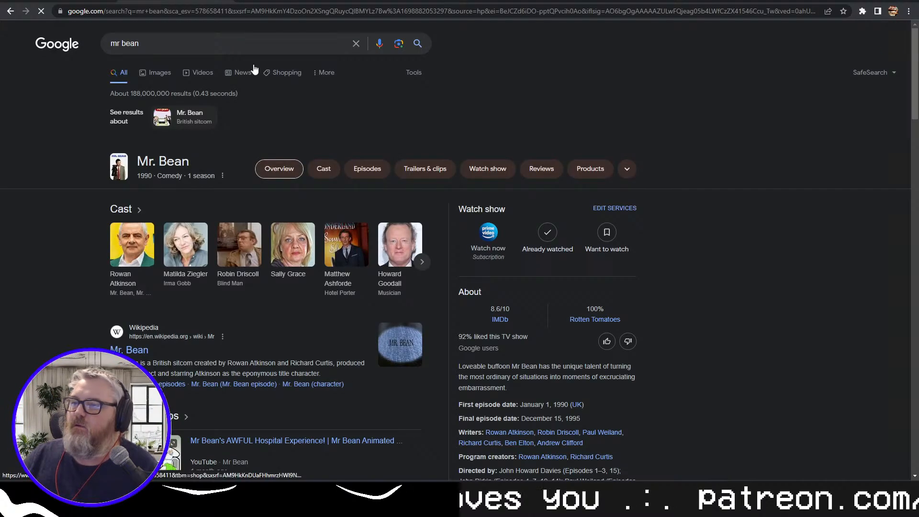
click(160, 73)
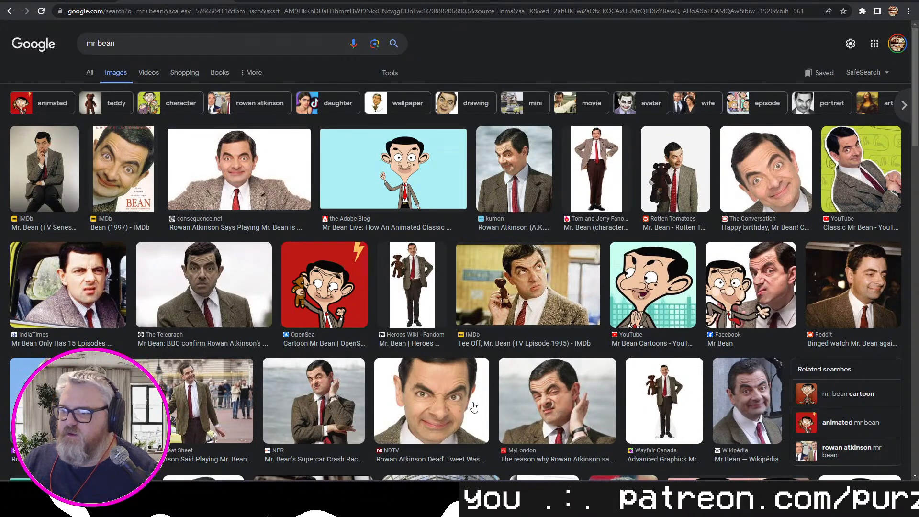
Save the consequence.net picture of Mr. Bean to the desktop and clear the File Explorer windows covering the image results
click(236, 171)
drag(684, 200, 642, 231)
key(super+d)
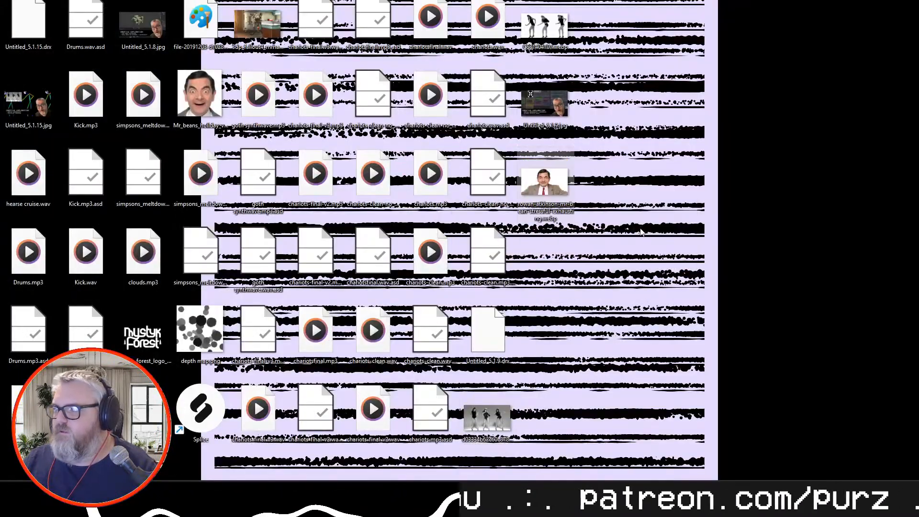
key(super+d)
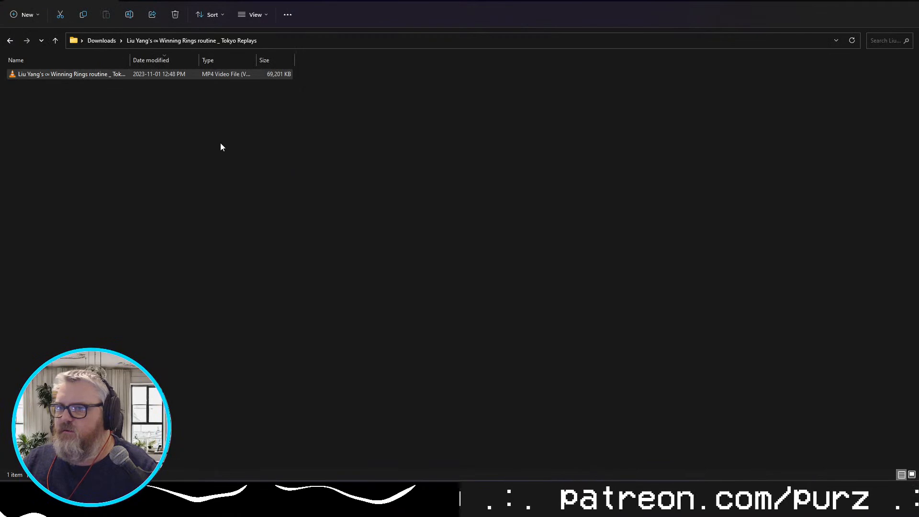
click(863, 2)
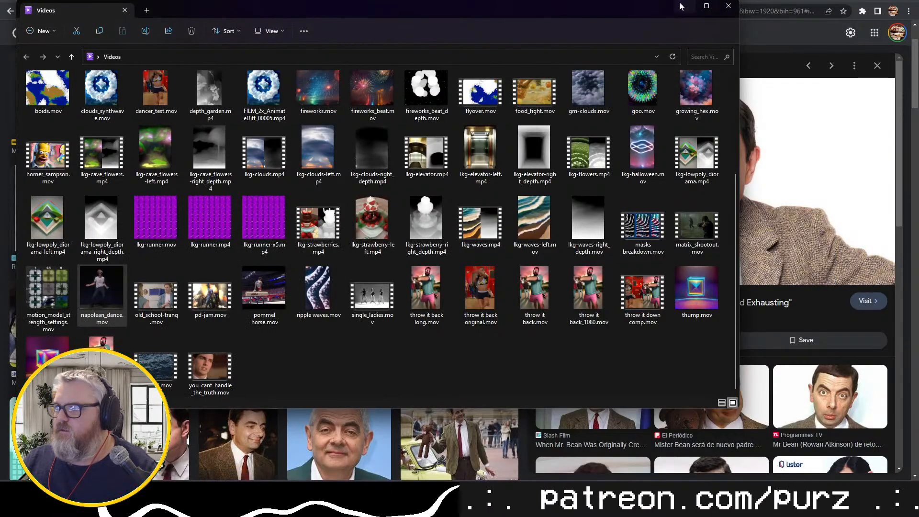
click(680, 6)
Save the kumon portrait of Mr. Bean from the image results to the desktop
click(78, 233)
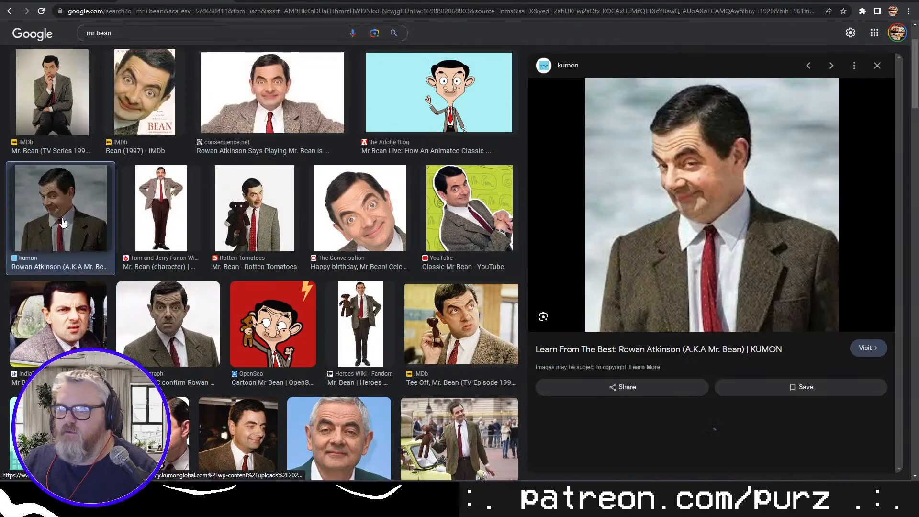
key(super+d)
drag(687, 213, 553, 268)
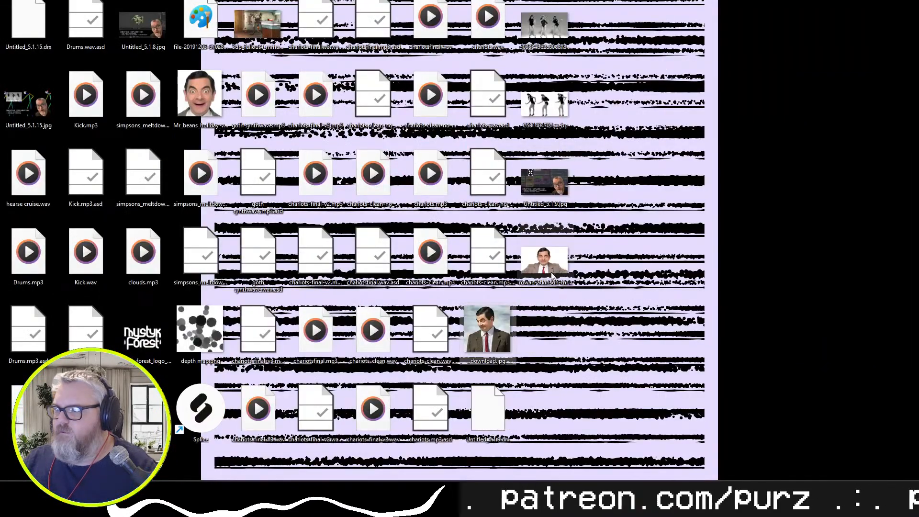
key(super+d)
Preview the Rotten Tomatoes picture, and save the NDTV close-up of Mr. Bean's face to the desktop
click(291, 233)
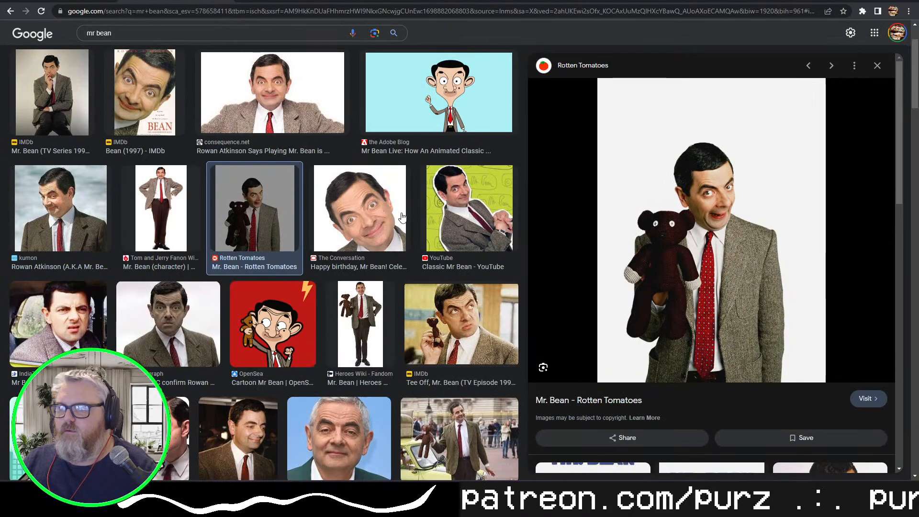
scroll(400, 213, down, 5)
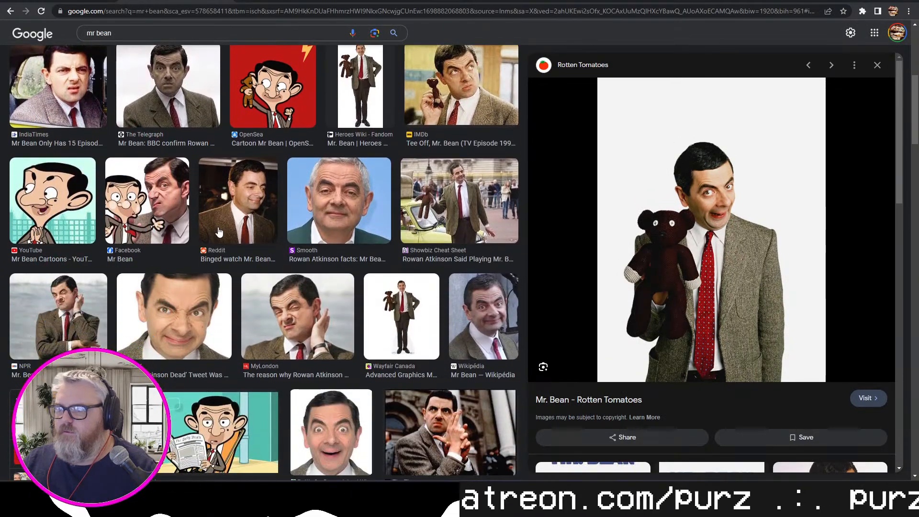
click(186, 313)
drag(723, 227, 557, 309)
key(super+d)
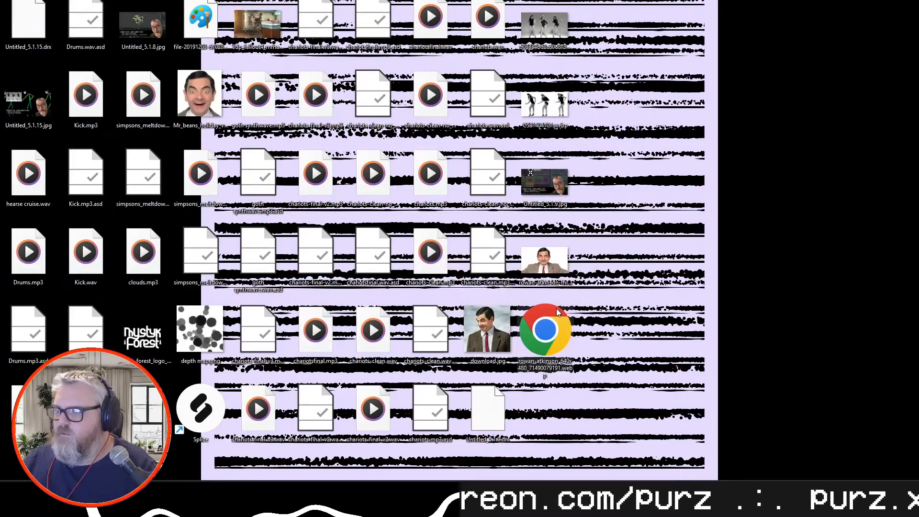
key(super+d)
Save the wide-eyed Mr. Bean portrait from Battle for Dream Island Wiki to the desktop
scroll(326, 307, down, 2)
click(324, 305)
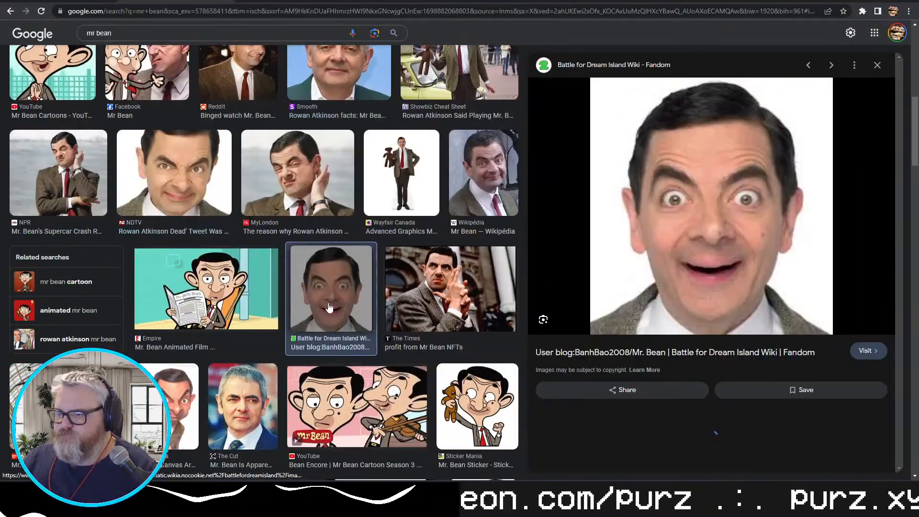
drag(325, 306, 594, 338)
key(super+d)
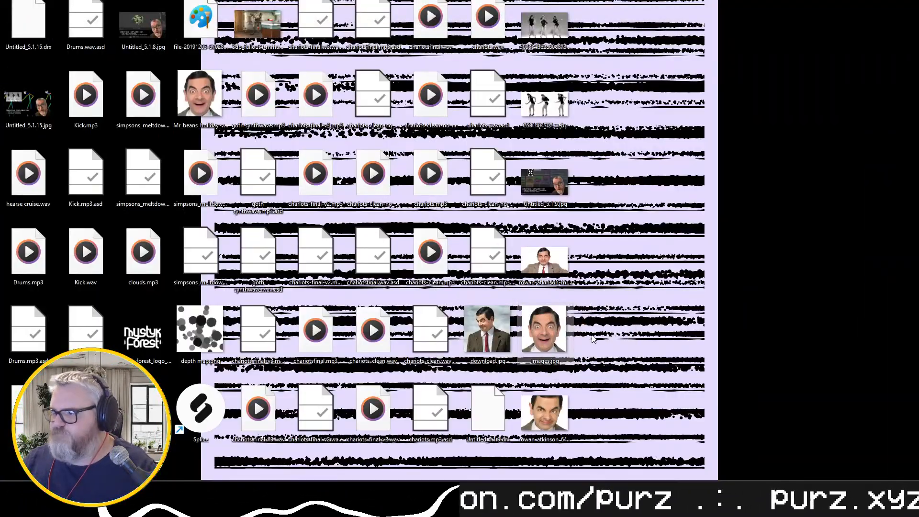
key(super+d)
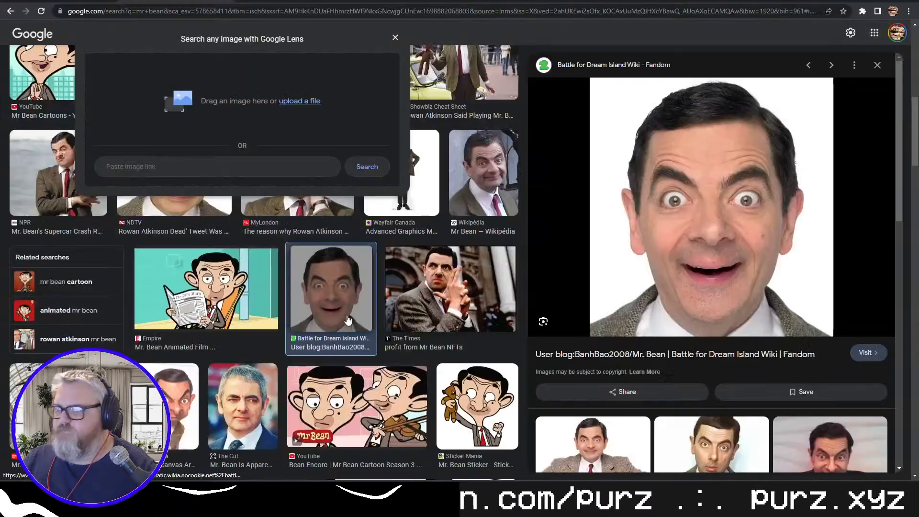
Back in ComfyUI, load rowan-atkinson_640x480_71490079191.webp into the first Load Image node and rowan-atkinson-mr-bean-stressful-exhausting.webp into the second
key(ctrl+shift+Tab)
click(136, 214)
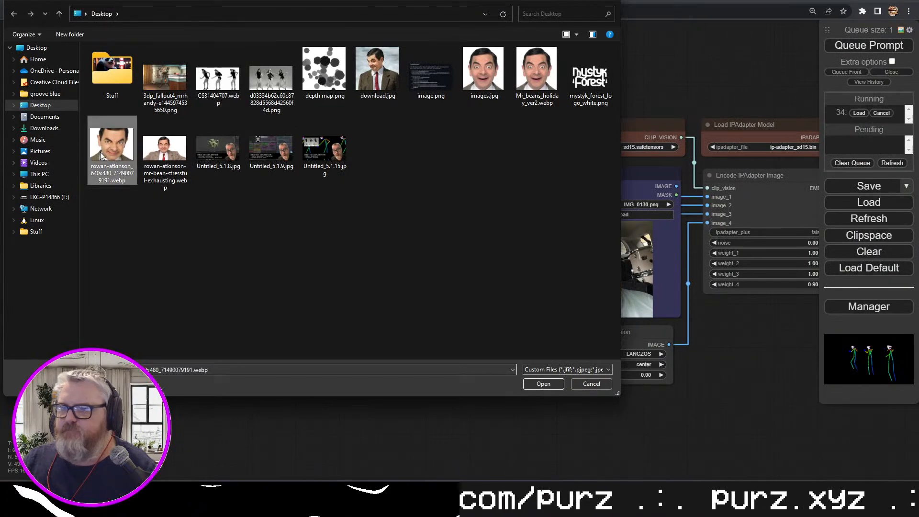
double_click(101, 156)
click(309, 209)
double_click(165, 154)
Load images.jpg into the third Load Image node and download.jpg into the fourth
click(467, 213)
double_click(477, 71)
click(599, 214)
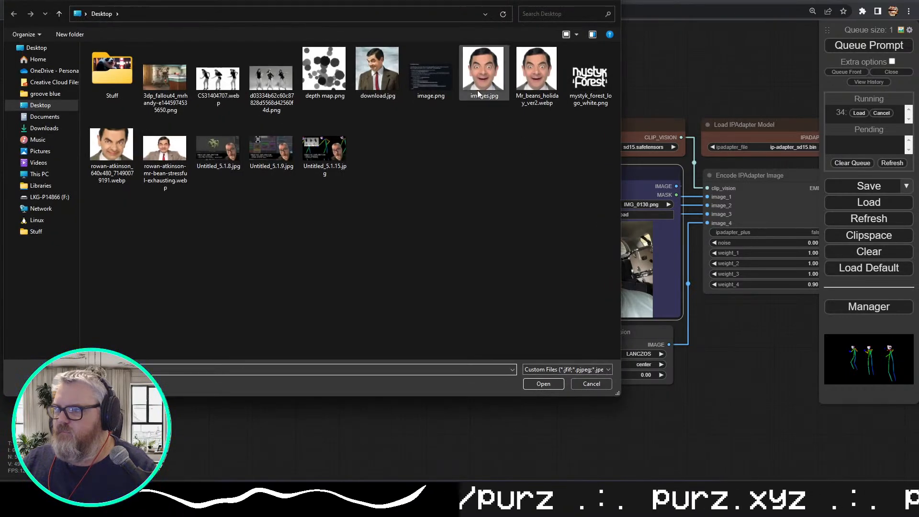
double_click(372, 68)
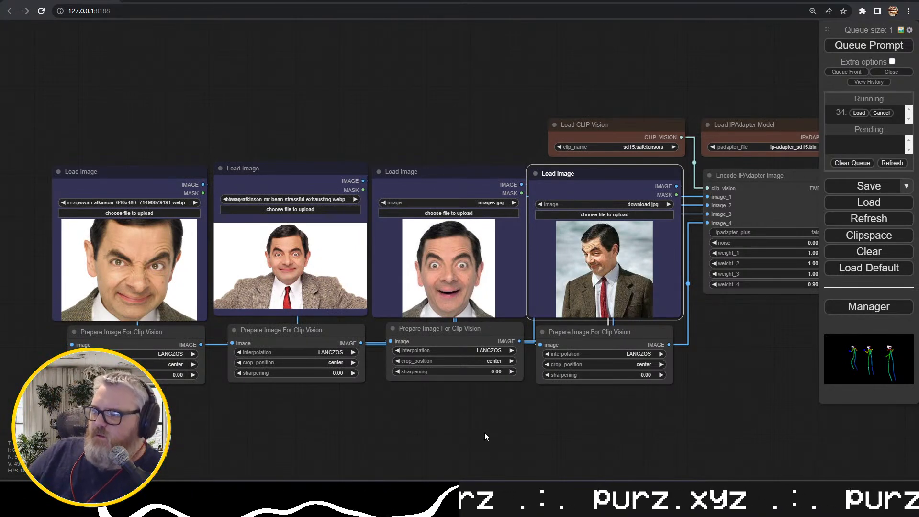
Look over the IPAdapter nodes, the OpenPose extraction chain and the four loaded Mr. Bean reference images
scroll(653, 433, up, 1)
drag(653, 432, 594, 401)
scroll(674, 419, down, 2)
drag(681, 374, 490, 400)
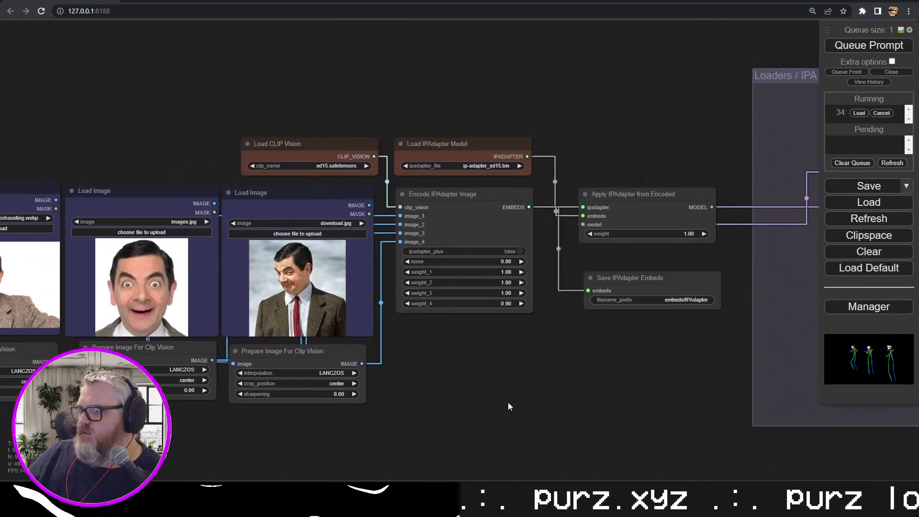
scroll(507, 402, down, 3)
drag(542, 162, 393, 448)
drag(668, 347, 393, 374)
scroll(408, 379, up, 5)
scroll(392, 374, up, 2)
scroll(369, 404, down, 4)
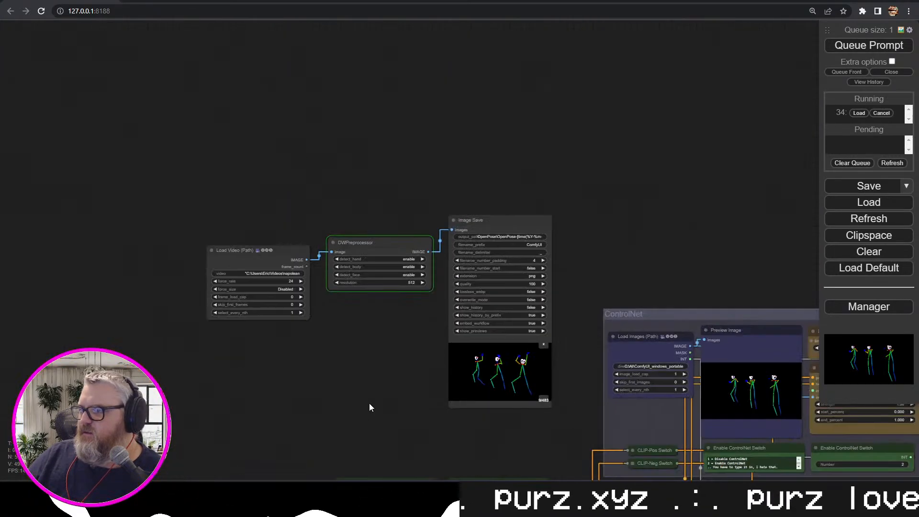
drag(369, 406, 515, 210)
scroll(402, 164, up, 5)
scroll(393, 177, up, 4)
scroll(335, 215, down, 3)
drag(361, 259, 521, 58)
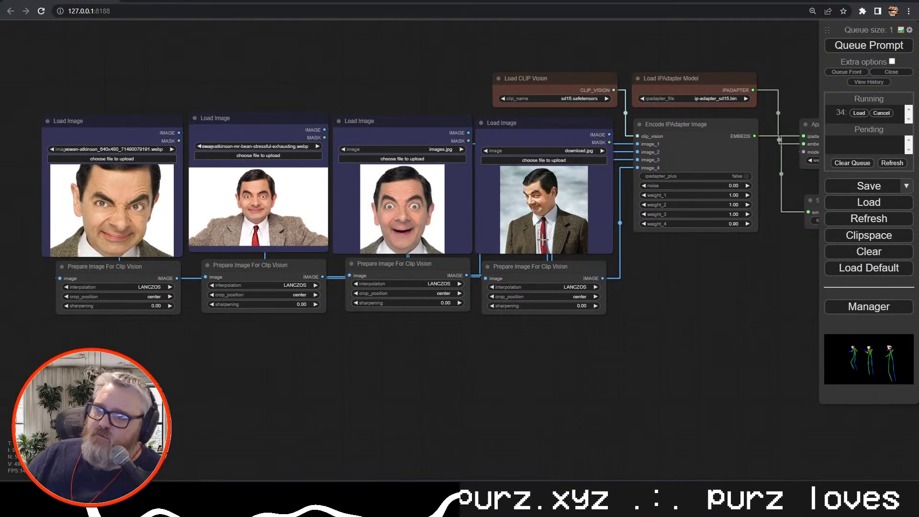
Examine how the four reference images feed Encode IPAdapter Image and connect onward to Apply IPAdapter from Encoded
click(707, 134)
scroll(688, 301, up, 5)
drag(701, 268, 454, 423)
click(468, 217)
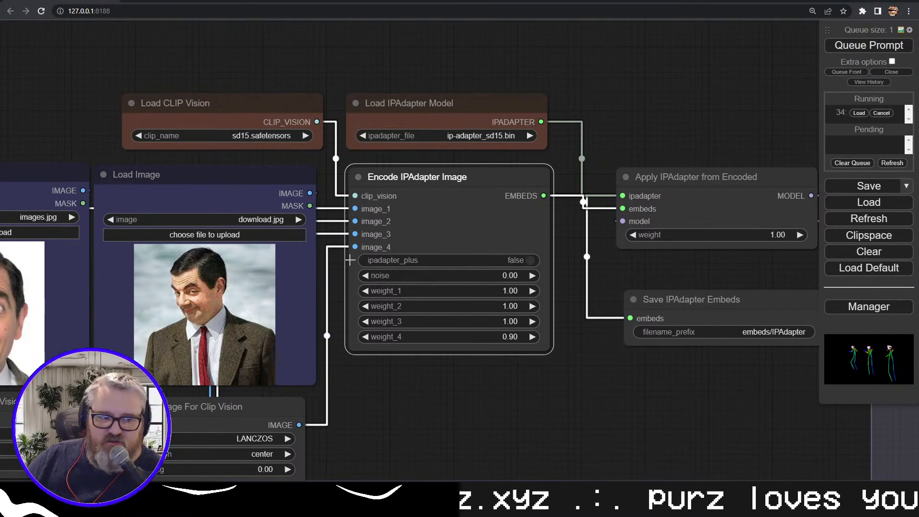
drag(376, 358, 759, 343)
scroll(759, 343, down, 3)
scroll(633, 450, up, 1)
drag(634, 449, 691, 373)
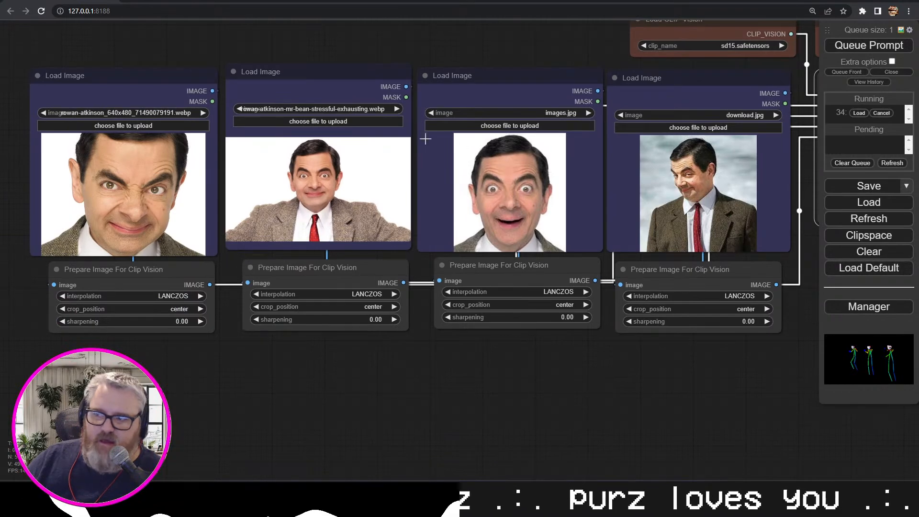
drag(525, 45, 123, 261)
click(324, 238)
drag(360, 167, 197, 109)
click(348, 177)
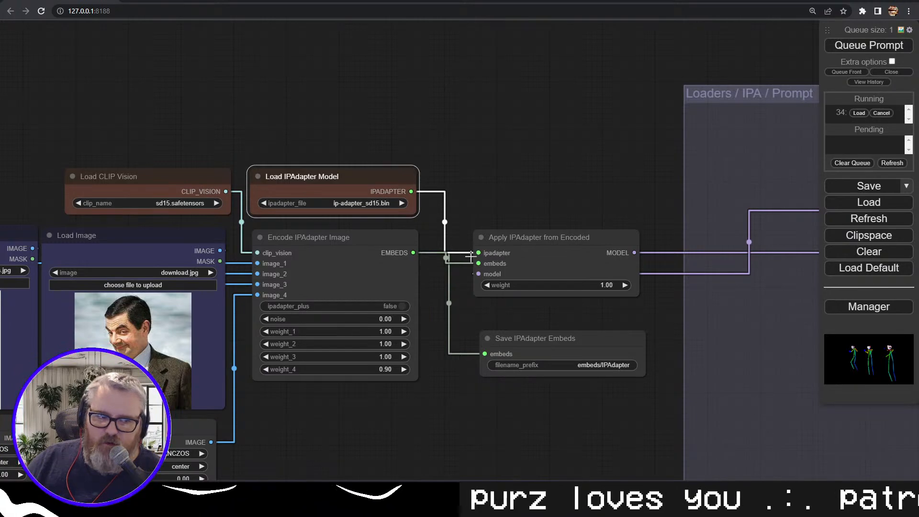
Set weight_4 to 1.00 in the Encode IPAdapter Image node
drag(303, 446, 666, 323)
drag(660, 366, 792, 360)
drag(745, 272, 360, 338)
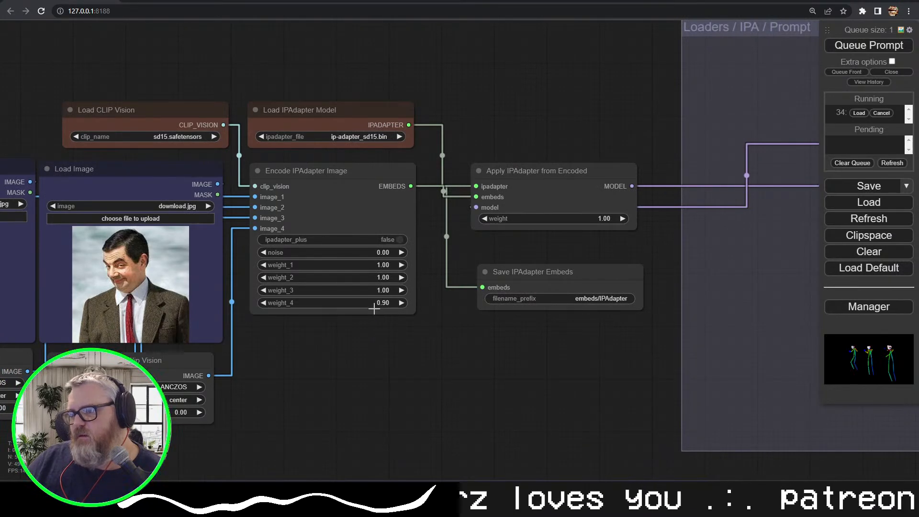
click(392, 304)
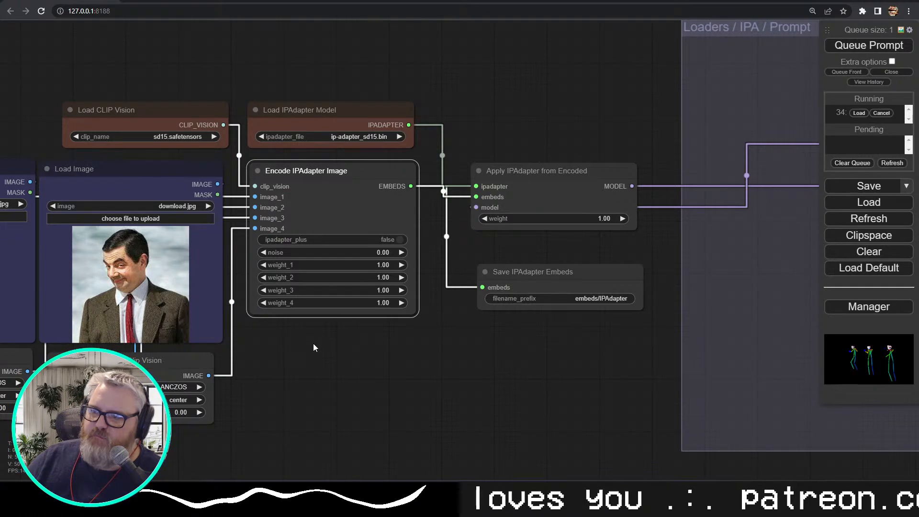
Review the reference image nodes and examine the 24 fps and FILM video previews in the Outputs group
drag(315, 445, 799, 430)
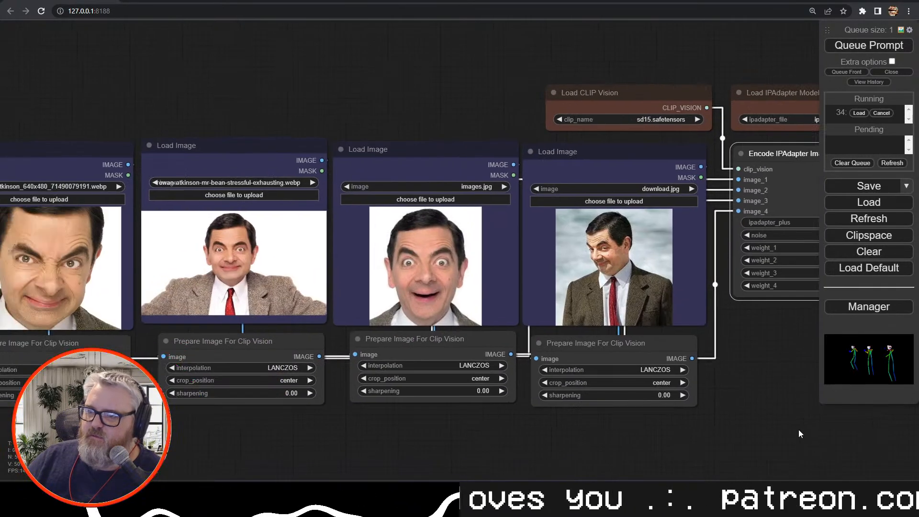
scroll(596, 429, down, 3)
scroll(541, 473, up, 1)
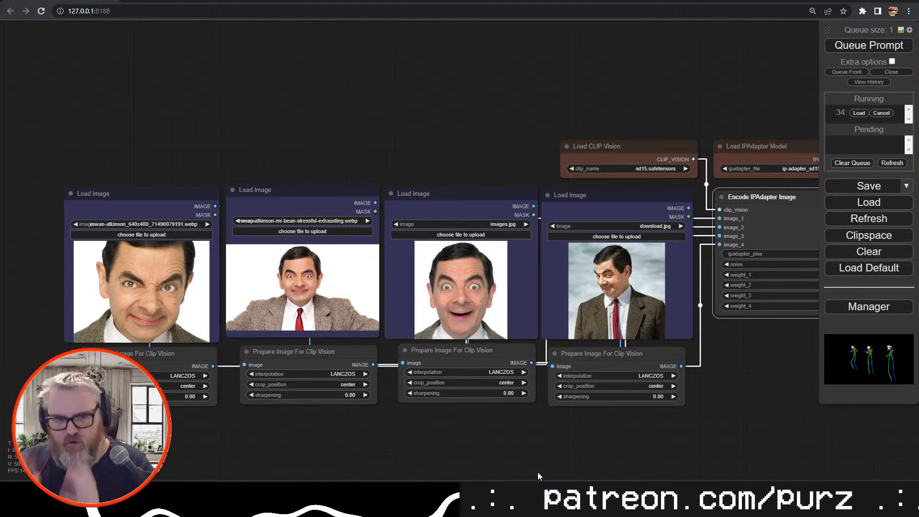
drag(532, 86, 237, 73)
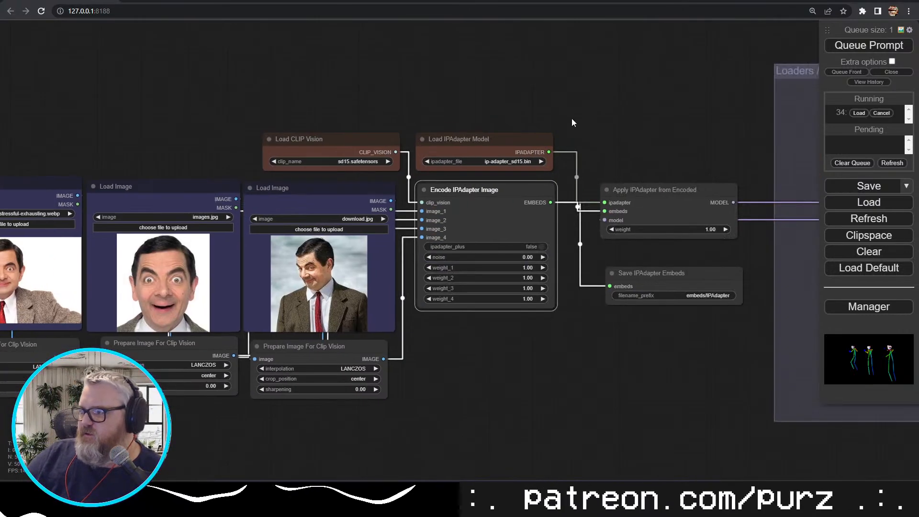
drag(547, 114, 339, 47)
drag(542, 246, 234, 242)
scroll(383, 263, down, 2)
scroll(384, 262, down, 3)
drag(521, 358, 135, 358)
drag(459, 374, 200, 403)
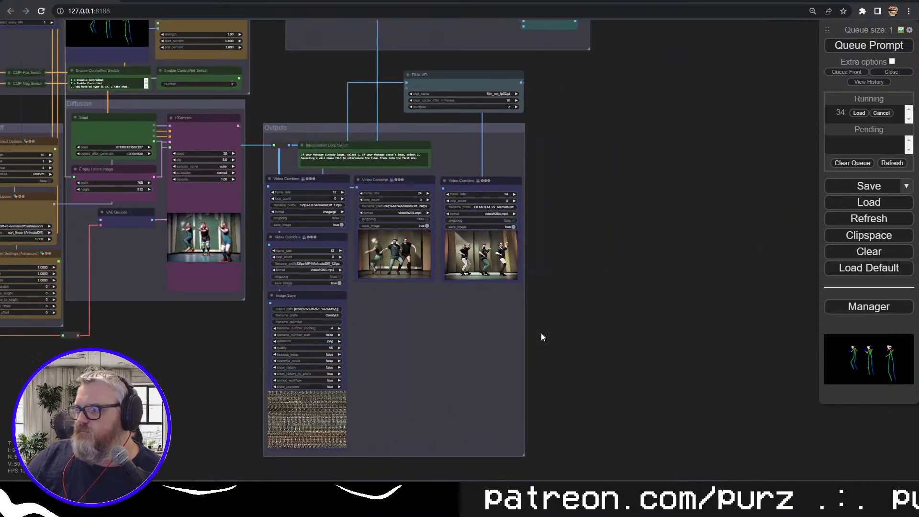
scroll(625, 312, up, 9)
drag(411, 152, 729, 338)
scroll(728, 339, up, 5)
drag(728, 301, 803, 243)
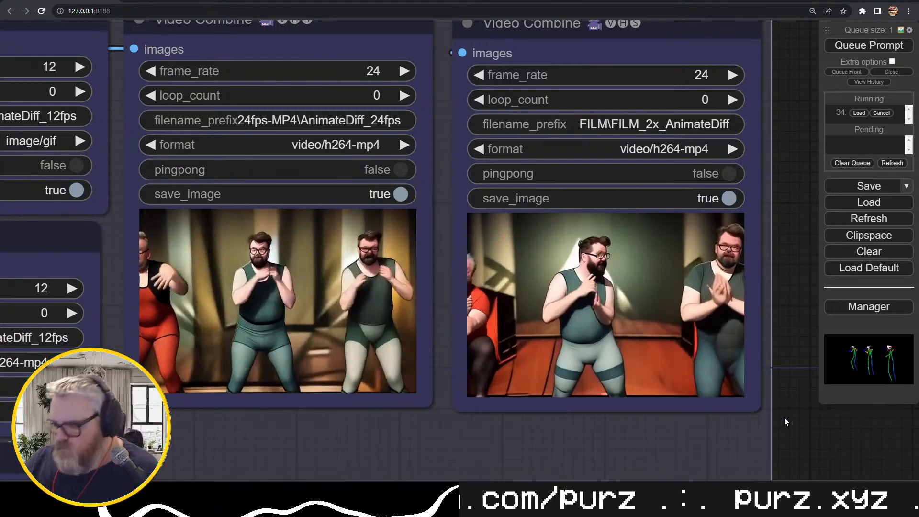
Look through the Diffusion, AnimateDiff and prompt nodes, and inspect the Load Video, DWPreprocessor and Image Save chain
scroll(782, 416, down, 2)
scroll(782, 416, down, 5)
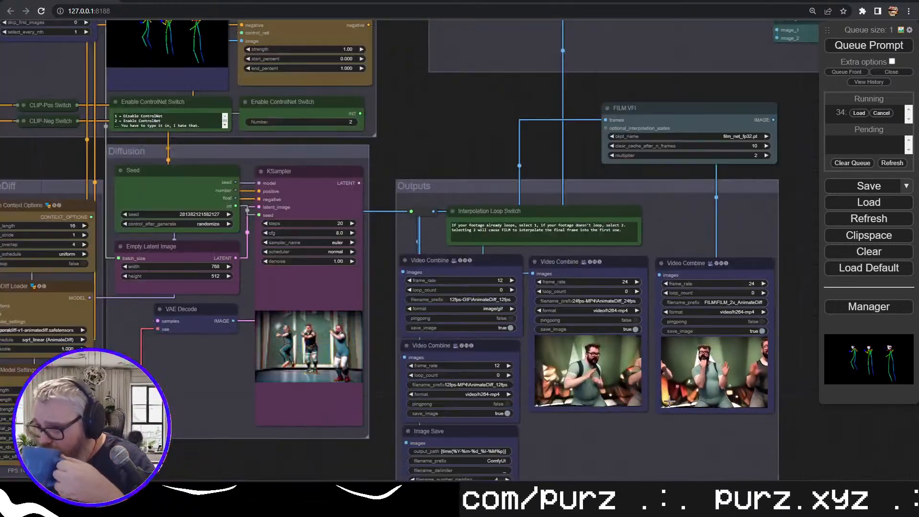
drag(322, 462, 644, 414)
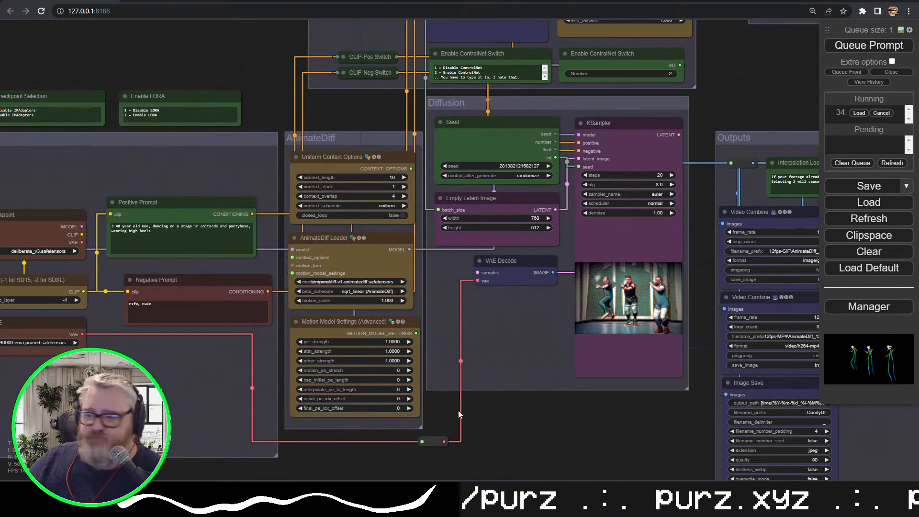
drag(516, 430, 617, 426)
scroll(615, 422, down, 3)
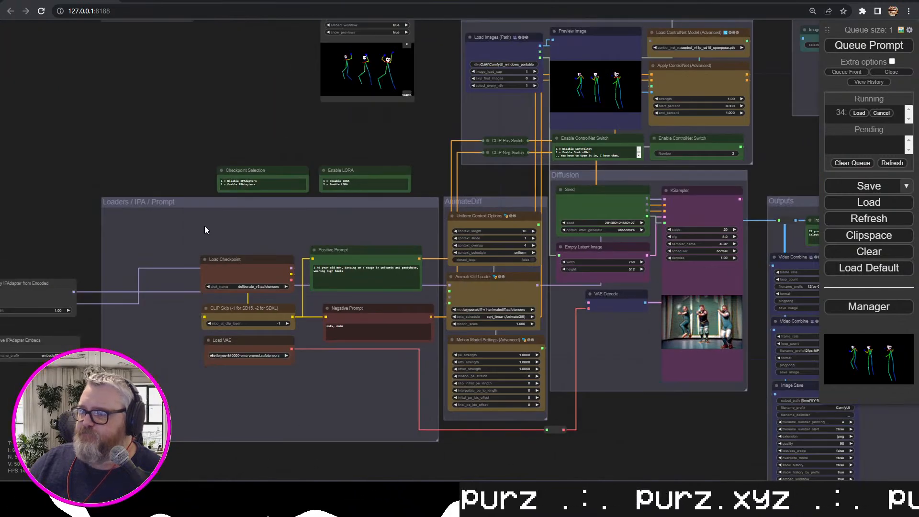
scroll(246, 96, up, 3)
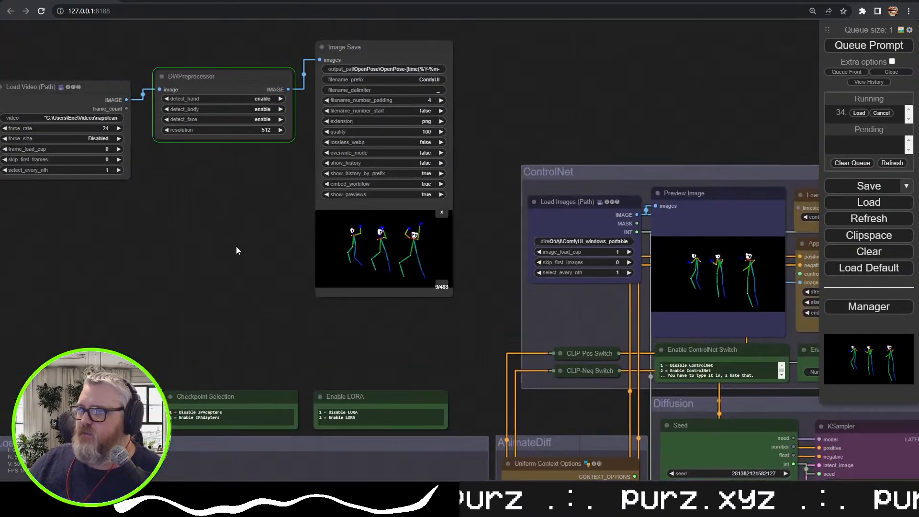
drag(238, 248, 424, 311)
scroll(319, 333, up, 5)
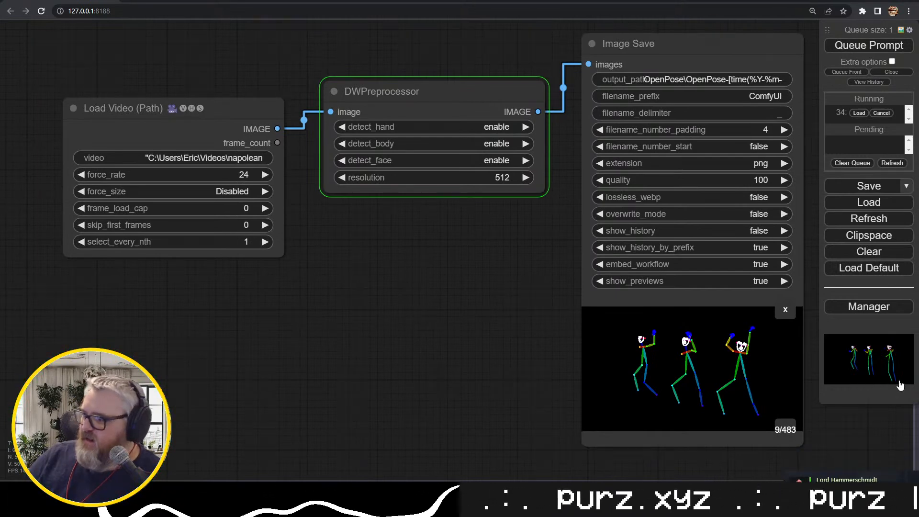
Quit Steam and two other background apps running in the system tray, and return to the DWPreprocessor node
click(794, 507)
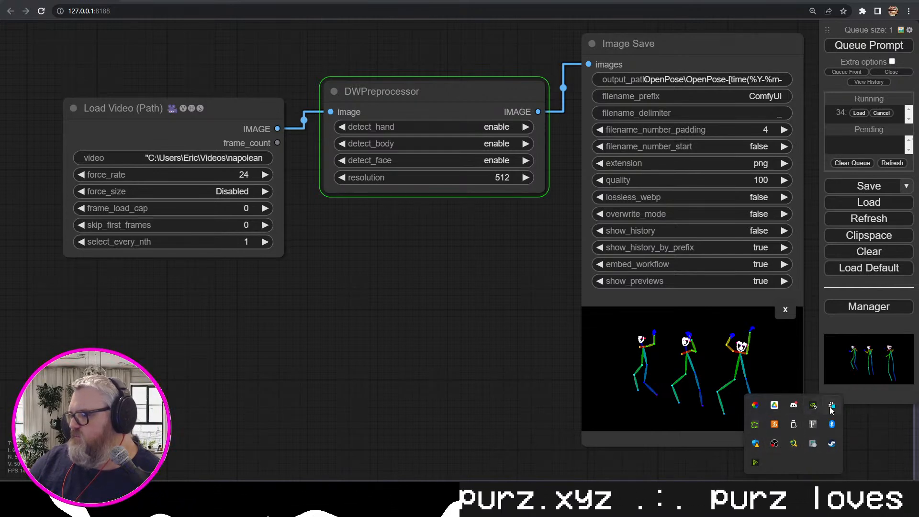
right_click(832, 447)
click(809, 435)
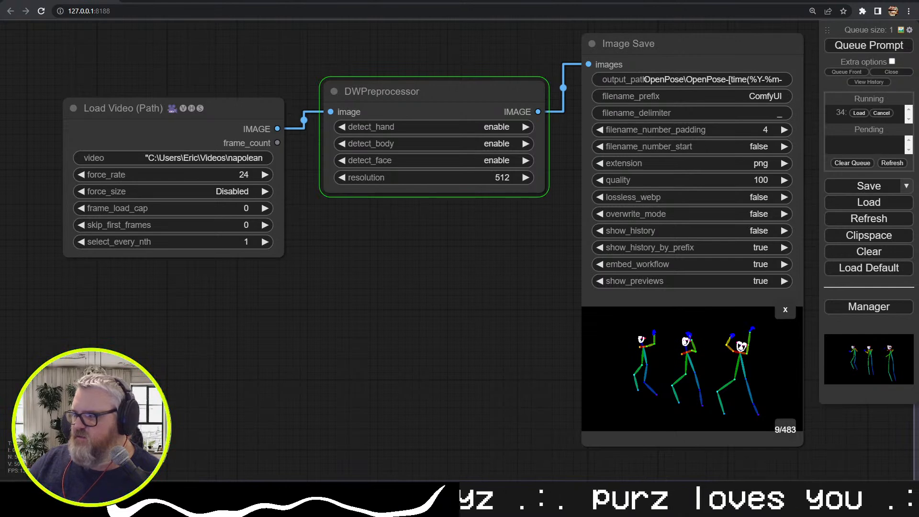
click(793, 507)
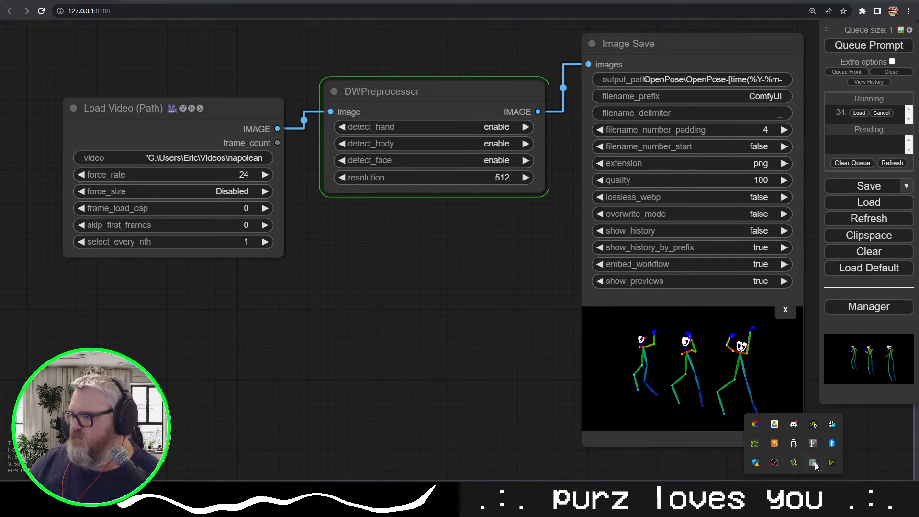
right_click(829, 426)
click(723, 418)
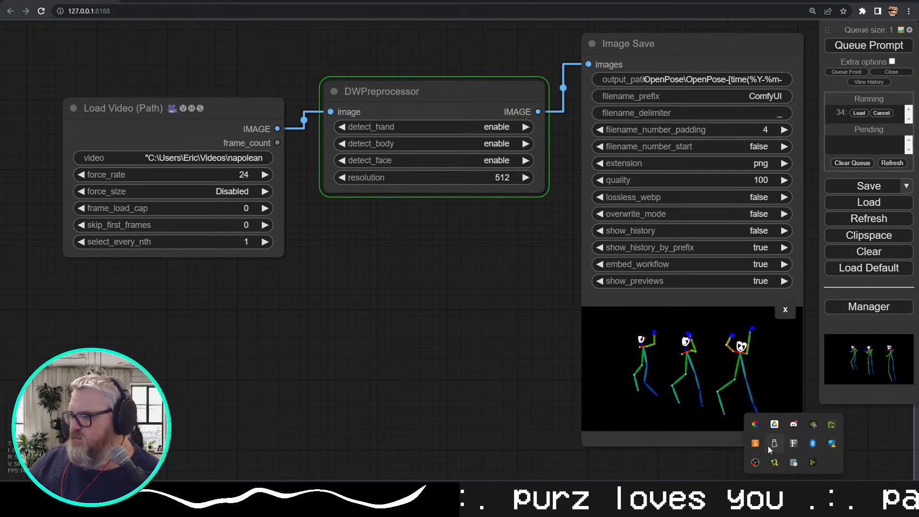
right_click(755, 425)
click(686, 416)
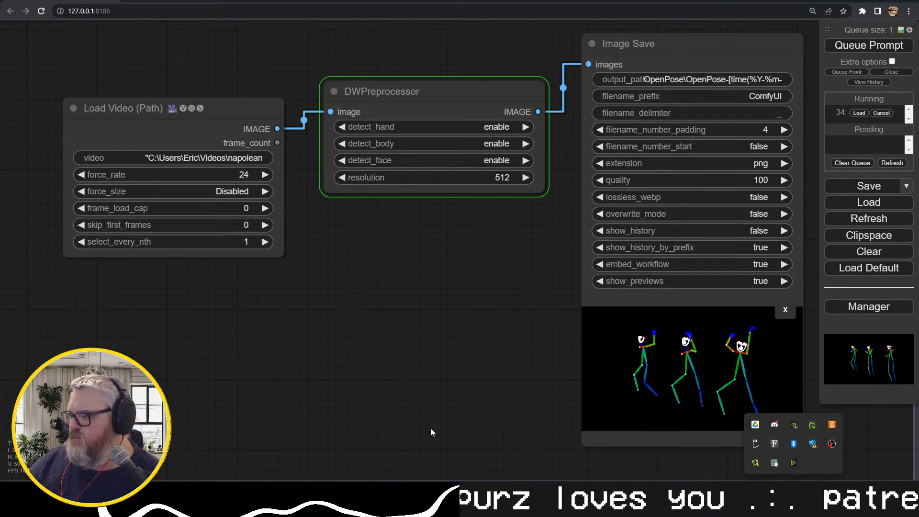
click(440, 329)
click(441, 86)
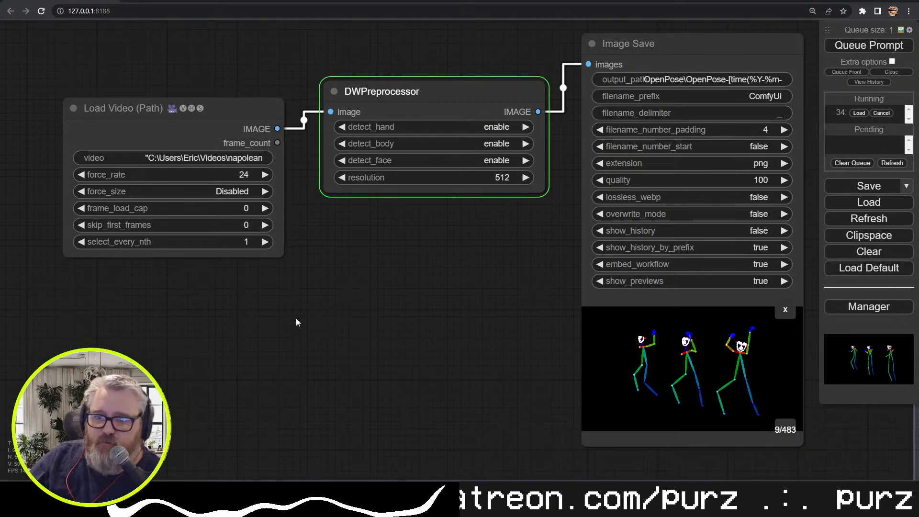
Look over the workflow from the pose extraction and ControlNet nodes to the IPAdapter and checkpoint loaders
drag(304, 355, 295, 355)
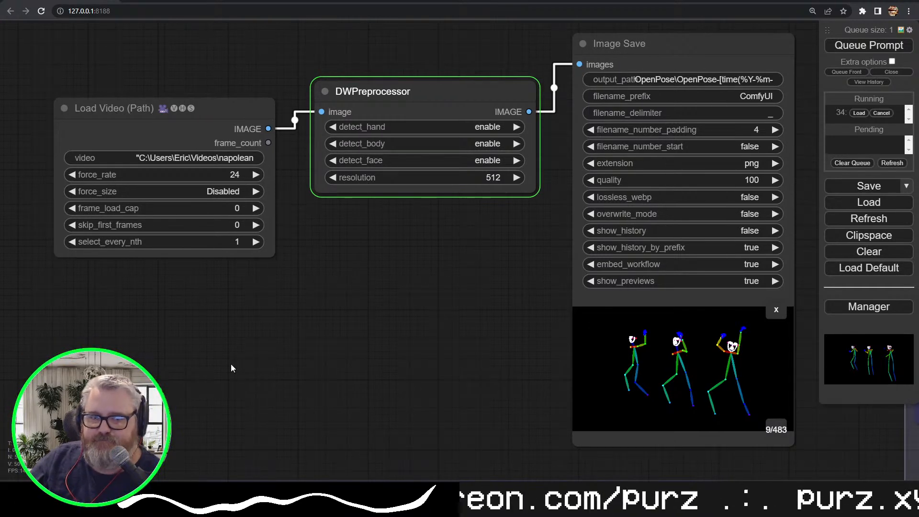
scroll(315, 358, down, 3)
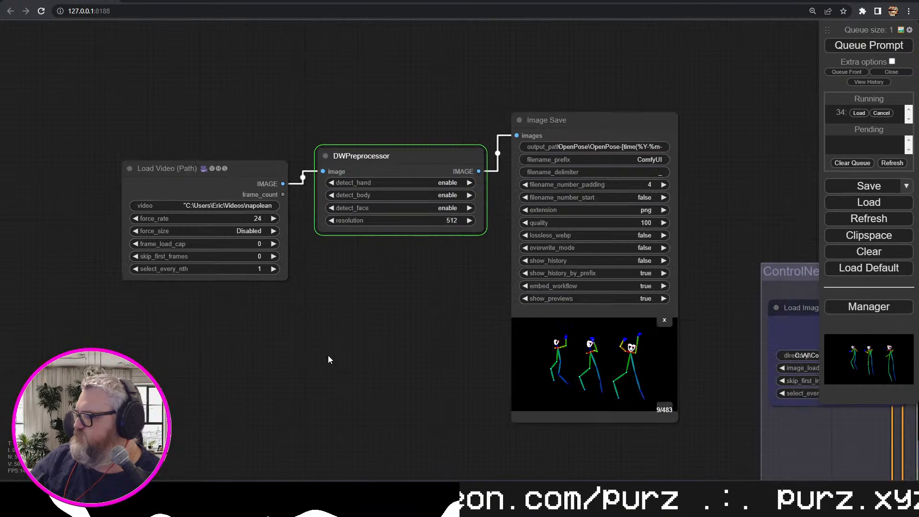
scroll(310, 341, up, 1)
drag(285, 339, 75, 219)
scroll(74, 219, down, 4)
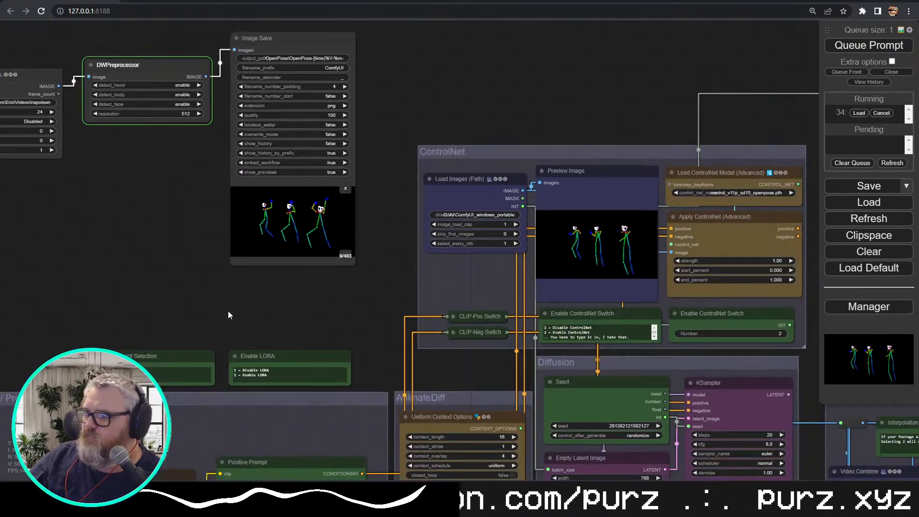
drag(226, 308, 311, 192)
scroll(213, 233, down, 3)
drag(151, 205, 468, 58)
drag(279, 383, 404, 381)
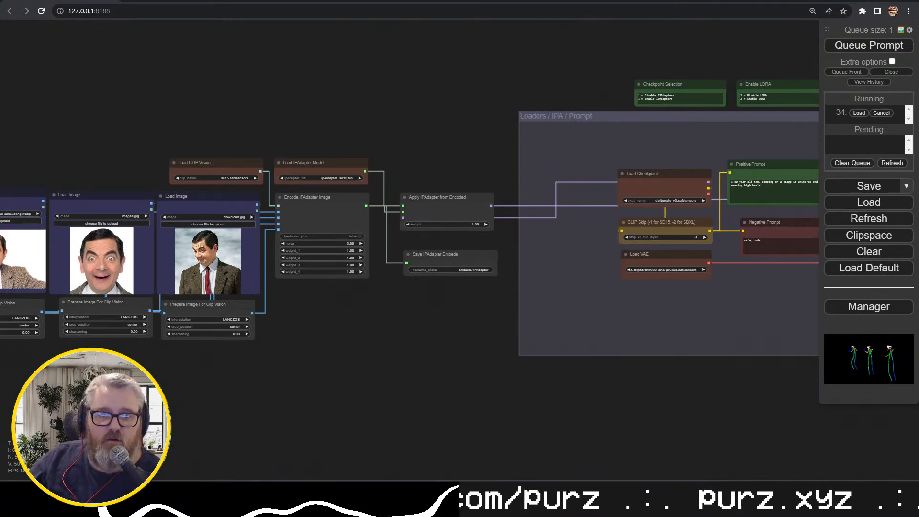
drag(239, 380, 476, 397)
drag(664, 191, 75, 286)
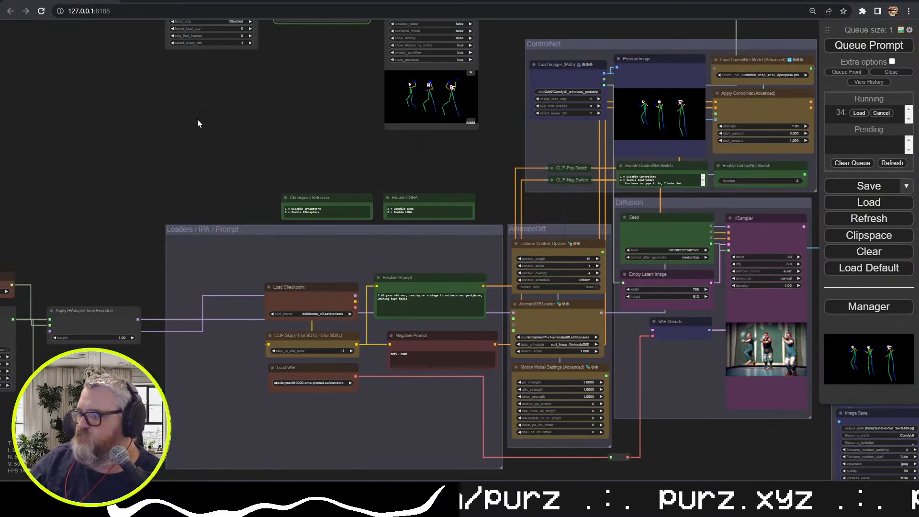
Inspect the Load Video, DWPreprocessor and Image Save nodes, glancing at the Google image results in between
scroll(221, 117, up, 3)
drag(406, 67, 212, 214)
scroll(537, 99, up, 4)
drag(490, 116, 590, 111)
drag(59, 190, 381, 251)
scroll(338, 245, up, 1)
scroll(400, 260, up, 1)
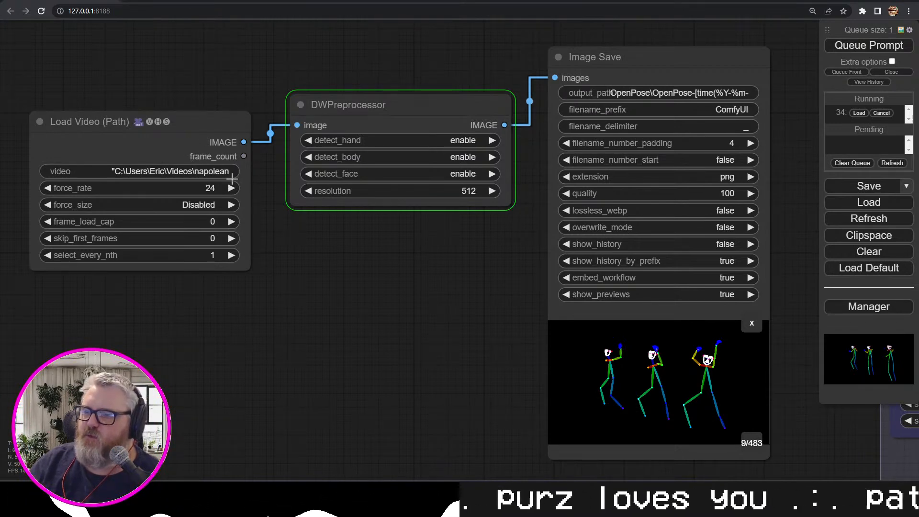
click(179, 2)
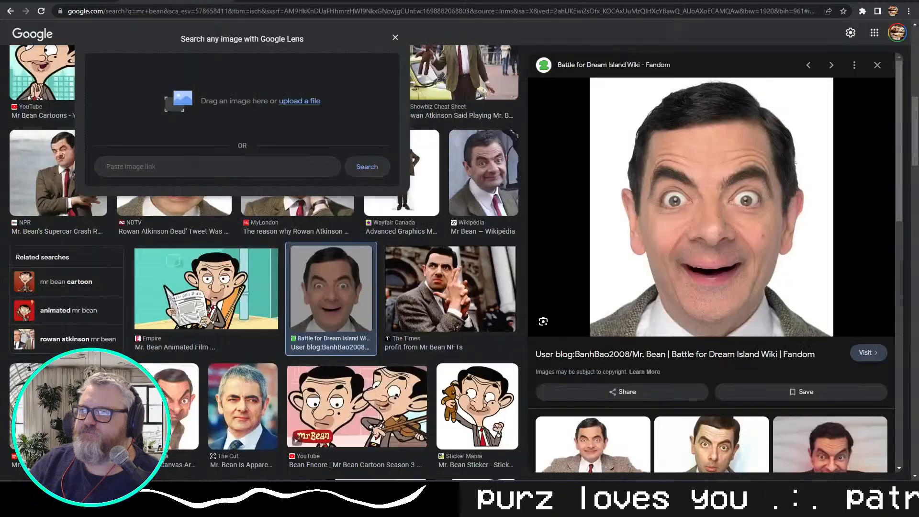
click(63, 1)
drag(413, 294, 387, 382)
scroll(378, 336, up, 4)
mouse_move(355, 172)
mouse_down()
mouse_move(371, 173)
mouse_move(355, 176)
mouse_up()
Switch to the Command Prompt window to check the ComfyUI log and the nvitop GPU usage during pose extraction
mouse_move(124, 502)
click(86, 441)
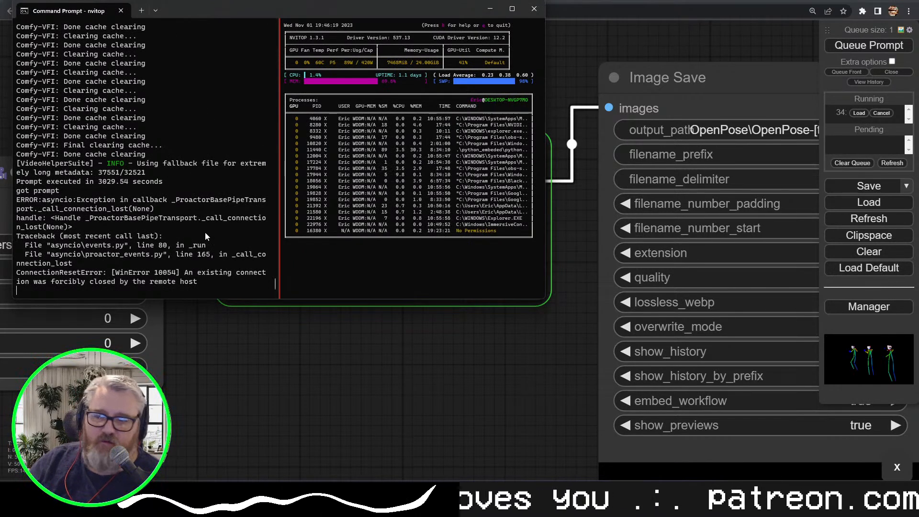
click(329, 330)
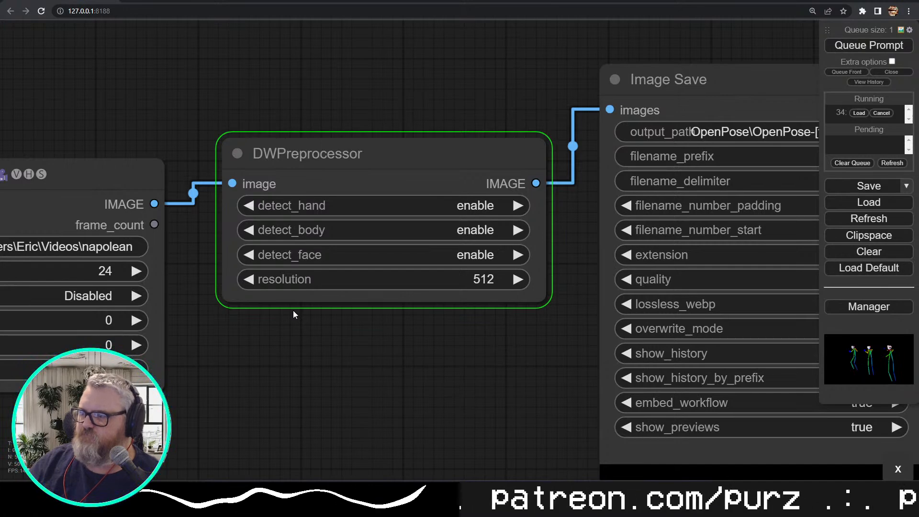
scroll(293, 311, down, 4)
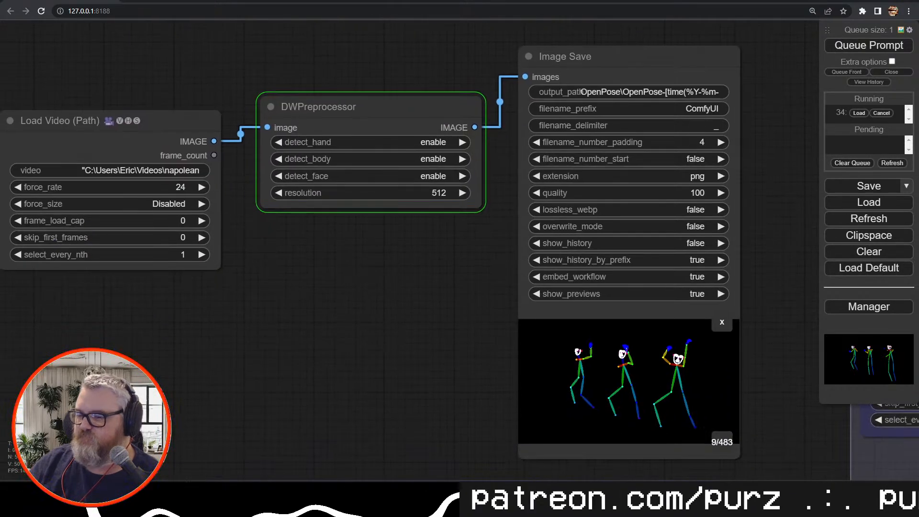
click(189, 506)
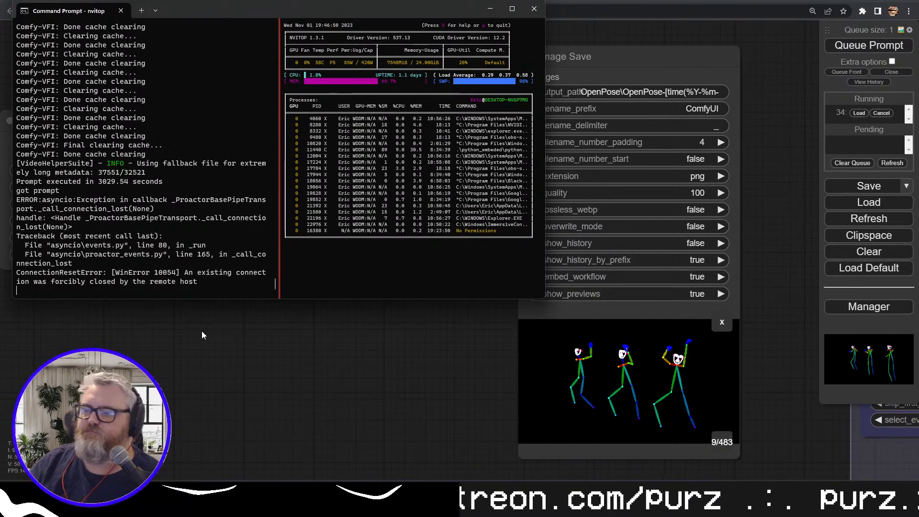
Return from the Command Prompt to the ComfyUI workflow and launch Spotify
click(275, 326)
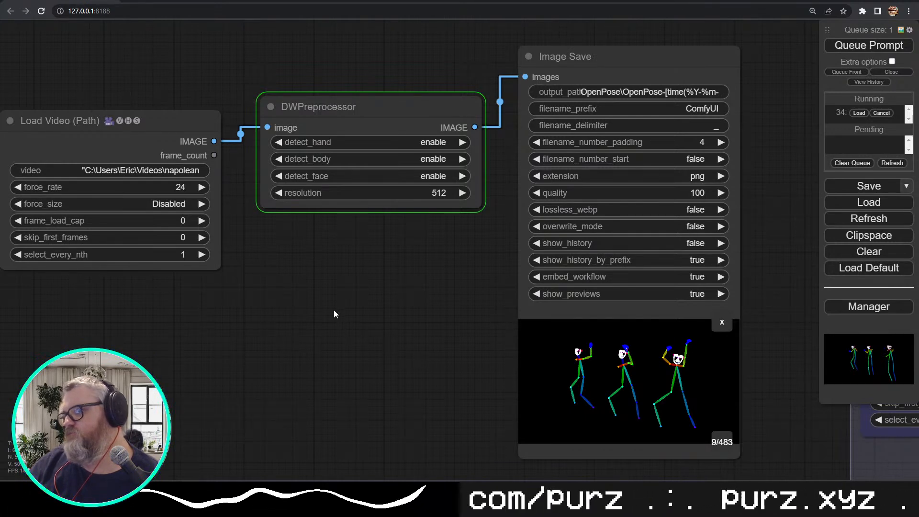
drag(290, 273, 367, 268)
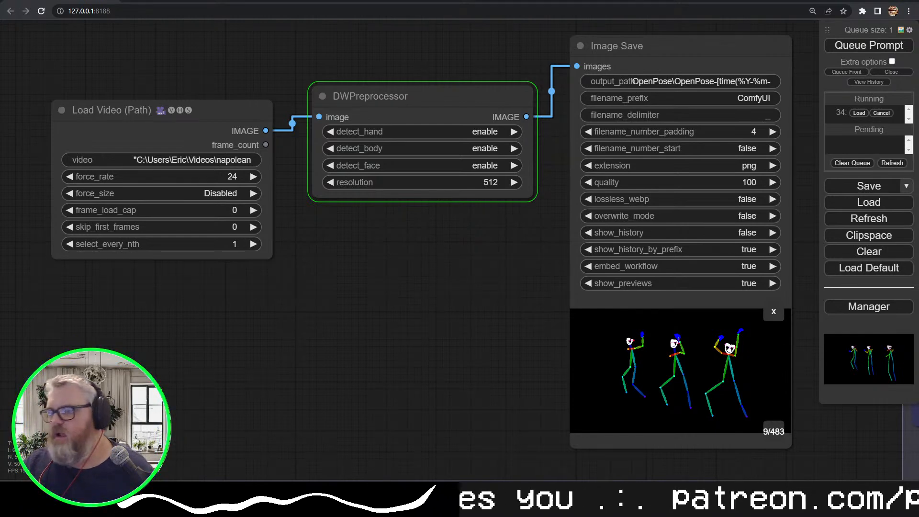
key(super)
text(spotify)
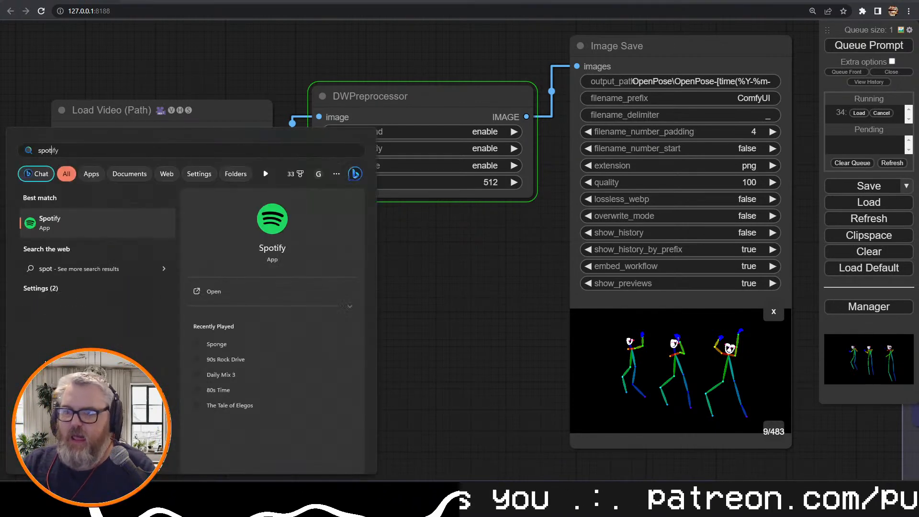
key(Return)
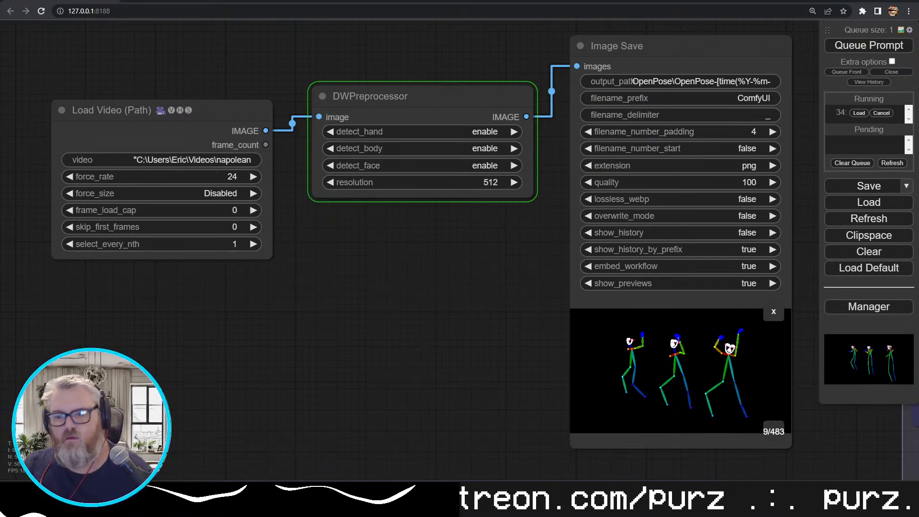
Check the video length of napolean_dance.mov in its file properties in the Videos folder, and return to ComfyUI
mouse_move(158, 492)
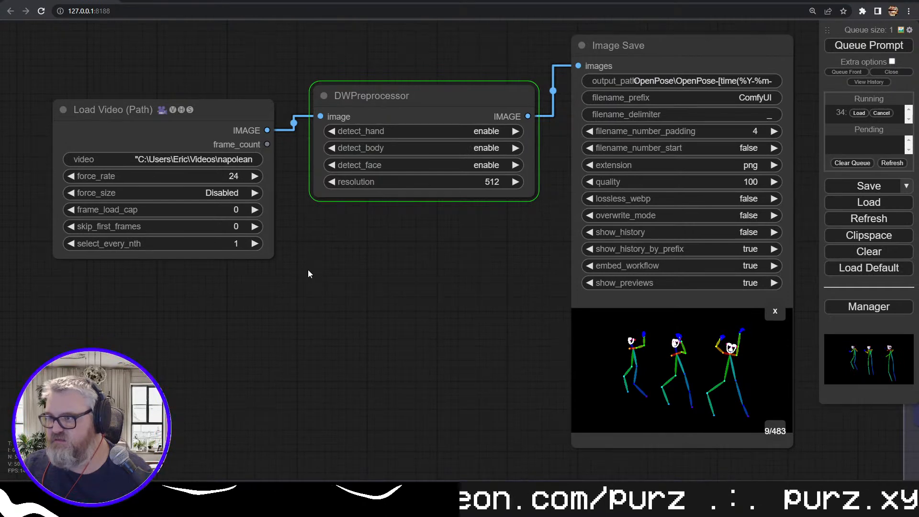
scroll(401, 350, up, 1)
drag(406, 349, 385, 357)
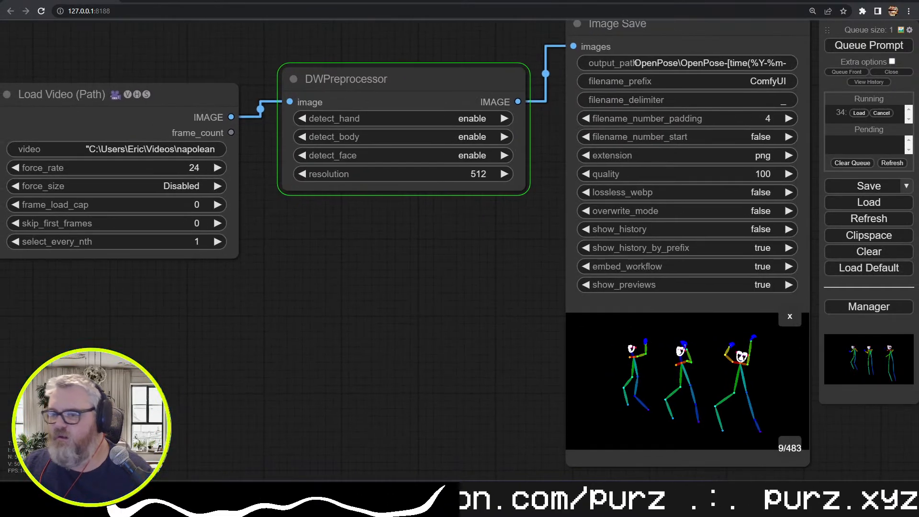
mouse_move(158, 494)
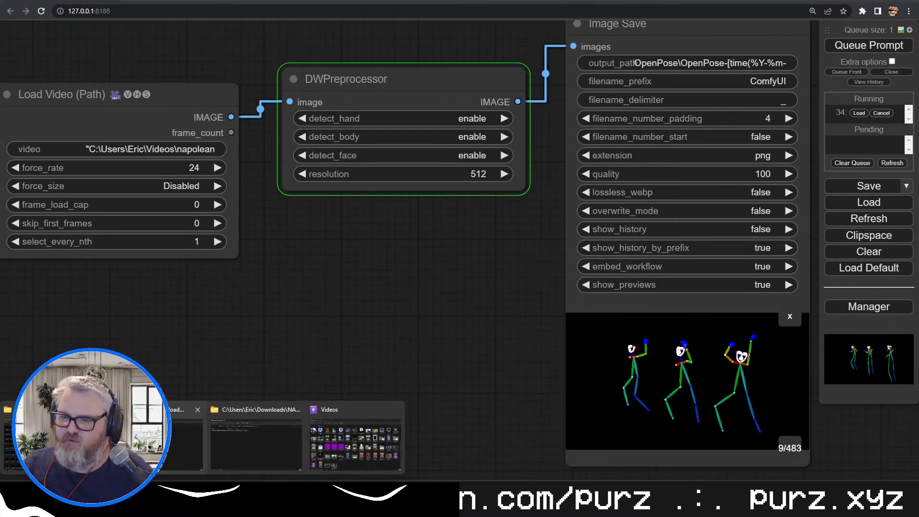
click(338, 438)
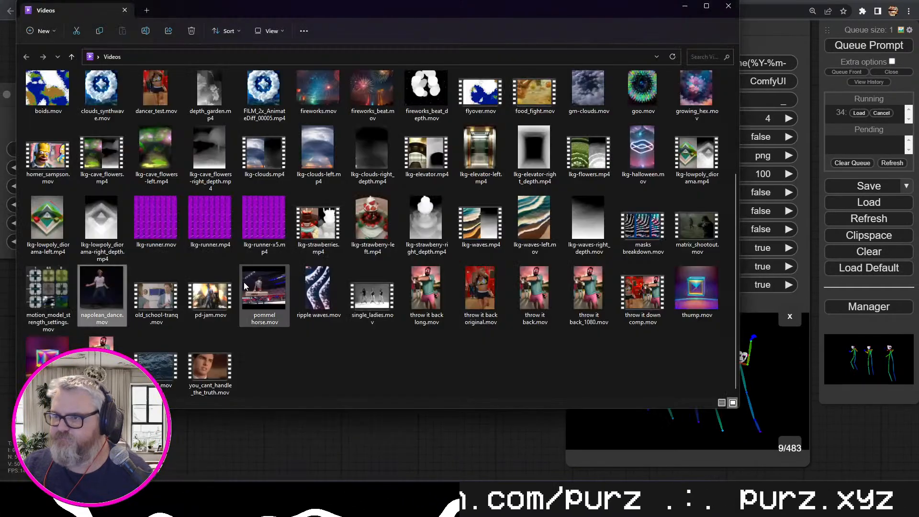
right_click(125, 291)
click(151, 385)
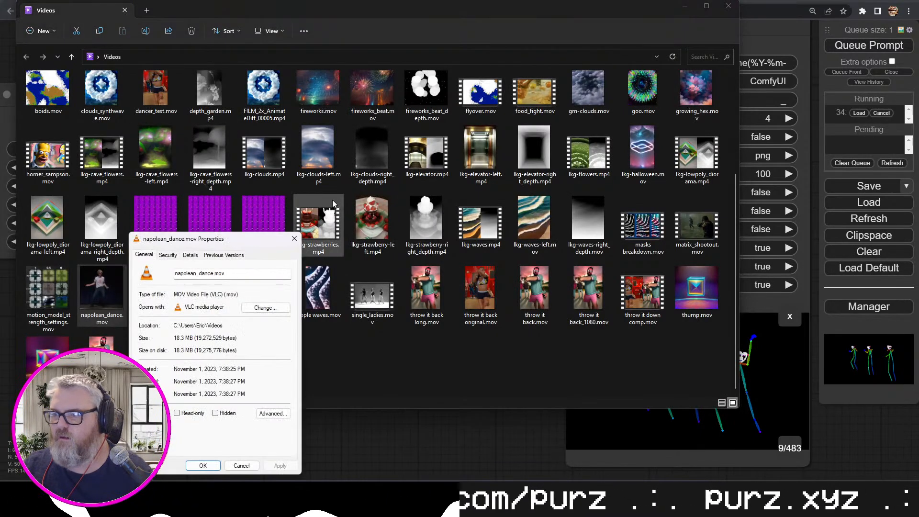
click(190, 254)
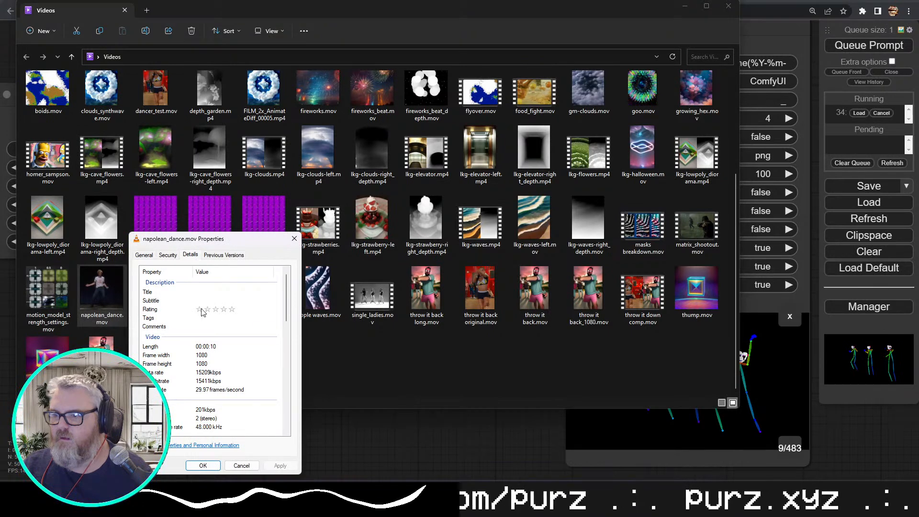
click(210, 346)
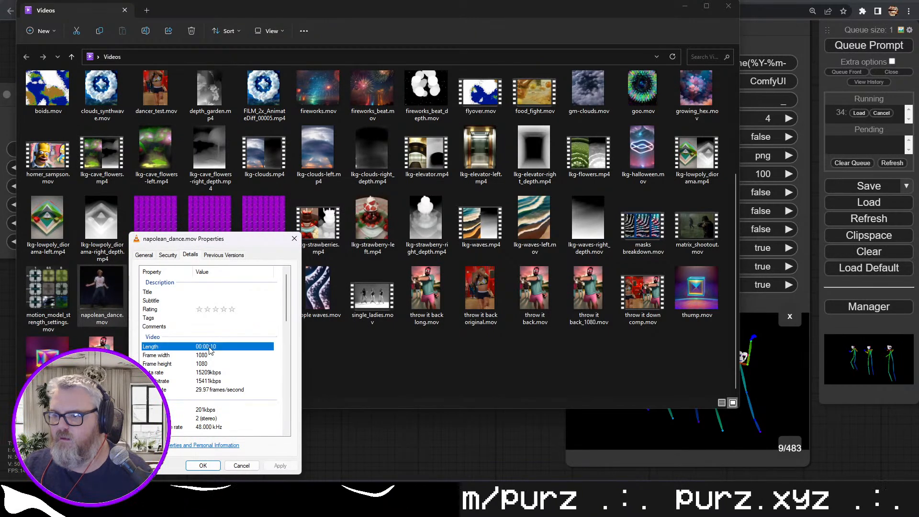
click(247, 469)
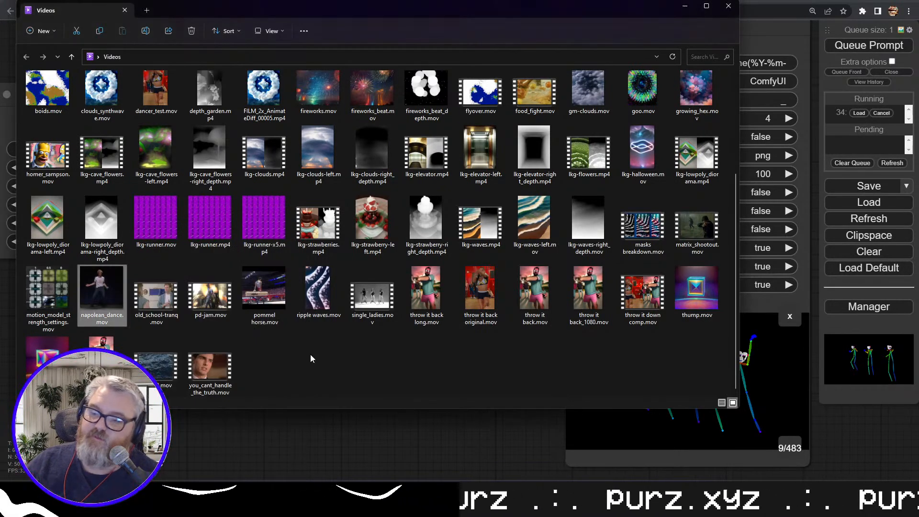
click(301, 378)
key(alt+Tab)
click(358, 318)
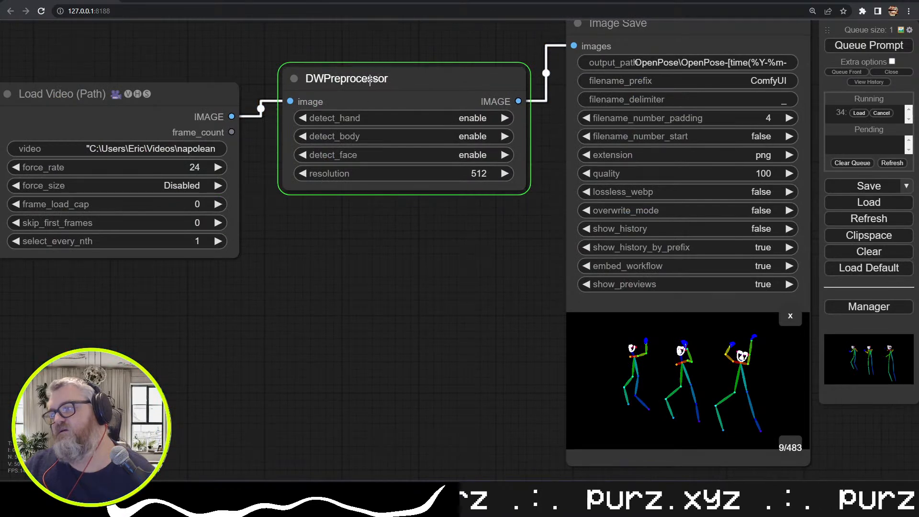
Close the enlarged frame in the Image Save node's preview to show the grid of all pose frames
scroll(355, 266, up, 3)
drag(386, 283, 392, 207)
drag(435, 300, 180, 238)
click(667, 265)
click(665, 262)
click(677, 256)
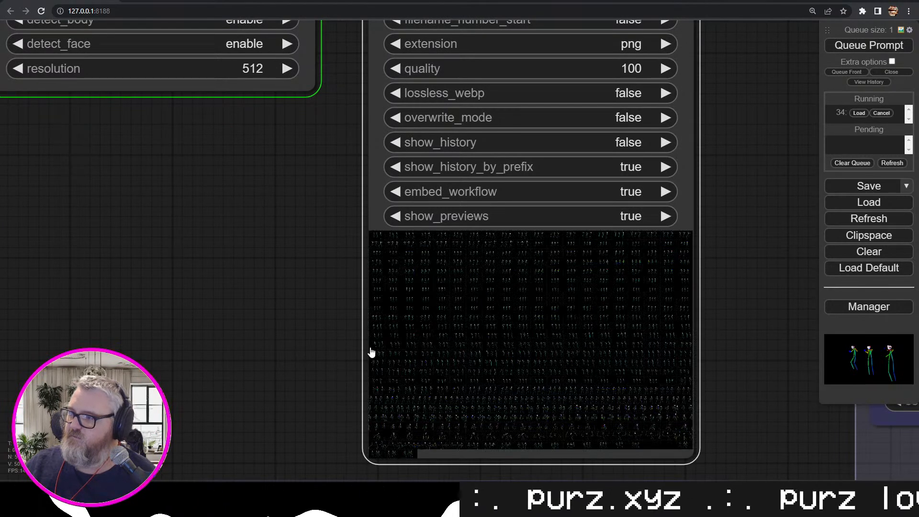
Enlarge the first pose frame in the Image Save node's preview and play forward through the frames to examine the extracted dance motion
click(379, 238)
key(Right)
key(Right)
key(Right)
key(Right)
key(Right)
key(Right)
key(Right)
key(Right)
key(Right)
key(Right)
key(Right)
key(Right)
key(Right)
key(Right)
key(Right)
key(Right)
key(Right)
key(Right)
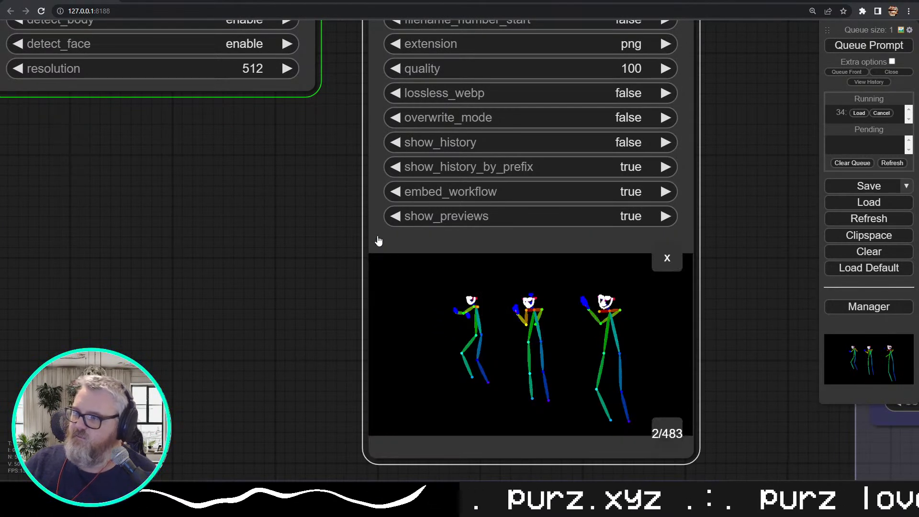
key(Right)
key(Right)
key(Right)
key(Right)
key(Right)
key(Right)
key(Right)
key(Right)
key(Right)
key(Right)
key(Right)
key(Right)
key(Right)
key(Right)
key(Right)
key(Right)
key(Right)
key(Right)
key(Right)
key(Right)
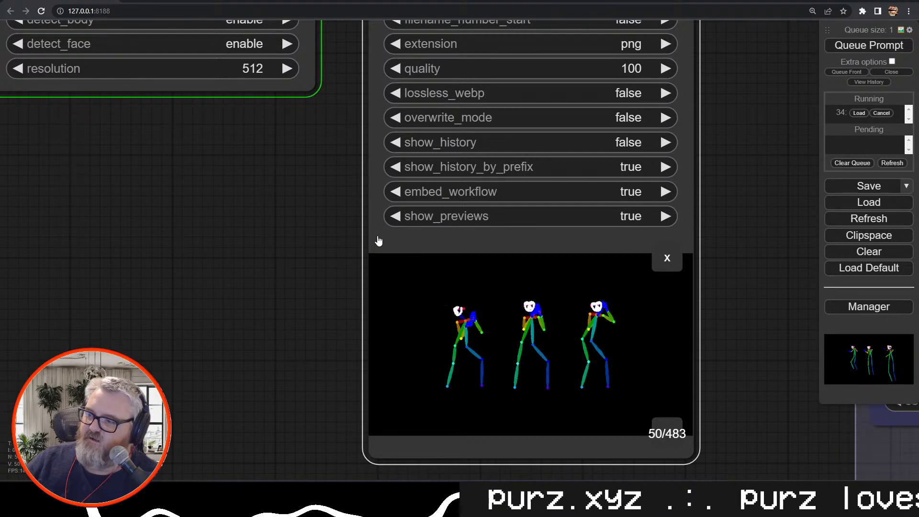
key(Right)
key(Right)
key(Right)
key(Right)
key(Right)
key(Right)
key(Right)
key(Right)
key(Right)
key(Right)
key(Right)
key(Right)
key(Right)
key(Right)
key(Right)
key(Right)
key(Right)
key(Right)
key(Right)
key(Right)
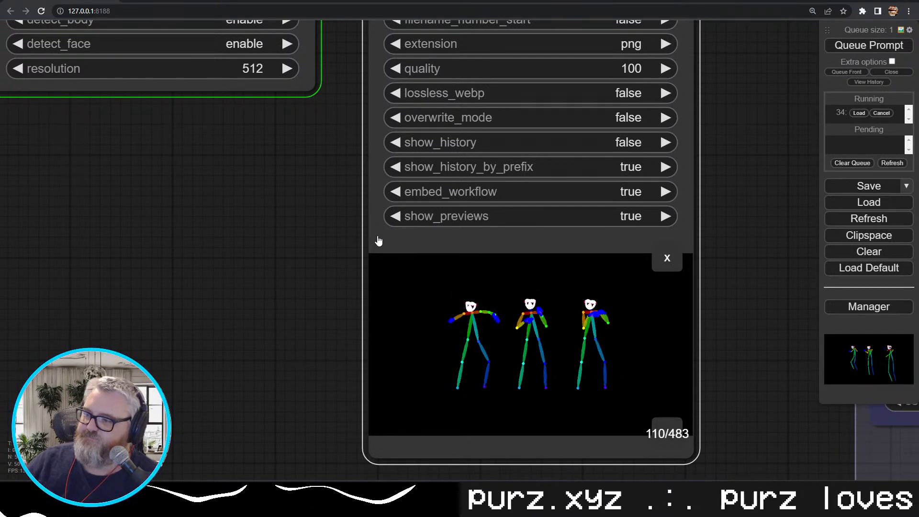
key(Right)
key(Right)
key(Right)
key(Right)
key(Right)
key(Right)
key(Right)
key(Right)
key(Right)
key(Right)
key(Right)
key(Right)
key(Right)
key(Right)
key(Right)
key(Right)
key(Right)
key(Right)
key(Right)
key(Right)
key(Right)
key(Right)
key(Right)
key(Right)
key(Right)
key(Right)
key(Right)
key(Right)
key(Right)
key(Right)
key(Right)
key(Right)
key(Right)
key(Right)
key(Right)
key(Right)
key(Right)
key(Right)
key(Right)
key(Right)
key(Right)
key(Right)
key(Right)
key(Right)
key(Right)
key(Right)
key(Right)
key(Right)
key(Right)
key(Right)
key(Right)
key(Right)
key(Right)
key(Right)
key(Right)
key(Right)
key(Right)
key(Right)
key(Right)
key(Right)
key(Right)
key(Right)
key(Right)
key(Right)
key(Right)
key(Right)
key(Right)
key(Right)
key(Right)
key(Right)
key(Right)
key(Right)
key(Right)
key(Right)
key(Right)
key(Right)
key(Right)
key(Right)
key(Right)
key(Right)
key(Right)
key(Right)
key(Right)
key(Right)
key(Right)
key(Right)
key(Right)
key(Right)
key(Right)
key(Right)
key(Right)
key(Right)
key(Right)
key(Right)
key(Right)
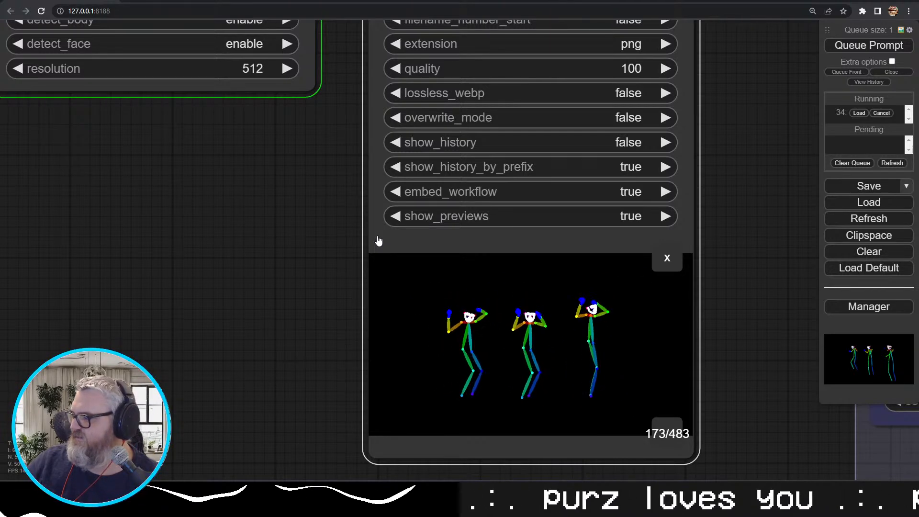
Continue forward through the three-dancer pose frames in the Image Save preview to frame 397, examining the extracted motion
key(Right)
key(Right)
key(Right)
key(Right)
key(Right)
key(Right)
key(Right)
key(Right)
key(Right)
key(Right)
key(Right)
key(Right)
key(Right)
key(Right)
key(Right)
key(Right)
key(Right)
key(Right)
key(Right)
key(Right)
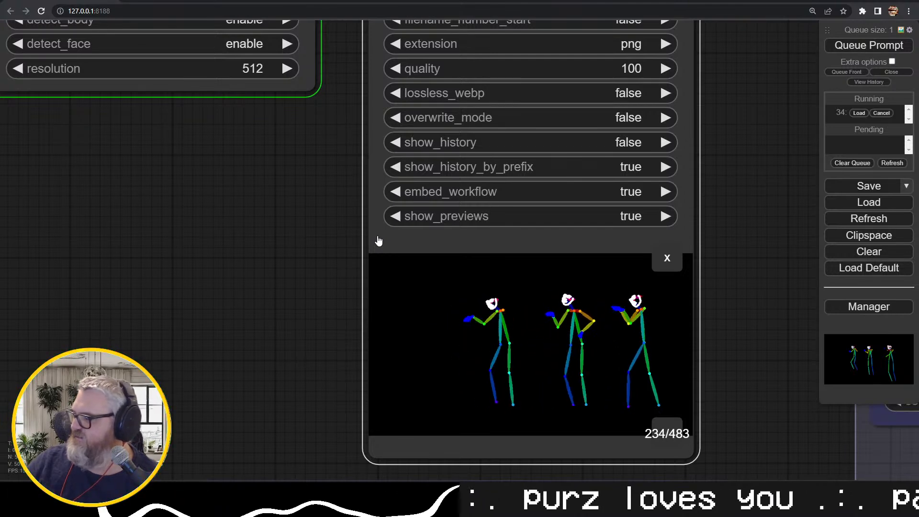
key(Right)
key(Right)
key(Right)
key(Right)
key(Right)
key(Right)
key(Right)
key(Right)
key(Right)
key(Right)
key(Right)
key(Right)
key(Right)
key(Right)
key(Right)
key(Right)
key(Right)
key(Right)
key(Right)
key(Right)
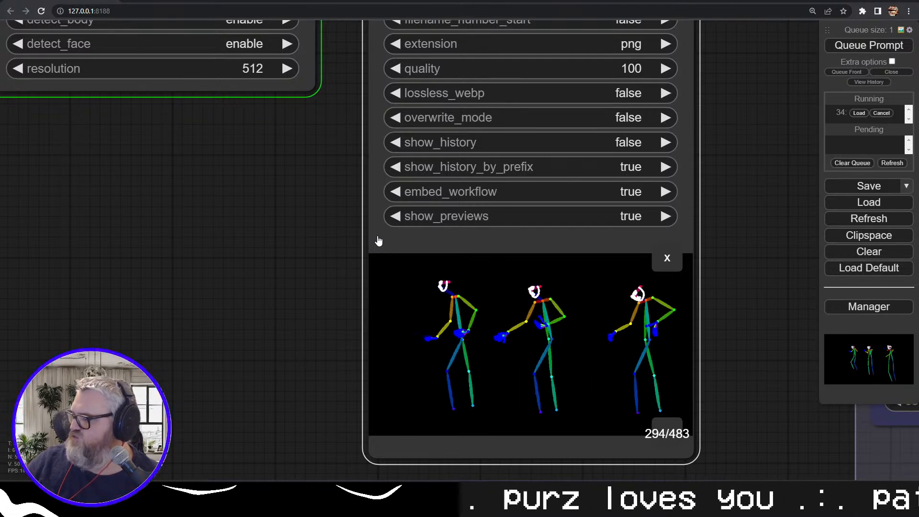
key(Right)
key(Right)
key(Right)
key(Right)
key(Right)
key(Right)
key(Right)
key(Right)
key(Right)
key(Right)
key(Right)
key(Right)
key(Right)
key(Right)
key(Right)
key(Right)
key(Right)
key(Right)
key(Right)
key(Right)
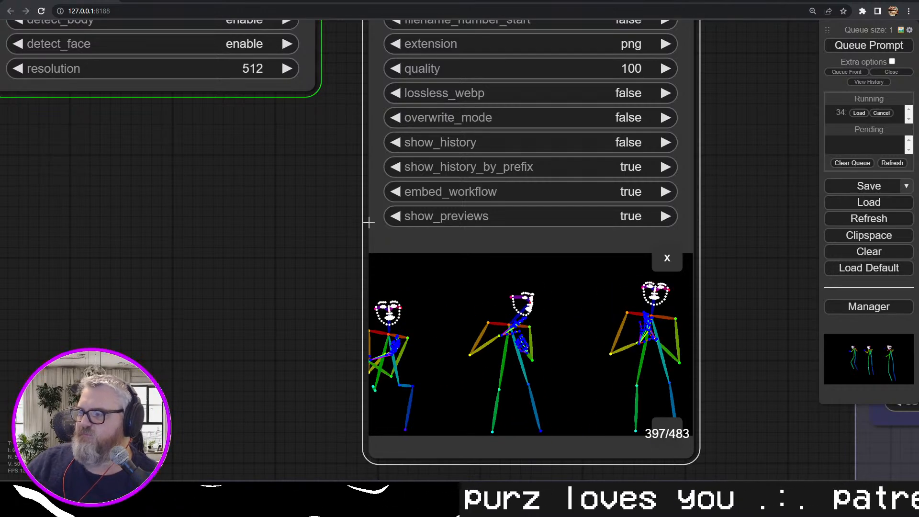
Check the OpenPose extraction's progress in the Command Prompt window and return to the ComfyUI workflow
scroll(378, 240, down, 6)
scroll(286, 297, up, 1)
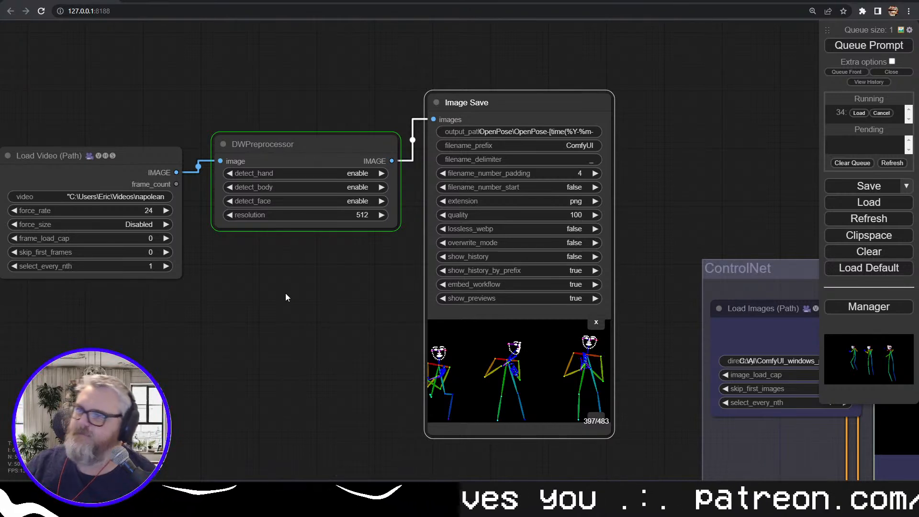
drag(232, 297, 308, 315)
scroll(288, 315, up, 2)
scroll(297, 323, down, 2)
click(191, 492)
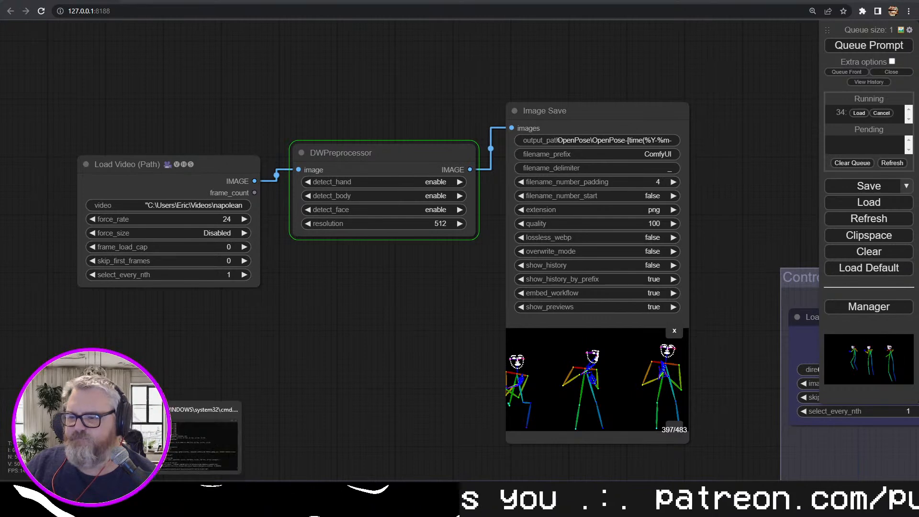
click(204, 438)
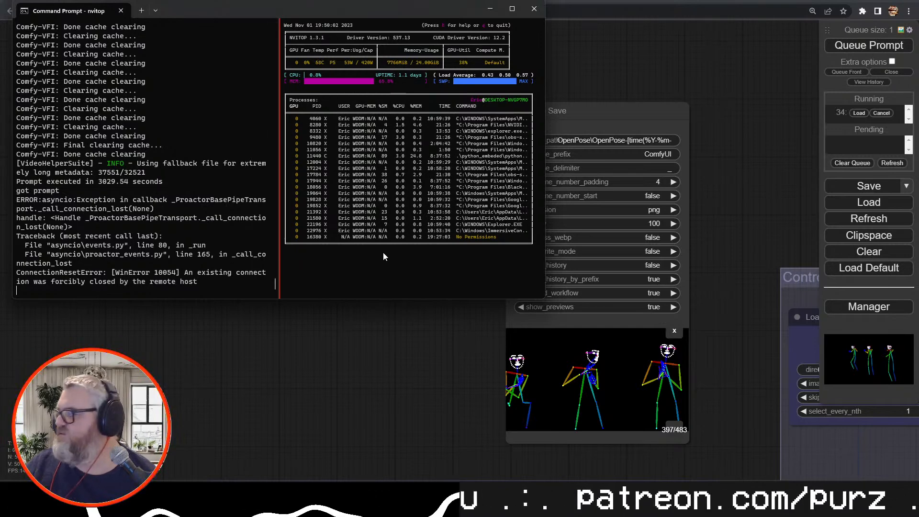
click(340, 376)
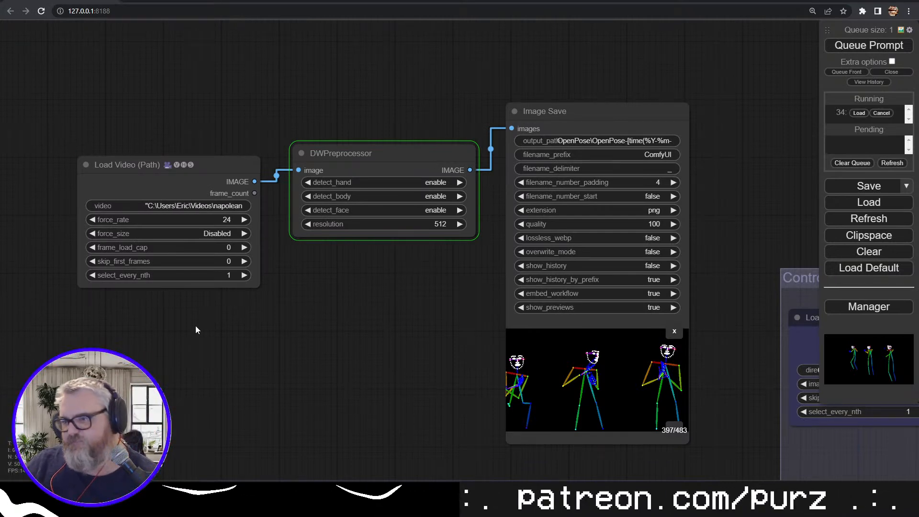
Examine the 24 fps and FILM-interpolated dance videos in the Video Combine previews of the Outputs group
scroll(311, 376, down, 4)
drag(326, 403, 219, 304)
drag(622, 450, 175, 128)
drag(880, 478, 571, 388)
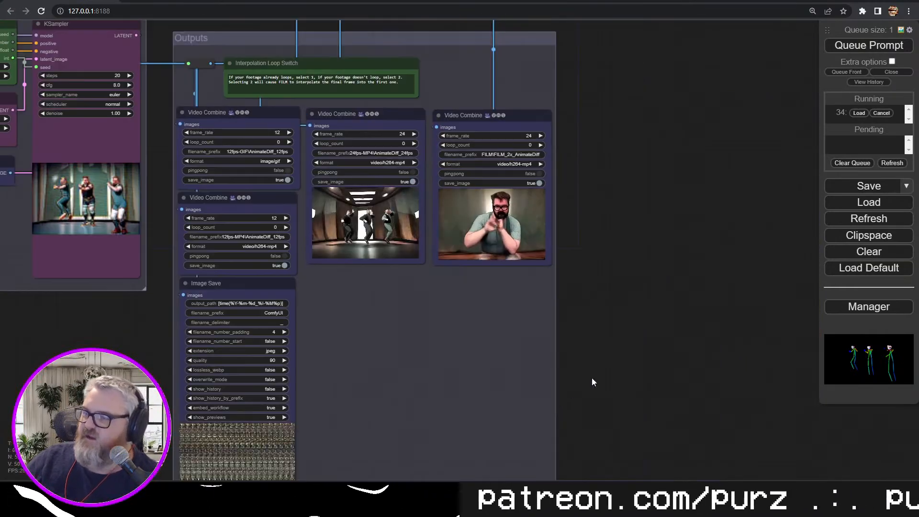
scroll(577, 360, up, 10)
drag(791, 141, 795, 438)
scroll(502, 460, up, 3)
drag(436, 454, 394, 472)
scroll(423, 481, down, 1)
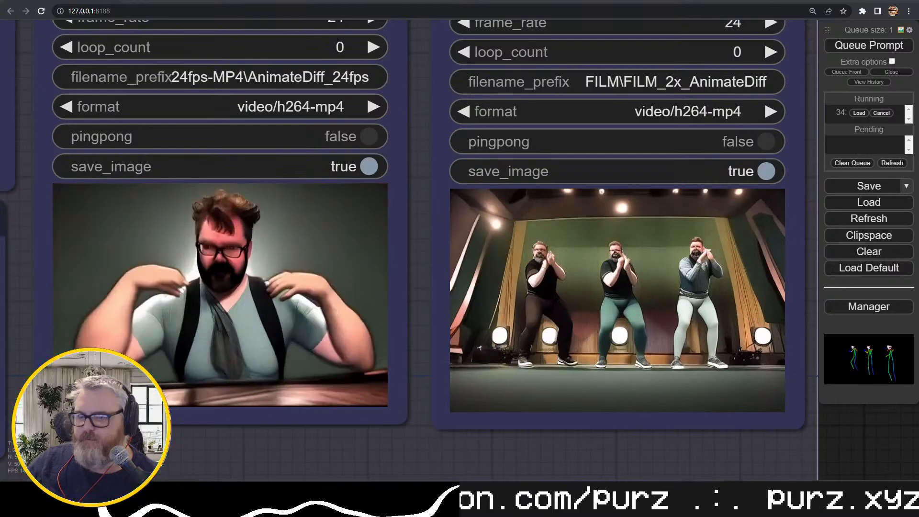
drag(410, 456, 414, 372)
scroll(432, 443, down, 1)
scroll(439, 375, up, 2)
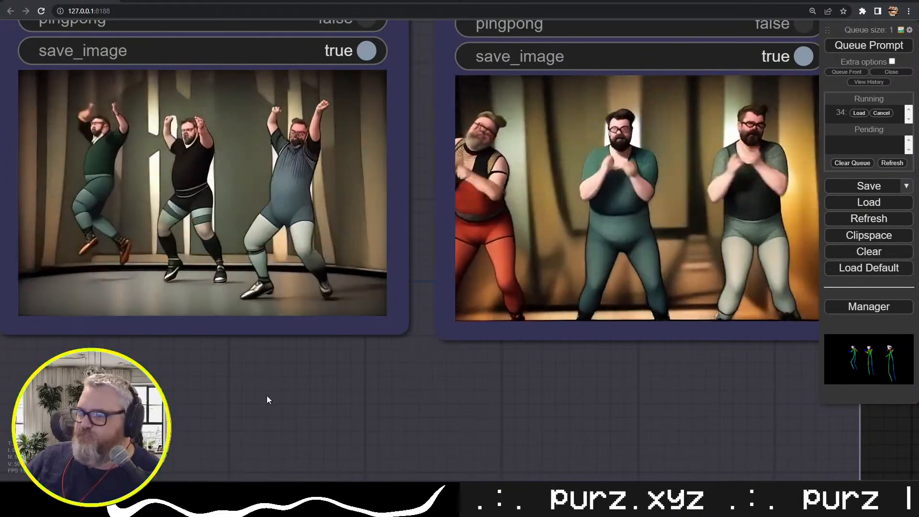
Check the frame-saving progress in the Command Prompt, shorten its window to a narrow strip, and return to the OpenPose nodes in ComfyUI
scroll(211, 397, down, 7)
drag(44, 383, 642, 362)
scroll(282, 398, down, 3)
drag(282, 398, 706, 406)
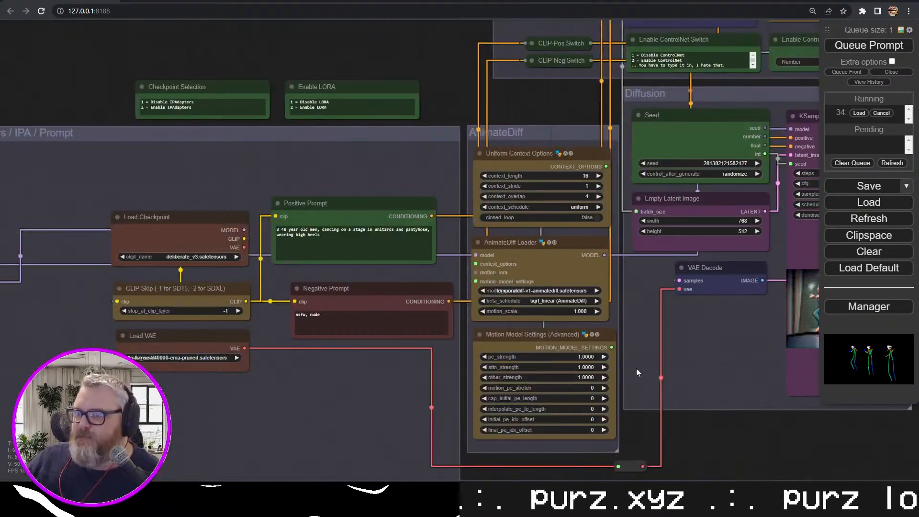
drag(204, 57, 294, 332)
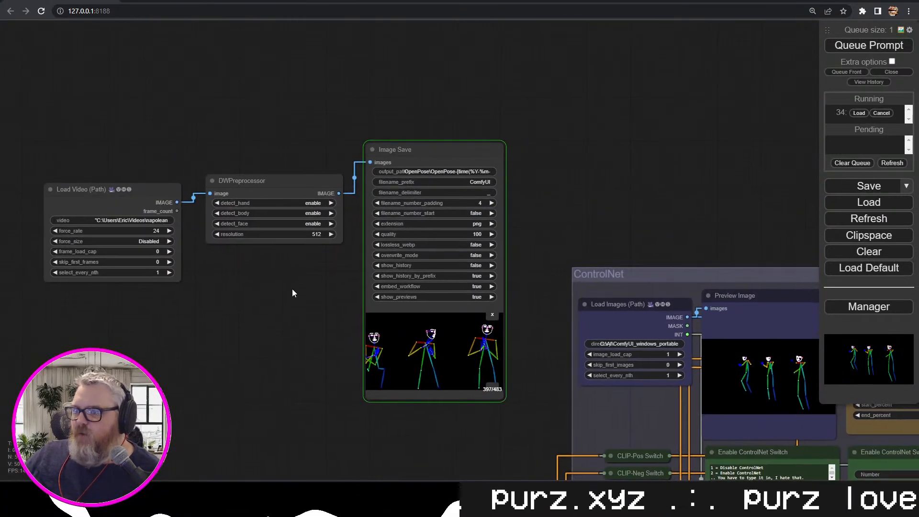
drag(300, 300, 230, 255)
scroll(221, 275, up, 4)
click(184, 506)
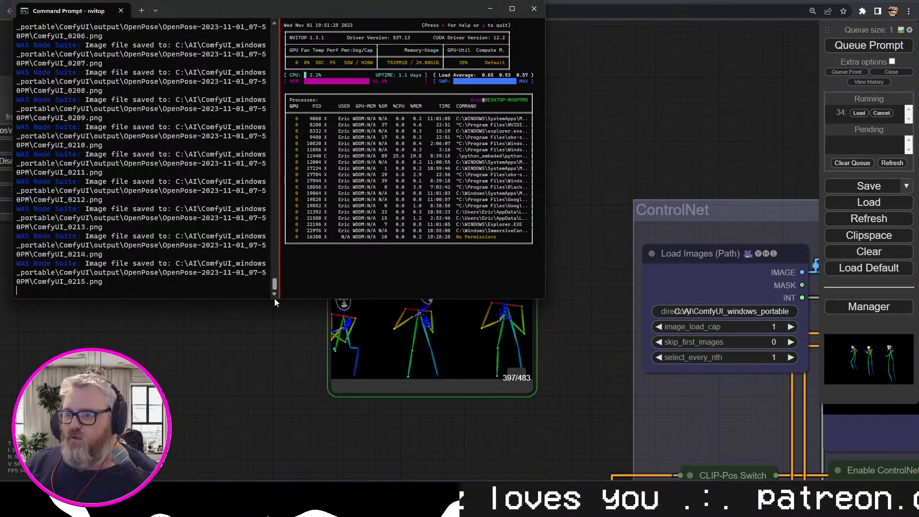
drag(275, 299, 277, 91)
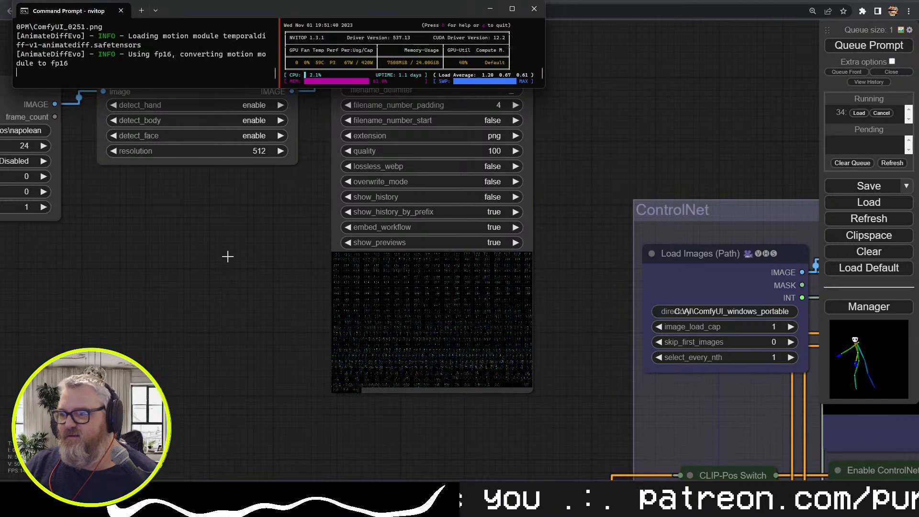
click(289, 274)
Open the first pose frame in the Image Save preview and examine the extracted single-dancer motion through the whole sequence
click(347, 262)
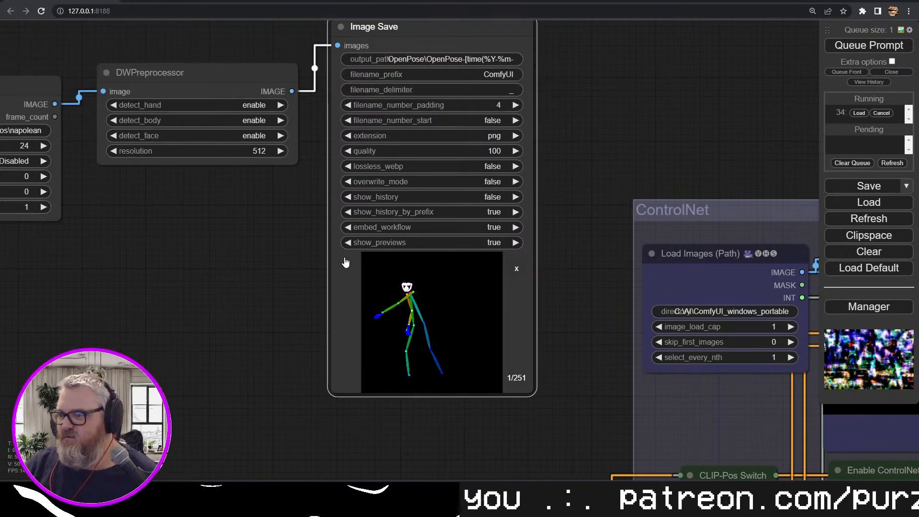
key(Right)
key(Right)
key(Right)
key(Right)
key(Right)
key(Right)
key(Right)
key(Right)
key(Right)
key(Right)
key(Right)
key(Right)
key(Right)
key(Right)
key(Right)
key(Right)
key(Right)
key(Right)
key(Right)
key(Right)
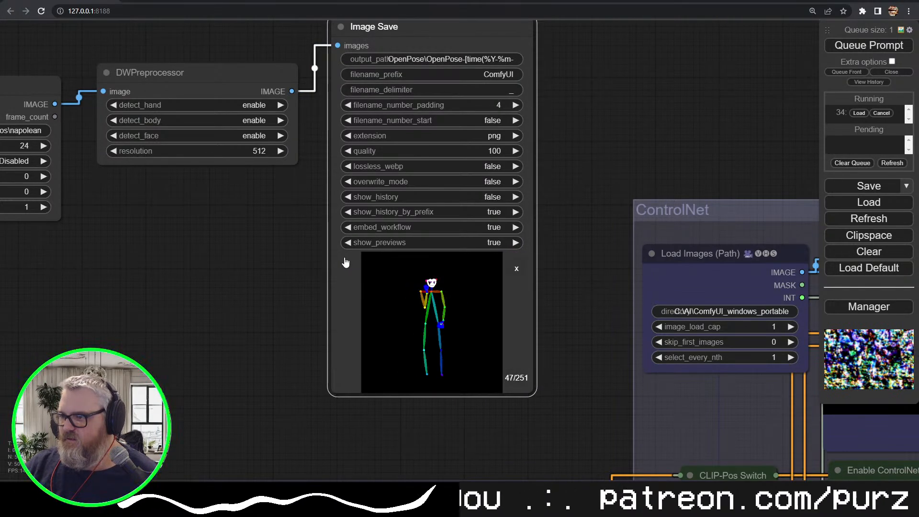
key(Right)
key(Right)
key(Right)
key(Right)
key(Right)
key(Right)
key(Right)
key(Right)
key(Right)
key(Right)
key(Right)
key(Right)
key(Right)
key(Right)
key(Right)
key(Right)
key(Right)
key(Right)
key(Right)
key(Right)
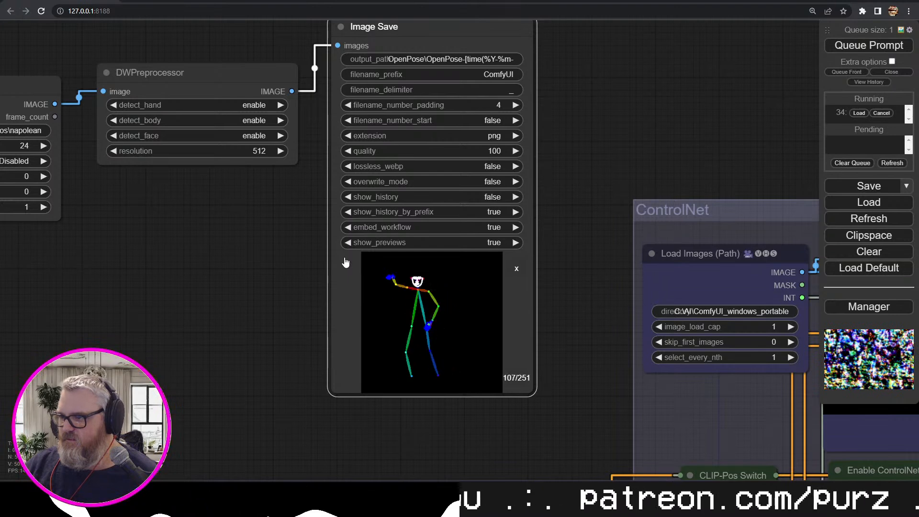
key(Right)
key(Right)
key(Right)
key(Right)
key(Right)
key(Right)
key(Right)
key(Right)
key(Right)
key(Right)
key(Right)
key(Right)
key(Right)
key(Right)
key(Right)
key(Right)
key(Right)
key(Right)
key(Right)
key(Right)
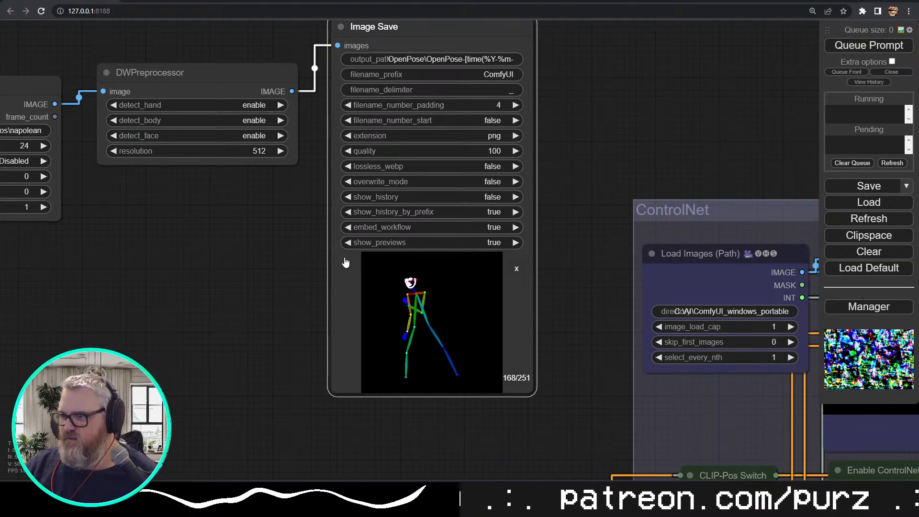
key(Right)
key(Right)
key(Right)
key(Right)
key(Right)
key(Right)
key(Right)
key(Right)
key(Right)
key(Right)
key(Right)
key(Right)
key(Right)
key(Right)
key(Right)
key(Right)
key(Right)
key(Right)
key(Right)
key(Right)
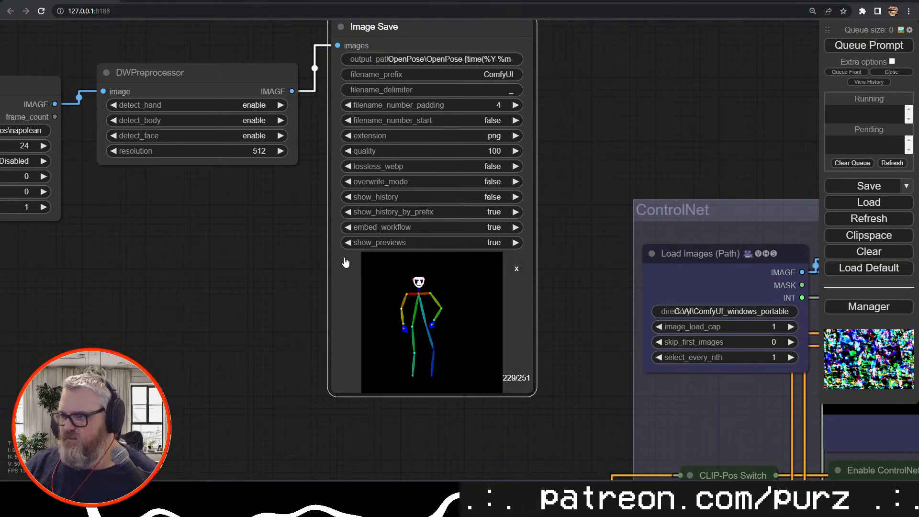
key(Right)
key(Right)
key(Right)
key(Right)
key(Right)
key(Right)
key(Right)
key(Right)
key(Right)
key(Right)
key(Right)
key(Right)
key(Right)
key(Right)
key(Right)
key(Right)
key(Right)
key(Right)
key(Right)
key(Right)
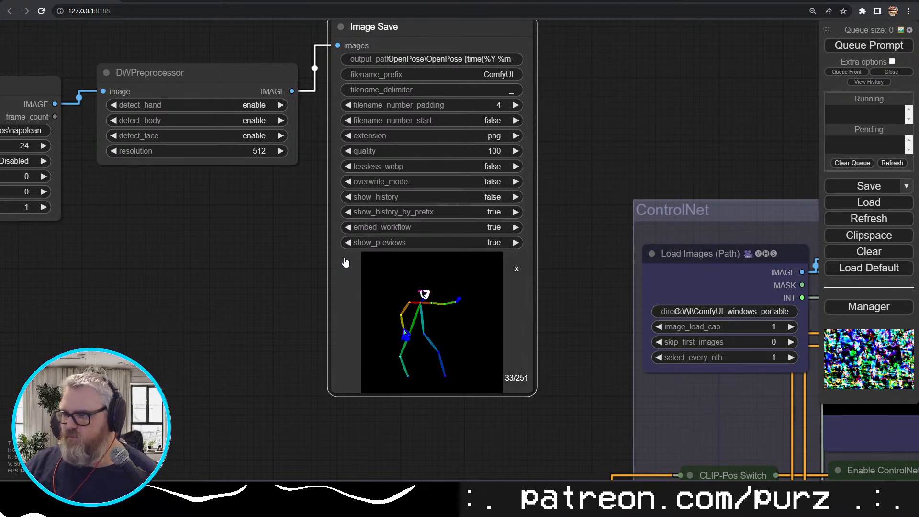
Replace the Positive Prompt text with "mr bean, dancing on stage, cinematic lighting"
scroll(594, 199, down, 5)
drag(615, 318, 374, 44)
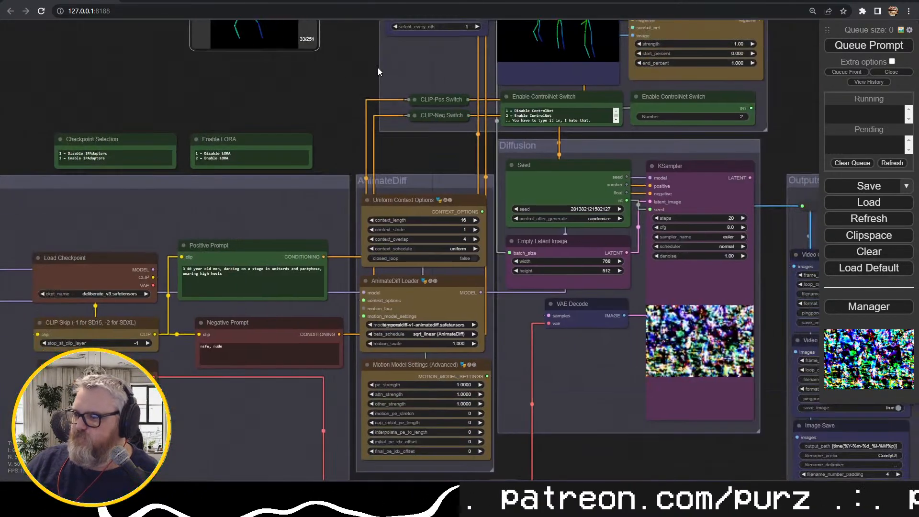
triple_click(251, 274)
text(mr bean, dancing on stage)
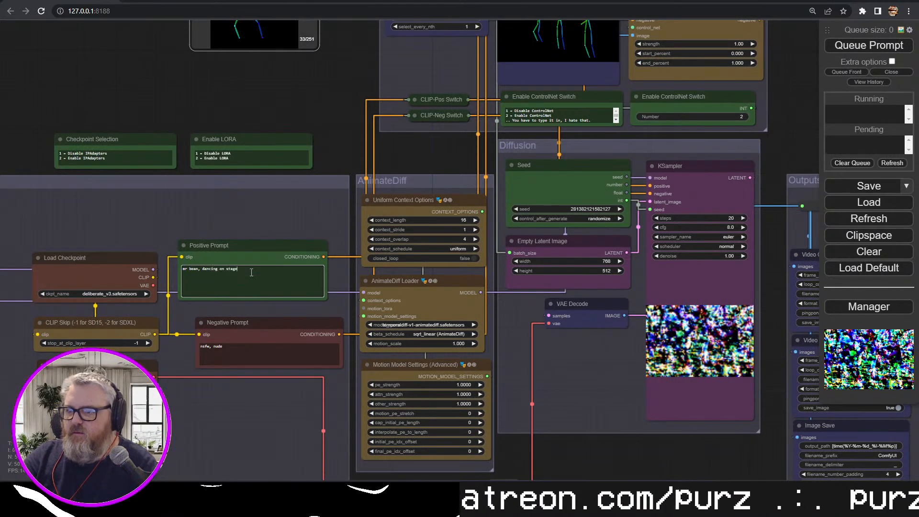
text(, cinematic lighting)
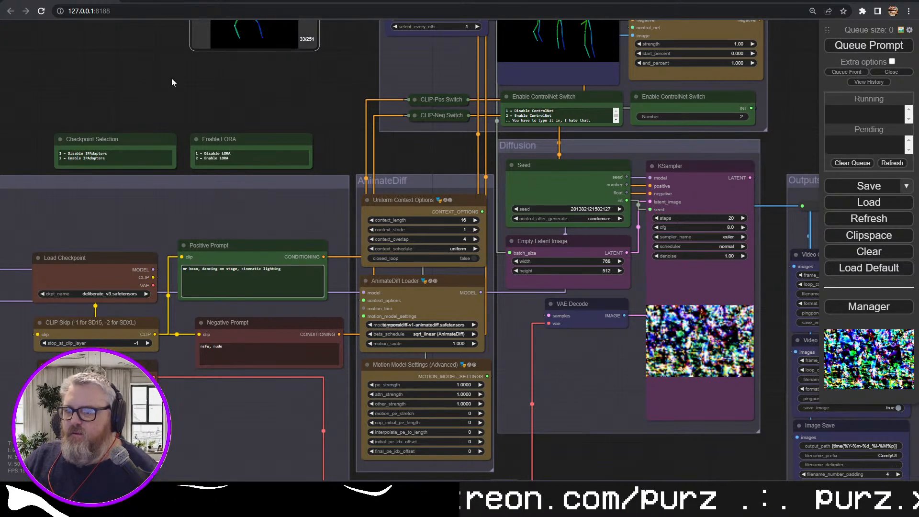
Examine the four Mr. Bean reference images with their Prepare Image For Clip Vision nodes, and check the ControlNet and Diffusion groups
scroll(201, 85, up, 2)
scroll(107, 240, up, 2)
scroll(154, 61, down, 3)
drag(223, 83, 532, 44)
drag(301, 150, 583, 148)
drag(297, 82, 659, 57)
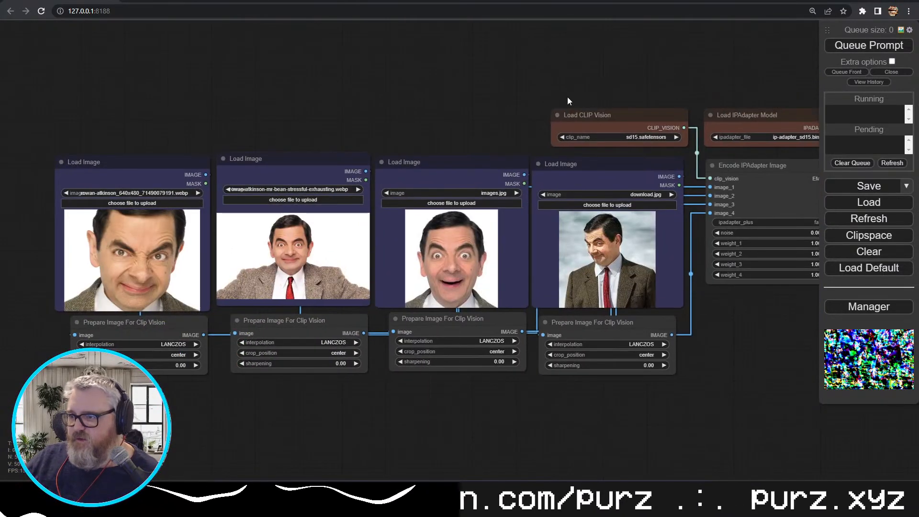
click(572, 322)
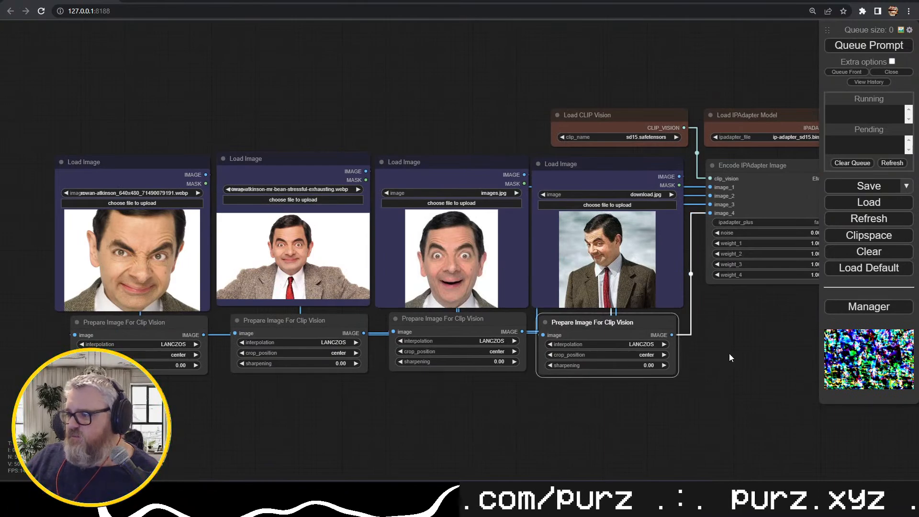
drag(730, 354, 188, 347)
drag(244, 345, 29, 330)
drag(809, 364, 10, 344)
drag(168, 389, 175, 509)
drag(445, 121, 779, 130)
drag(368, 118, 308, 335)
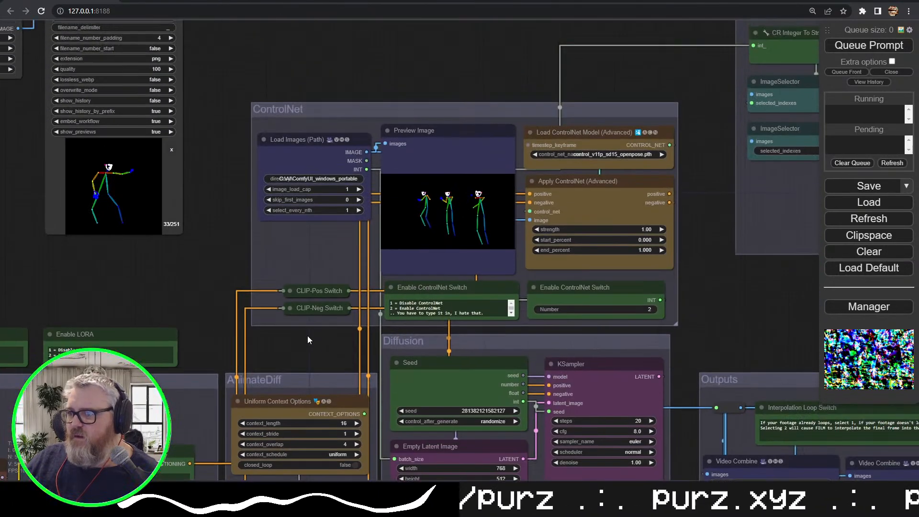
drag(775, 297, 751, 166)
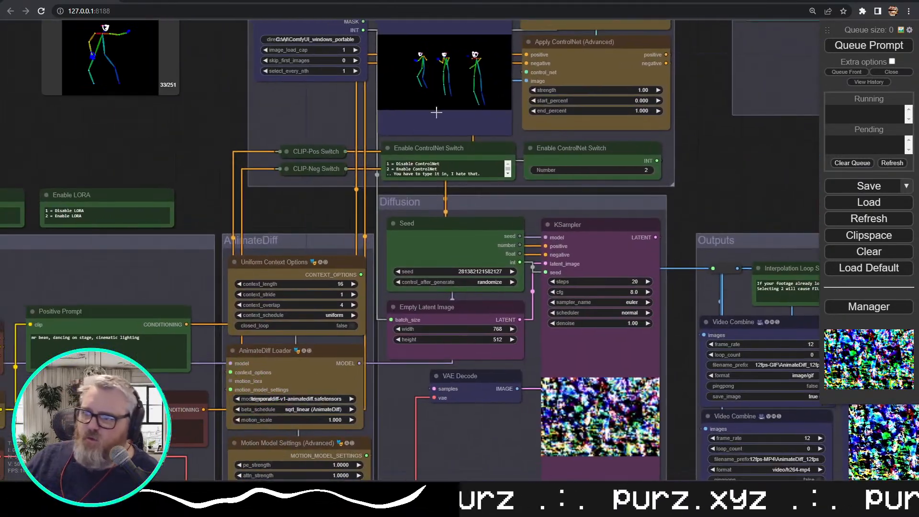
Open the ComfyUI output folder under C:\AI\ComfyUI_windows_portable in File Explorer
scroll(241, 139, up, 3)
scroll(239, 141, down, 5)
drag(206, 128, 227, 12)
drag(221, 53, 170, 338)
key(super+r)
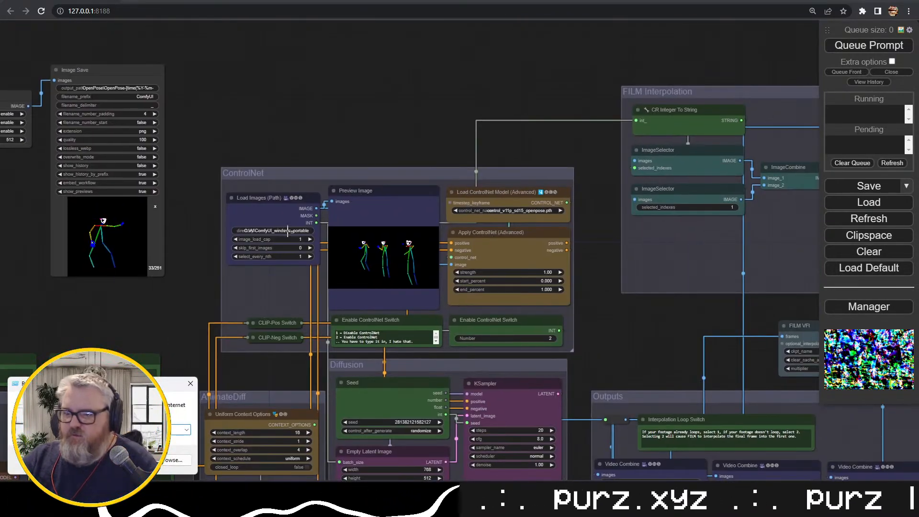
text(c:\ai)
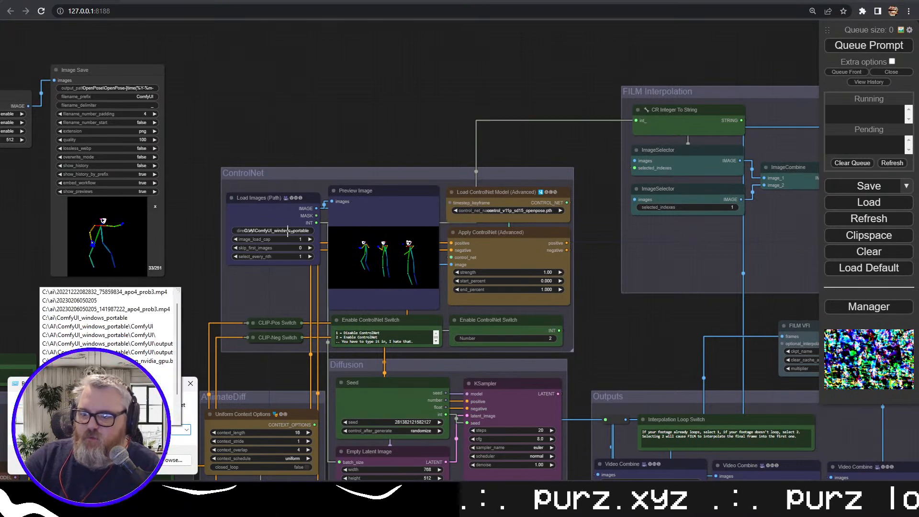
key(Return)
Find the OpenPose folder in the output directory and open its OpenPose-2023-11-01_07-50PM subfolder
scroll(274, 190, down, 5)
scroll(306, 260, down, 15)
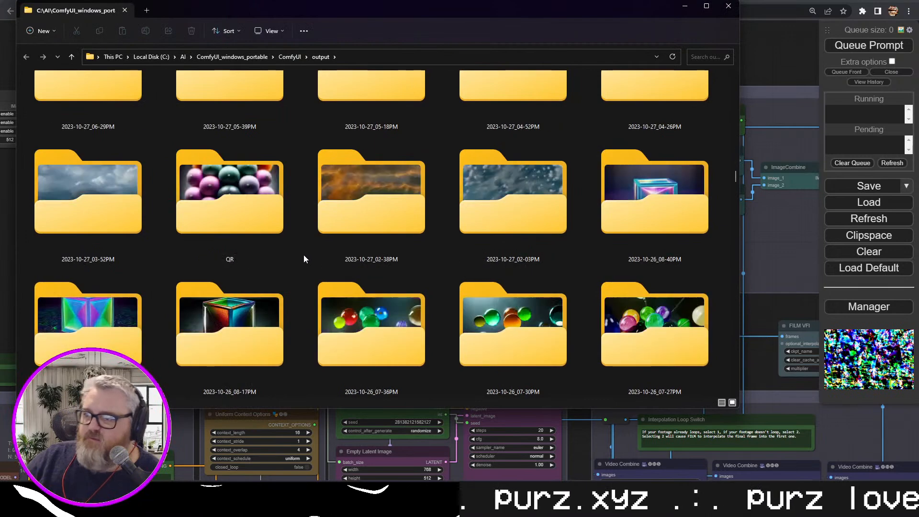
scroll(304, 255, up, 15)
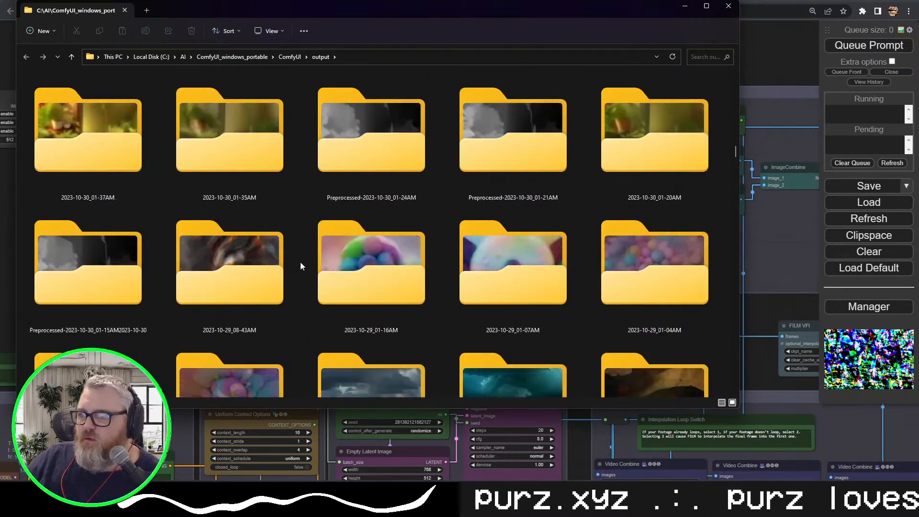
scroll(269, 191, down, 15)
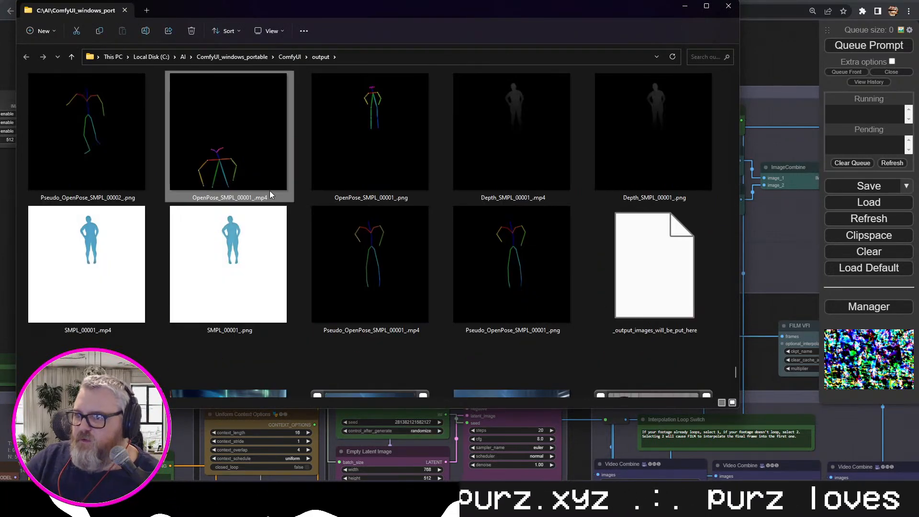
scroll(270, 191, up, 15)
scroll(269, 190, down, 15)
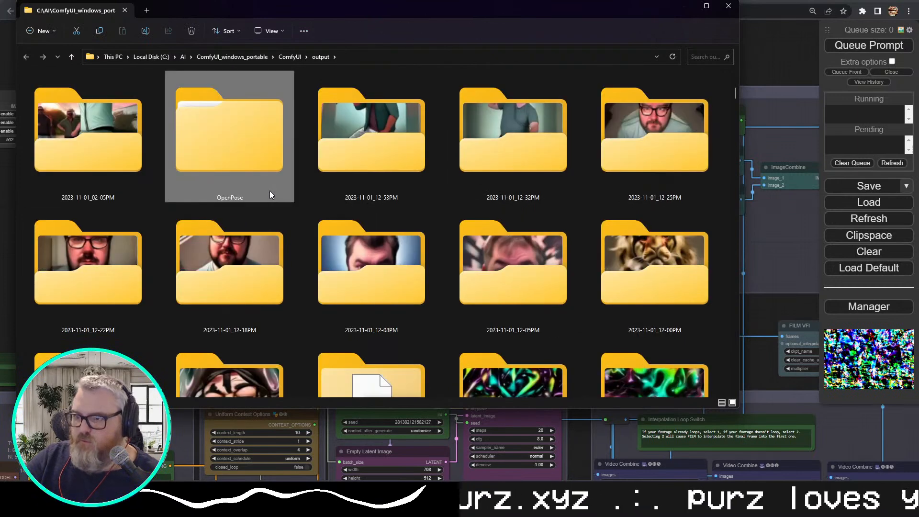
scroll(269, 191, up, 1)
scroll(269, 190, up, 2)
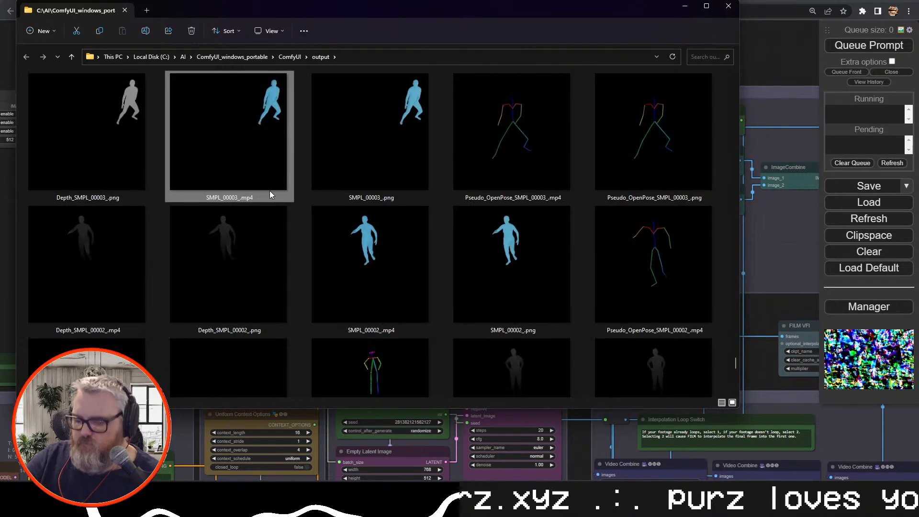
scroll(269, 190, up, 15)
double_click(270, 194)
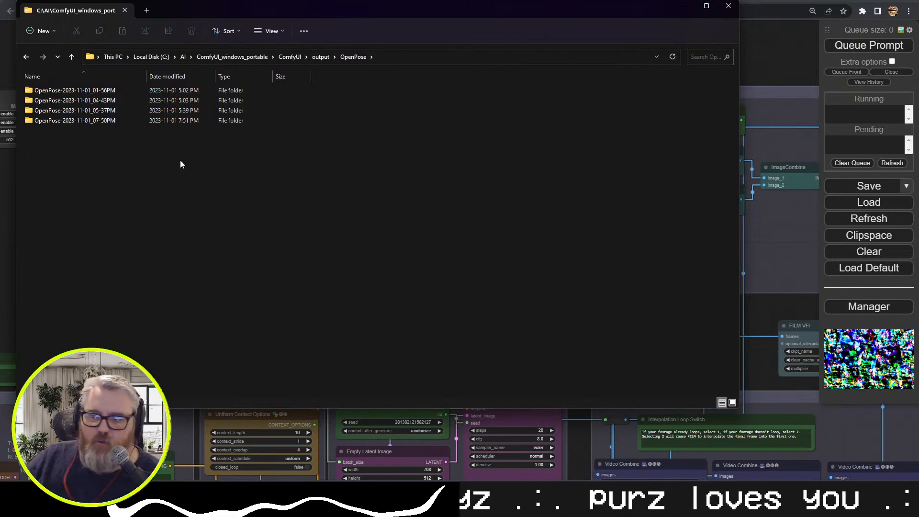
double_click(108, 121)
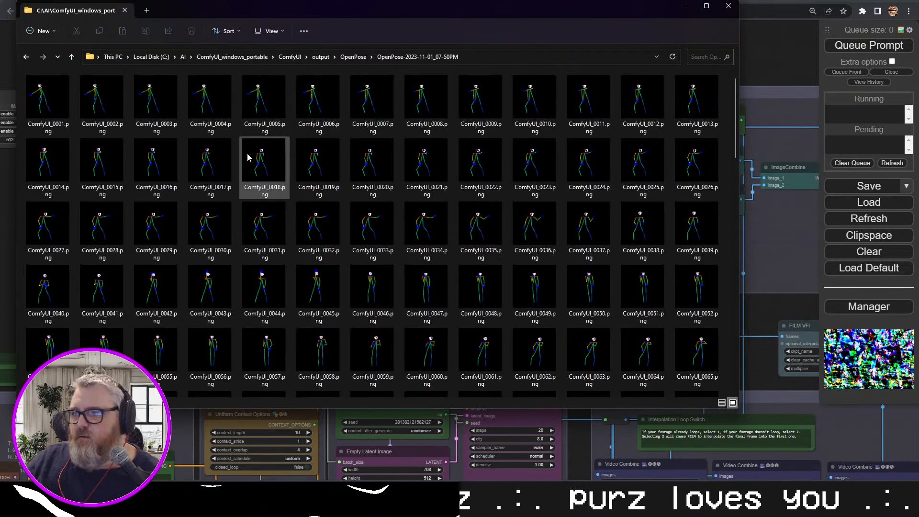
Copy the OpenPose-2023-11-01_07-50PM folder path and paste it as the directory of the ControlNet group's Load Images (Path) node
click(482, 55)
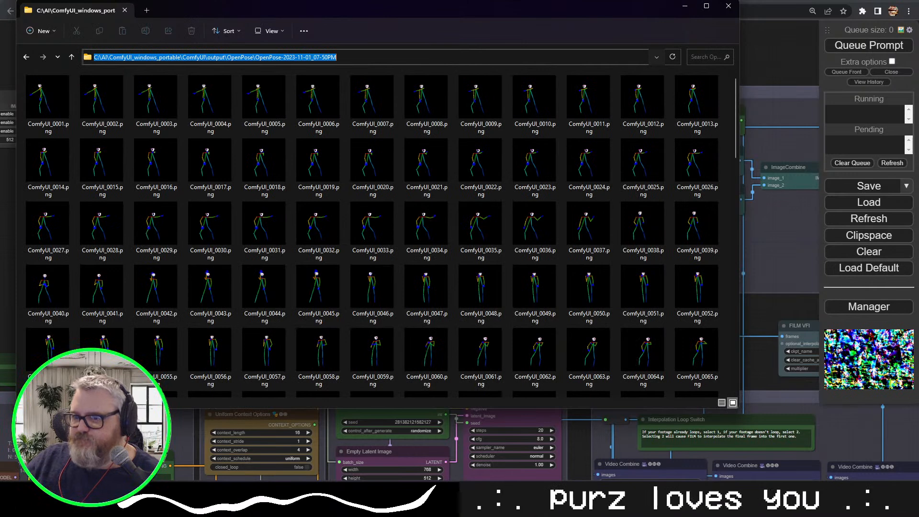
click(685, 6)
click(285, 232)
key(ctrl+a)
key(ctrl+v)
key(Return)
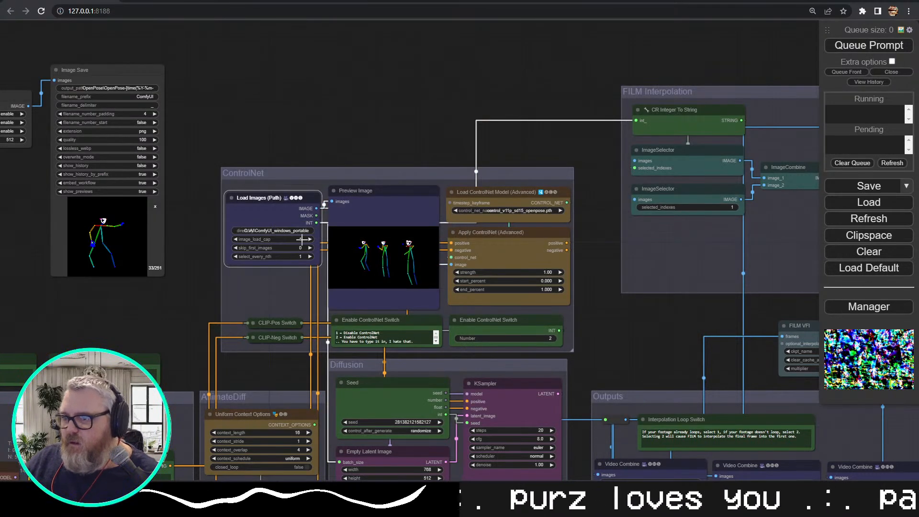
Set image_load_cap of the Load Images (Path) node to 16
click(302, 240)
text(6)
key(Return)
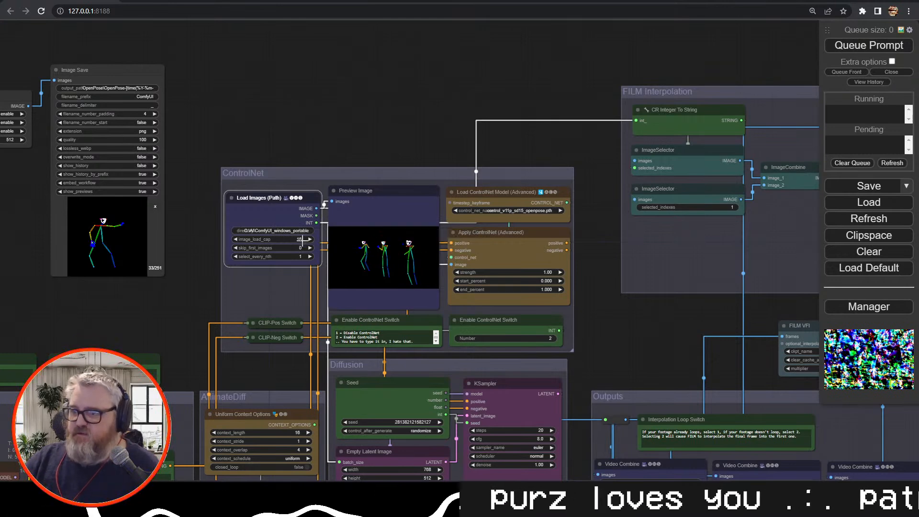
Set the Empty Latent Image width to 512 and queue the prompt
drag(274, 125, 364, 8)
click(526, 339)
text(512)
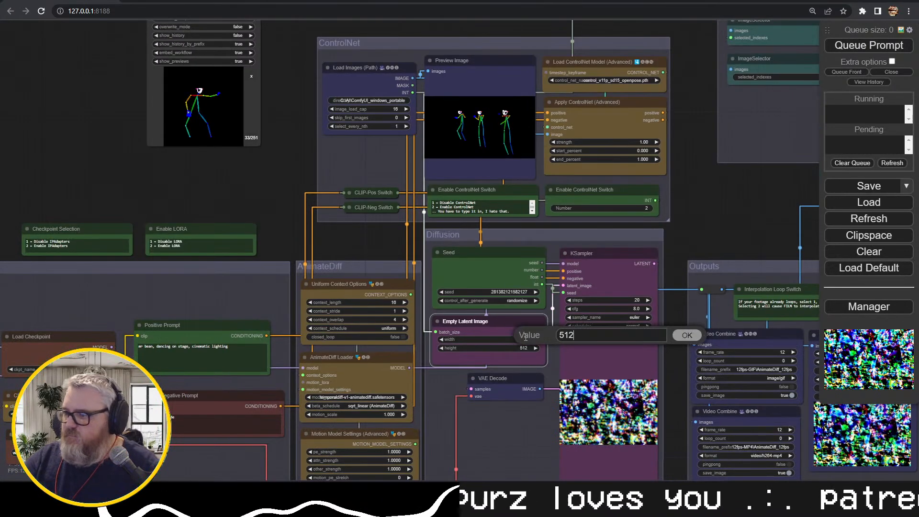
key(Return)
drag(682, 225, 370, 200)
key(ctrl+Return)
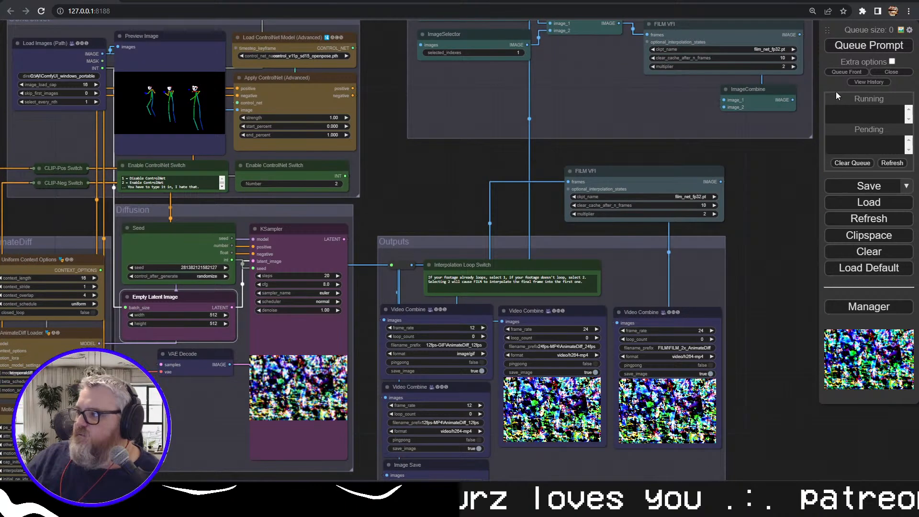
Examine the loaded pose frame and the KSampler preview in the Diffusion group while the generation runs
drag(429, 197, 406, 31)
drag(370, 229, 479, 423)
drag(481, 240, 551, 154)
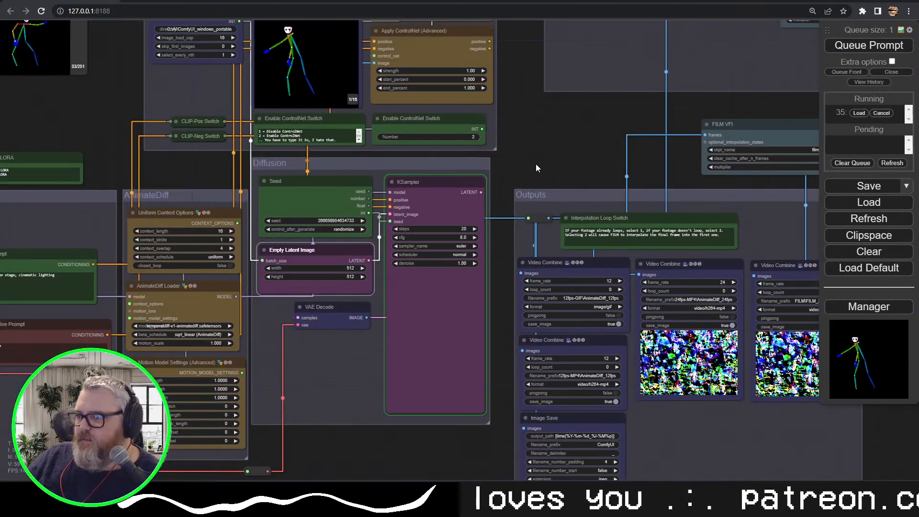
scroll(501, 344, up, 4)
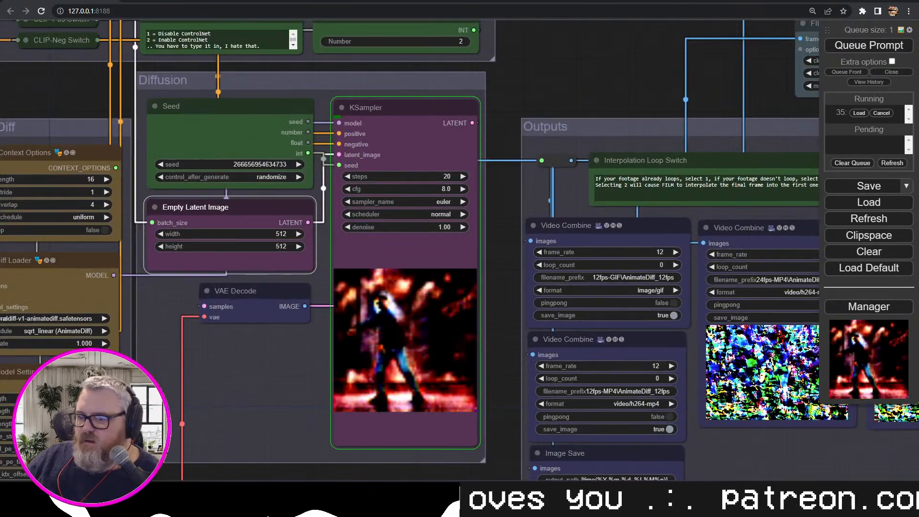
click(510, 388)
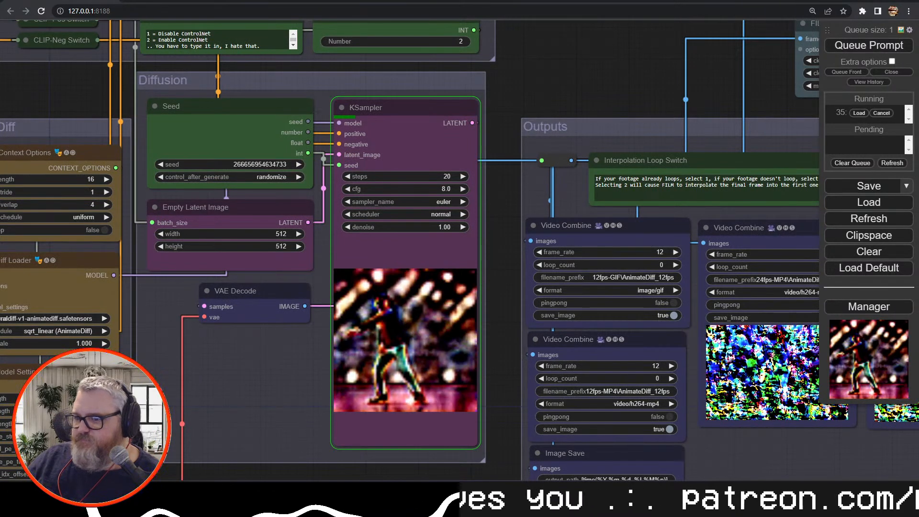
Check the generation log in the command prompt, and examine the previews of the Outputs group's Video Combine nodes
click(191, 503)
click(206, 439)
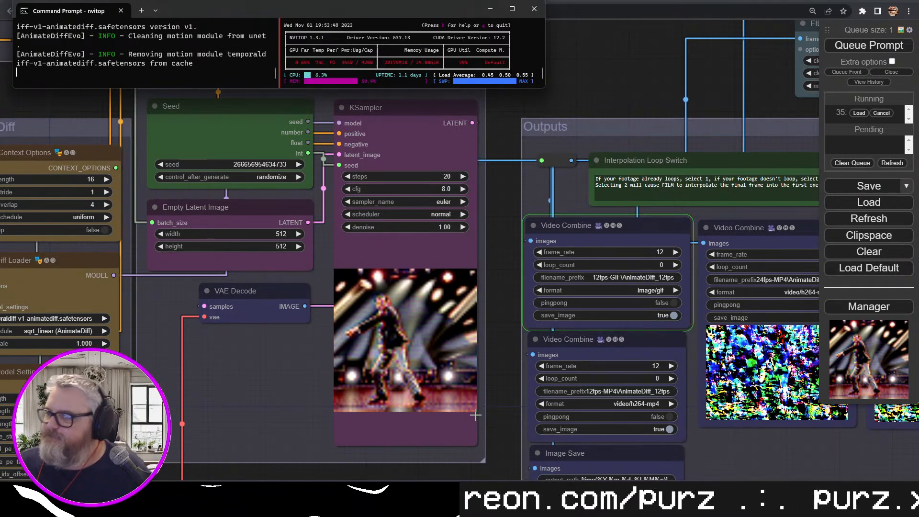
drag(496, 358, 182, 240)
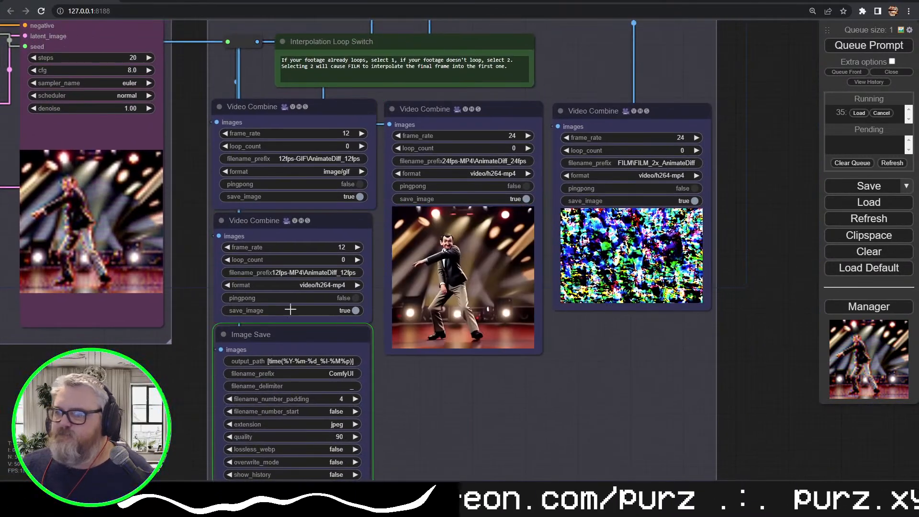
scroll(625, 369, up, 5)
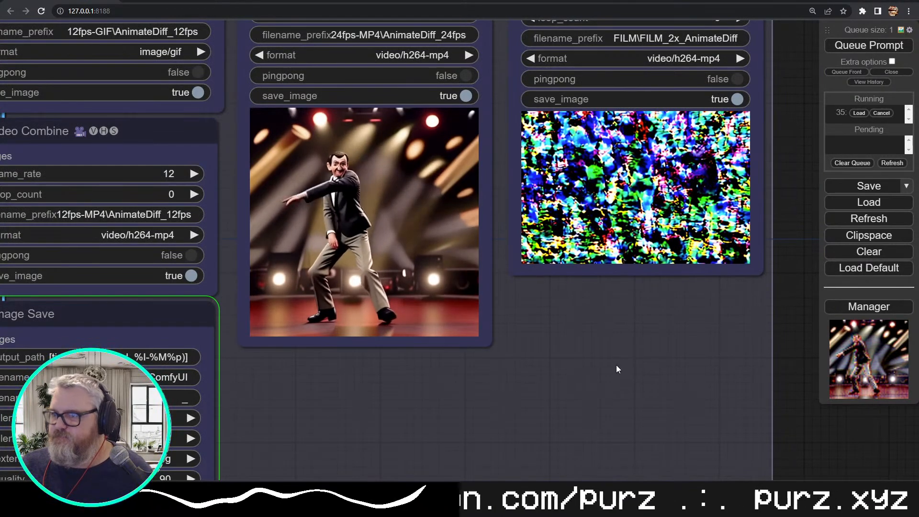
scroll(616, 365, down, 10)
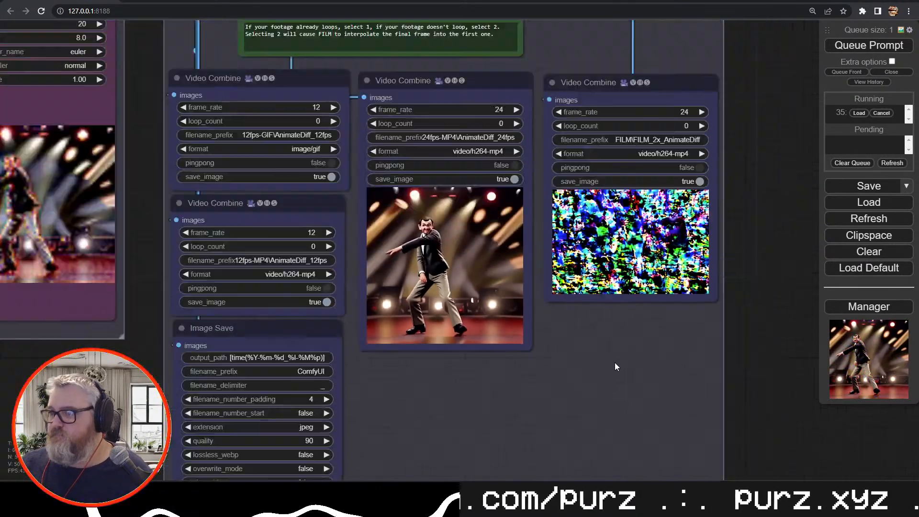
Set image_load_cap of the ControlNet group's Load Images (Path) node to 0
drag(311, 412, 709, 471)
drag(344, 137, 252, 343)
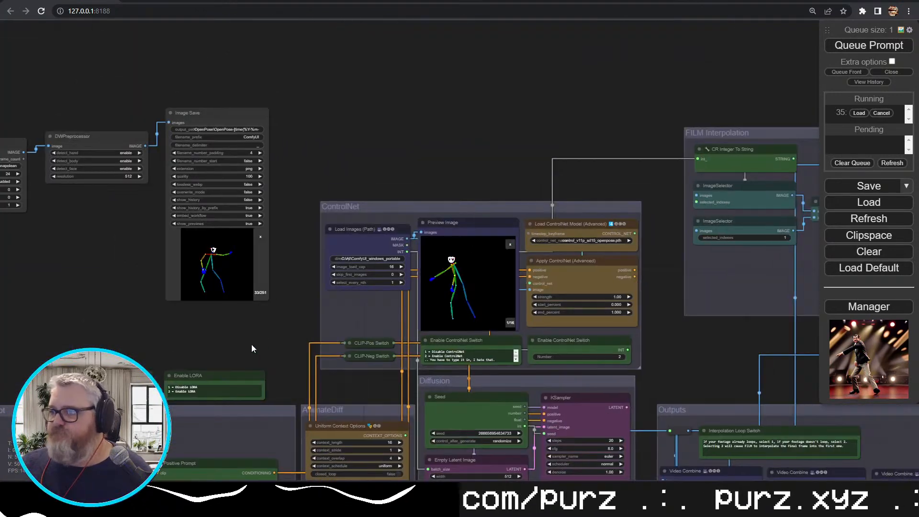
scroll(295, 310, up, 5)
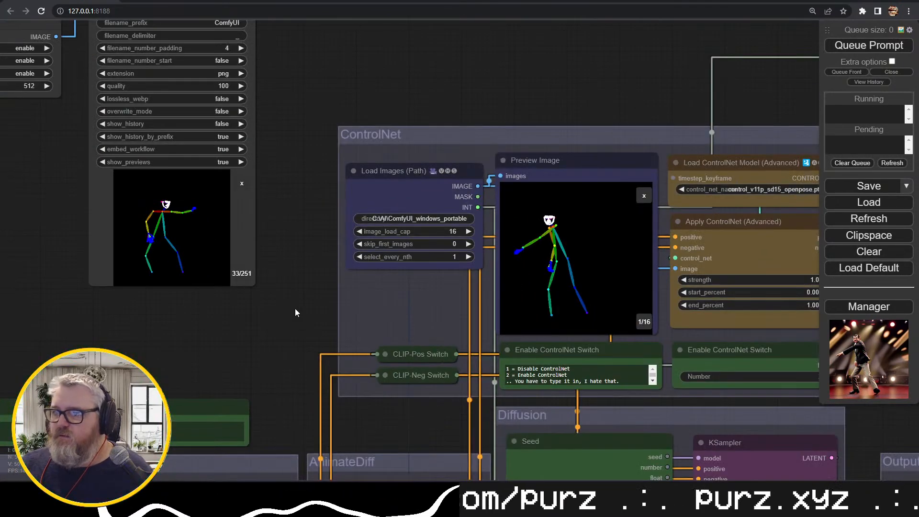
click(455, 241)
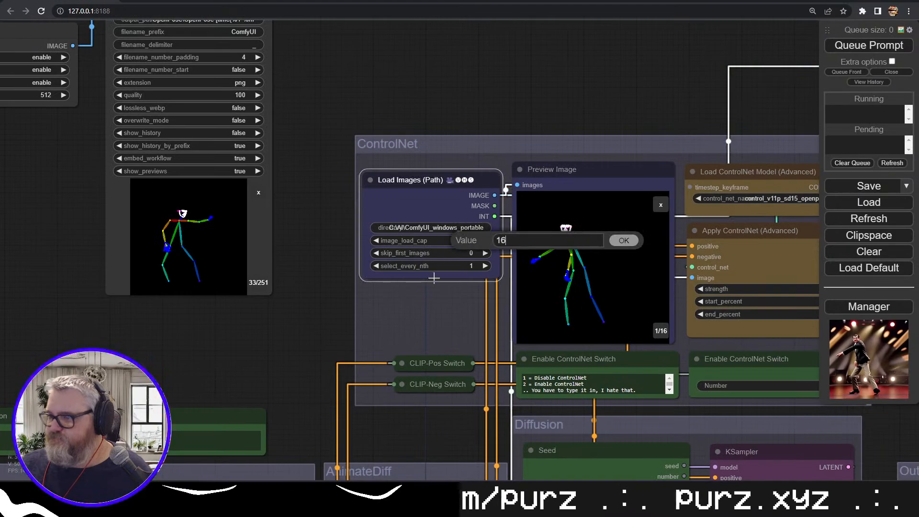
text(0)
key(Return)
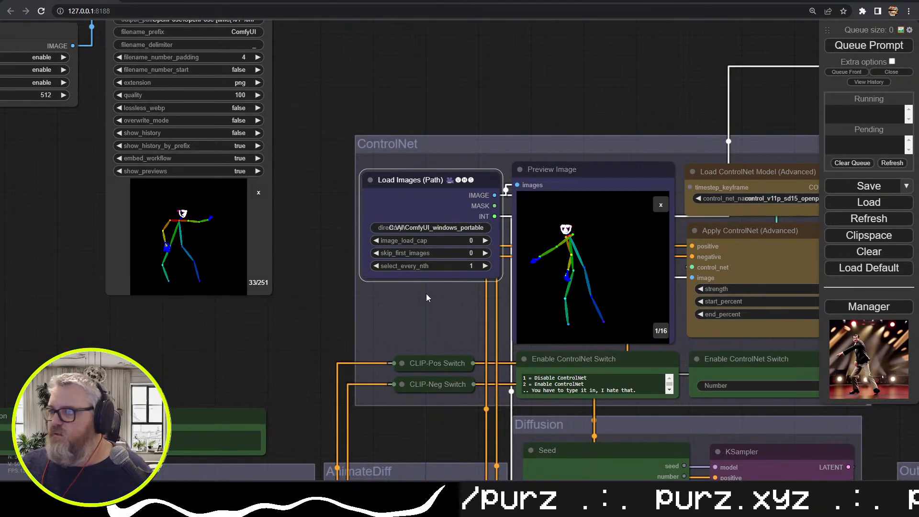
Look over the ControlNet and Diffusion settings and queue the prompt for the complete pose sequence
drag(315, 329, 171, 189)
scroll(170, 189, down, 5)
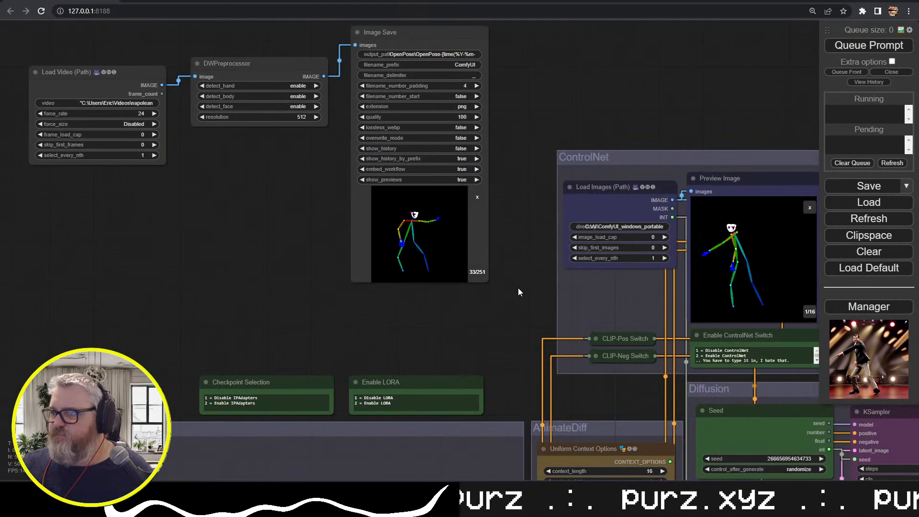
drag(500, 323, 237, 218)
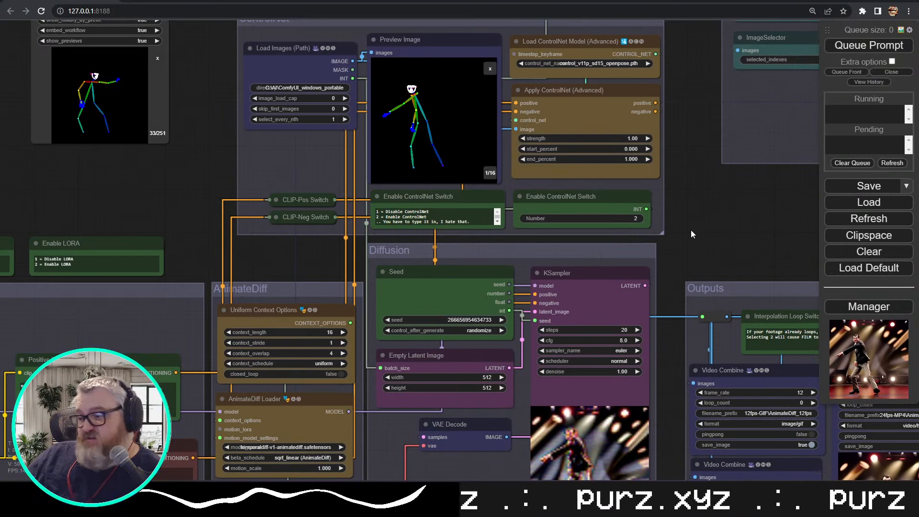
drag(673, 255, 474, 96)
key(ctrl+Return)
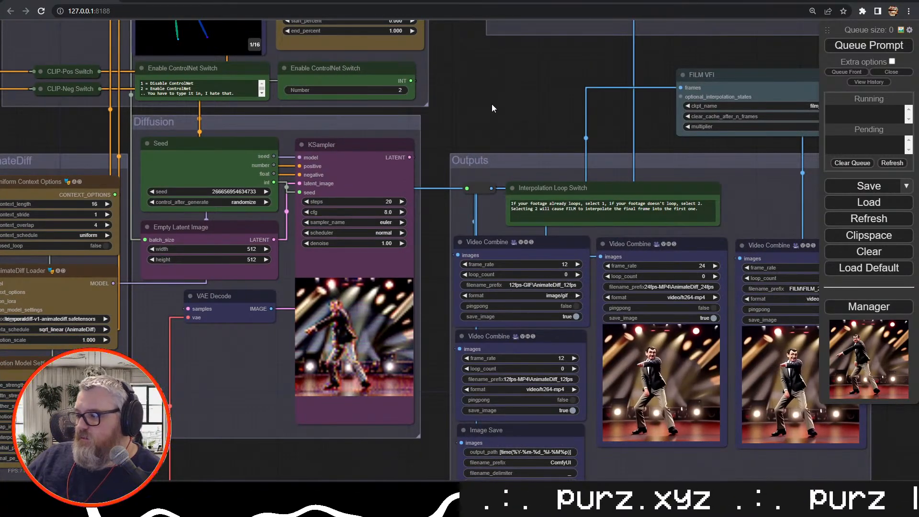
Inspect the running KSampler and check the sampling progress and GPU load in the nvitop command prompt window
scroll(546, 134, down, 4)
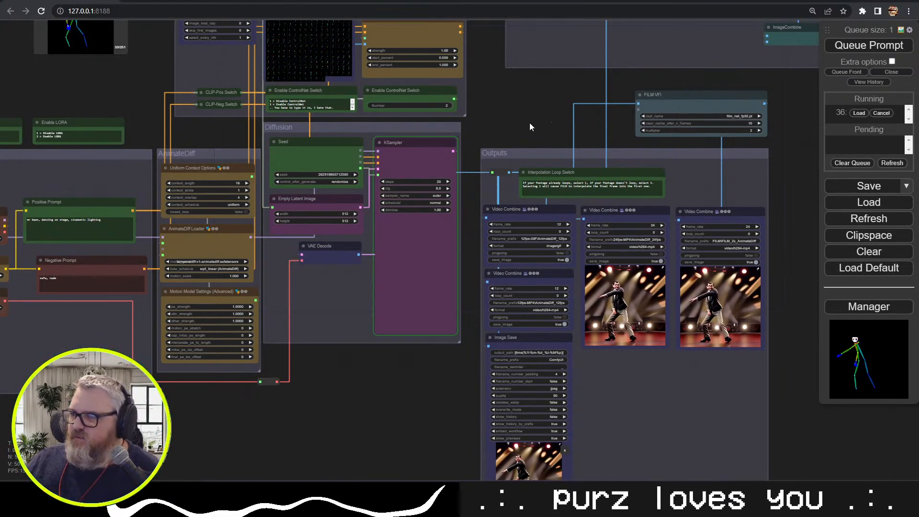
scroll(502, 142, up, 6)
drag(510, 126, 639, 83)
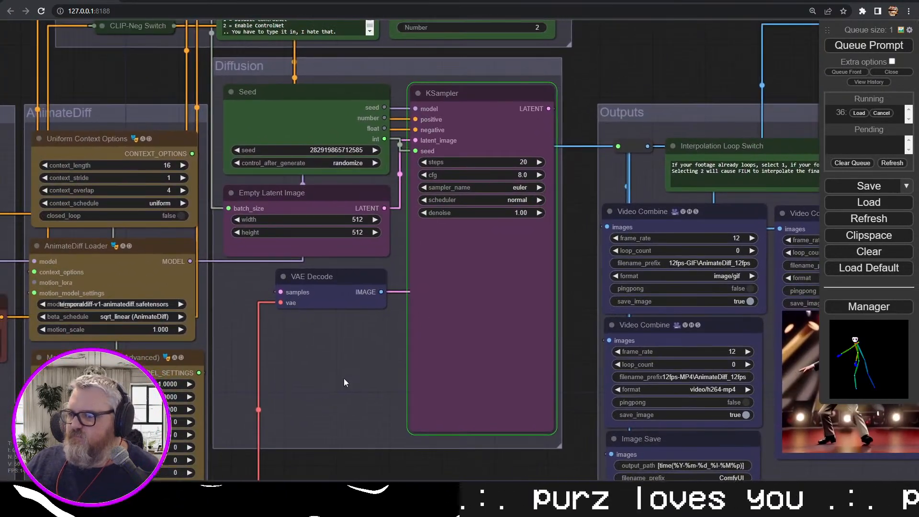
click(192, 493)
click(206, 438)
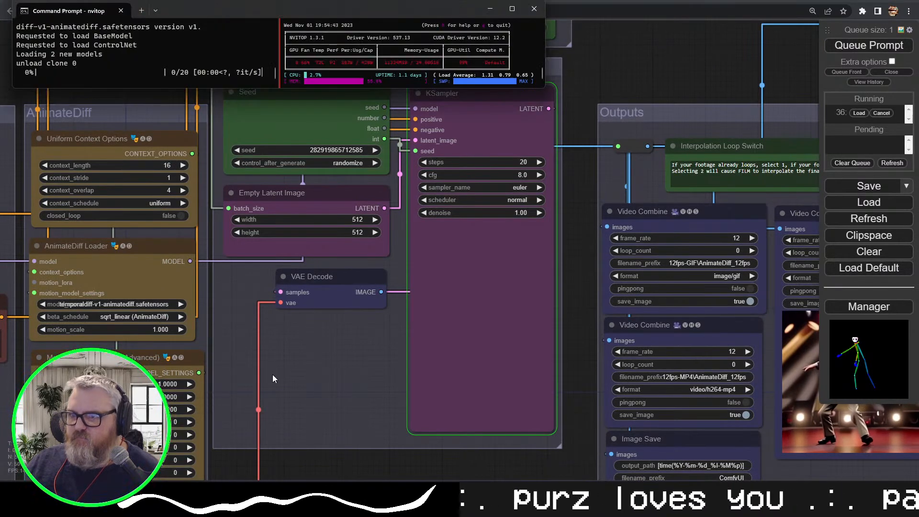
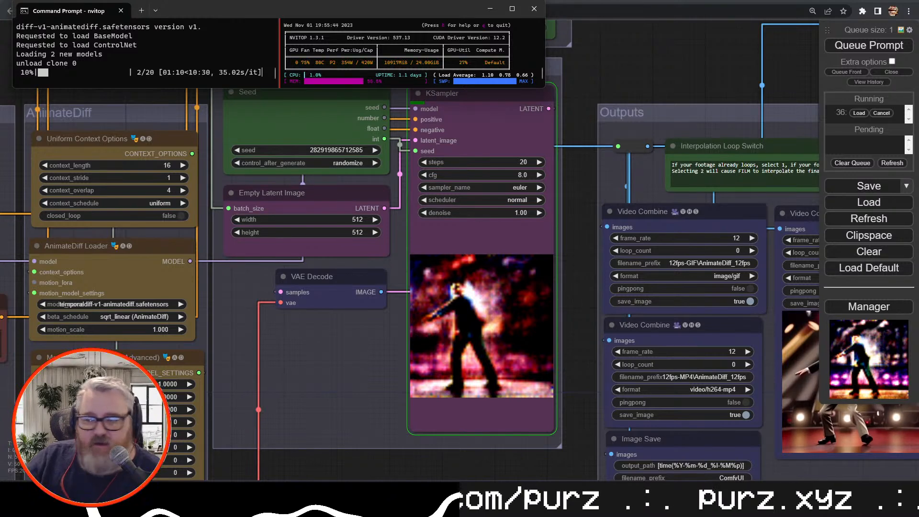
Open YouTube in a new browser tab and search for "c0nsumption comfyui runpod"
key(alt+Tab)
key(ctrl+t)
text(you)
key(Return)
click(354, 34)
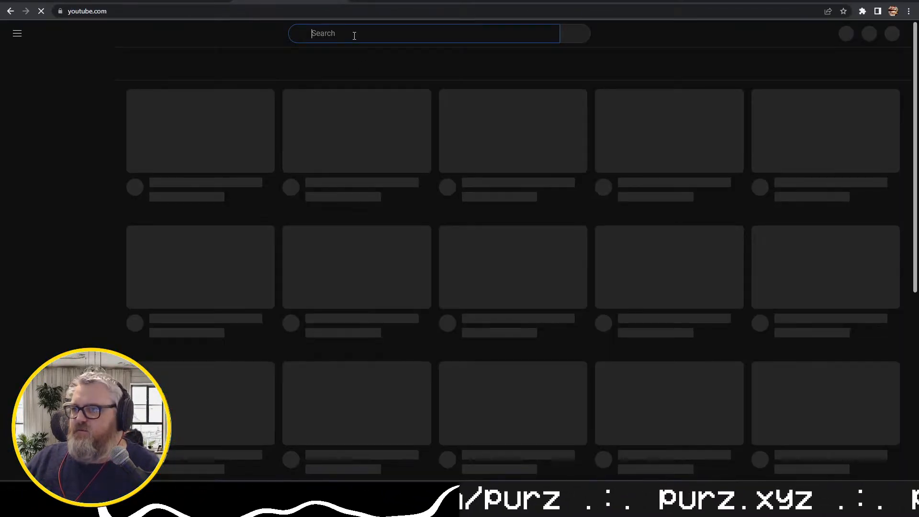
text(c0nsumption)
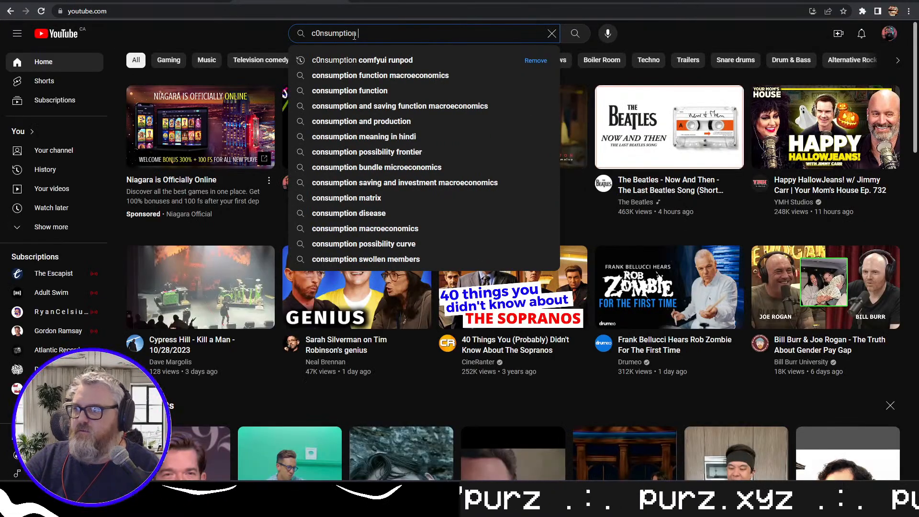
key(Down)
key(Return)
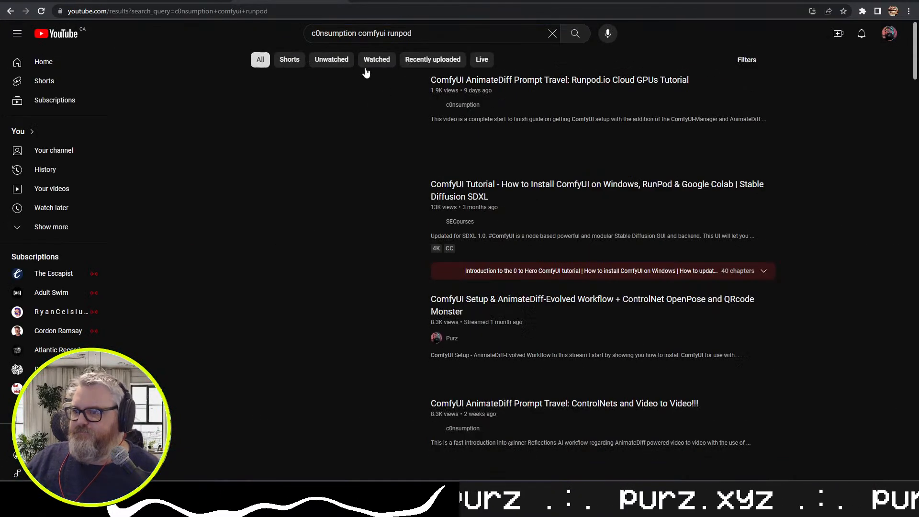
Open the "ComfyUI AnimateDiff Prompt Travel: Runpod.io Cloud GPUs Tutorial" video and copy its URL
click(290, 91)
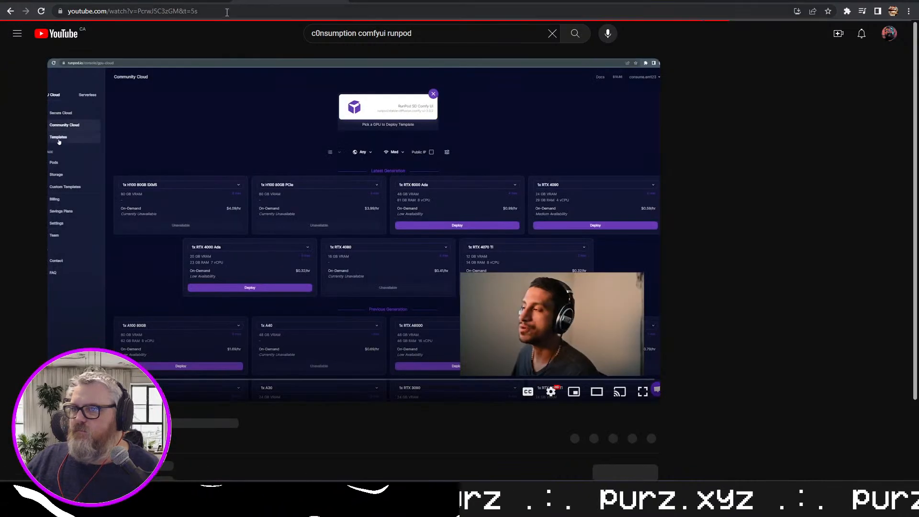
drag(179, 11, 65, 11)
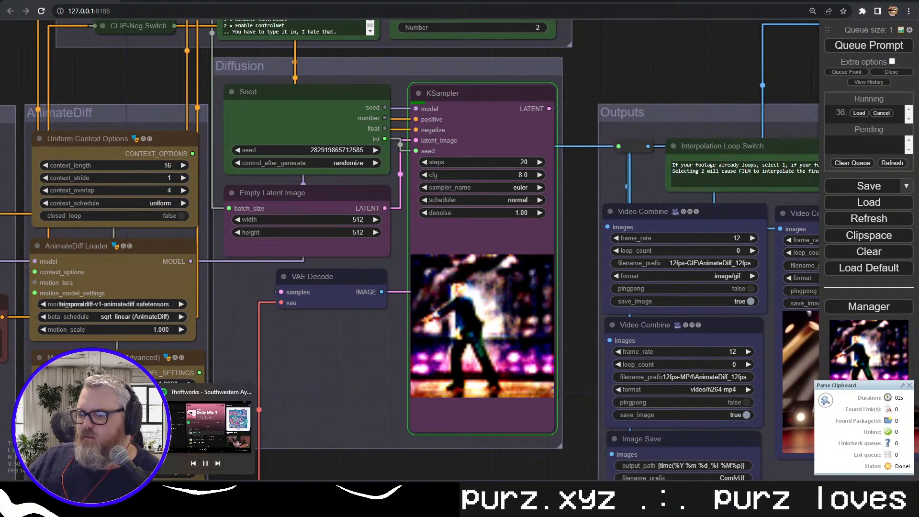
Bring up the command prompt with the ffmpeg gymnastics.gif output, review it and minimise the window
mouse_move(176, 496)
click(168, 458)
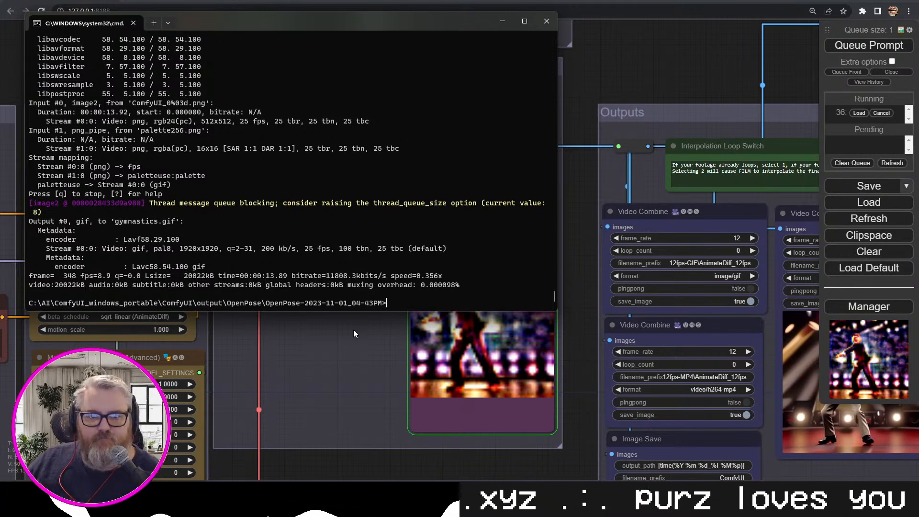
click(502, 21)
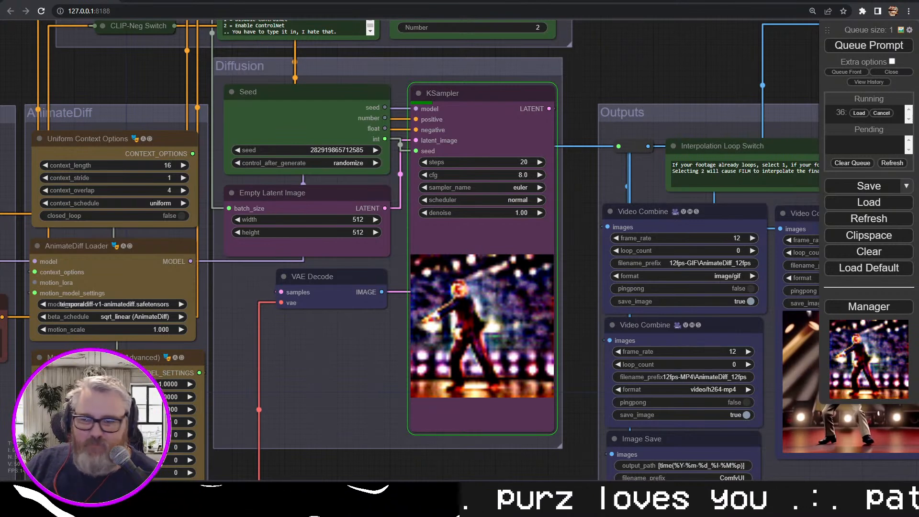
Close the enlarged pose image in the OpenPose Image Save node and view frame 45 of the sequence
drag(667, 75, 436, 117)
scroll(478, 97, down, 5)
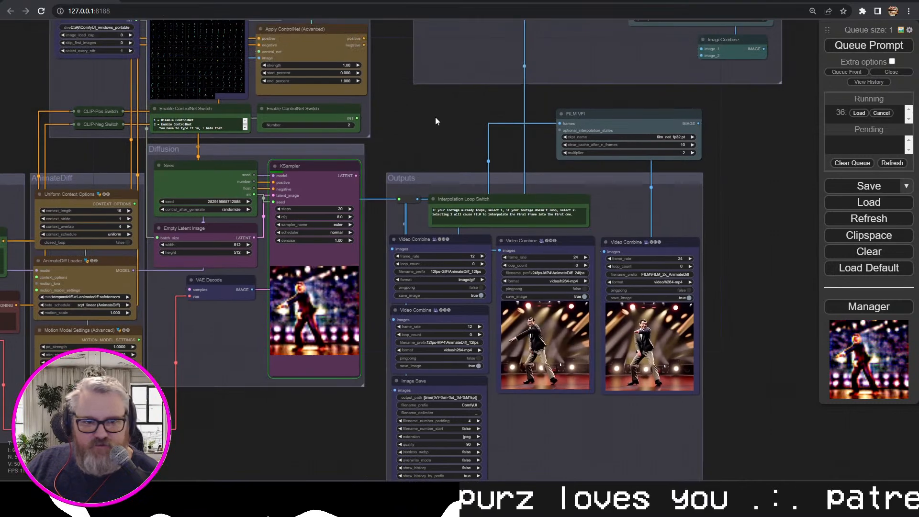
scroll(430, 133, down, 3)
scroll(538, 170, up, 4)
scroll(215, 182, up, 5)
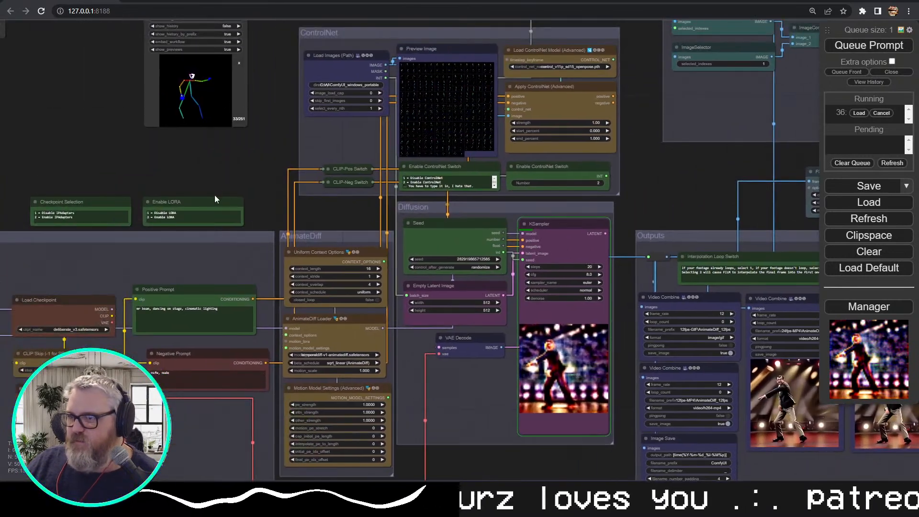
drag(218, 151, 390, 372)
click(431, 247)
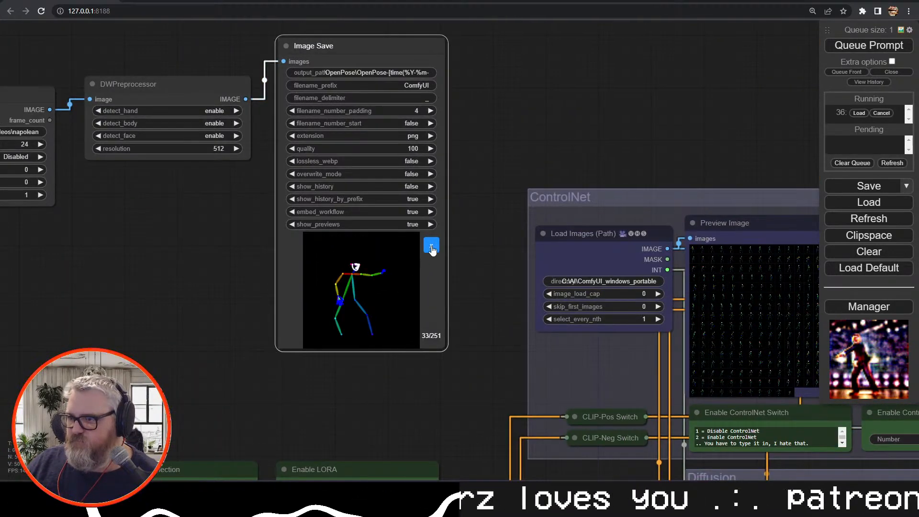
click(290, 243)
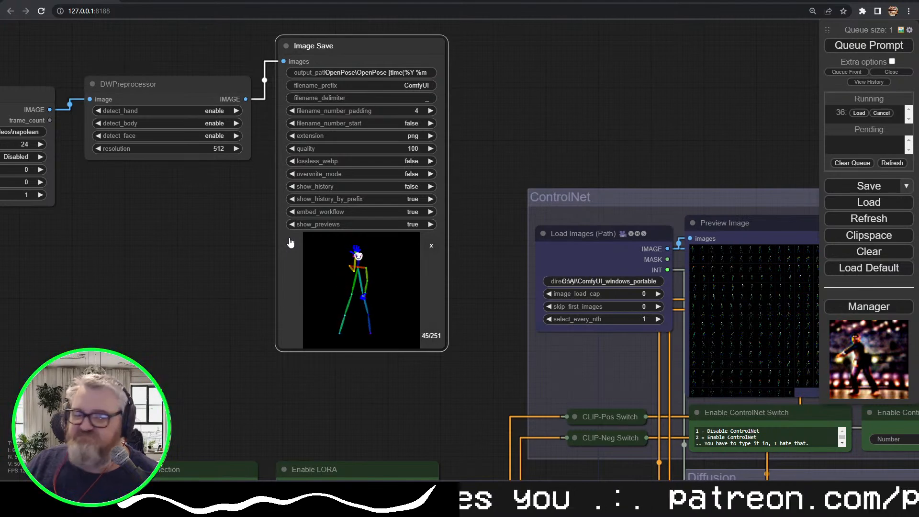
Compare the 24 fps and FILM 2x Video Combine previews of Mr. Bean dancing in the Outputs group
drag(421, 358, 389, 352)
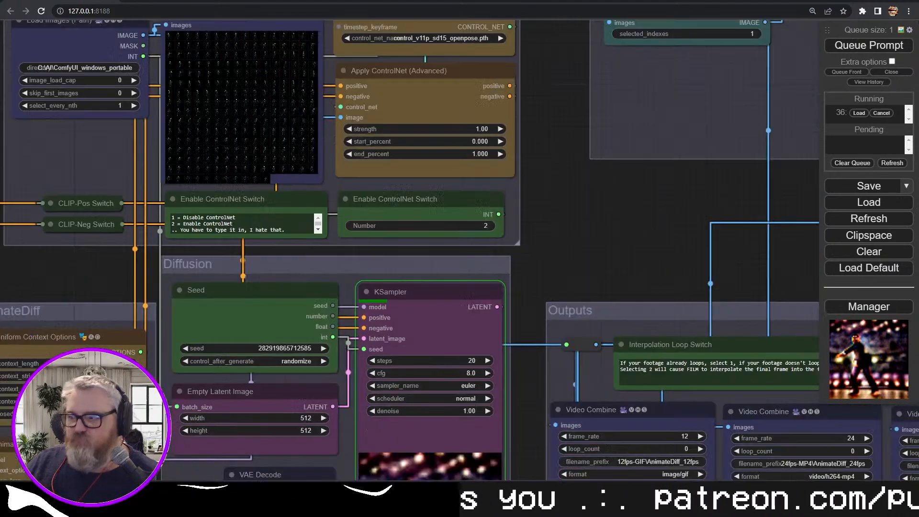
drag(545, 304, 512, 293)
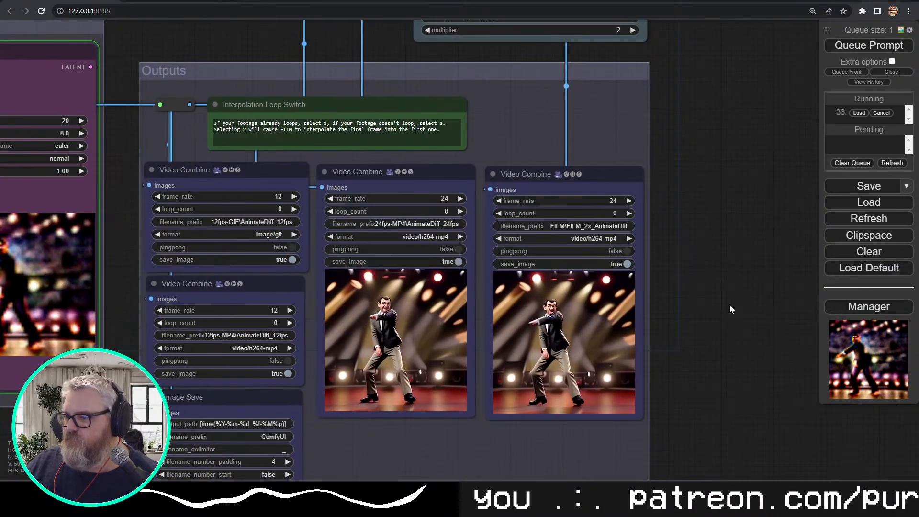
scroll(644, 342, up, 10)
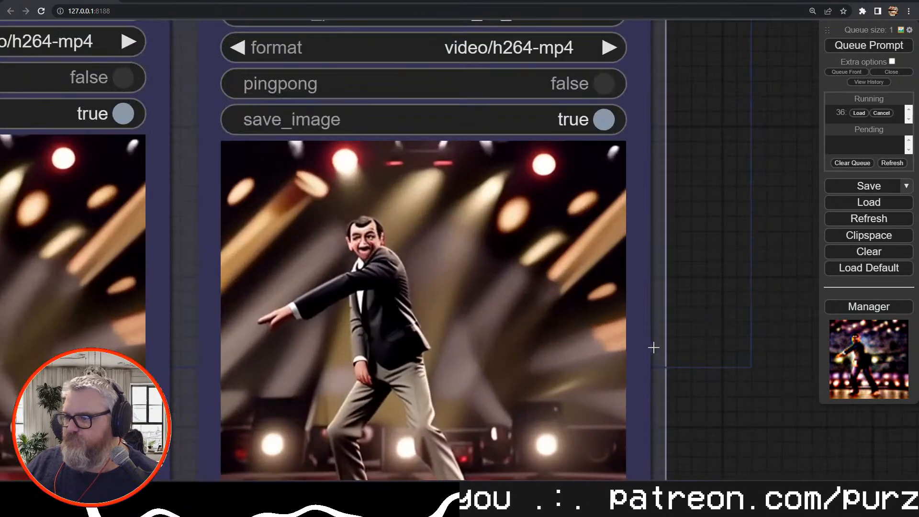
scroll(659, 348, down, 4)
drag(737, 353, 843, 317)
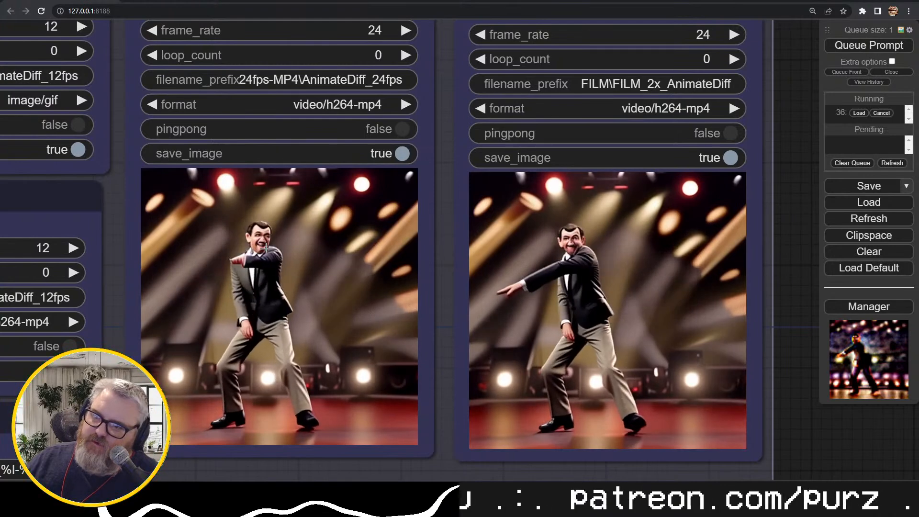
Examine the KSampler preview in the Diffusion group to follow the running generation
scroll(283, 264, down, 2)
scroll(284, 265, down, 9)
scroll(372, 184, up, 7)
drag(372, 184, 437, 401)
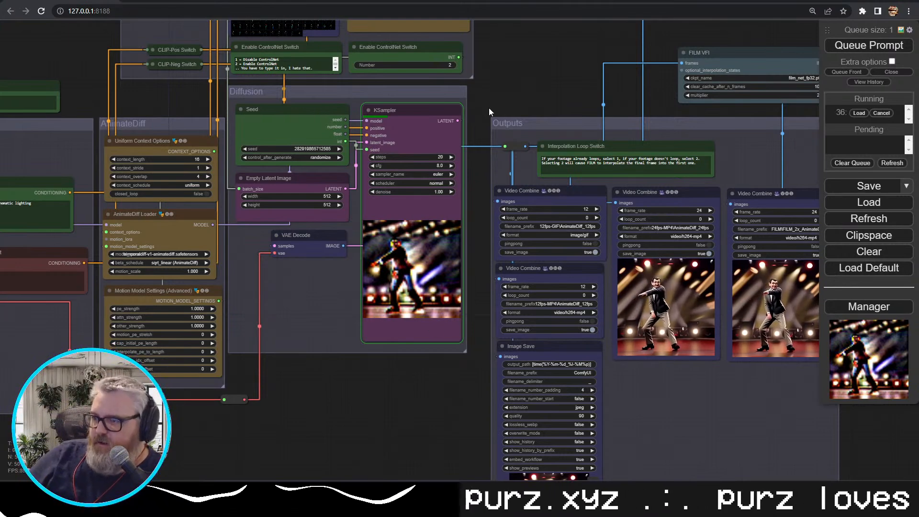
scroll(599, 281, up, 5)
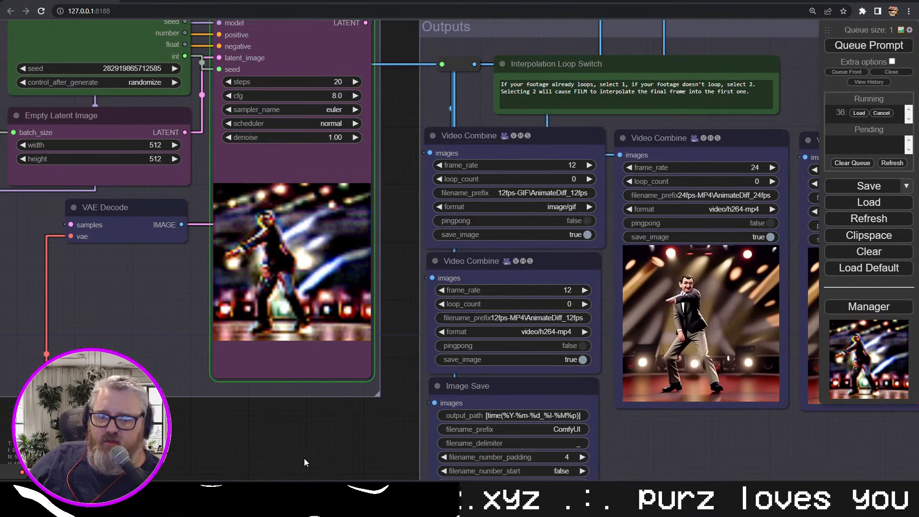
scroll(363, 453, up, 3)
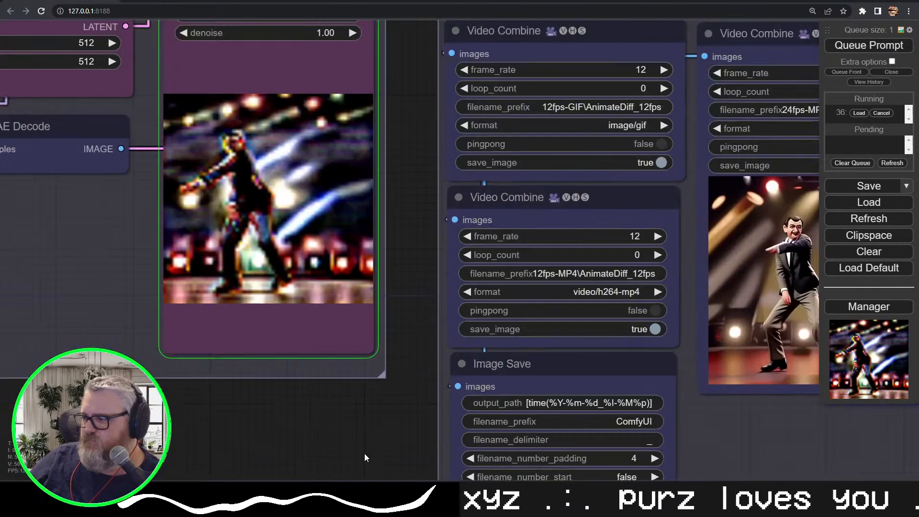
Move the ControlNet group with its nodes upward, leaving empty space between it and the Diffusion group
drag(384, 438, 152, 465)
scroll(159, 452, down, 5)
drag(171, 203, 713, 497)
scroll(700, 324, down, 1)
drag(686, 349, 648, 426)
drag(471, 208, 464, 0)
drag(539, 256, 513, 324)
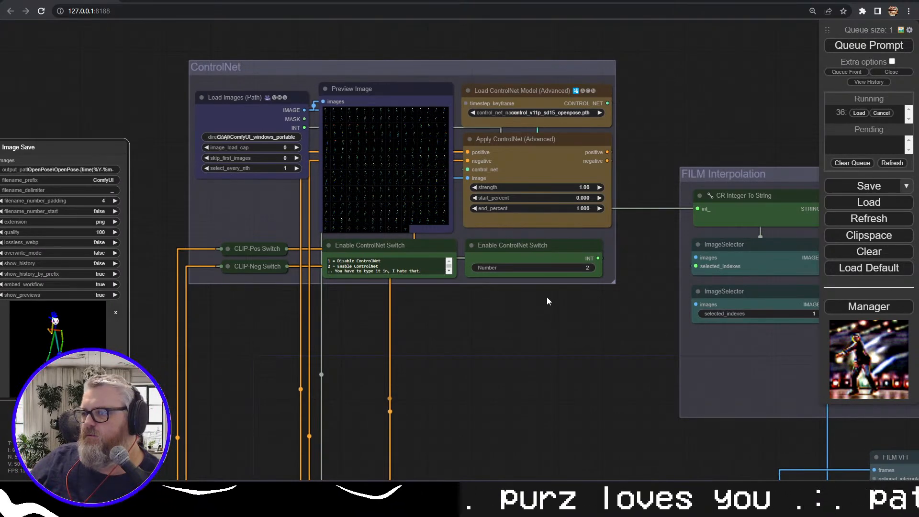
Extend the ControlNet group downward and unpin its CLIP-Pos Switch, CLIP-Neg Switch and two Enable ControlNet Switch nodes
drag(615, 282, 640, 479)
click(512, 245)
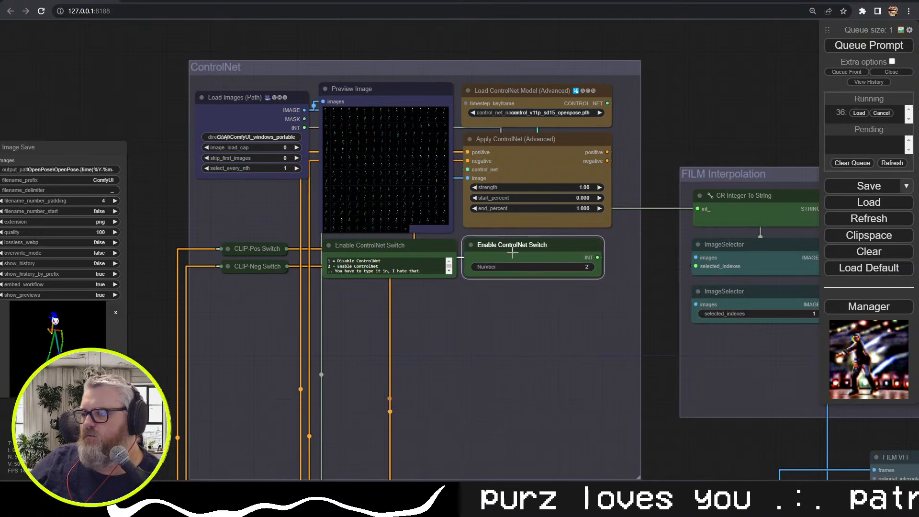
shift+click(369, 246)
shift+click(257, 248)
shift+click(262, 267)
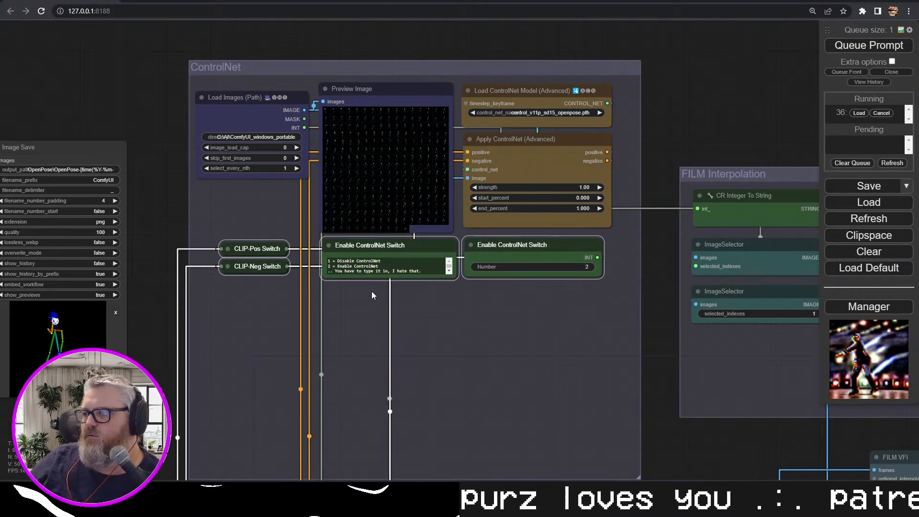
right_click(389, 245)
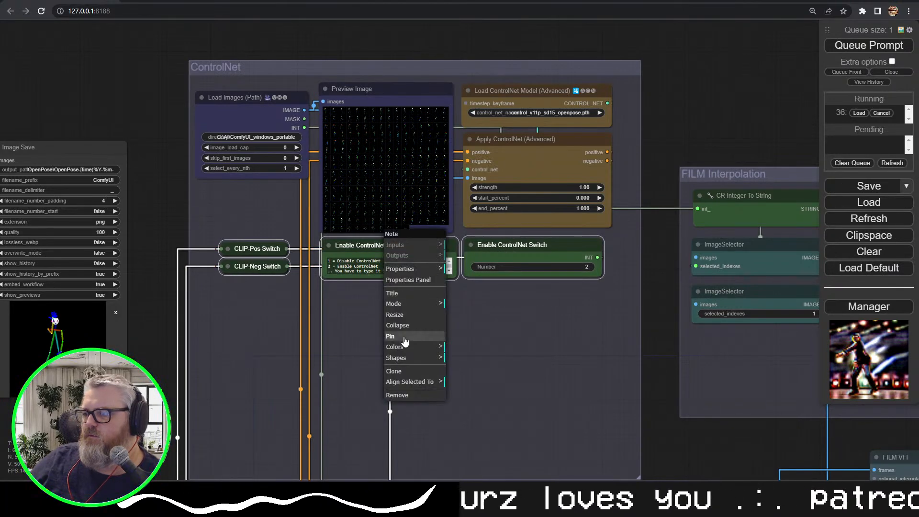
right_click(489, 244)
right_click(247, 248)
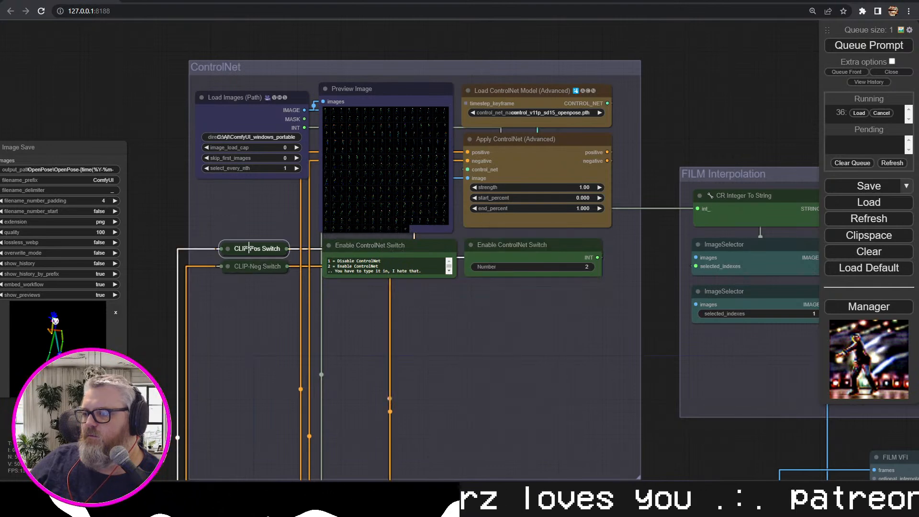
right_click(243, 267)
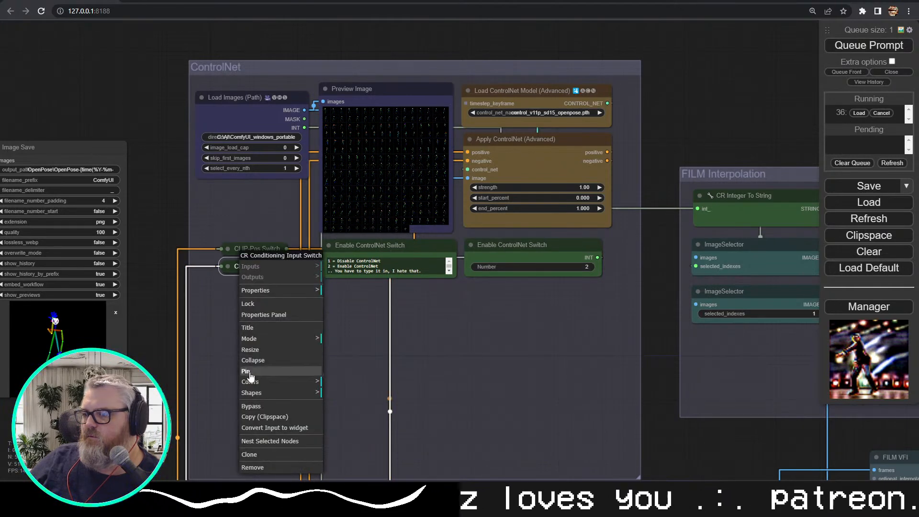
click(228, 316)
Move the four switch nodes together down to the lower edge of the enlarged ControlNet group
drag(208, 231, 575, 337)
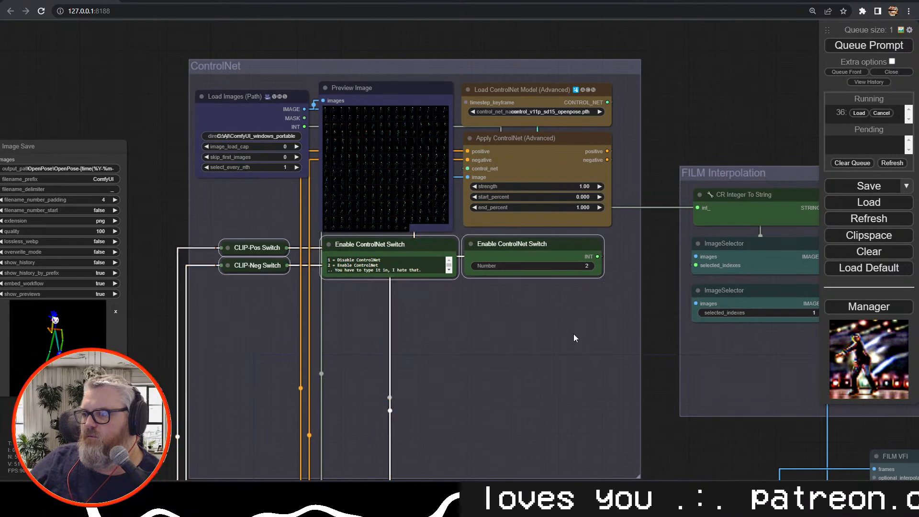
drag(422, 247, 433, 444)
click(547, 268)
Duplicate the Load Images, Preview Image, Load ControlNet Model and Apply ControlNet nodes and place the copies directly below the originals
drag(548, 265, 366, 93)
shift+click(269, 106)
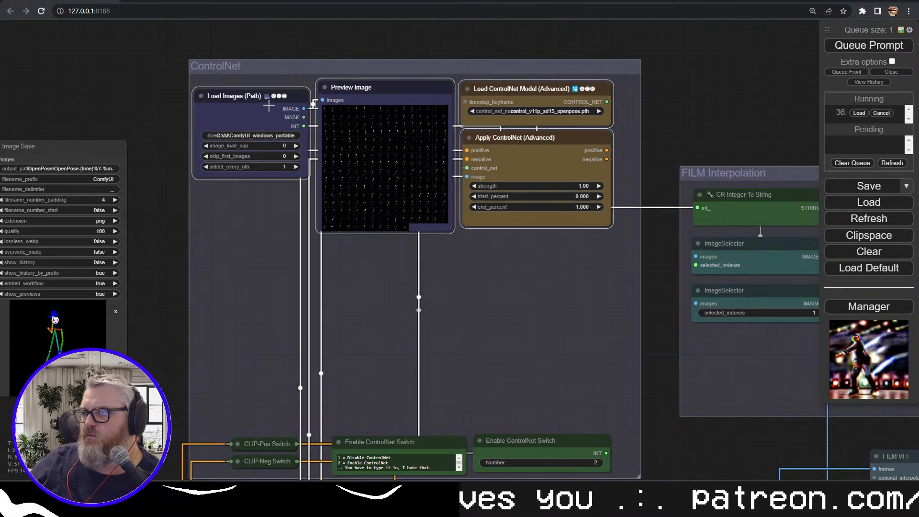
key(ctrl+c)
key(ctrl+v)
drag(525, 172, 524, 181)
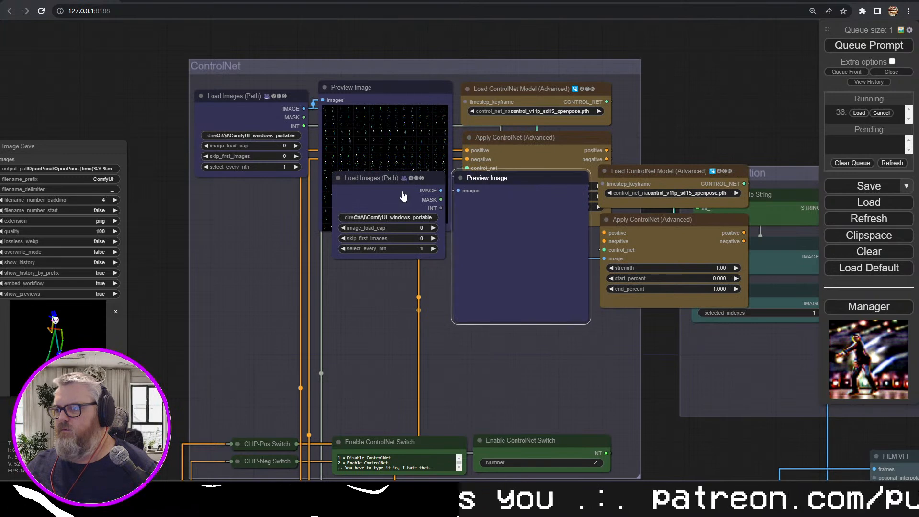
shift+click(407, 197)
shift+click(644, 188)
shift+click(654, 225)
drag(655, 188, 525, 246)
click(656, 117)
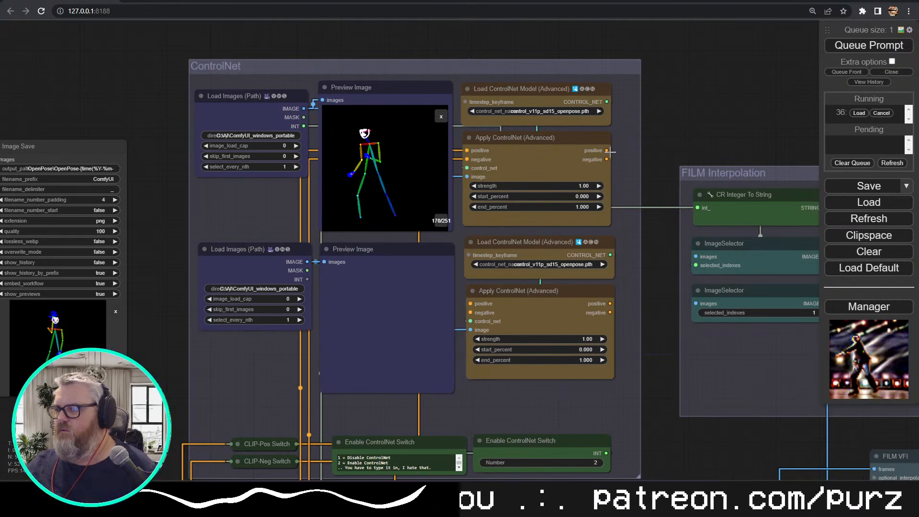
Connect the first Apply ControlNet's positive and negative outputs to the matching inputs of the duplicated Apply ControlNet
drag(606, 150, 471, 313)
drag(608, 159, 471, 313)
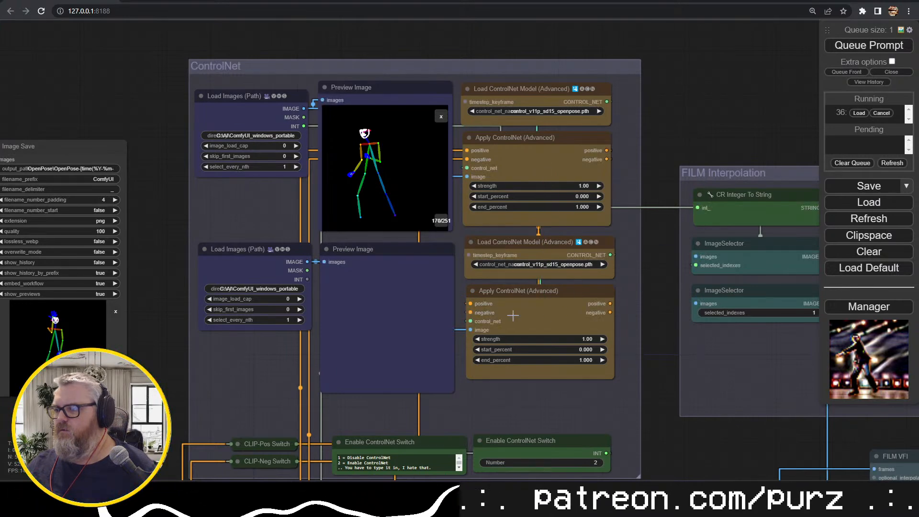
Move the expanded CLIP-Pos Switch beside the ControlNet group and connect the second Apply ControlNet's positive output to its conditioning1 input
scroll(621, 309, down, 2)
drag(649, 319, 540, 254)
scroll(367, 322, up, 5)
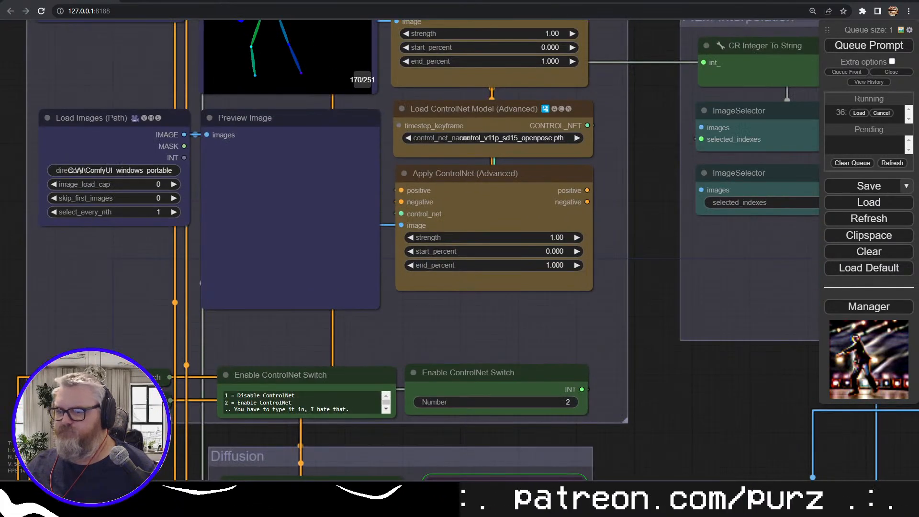
click(60, 377)
drag(19, 343, 107, 186)
drag(254, 217, 816, 126)
drag(781, 239, 473, 459)
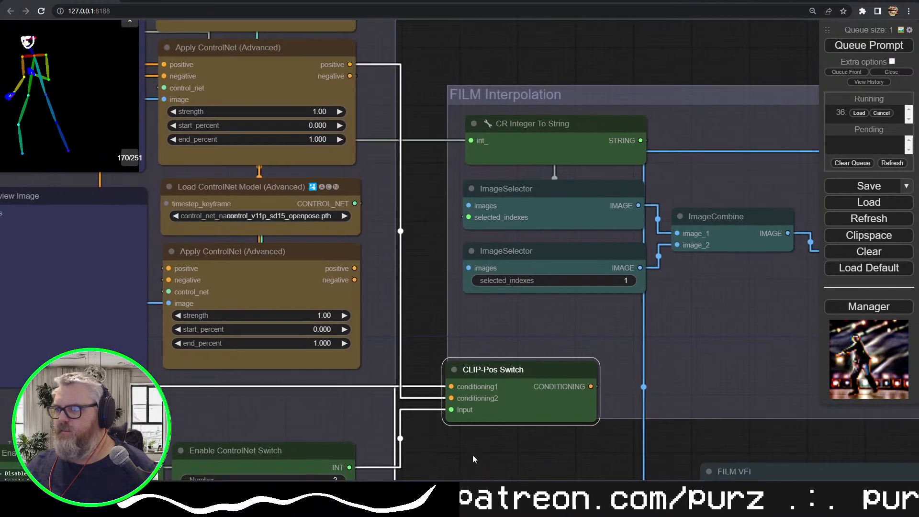
drag(484, 375, 494, 346)
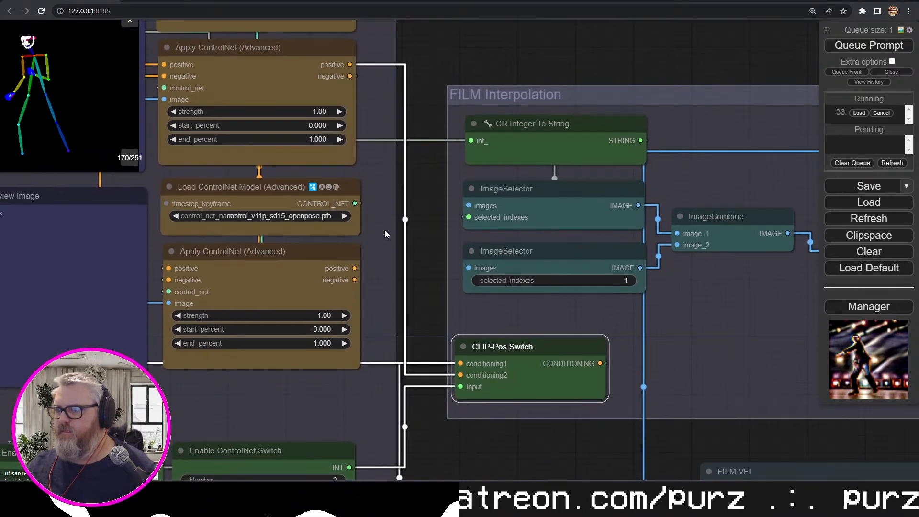
drag(354, 269, 461, 365)
Place the expanded CLIP-Neg Switch below the CLIP-Pos Switch, leaving a gap between the two nodes
drag(455, 410, 609, 283)
drag(48, 298, 176, 274)
click(126, 304)
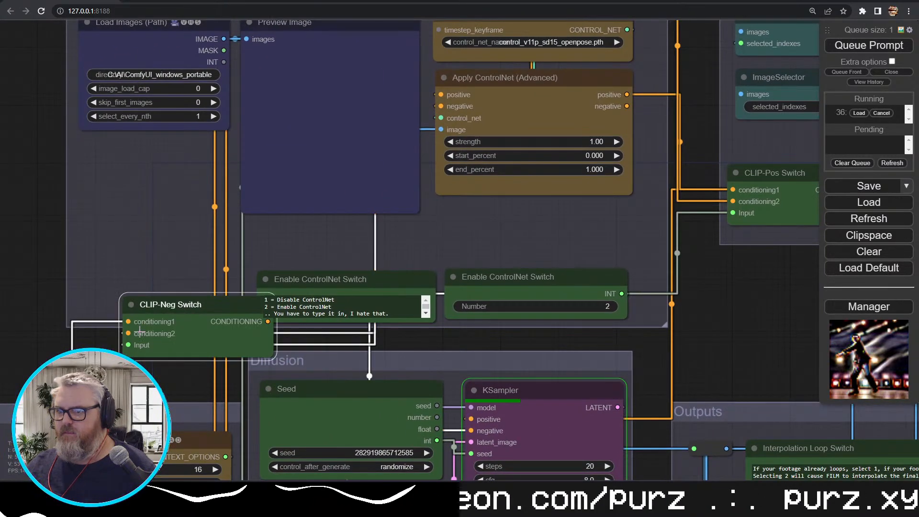
drag(125, 304, 724, 249)
drag(728, 327, 455, 429)
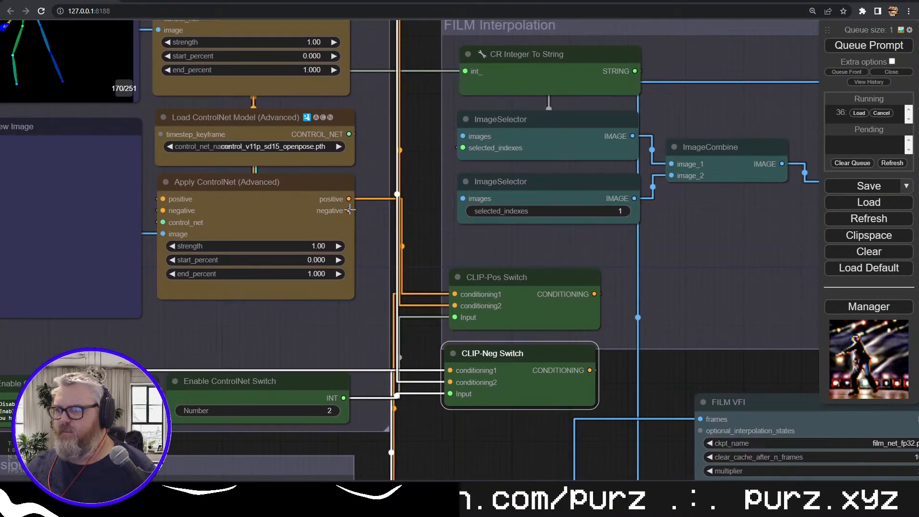
drag(515, 361, 554, 354)
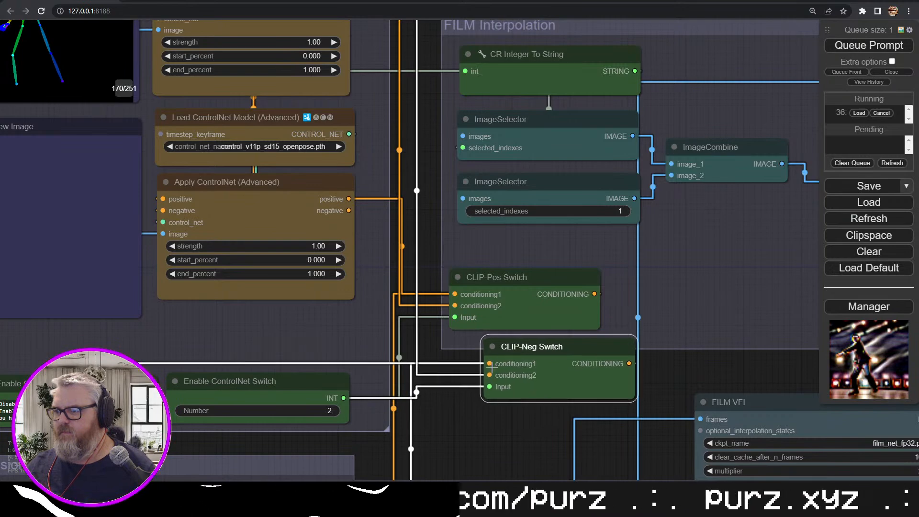
drag(483, 288, 522, 262)
scroll(386, 251, down, 3)
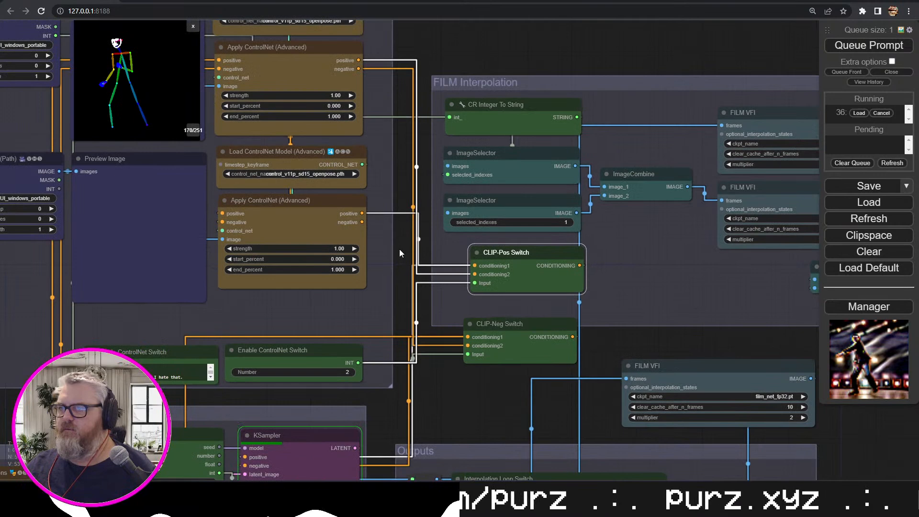
drag(398, 248, 449, 282)
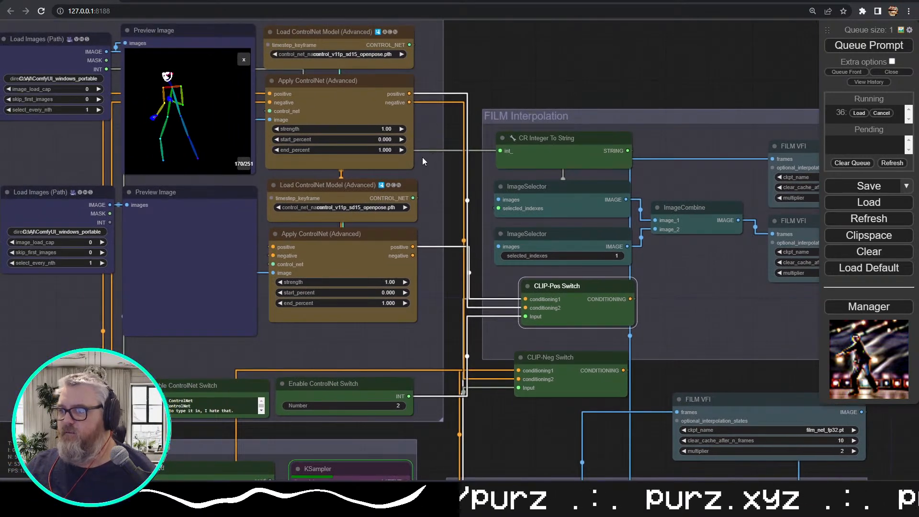
Try to rewire the positive conditioning links between the Apply ControlNet nodes and the CLIP-Pos Switch
click(483, 75)
drag(410, 94, 479, 86)
click(442, 70)
drag(526, 298, 473, 261)
click(482, 275)
click(476, 279)
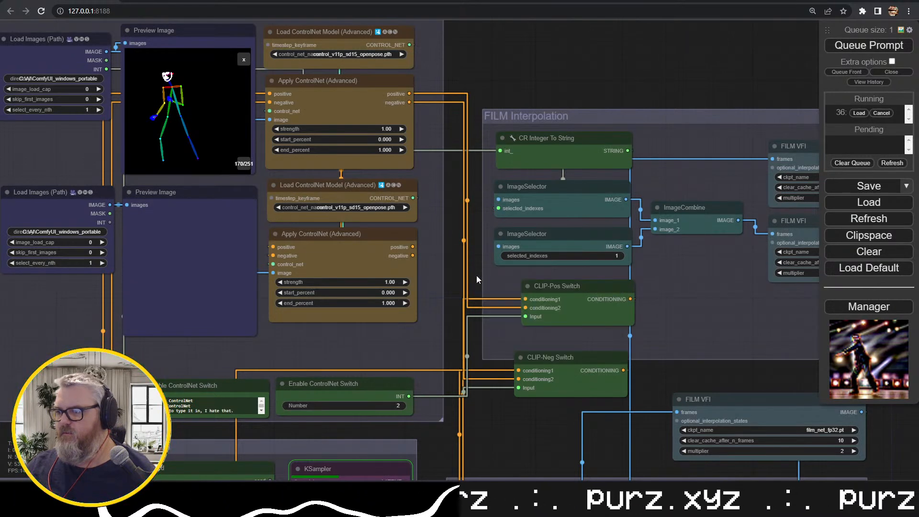
drag(524, 299, 488, 276)
click(474, 292)
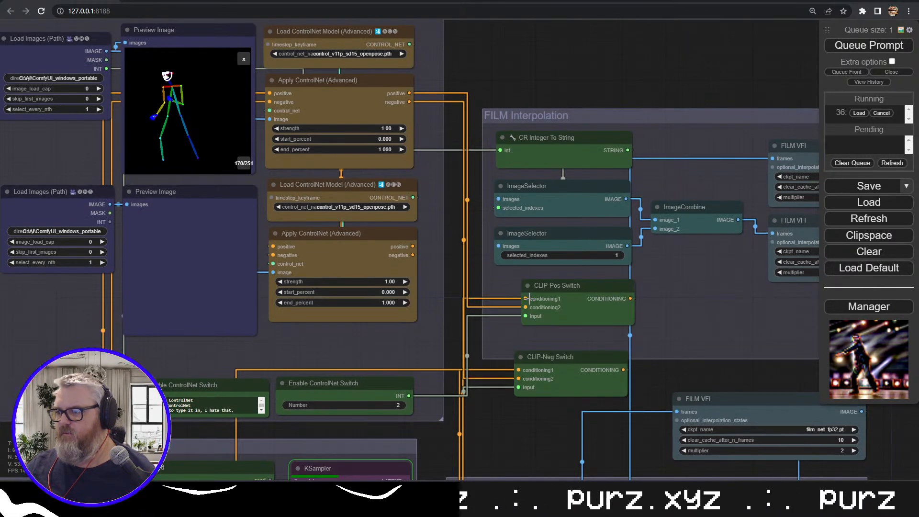
Delete the CLIP-Pos Switch, CLIP-Neg Switch and both Enable ControlNet Switch nodes from the workflow
drag(557, 291, 8, 349)
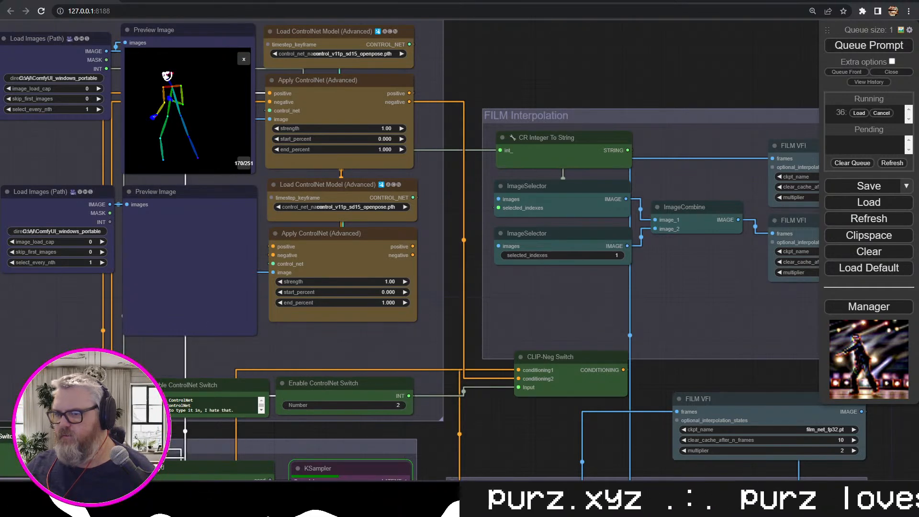
drag(24, 366, 116, 362)
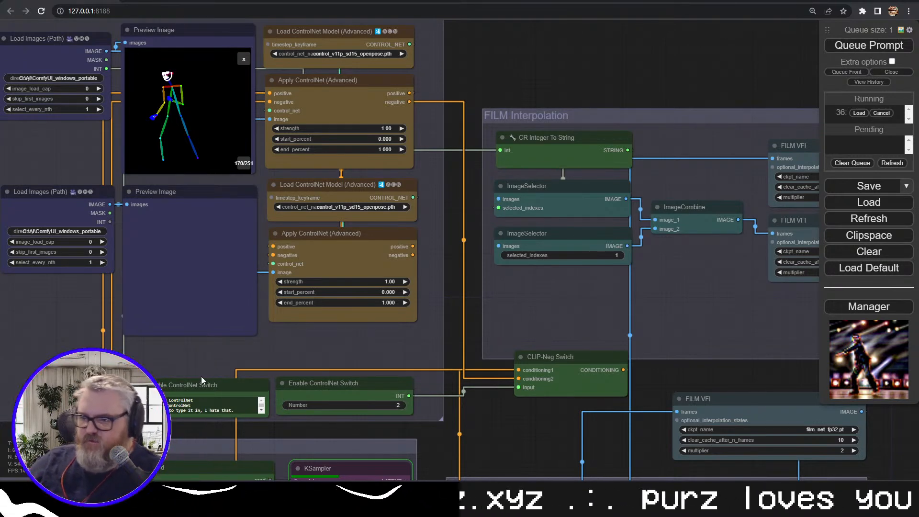
key(Delete)
click(333, 384)
key(Delete)
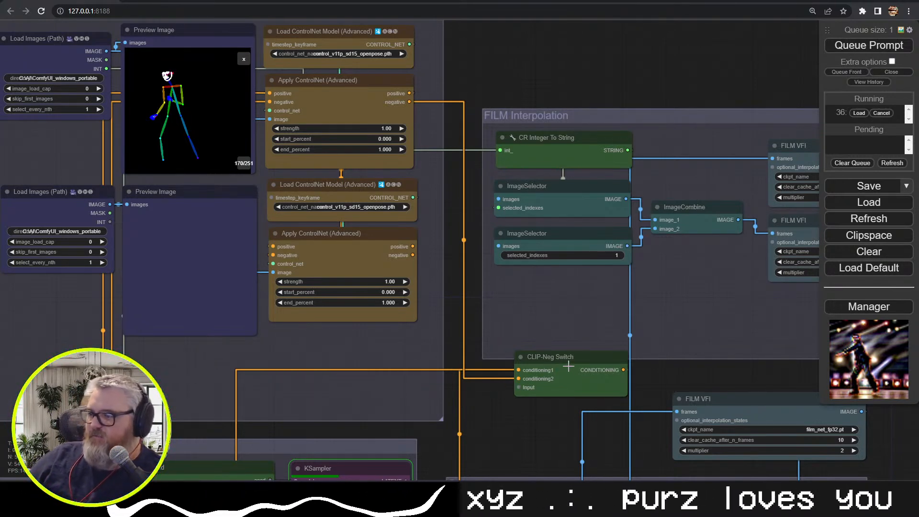
click(552, 356)
key(Delete)
Adjust the positions of the lower Load ControlNet Model and the upper Apply ControlNet nodes in the ControlNet group
drag(460, 311, 573, 367)
scroll(551, 381, down, 1)
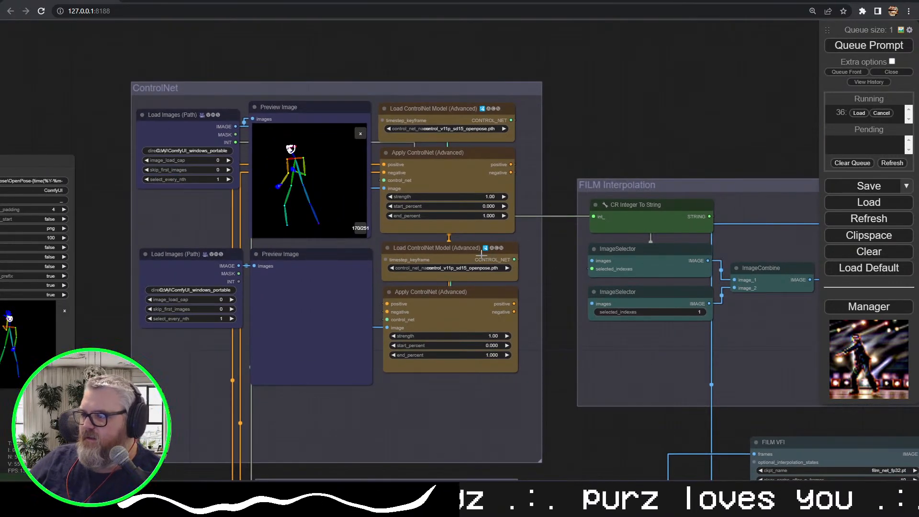
mouse_move(444, 255)
mouse_down()
mouse_move(443, 305)
mouse_move(443, 253)
mouse_move(491, 253)
mouse_move(214, 332)
mouse_move(328, 265)
mouse_move(445, 256)
mouse_up()
drag(431, 153, 457, 166)
Connect the second Apply ControlNet's positive and negative outputs to the KSampler's positive and negative inputs
scroll(553, 399, down, 2)
drag(553, 398, 474, 215)
scroll(450, 276, up, 2)
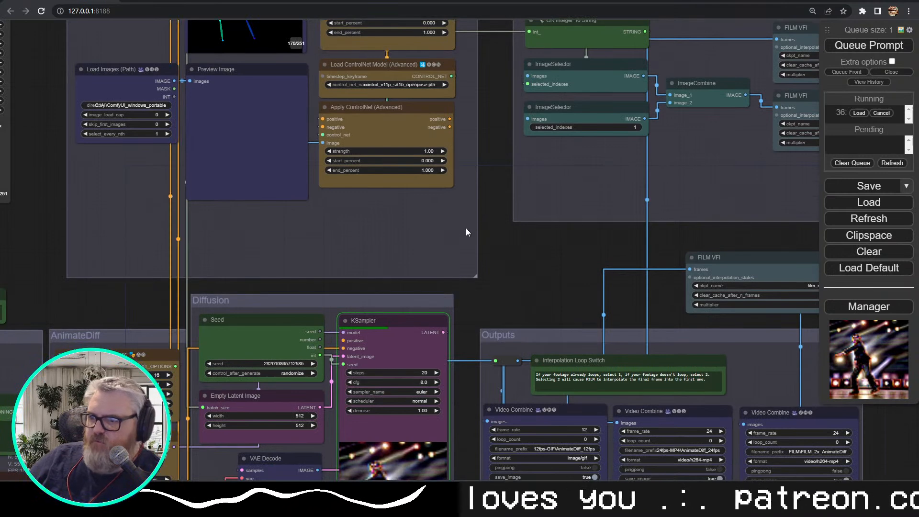
drag(493, 145, 463, 195)
drag(420, 169, 313, 391)
drag(420, 177, 313, 398)
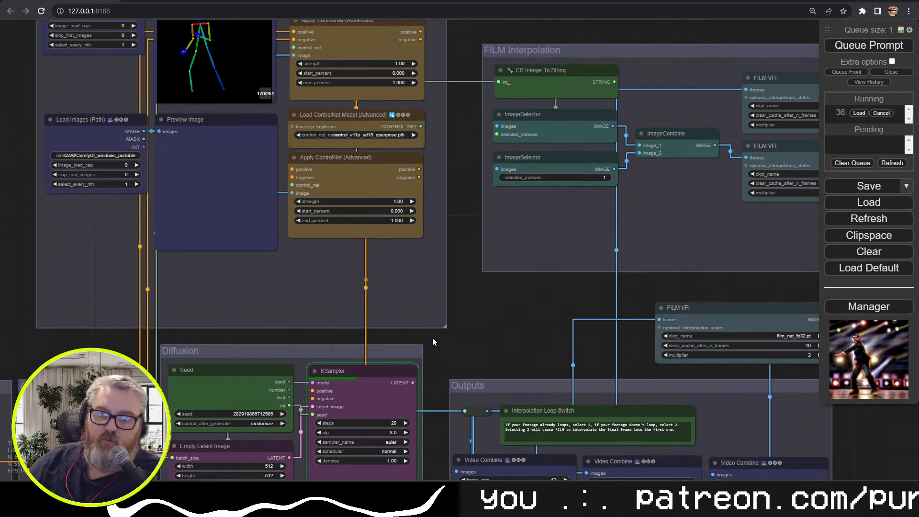
Set the second Load ControlNet Model node to control_v11f1p_sd15_depth.pth
drag(453, 216, 576, 352)
scroll(548, 367, up, 2)
click(479, 257)
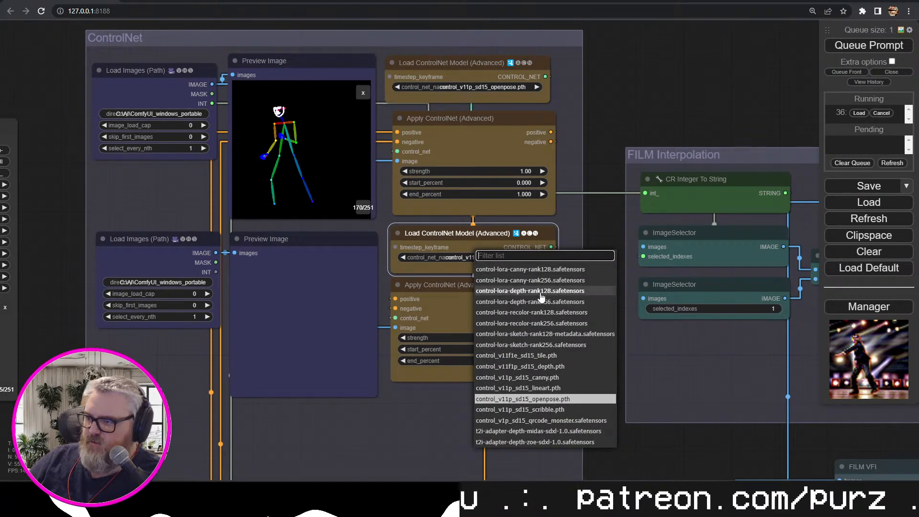
click(531, 369)
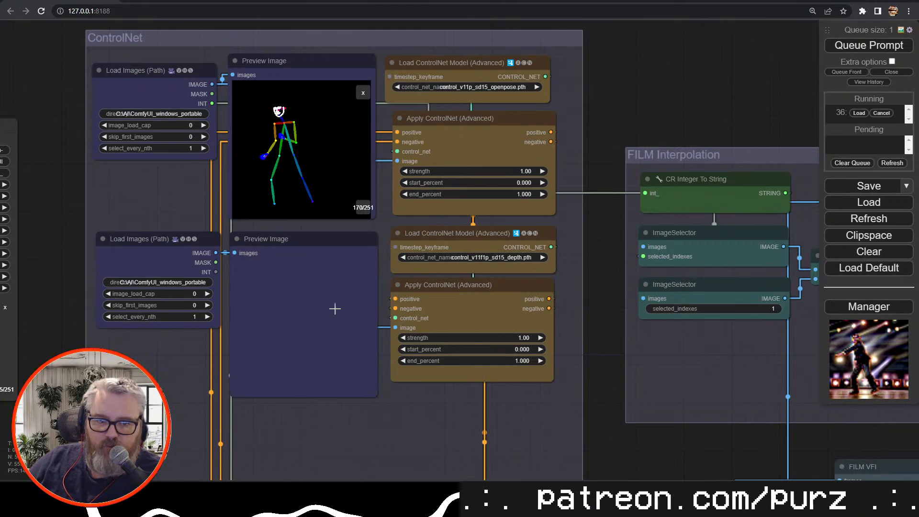
Delete the DWPreprocessor node between the Load Video and Image Save nodes
drag(61, 342, 697, 341)
drag(397, 376, 318, 379)
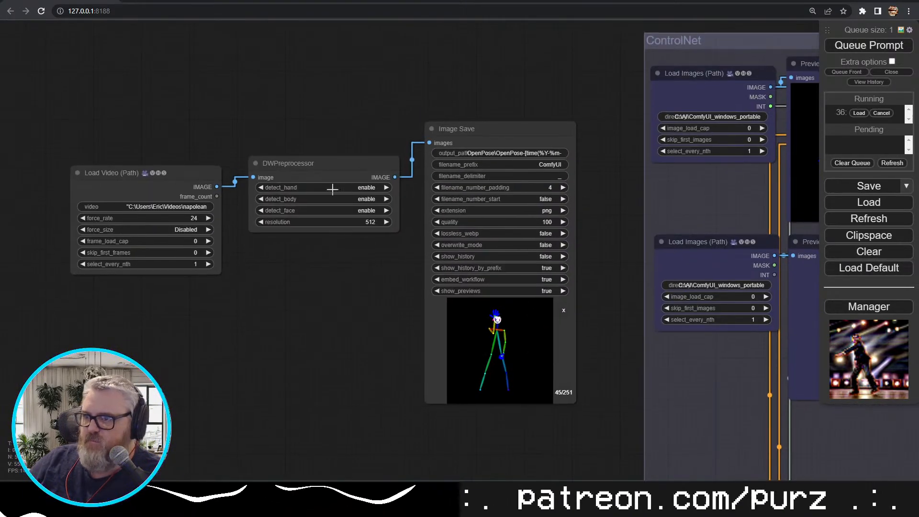
click(296, 175)
key(Delete)
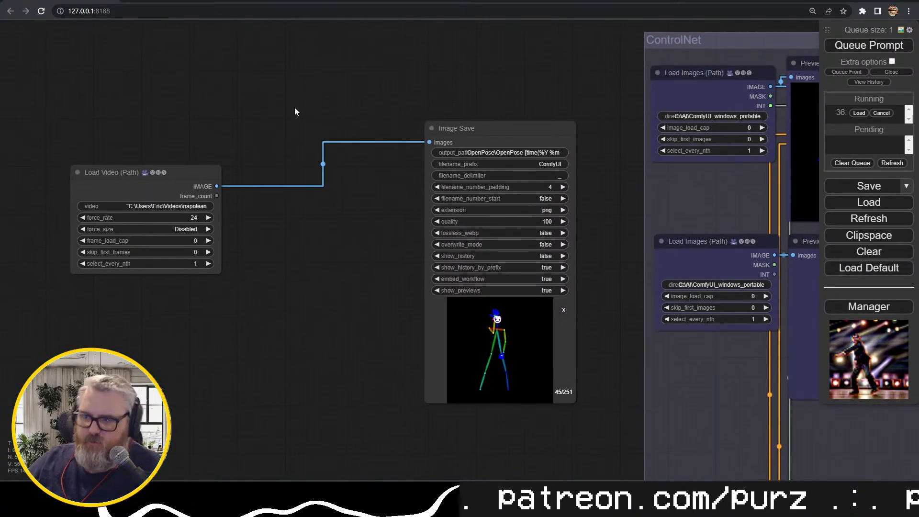
Add a MiDaS-DepthMapPreprocessor node and wire it between the Load Video and Image Save nodes
double_click(286, 92)
text(dept)
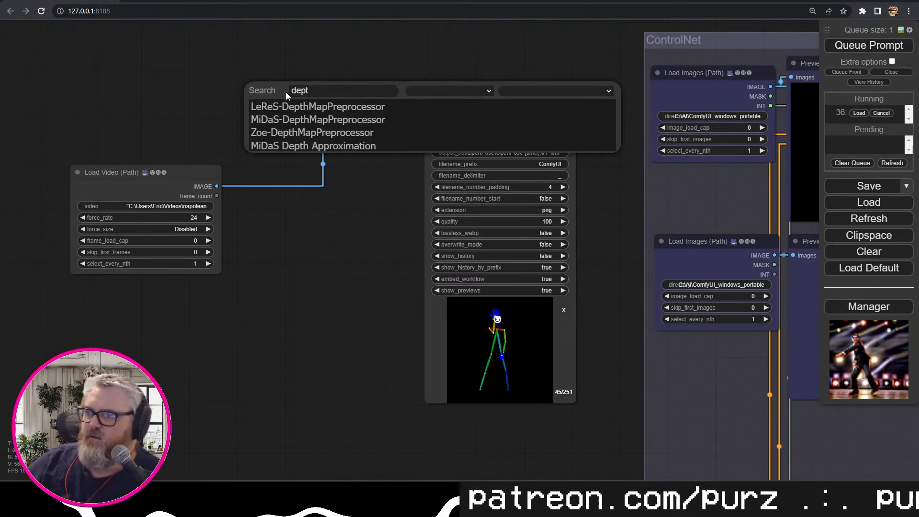
click(299, 120)
drag(348, 87, 307, 73)
drag(427, 141, 292, 99)
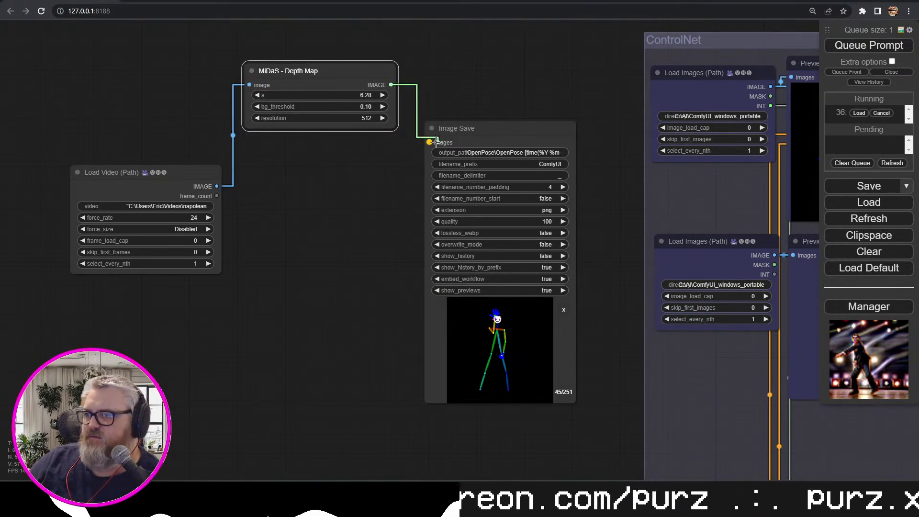
Replace both OpenPose parts of the Image Save output_path with Depth, and move the MiDaS node down between its neighbours
click(479, 154)
key(Home)
key(Delete)
key(Delete)
key(Delete)
key(Delete)
key(Delete)
key(Delete)
key(Delete)
key(Delete)
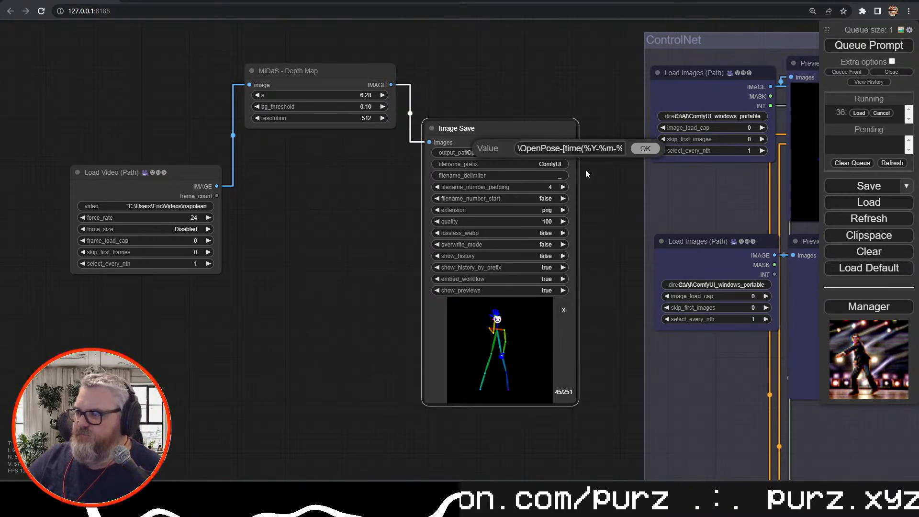
text(Depth)
key(shift+Right)
key(shift+Right)
key(shift+Right)
key(shift+Right)
key(shift+Right)
key(shift+Right)
key(shift+Right)
key(shift+Right)
text(pth)
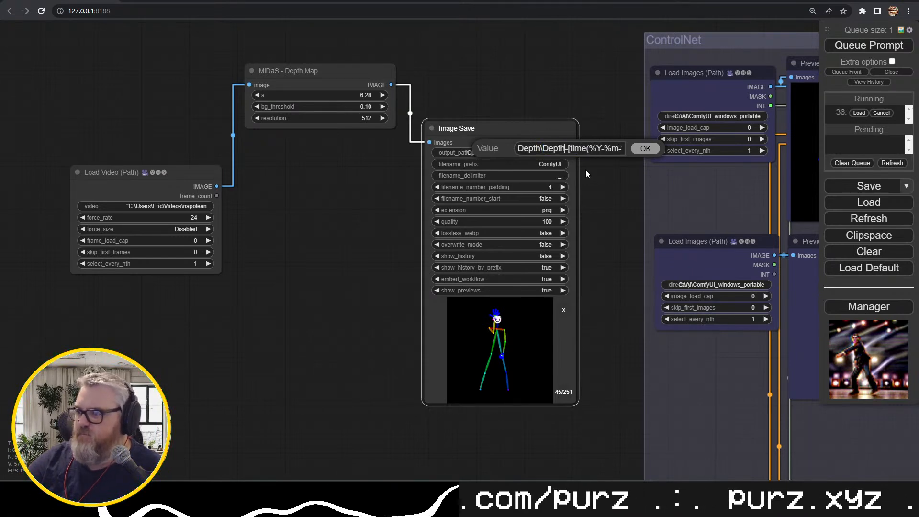
click(638, 149)
click(601, 228)
drag(299, 83, 301, 124)
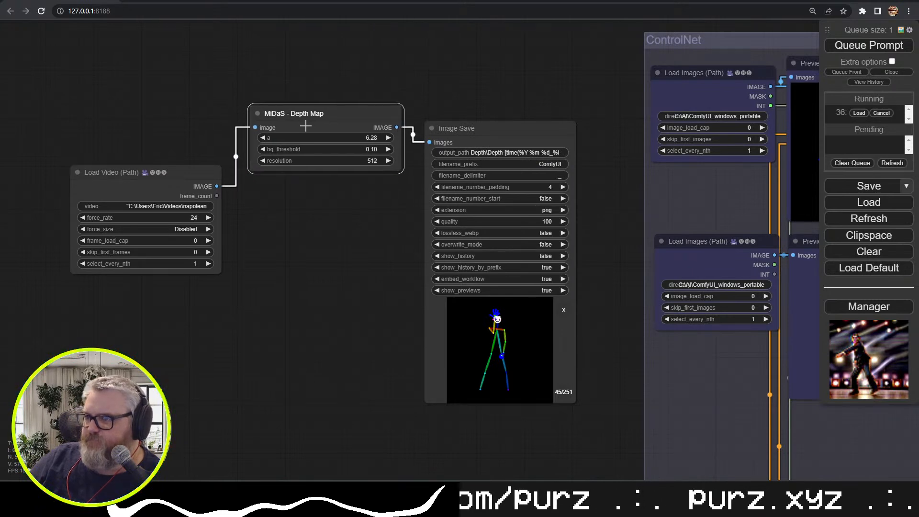
Shrink the ControlNet group frame so it fits closely around its nodes
drag(338, 234, 132, 240)
scroll(180, 277, down, 2)
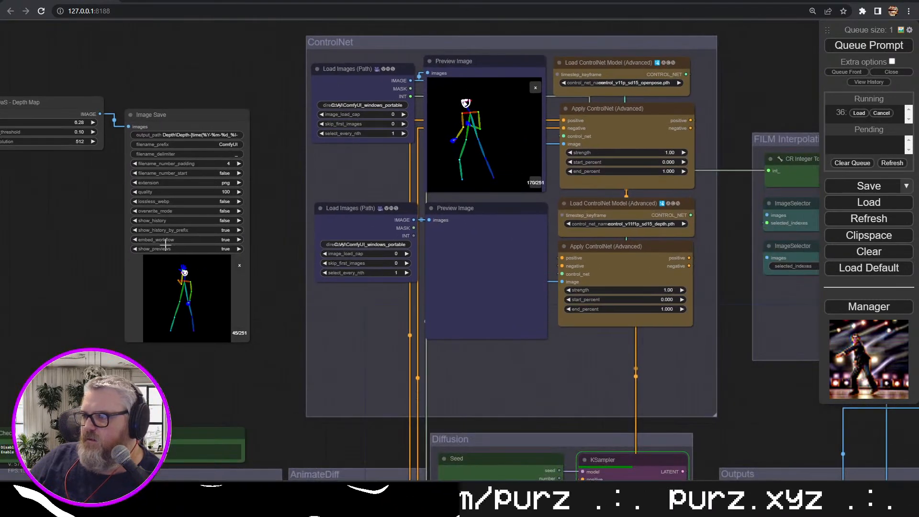
drag(716, 412, 705, 352)
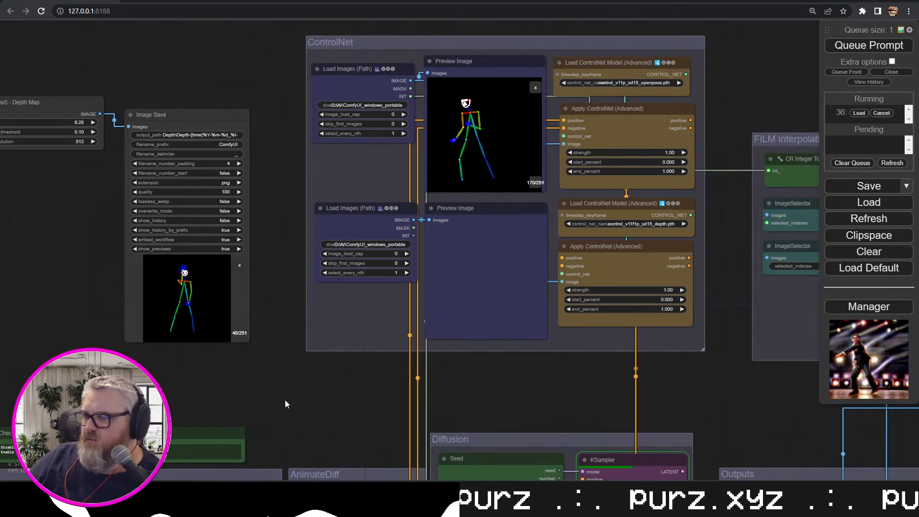
Move the MiDaS - Depth Map node down so it sits between the Load Video and Image Save nodes
drag(254, 390, 458, 420)
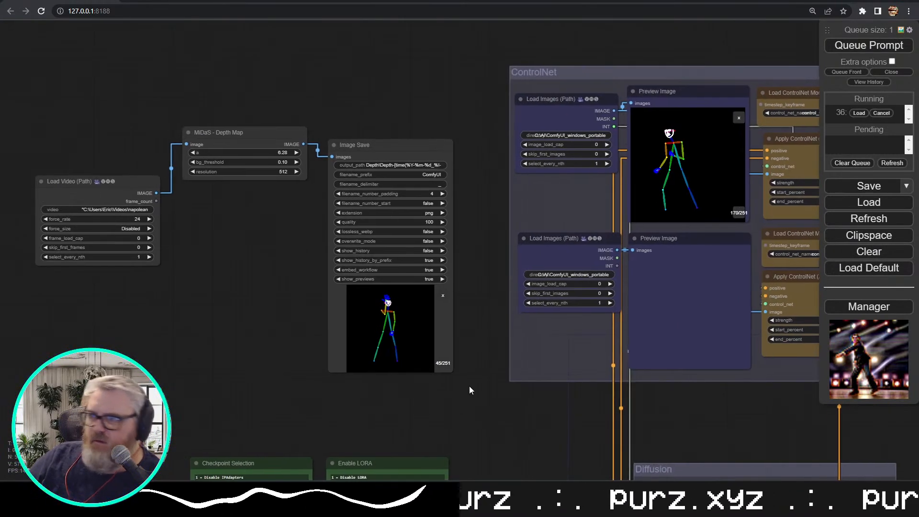
drag(471, 326, 456, 356)
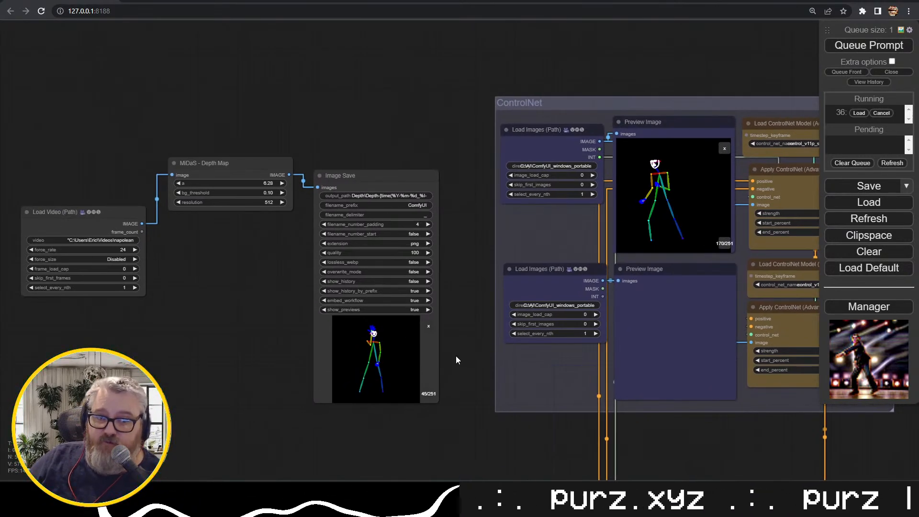
drag(233, 163, 228, 236)
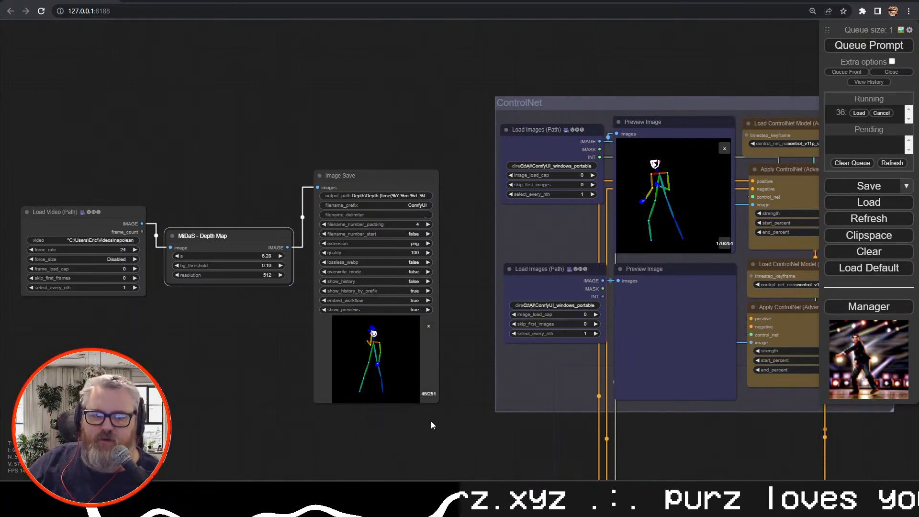
Examine the ControlNet and FILM Interpolation groups and return to the depth map nodes
drag(286, 376, 242, 377)
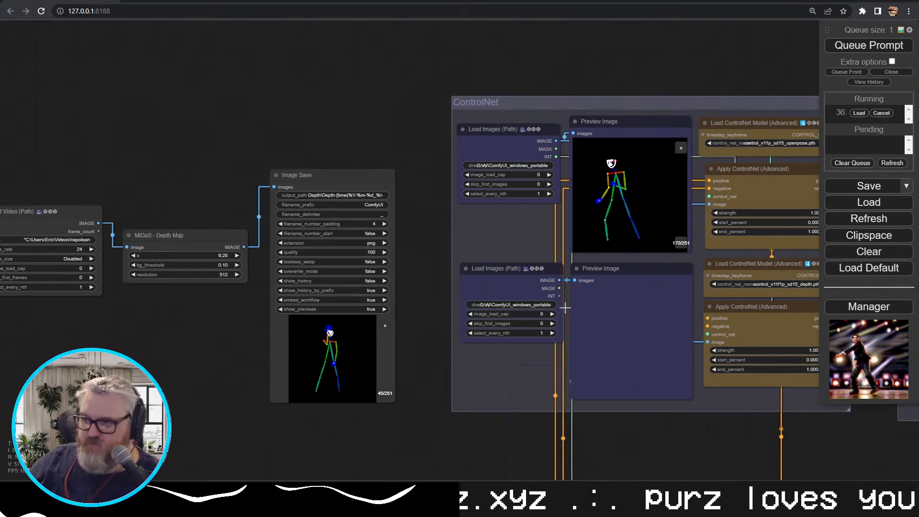
drag(513, 445, 370, 420)
drag(552, 419, 429, 387)
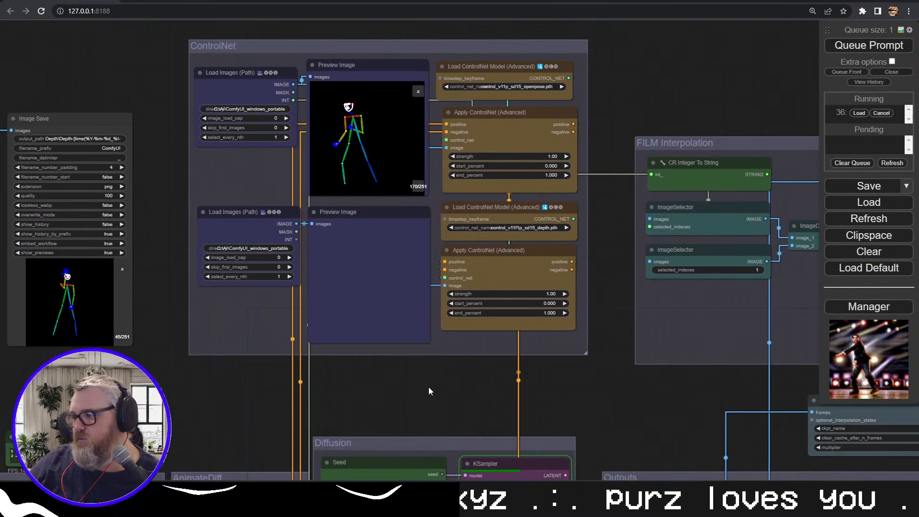
scroll(599, 400, down, 3)
drag(599, 400, 361, 369)
scroll(469, 392, up, 5)
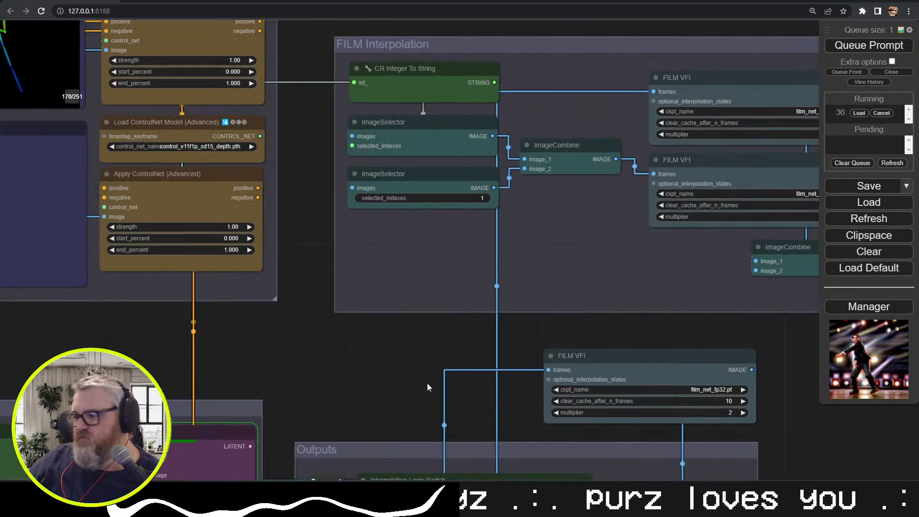
drag(413, 387, 522, 159)
drag(441, 206, 631, 411)
drag(417, 334, 455, 441)
drag(204, 308, 528, 300)
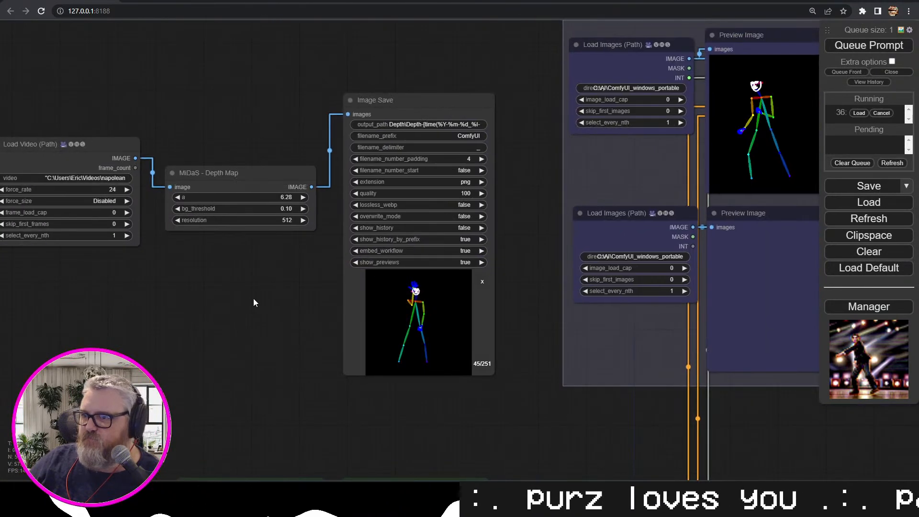
drag(201, 282, 254, 273)
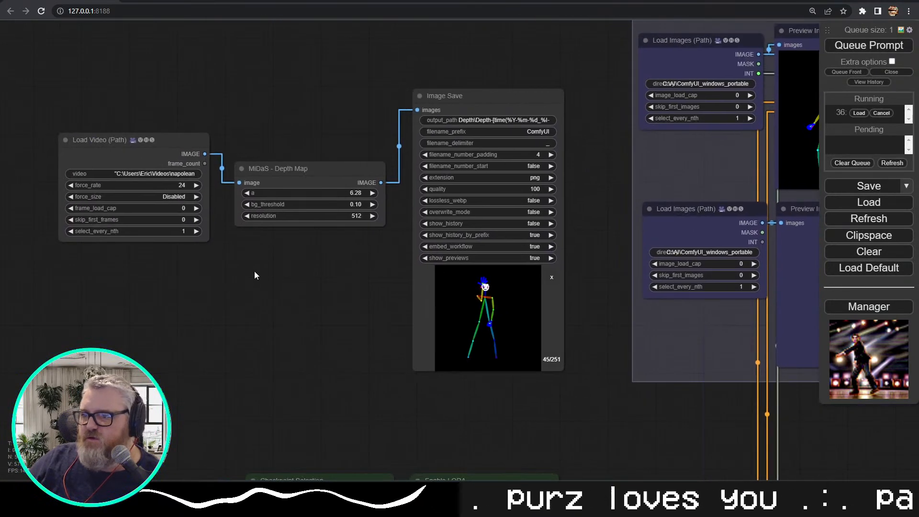
Collapse the enlarged Image Save preview to its thumbnail grid and add a MiDaS Depth Approximation node below MiDaS - Depth Map
click(551, 281)
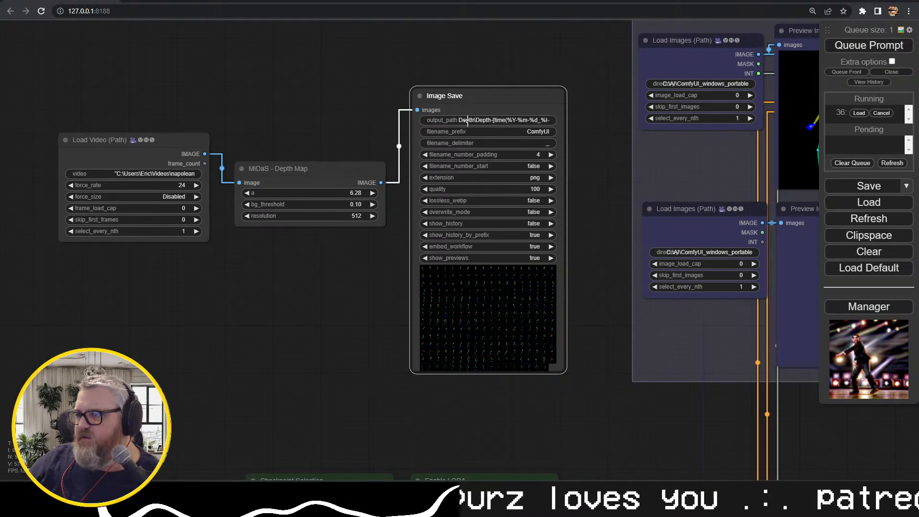
double_click(246, 279)
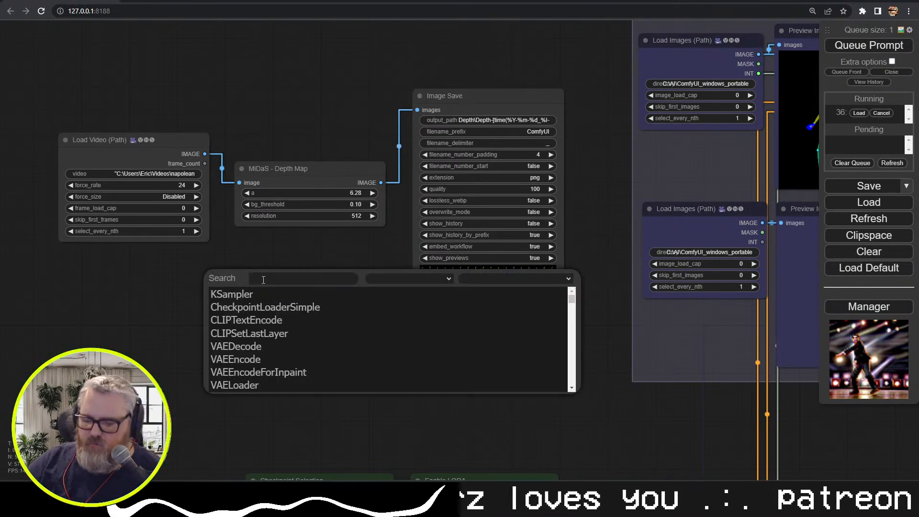
text(mid)
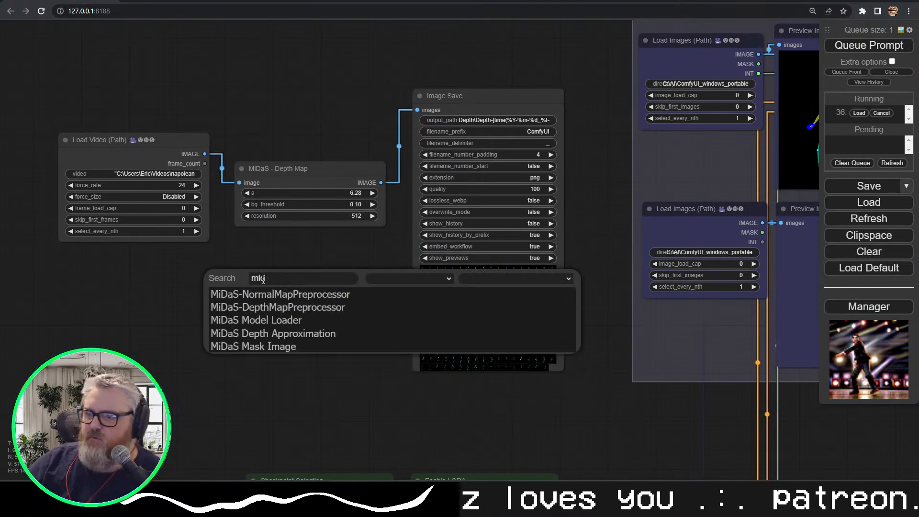
click(281, 333)
Add a MiDaS Model Loader node feeding the midas_model input of MiDaS Depth Approximation
drag(239, 304, 97, 337)
click(193, 367)
click(148, 362)
click(160, 366)
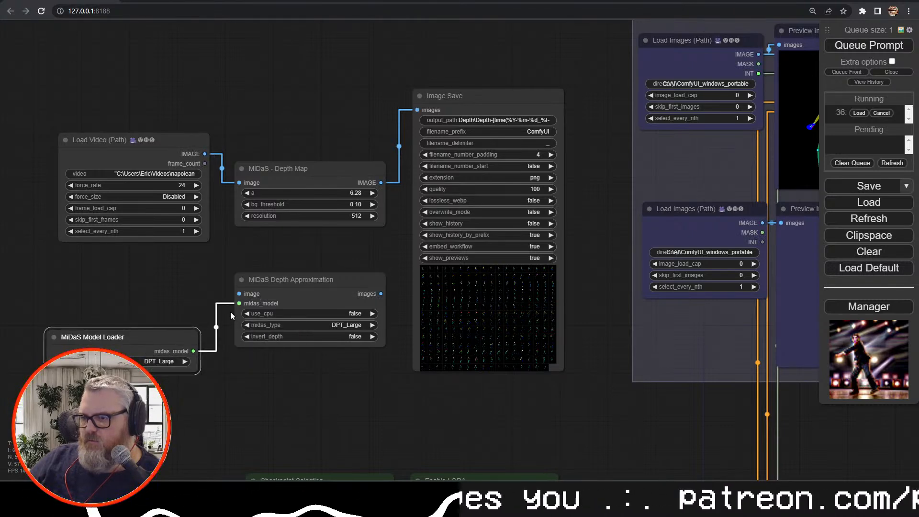
Connect MiDaS Depth Approximation between Load Video and Image Save, and delete the old MiDaS - Depth Map node
drag(378, 294, 417, 110)
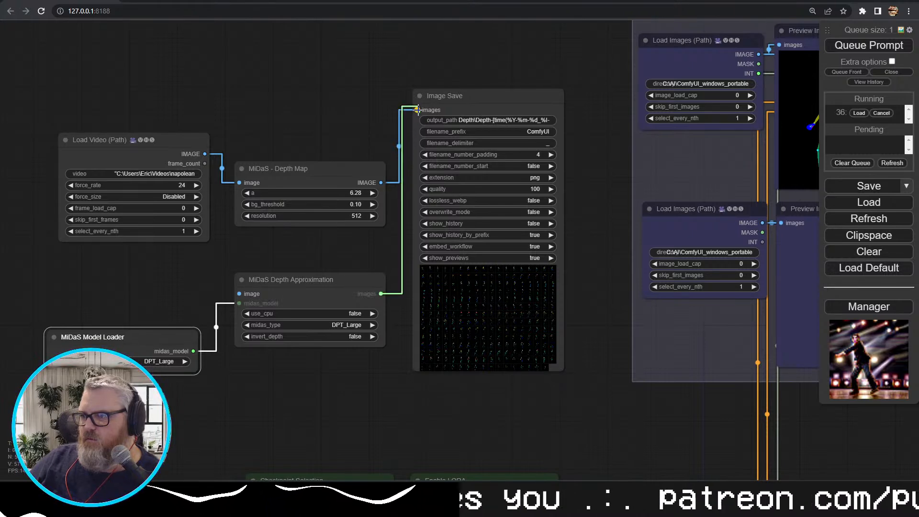
drag(245, 293, 205, 154)
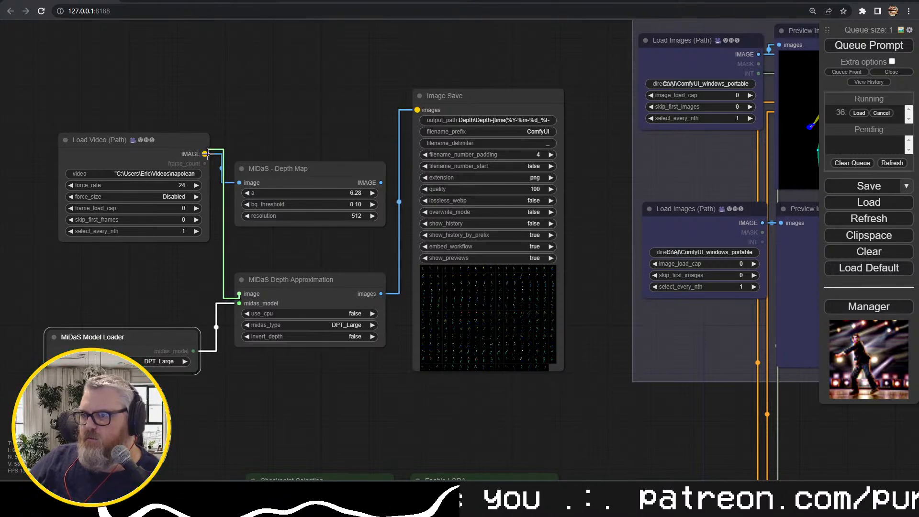
click(285, 178)
key(Delete)
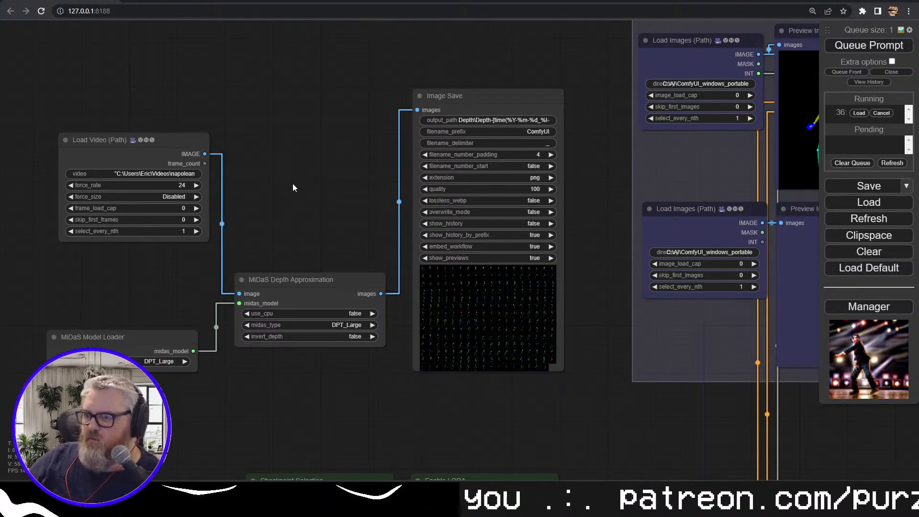
Arrange the depth nodes compactly, with Load Video, MiDaS Depth Approximation and Image Save in a row and the Model Loader below Load Video
drag(303, 294, 310, 160)
drag(110, 338, 121, 259)
drag(324, 150, 319, 147)
drag(446, 98, 426, 146)
click(314, 379)
scroll(289, 347, down, 1)
drag(304, 337, 406, 326)
scroll(321, 310, up, 7)
scroll(410, 353, down, 2)
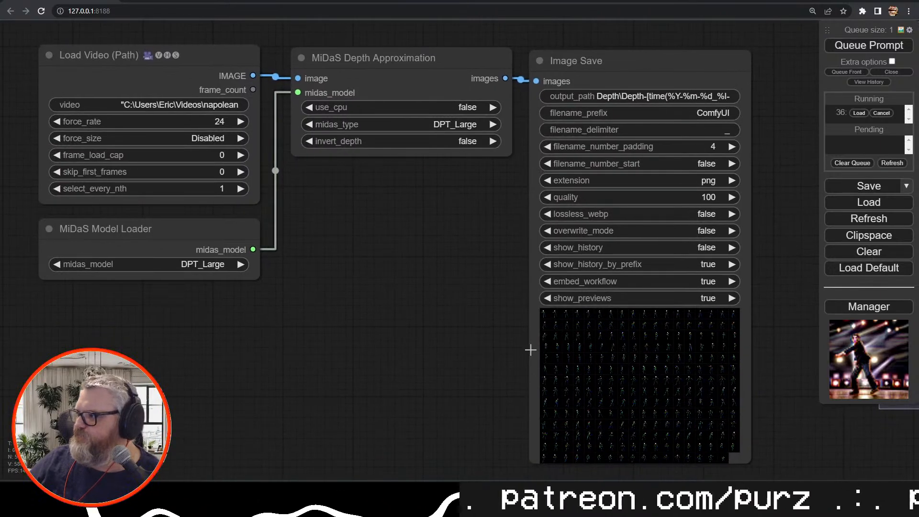
Examine how the ControlNet group feeds the KSampler and how the Diffusion group leads into the Outputs group
scroll(530, 350, down, 6)
drag(702, 400, 451, 296)
scroll(357, 298, down, 3)
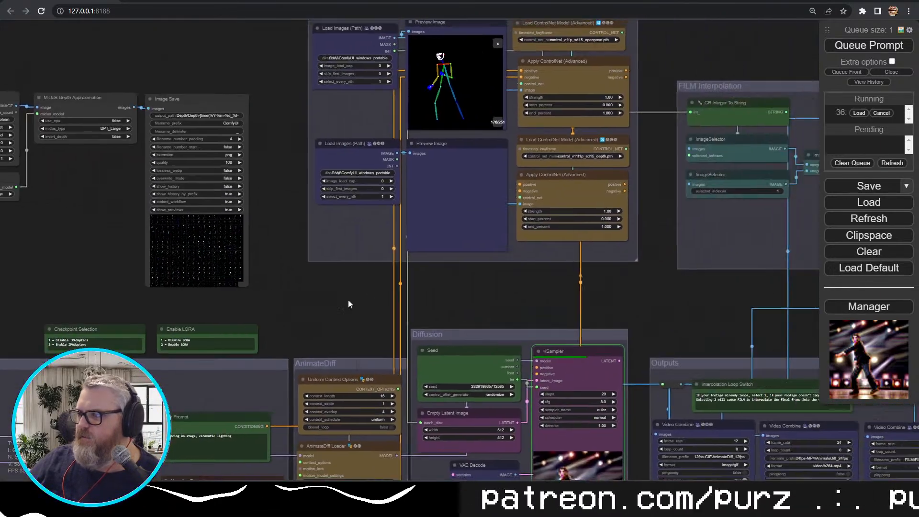
scroll(430, 203, up, 2)
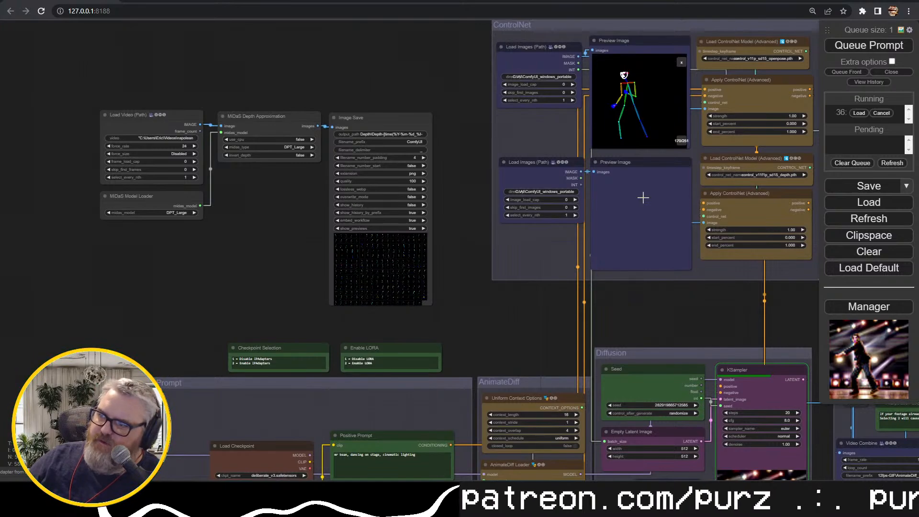
drag(736, 248, 584, 301)
drag(417, 375, 195, 413)
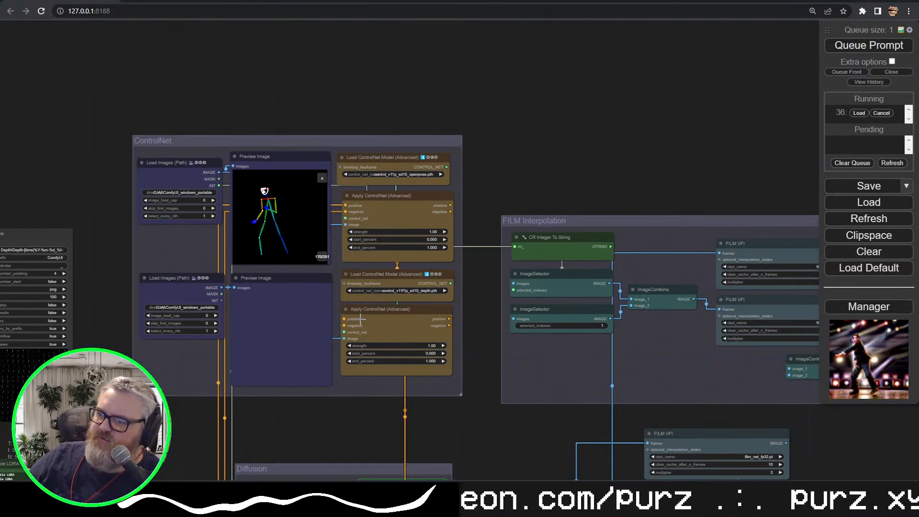
drag(461, 414, 416, 261)
click(376, 165)
drag(229, 443, 257, 352)
click(375, 259)
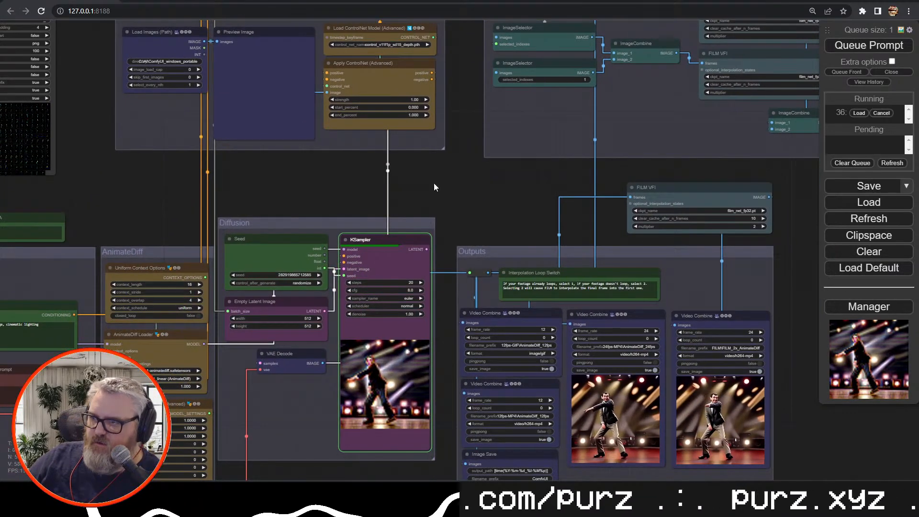
drag(458, 226, 506, 392)
drag(211, 340, 135, 399)
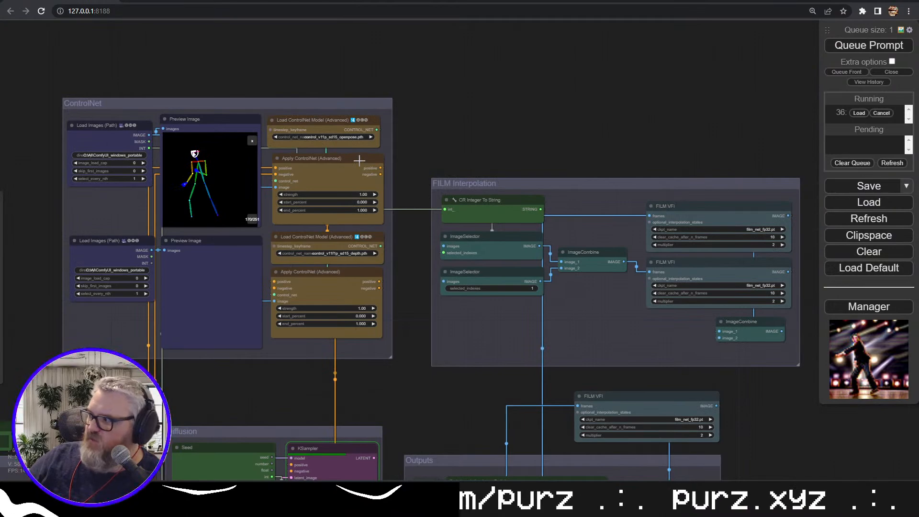
drag(398, 352, 411, 86)
click(352, 206)
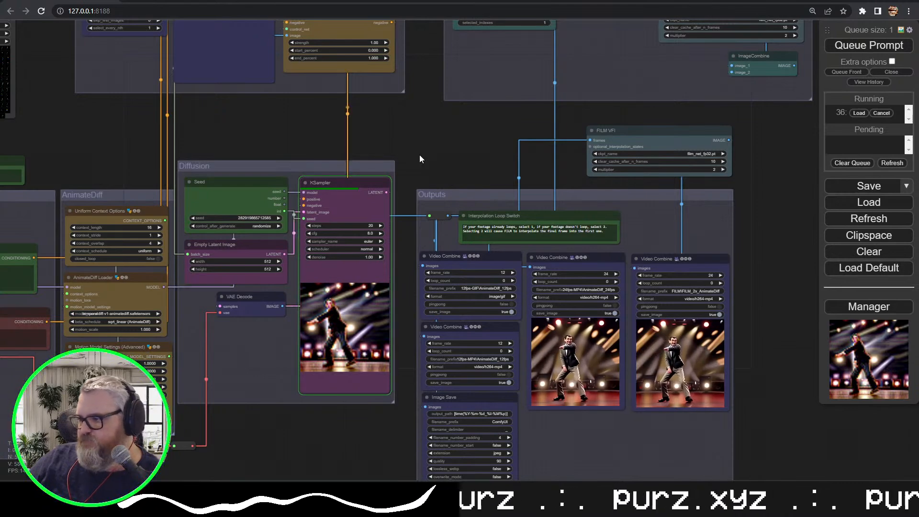
Examine the IPAdapter image nodes and the Loaders / IPA / Prompt group
drag(417, 157, 676, 255)
drag(510, 202, 567, 120)
scroll(675, 225, down, 5)
drag(209, 143, 366, 133)
drag(308, 357, 338, 343)
scroll(335, 343, up, 5)
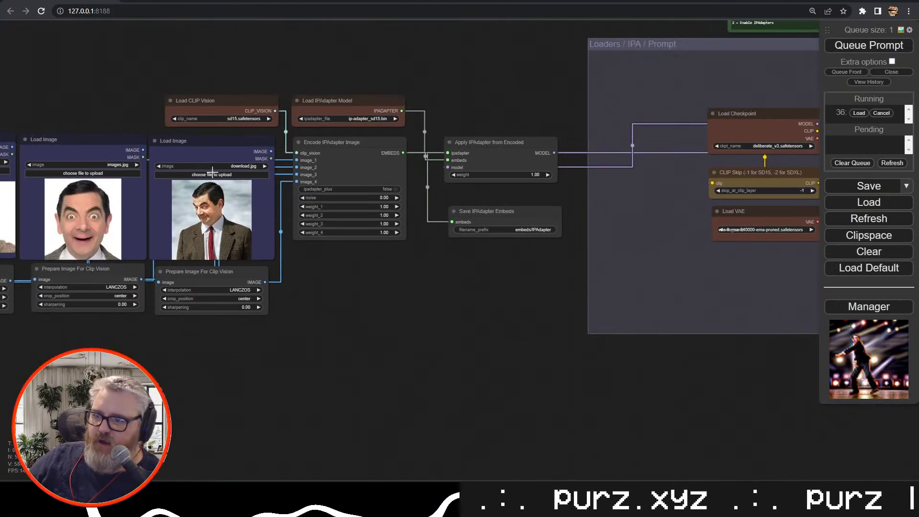
drag(404, 280, 9, 353)
drag(510, 331, 338, 352)
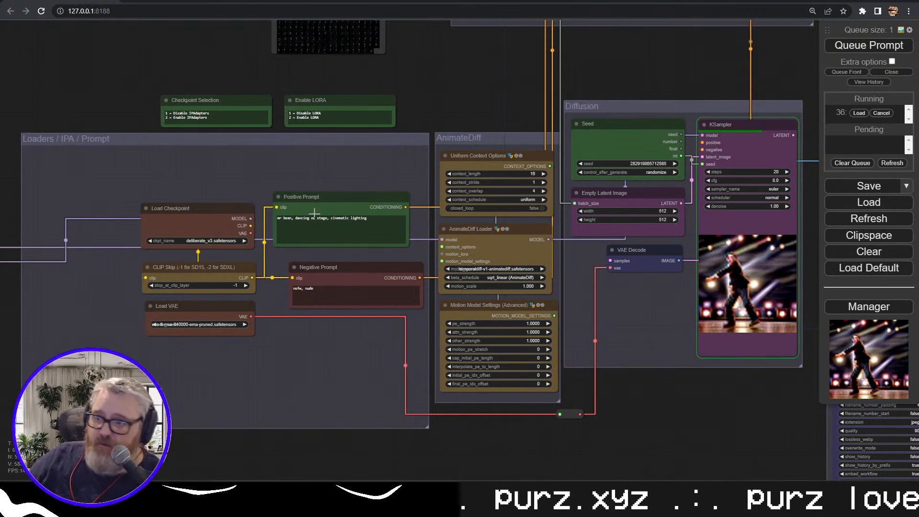
Reposition the Positive Prompt, Negative Prompt, CLIP Skip and Load VAE nodes slightly within the Loaders / IPA / Prompt group
drag(319, 208, 334, 215)
drag(346, 269, 343, 269)
drag(194, 278, 195, 275)
drag(201, 310, 197, 311)
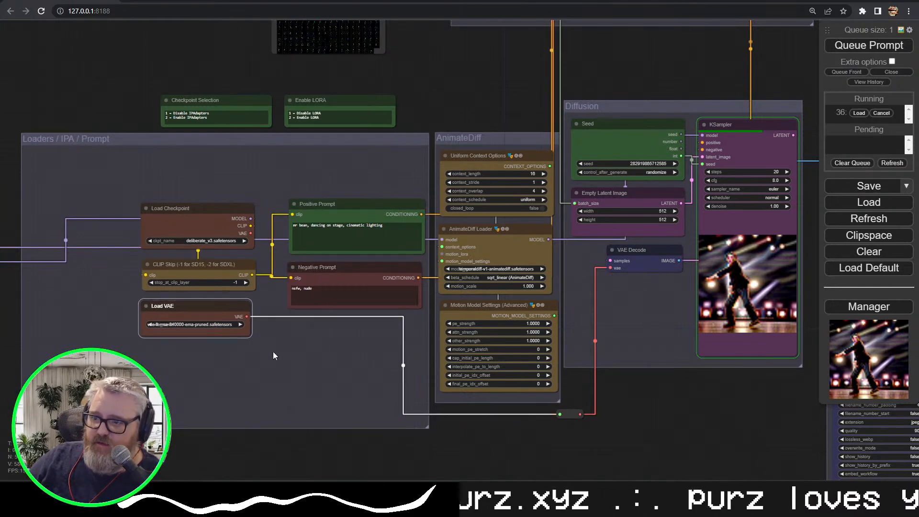
Review the AnimateDiff, Diffusion, ControlNet and Outputs groups, ending on the Seed node beside the KSampler
drag(700, 403, 410, 411)
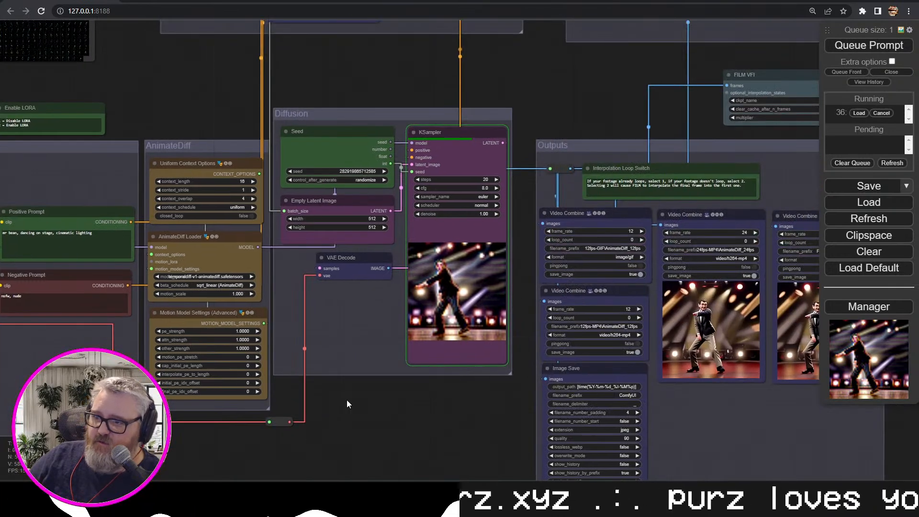
drag(346, 401, 505, 406)
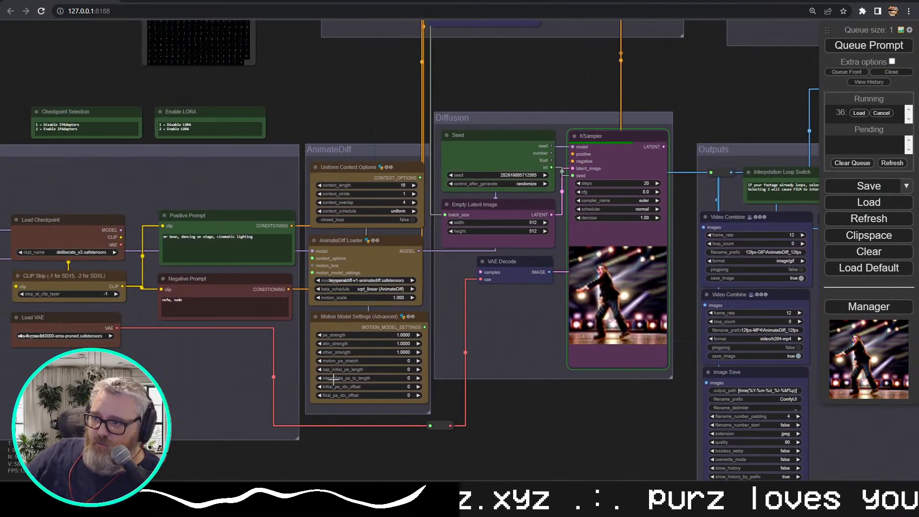
drag(348, 114, 304, 126)
drag(258, 83, 188, 259)
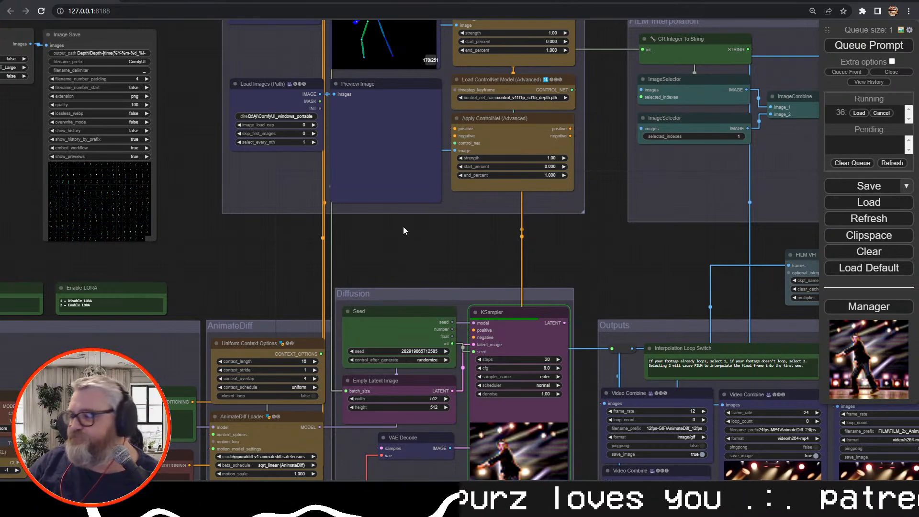
scroll(410, 239, up, 3)
drag(413, 263, 397, 185)
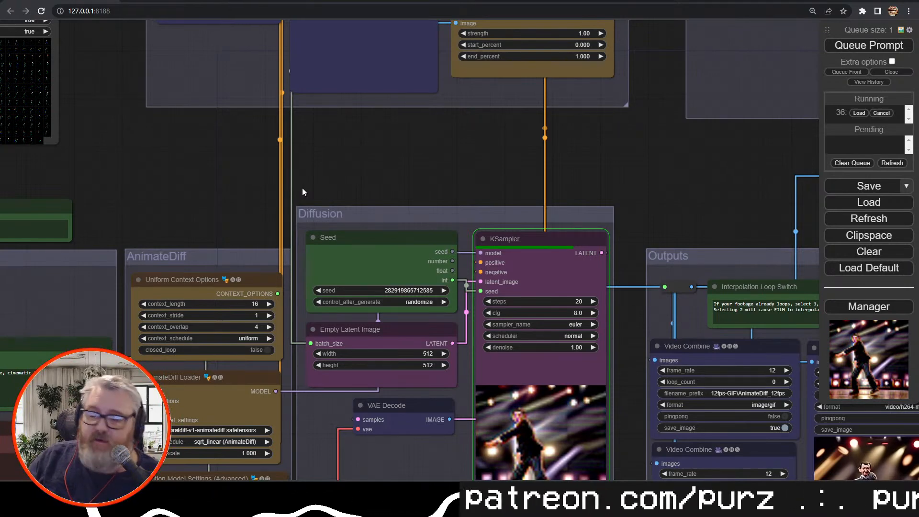
drag(383, 161, 506, 157)
scroll(513, 178, down, 3)
drag(702, 176, 410, 102)
scroll(381, 157, up, 3)
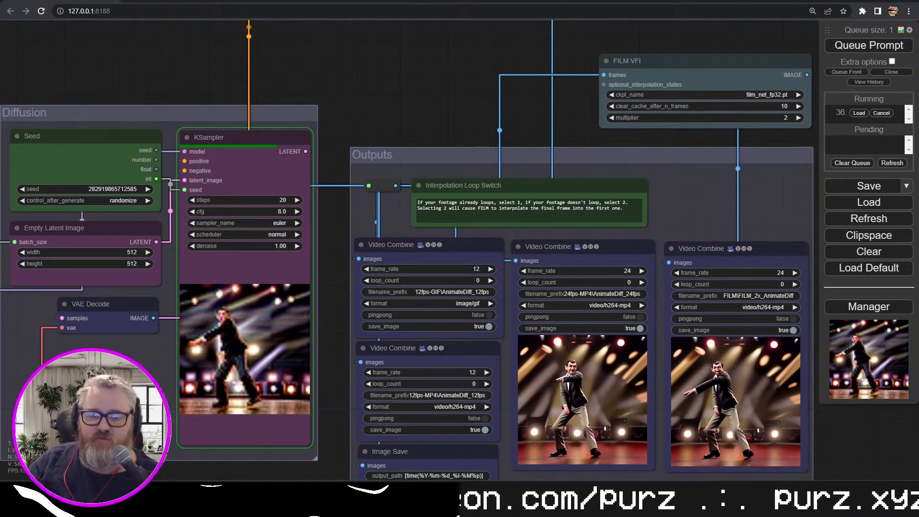
scroll(388, 115, down, 2)
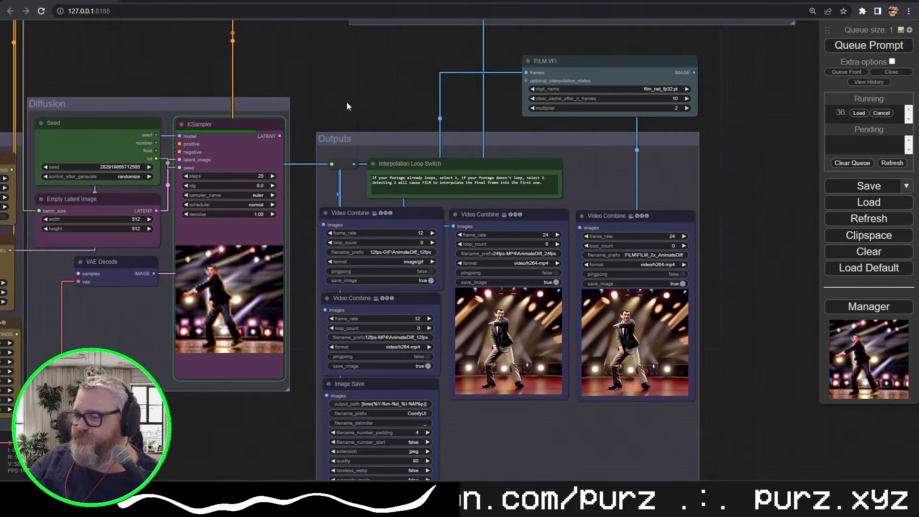
drag(334, 110, 417, 79)
scroll(355, 91, up, 3)
drag(249, 40, 388, 44)
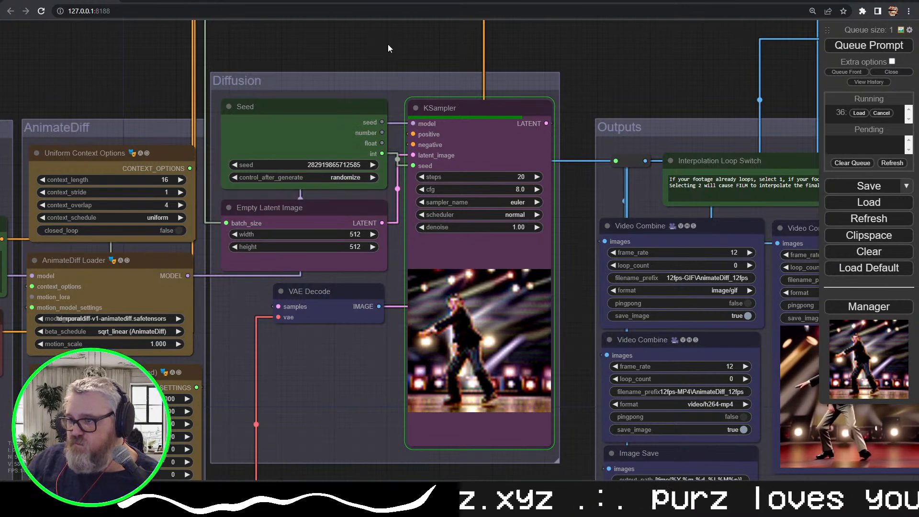
click(333, 122)
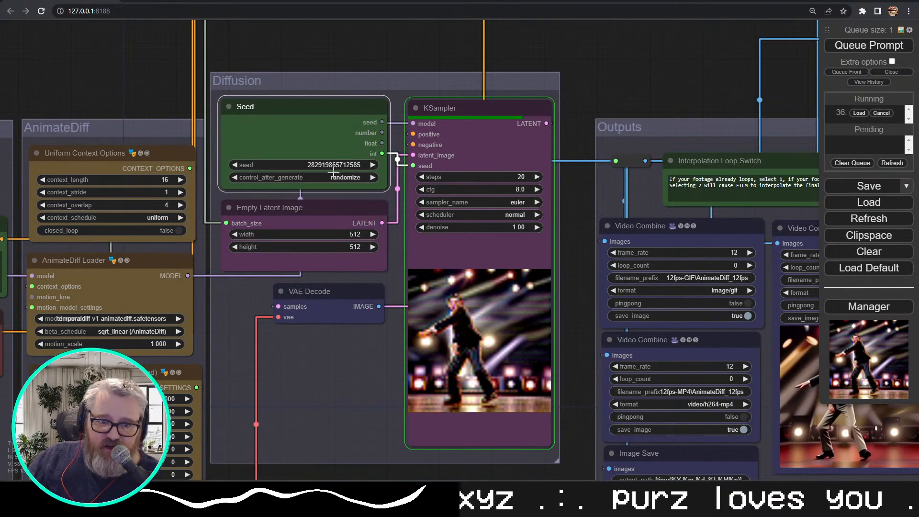
Review the Seed node, the ControlNet group and the Outputs group, and check the sampling progress in the Command Prompt window
drag(384, 56, 350, 268)
scroll(364, 237, up, 4)
scroll(373, 226, down, 3)
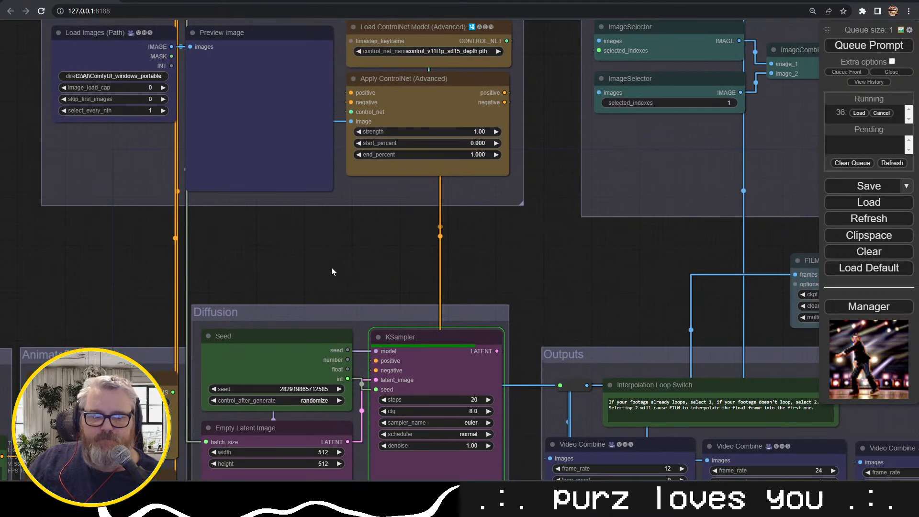
click(310, 362)
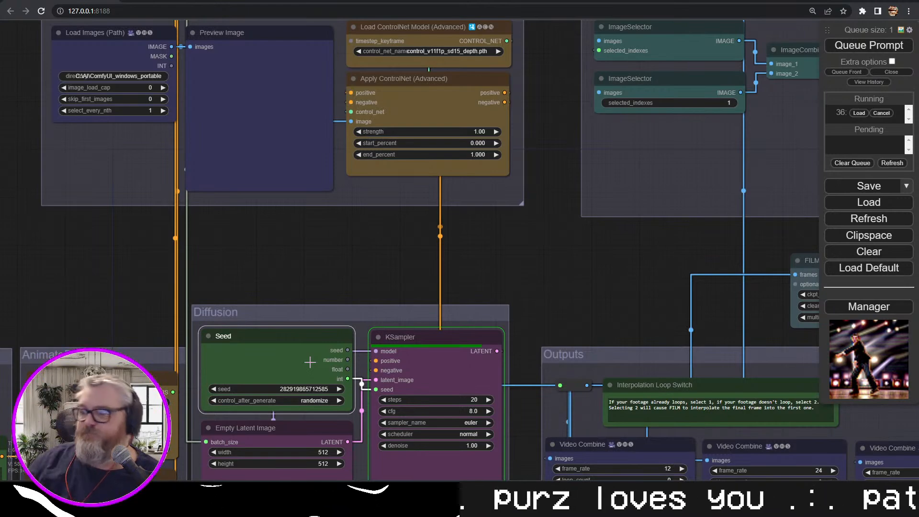
drag(541, 305, 272, 202)
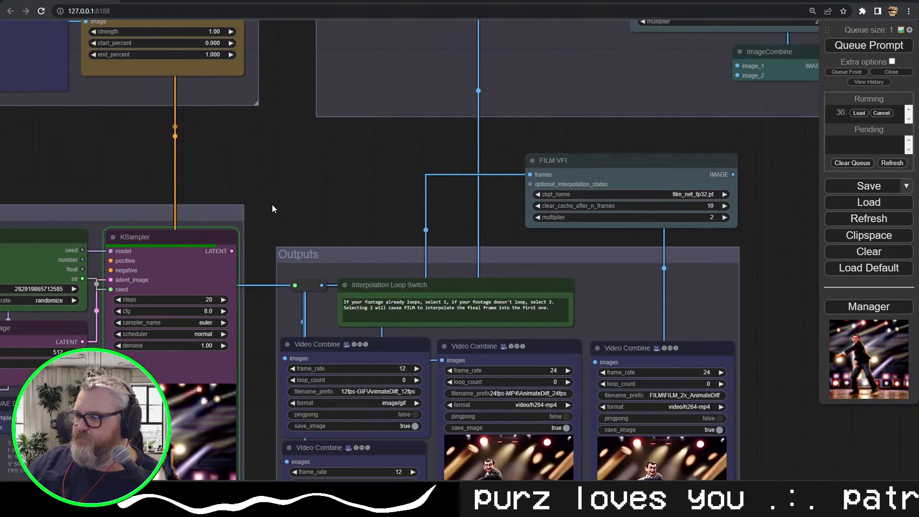
drag(332, 217, 511, 51)
click(143, 492)
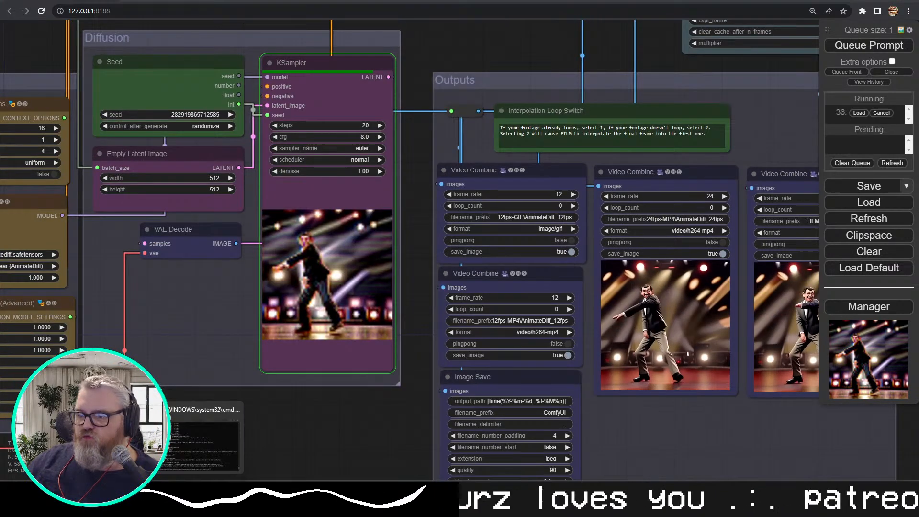
click(98, 440)
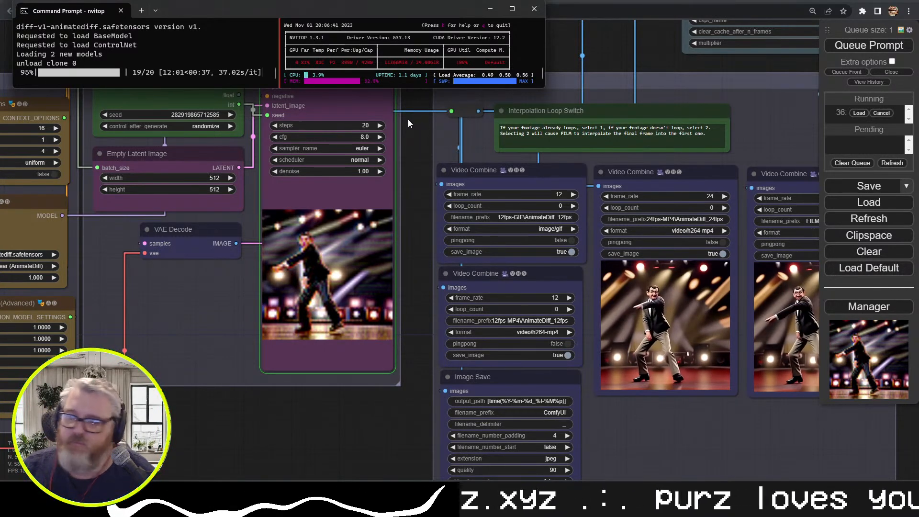
Examine the 24fps and FILM Video Combine previews in the Outputs group and check the render progress in the Command Prompt window
drag(384, 439, 62, 404)
scroll(565, 380, up, 4)
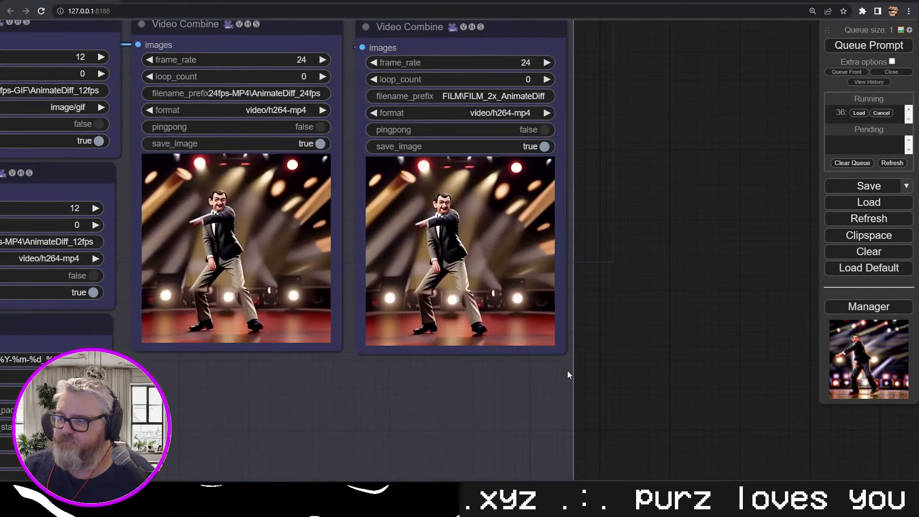
drag(564, 377, 680, 387)
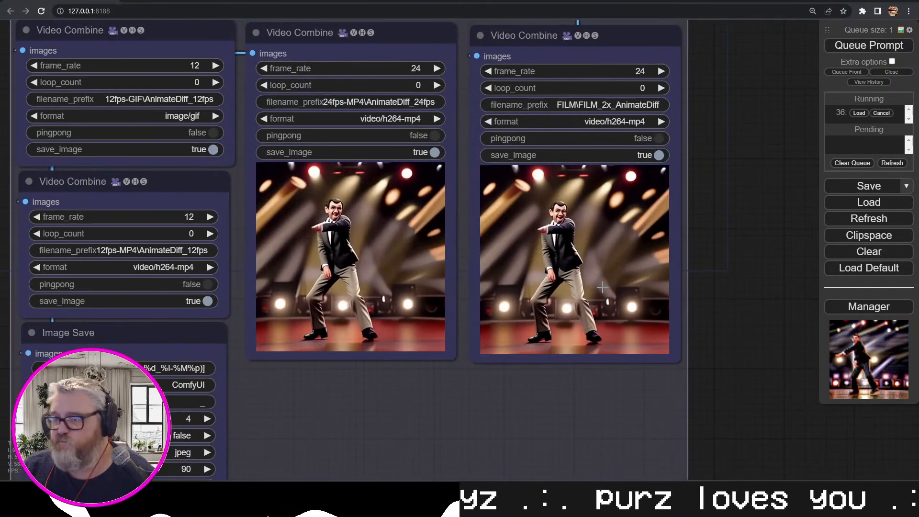
scroll(604, 287, down, 5)
drag(136, 353, 260, 427)
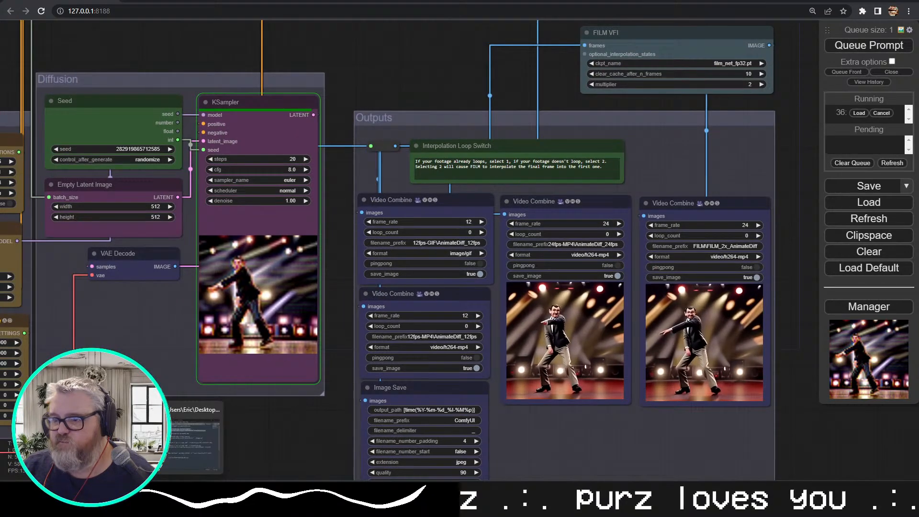
mouse_move(191, 496)
click(199, 443)
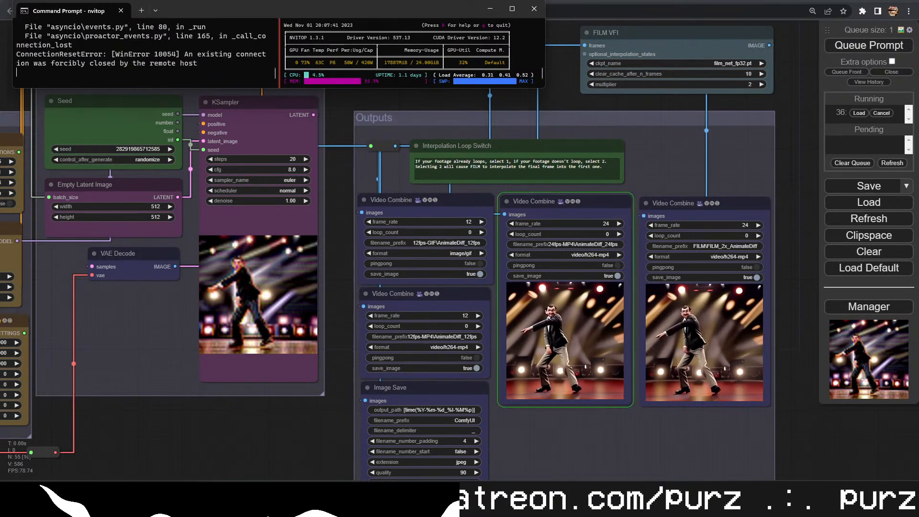
Inspect the 24fps AnimateDiff video preview closely and compare it with the FILM preview and the Image Save node
drag(810, 450, 584, 418)
scroll(556, 416, up, 4)
drag(614, 367, 886, 413)
scroll(646, 384, up, 4)
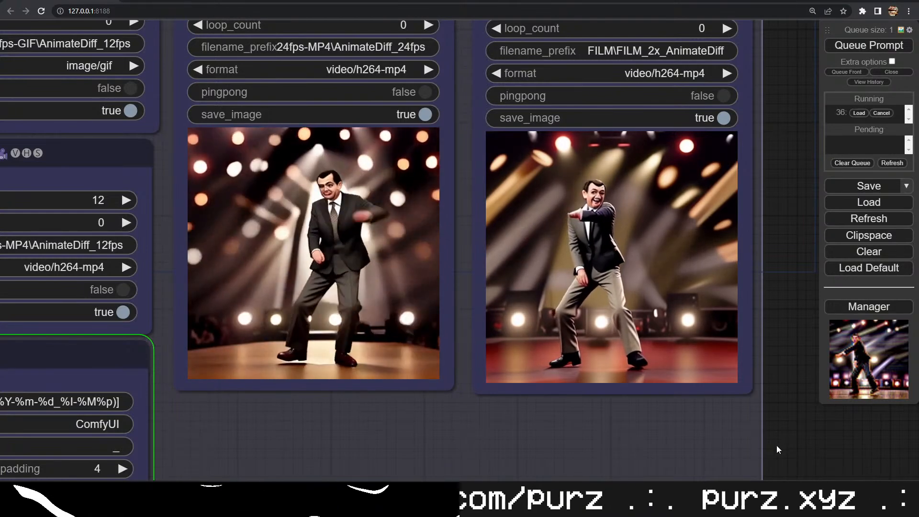
scroll(776, 445, down, 3)
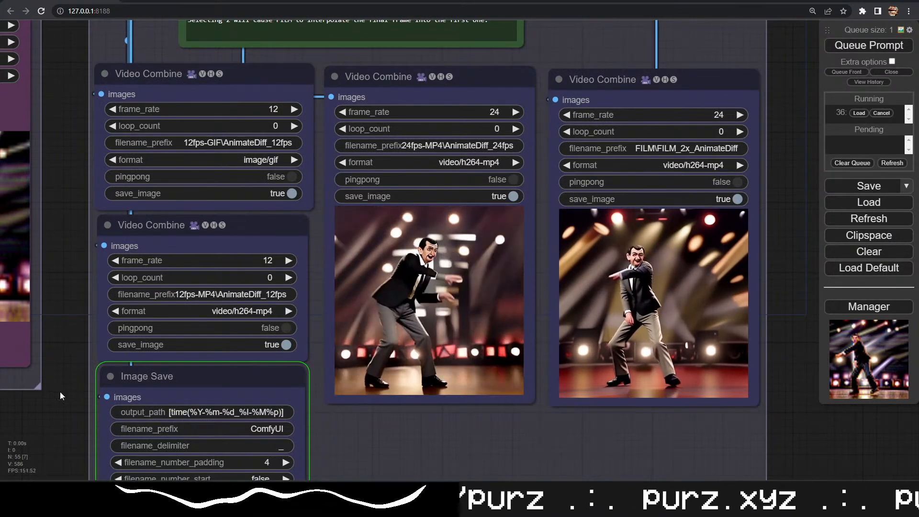
scroll(58, 392, down, 5)
drag(40, 424, 259, 358)
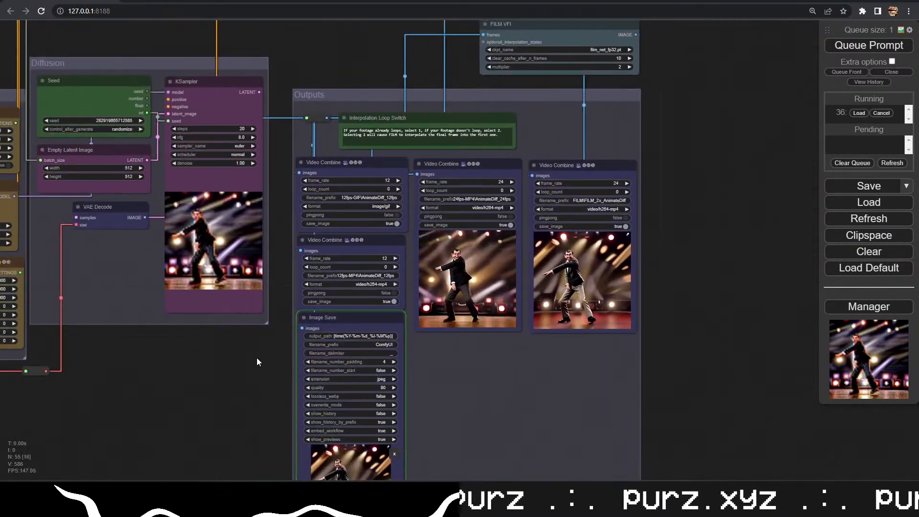
scroll(286, 356, up, 5)
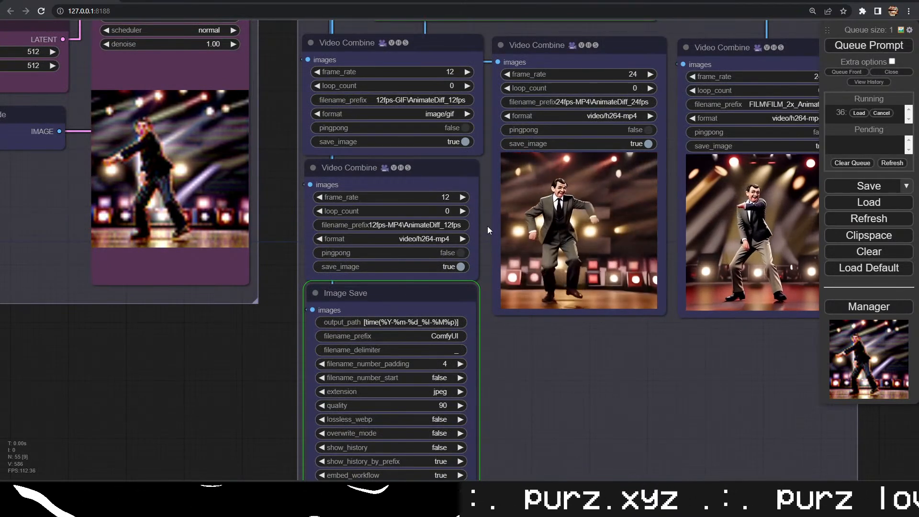
scroll(636, 324, up, 7)
drag(614, 345, 531, 476)
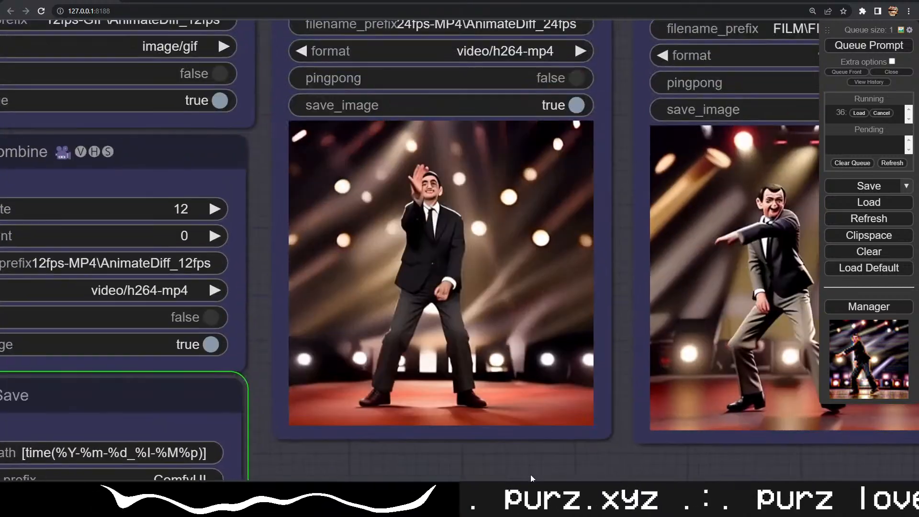
scroll(518, 451, down, 5)
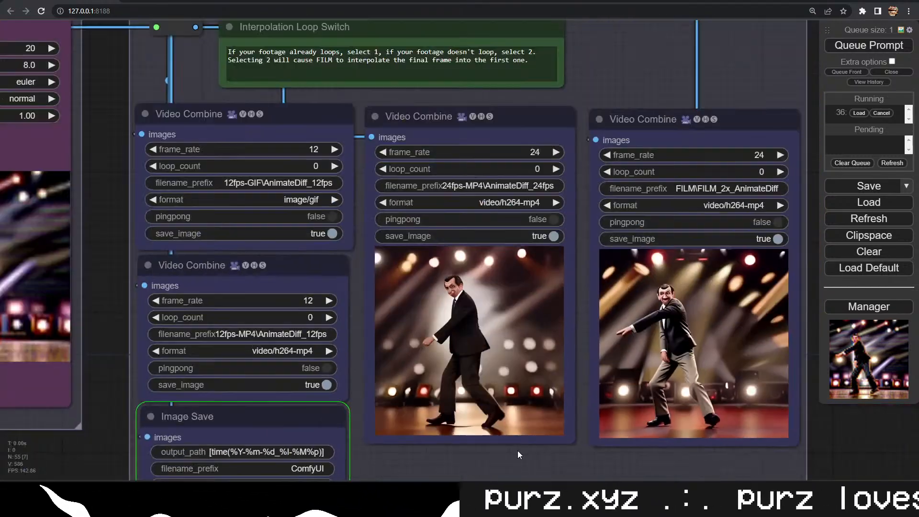
scroll(422, 447, down, 4)
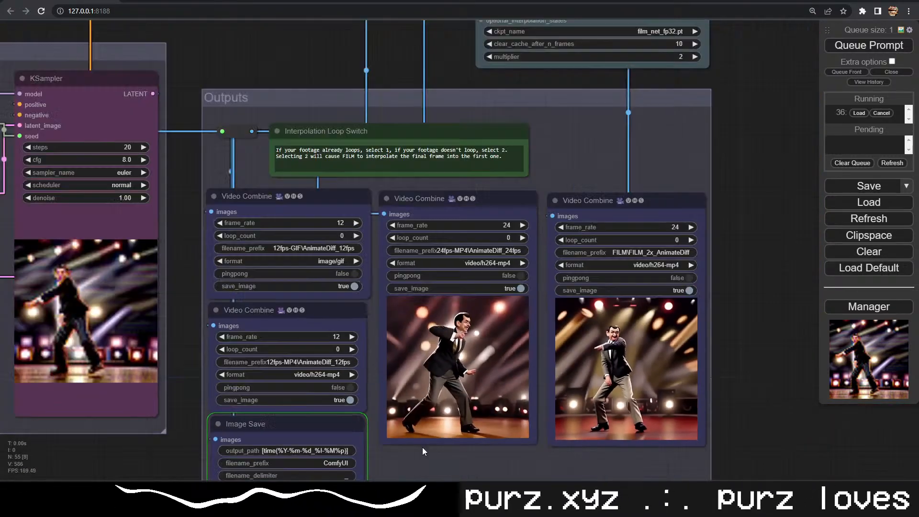
Compare the four IPAdapter reference images and the prompt settings with the dancing figure in the 24fps output preview
drag(184, 465, 660, 356)
drag(382, 372, 761, 356)
drag(374, 402, 743, 411)
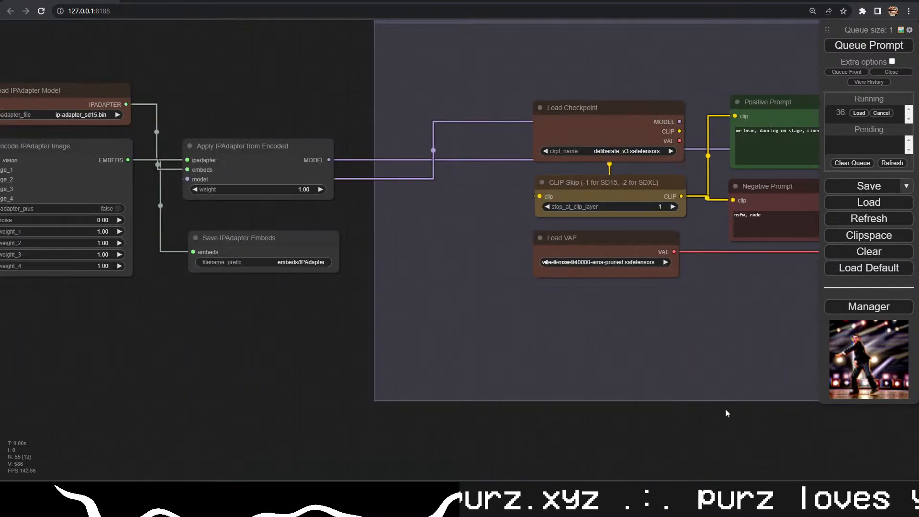
drag(349, 369, 718, 370)
drag(574, 423, 797, 430)
drag(613, 419, 747, 423)
click(747, 423)
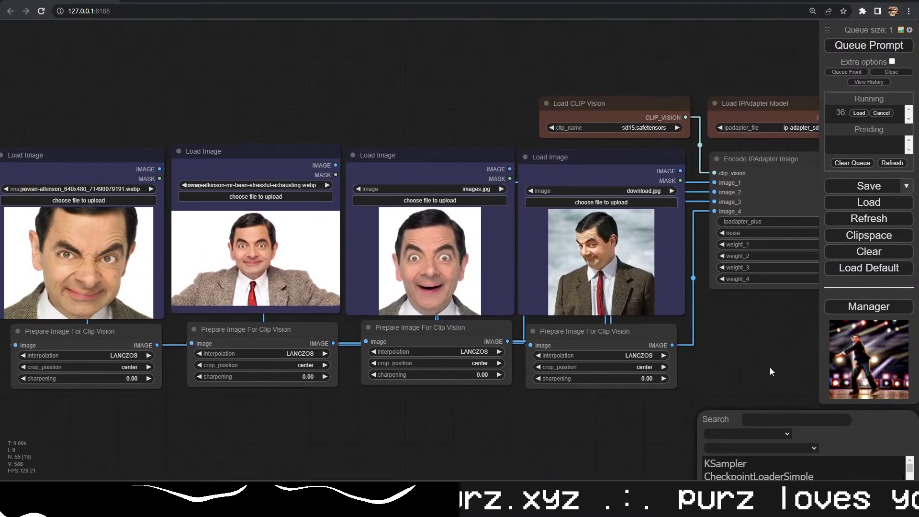
drag(776, 367, 811, 366)
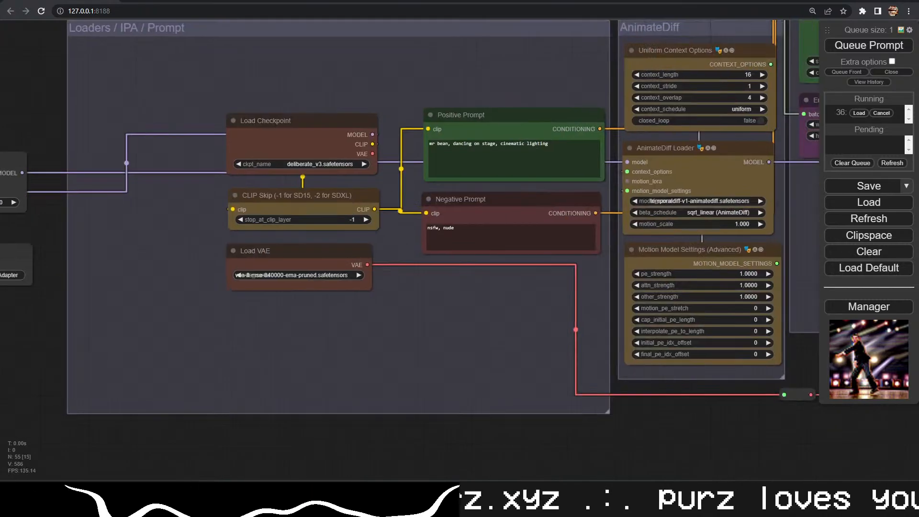
drag(655, 419, 628, 420)
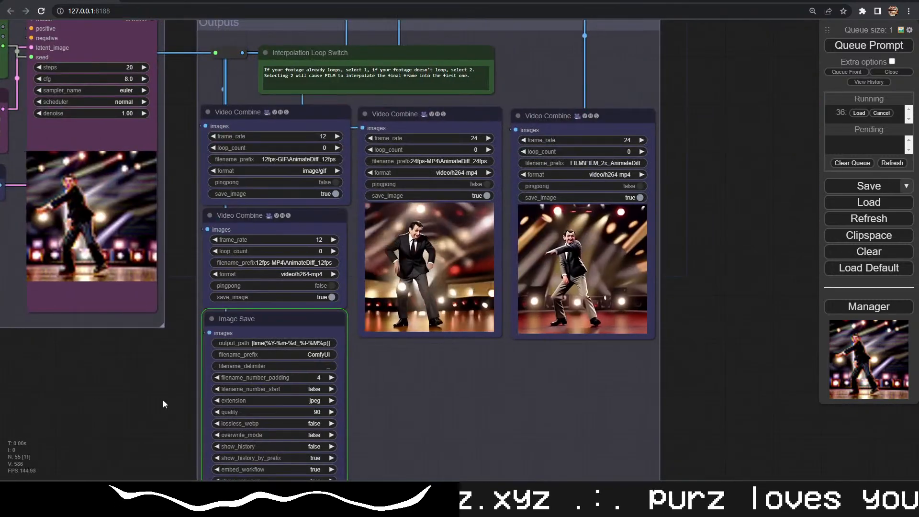
scroll(288, 235, up, 3)
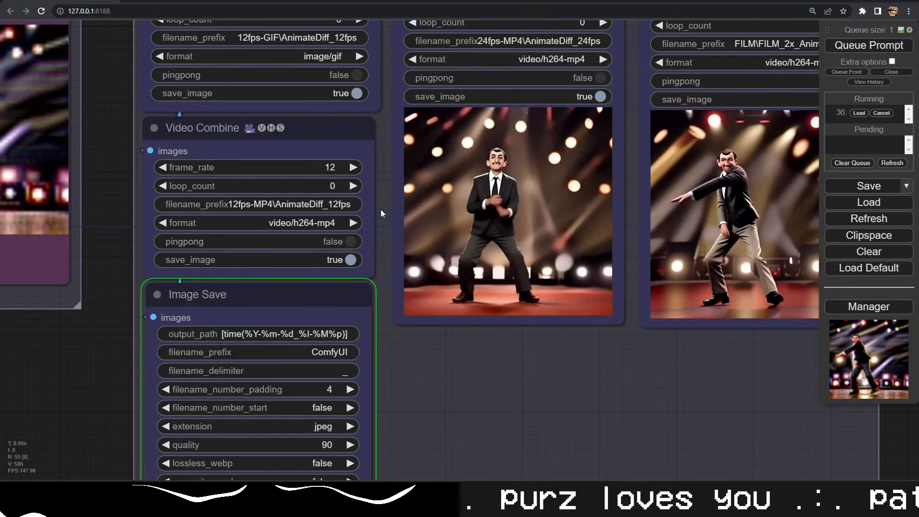
Set skip_first_images to 1 on both Load Images (Path) nodes in the ControlNet group
drag(80, 351, 541, 422)
scroll(433, 422, down, 6)
scroll(292, 394, down, 5)
drag(179, 178, 760, 360)
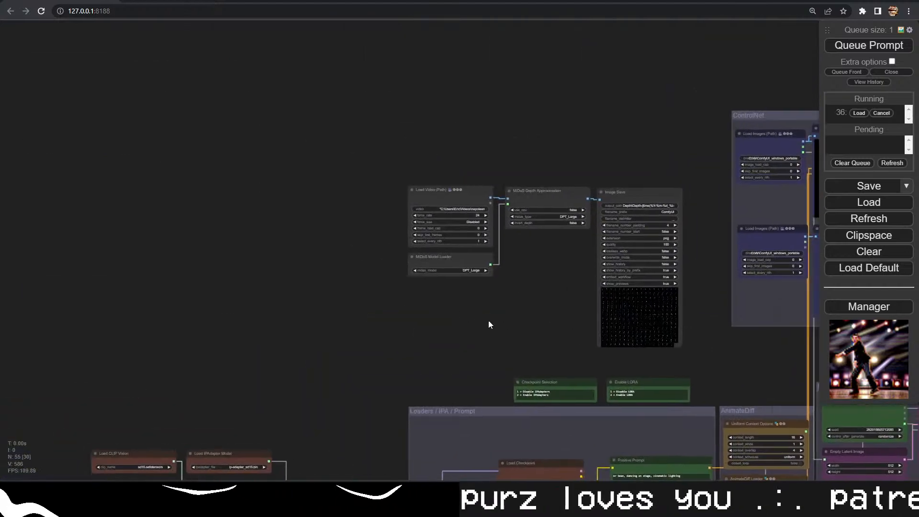
drag(504, 320, 63, 296)
drag(461, 322, 369, 279)
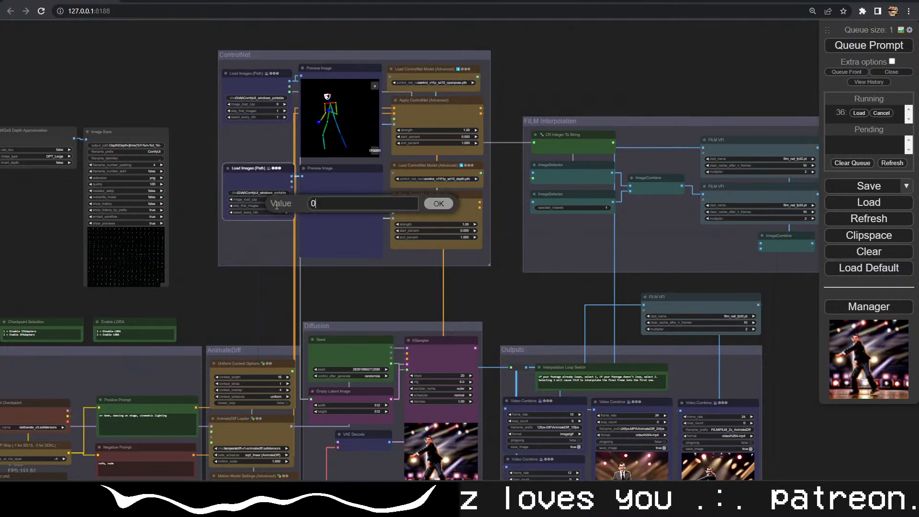
Convert image_load_cap to an input on both the depth and the openpose Load Images (Path) nodes in the ControlNet group
drag(149, 102, 369, 160)
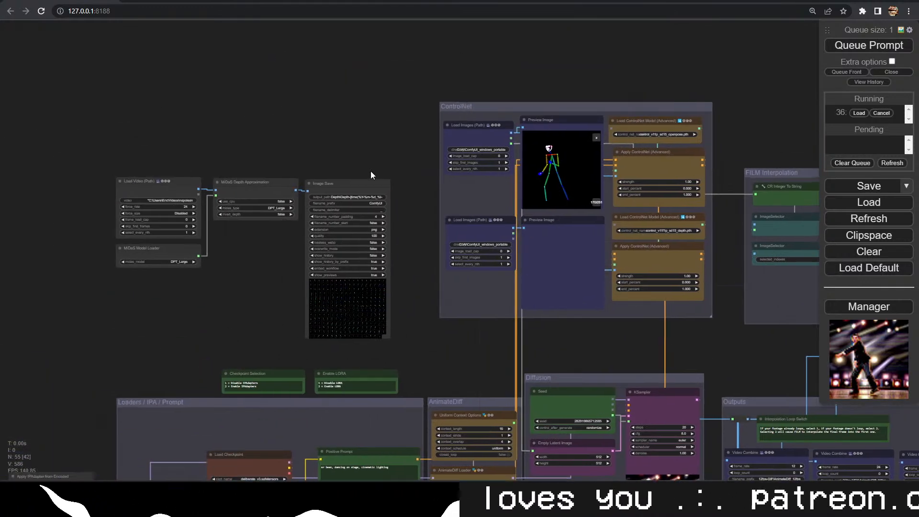
scroll(370, 160, up, 4)
drag(331, 104, 503, 86)
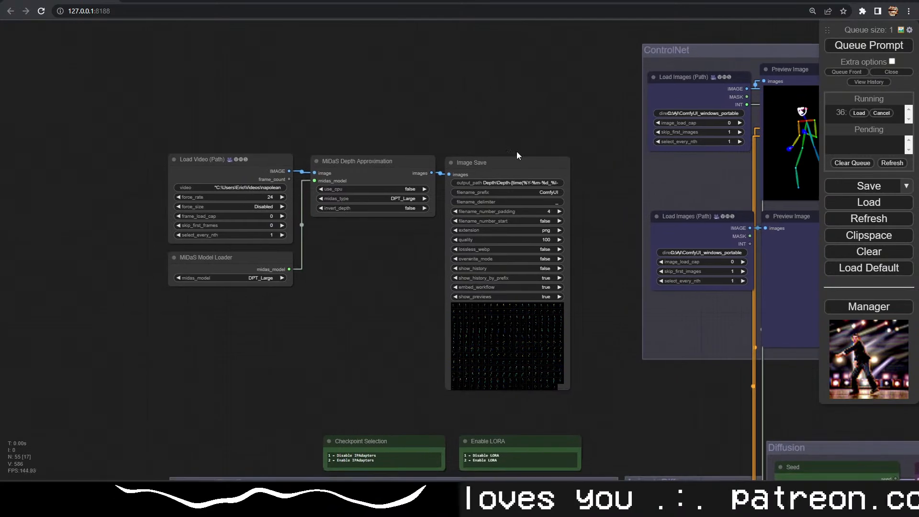
drag(607, 311, 232, 371)
scroll(217, 292, up, 4)
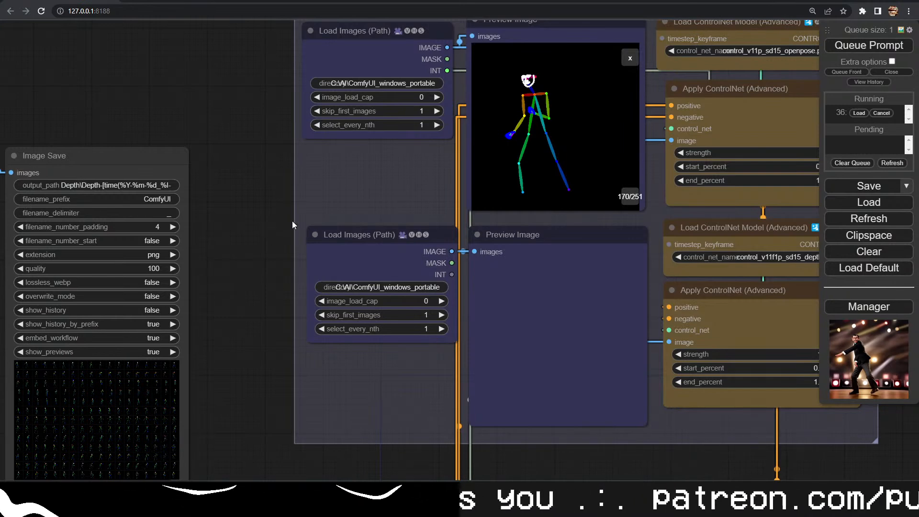
scroll(263, 208, up, 2)
drag(262, 208, 220, 256)
scroll(220, 256, down, 2)
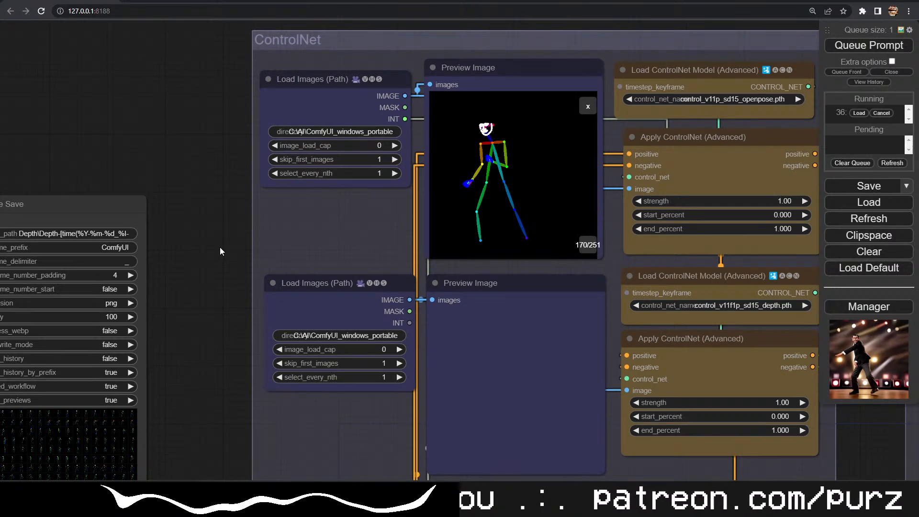
click(307, 298)
right_click(307, 297)
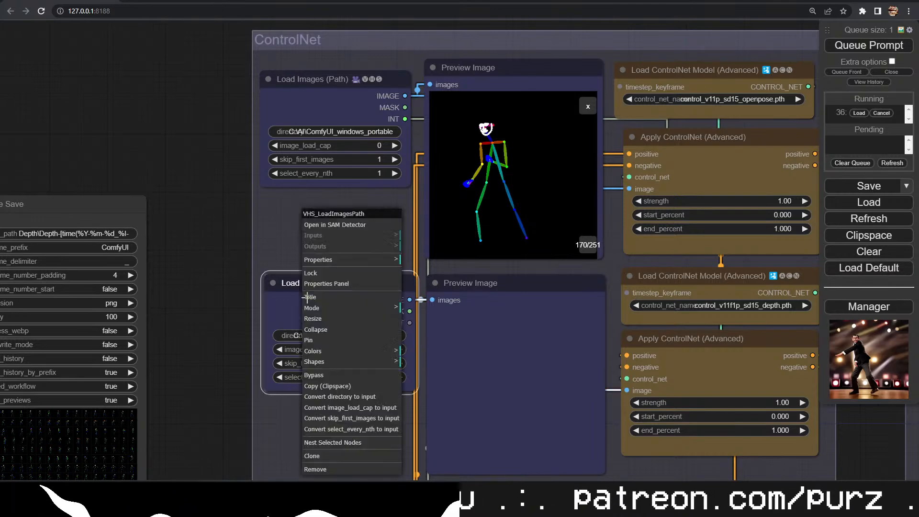
click(352, 407)
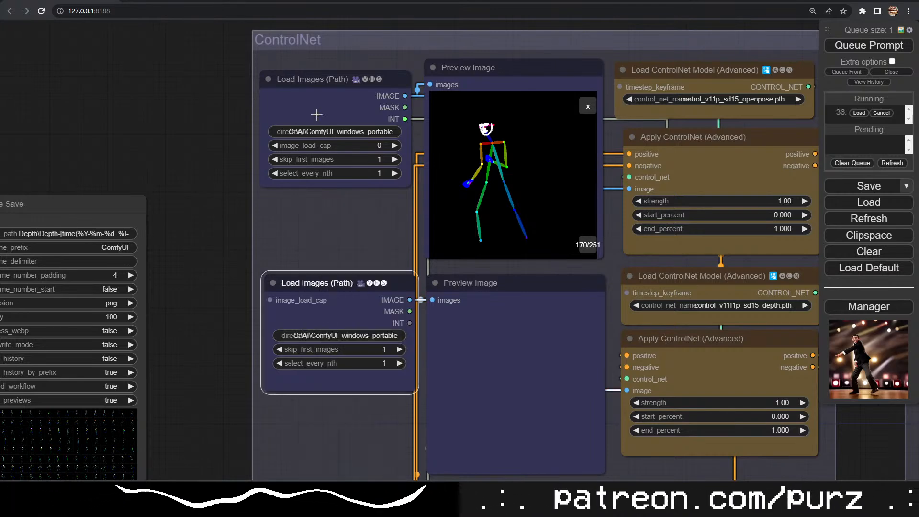
right_click(318, 106)
click(362, 297)
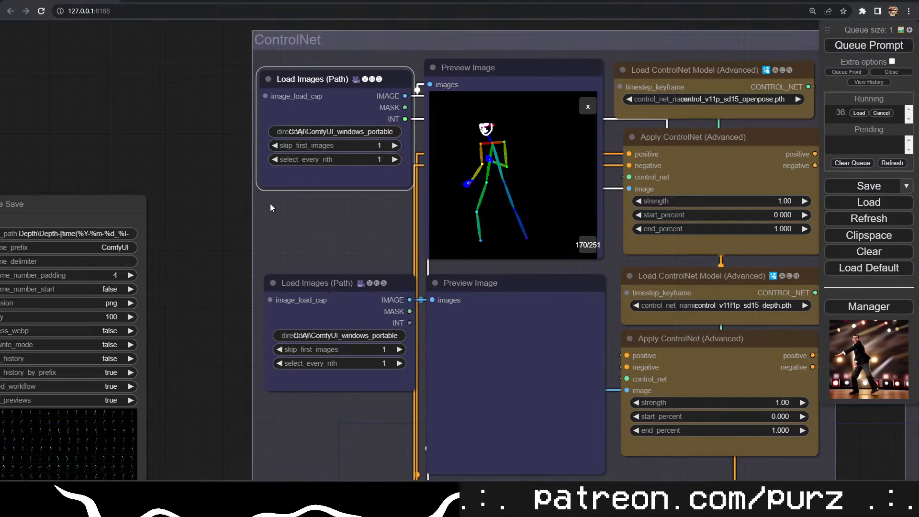
Add an Int node beside the ControlNet group and connect it to the image_load_cap inputs of both Load Images (Path) nodes
drag(265, 96, 177, 73)
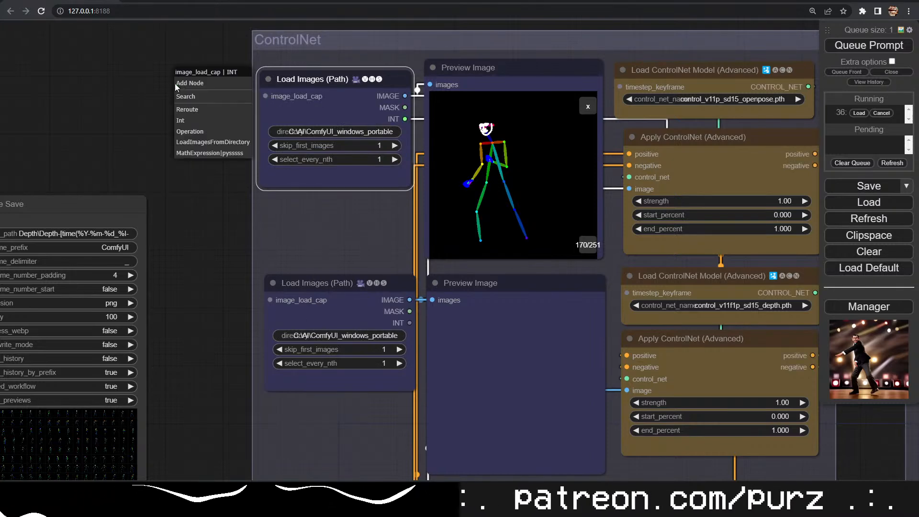
click(181, 97)
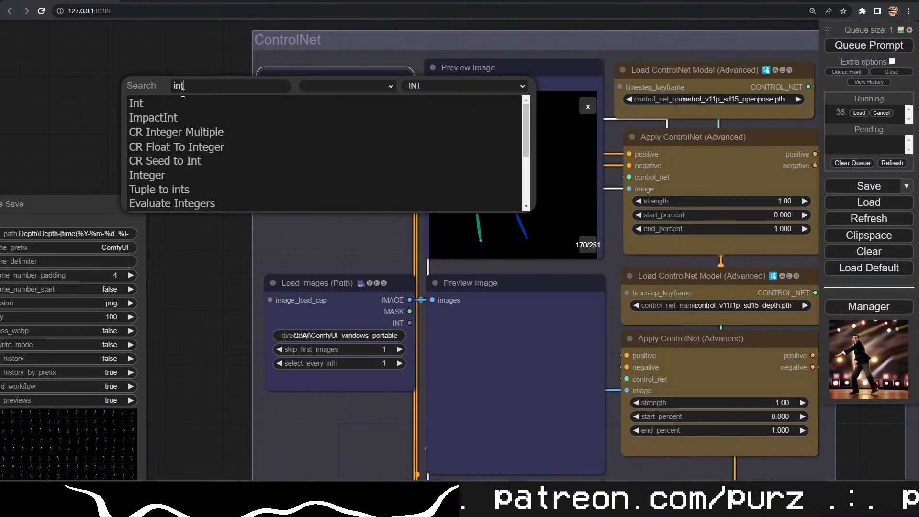
click(143, 103)
drag(219, 93, 39, 84)
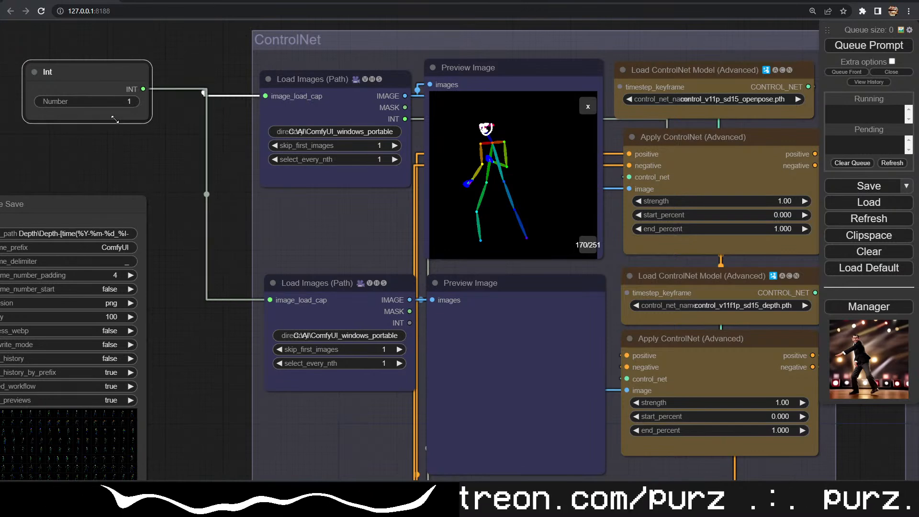
drag(95, 77, 154, 117)
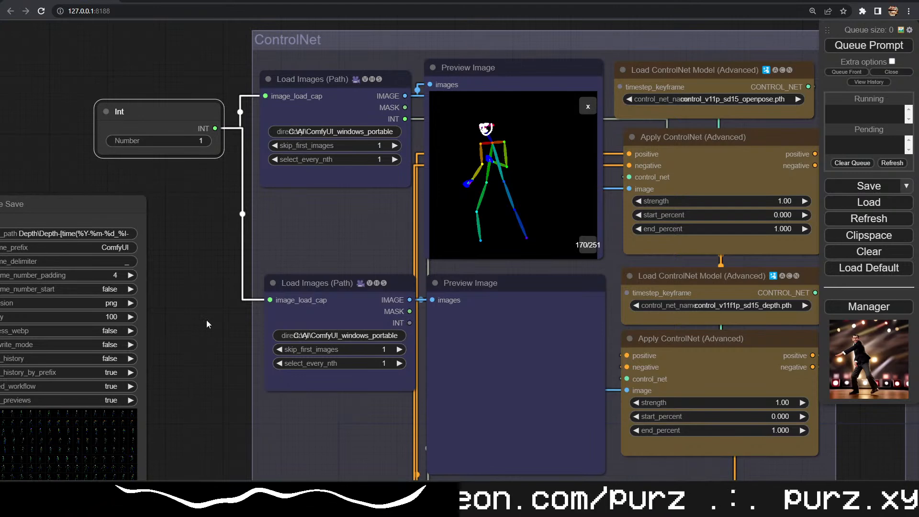
scroll(186, 323, down, 4)
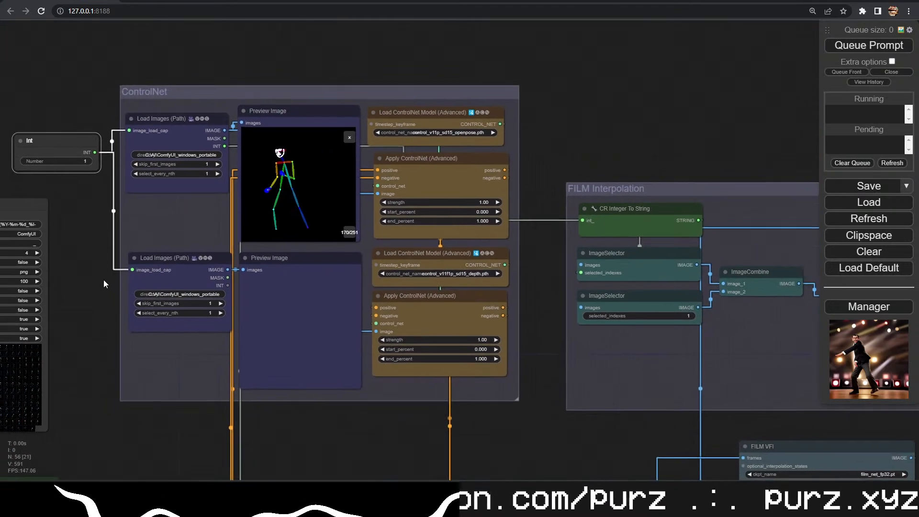
Queue the prompt to run the MiDaS depth export from the Load Video (Path) node through Image Save
drag(103, 280, 114, 278)
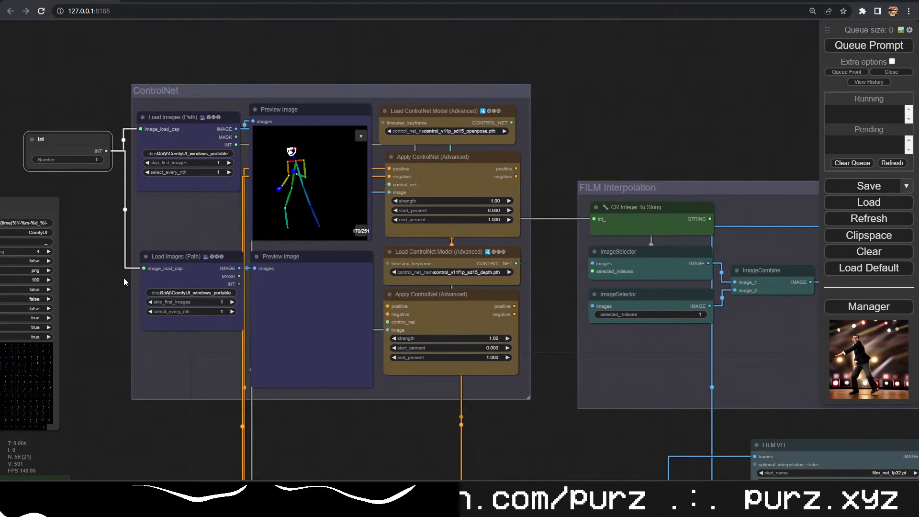
drag(112, 301, 828, 293)
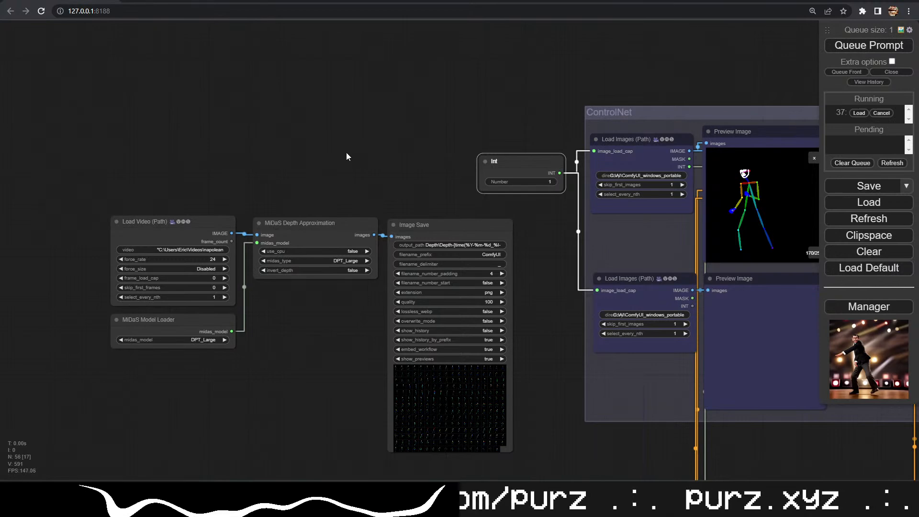
scroll(336, 172, up, 3)
drag(343, 116, 349, 65)
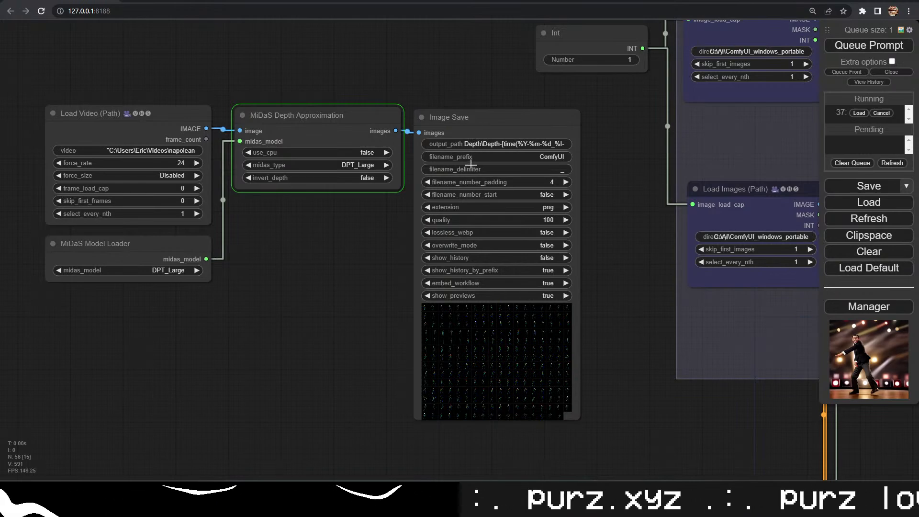
Review the KSampler preview and the Video Combine previews in the Outputs group, including the 24 fps and FILM-interpolated versions
drag(630, 370, 159, 284)
drag(541, 309, 0, 48)
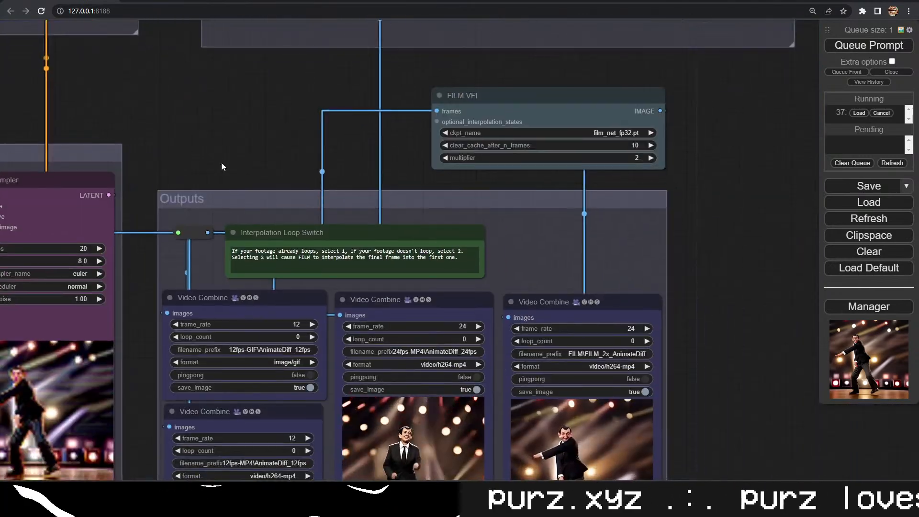
drag(240, 185, 389, 32)
scroll(222, 442, up, 1)
drag(223, 446, 167, 428)
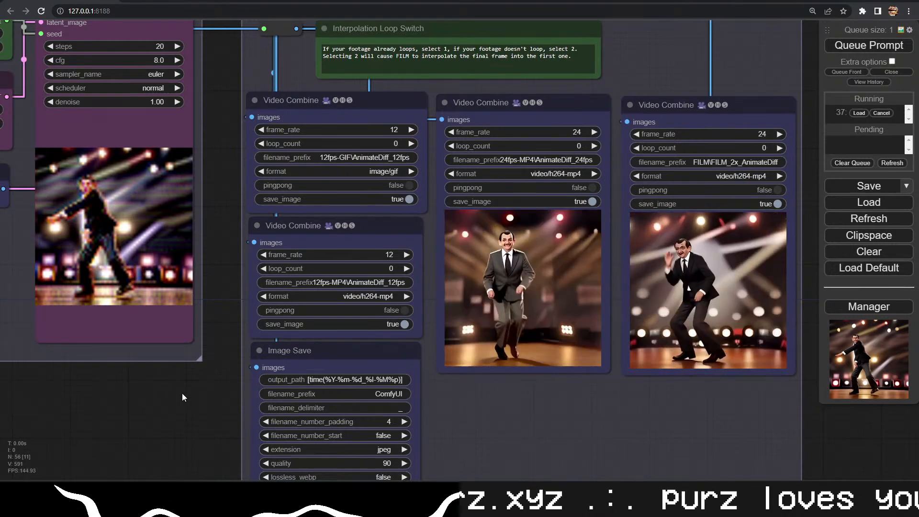
scroll(138, 366, down, 3)
drag(139, 396, 228, 403)
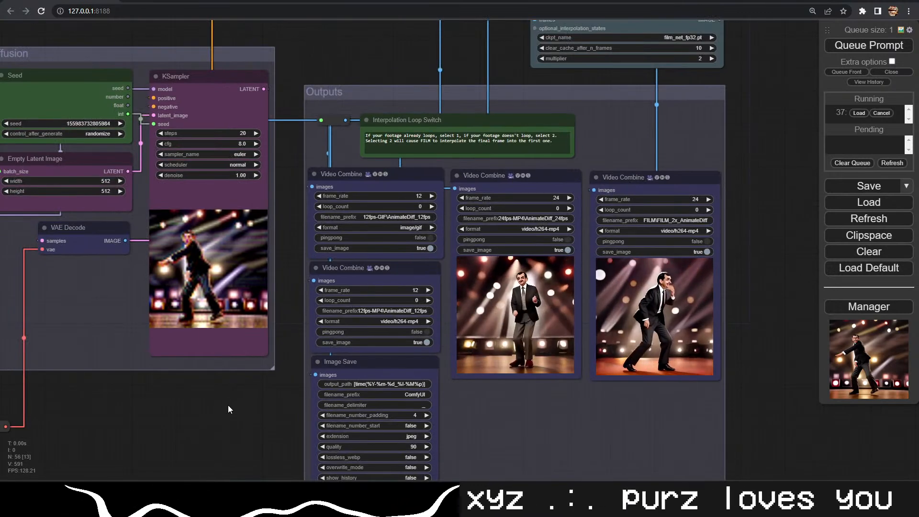
drag(228, 409, 245, 411)
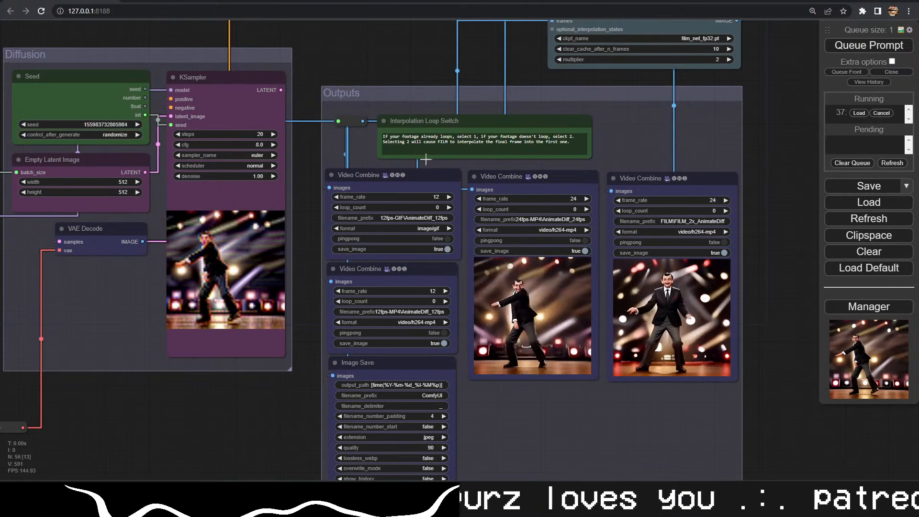
Check the ComfyUI console for the progress of the depth image export
drag(378, 61, 851, 305)
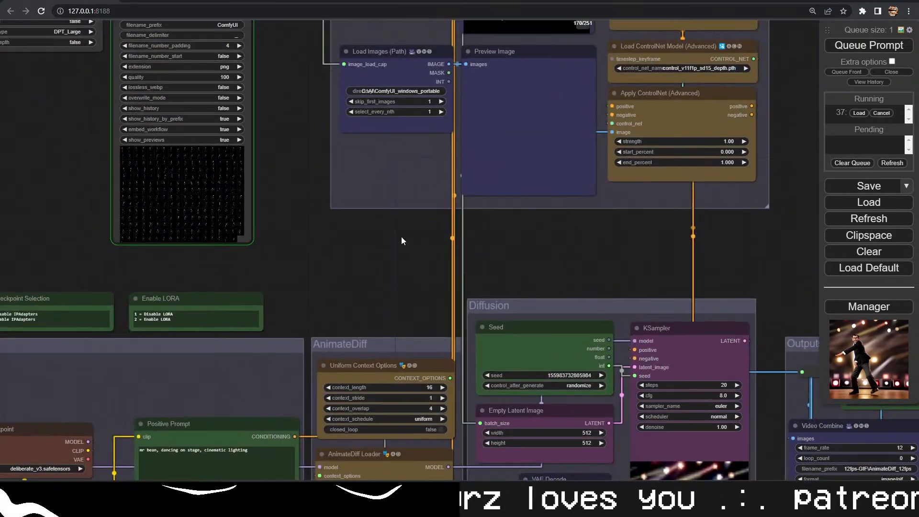
drag(416, 239, 769, 349)
drag(394, 261, 378, 297)
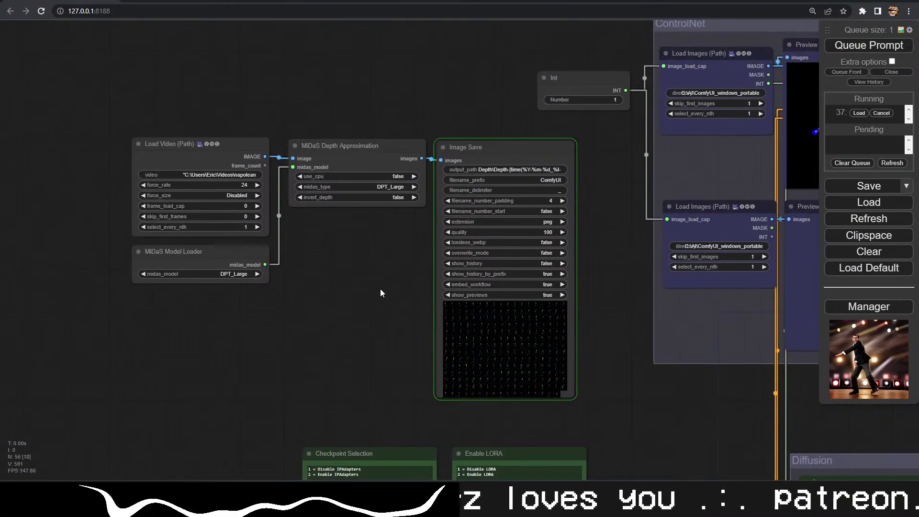
click(142, 493)
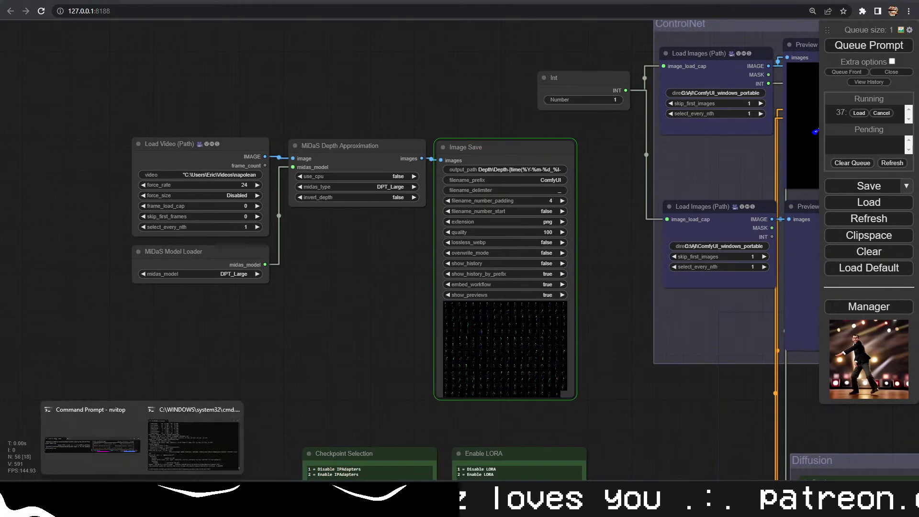
click(110, 433)
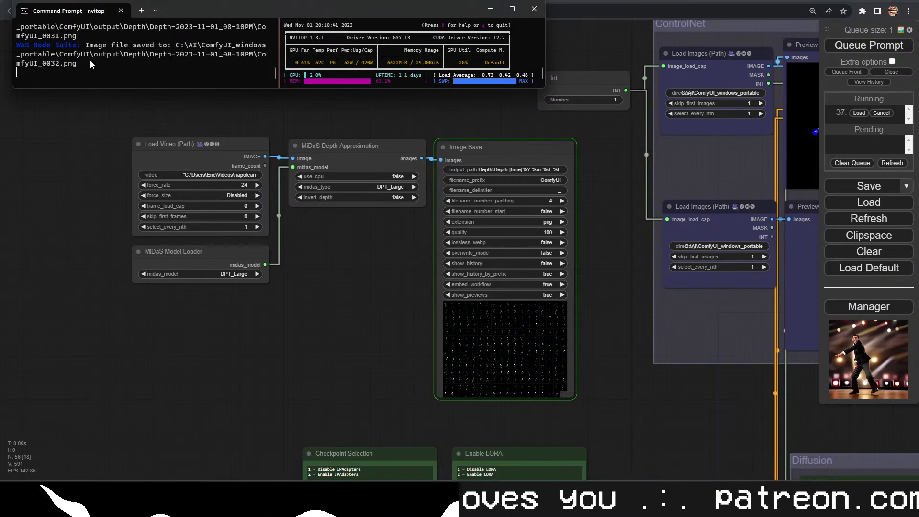
click(337, 291)
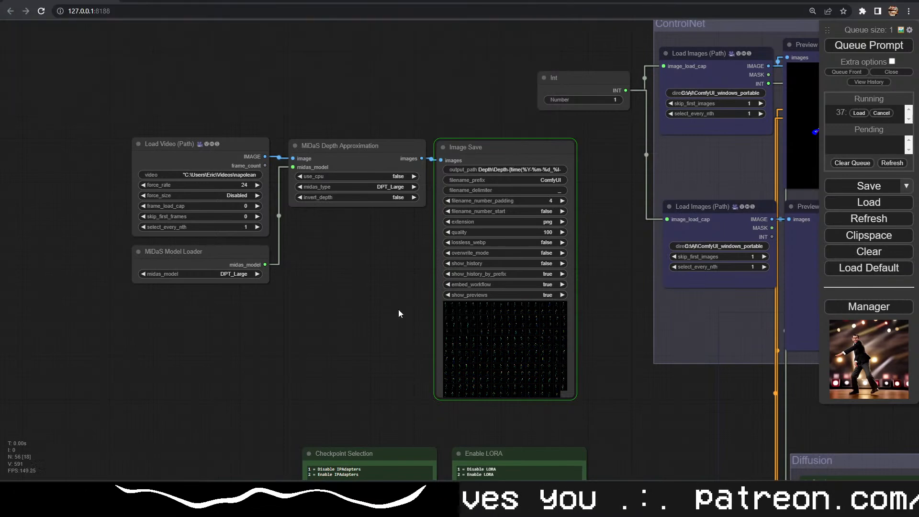
Look over the ControlNet, FILM Interpolation, AnimateDiff and Diffusion groups of the workflow
scroll(398, 310, up, 3)
drag(395, 301, 232, 294)
drag(582, 361, 102, 366)
drag(499, 438, 47, 442)
drag(223, 447, 438, 499)
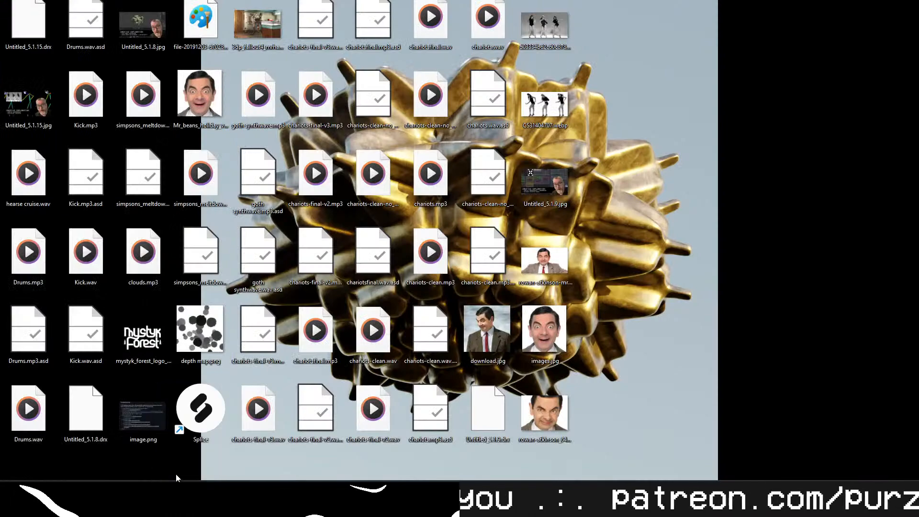
mouse_move(185, 493)
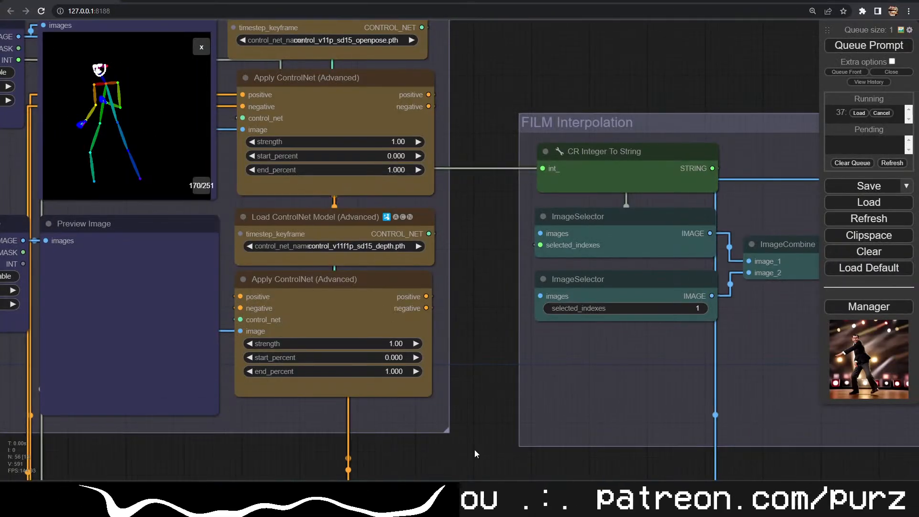
scroll(470, 443, down, 5)
drag(470, 444, 649, 356)
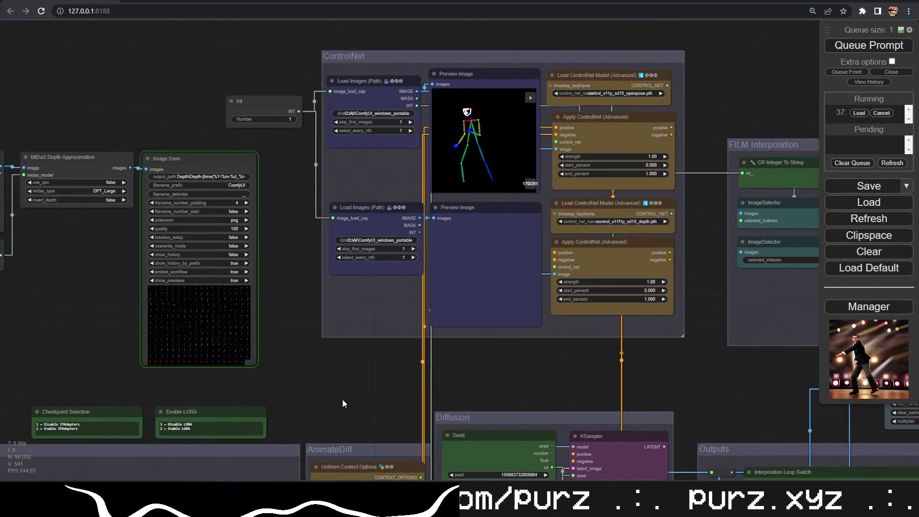
drag(299, 376, 399, 200)
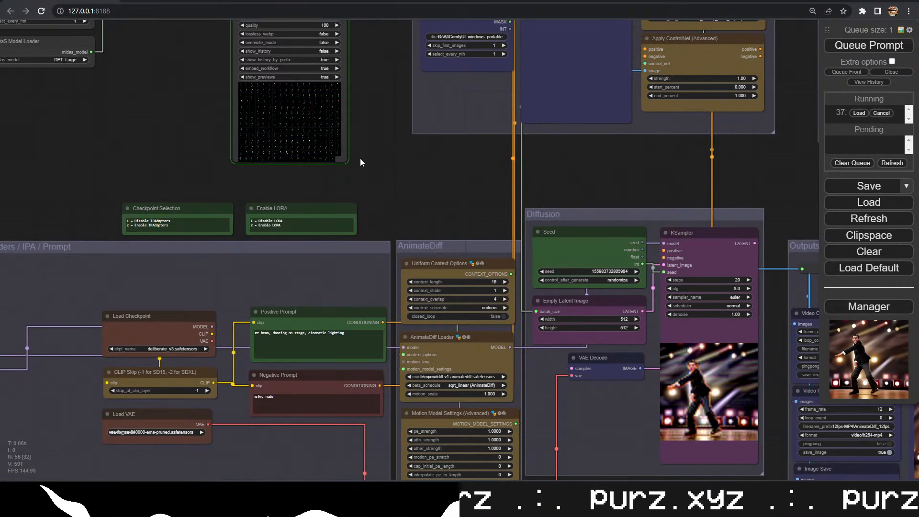
drag(386, 211, 331, 356)
drag(338, 284, 410, 346)
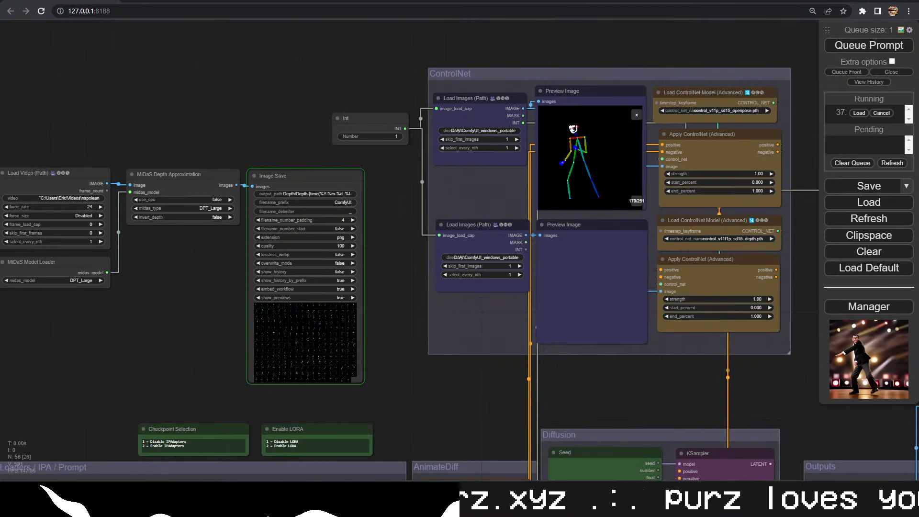
Check the console's save progress and switch to File Explorer to open the output folder Depth\Depth-2023-11-01_08-10PM
click(127, 445)
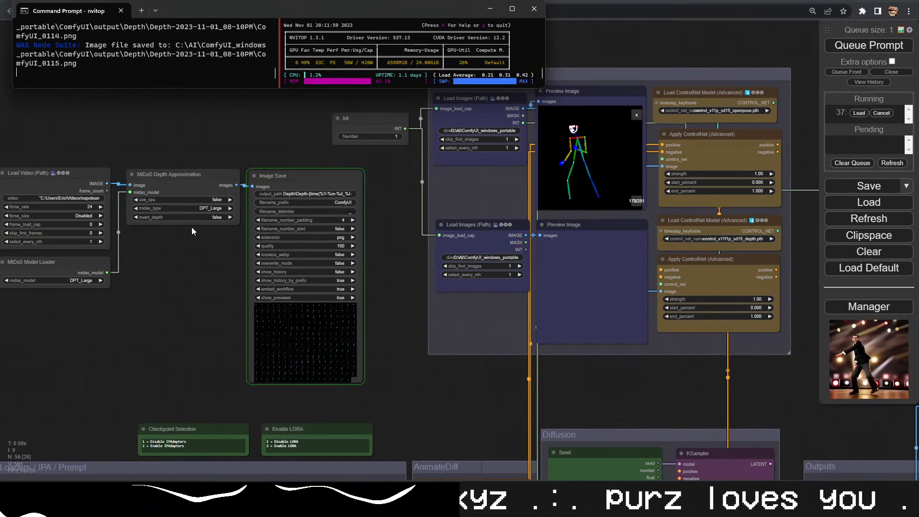
mouse_move(72, 502)
click(40, 458)
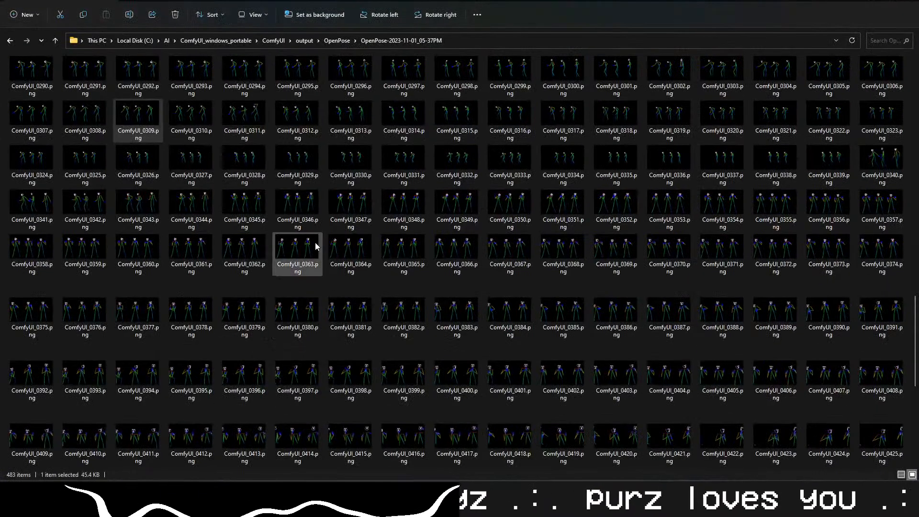
key(alt+Up)
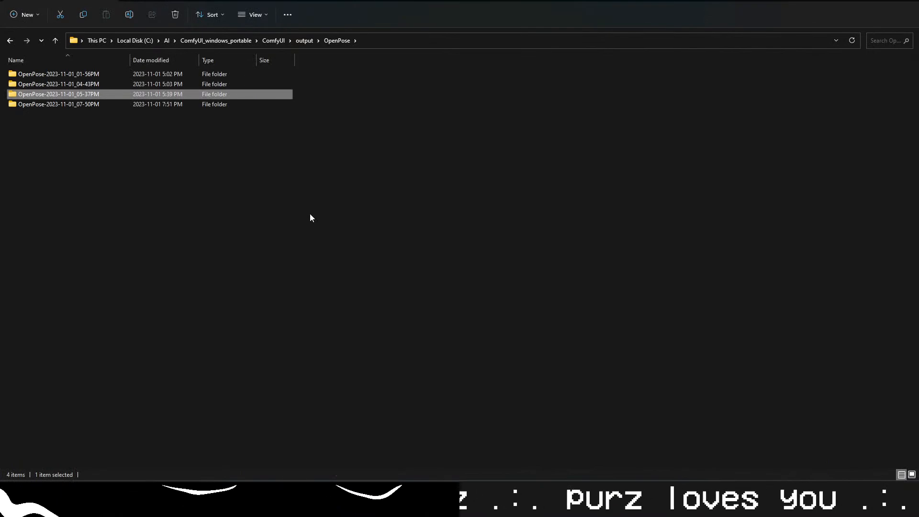
key(alt+Up)
key(Left)
key(Up)
key(Up)
key(Left)
key(Return)
key(Down)
key(Return)
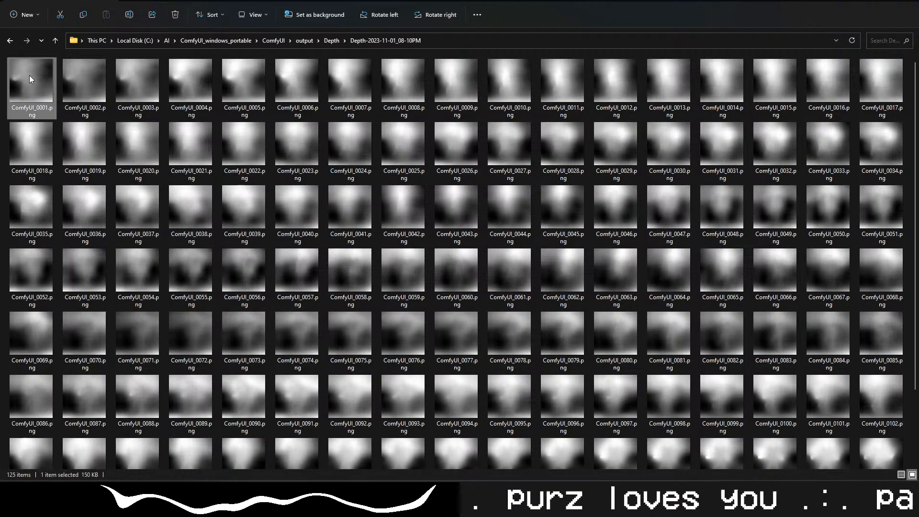
Play the exported depth frames from ComfyUI_0001.png as a sequence in djv, and return to the ComfyUI workflow
right_click(29, 75)
key(Escape)
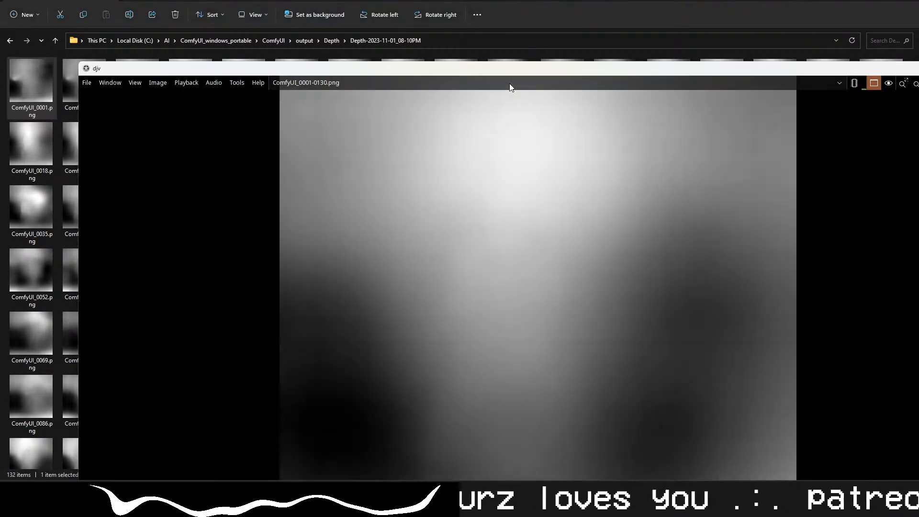
double_click(501, 74)
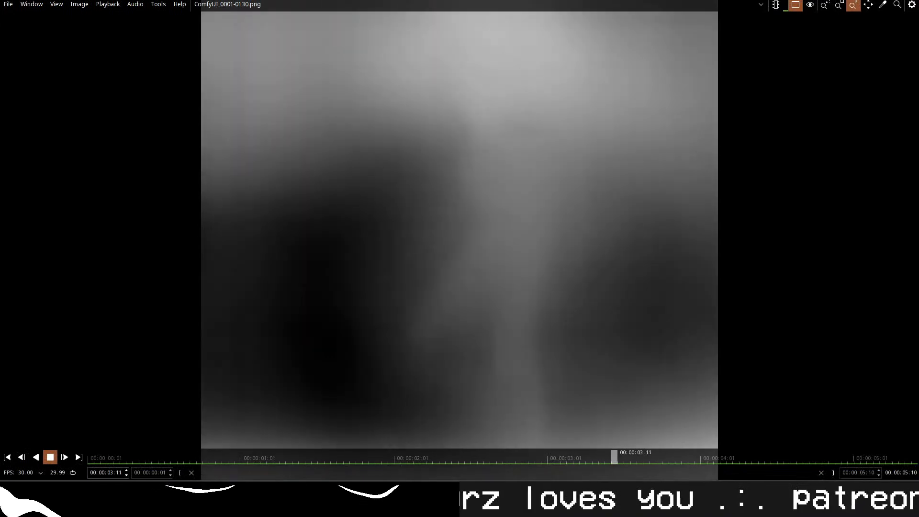
click(915, 1)
click(874, 0)
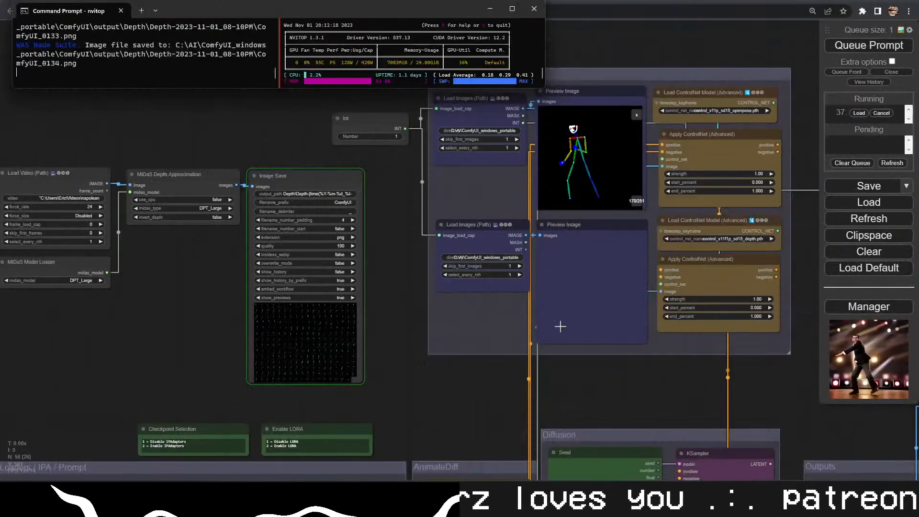
click(225, 314)
Delete the MiDaS Model Loader and MiDaS Depth Approximation nodes
drag(421, 203, 591, 147)
drag(319, 314, 272, 327)
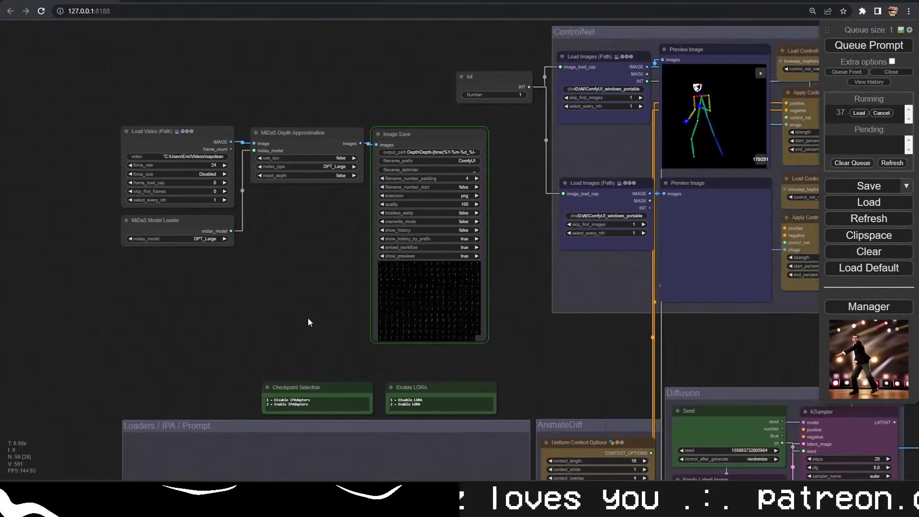
scroll(273, 353, up, 5)
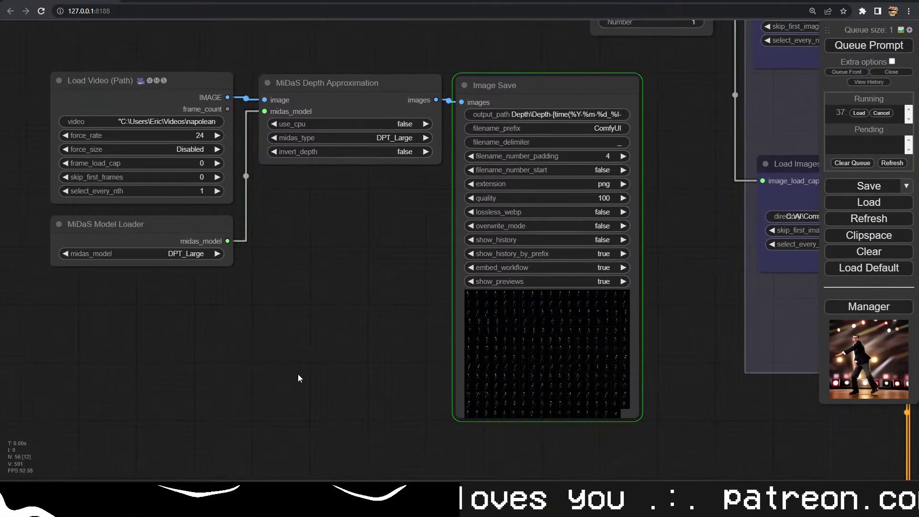
click(165, 224)
key(Delete)
click(308, 97)
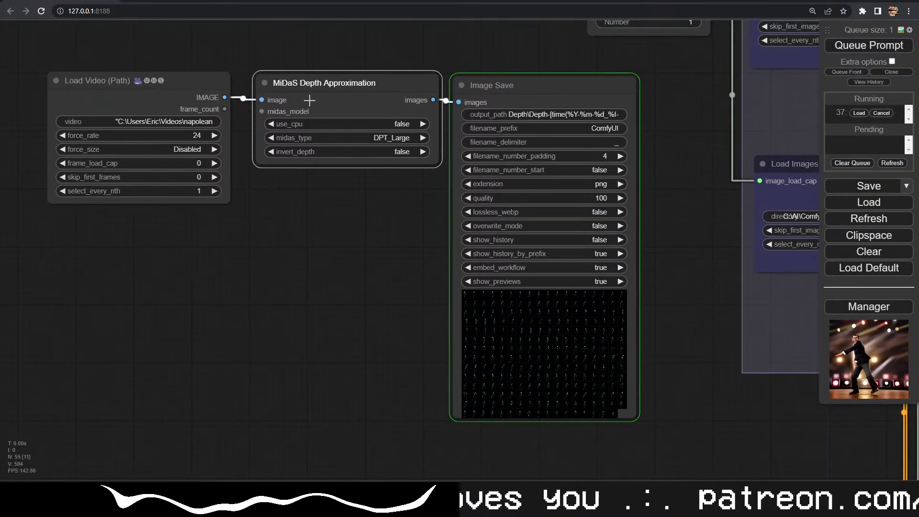
key(Delete)
Add a MiDaS-DepthMapPreprocessor node and wire it between the Load Video (Path) image output and the Image Save input
double_click(316, 182)
text(mid)
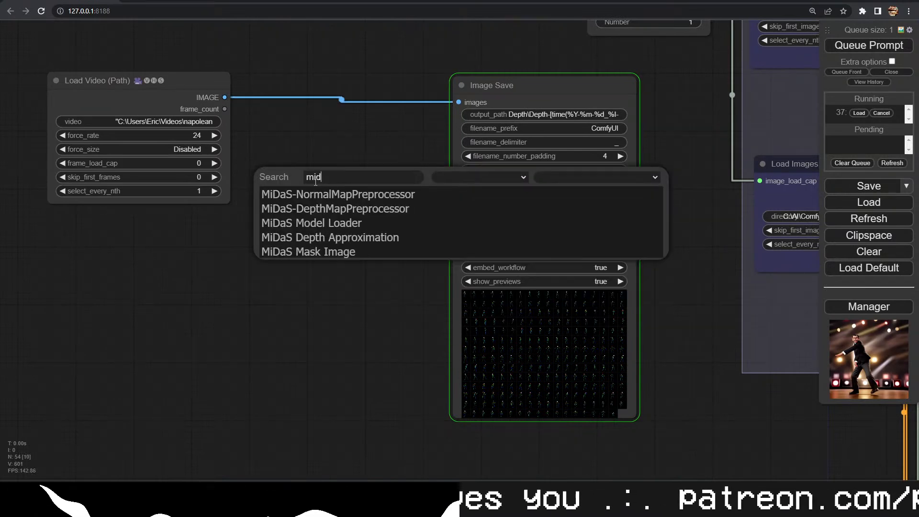
click(339, 214)
drag(369, 177, 294, 132)
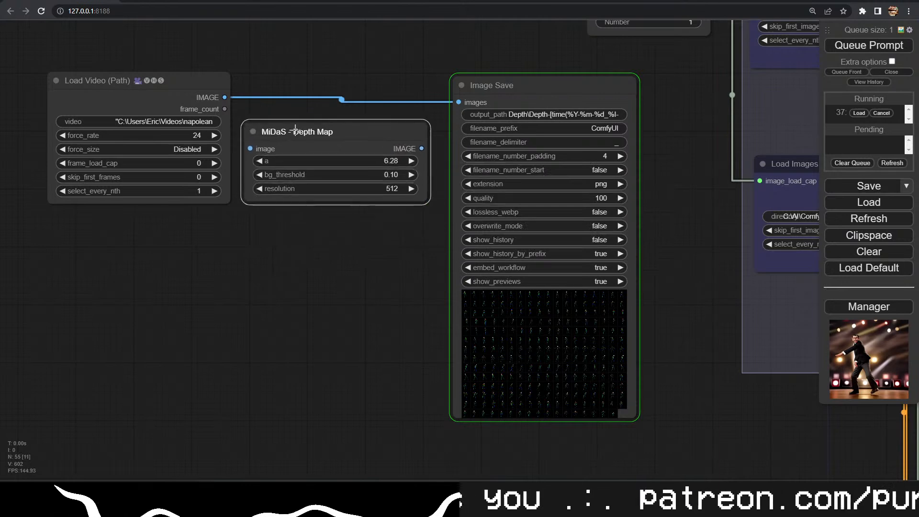
drag(459, 102, 250, 149)
drag(411, 154, 461, 99)
drag(388, 104, 393, 100)
Stop the ComfyUI server by closing its console, and restart it from the C:\ai location
mouse_move(143, 493)
click(165, 428)
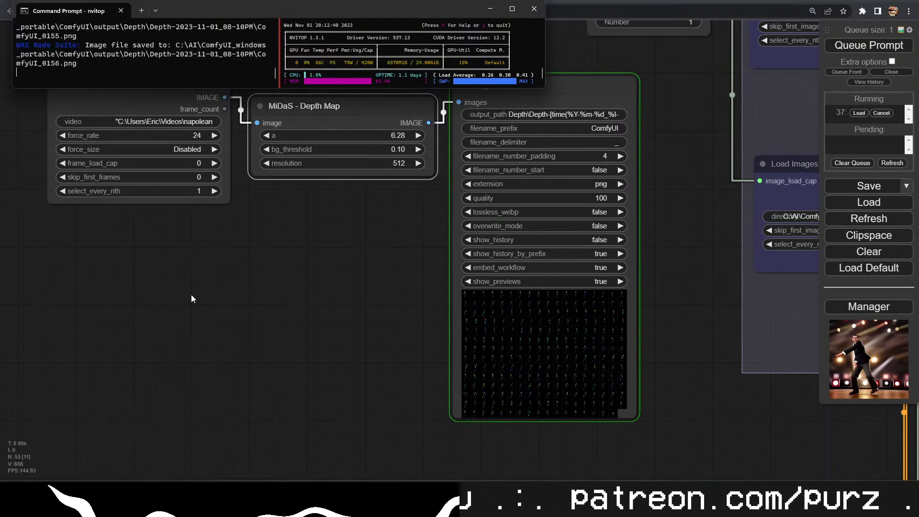
click(534, 9)
key(super+r)
text(C:\ai\)
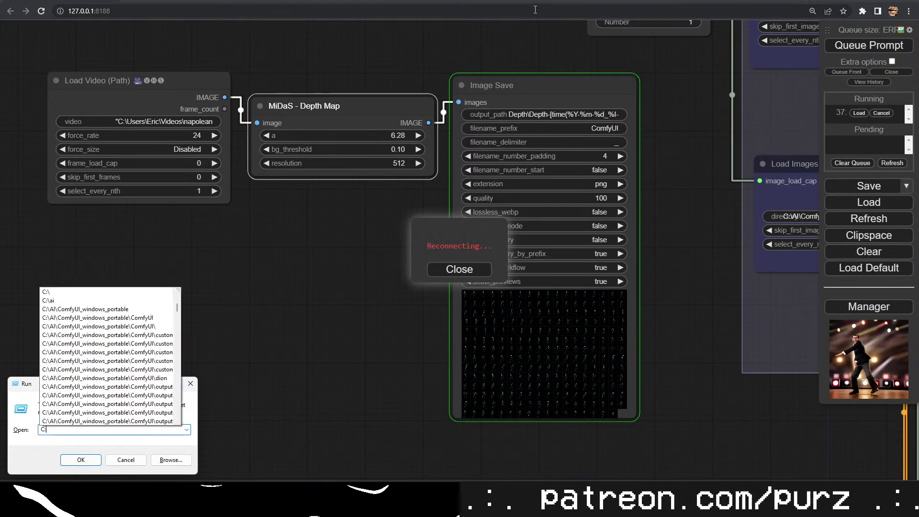
key(Up)
key(Return)
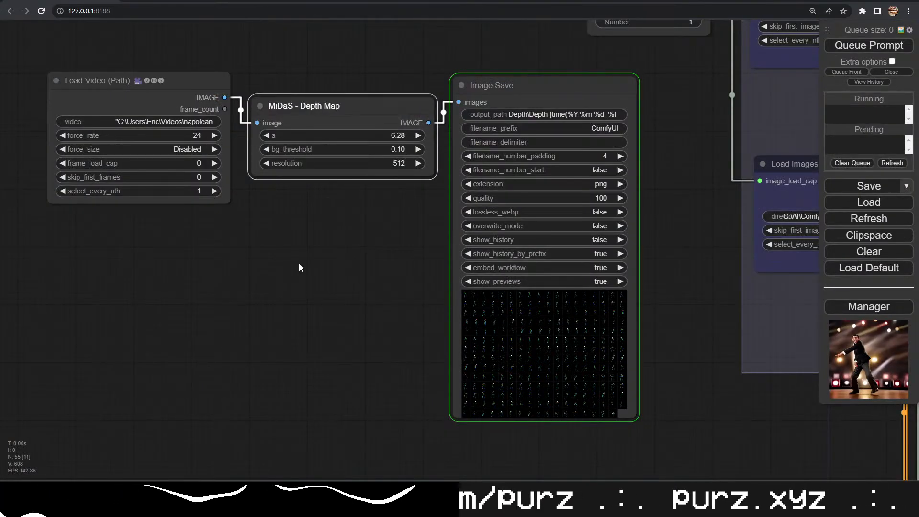
Queue the depth map export and set force_size on the Load Video (Path) node to 512x512
click(867, 46)
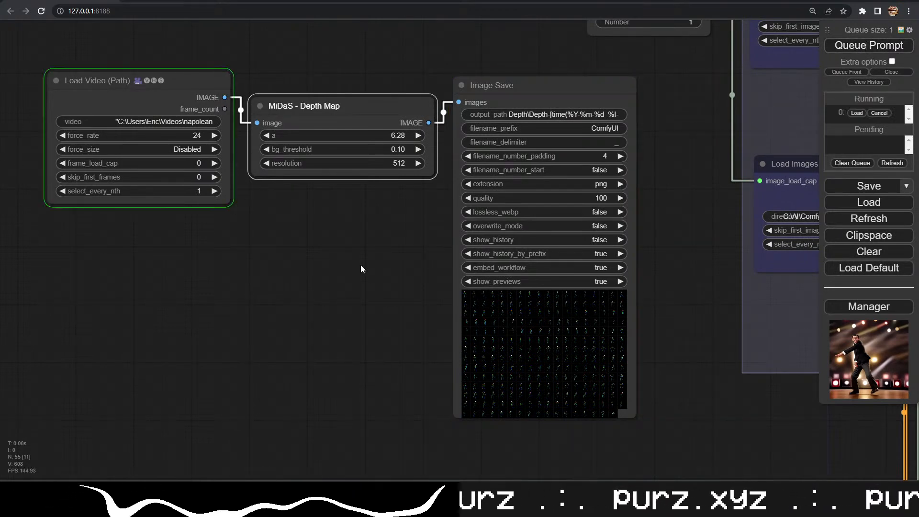
click(190, 149)
click(214, 217)
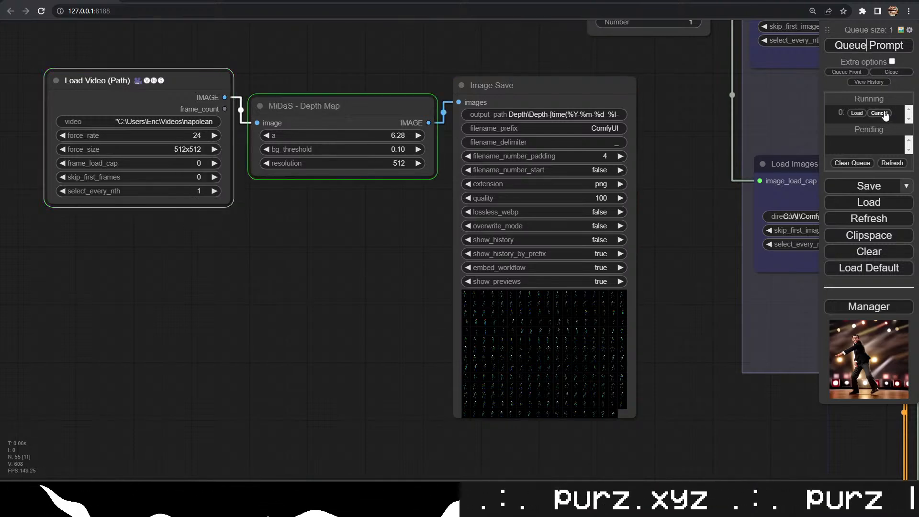
Close the leftover OpenPose command console and the ComfyUI server console, and restart the ComfyUI server
click(141, 499)
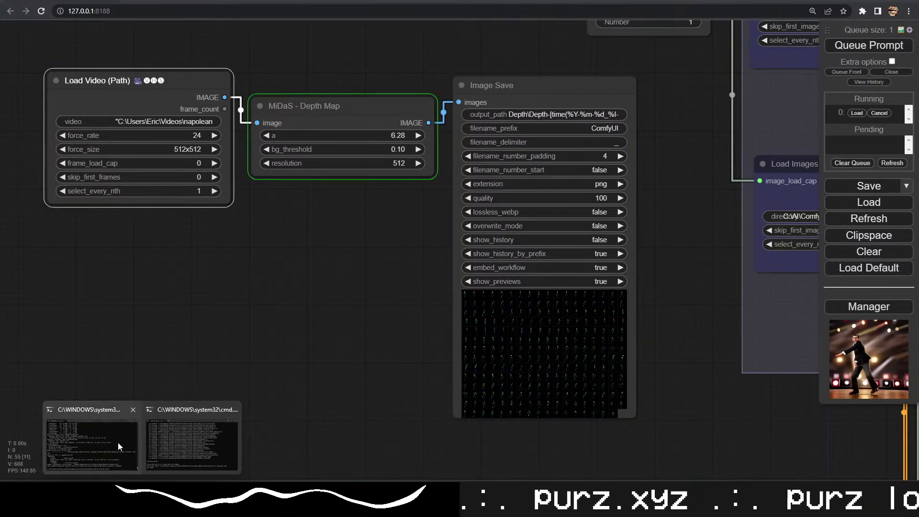
click(119, 445)
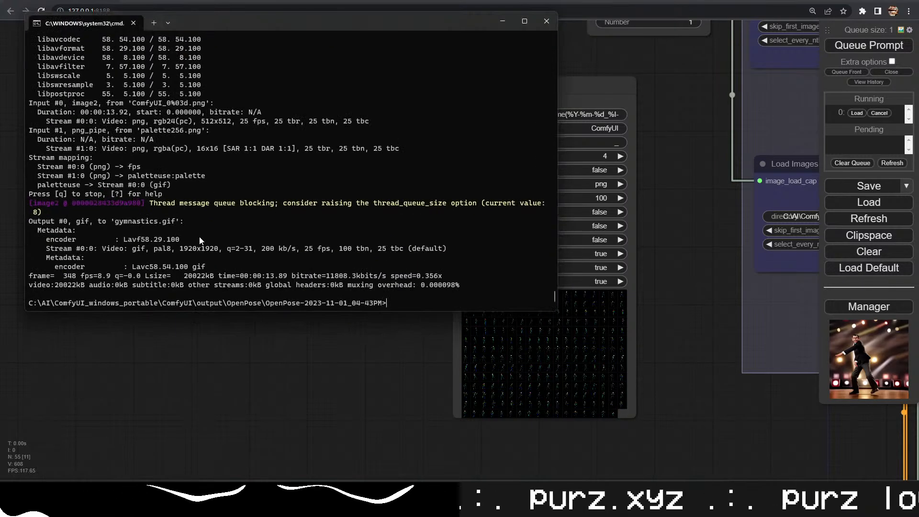
click(546, 21)
click(180, 446)
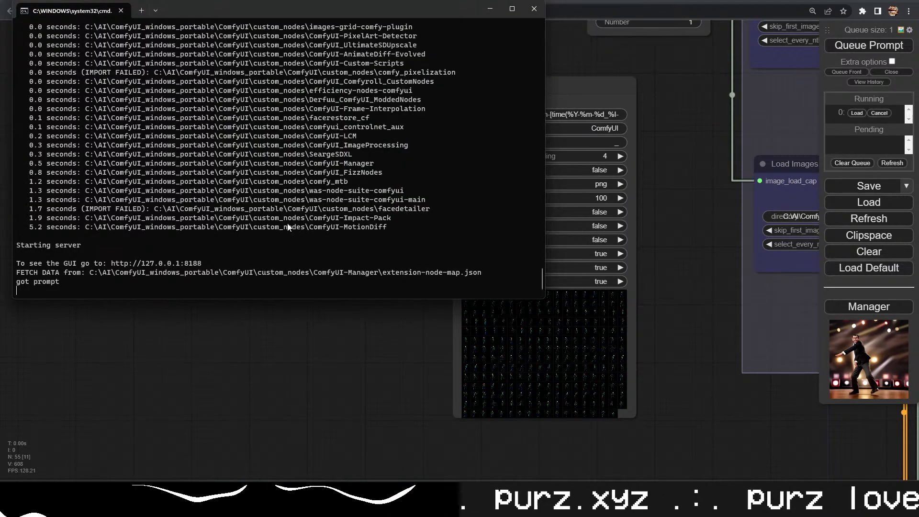
click(534, 8)
key(super+r)
key(Return)
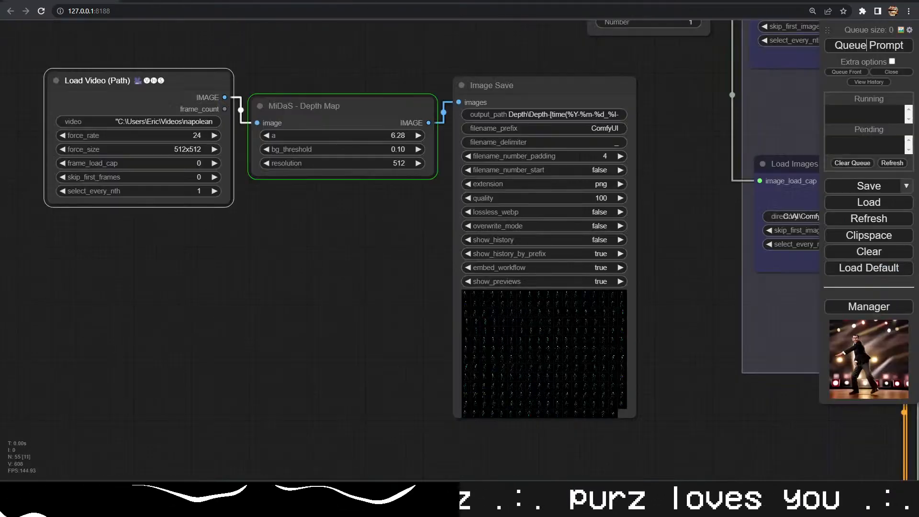
Queue the MiDaS depth export again and shrink the server console to a small strip for monitoring its log
click(863, 47)
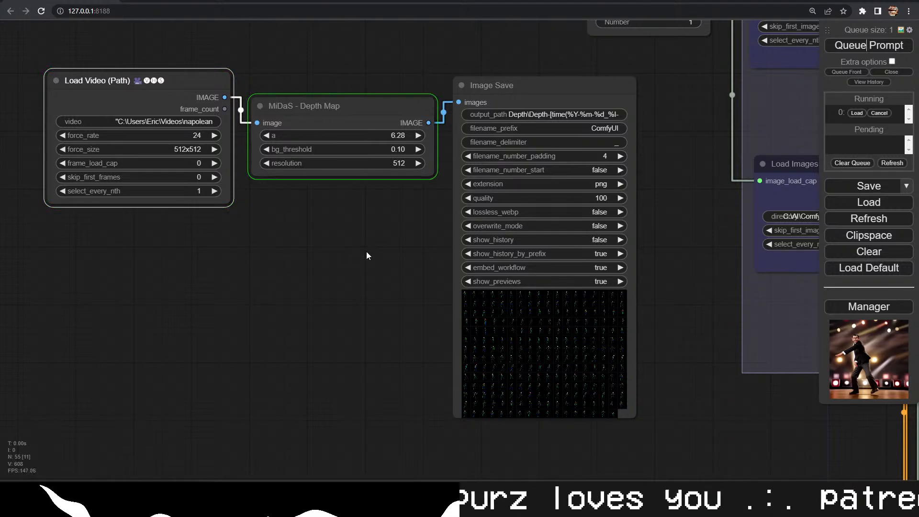
key(alt+Tab)
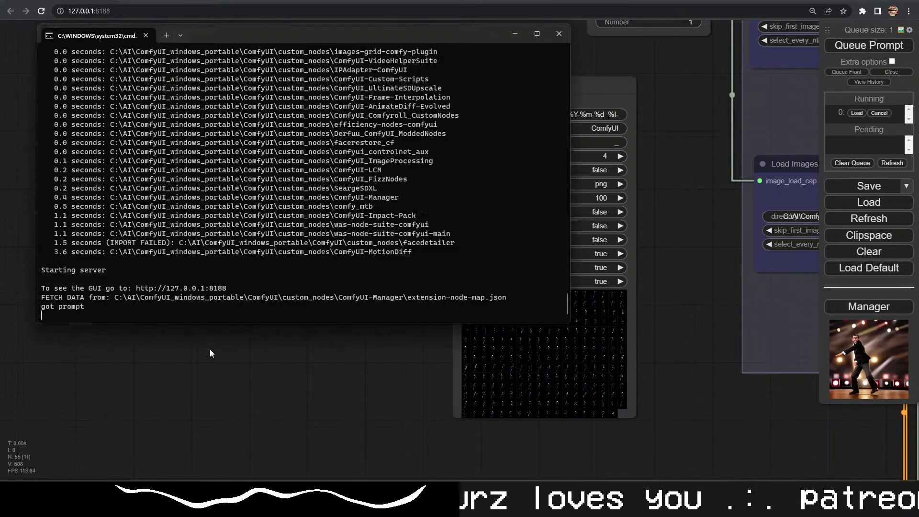
drag(296, 324, 323, 119)
drag(280, 32, 257, 20)
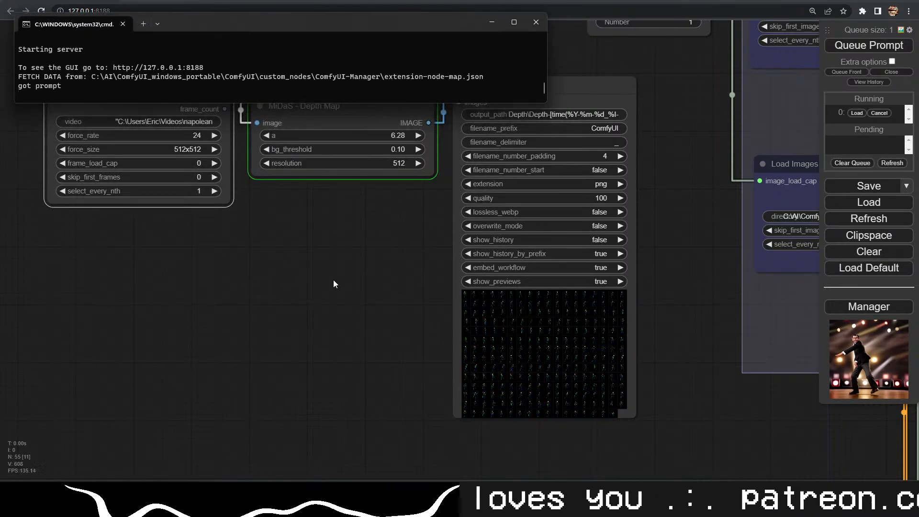
Look over the ControlNet group and move the Int node slightly beside its Load Images (Path) nodes
drag(331, 281, 343, 312)
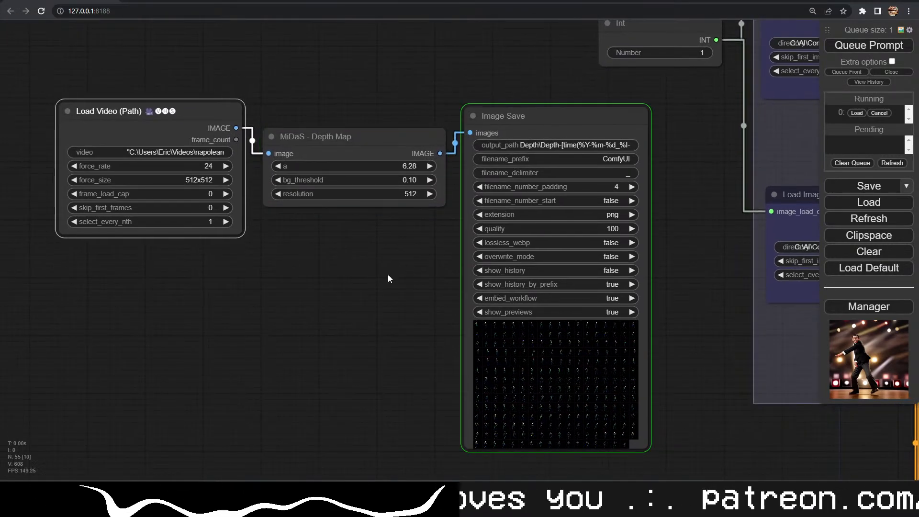
drag(388, 279, 178, 389)
drag(487, 328, 209, 245)
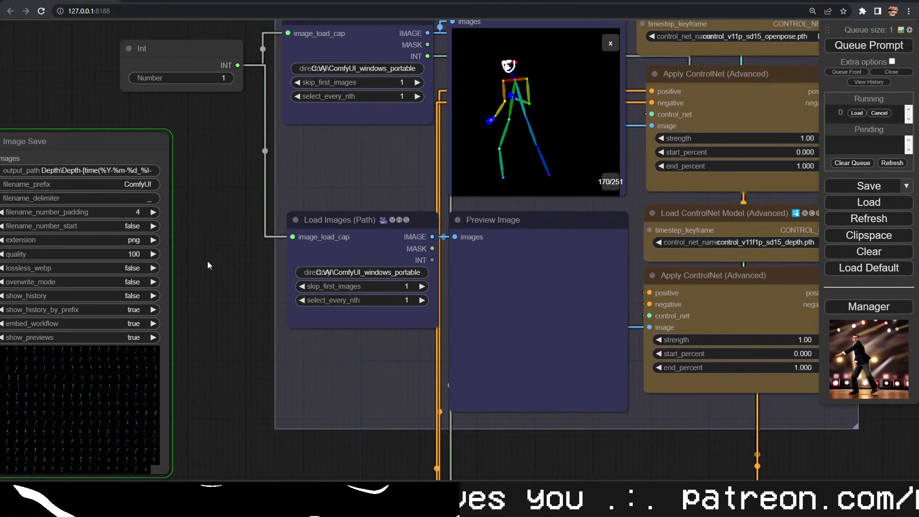
scroll(206, 260, down, 2)
drag(216, 303, 151, 360)
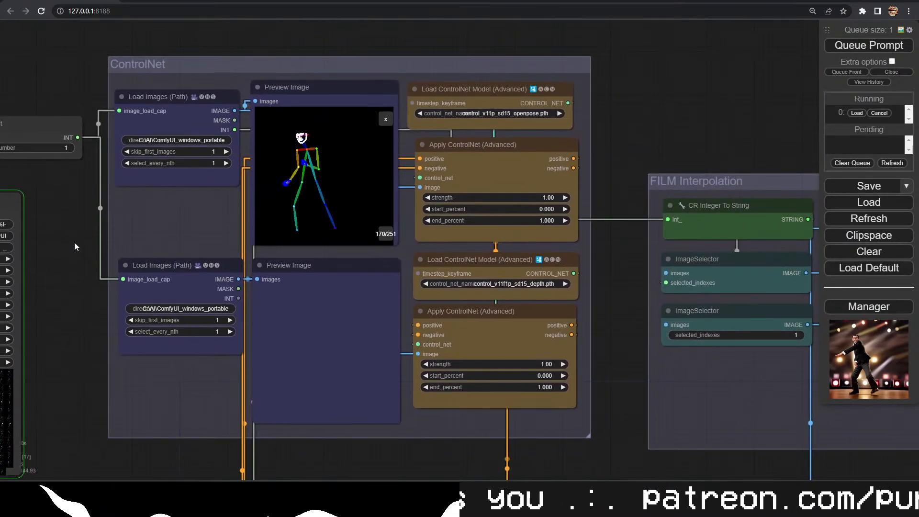
drag(76, 247, 242, 254)
drag(203, 127, 206, 117)
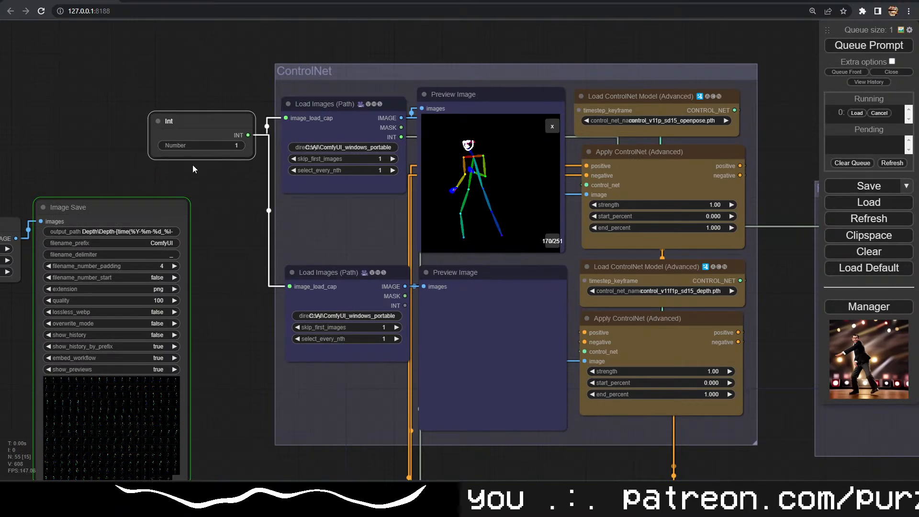
drag(52, 187, 436, 96)
scroll(352, 235, up, 3)
scroll(316, 285, down, 1)
drag(316, 285, 361, 281)
Check the server log and open the output subfolder Depth\Depth-2023-11-01_08-14PM to inspect the saved depth frames
key(alt+Tab)
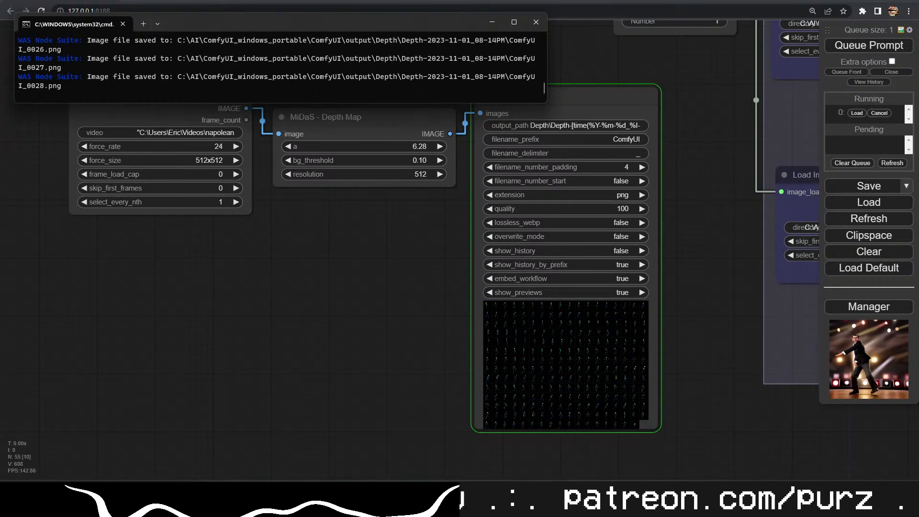
click(139, 507)
click(236, 453)
click(280, 229)
key(alt+Up)
key(alt+Up)
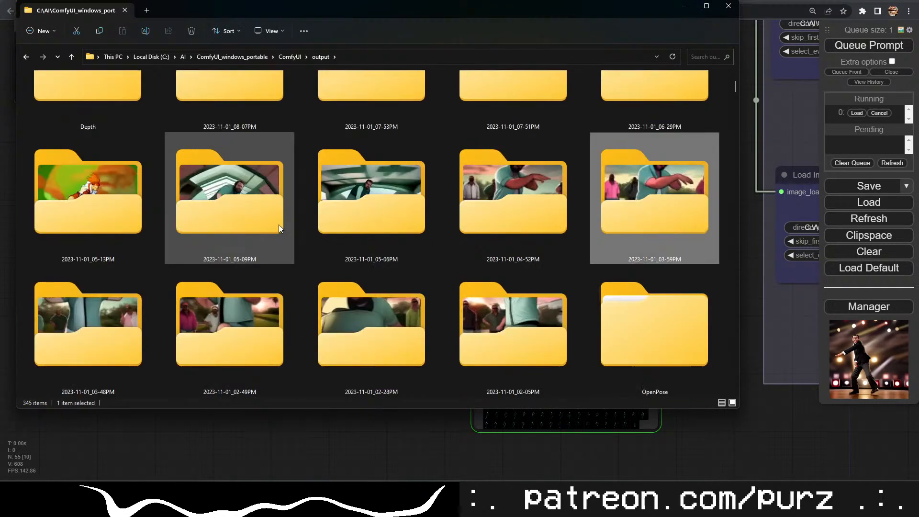
key(Left)
key(Left)
key(Left)
key(Left)
key(Return)
key(Down)
key(Return)
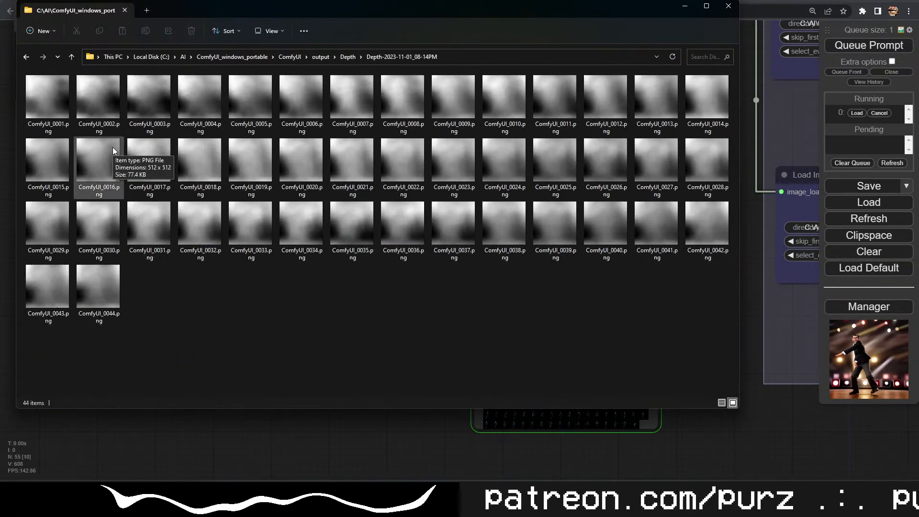
View the ComfyUI_0001.png depth sequence in djv, and return to the workflow
right_click(53, 98)
mouse_move(191, 147)
click(280, 161)
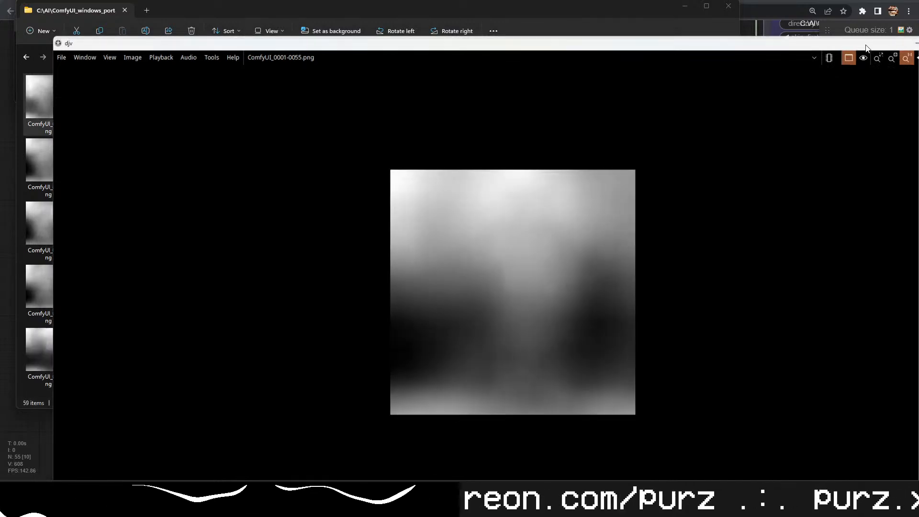
double_click(867, 44)
click(909, 0)
click(708, 6)
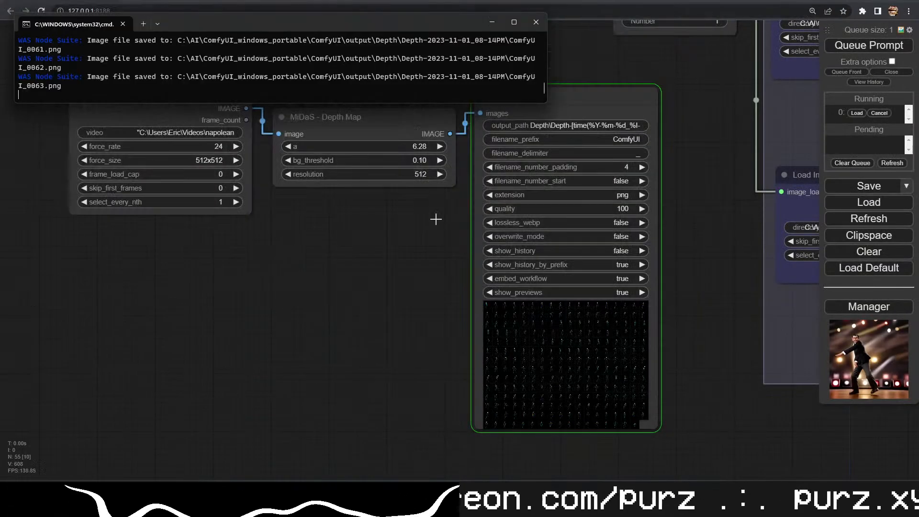
Stop the running MiDaS export by closing the server console, restart the ComfyUI server and check its startup log
click(315, 278)
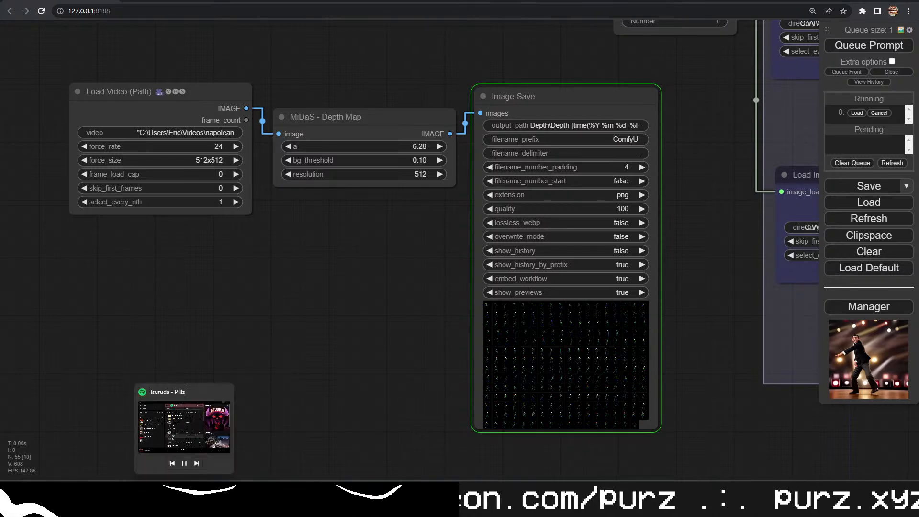
click(206, 503)
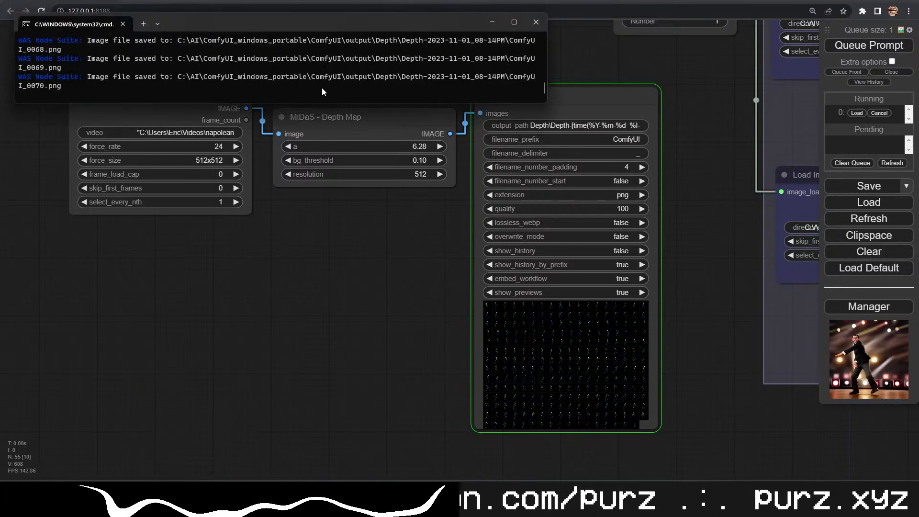
click(536, 22)
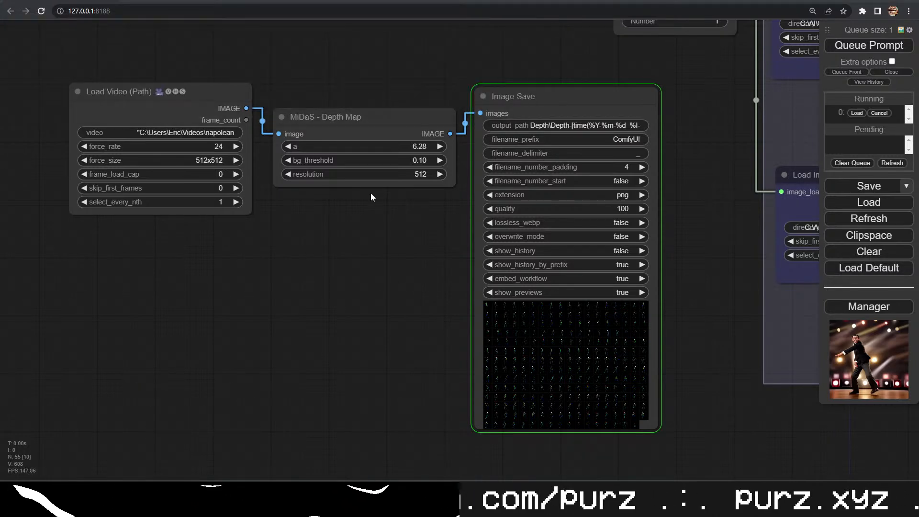
key(super+r)
key(Return)
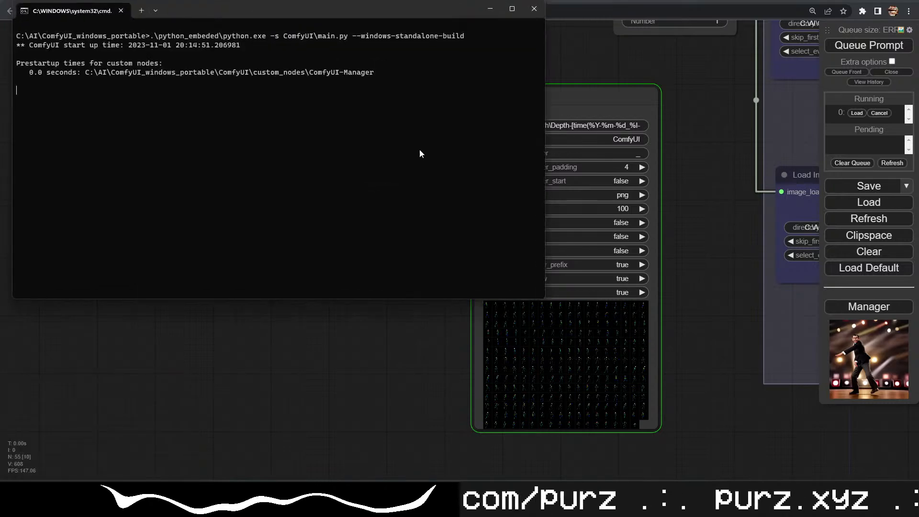
click(491, 9)
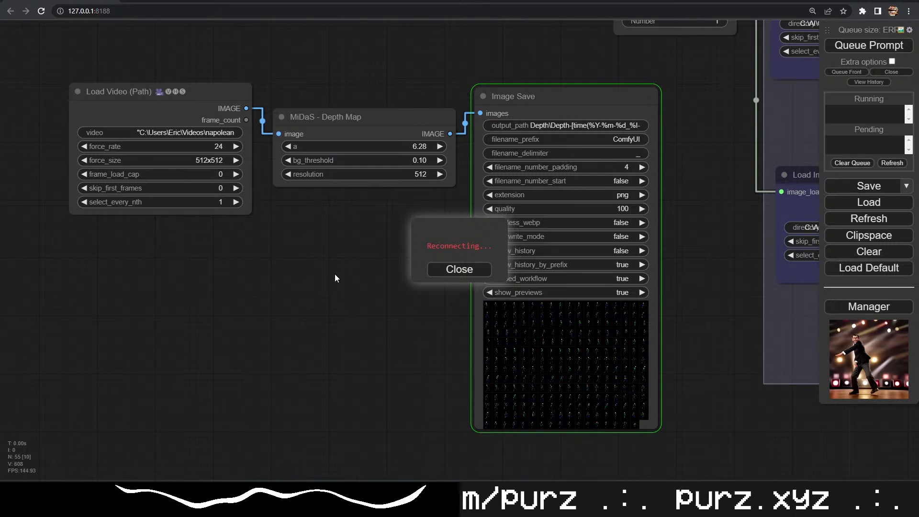
key(alt+Tab)
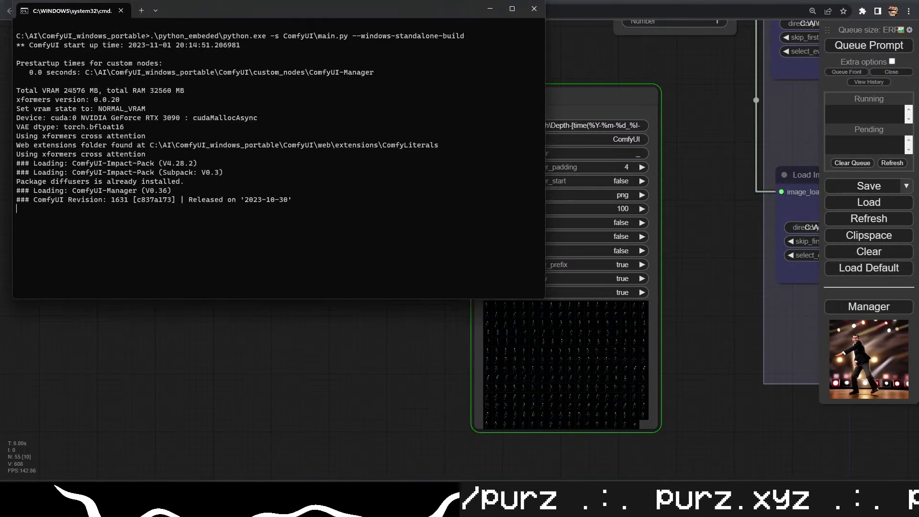
mouse_move(185, 499)
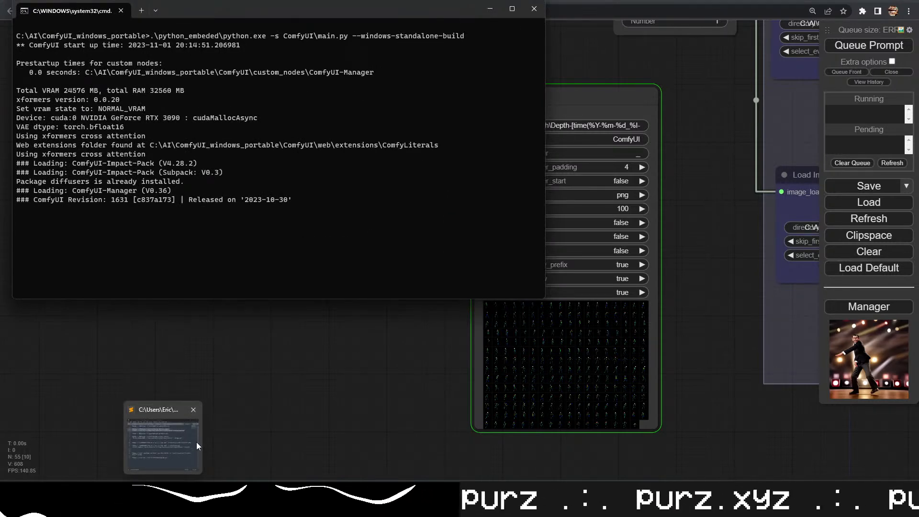
mouse_move(195, 439)
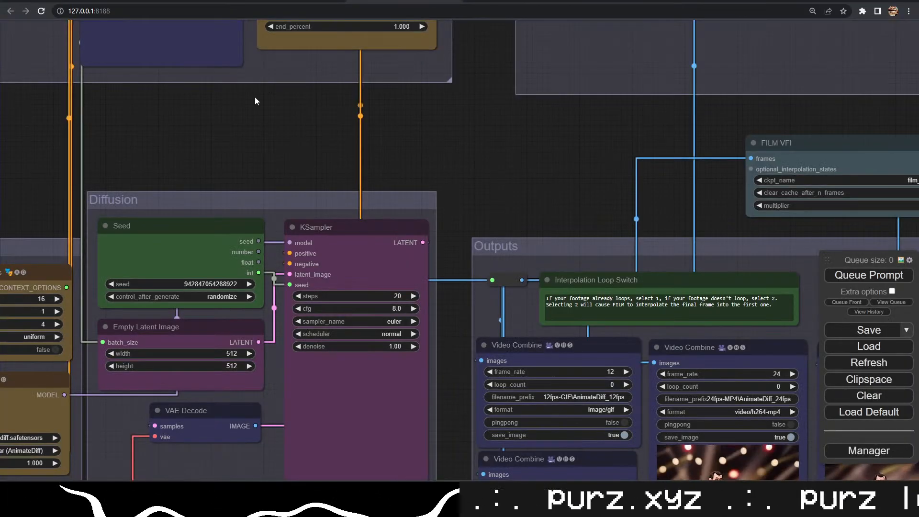
Delete the MiDaS - Depth Map node between the Load Video (Path) and Image Save nodes
drag(255, 97, 306, 110)
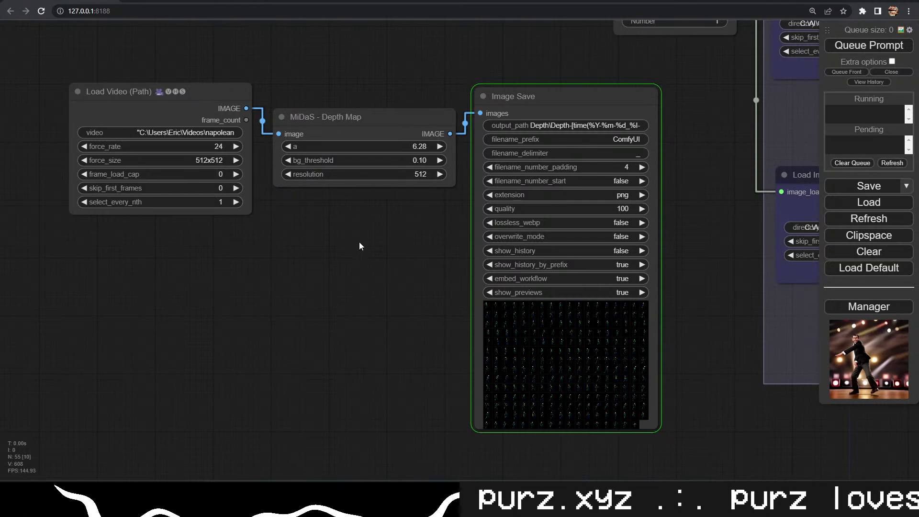
drag(374, 253, 440, 295)
click(413, 155)
key(Delete)
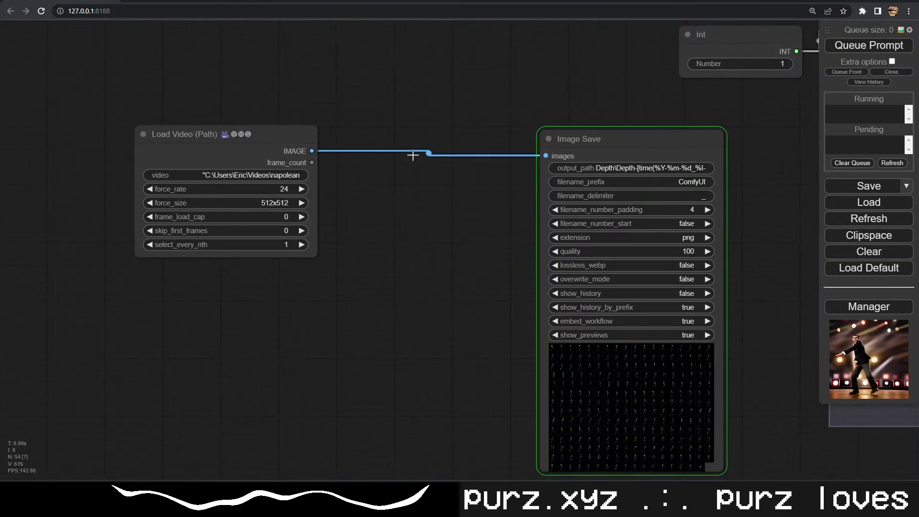
Add a Zoe-DepthMapPreprocessor node and wire it between the Load Video (Path) image output and the Image Save input
double_click(400, 197)
text(zoe)
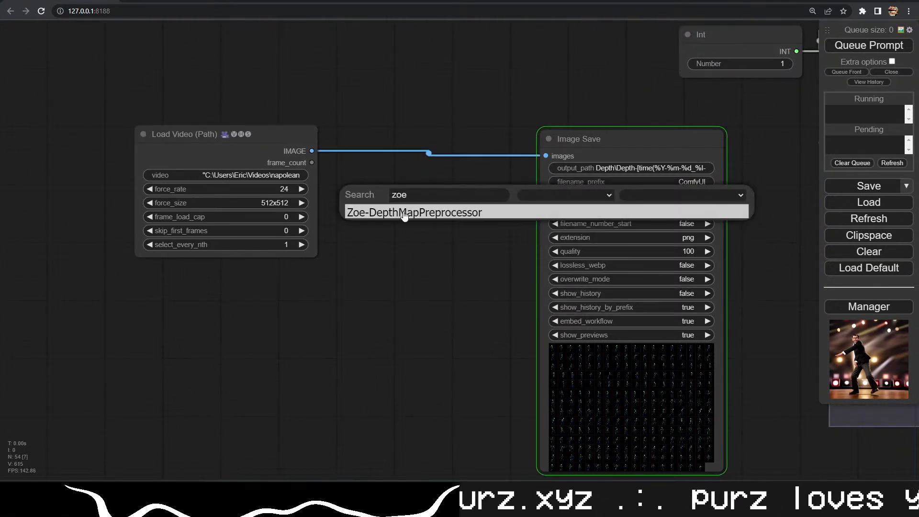
click(404, 214)
drag(342, 194, 345, 199)
drag(546, 156, 546, 155)
drag(468, 182, 467, 147)
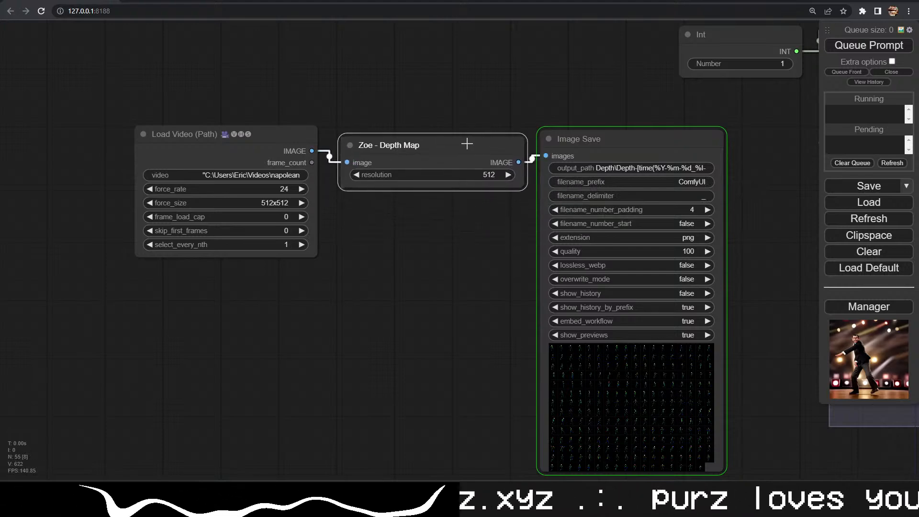
Queue the Zoe depth map export of the dance video
click(849, 47)
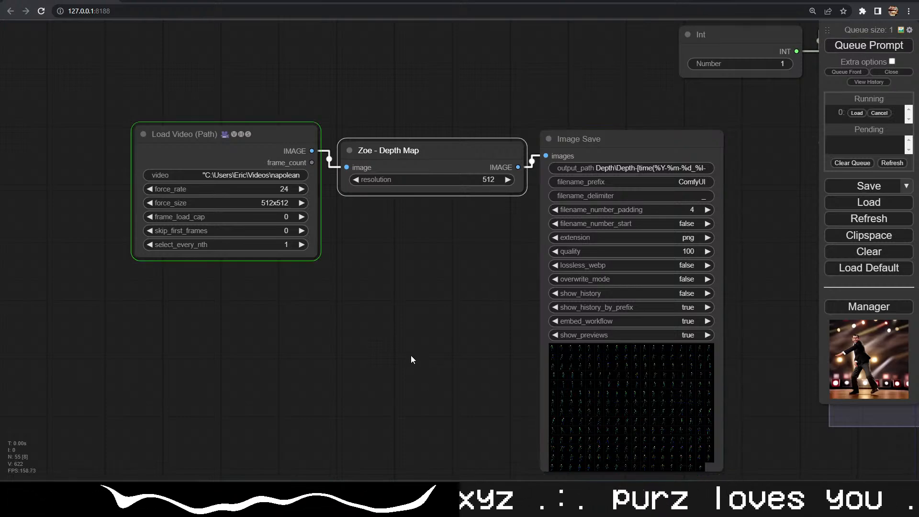
drag(403, 354, 220, 304)
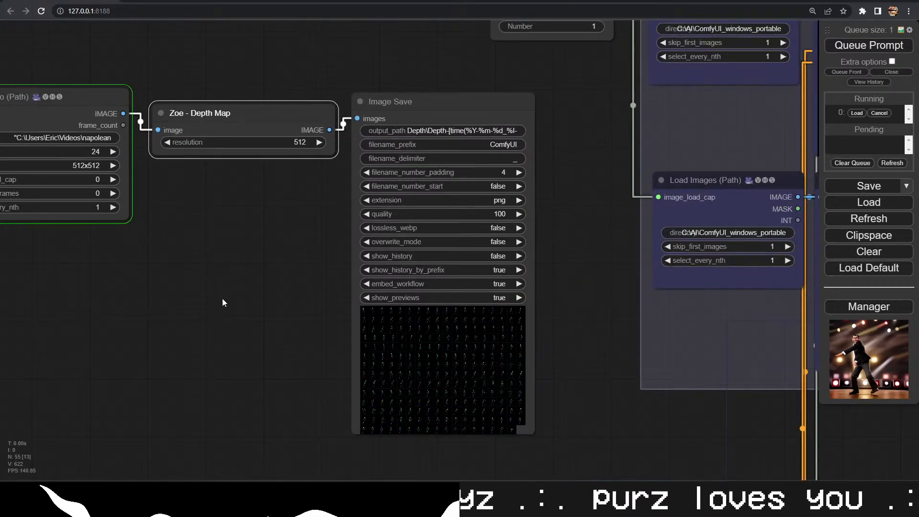
drag(236, 257, 246, 270)
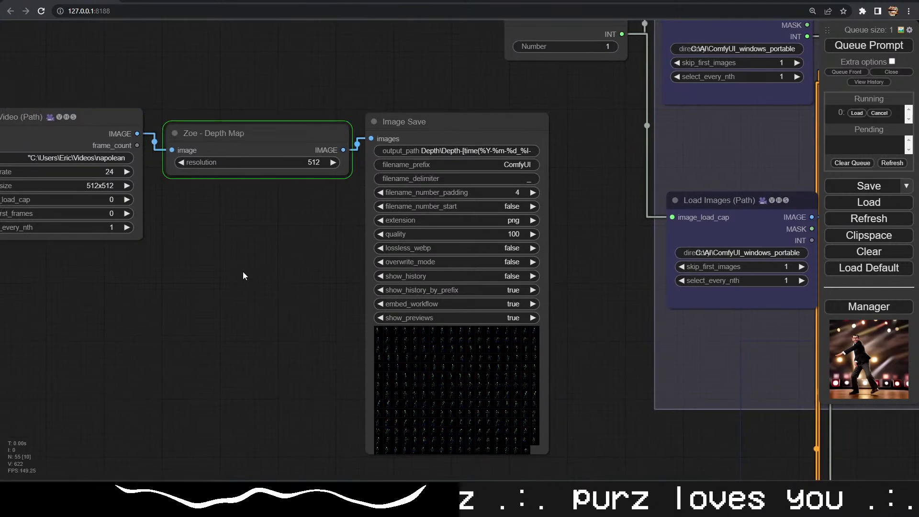
mouse_move(205, 503)
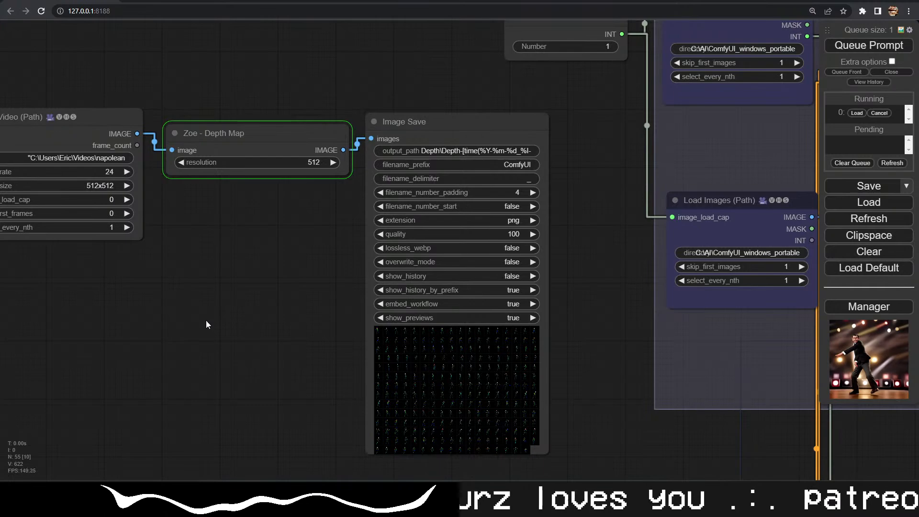
Examine the prompt, AnimateDiff, Diffusion and Outputs groups of the workflow while the export runs
drag(205, 322, 380, 362)
scroll(405, 365, down, 4)
drag(532, 361, 198, 377)
scroll(327, 378, down, 3)
drag(307, 367, 99, 129)
drag(153, 246, 318, 88)
scroll(328, 153, up, 4)
scroll(445, 71, down, 2)
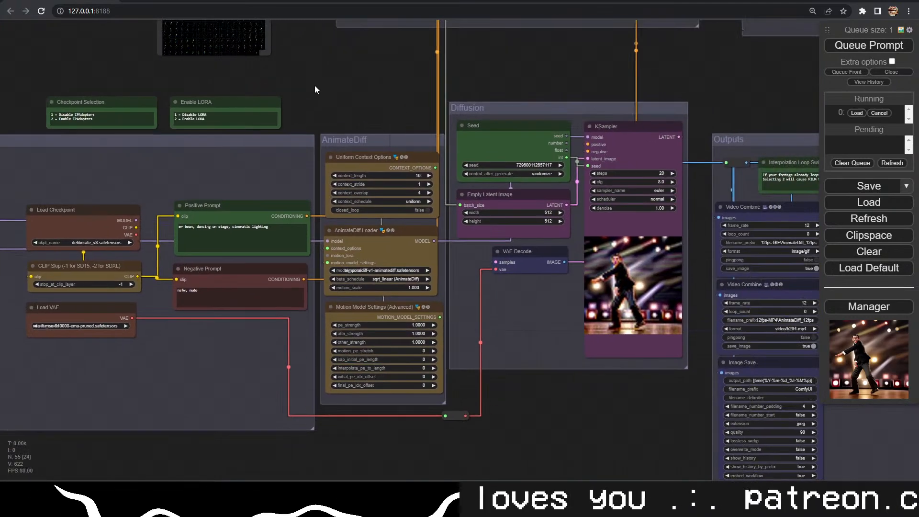
drag(390, 107, 197, 107)
drag(400, 58, 328, 31)
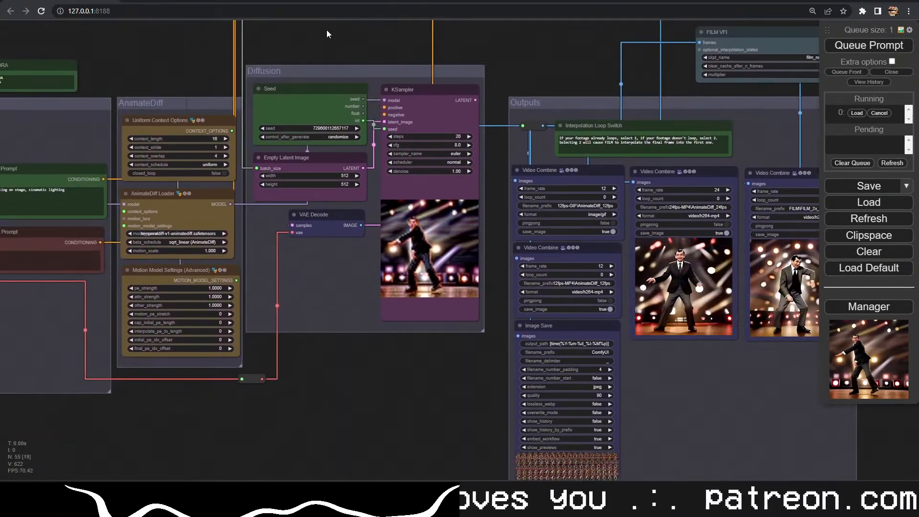
drag(181, 64, 416, 130)
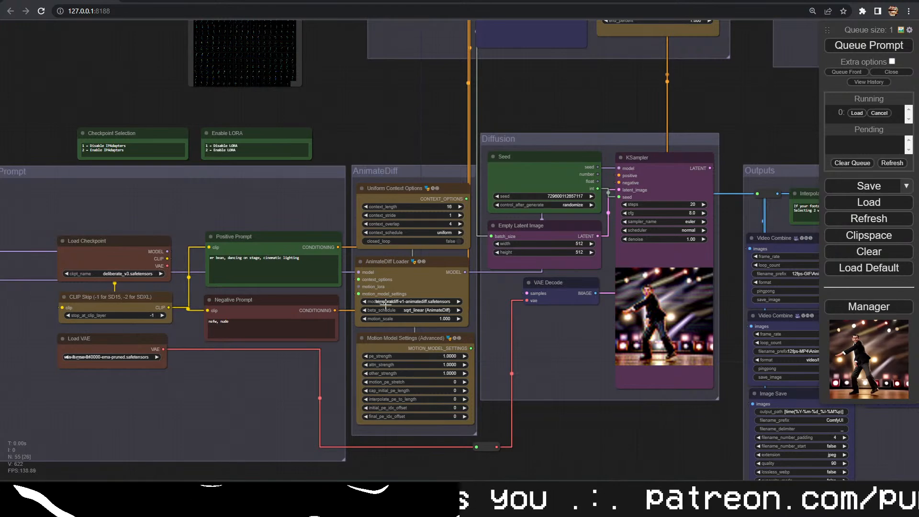
Examine the ControlNet group and the Zoe depth export nodes while the export runs
drag(383, 91, 353, 257)
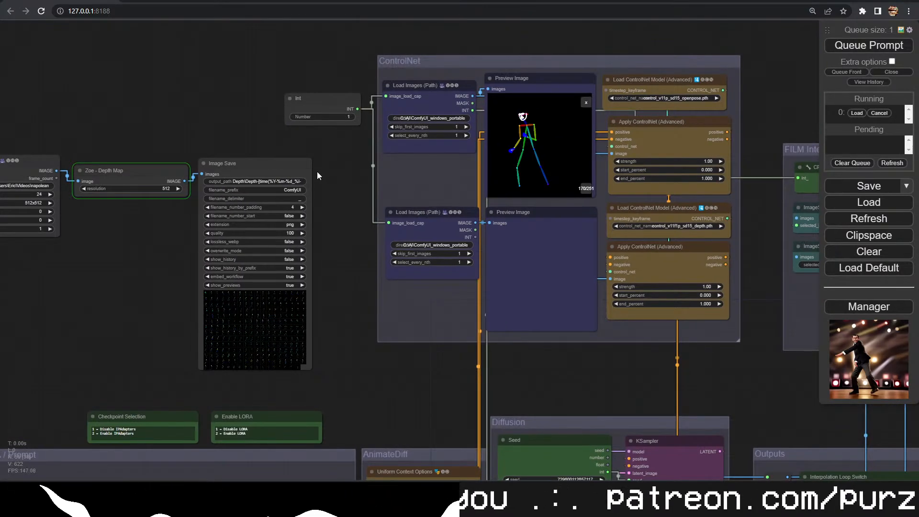
drag(317, 172, 330, 126)
drag(362, 205, 346, 90)
scroll(421, 374, up, 3)
scroll(404, 307, down, 3)
drag(378, 124, 532, 199)
drag(284, 142, 263, 256)
drag(275, 170, 293, 211)
scroll(316, 228, up, 5)
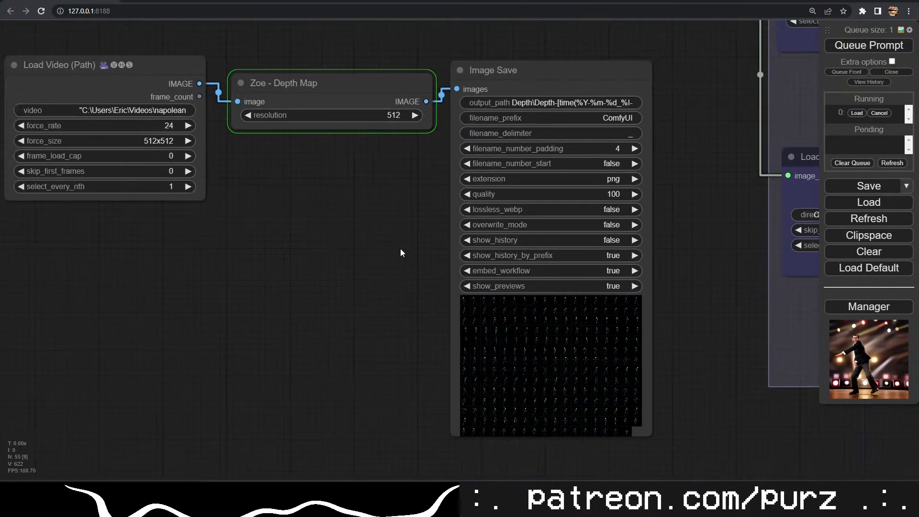
drag(429, 254, 449, 252)
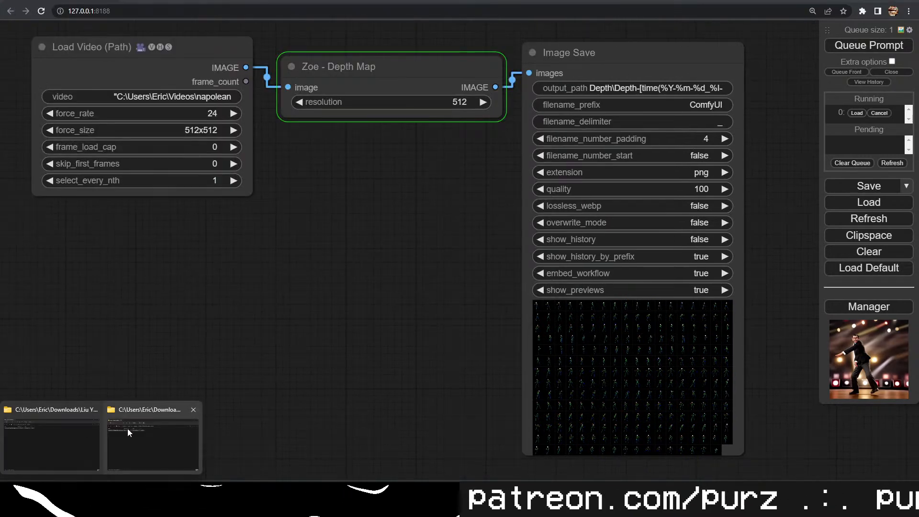
Switch to File Explorer and go to the folder C:\AI\ComfyUI_windows_portable\ComfyUI\output
mouse_move(80, 434)
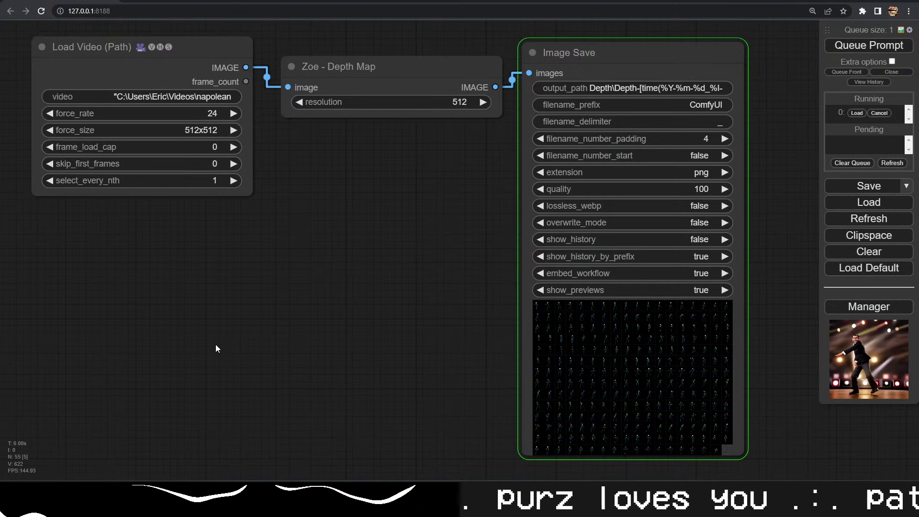
key(alt+Tab)
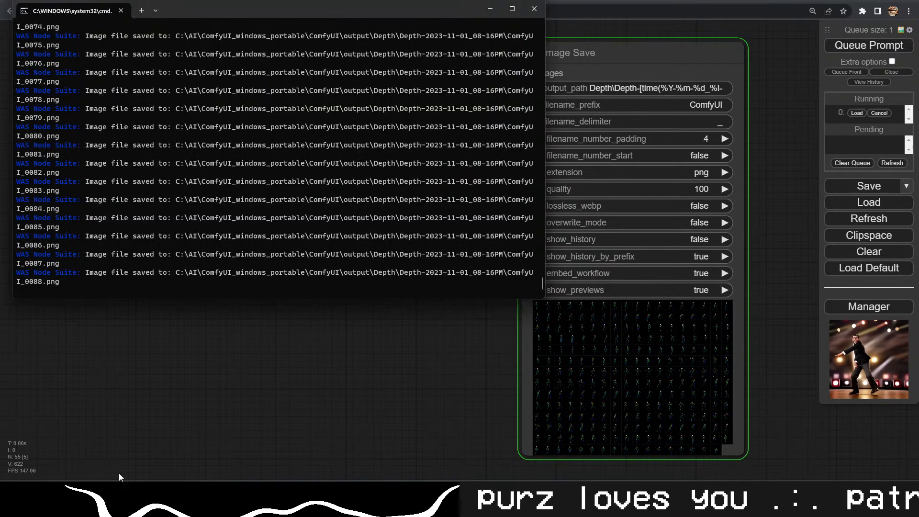
click(129, 441)
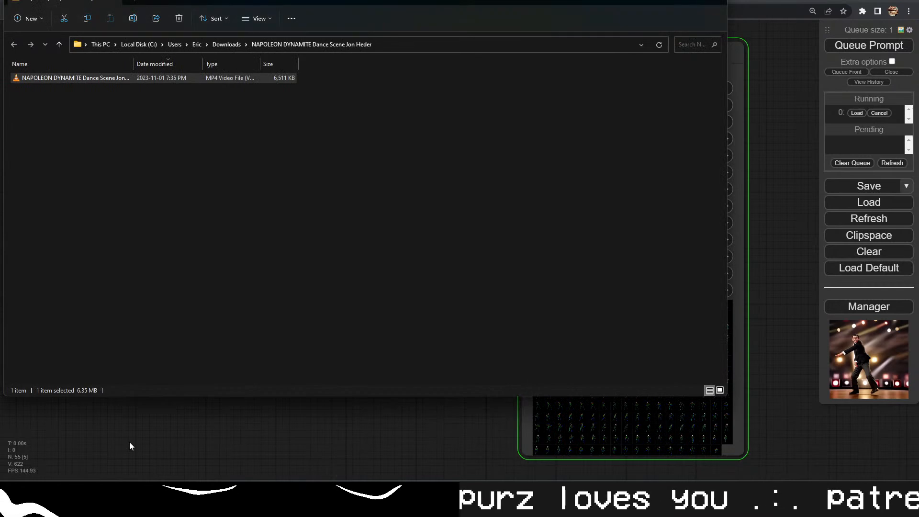
mouse_move(58, 496)
click(42, 455)
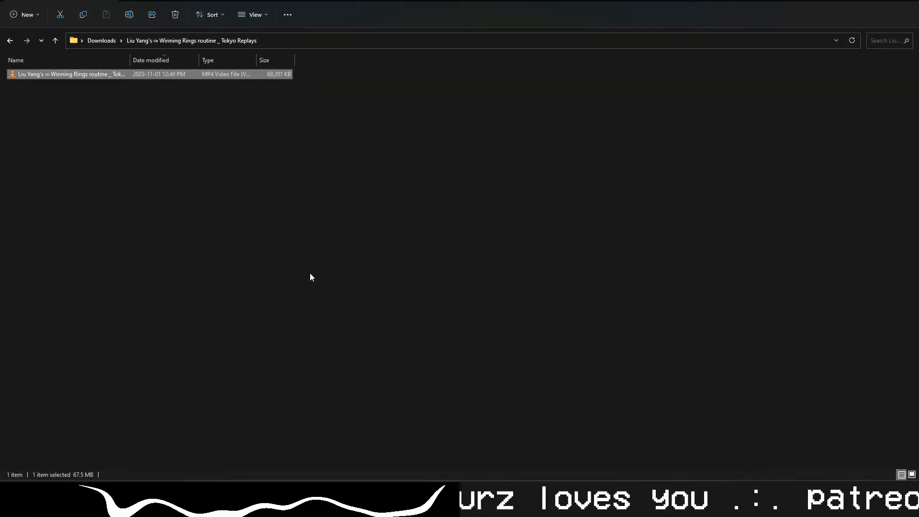
click(277, 41)
text(C:\ai\comfy)
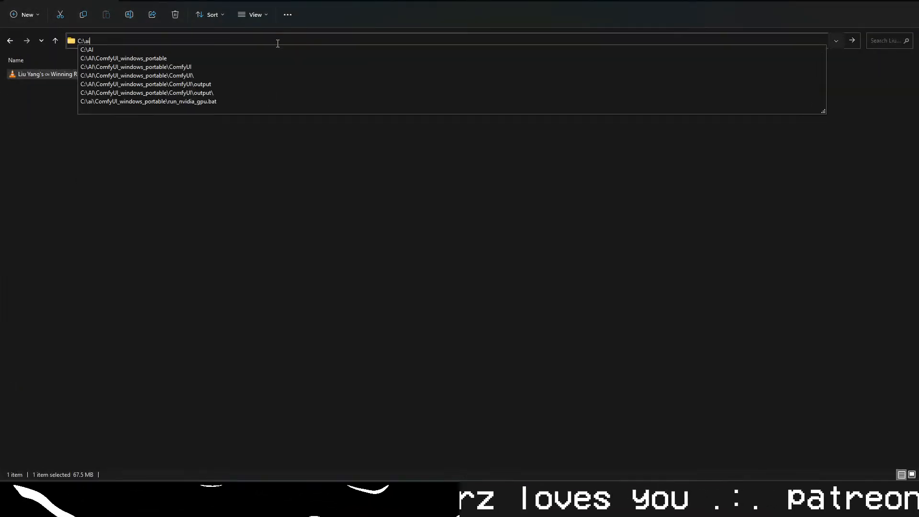
key(Down)
key(Down)
key(Down)
key(Down)
key(Return)
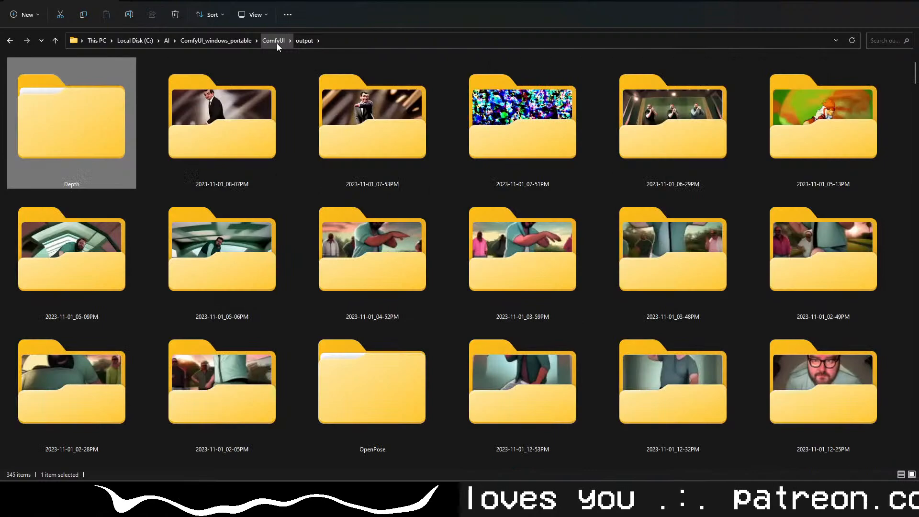
Open the Depth-2023-11-01_08-16PM folder inside Depth, preview its PNG frame sequence in djv, and close the player
key(Return)
key(Down)
key(Down)
key(Return)
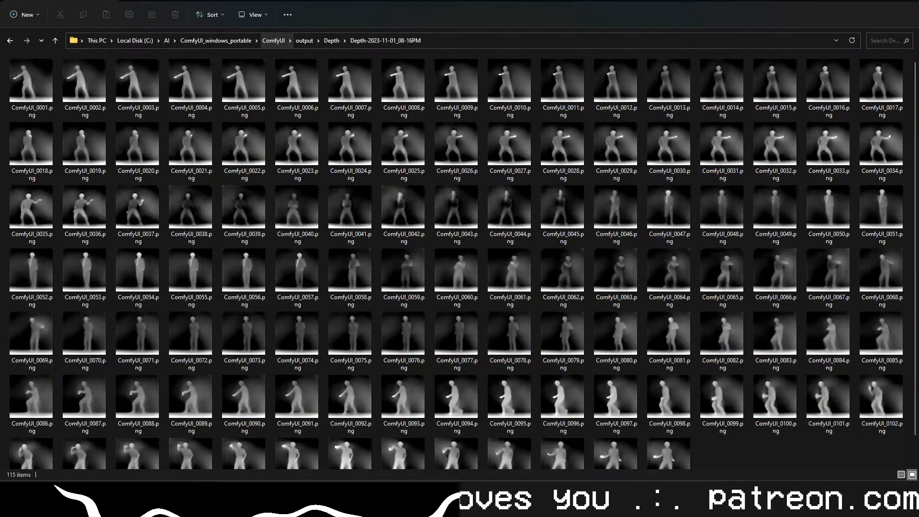
right_click(33, 81)
mouse_move(85, 127)
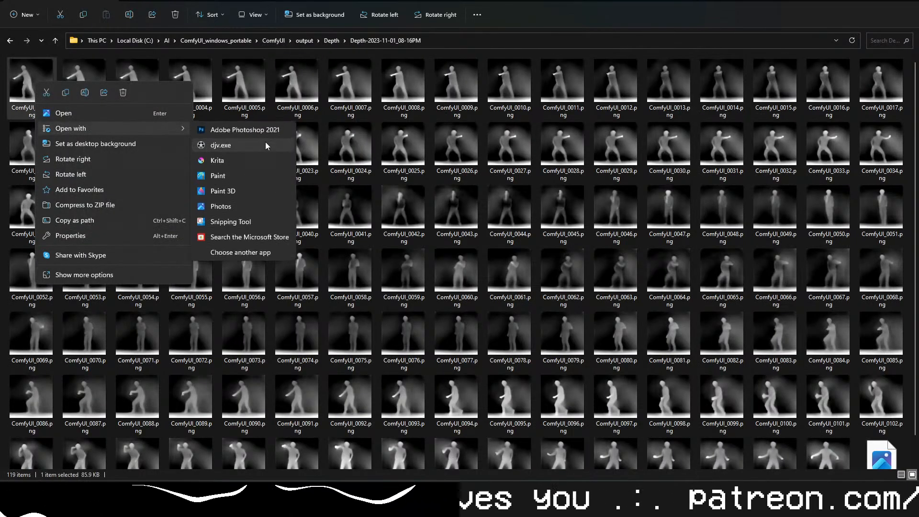
click(266, 145)
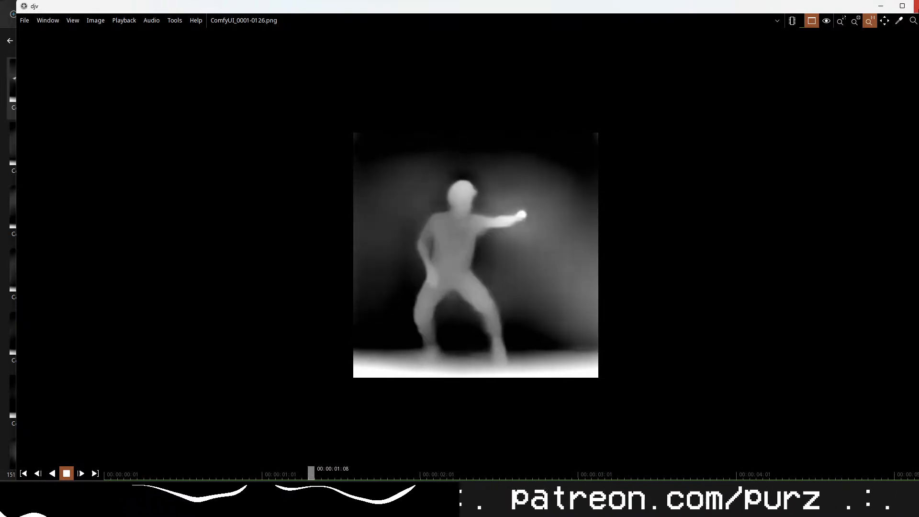
click(918, 6)
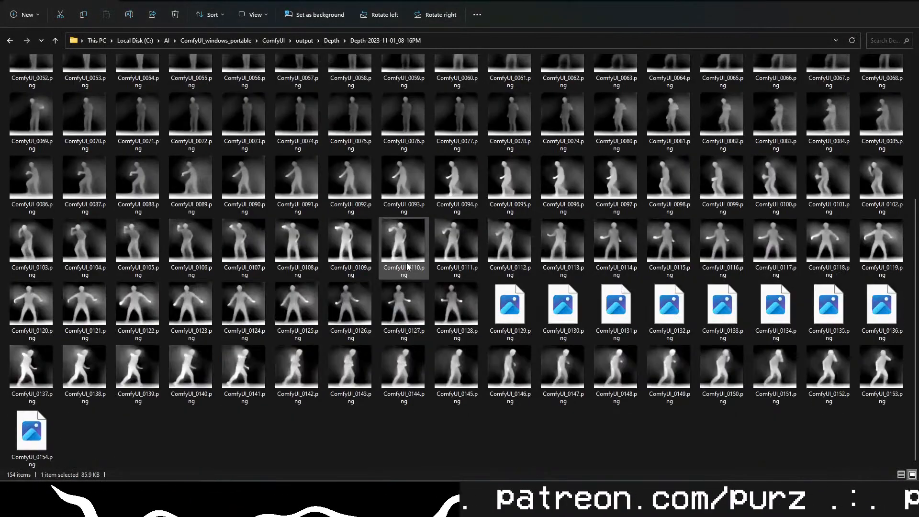
Check the newest exported depth frames, close the File Explorer windows, and return to the ComfyUI workflow
scroll(431, 220, down, 4)
click(413, 251)
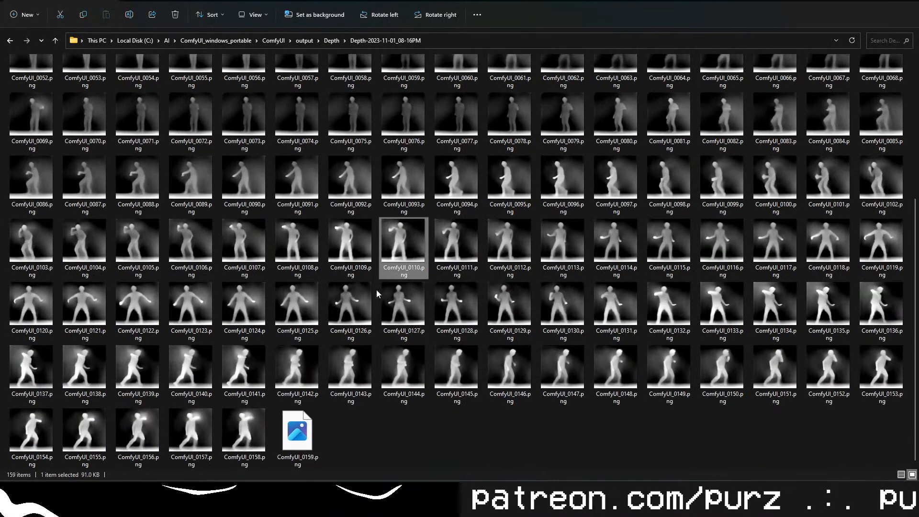
key(alt+F4)
click(293, 209)
key(alt+F4)
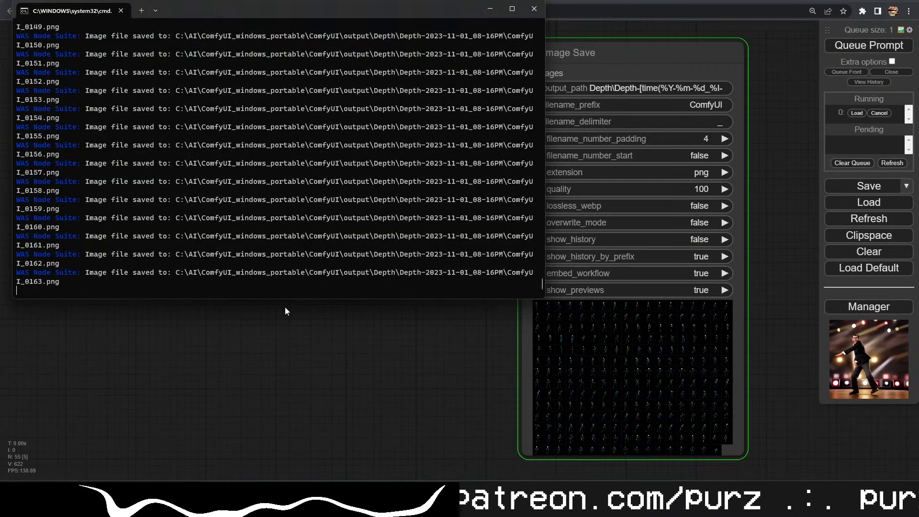
click(289, 358)
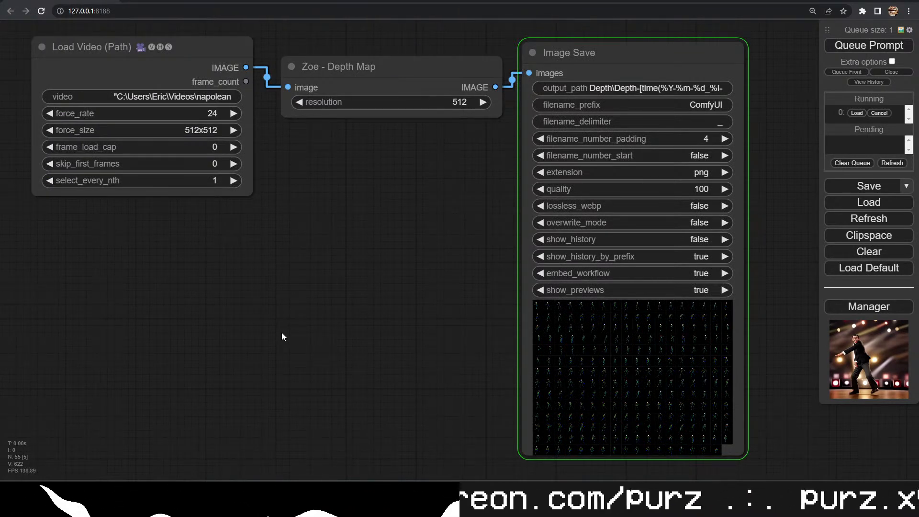
Open the folder C:\AI\ComfyUI_windows_portable\ComfyUI\output in a new File Explorer window
key(super+r)
text(C:\ai\co)
key(Down)
key(Down)
key(Down)
key(Down)
key(Return)
scroll(282, 332, down, 3)
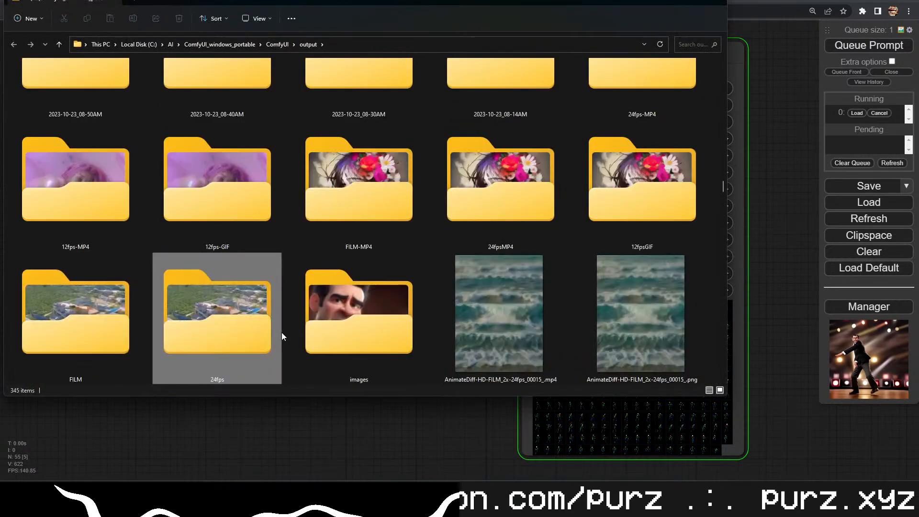
key(Up)
key(Up)
key(Up)
key(Up)
key(o)
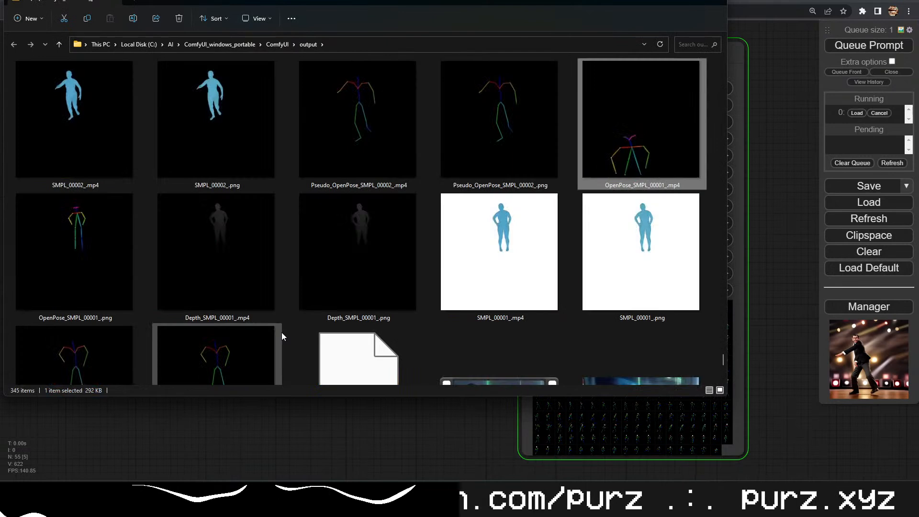
key(Home)
key(o)
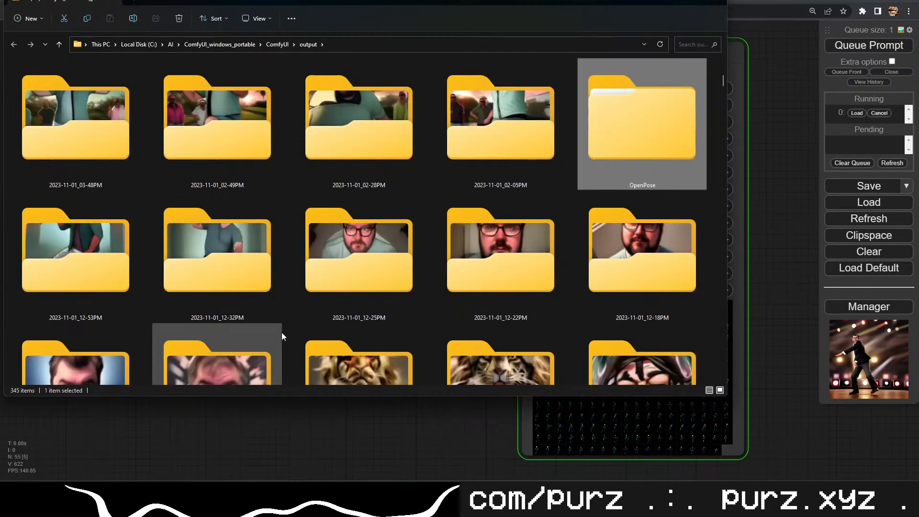
key(Return)
key(Down)
key(Up)
key(End)
key(Return)
key(BackSpace)
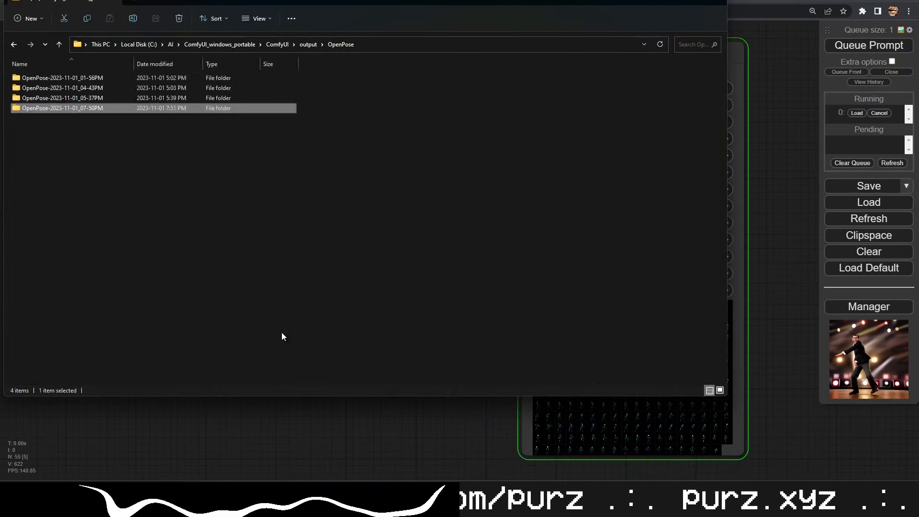
key(BackSpace)
Open the Depth-2023-11-01_08-16PM folder inside the output's Depth folder and copy its path
key(Left)
key(Left)
key(Left)
key(Left)
key(d)
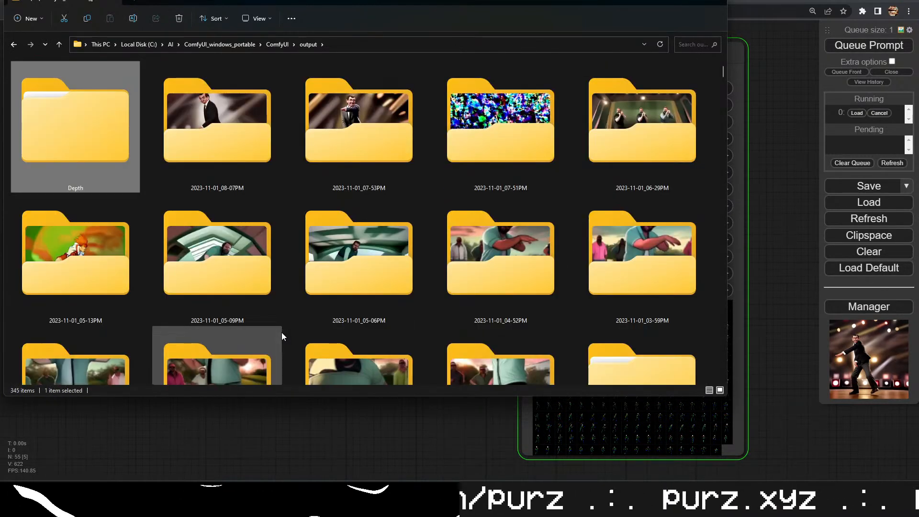
key(Return)
key(End)
key(Return)
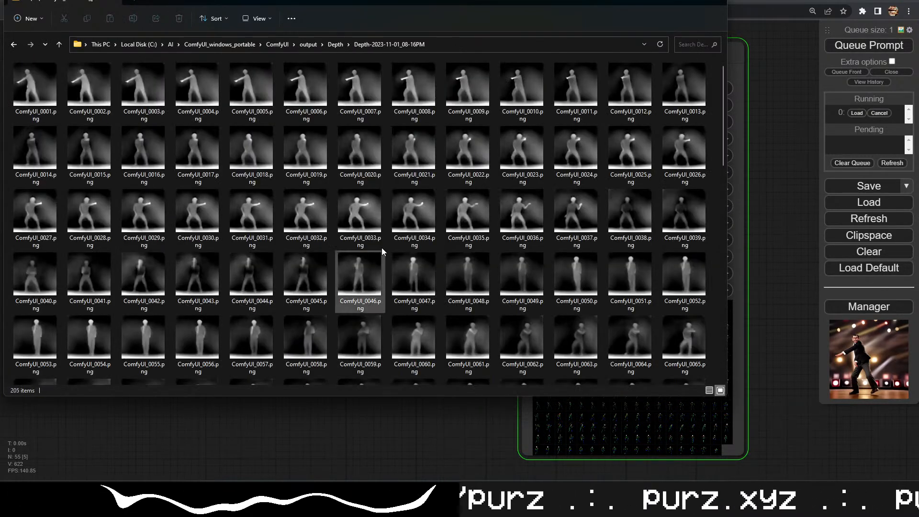
click(443, 45)
Set the directory of the lower Load Images (Path) node in the ControlNet group to the copied Depth-2023-11-01_08-16PM path
click(315, 455)
drag(397, 333, 229, 318)
click(403, 197)
key(ctrl+a)
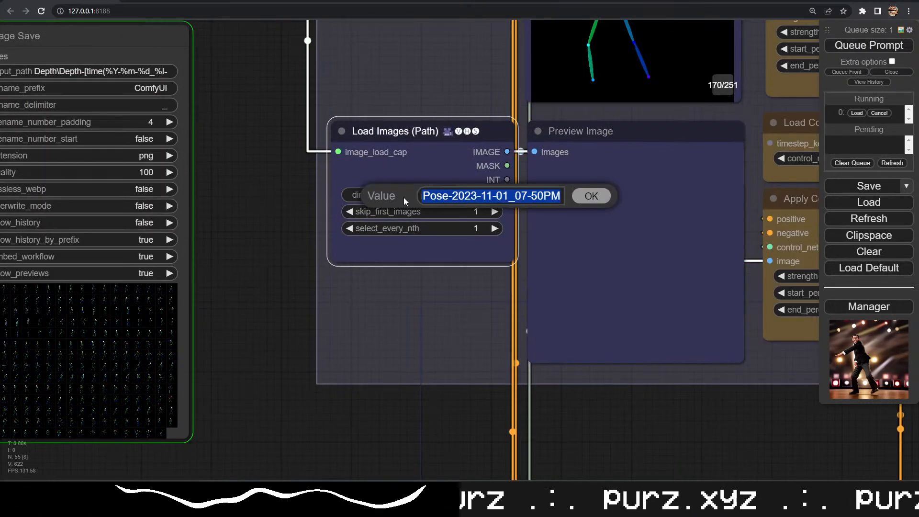
key(ctrl+v)
key(Return)
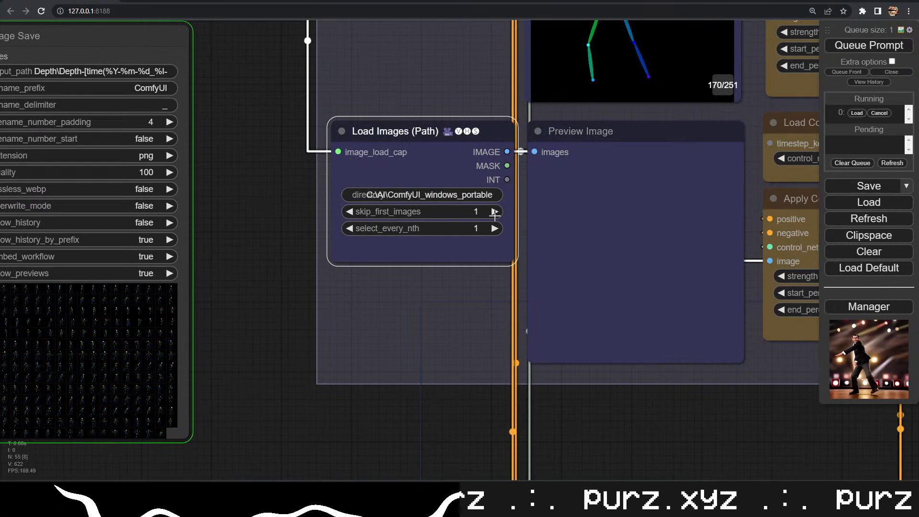
Set skip_first_images to 0 in both Load Images (Path) nodes of the ControlNet group
drag(284, 202, 202, 432)
click(249, 221)
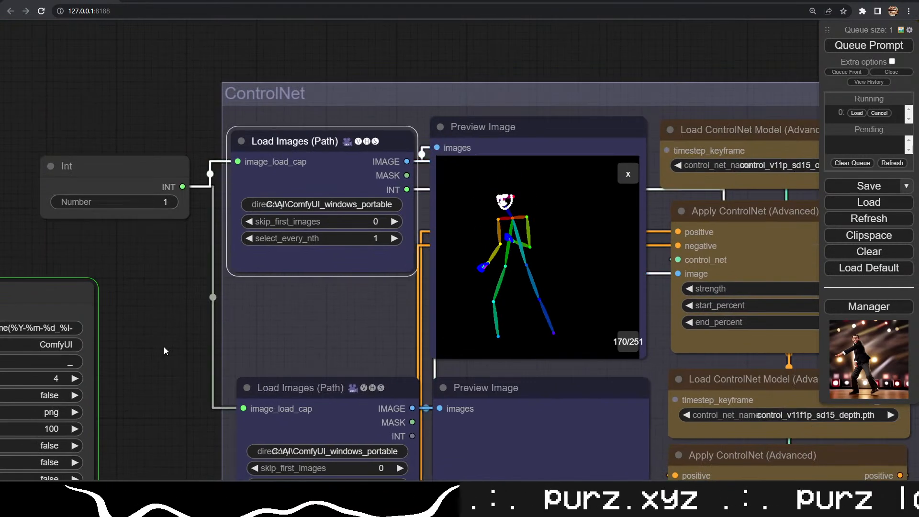
scroll(177, 346, down, 4)
drag(179, 351, 146, 225)
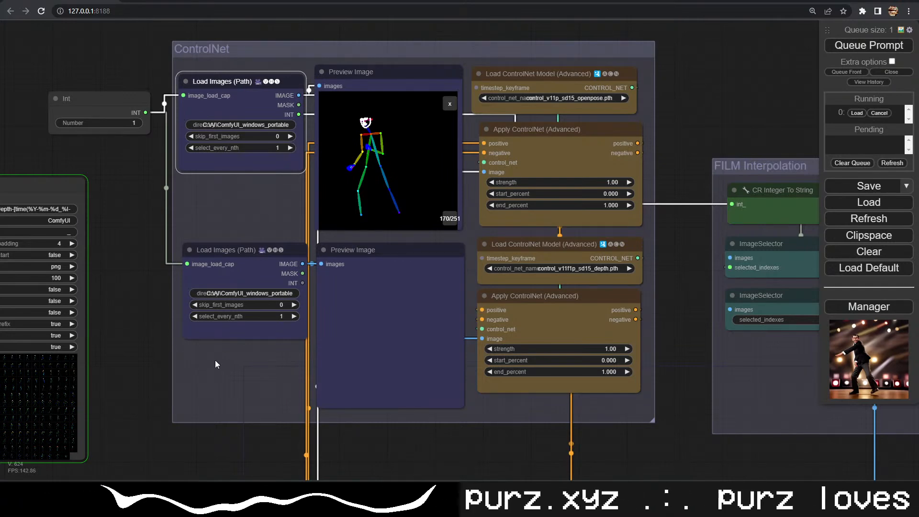
Inspect the exported Zoe depth frames enlarged in the Image Save node's preview
drag(171, 447, 580, 343)
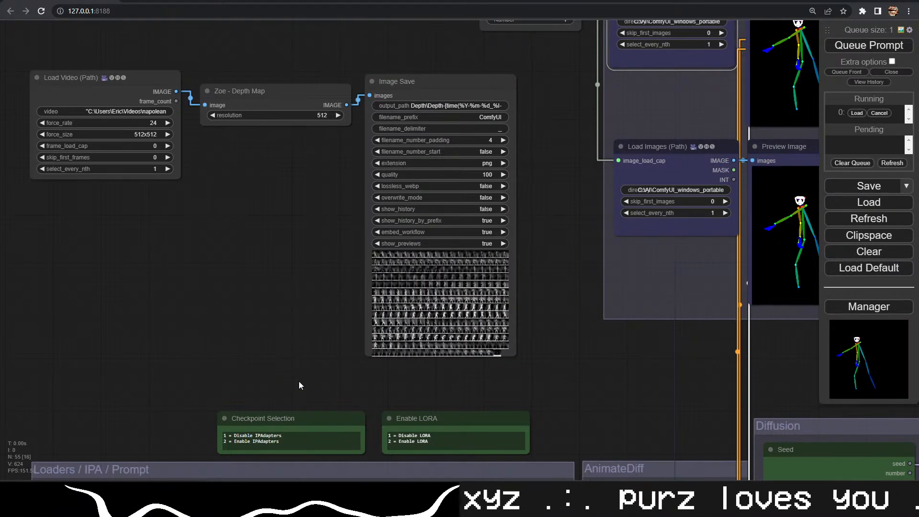
scroll(305, 396, up, 4)
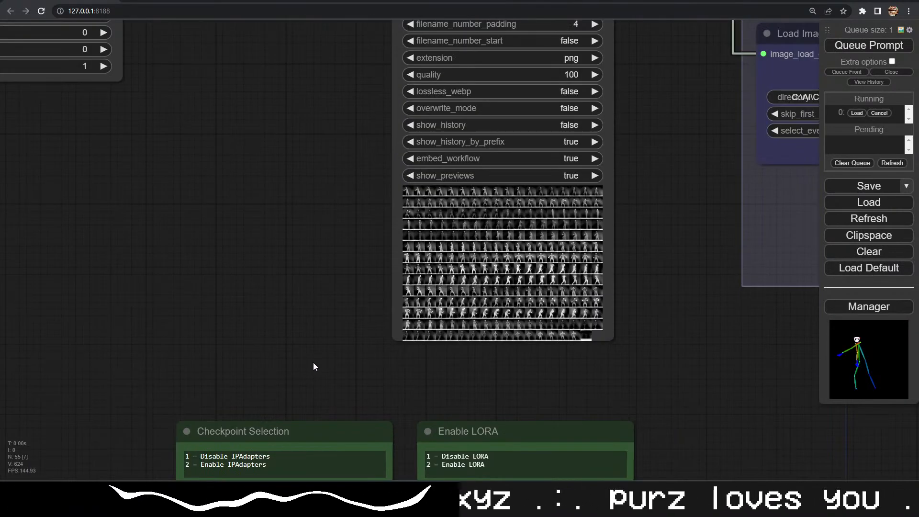
click(408, 195)
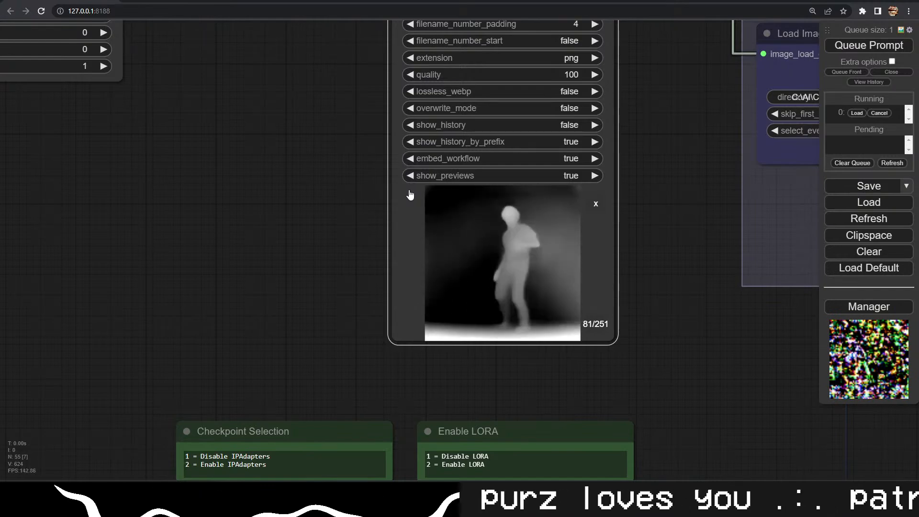
Check the depth image loader's directory and set the strength of the depth Apply ControlNet (Advanced) node to 0.80
drag(672, 173, 104, 288)
scroll(392, 328, down, 3)
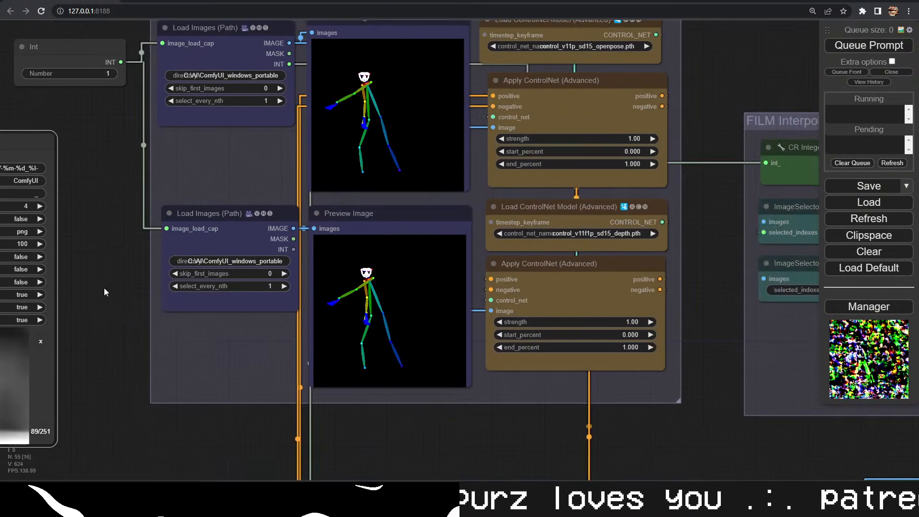
click(246, 261)
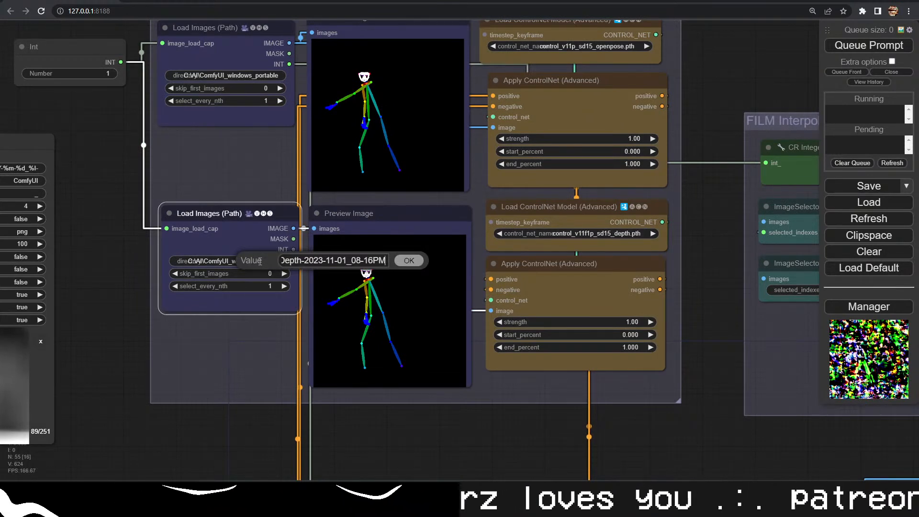
click(400, 263)
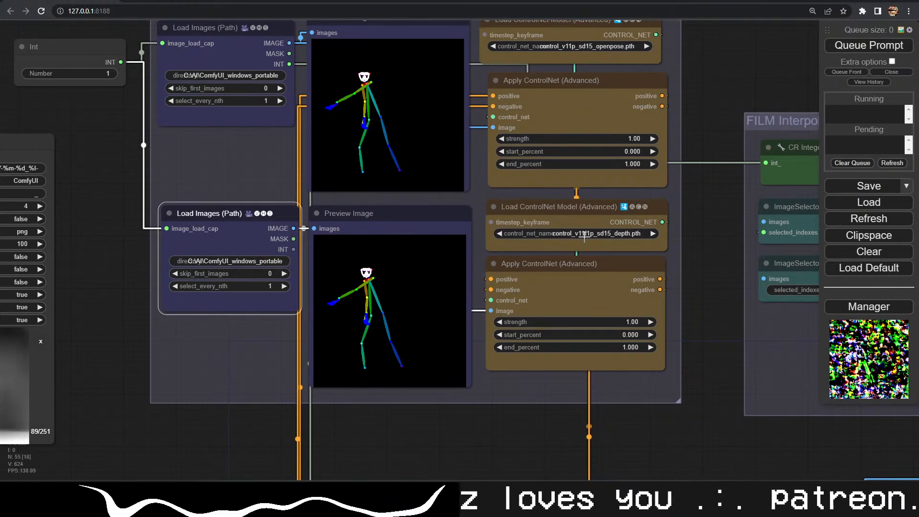
click(619, 326)
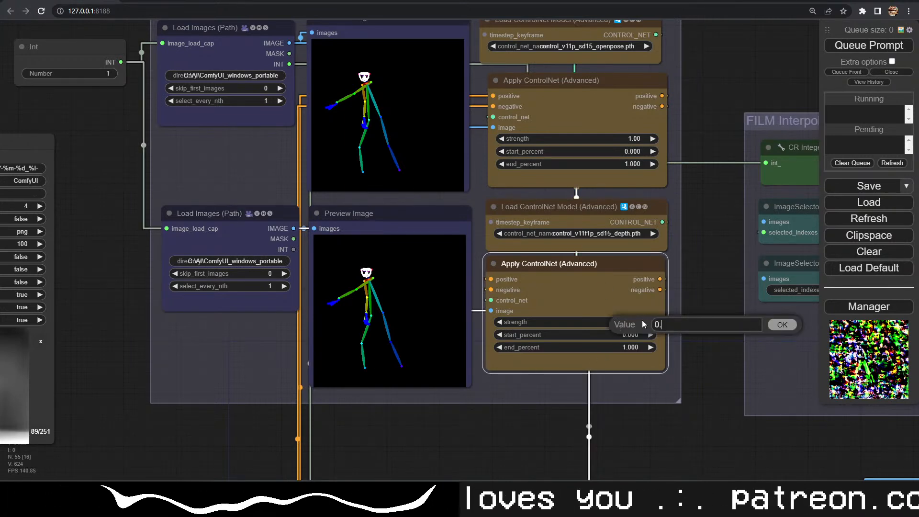
key(Return)
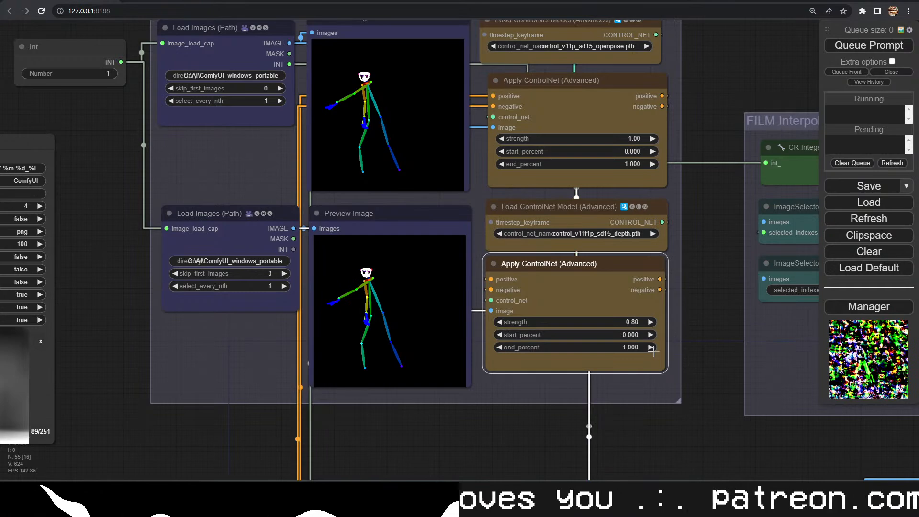
Set the Number in the Int node feeding both image loaders' image_load_cap to 16
drag(709, 327, 916, 444)
click(315, 210)
text(16)
key(Return)
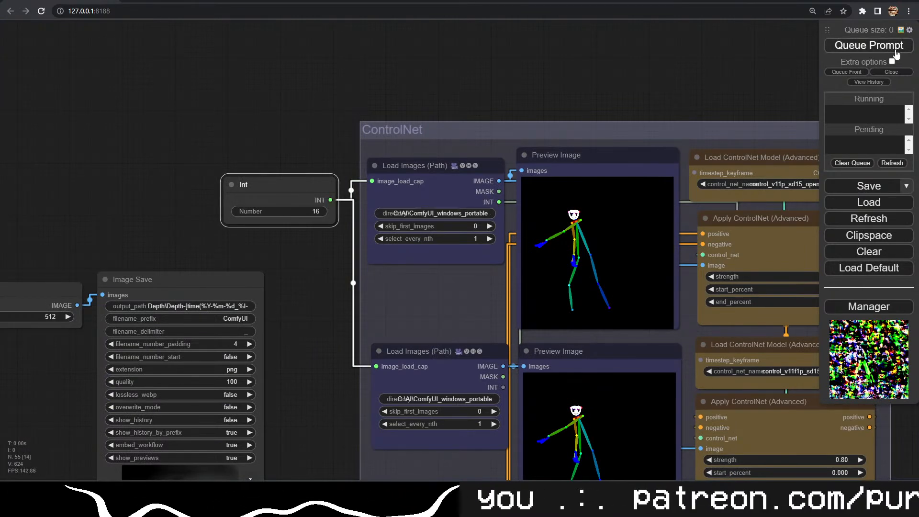
Queue the prompt and return both ControlNet Preview Image nodes to their grids of all loaded frames
drag(340, 366, 185, 267)
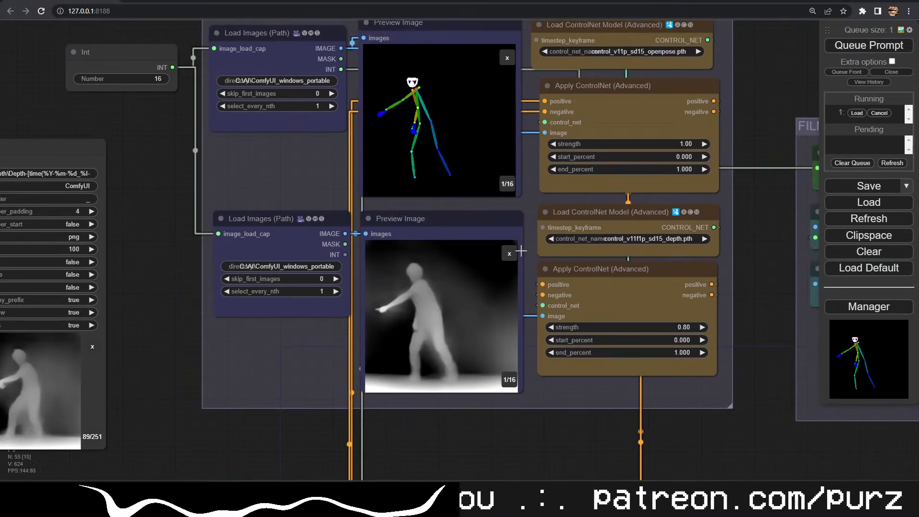
click(507, 58)
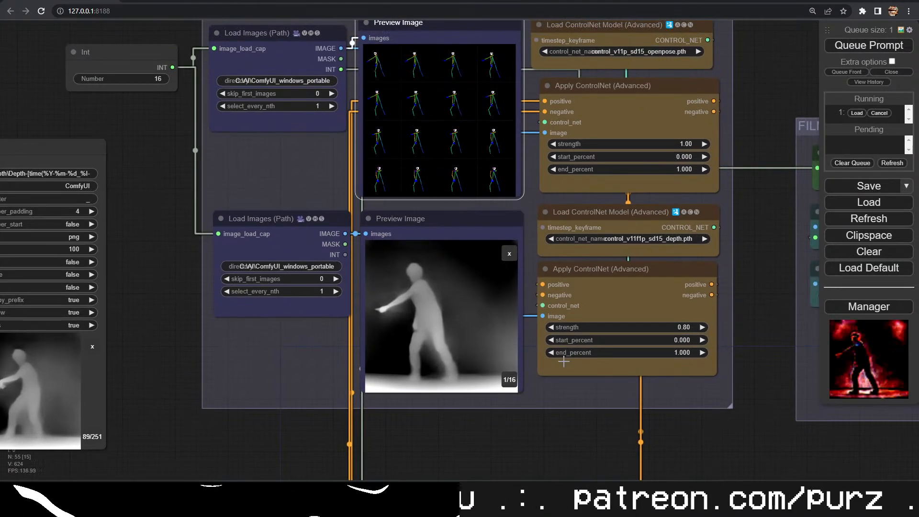
click(509, 254)
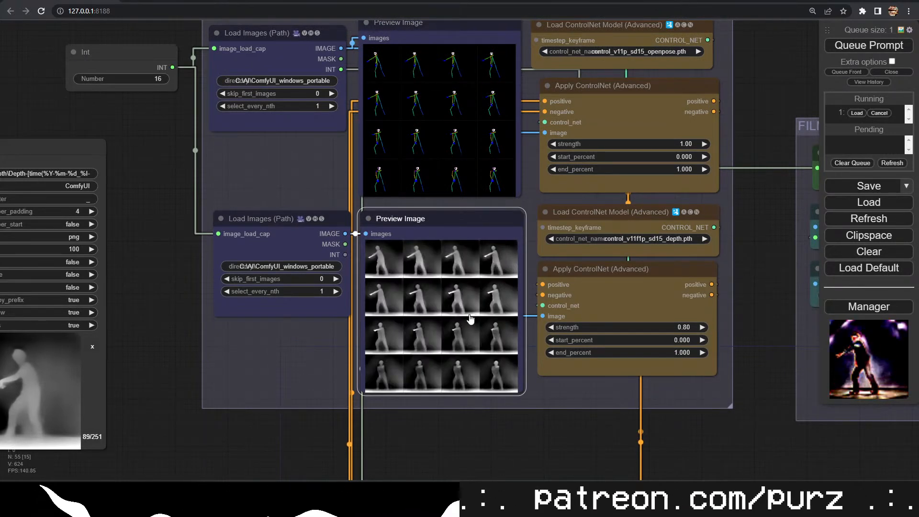
Follow the KSampler's preview in the Diffusion group and inspect the 24fps video enlarged in the Outputs group
drag(514, 411, 446, 71)
drag(401, 136, 415, 52)
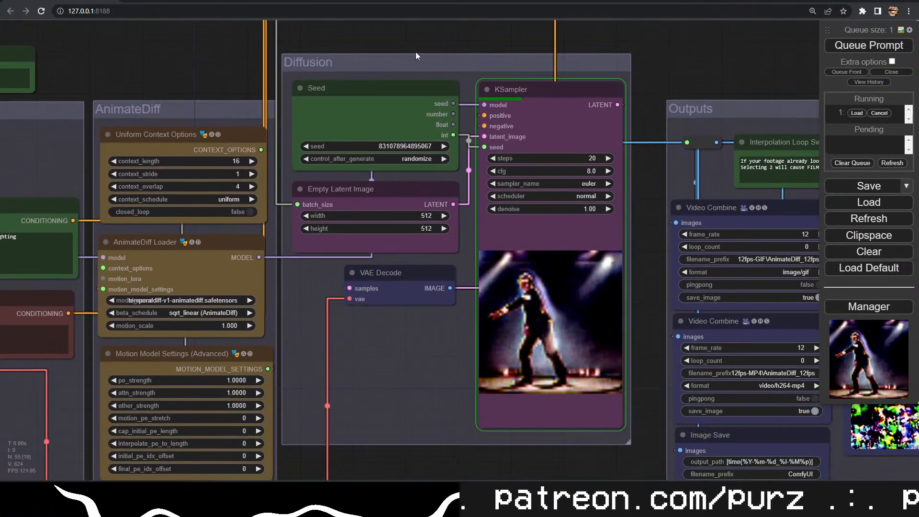
drag(696, 88, 625, 45)
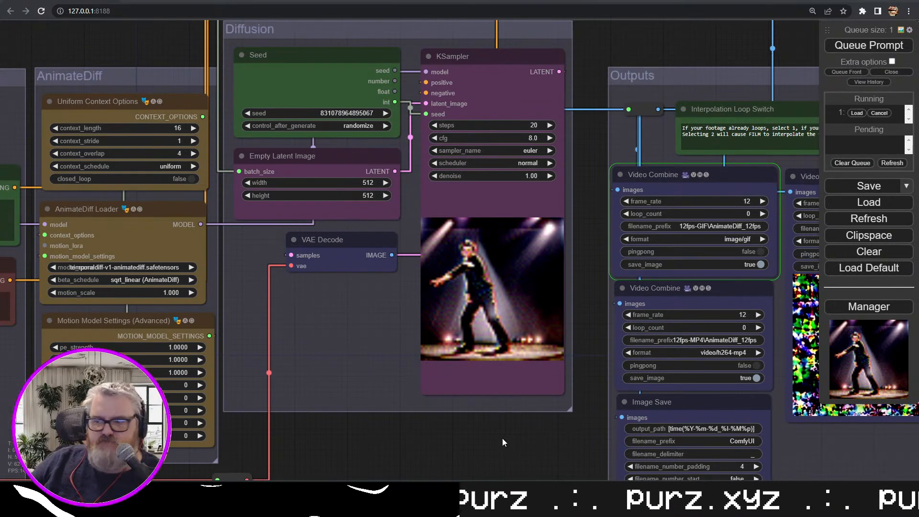
drag(601, 454, 206, 414)
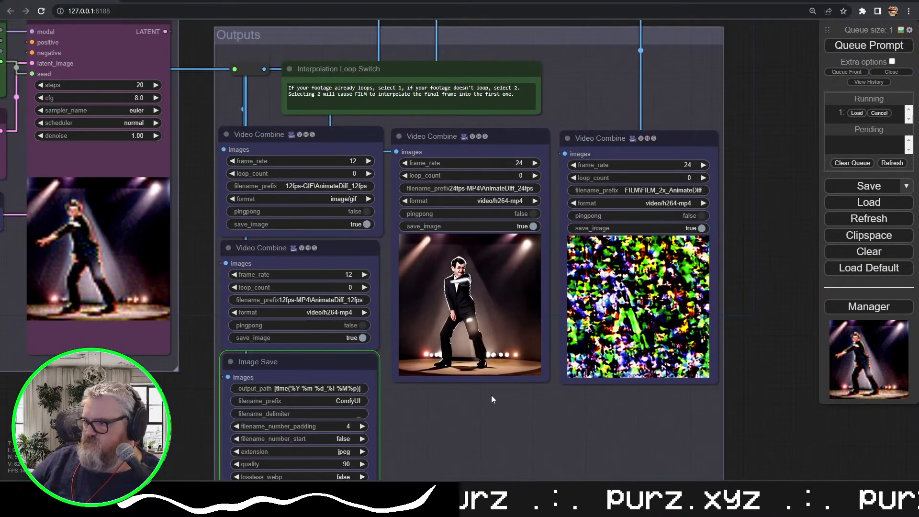
scroll(491, 397, up, 8)
scroll(492, 395, up, 1)
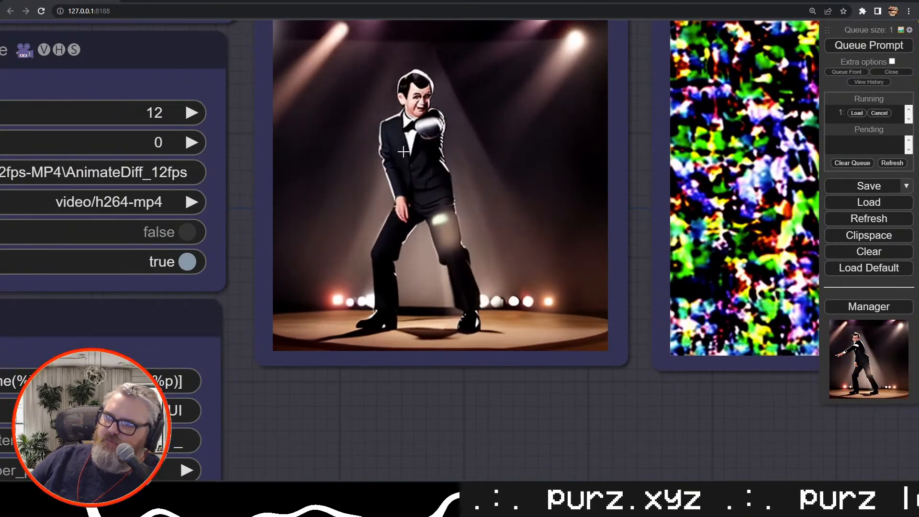
Set the strength of the depth Apply ControlNet (Advanced) node to 0.50
scroll(408, 228, down, 11)
drag(212, 190, 635, 506)
drag(372, 210, 253, 364)
click(455, 257)
click(456, 256)
key(ctrl+a)
text(0.5)
key(Return)
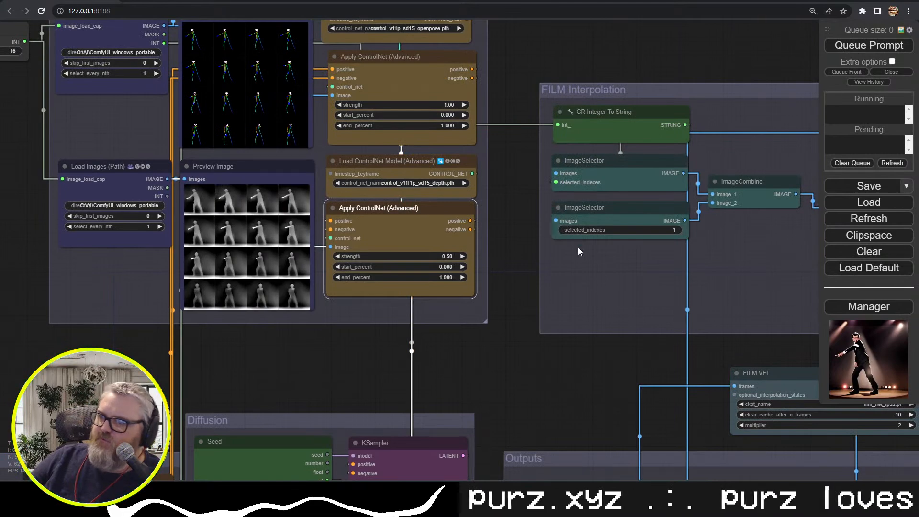
Queue the prompt again and compare the 24fps and FILM_2x Video Combine previews from the previous run
drag(526, 383, 283, 147)
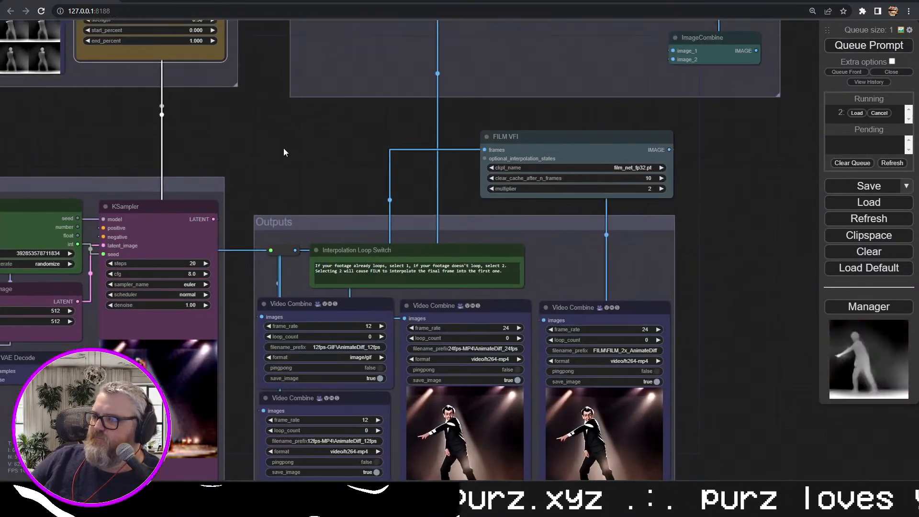
drag(389, 234, 341, 74)
scroll(622, 322, up, 4)
scroll(651, 324, up, 3)
mouse_move(632, 320)
mouse_down()
mouse_move(553, 330)
mouse_move(626, 313)
mouse_up()
scroll(633, 316, up, 5)
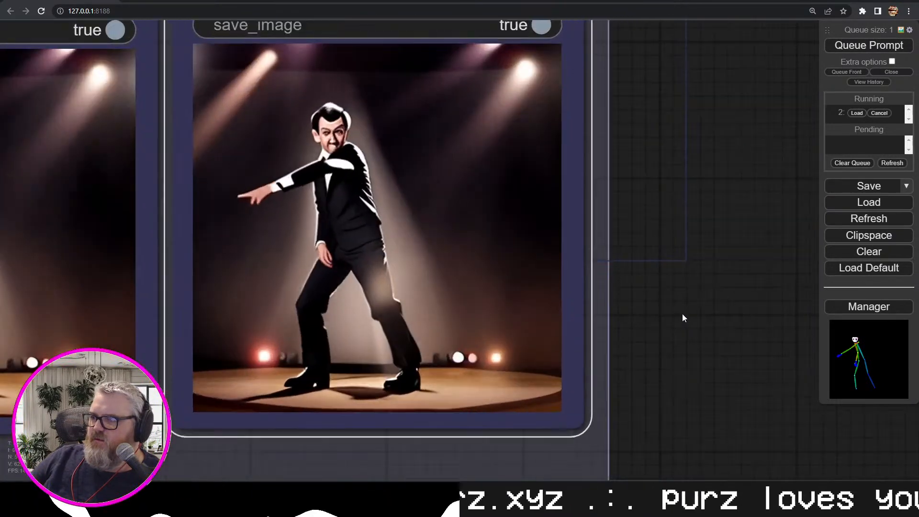
drag(676, 292, 917, 372)
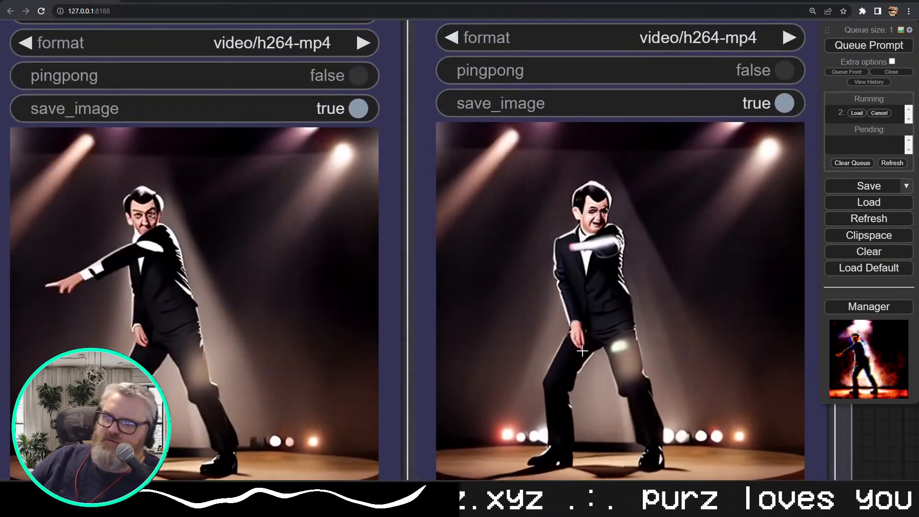
scroll(437, 355, down, 3)
scroll(437, 354, down, 1)
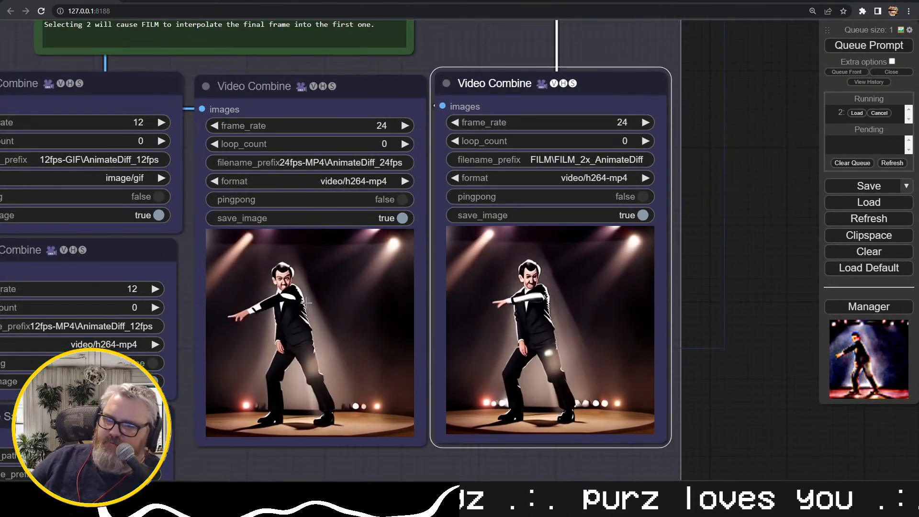
scroll(702, 306, down, 6)
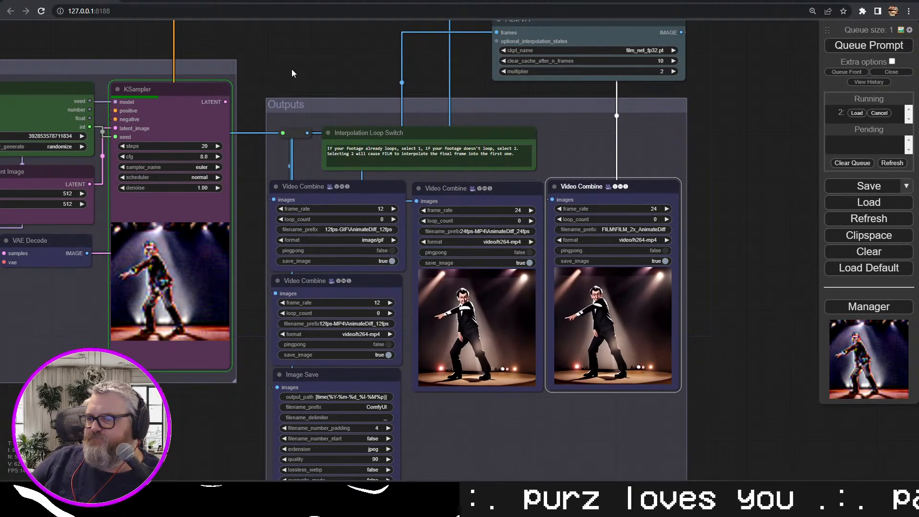
Check the KSampler's progress and look over the nodes in the FILM Interpolation group
scroll(292, 70, up, 3)
drag(290, 59, 404, 20)
drag(445, 51, 382, 31)
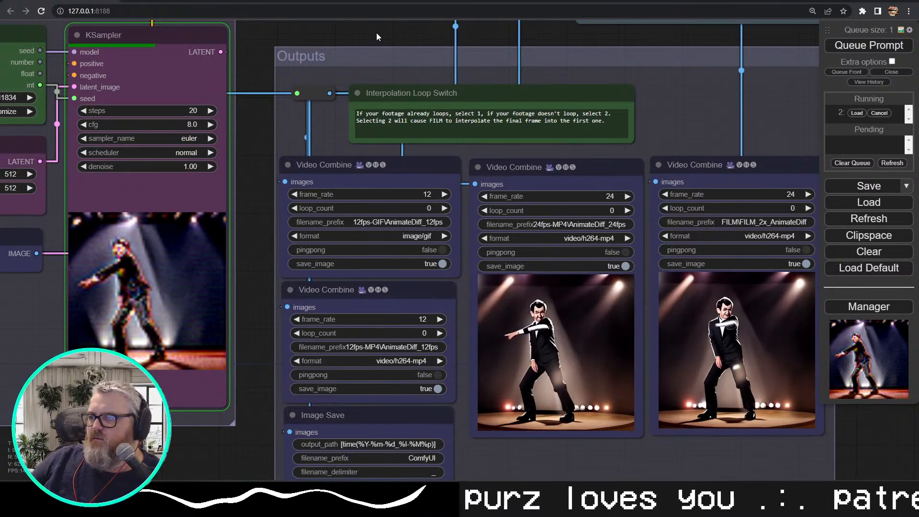
scroll(376, 54, down, 4)
drag(376, 54, 314, 243)
drag(349, 162, 269, 264)
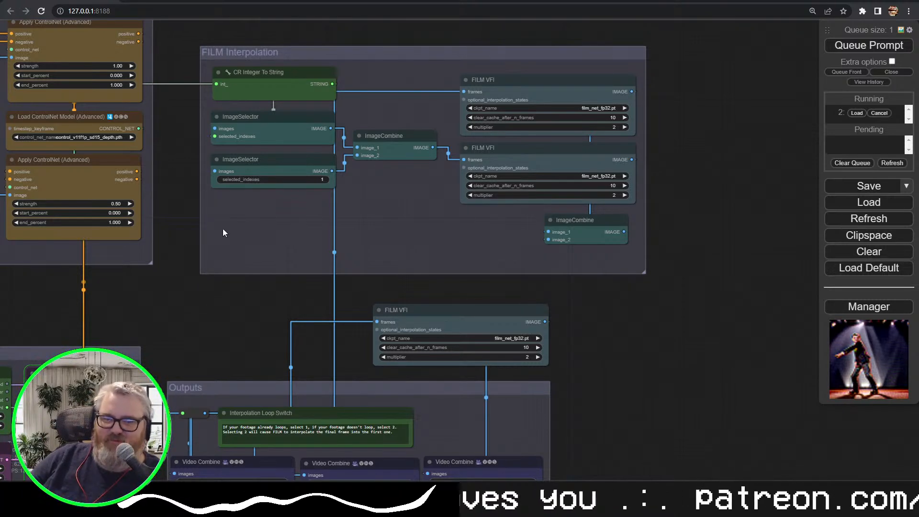
Compare the new run's 24fps video with the FILM_2x video at larger size in the Outputs group
drag(602, 356, 653, 258)
scroll(622, 350, down, 3)
scroll(654, 333, up, 3)
drag(656, 335, 706, 253)
scroll(709, 259, up, 4)
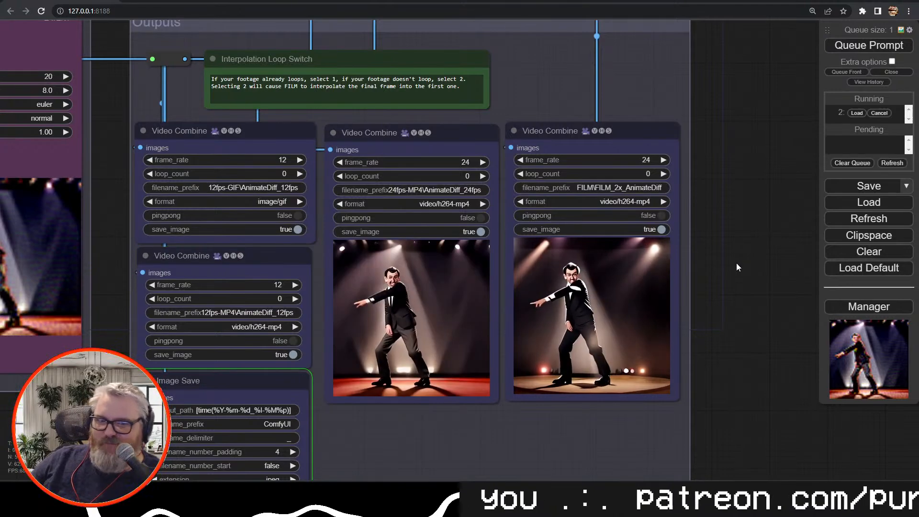
scroll(728, 311, up, 5)
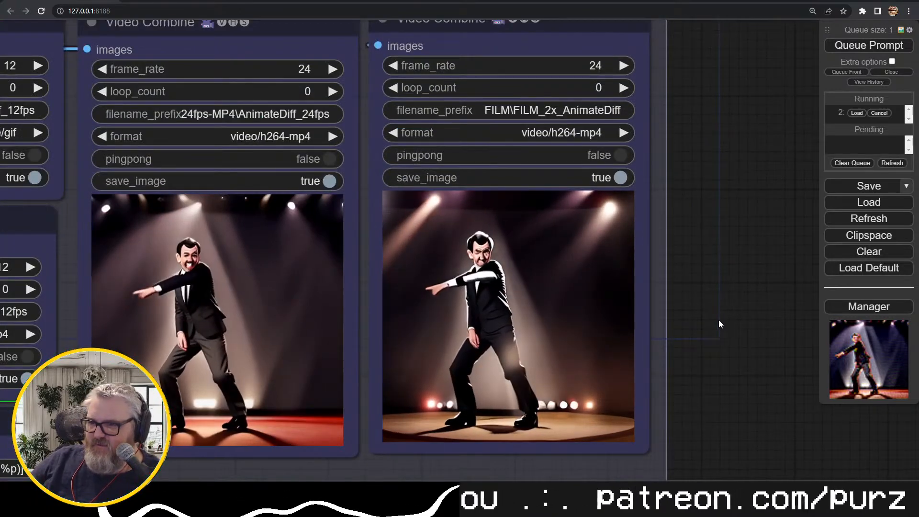
Set the strength of the depth Apply ControlNet (Advanced) node to 0.00 and leave the preview grid unenlarged
scroll(720, 320, down, 6)
drag(223, 155, 590, 343)
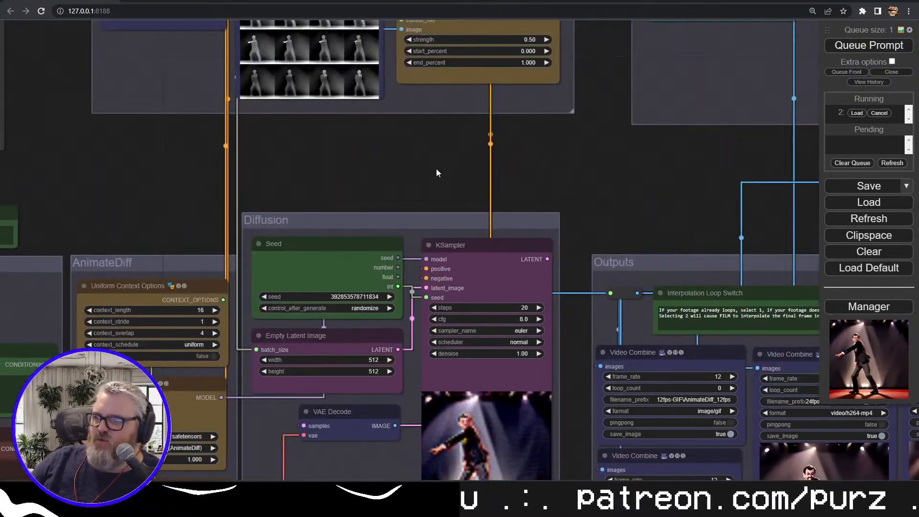
drag(436, 168, 389, 376)
click(477, 245)
click(302, 234)
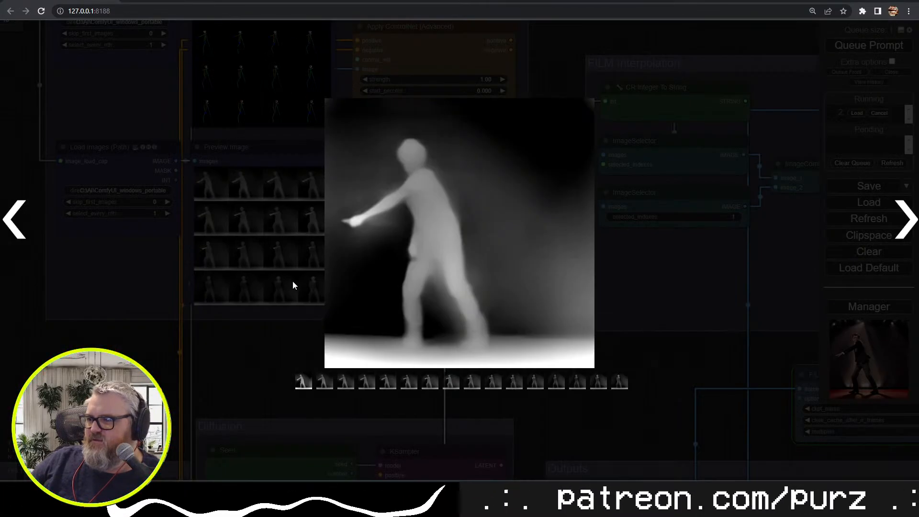
click(266, 355)
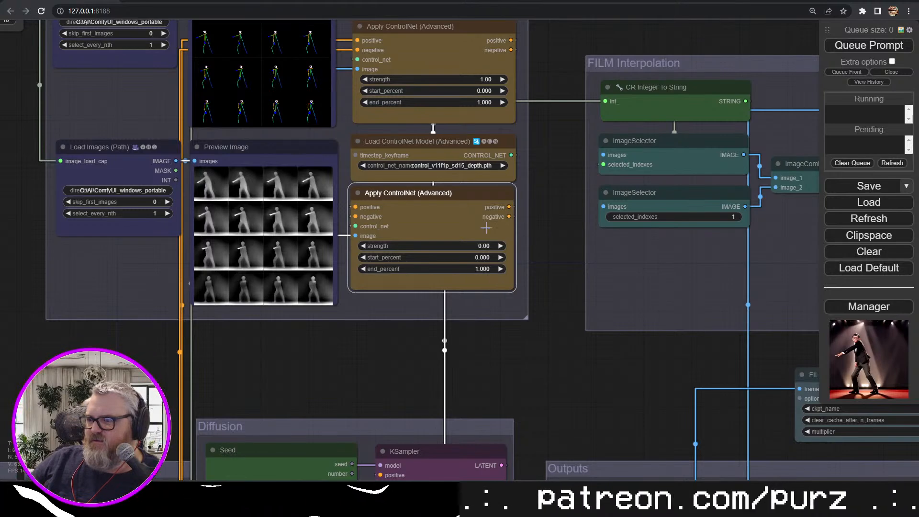
Queue a run without depth influence and compare the two 24 fps Video Combine results at larger size
drag(638, 424, 249, 398)
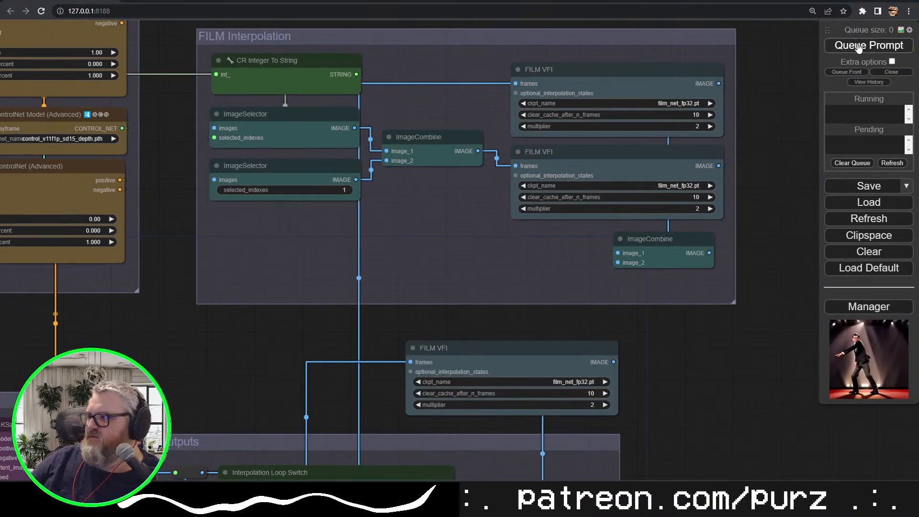
drag(806, 378, 484, 93)
scroll(453, 342, up, 5)
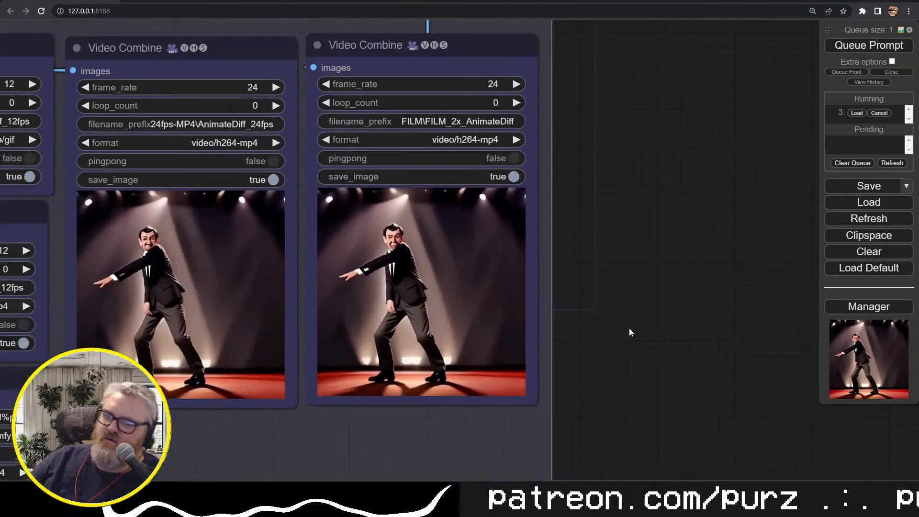
scroll(705, 329, up, 3)
drag(622, 329, 832, 313)
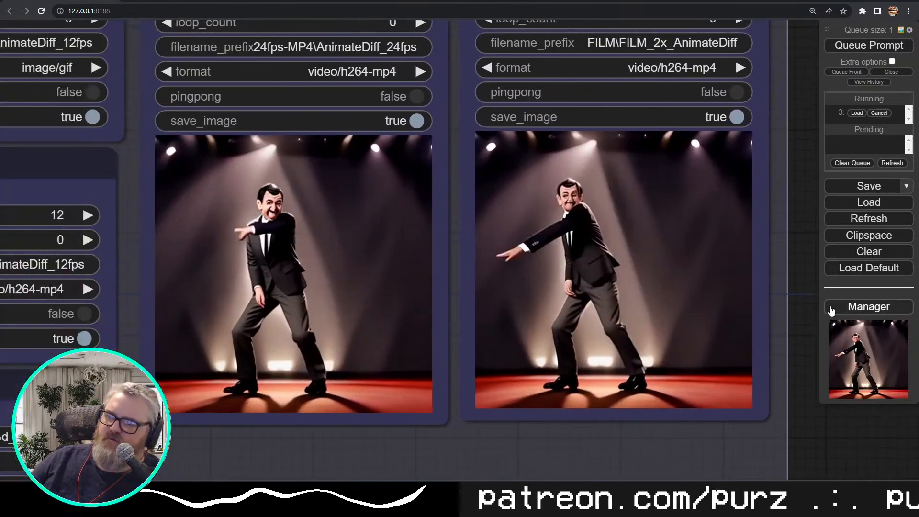
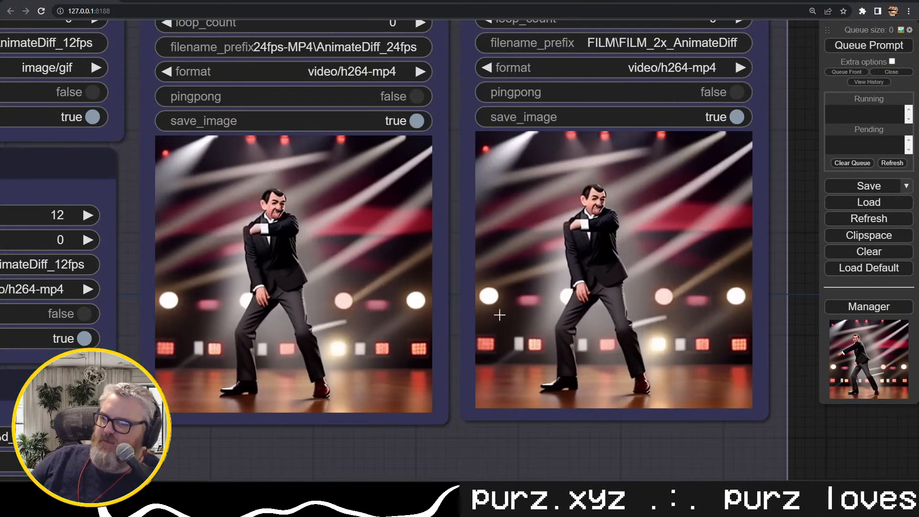
scroll(291, 365, down, 5)
scroll(290, 364, down, 5)
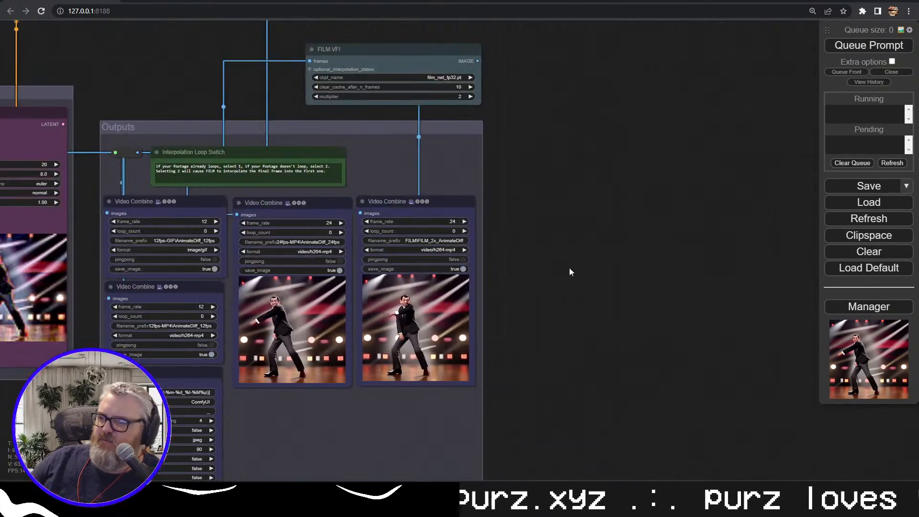
Review the ControlNet group's loaders, depth previews and Apply ControlNet settings alongside the rest of the workflow
drag(559, 270, 801, 286)
drag(388, 88, 746, 267)
drag(367, 239, 213, 446)
scroll(529, 335, up, 6)
drag(587, 443, 534, 491)
drag(517, 440, 412, 324)
scroll(476, 426, down, 5)
scroll(469, 448, up, 3)
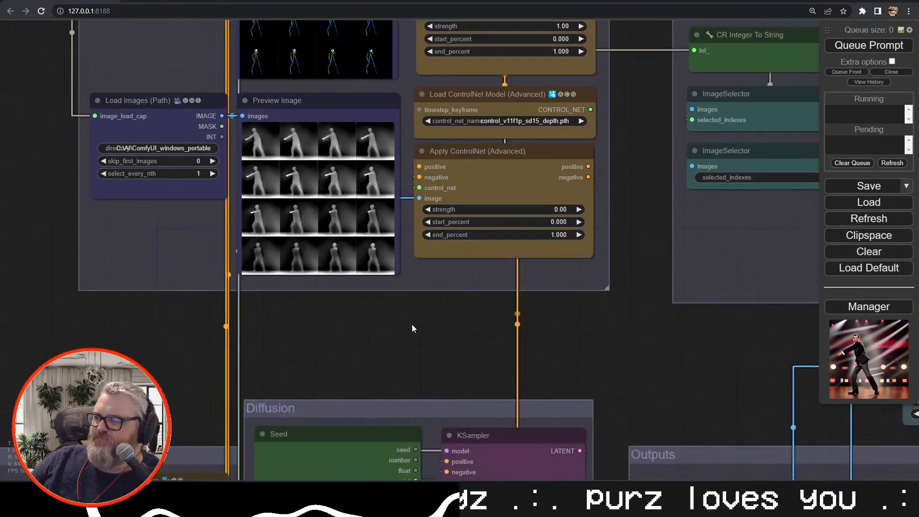
scroll(489, 335, down, 3)
drag(490, 335, 365, 303)
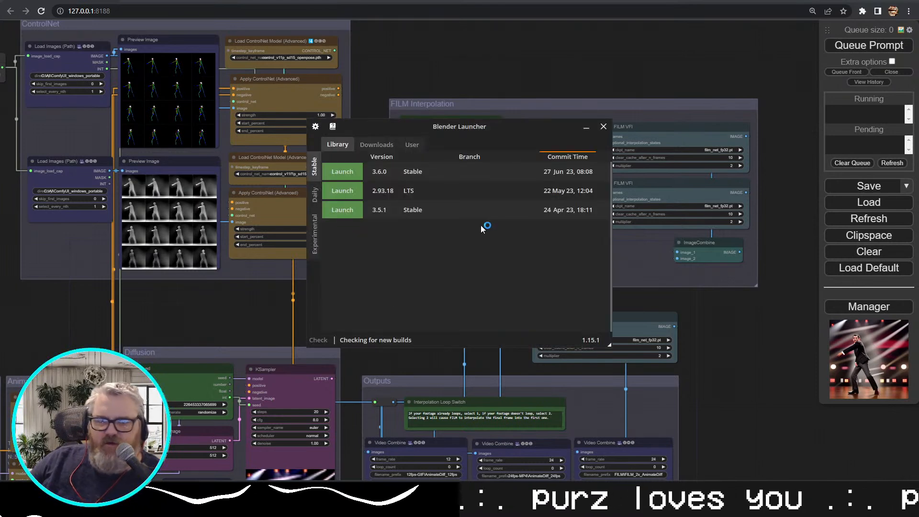
Launch Blender 3.6.0 from Blender Launcher and open the recent file lkg-runner.blend
click(344, 171)
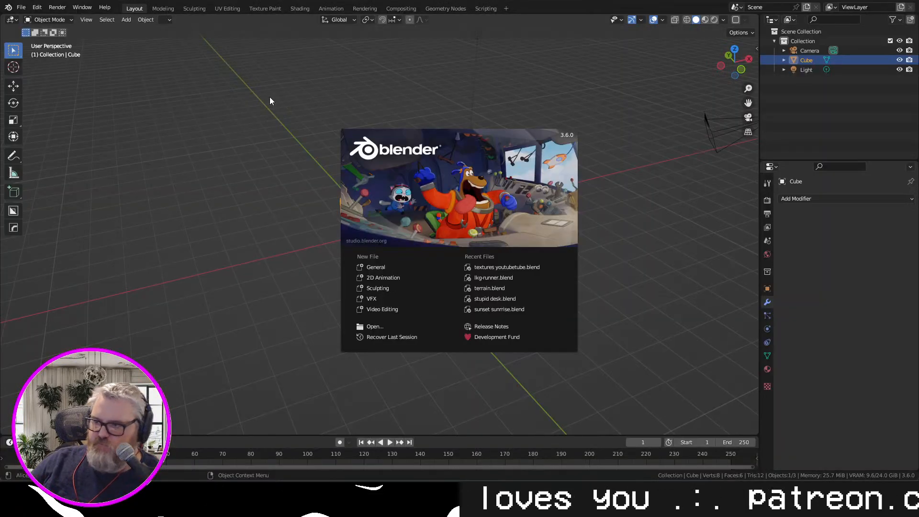
click(269, 96)
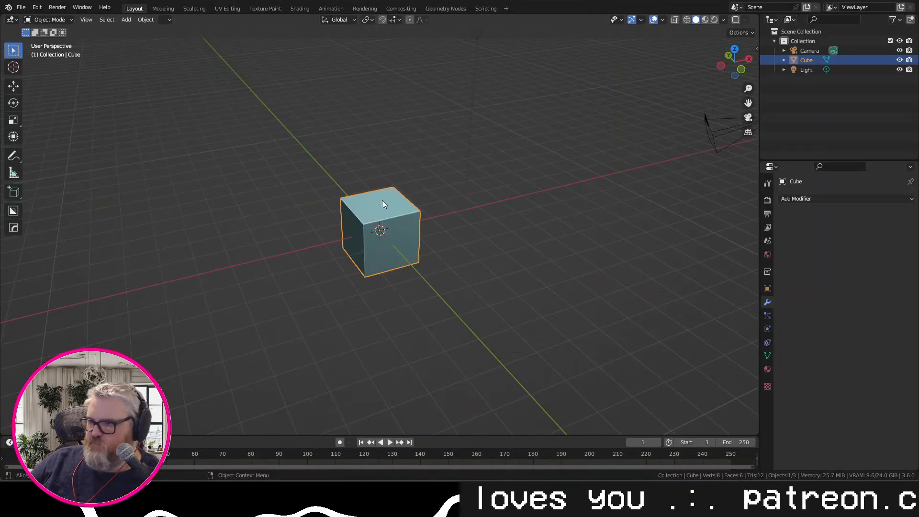
click(28, 9)
mouse_move(78, 37)
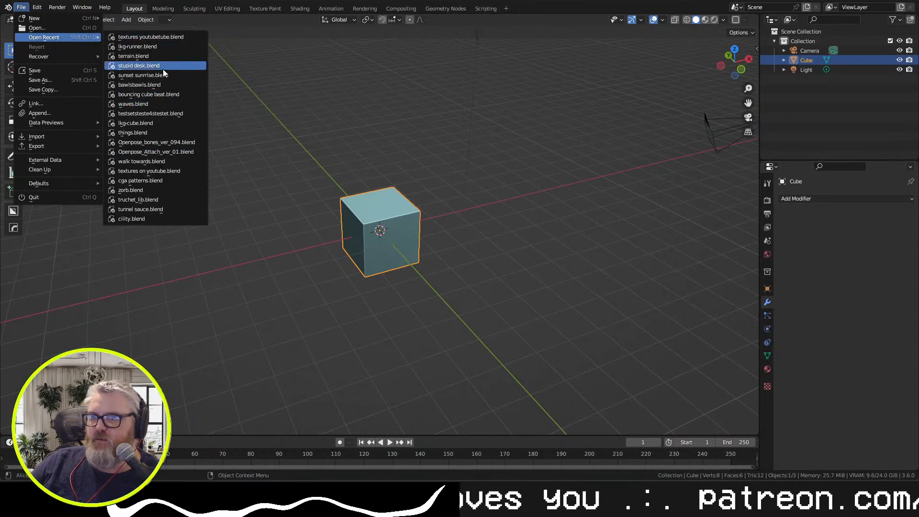
click(163, 47)
Play the running figure's animation and view the scene from an angle outside the camera frame
key(space)
drag(563, 254, 519, 244)
scroll(586, 240, down, 4)
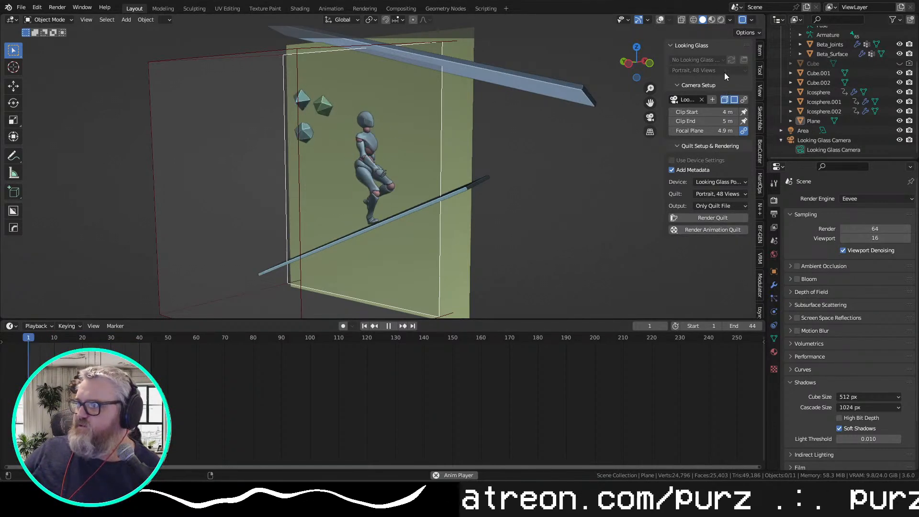
Search the installed applications for "bri" and launch the matching program
key(super)
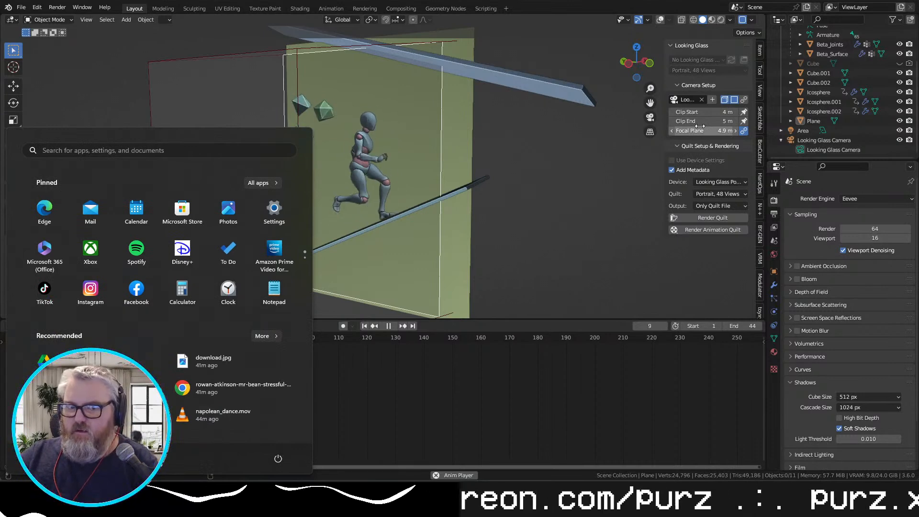
text(bri)
key(Return)
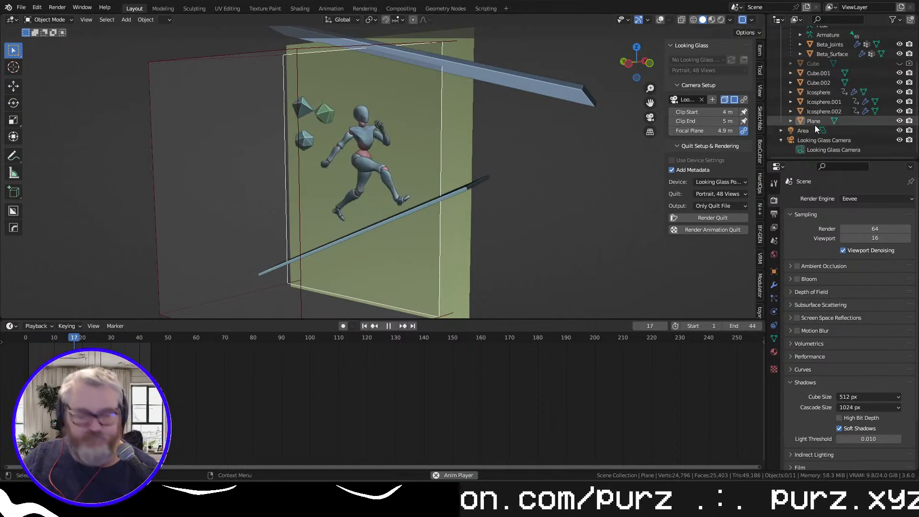
Switch the Looking Glass camera's preview off and on again in the 3D viewport
click(750, 21)
click(750, 21)
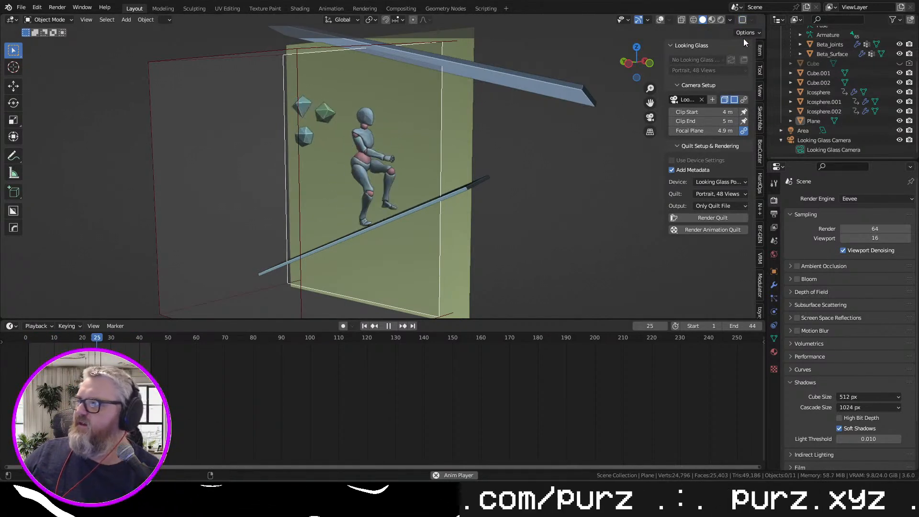
click(743, 20)
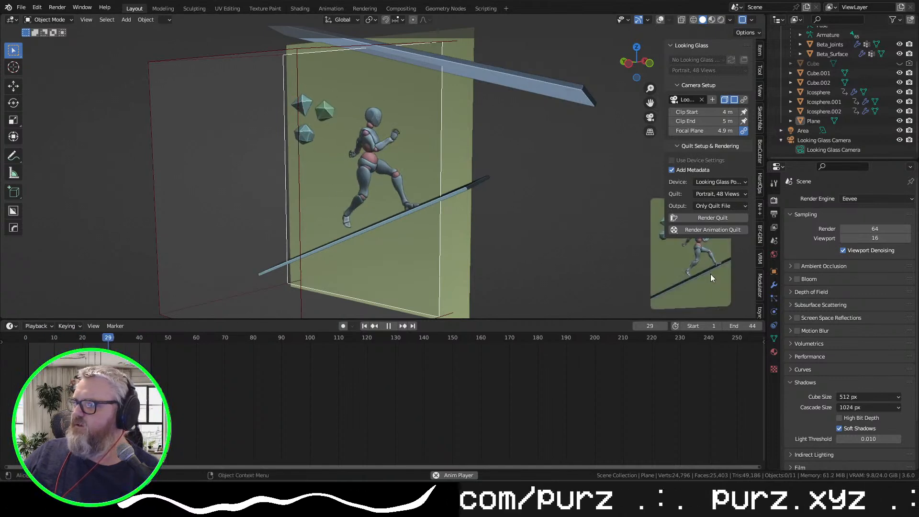
Collapse the Looking Glass settings and view the running figure through the camera and from outside its frame
click(671, 45)
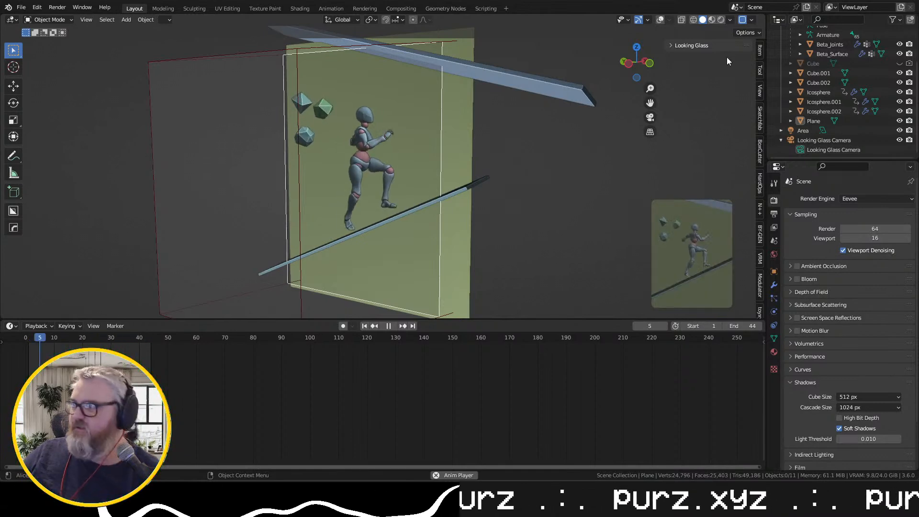
click(674, 46)
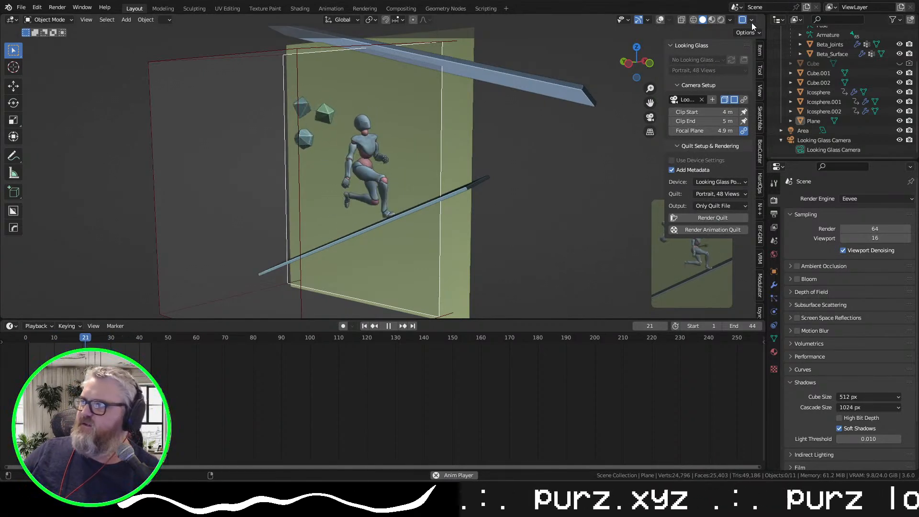
click(677, 47)
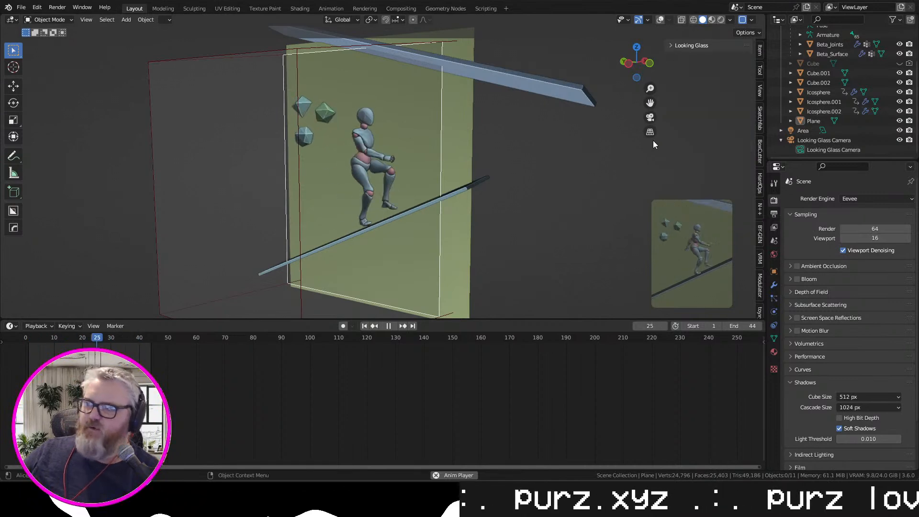
drag(620, 174, 579, 226)
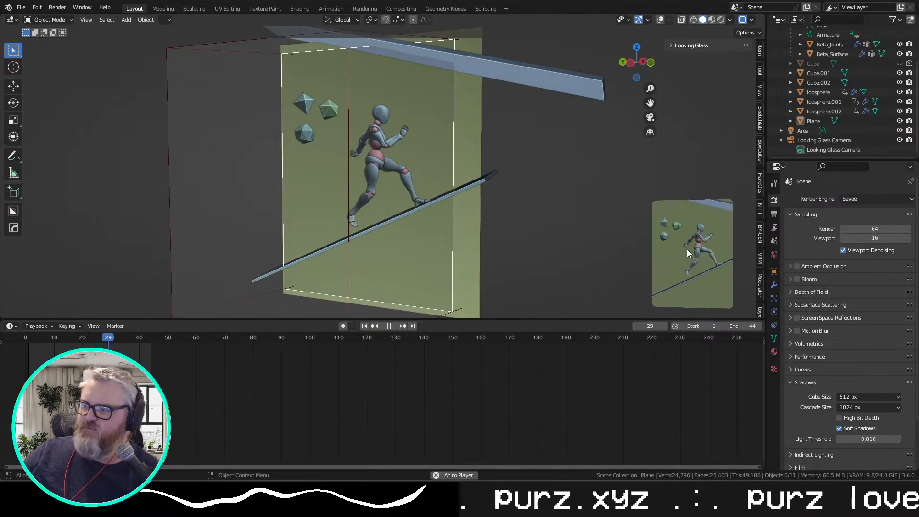
click(650, 117)
drag(638, 203, 587, 150)
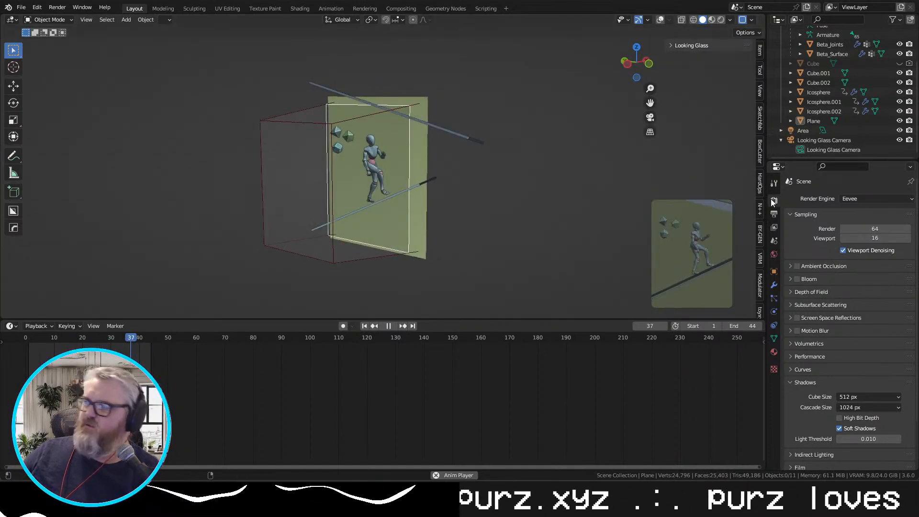
Set the render engine to Cycles and play the animation through the camera with rendered viewport shading
click(838, 199)
click(848, 232)
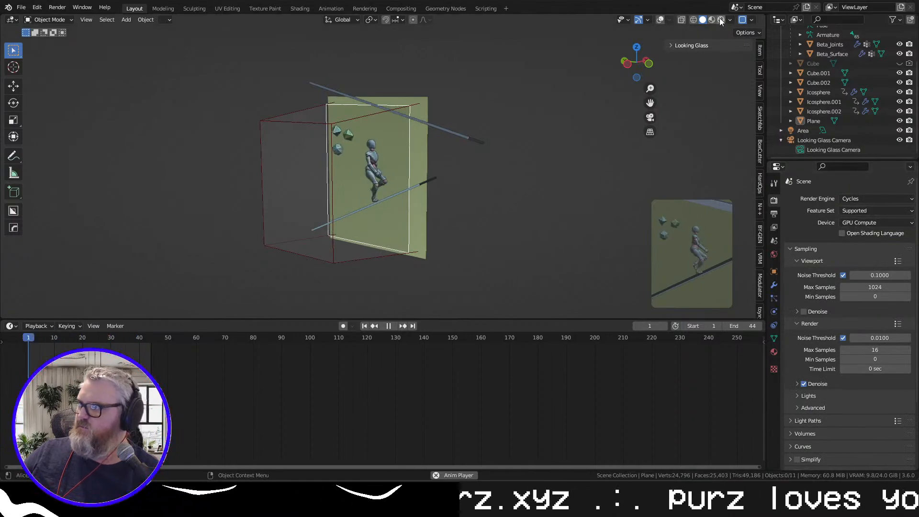
key(z)
scroll(476, 223, up, 5)
mouse_move(475, 223)
mouse_down()
mouse_move(534, 234)
mouse_move(576, 230)
mouse_move(468, 184)
mouse_move(547, 201)
mouse_up()
scroll(501, 216, up, 2)
key(space)
click(650, 117)
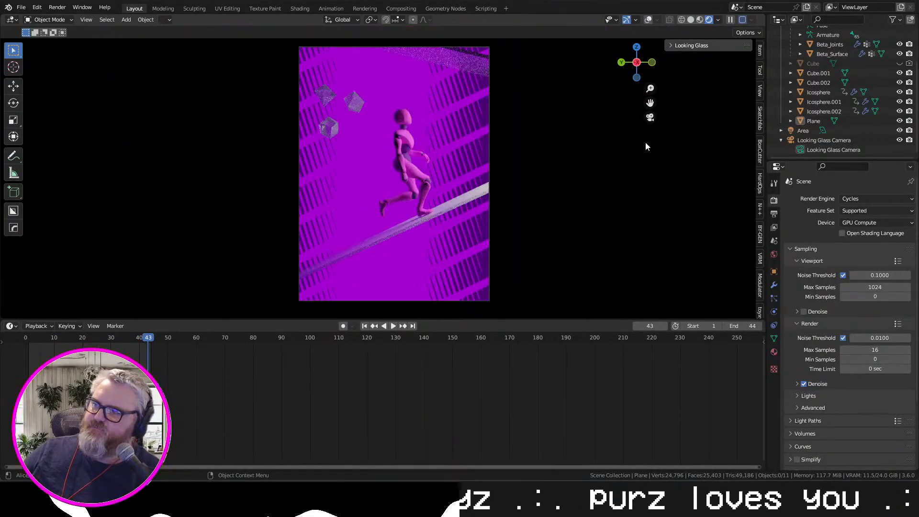
key(space)
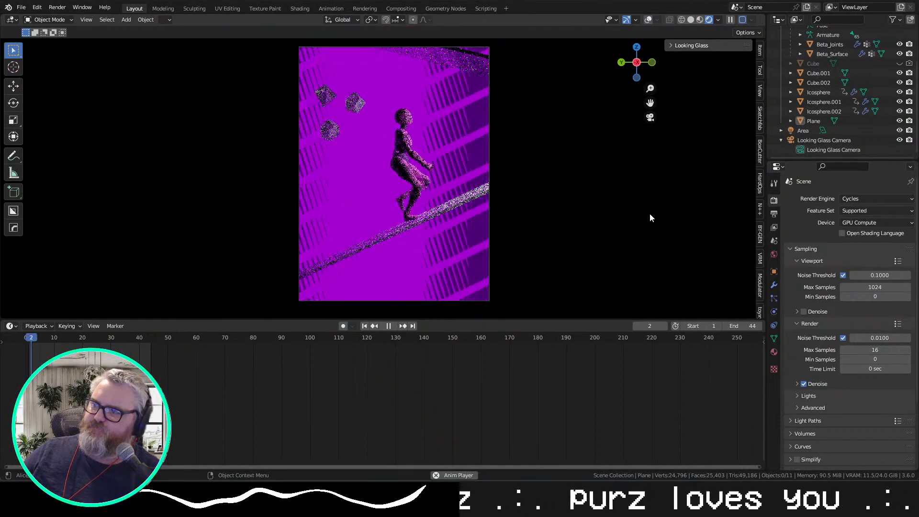
Stop playback and hide the background plane behind the running figure
key(space)
drag(542, 186, 381, 210)
scroll(495, 195, up, 5)
right_click(366, 205)
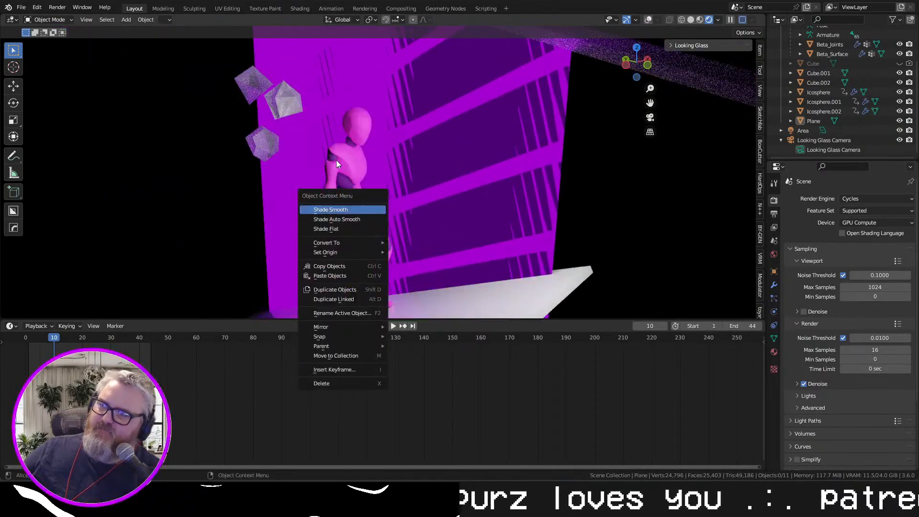
click(361, 162)
drag(361, 162, 429, 158)
scroll(429, 158, down, 3)
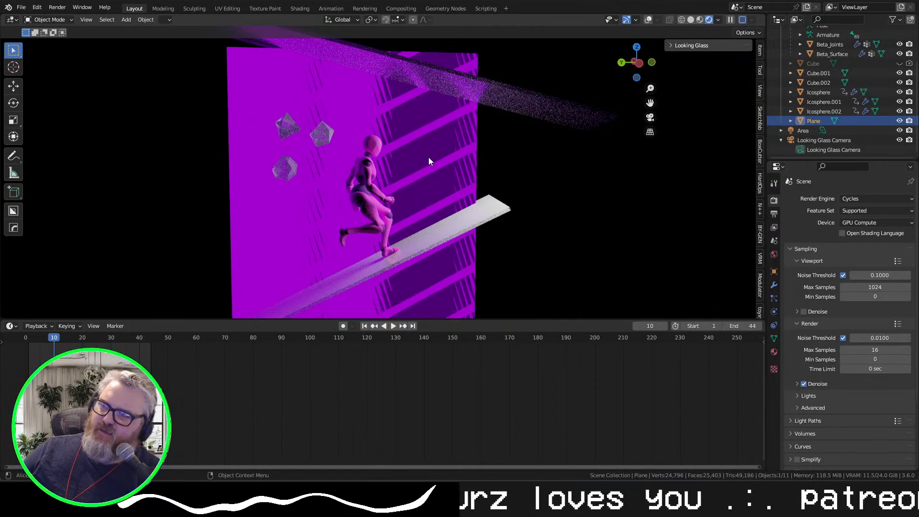
key(h)
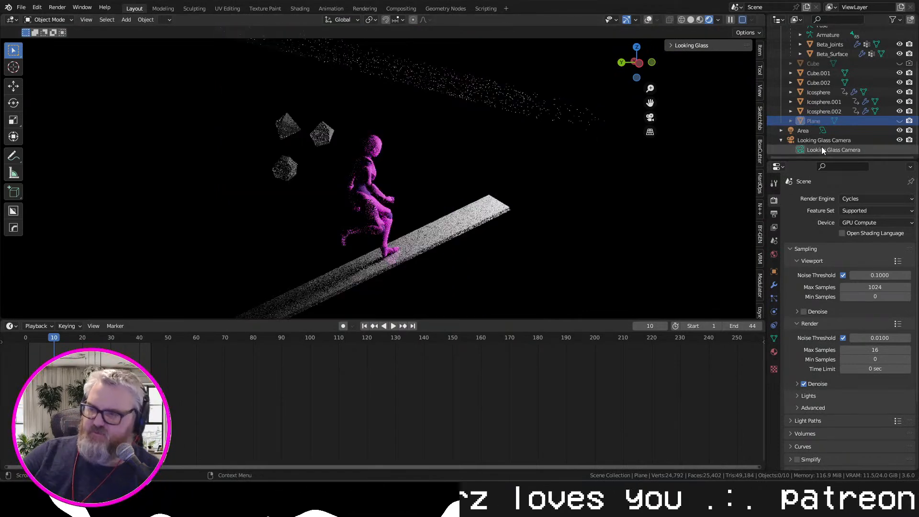
Play the animation in rendered shading without the background plane, and return the viewport to solid shading
key(space)
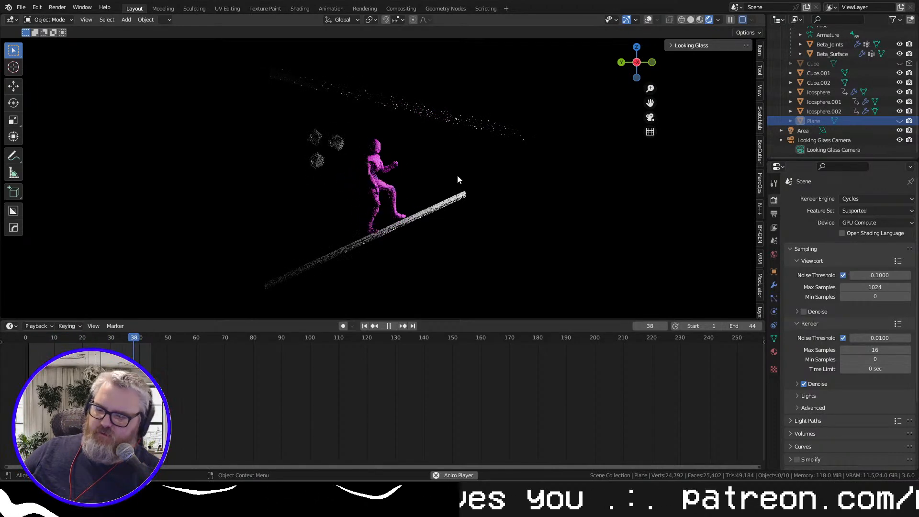
key(Escape)
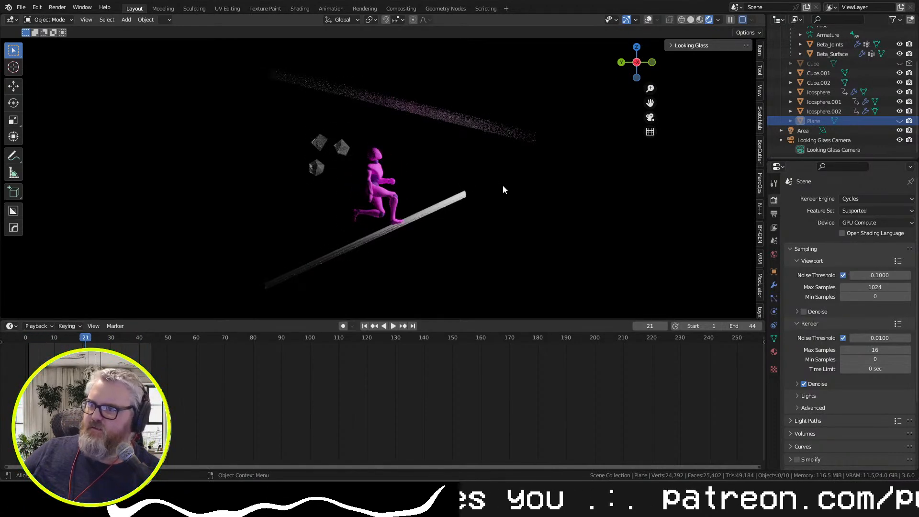
click(691, 20)
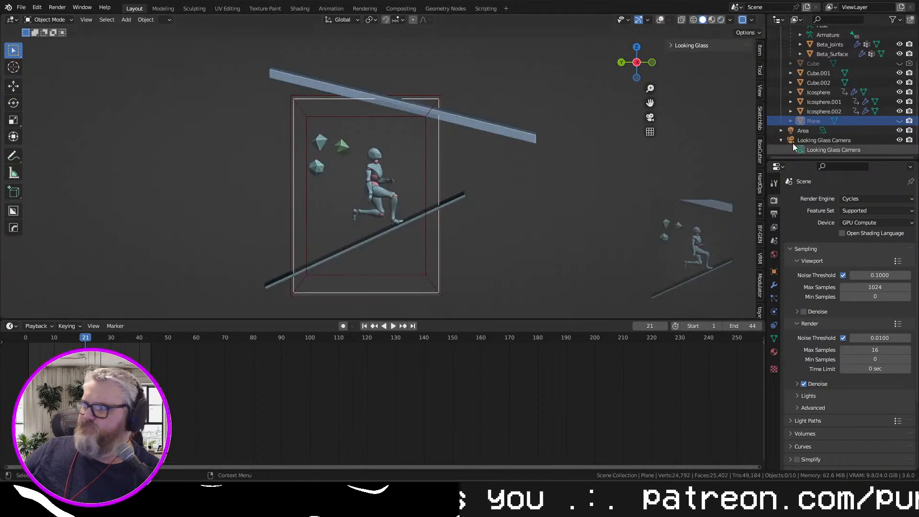
Save the scene as a new file named lkg-runner-adiff.blend in the Downloads folder
click(21, 8)
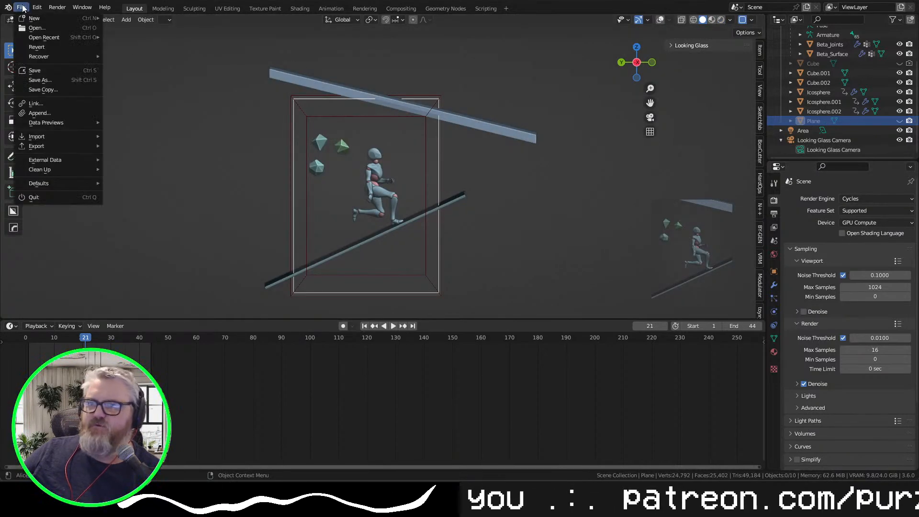
click(63, 77)
click(383, 471)
key(Right)
key(Left)
key(Left)
key(Left)
key(Left)
key(Left)
key(Left)
text(-adiff)
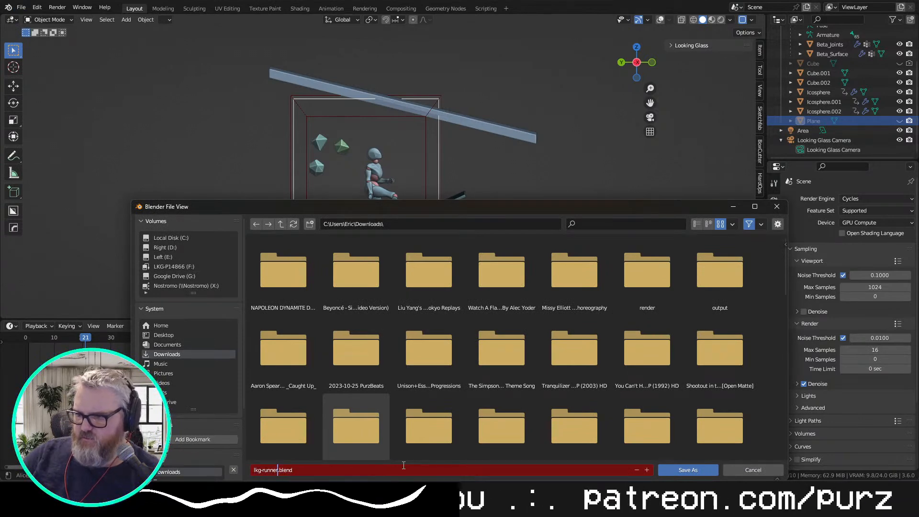
key(Return)
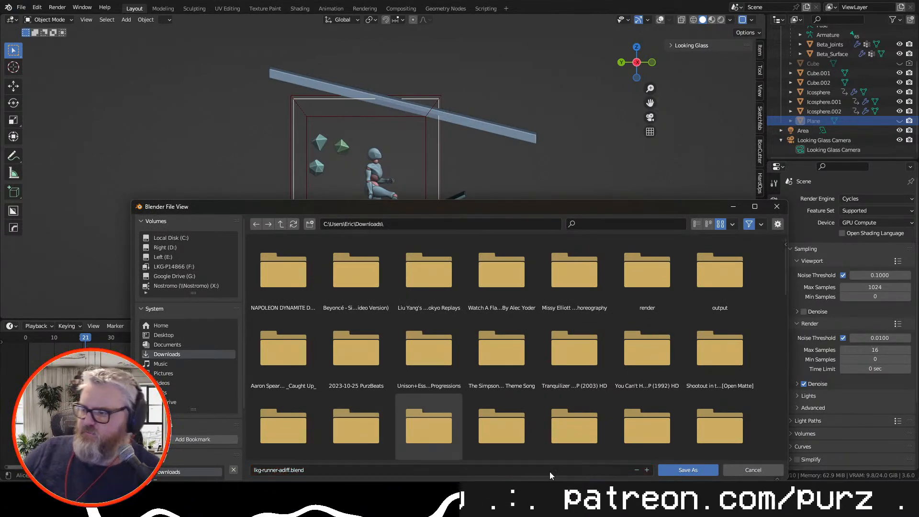
click(693, 469)
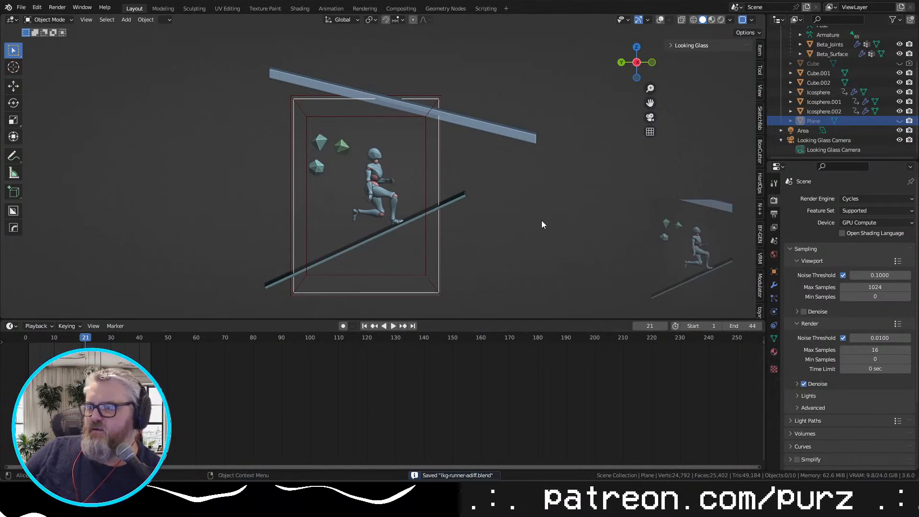
Delete the Looking Glass Camera from the scene
drag(577, 260, 561, 282)
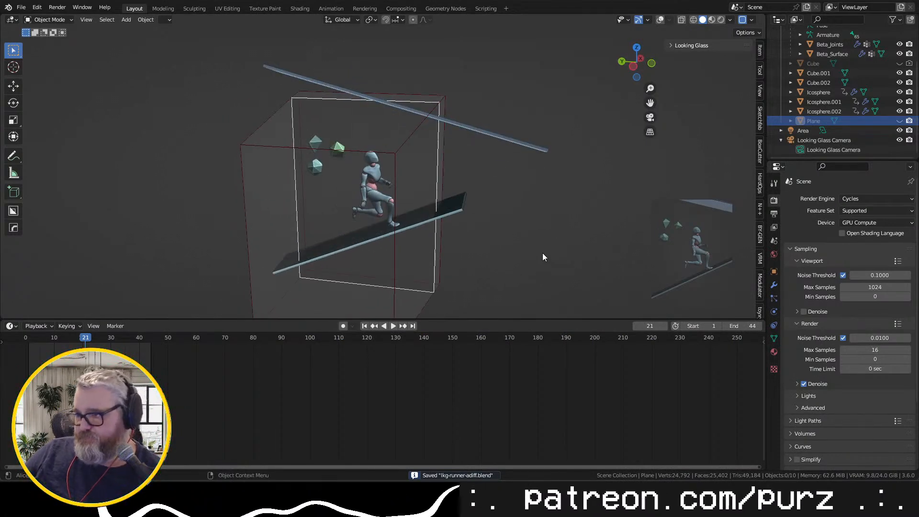
click(828, 140)
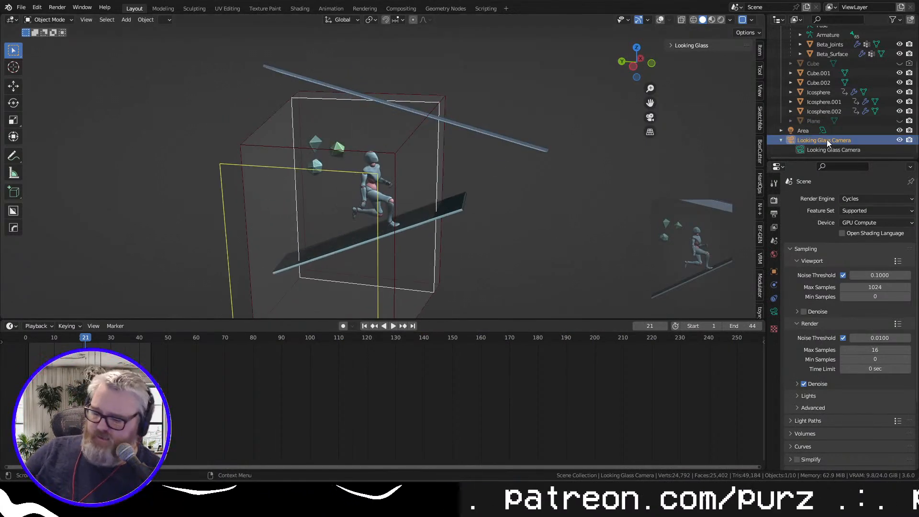
key(Delete)
key(shift+a)
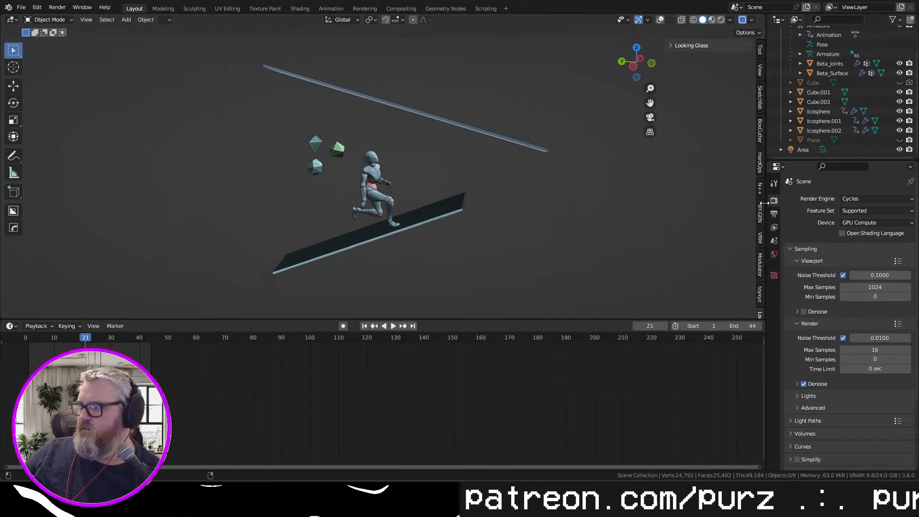
Bring up the toyxyz add-on's Openpose tools beside the 3D viewport
click(760, 49)
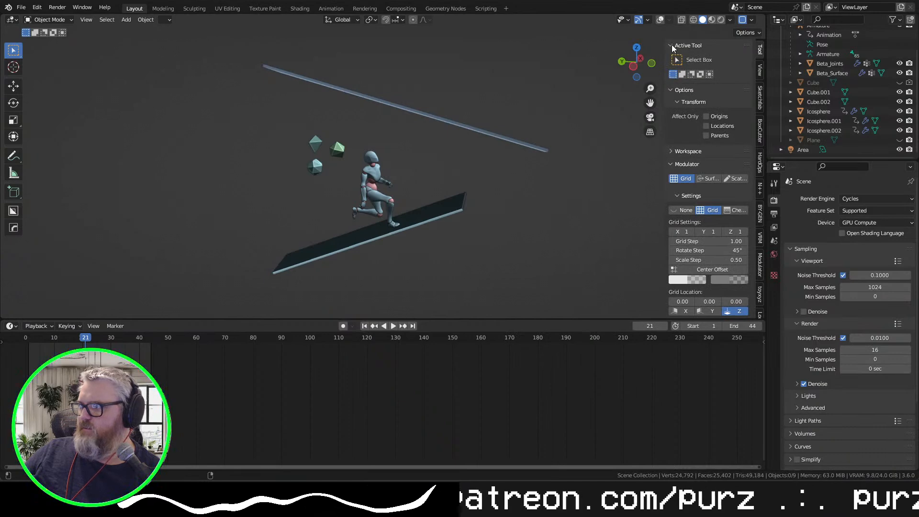
key(n)
key(shift+a)
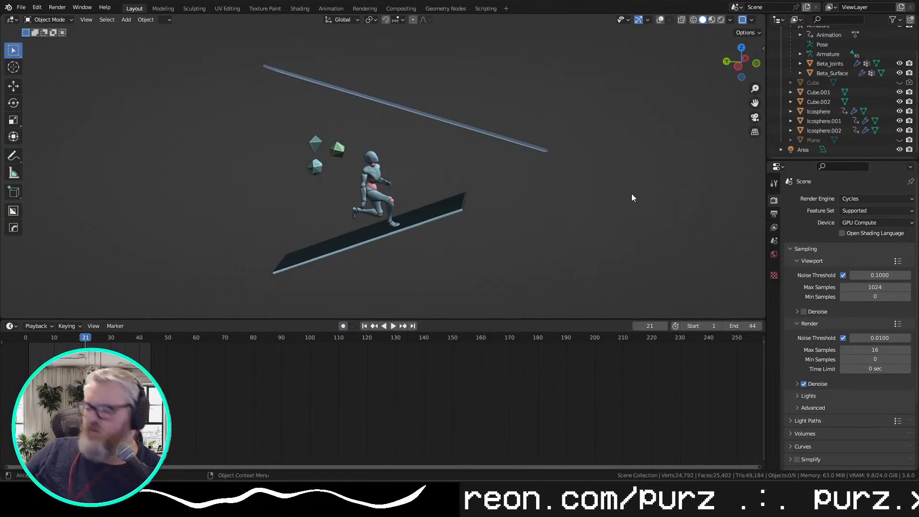
key(n)
scroll(734, 257, down, 4)
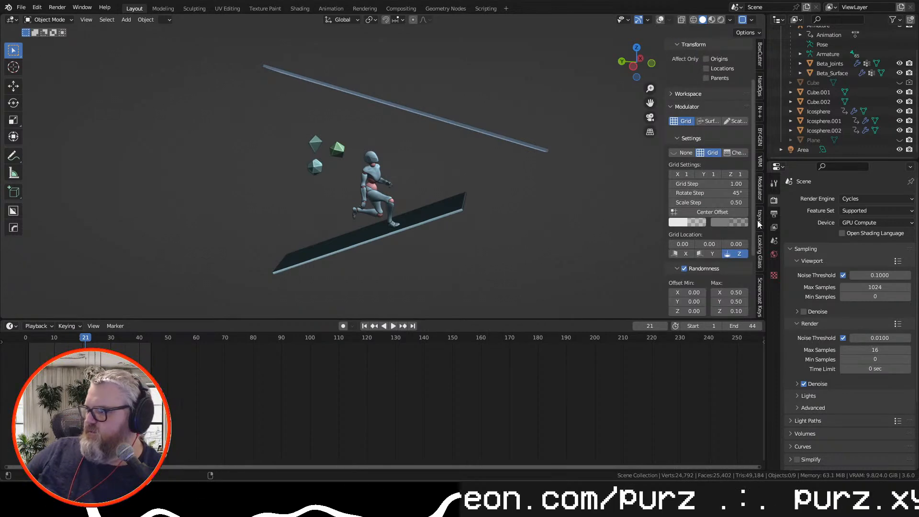
click(760, 218)
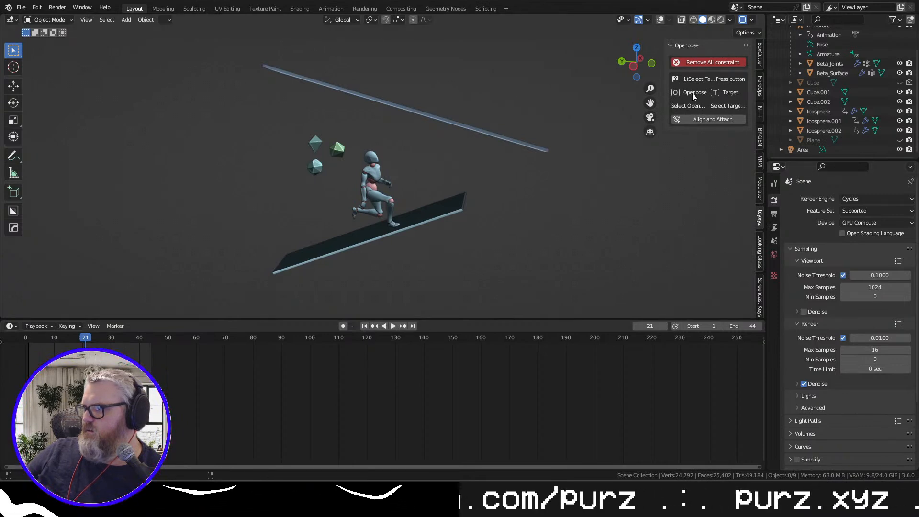
Select the running figure's Armature and widen the Openpose tools so their full labels are readable
click(381, 196)
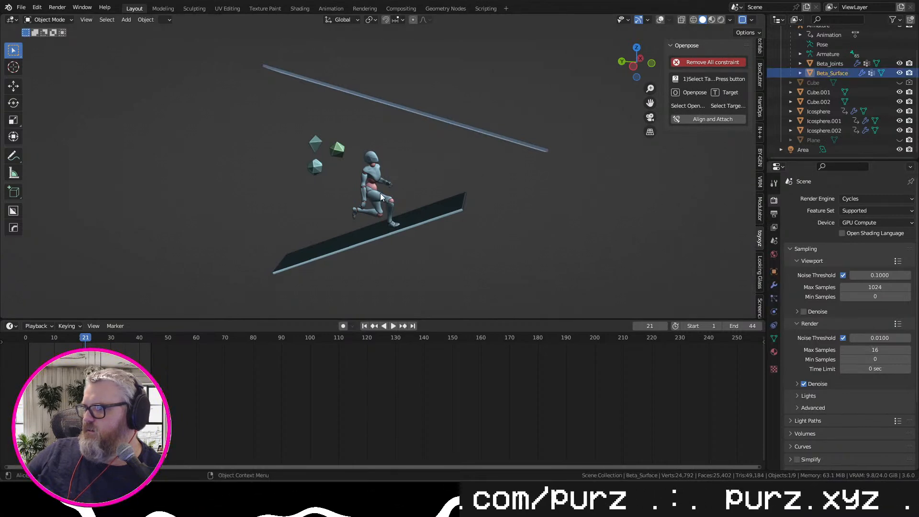
scroll(834, 53, up, 3)
click(821, 50)
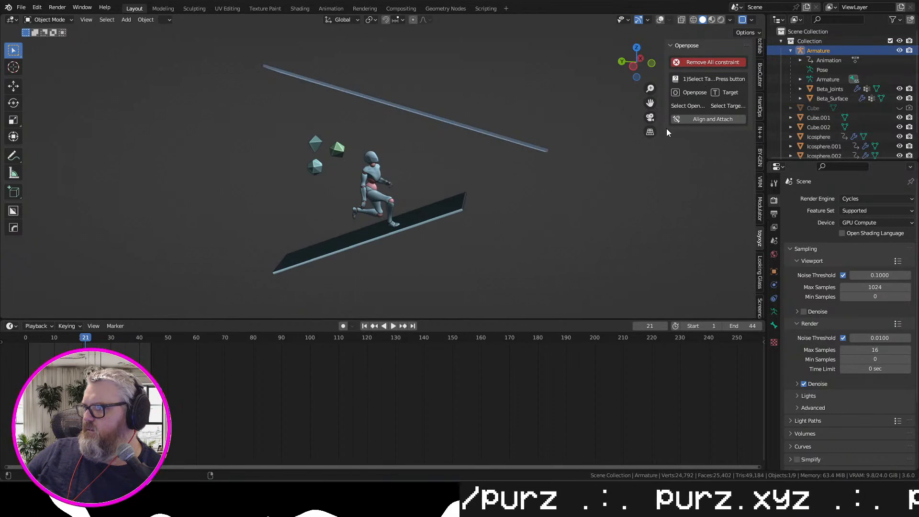
drag(665, 124, 573, 117)
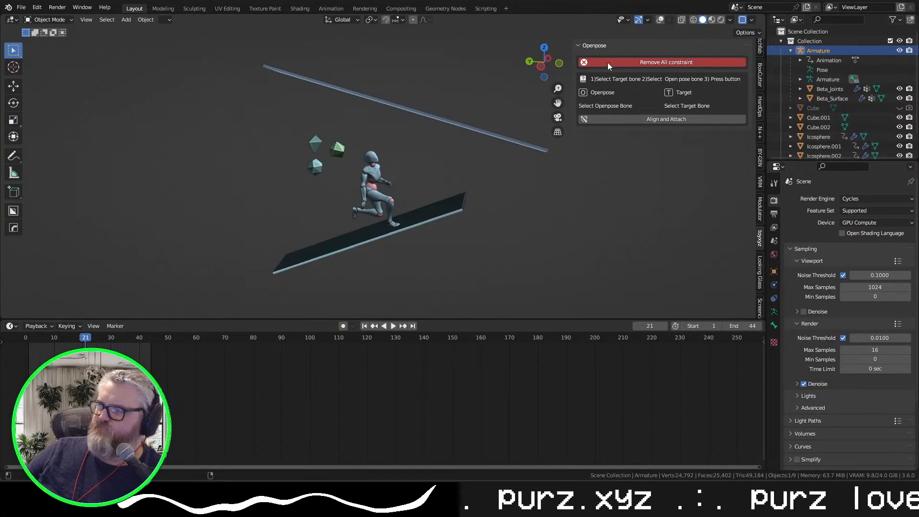
Expand the Beta_Surface mesh and the armature's bone hierarchy down to the bones under mixamorig:Hips
click(802, 89)
click(801, 89)
click(802, 98)
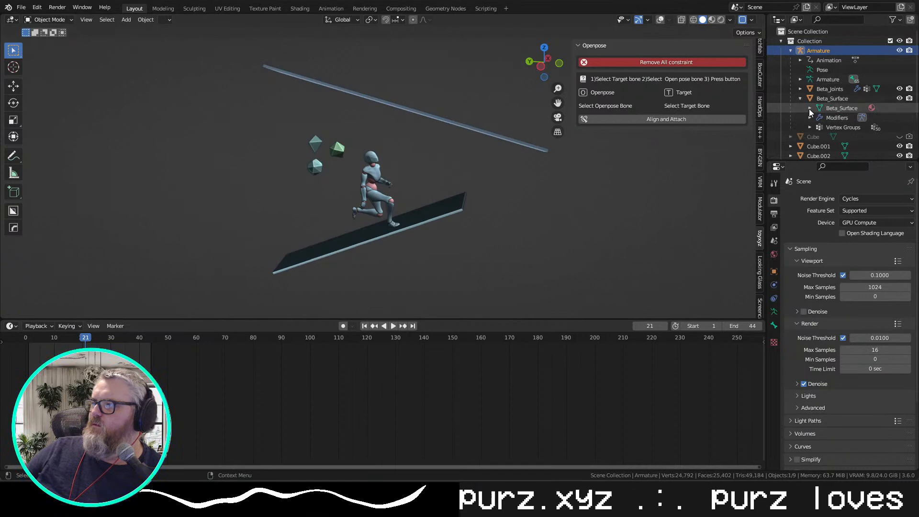
click(810, 108)
click(809, 109)
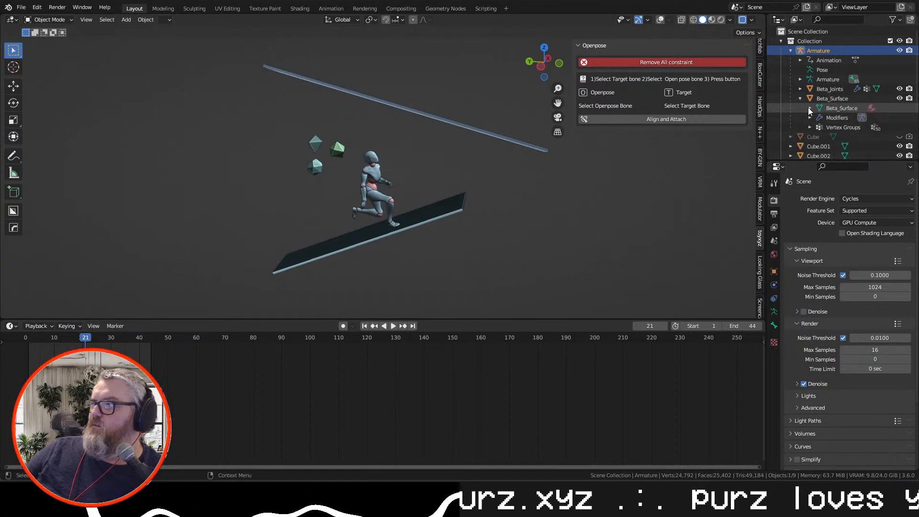
click(801, 79)
click(810, 88)
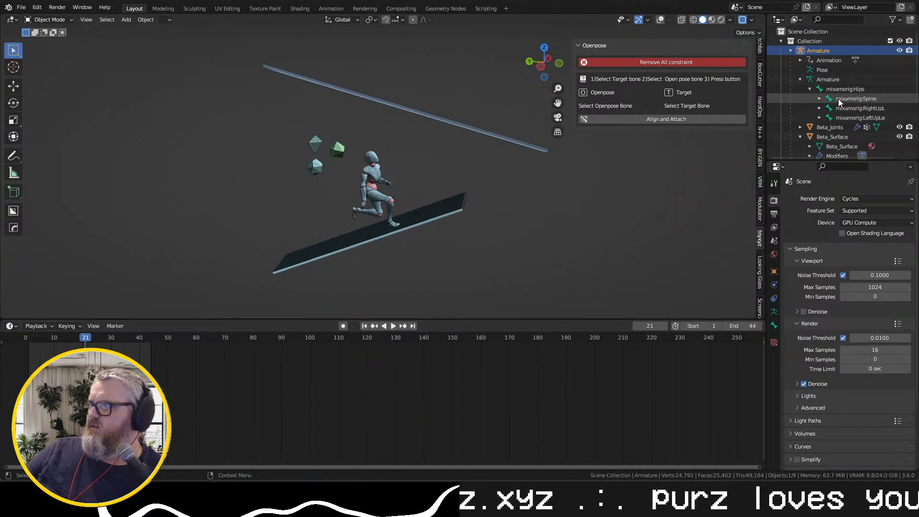
Try Align and Attach on the mixamorig:Spine bone, and clear the selection
click(838, 99)
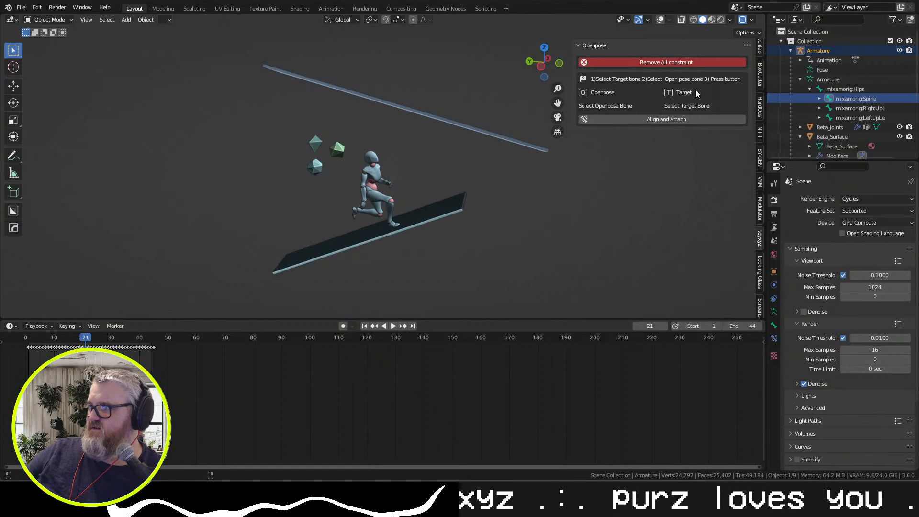
click(688, 118)
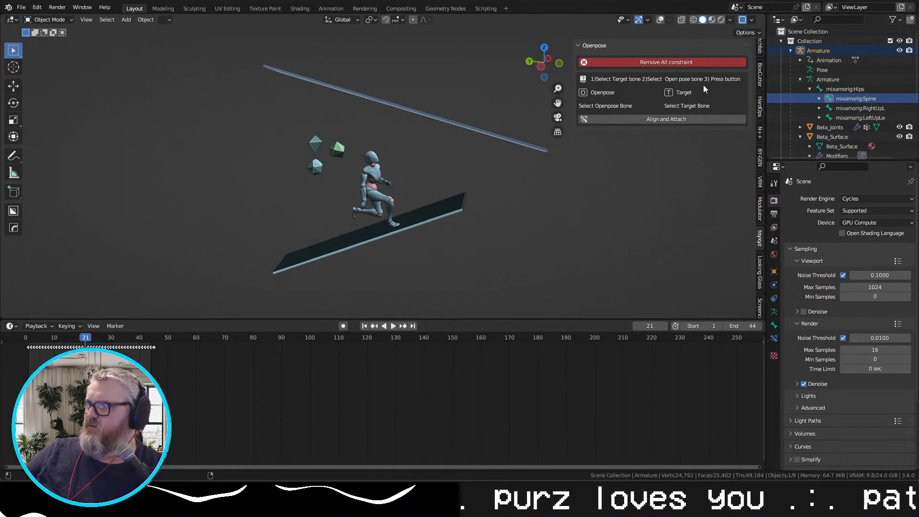
click(647, 142)
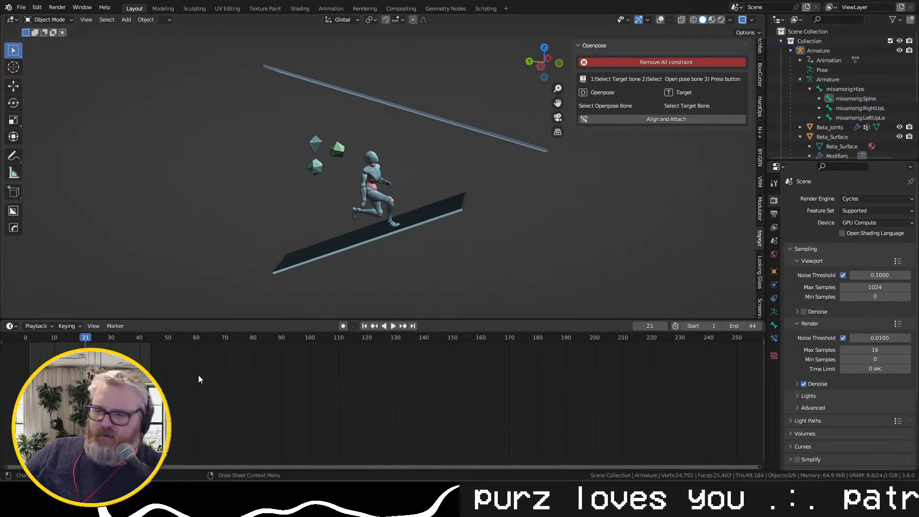
Switch to the browser, find the Reddit post on toyxyz's Blender script, and open its linked character poser add-in page
click(206, 492)
key(ctrl+t)
text(toyxyz)
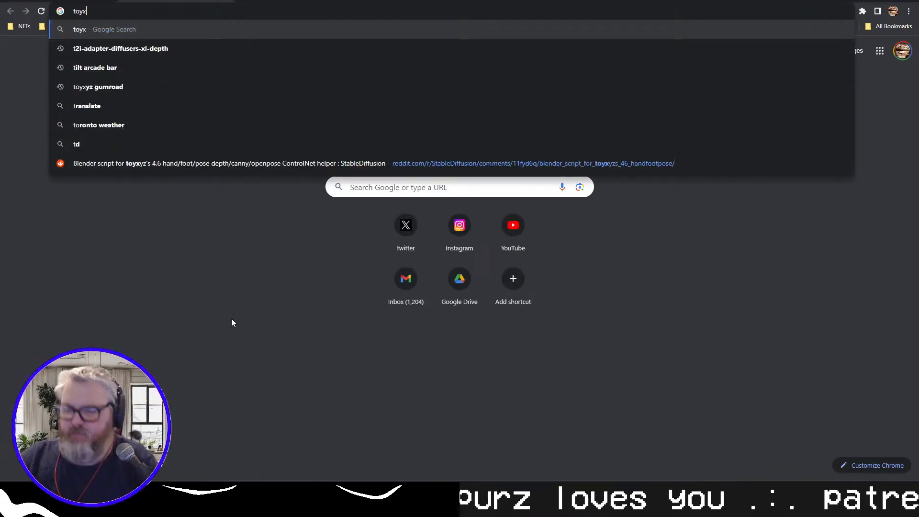
key(Down)
key(Down)
key(Down)
key(Down)
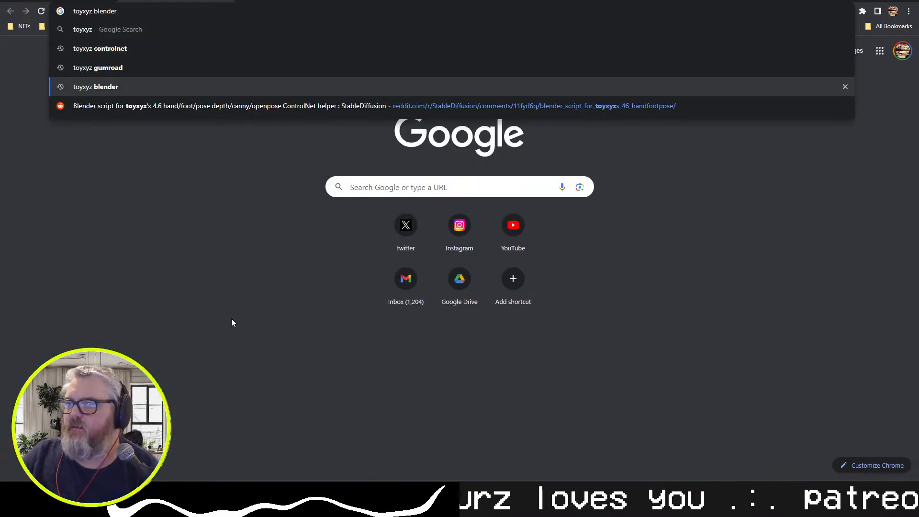
key(Return)
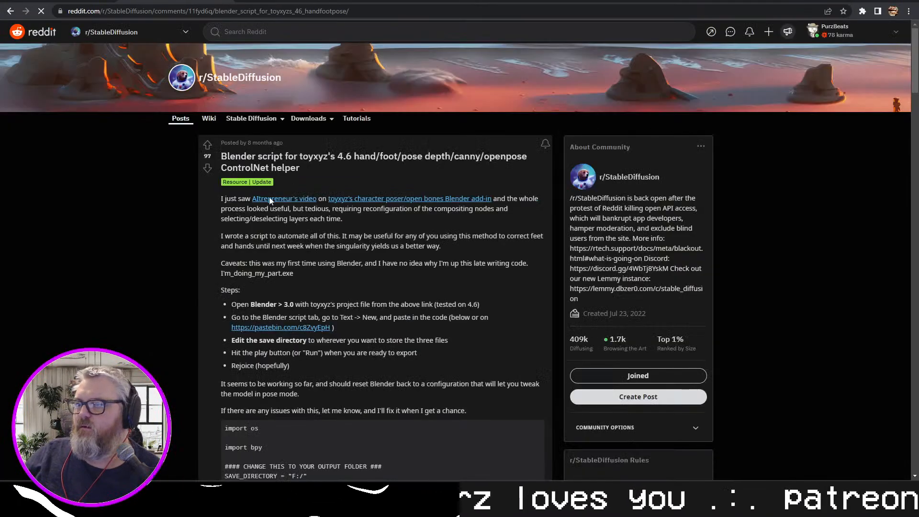
click(373, 199)
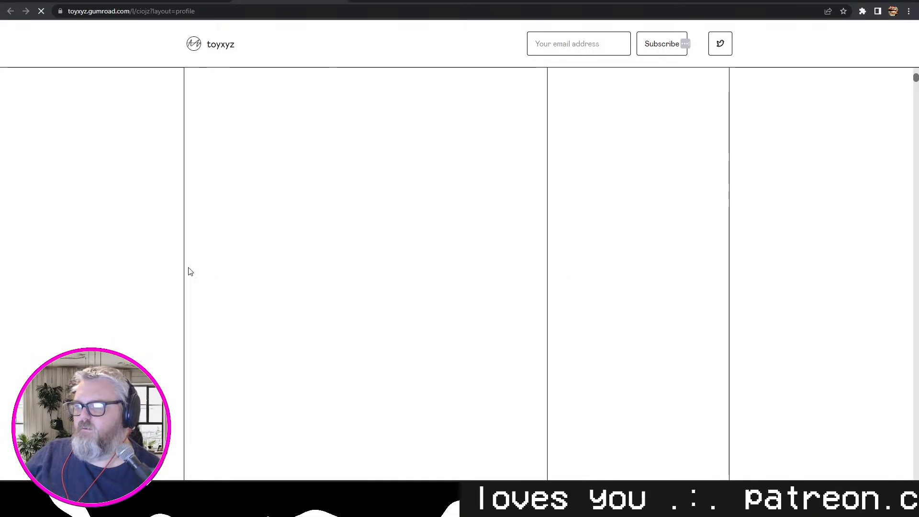
Look through the toyxyz product page for the instructions on attaching an open pose rig to a target rig
scroll(191, 264, down, 15)
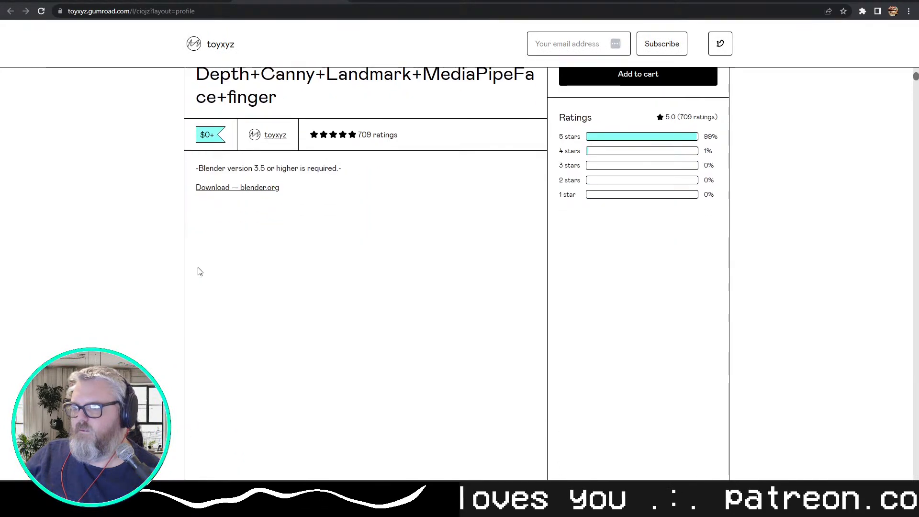
scroll(241, 220, down, 10)
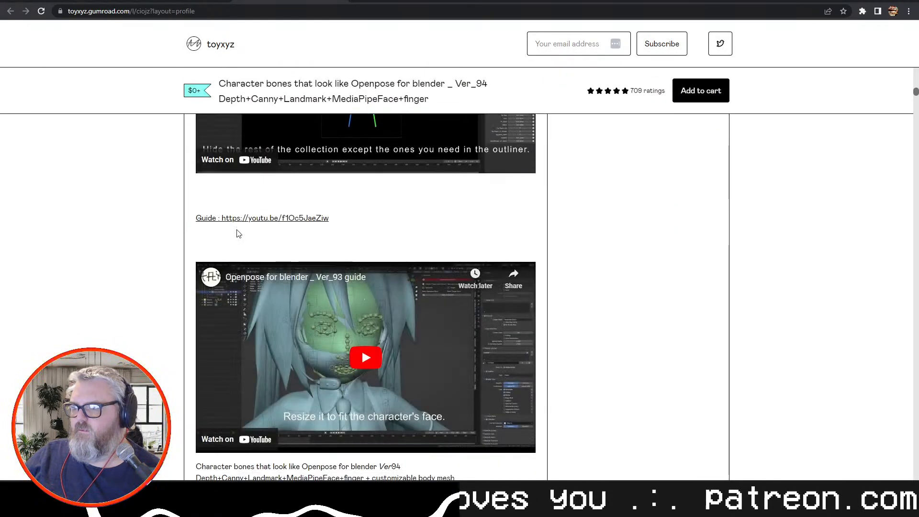
scroll(255, 249, down, 15)
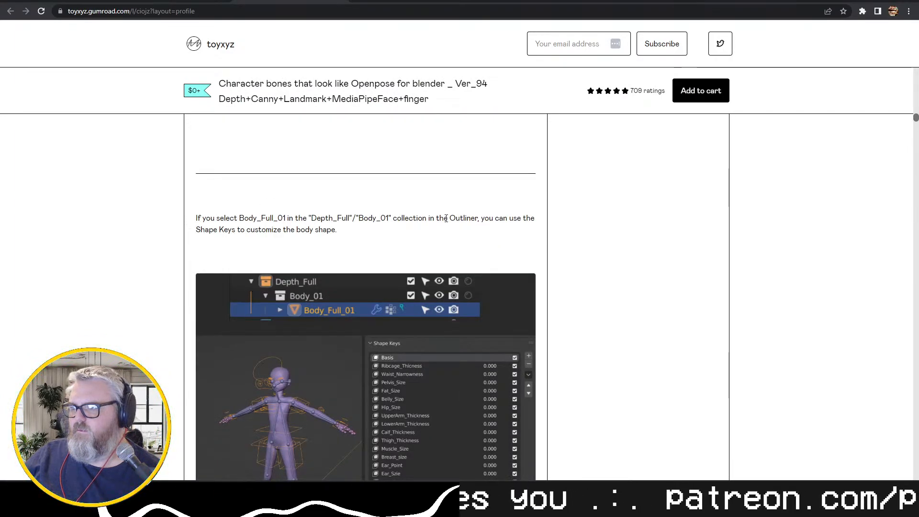
scroll(268, 244, down, 15)
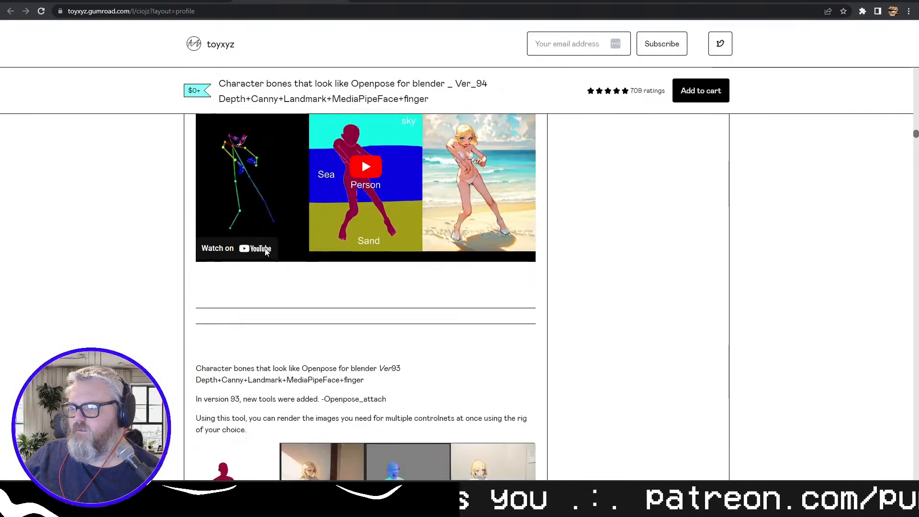
scroll(266, 252, up, 4)
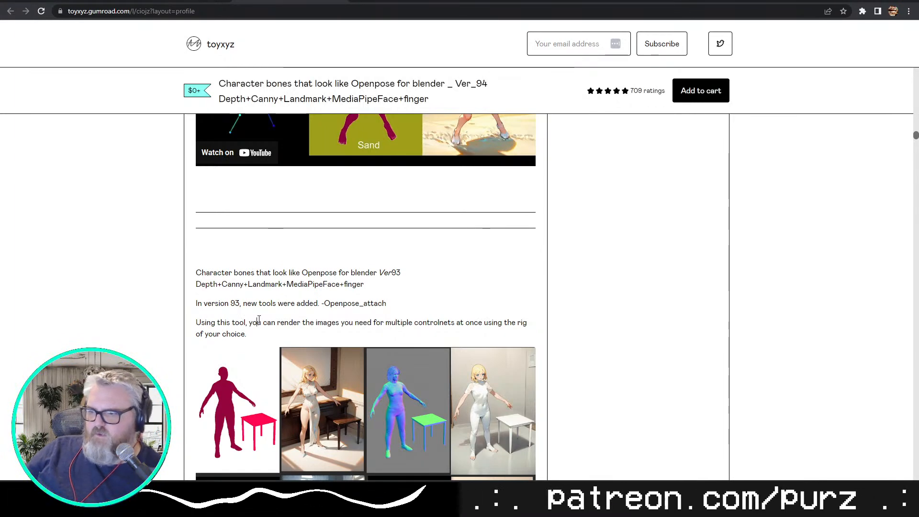
scroll(312, 325, down, 7)
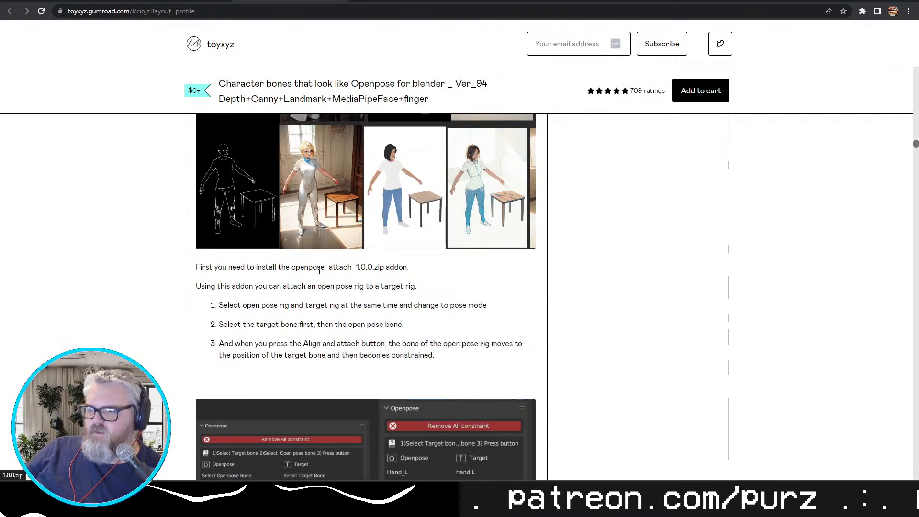
Try the openpose_attach 1.0.0.zip link on the product page, and search the web for "openpose attach blender"
click(366, 268)
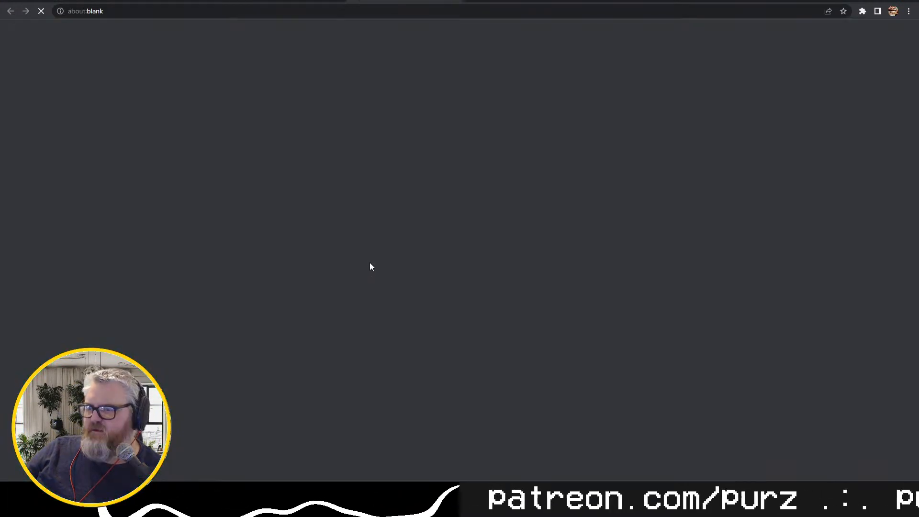
click(260, 11)
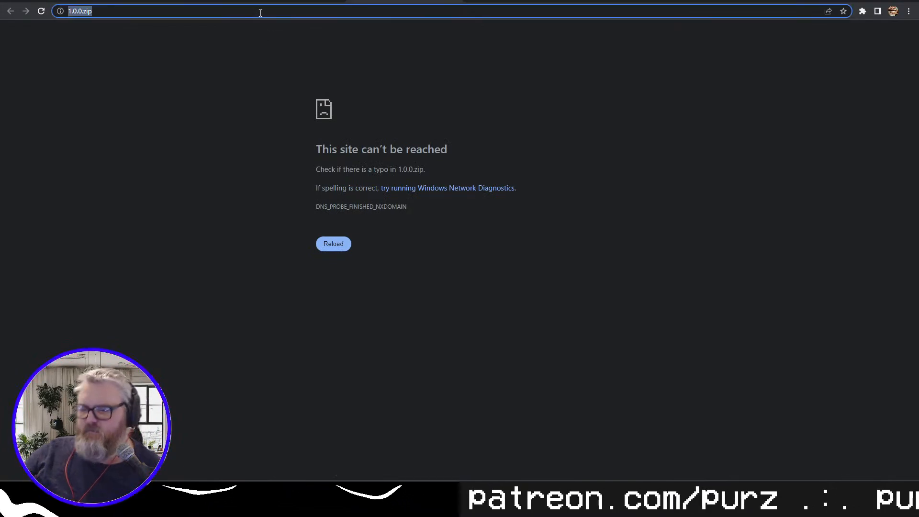
text(openpose attach)
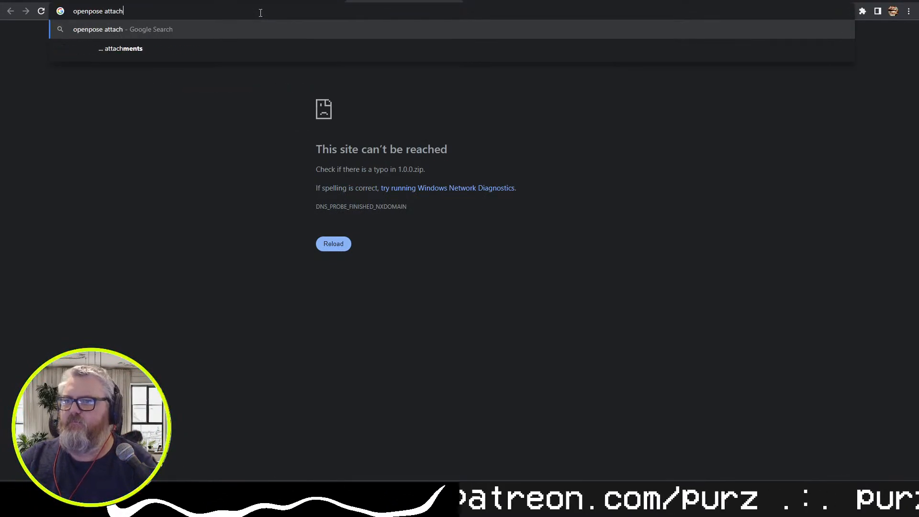
key(Return)
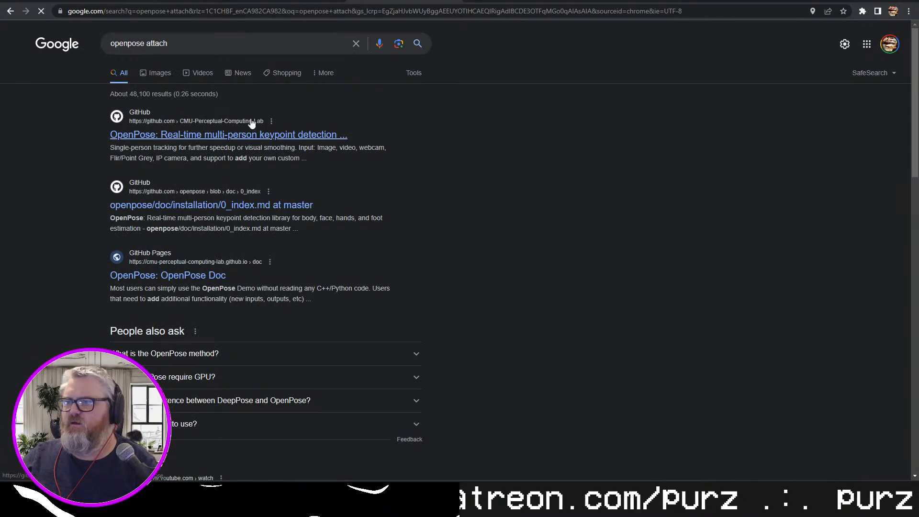
click(221, 44)
text(blender)
key(Return)
scroll(285, 284, down, 4)
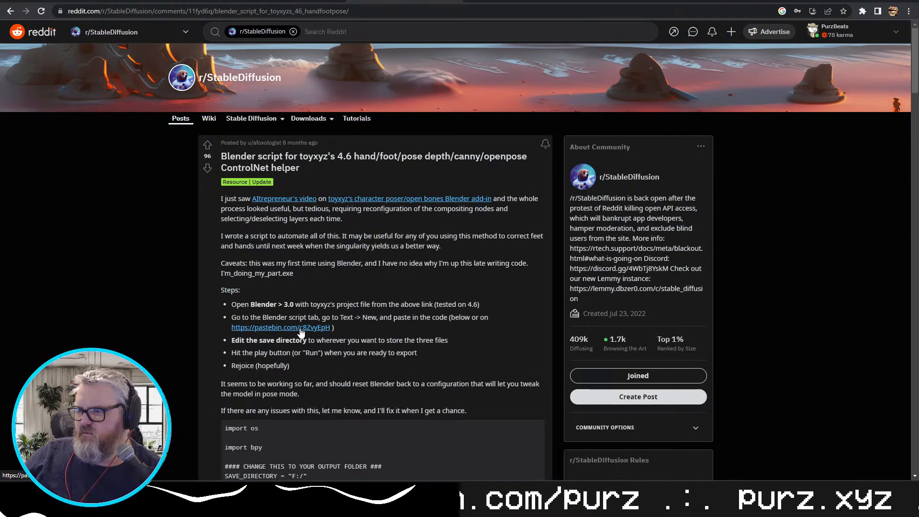
Open the Pastebin script linked in the Reddit post and look through its code
click(300, 329)
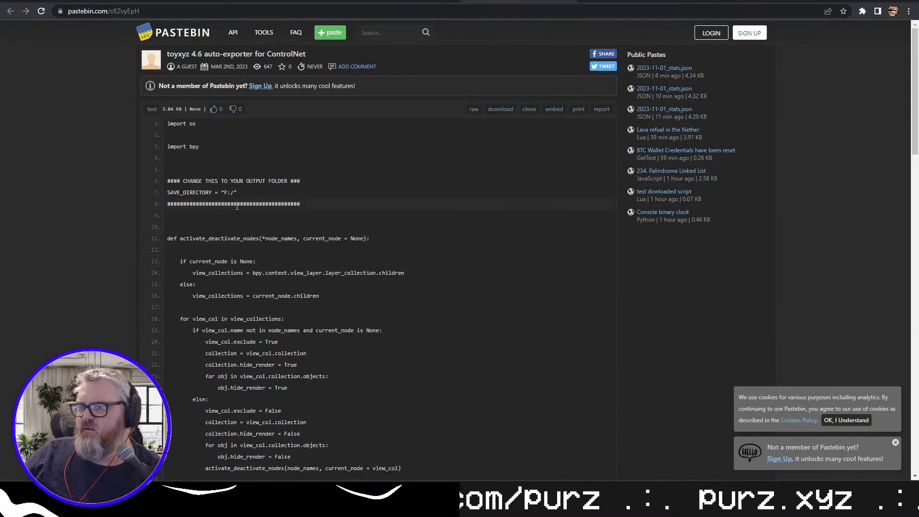
scroll(277, 231, down, 20)
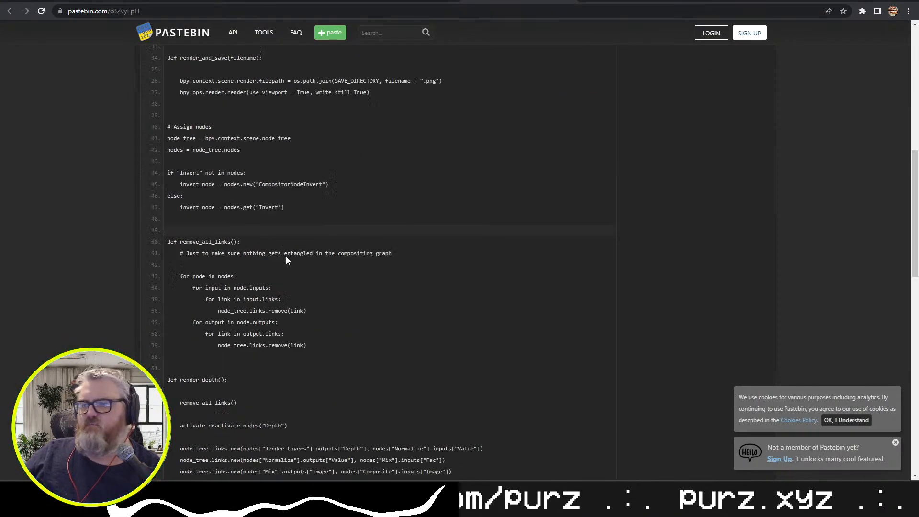
scroll(294, 252, up, 10)
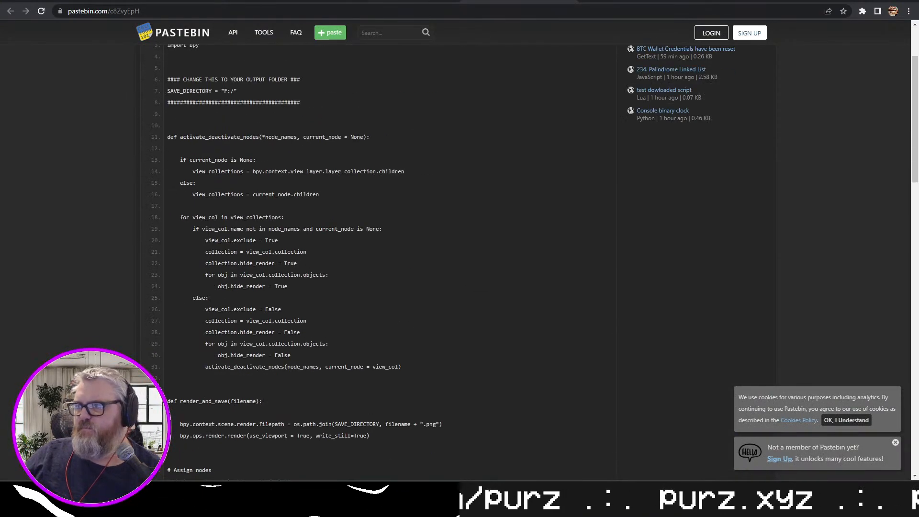
Read the comments under the Reddit post, and go back to the "openpose attach blender" search results
key(alt+Left)
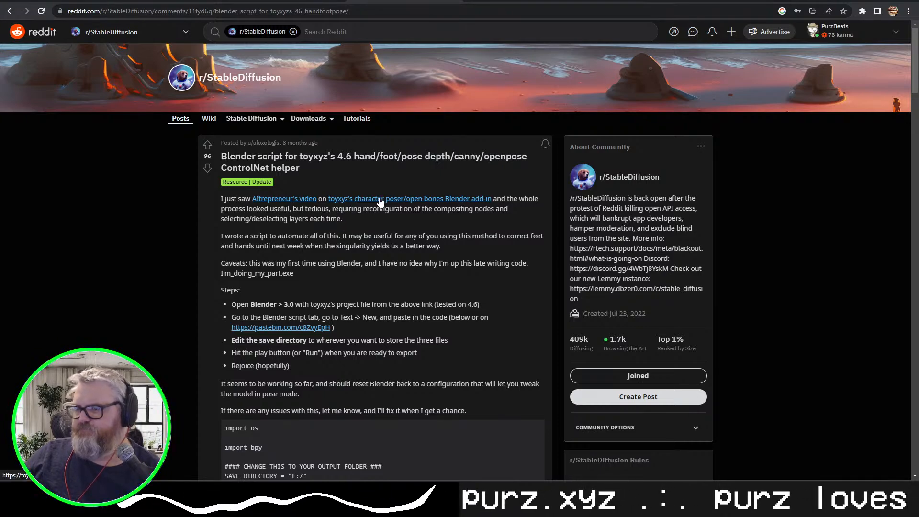
scroll(299, 292, down, 15)
scroll(298, 294, down, 12)
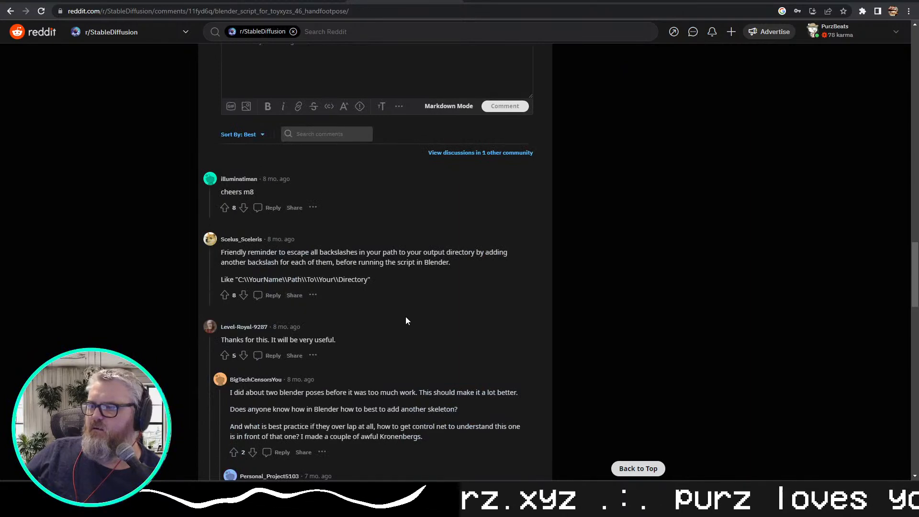
scroll(406, 320, down, 6)
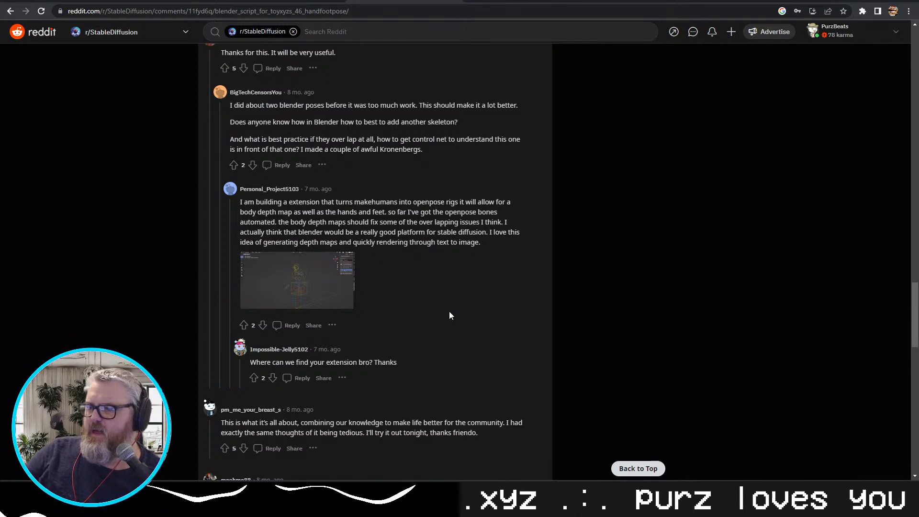
key(alt+Left)
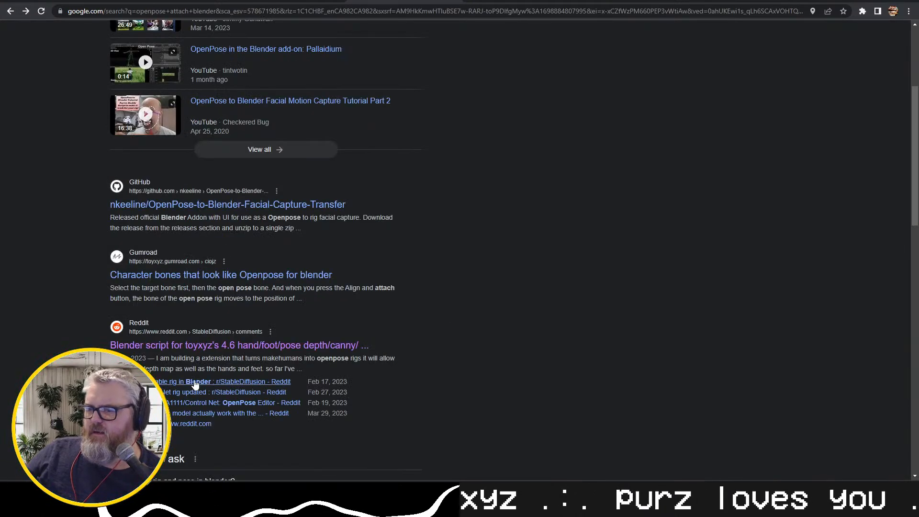
scroll(210, 343, up, 4)
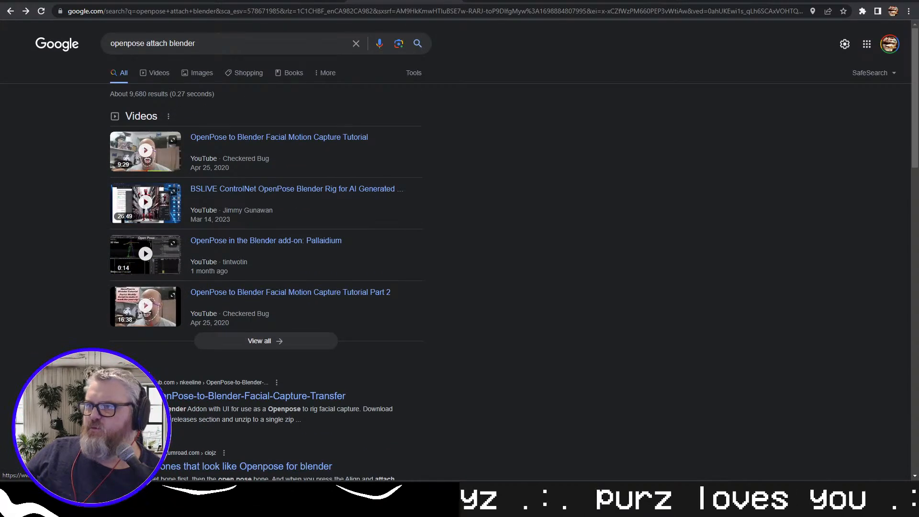
Return to Blender, select the running figure's Beta_Joints mesh, and collapse Beta_Surface in the outliner
click(290, 2)
click(62, 2)
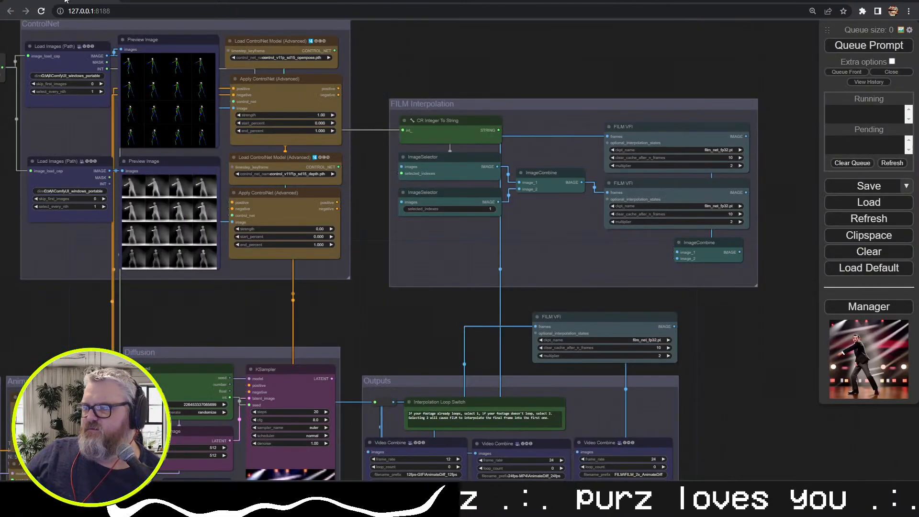
key(alt+Tab)
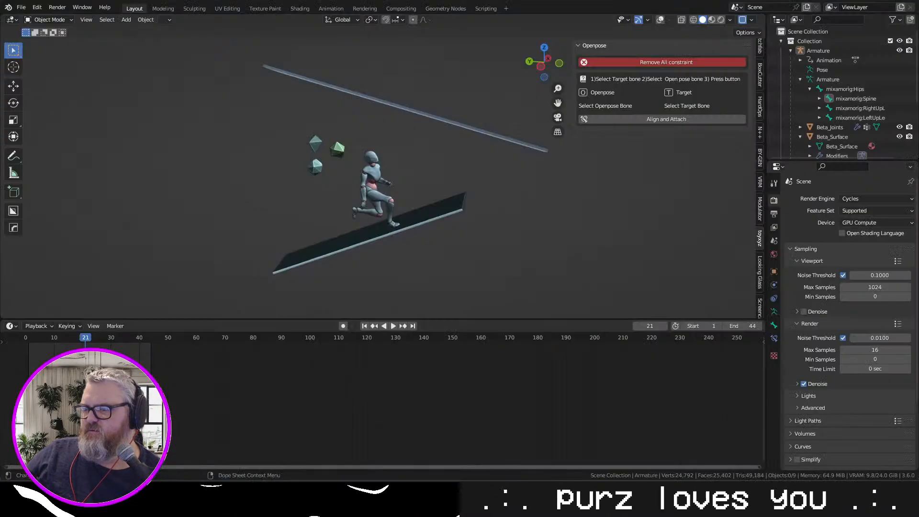
click(378, 190)
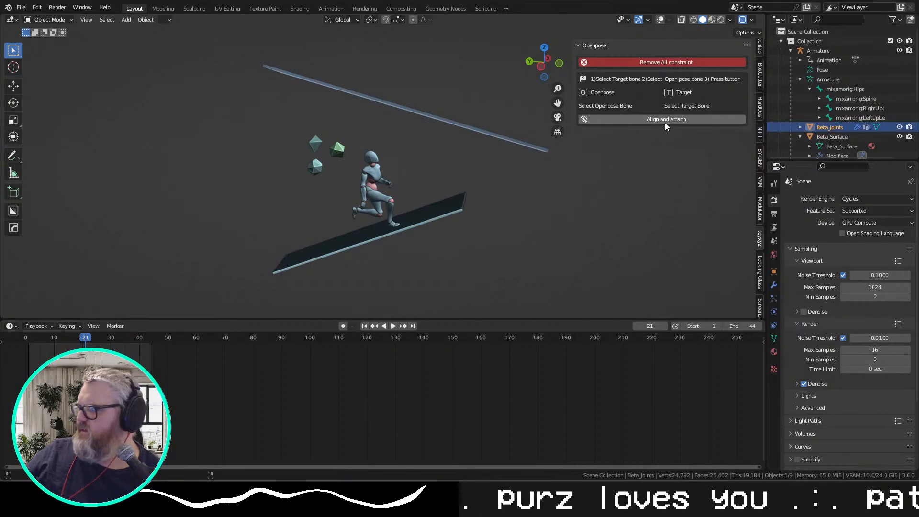
scroll(831, 135, down, 2)
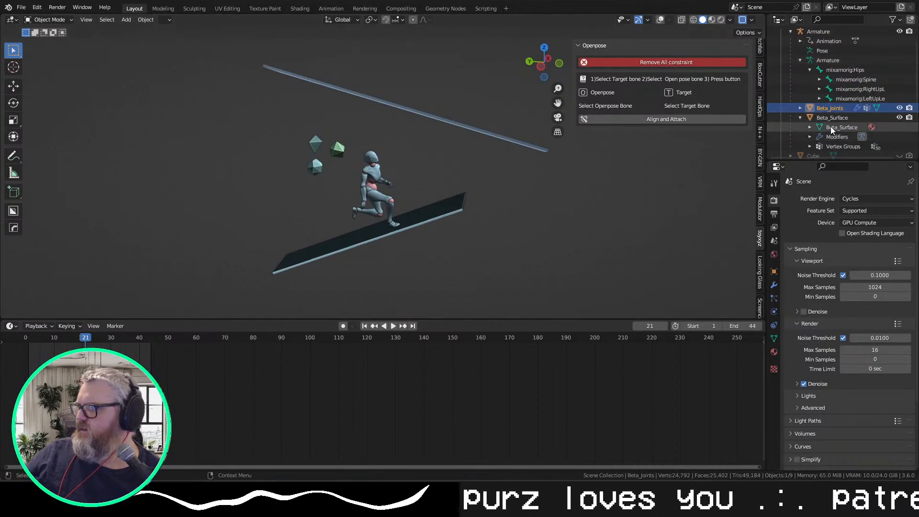
click(800, 118)
click(800, 118)
click(799, 118)
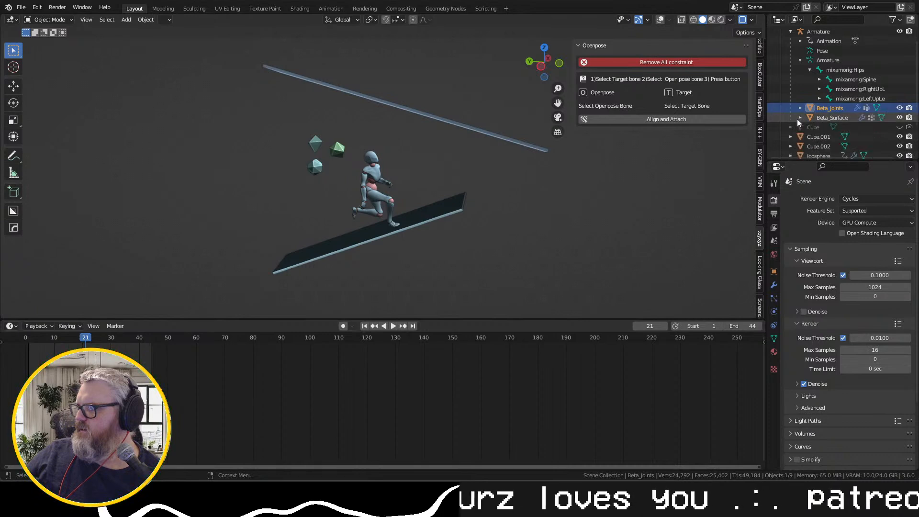
Select the mixamorig:Hips bone in the armature and try Align and Attach on it
click(846, 98)
click(844, 73)
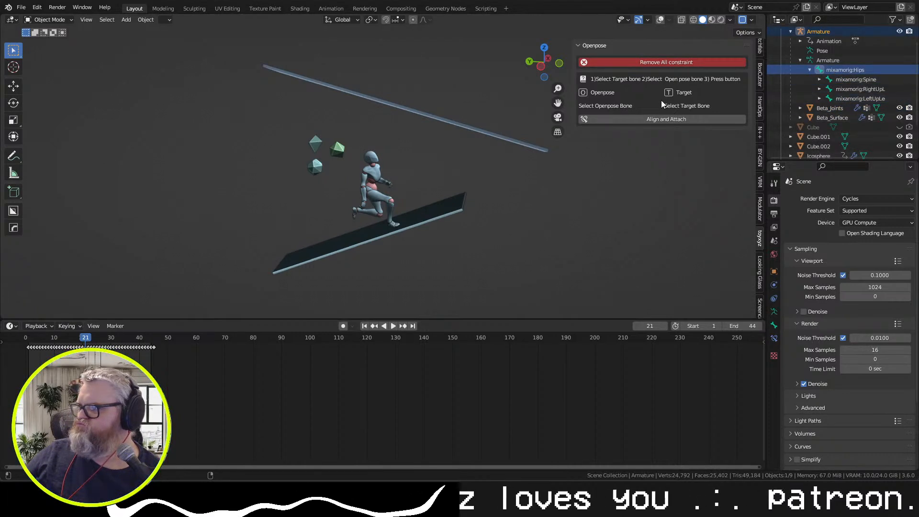
click(666, 118)
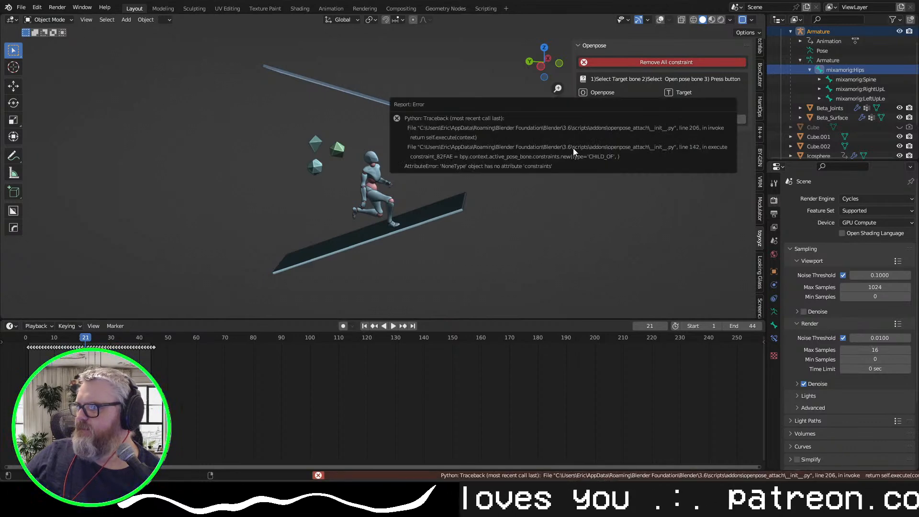
Enable the Object: Align Tools add-on in the preferences, and retry Align and Attach on the mixamorig:Hips bone
click(21, 7)
mouse_move(42, 12)
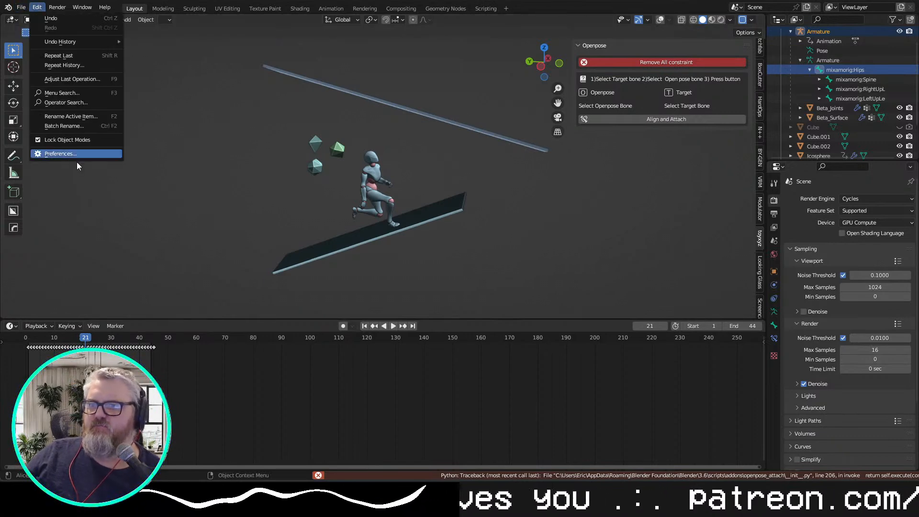
click(67, 154)
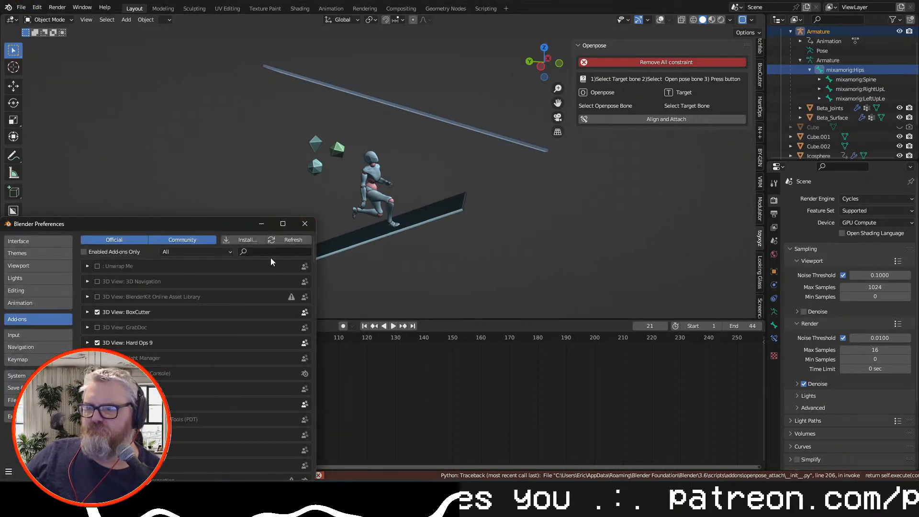
text(align)
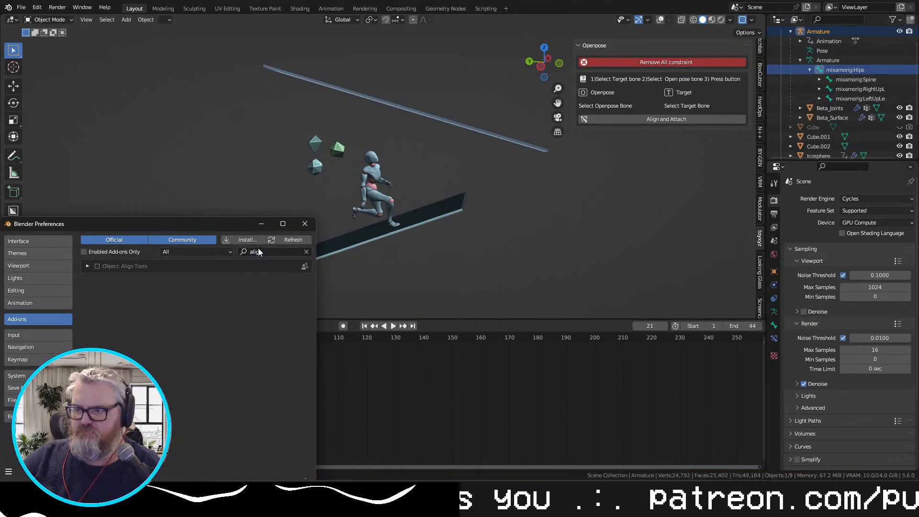
click(89, 267)
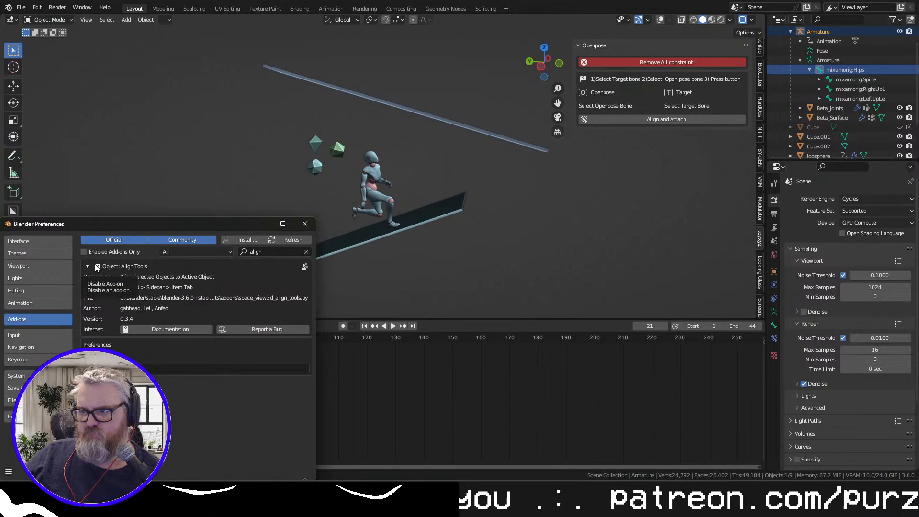
click(304, 223)
click(677, 118)
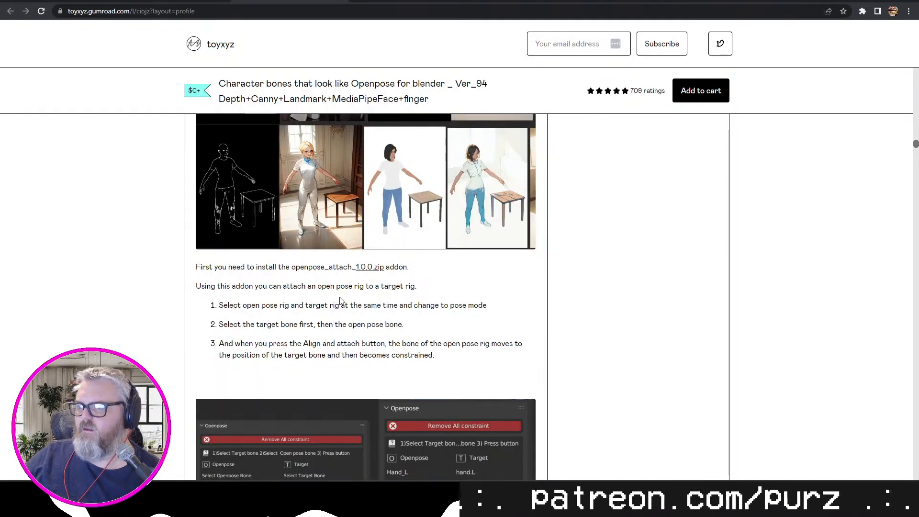
Skim back up the toyxyz Gumroad page, and return to Blender to open the add-on installation file browser from the preferences
scroll(376, 320, up, 20)
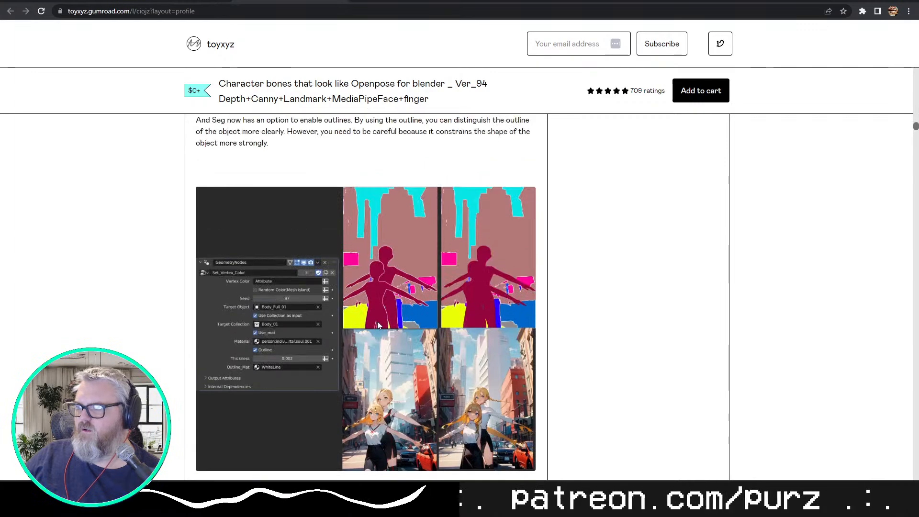
scroll(381, 329, up, 10)
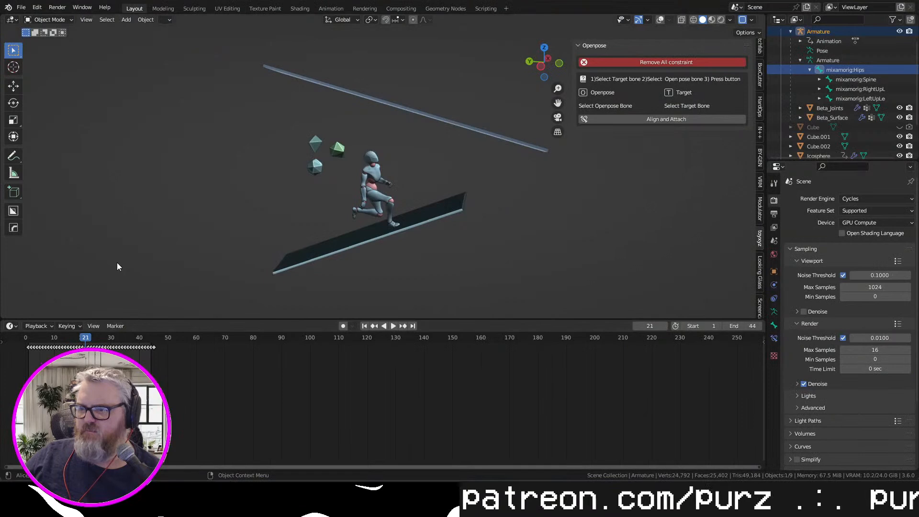
click(21, 7)
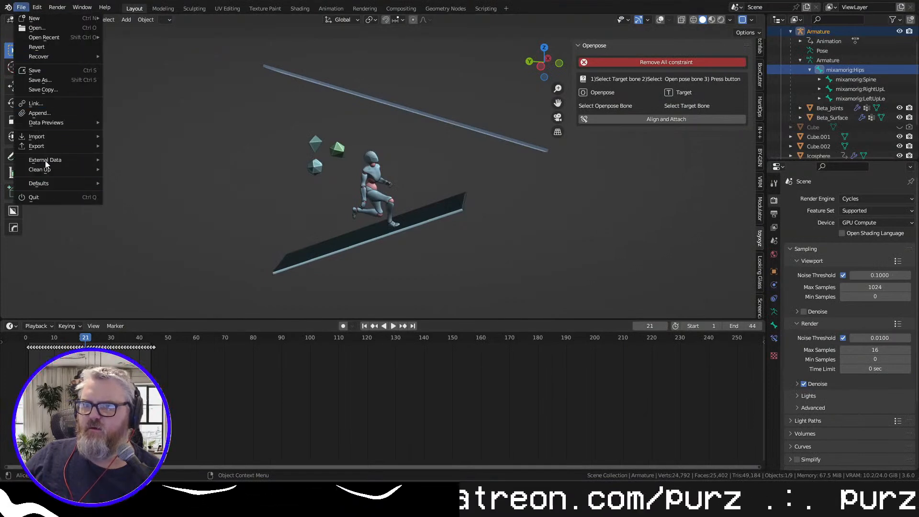
click(9, 9)
mouse_move(20, 9)
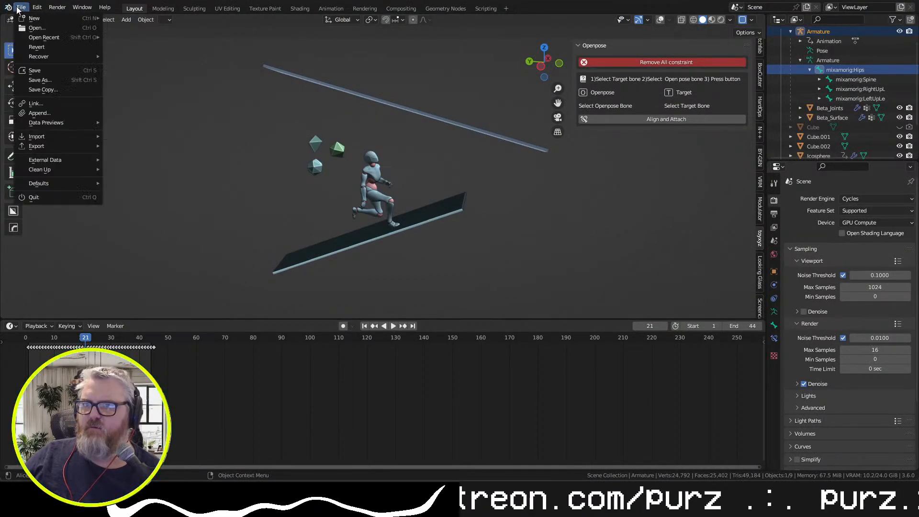
click(52, 154)
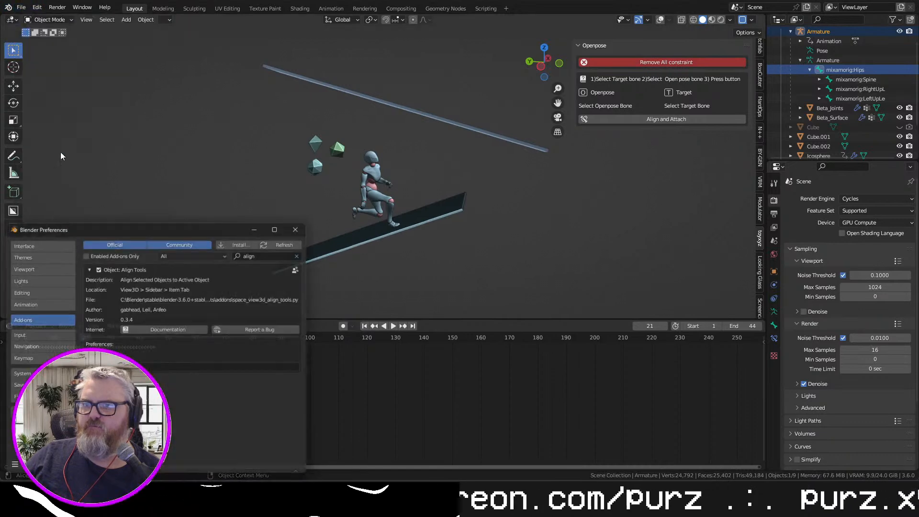
click(242, 239)
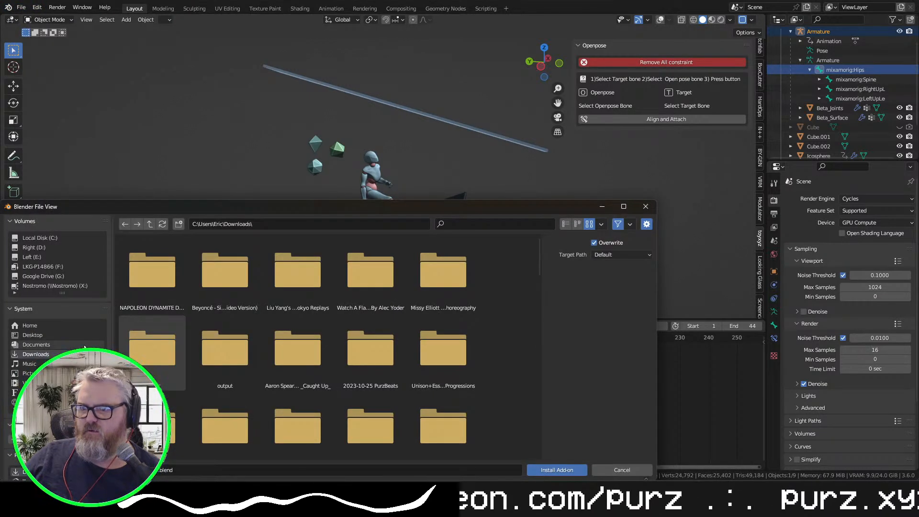
Look through the Downloads folder for the openpose_attach add-on, and close the file browser and preferences without installing anything
scroll(203, 380, down, 10)
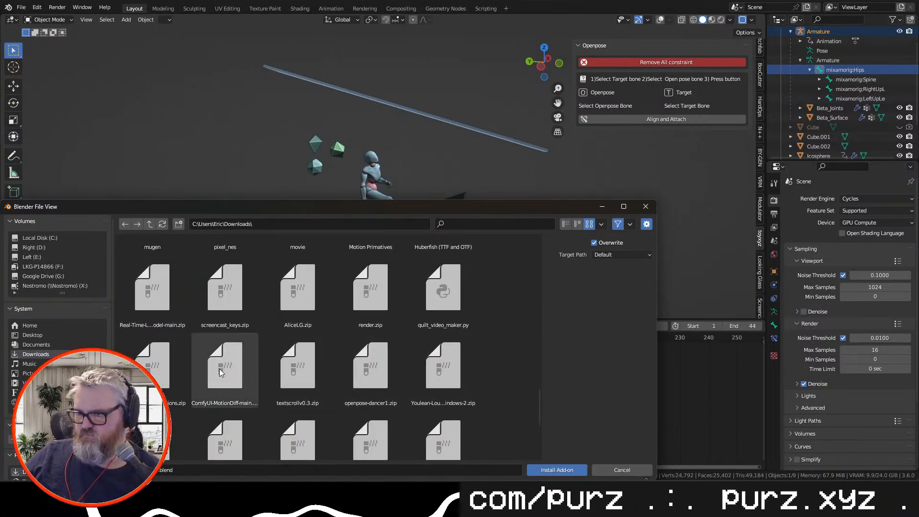
scroll(223, 372, down, 2)
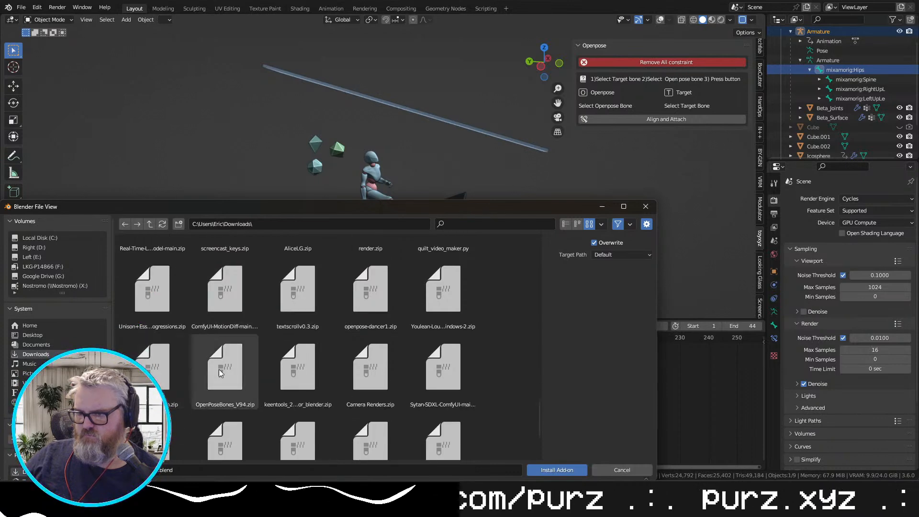
scroll(445, 373, down, 2)
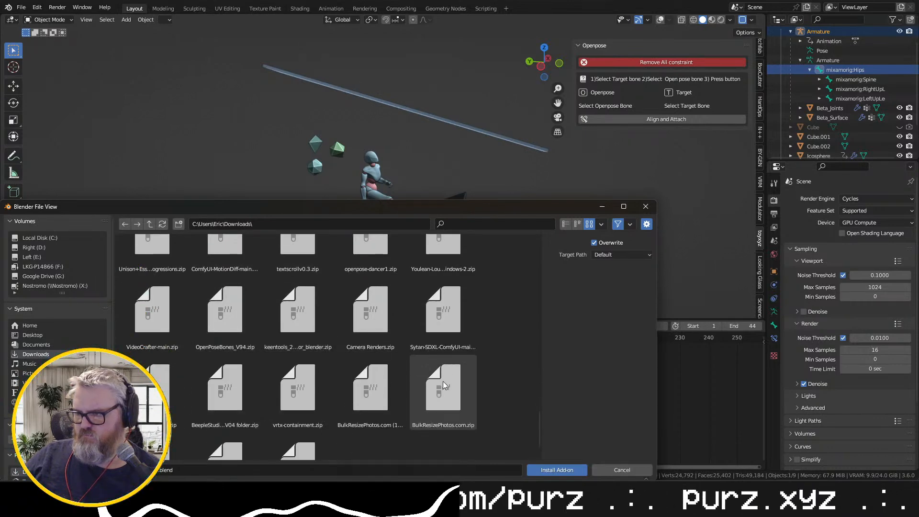
scroll(287, 388, down, 2)
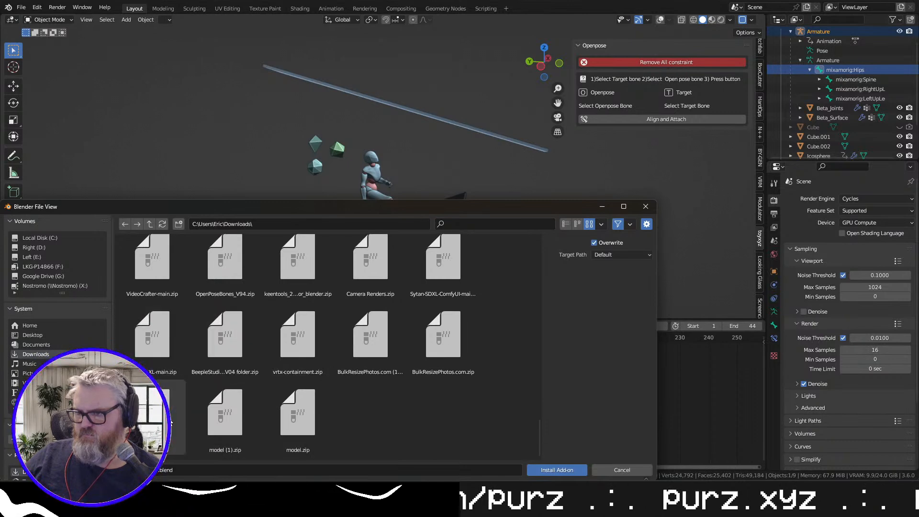
scroll(194, 347, up, 3)
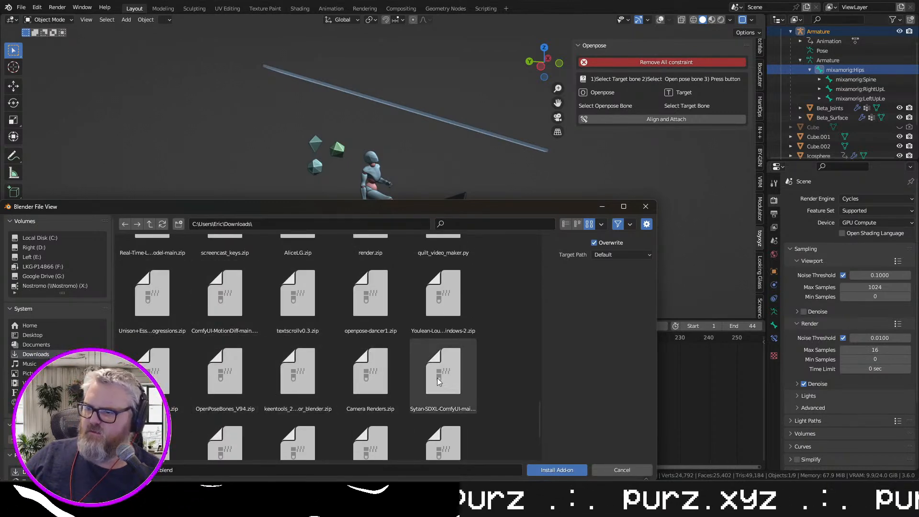
scroll(445, 380, up, 1)
scroll(154, 326, up, 1)
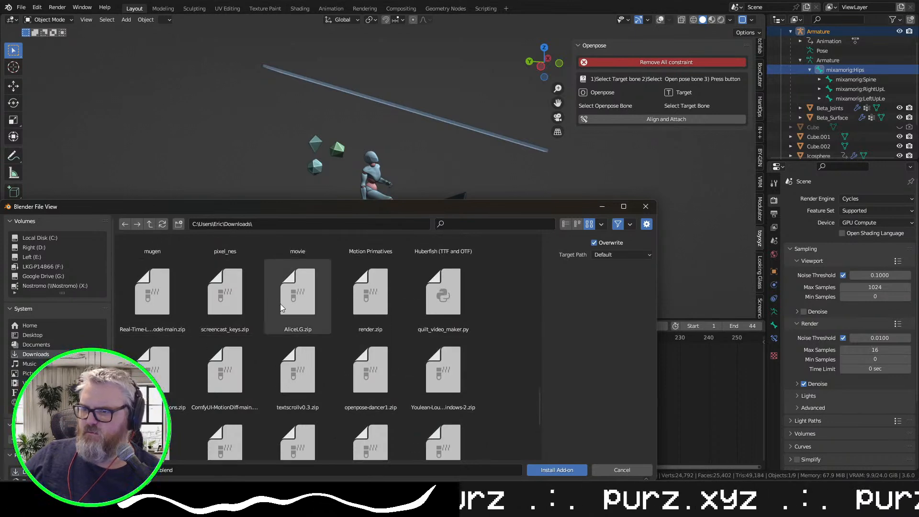
scroll(433, 314, up, 5)
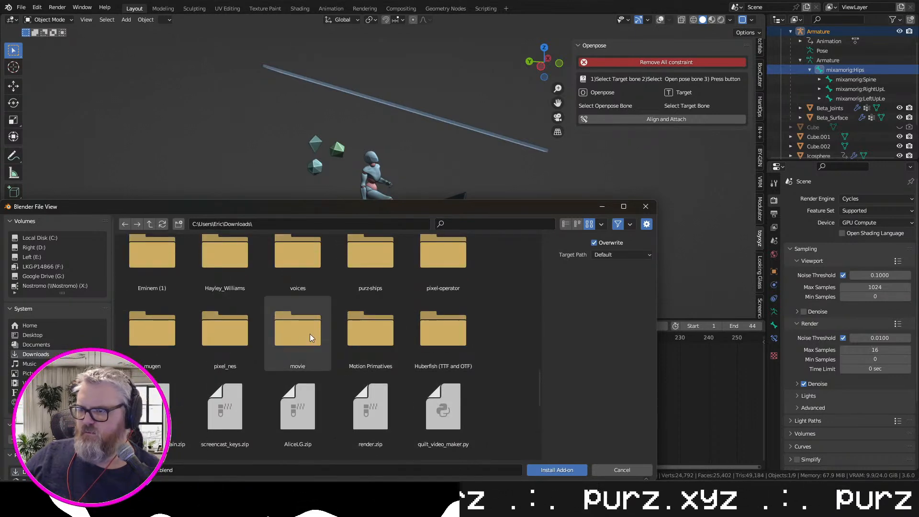
scroll(146, 344, up, 4)
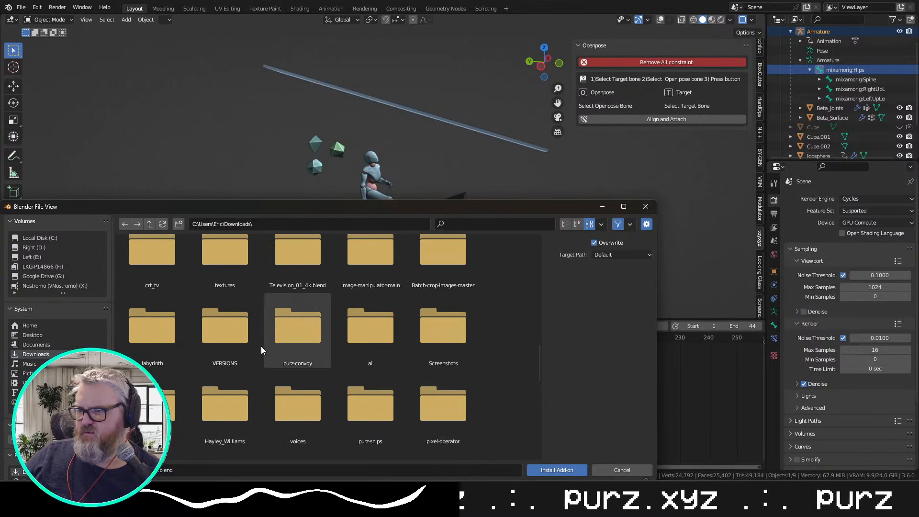
scroll(435, 335, up, 2)
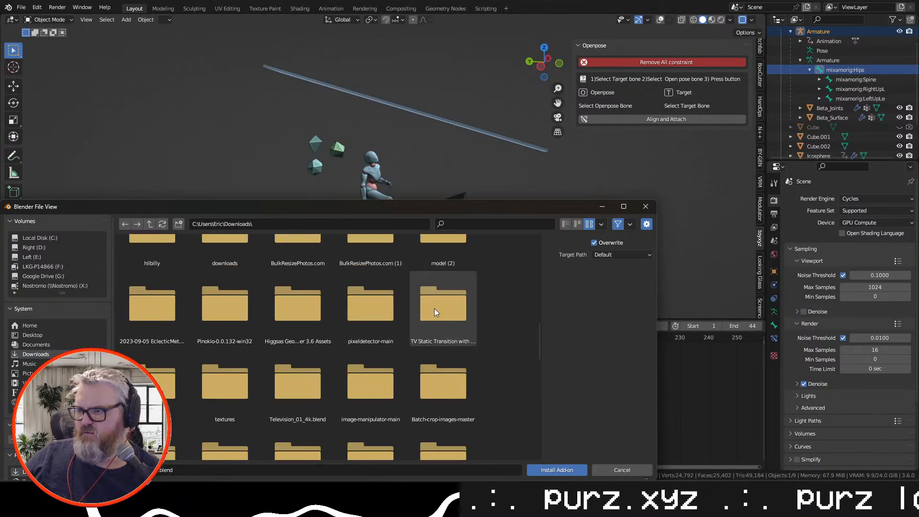
scroll(158, 302, up, 3)
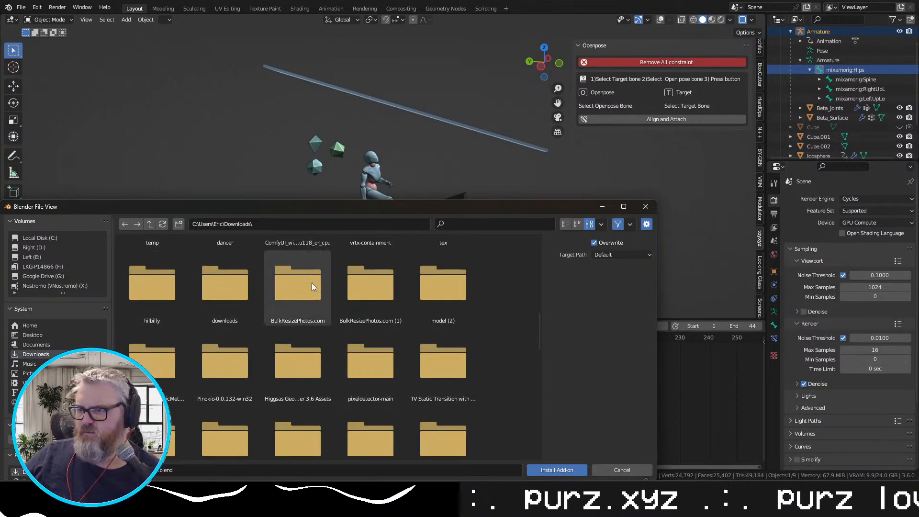
scroll(166, 284, up, 2)
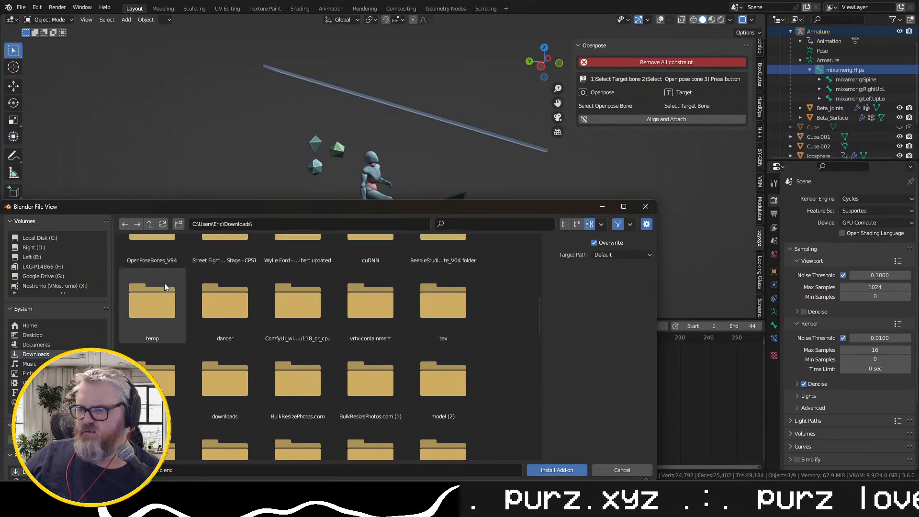
scroll(182, 303, up, 2)
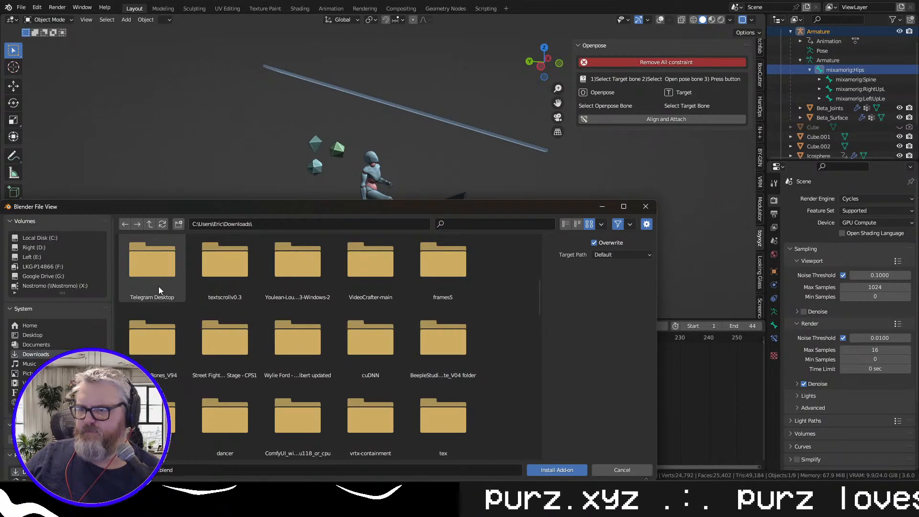
scroll(142, 280, up, 4)
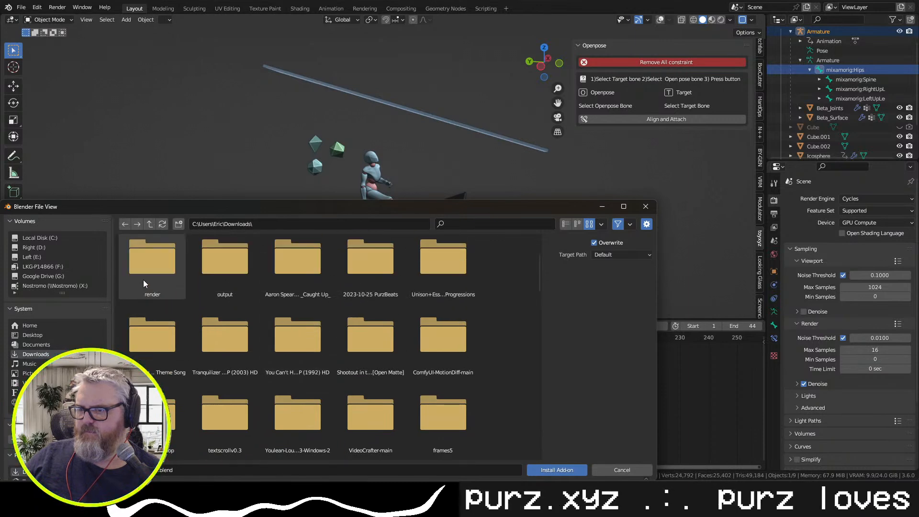
scroll(446, 286, up, 2)
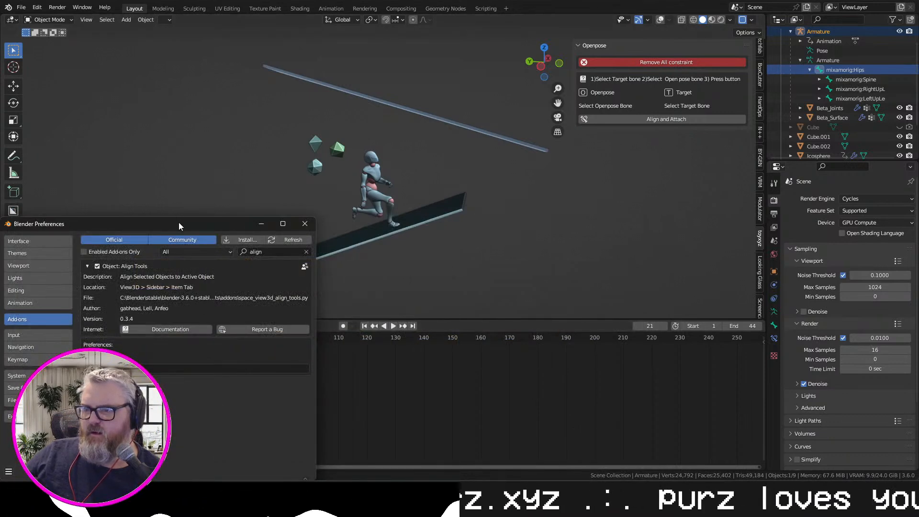
drag(178, 222, 202, 197)
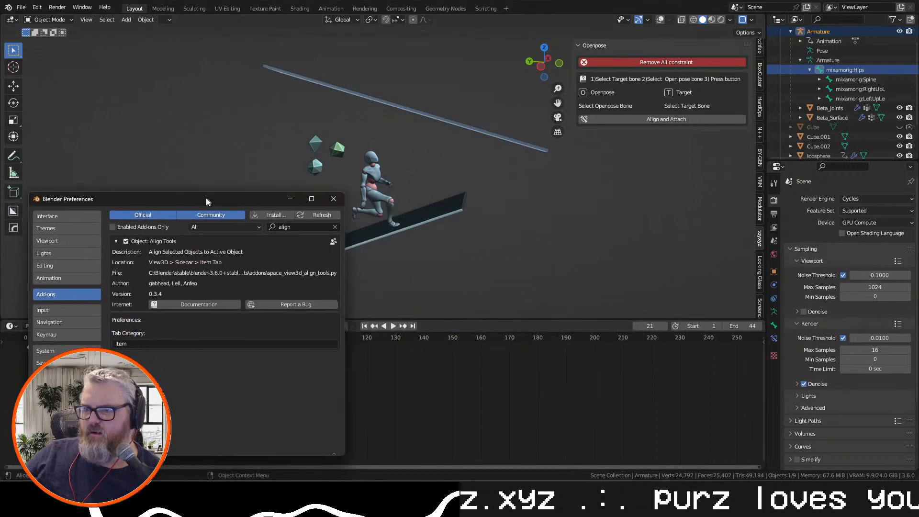
click(329, 198)
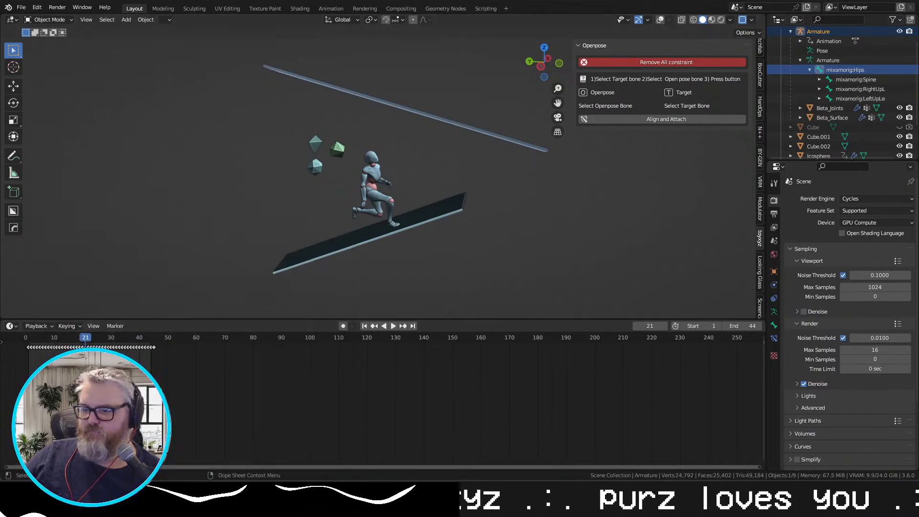
Switch to the browser, return to the toyxyz Gumroad page, and find the guide videos for the Openpose rig
key(alt+Tab)
click(368, 1)
click(201, 2)
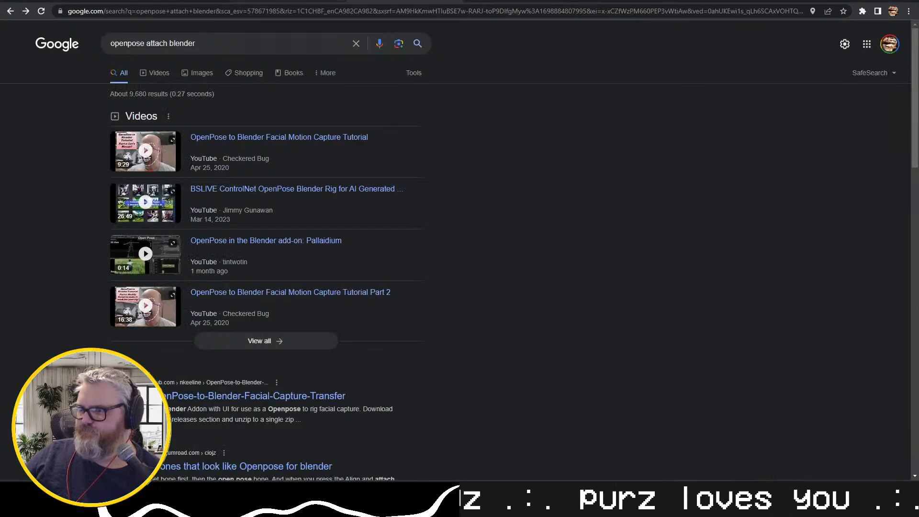
click(287, 1)
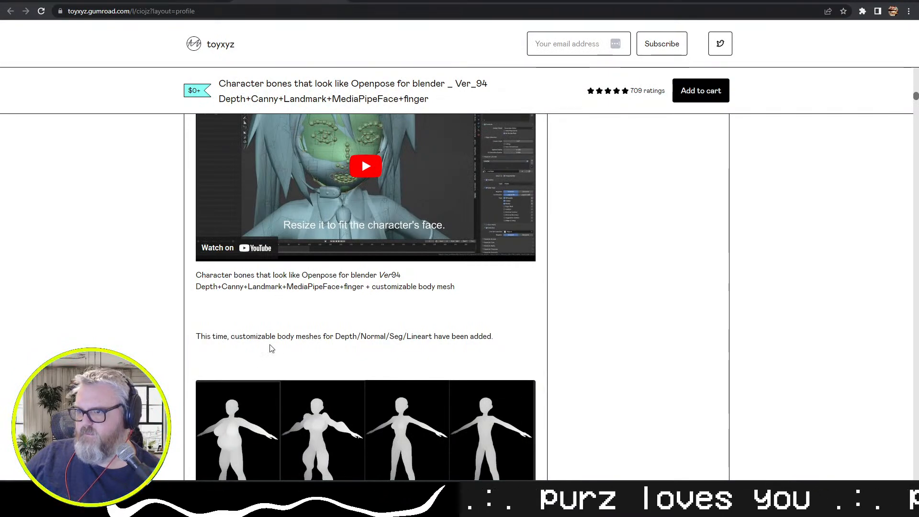
scroll(320, 348, down, 2)
scroll(320, 348, up, 7)
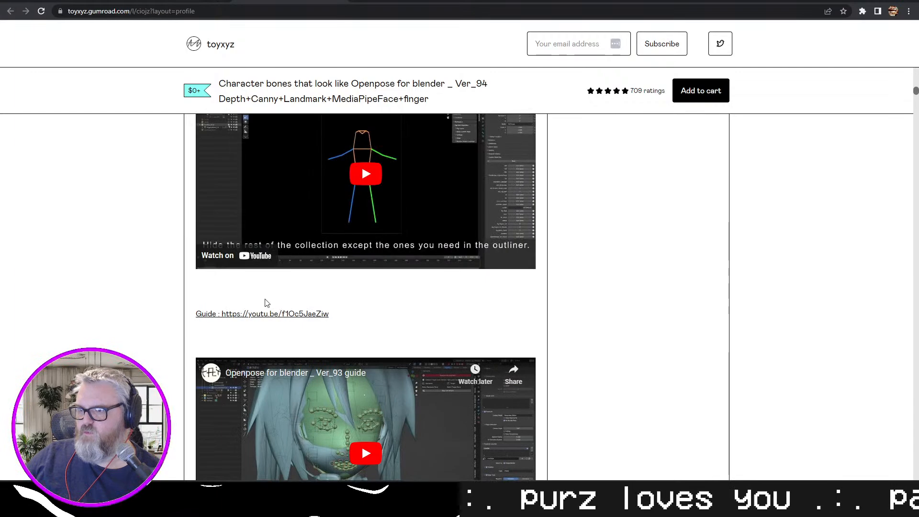
Open the linked YouTube Guide video and skim the comments and description area below it
click(246, 318)
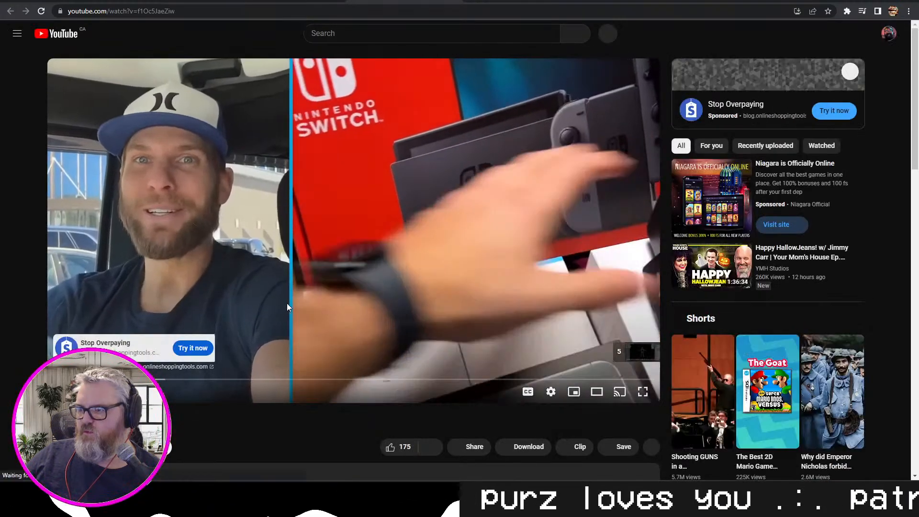
scroll(281, 384, down, 15)
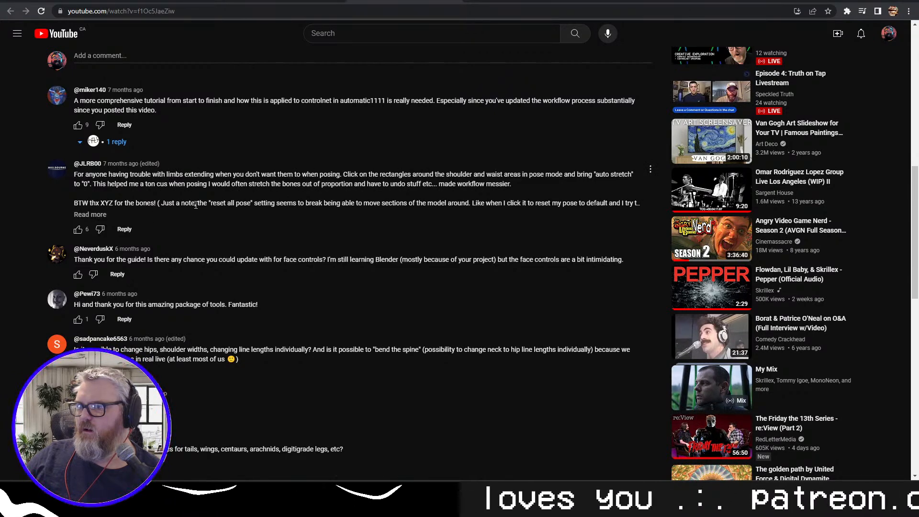
scroll(199, 258, up, 4)
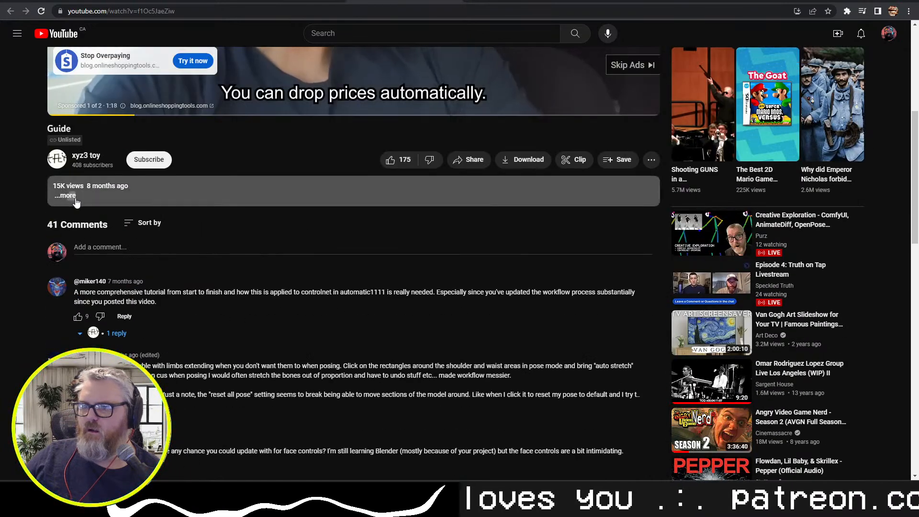
Expand the guide video's description and skip the advertisement playing before it
click(72, 194)
scroll(188, 271, up, 4)
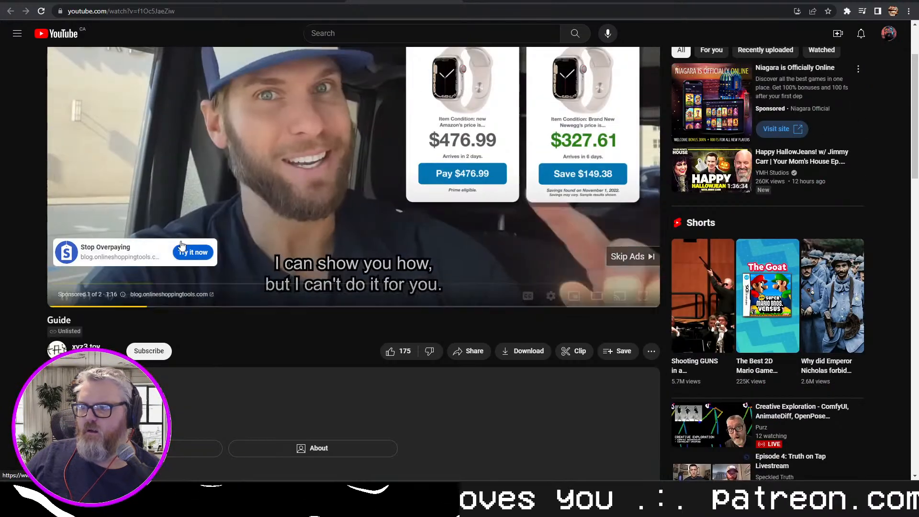
scroll(325, 345, up, 2)
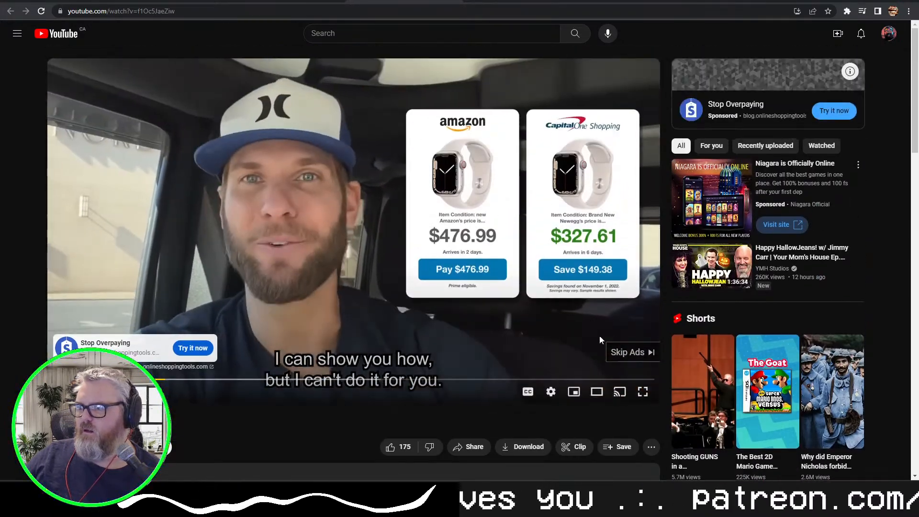
click(632, 352)
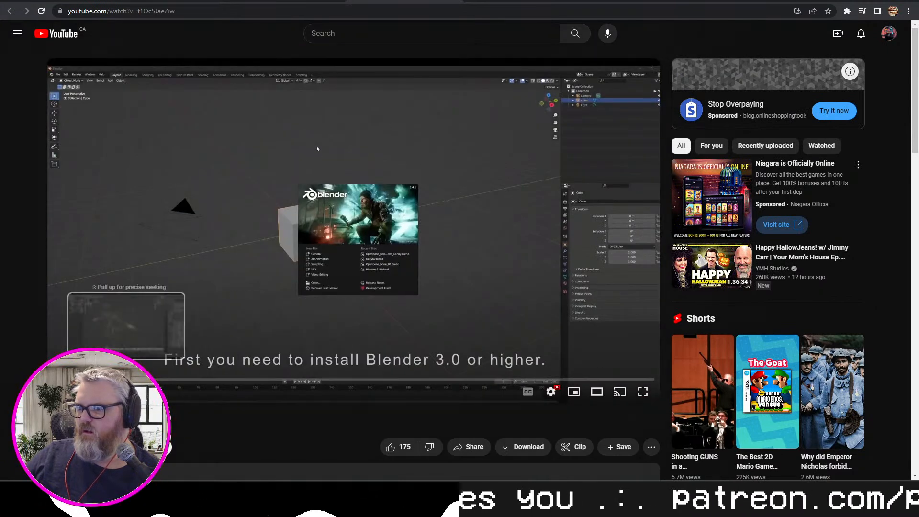
Skim the OpenPose Blender guide video from its start to about 5:51 and check its description
click(79, 380)
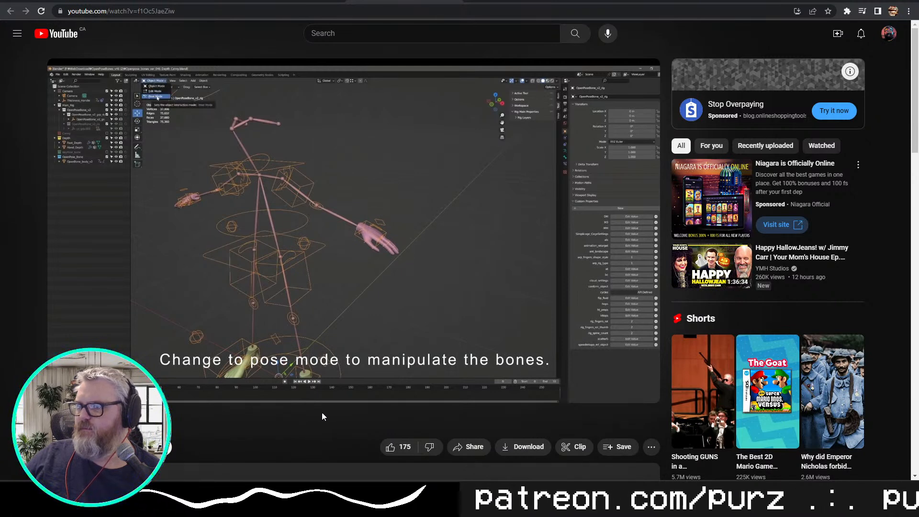
drag(220, 386, 142, 381)
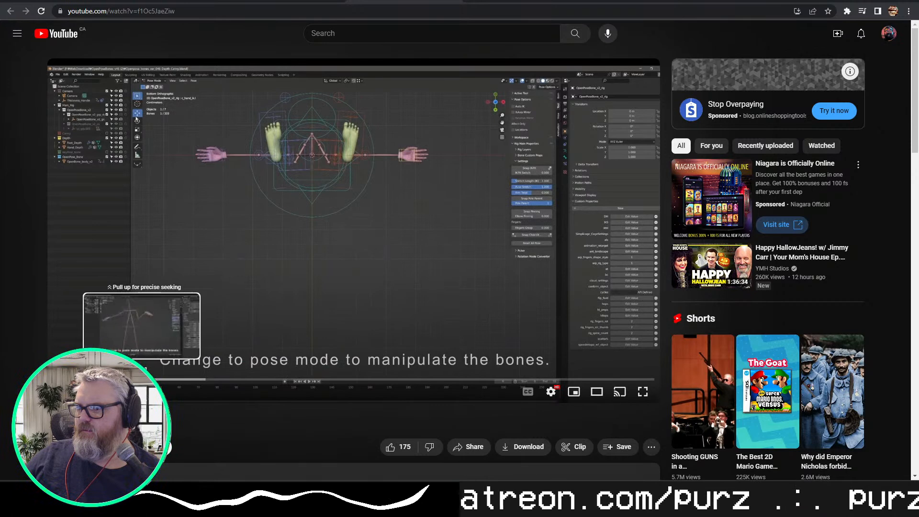
click(181, 381)
click(207, 381)
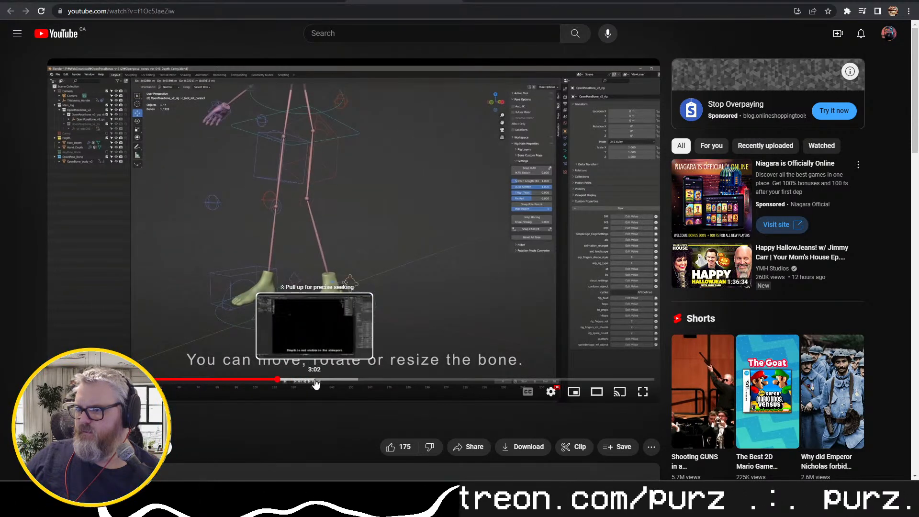
click(317, 382)
click(327, 381)
click(337, 381)
drag(350, 383, 555, 377)
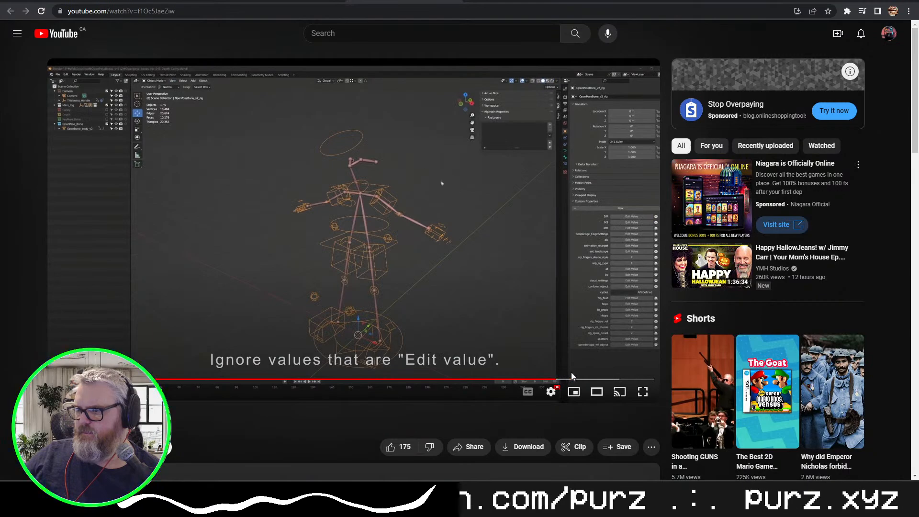
scroll(323, 288, down, 5)
scroll(291, 289, up, 1)
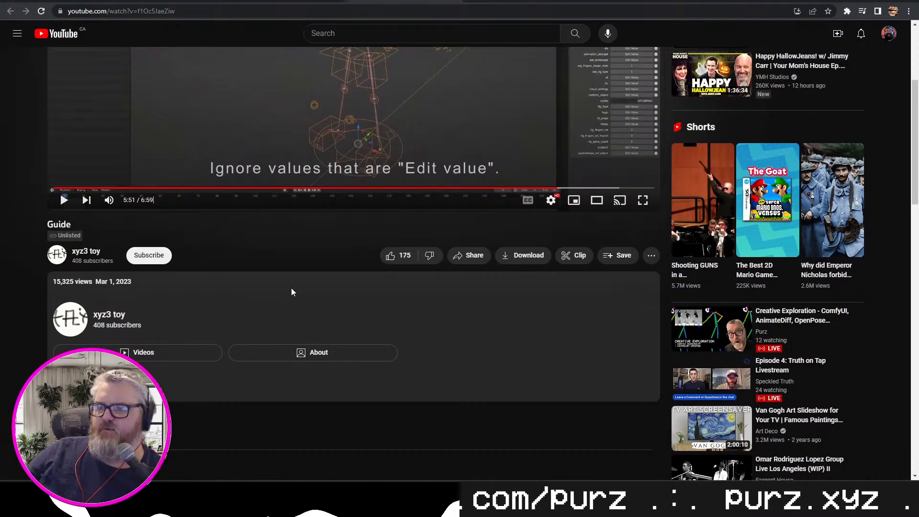
scroll(291, 288, down, 4)
Close the guide video, the Gumroad product page and the other reference pages to get back to the ComfyUI workflow
key(ctrl+w)
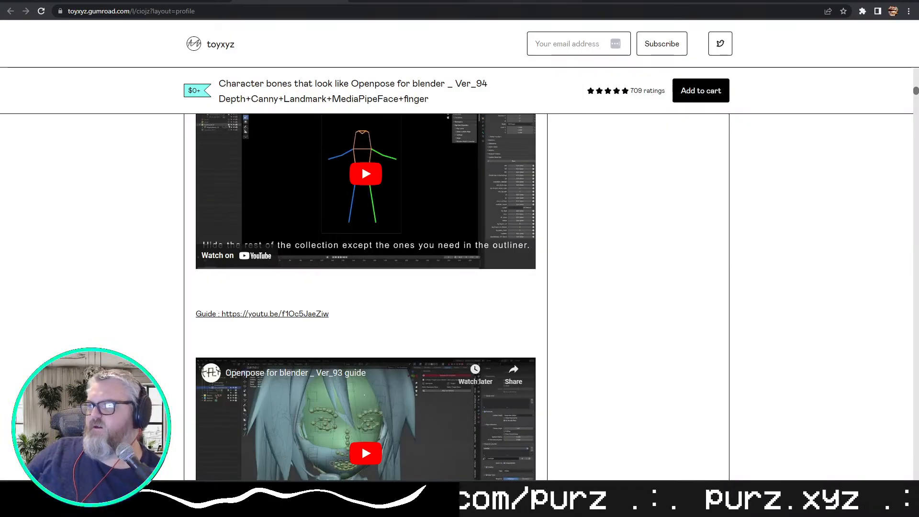
key(ctrl+w)
key(ctrl+w)
key(ctrl+w)
key(ctrl+w)
key(ctrl+w)
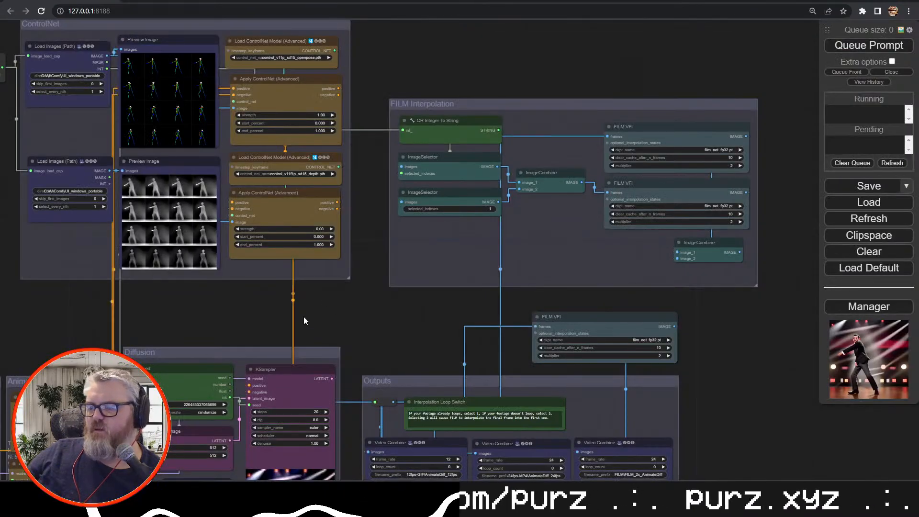
Look at the Reddit post and the Pastebin code for the Blender OpenPose export script, and return to the ComfyUI workflow
key(ctrl+shift+Tab)
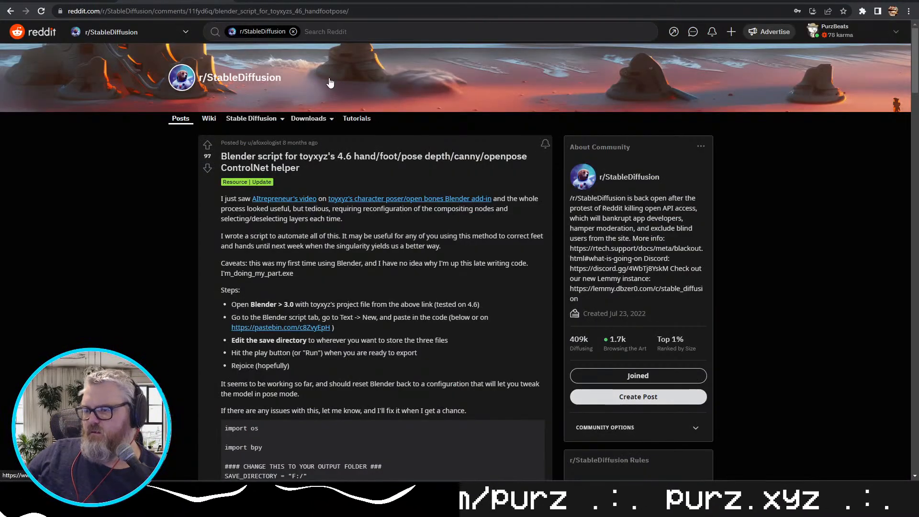
key(ctrl+shift+Tab)
key(ctrl+shift+Tab)
key(ctrl+shift+Tab)
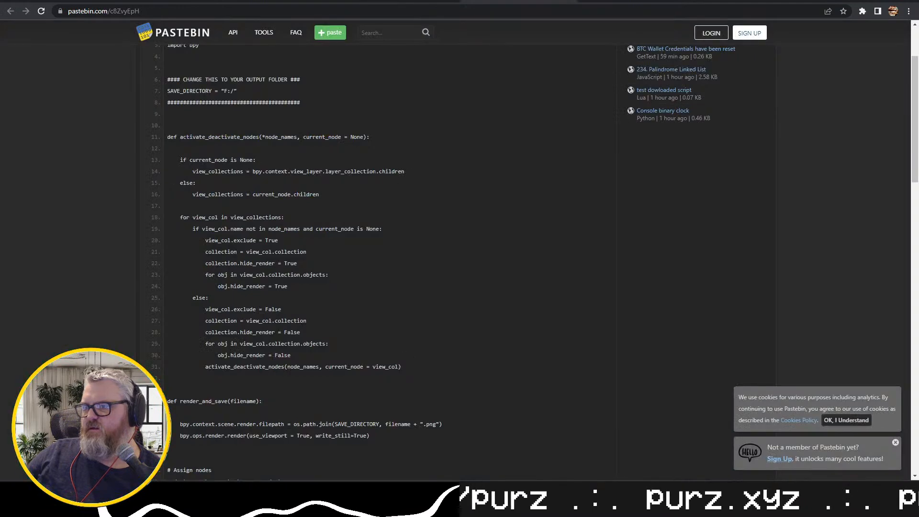
key(ctrl+Tab)
key(ctrl+Tab)
key(ctrl+Tab)
key(ctrl+Tab)
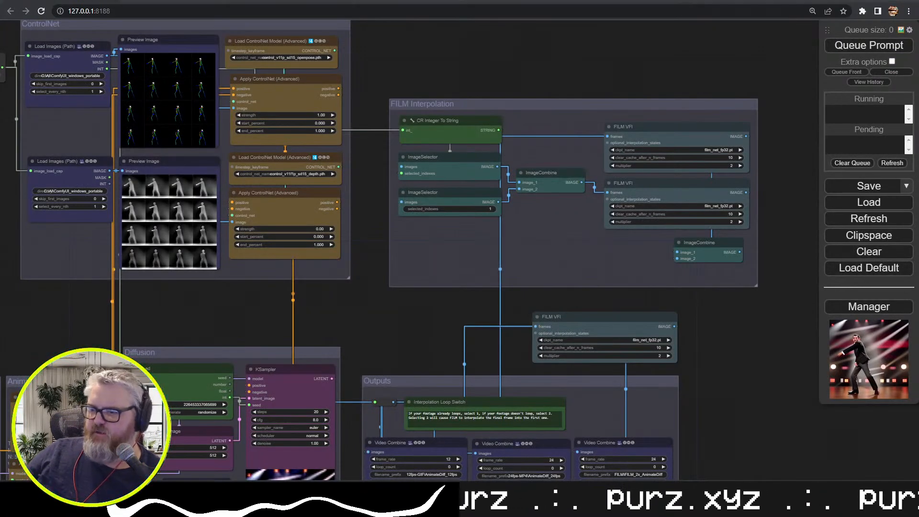
Switch to Blender and play the running character's animation in a side view
key(alt+Tab)
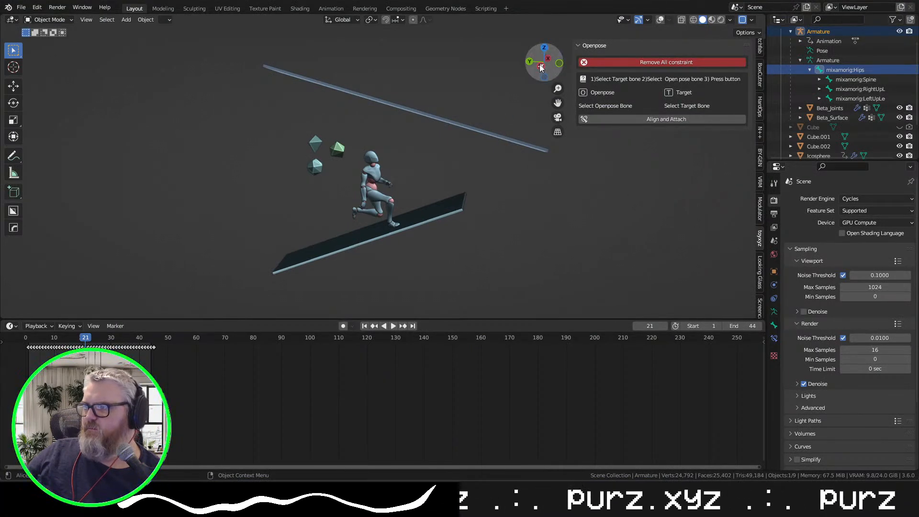
key(space)
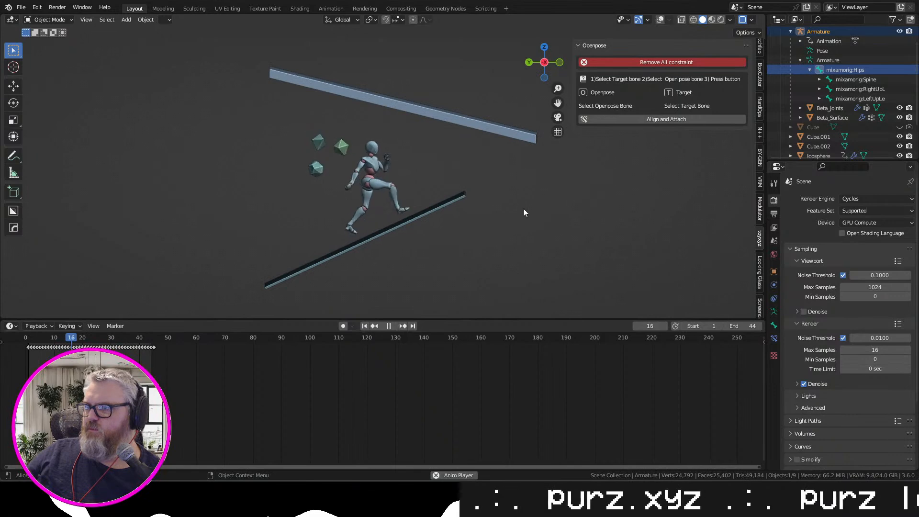
scroll(433, 203, up, 1)
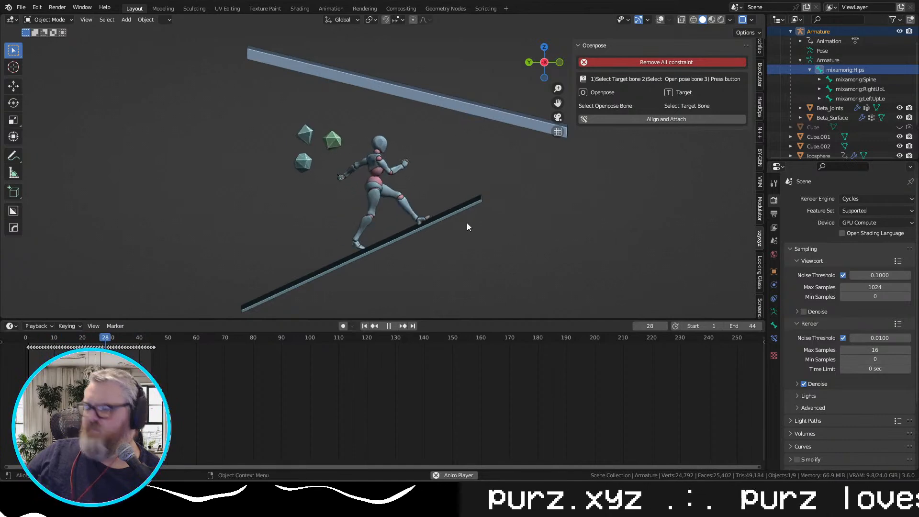
scroll(881, 62, up, 1)
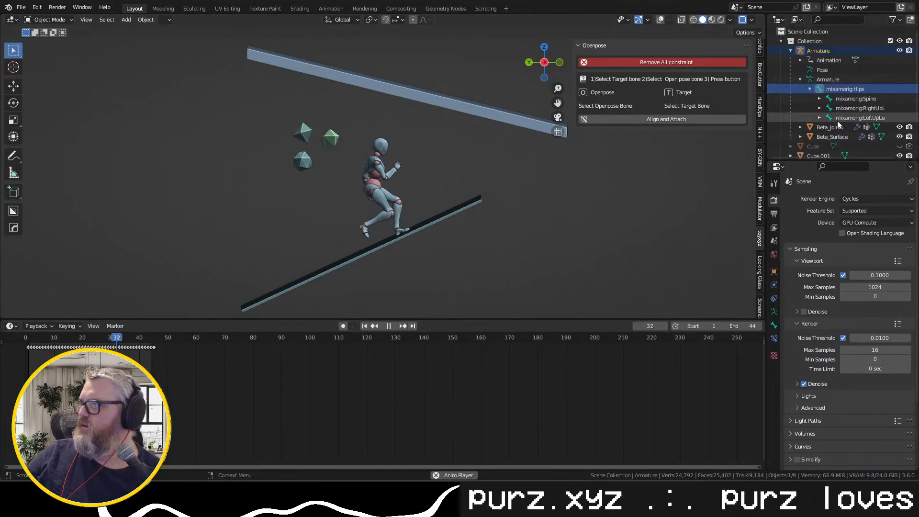
Add a camera to the scene and align it to the current side view of the runner
key(shift+a)
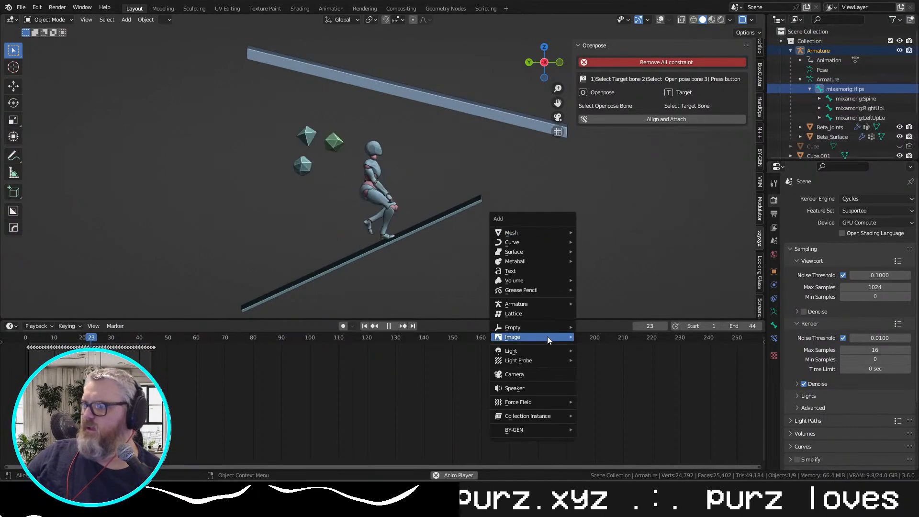
click(535, 376)
key(ctrl+alt+KP_0)
key(Home)
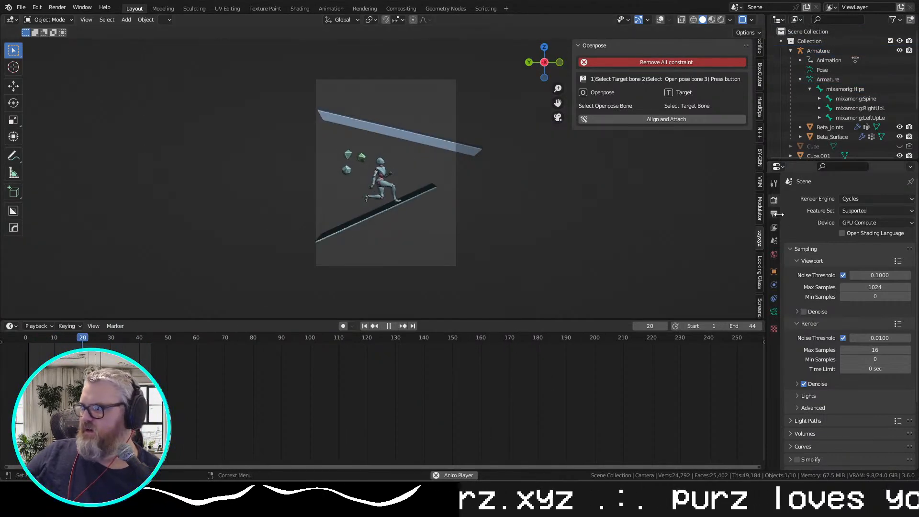
Set the output resolution to 1080 × 1080 px
click(776, 214)
drag(870, 211, 870, 215)
key(Return)
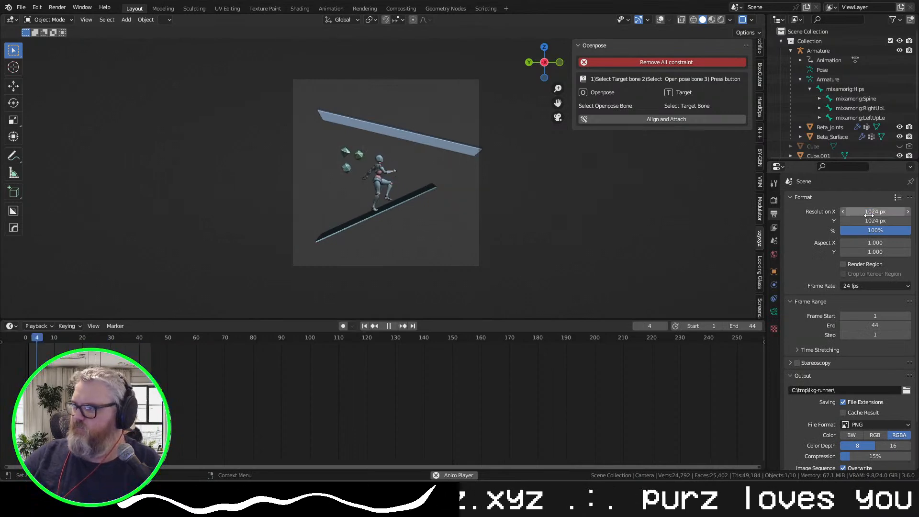
click(870, 216)
text(1080)
key(Return)
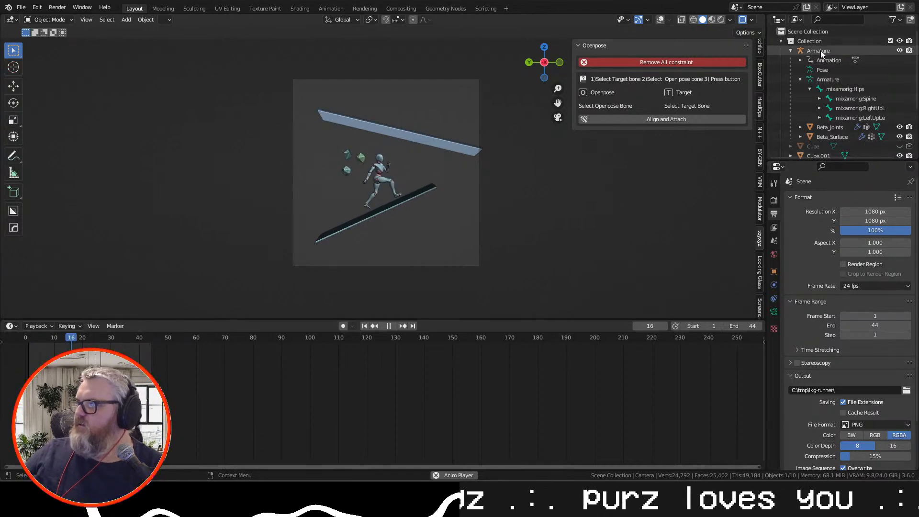
Set the camera's focal length to 84 mm and reposition the camera to frame the runner between the two slabs
scroll(822, 67, down, 5)
key(g)
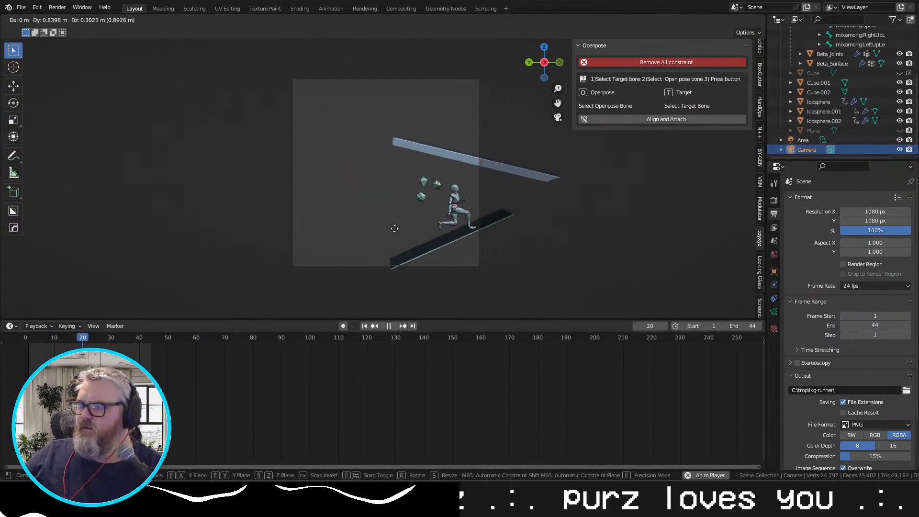
click(429, 237)
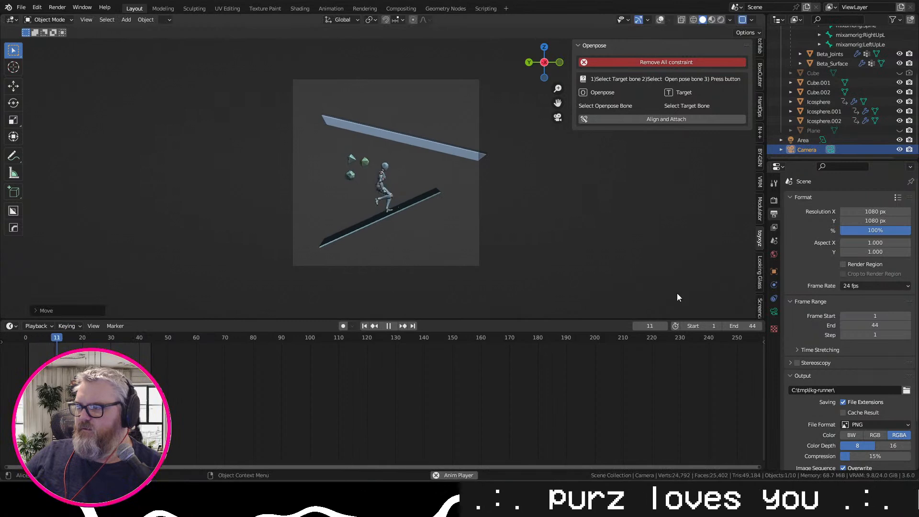
click(774, 311)
drag(869, 245, 889, 244)
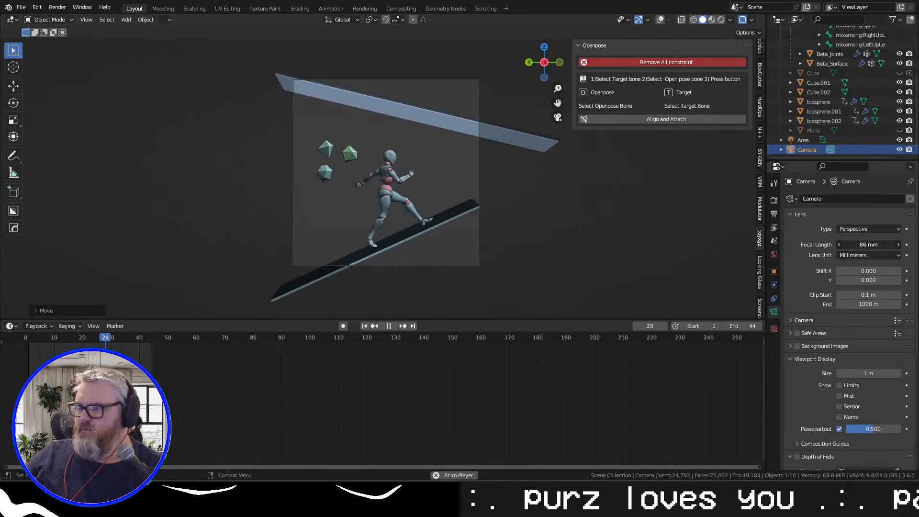
key(g)
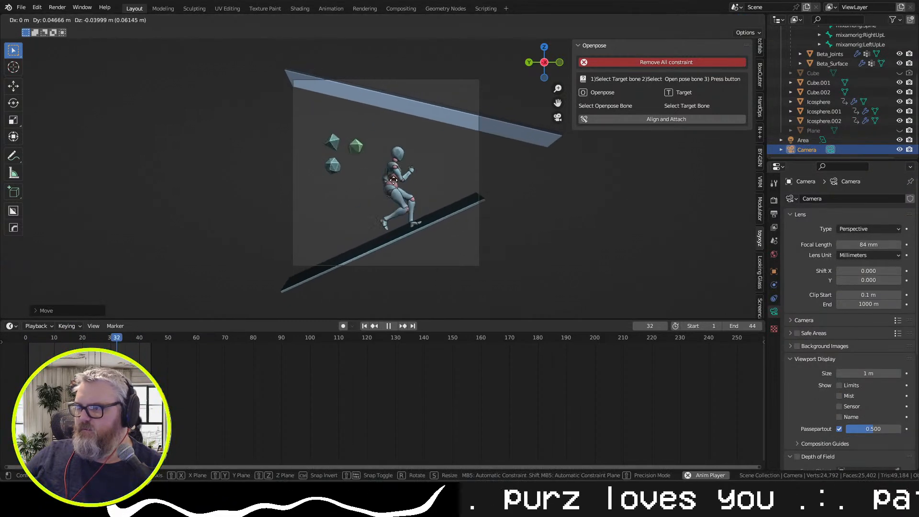
click(446, 122)
Raise the upper slab, Cube.002, along the global Z axis, farther above the runner
click(447, 119)
key(g)
key(z)
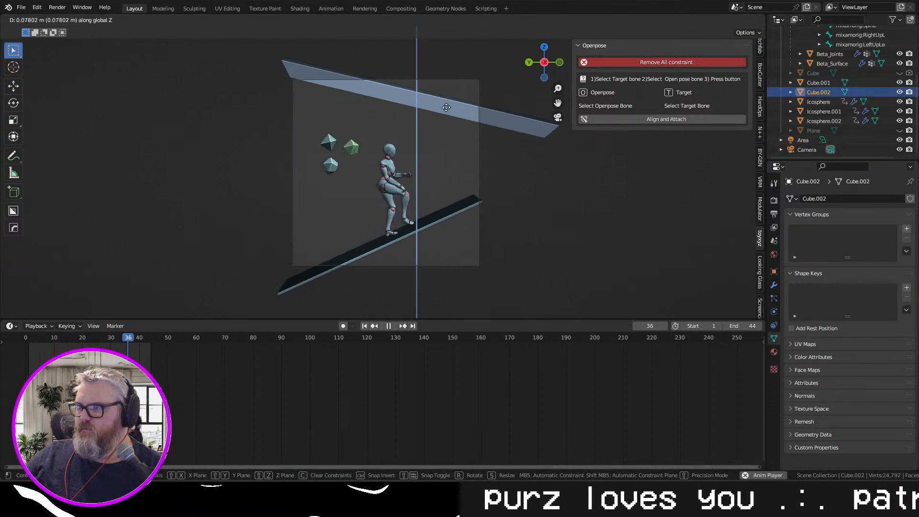
click(447, 91)
Rotate the upper slab so it slopes in the same direction as the lower slab, and adjust its height along Z
key(r)
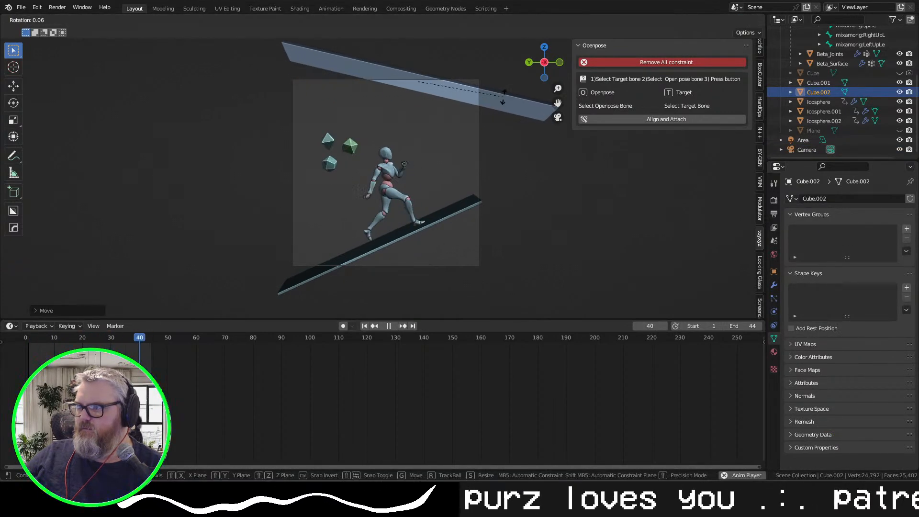
click(472, 69)
key(g)
key(z)
click(440, 74)
Shift the upper slab along global Y and Z so it crosses the upper part of the camera frame
key(g)
key(x)
right_click(426, 74)
key(g)
key(y)
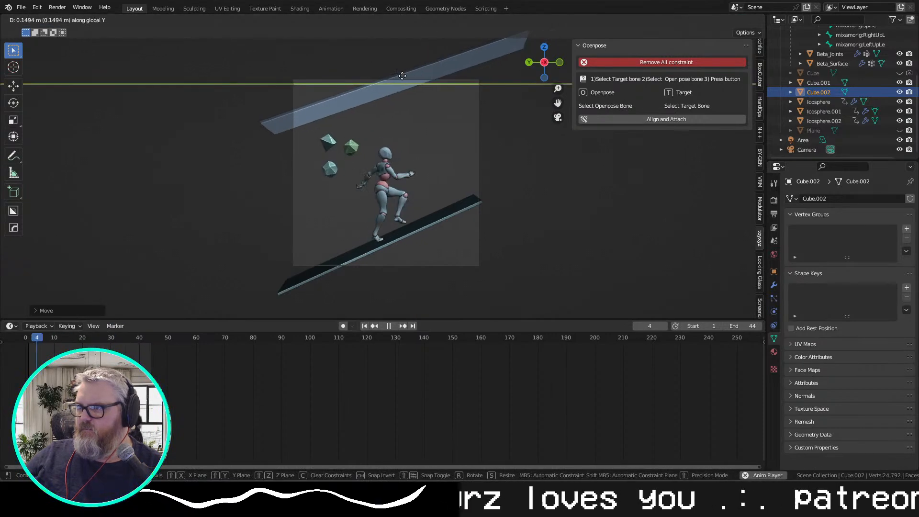
key(z)
click(467, 188)
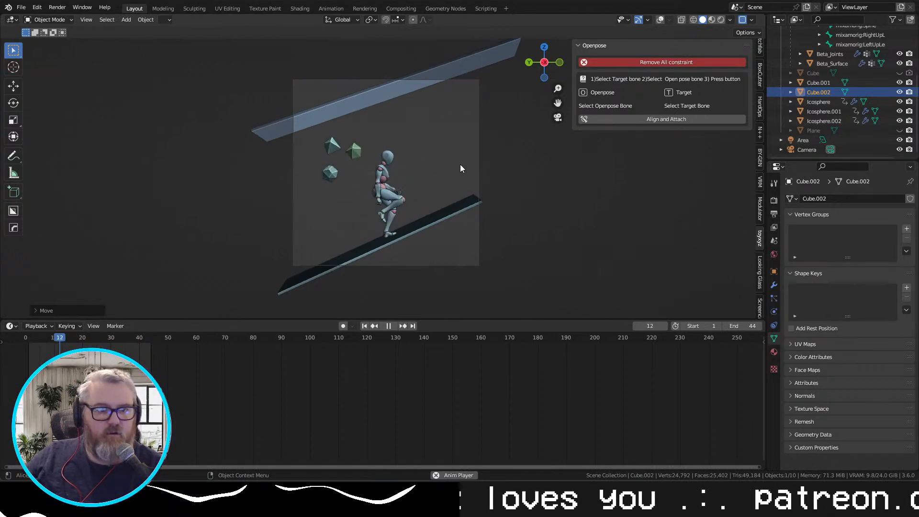
Deselect the upper slab, inspect the paused scene from an oblique angle and resume the animation
scroll(459, 166, up, 1)
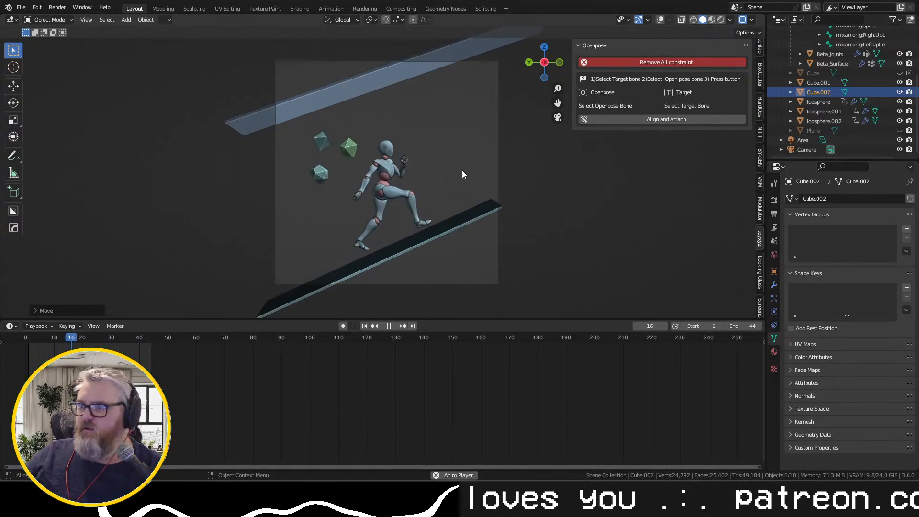
click(542, 154)
mouse_move(542, 154)
mouse_down()
mouse_move(557, 149)
mouse_move(547, 154)
mouse_up()
key(space)
drag(422, 179, 368, 185)
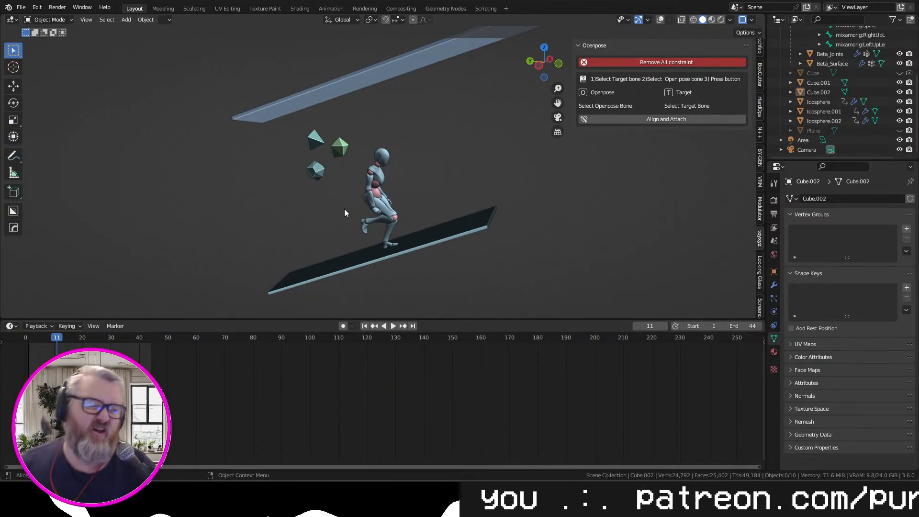
key(space)
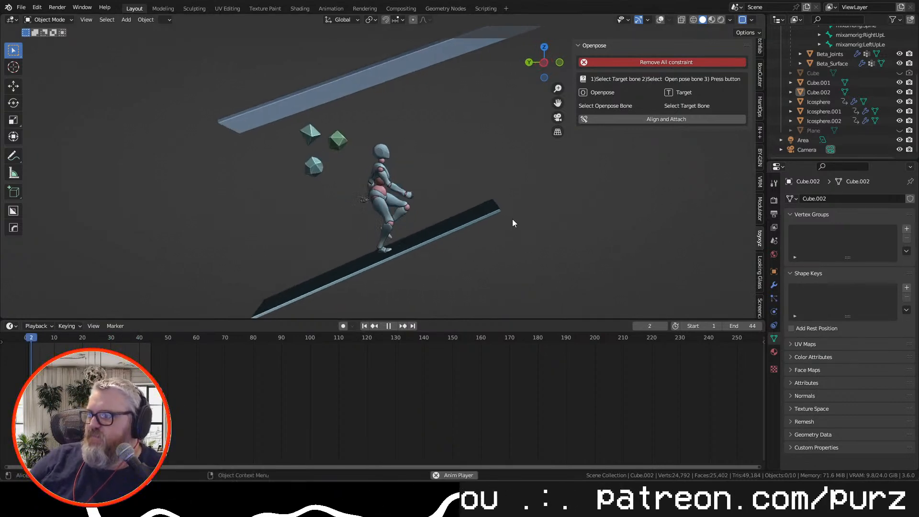
Collapse the Openpose add-on settings, hide the viewport sidebar and return to the side view along the X axis
click(581, 46)
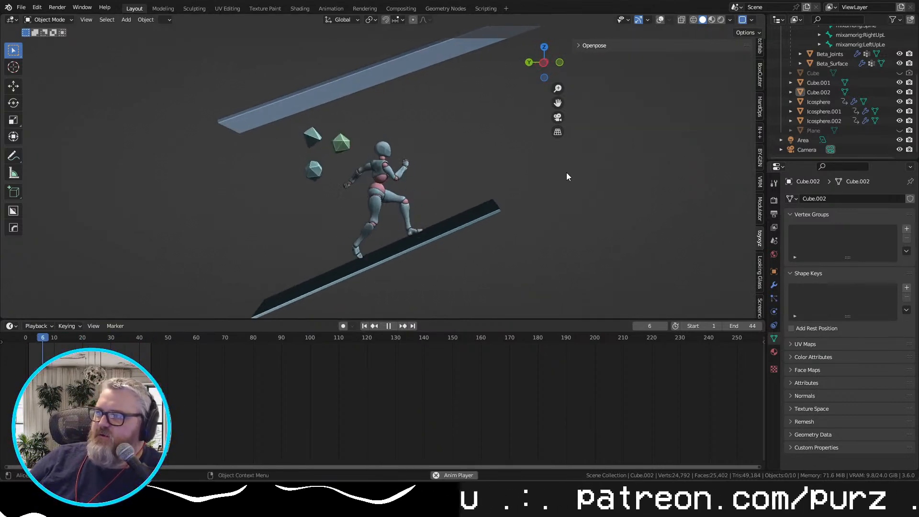
key(n)
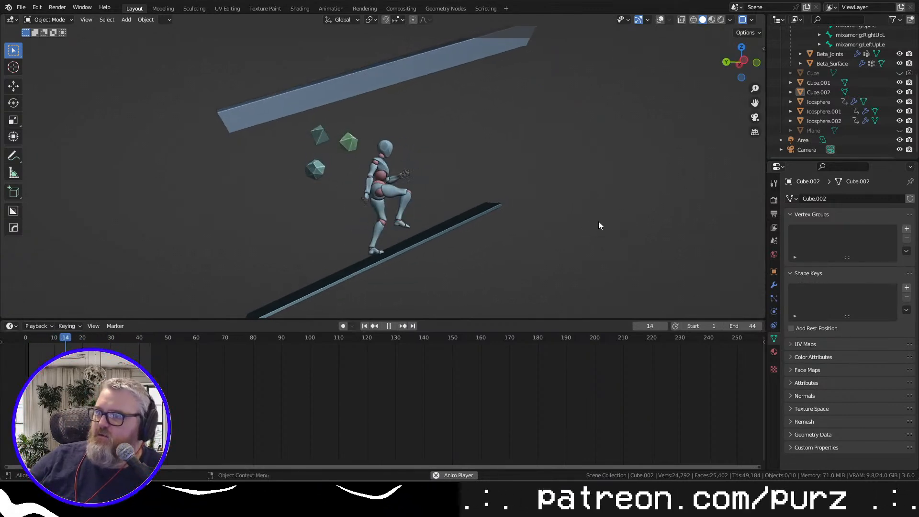
click(744, 61)
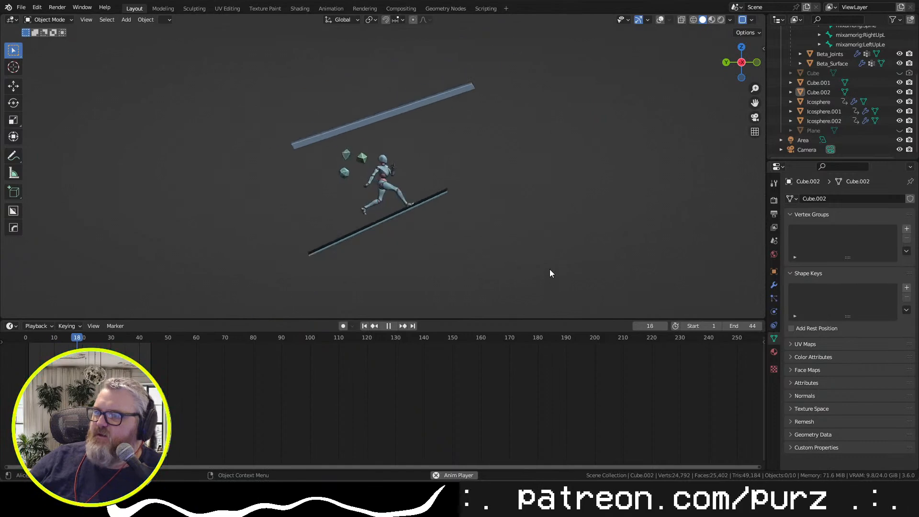
Check the world's background colour and switch the viewport to rendered shading, pausing the animation
scroll(489, 207, up, 2)
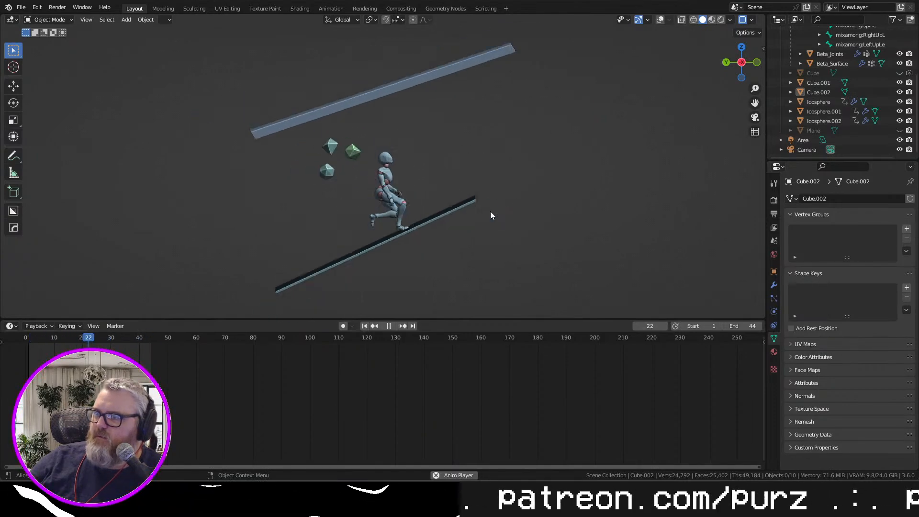
scroll(479, 201, up, 3)
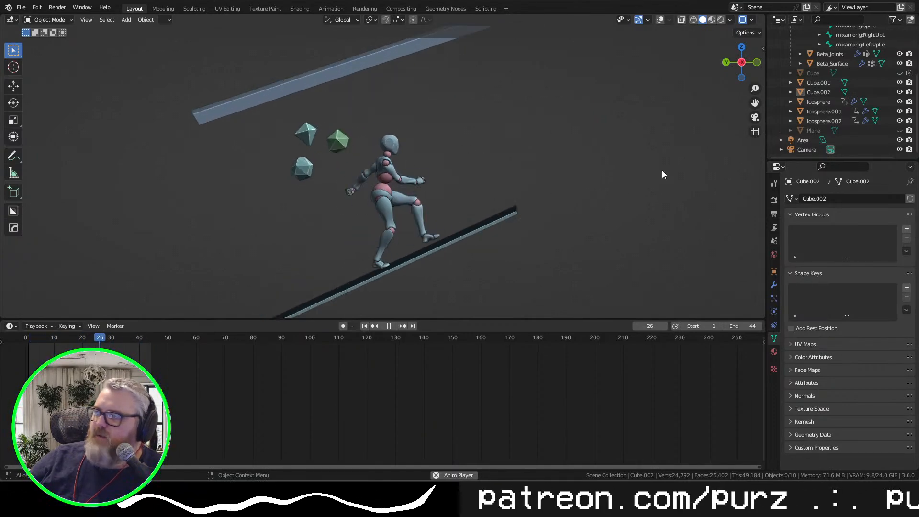
click(774, 255)
click(881, 258)
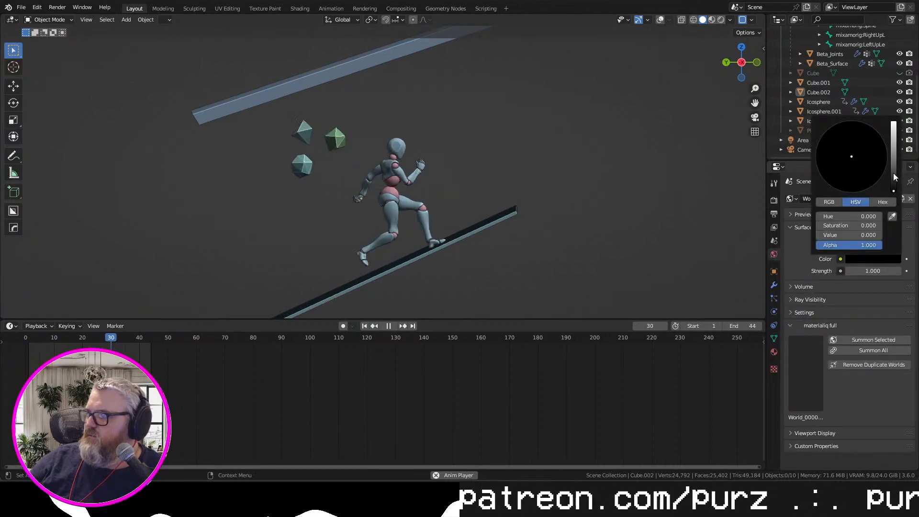
drag(749, 73, 736, 31)
click(720, 20)
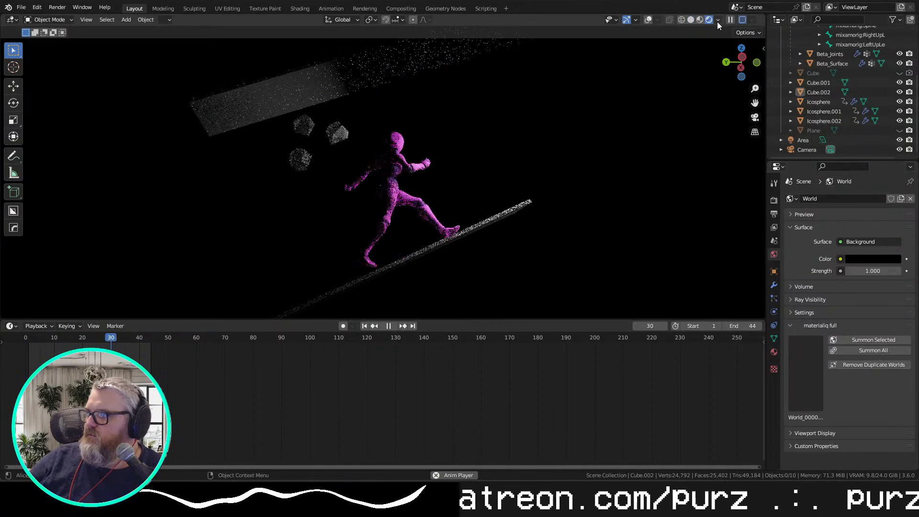
key(space)
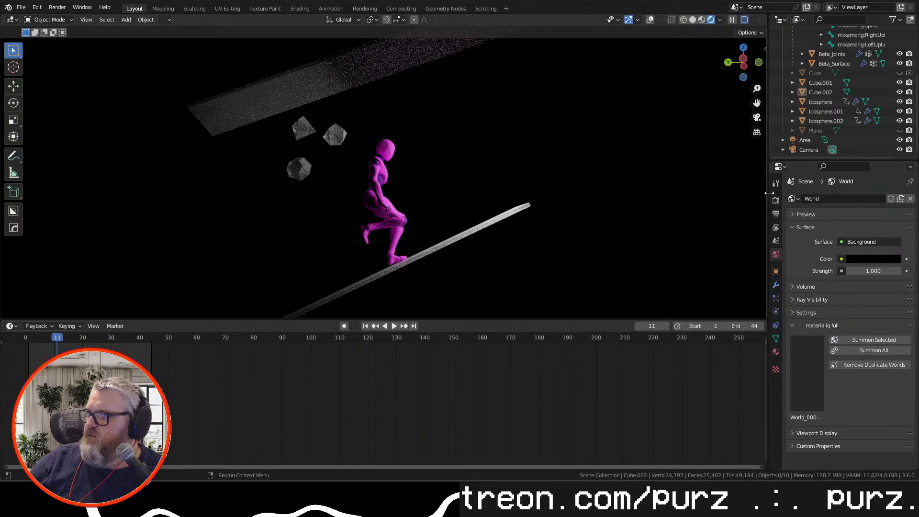
Try Eevee as the render engine with the animation playing, and switch the engine to Workbench
click(774, 200)
click(854, 199)
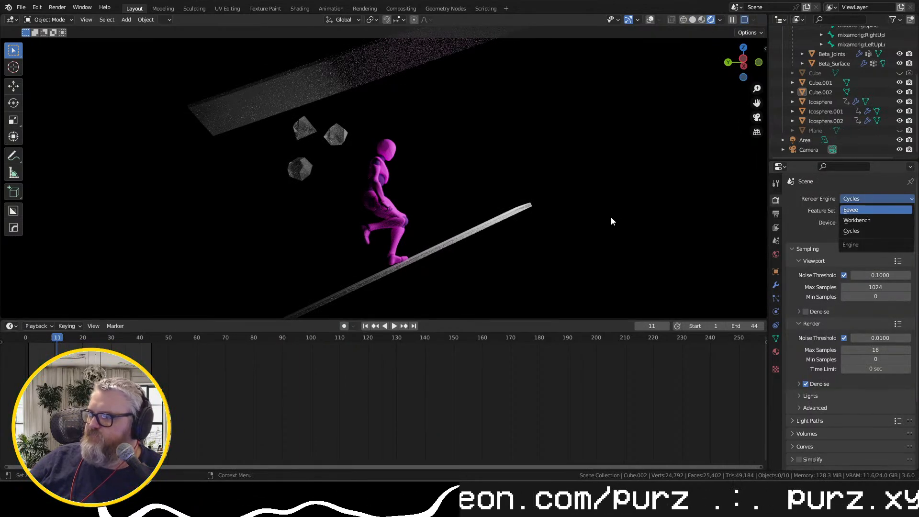
key(Return)
key(space)
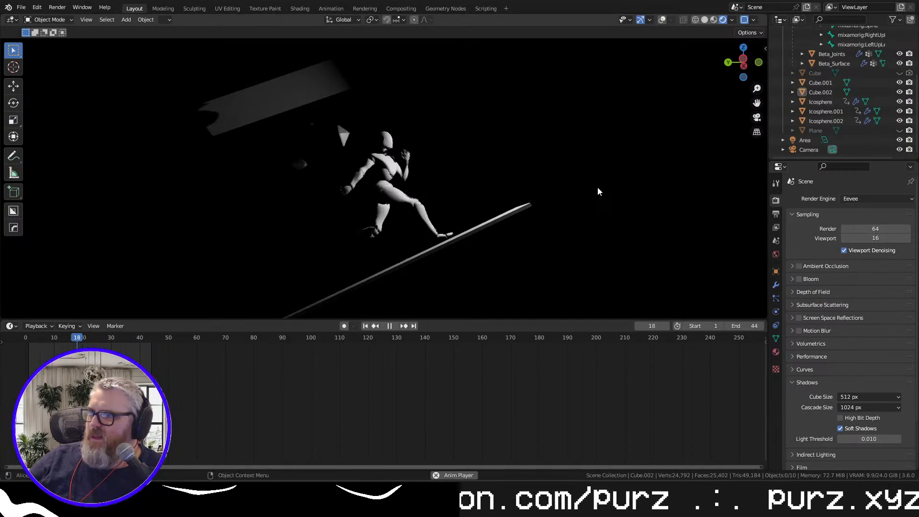
click(876, 198)
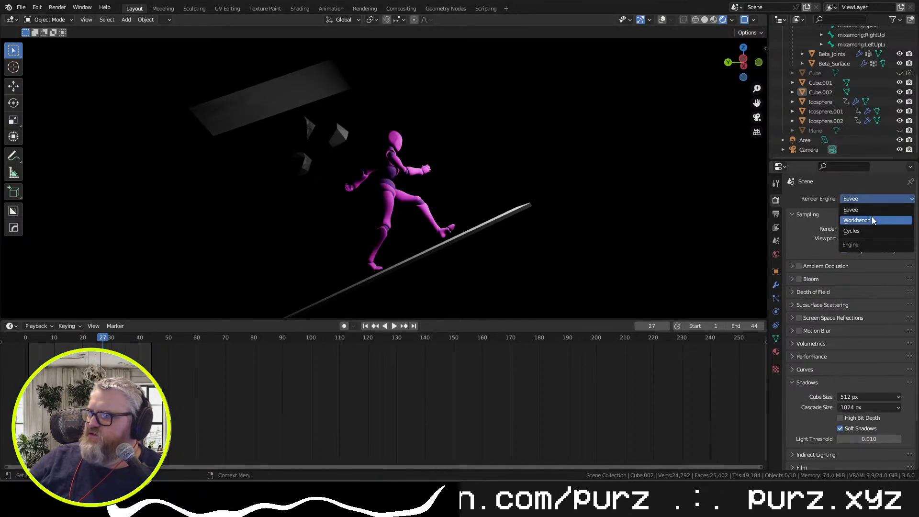
click(872, 220)
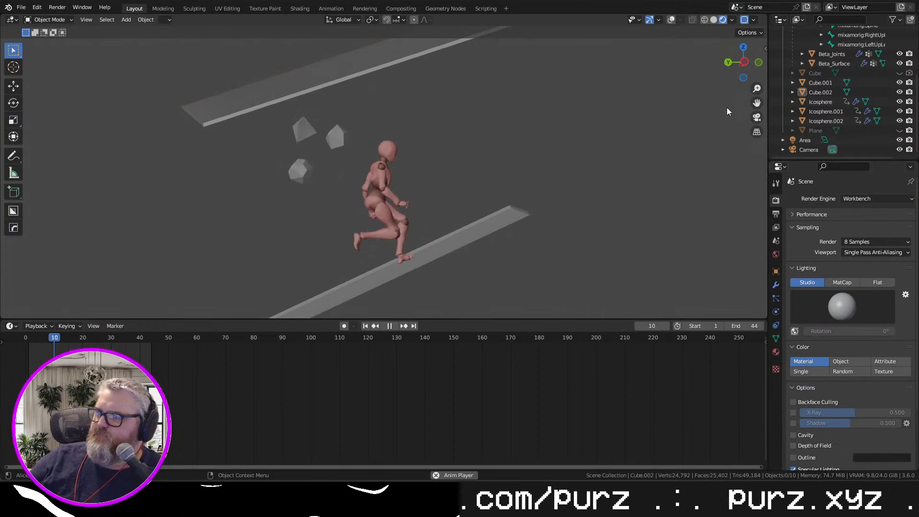
Align the view along the X axis, pause the animation and look through the camera
click(745, 62)
key(space)
scroll(582, 183, down, 2)
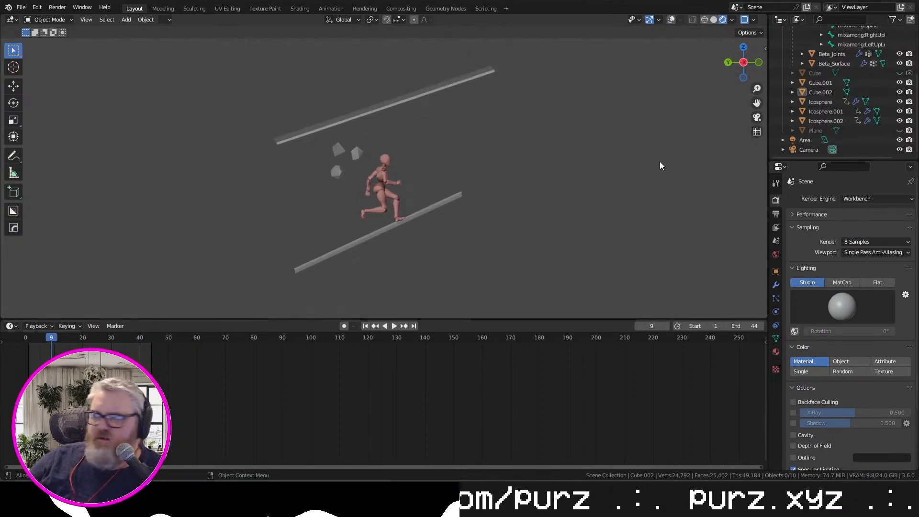
click(757, 118)
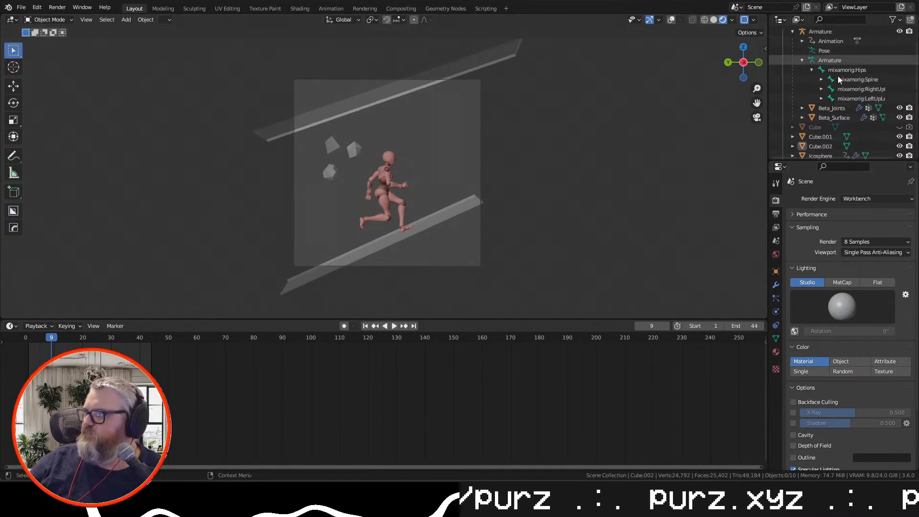
Select the camera and examine its lens, constraint and object transform settings
click(808, 149)
click(776, 313)
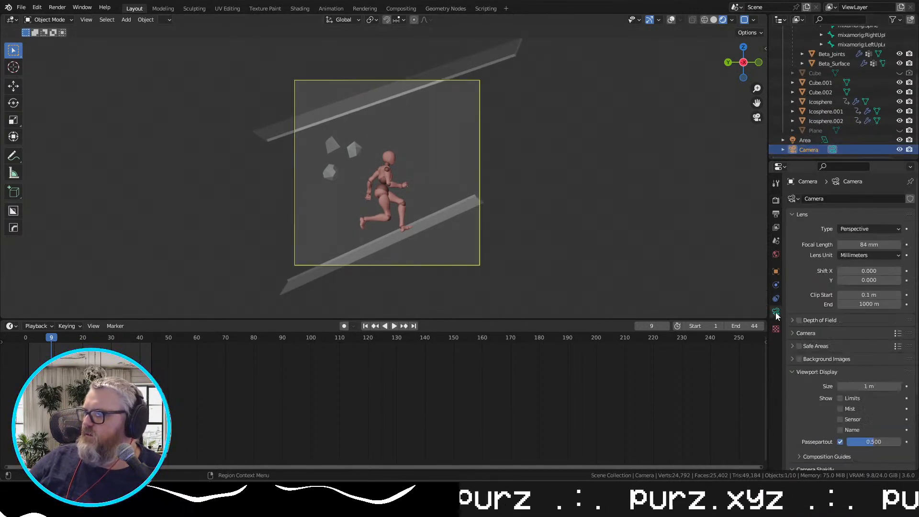
click(774, 298)
click(776, 271)
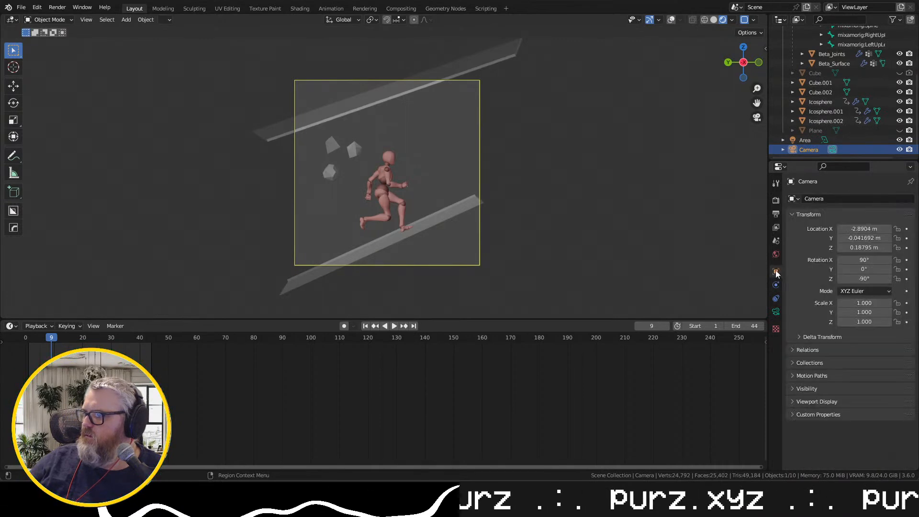
Go through the scene-level settings to the render properties and set the render engine to Eevee
click(776, 255)
click(775, 242)
click(776, 228)
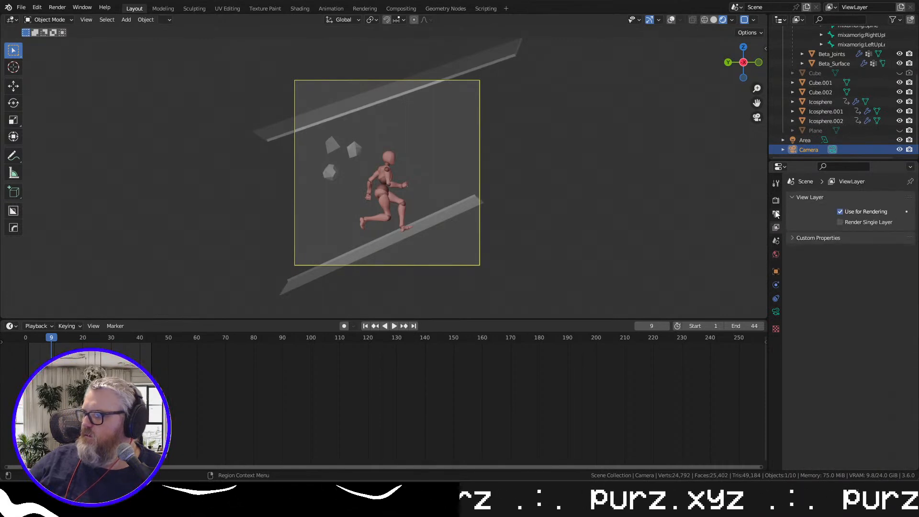
click(777, 215)
click(777, 201)
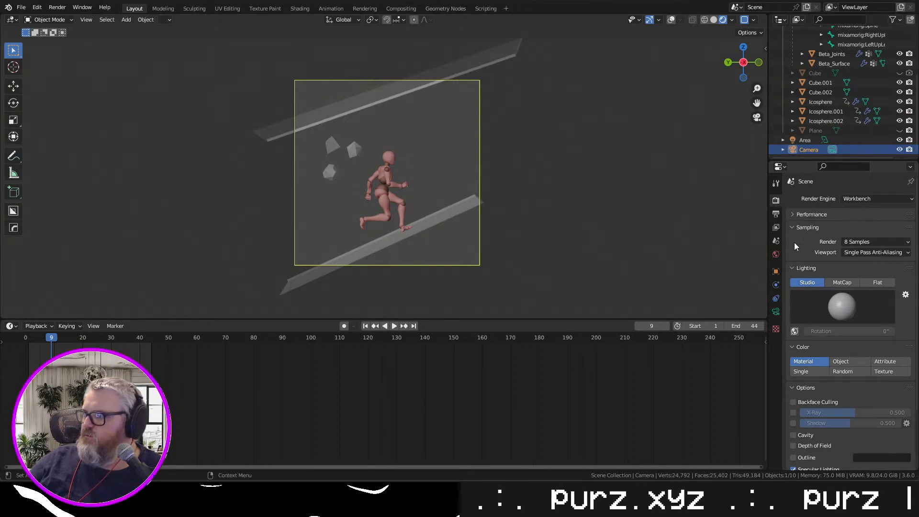
click(846, 200)
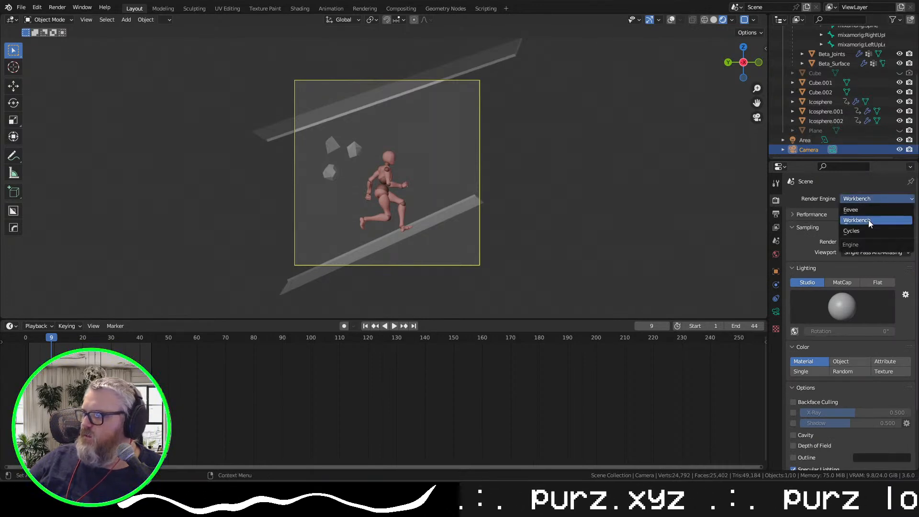
click(852, 210)
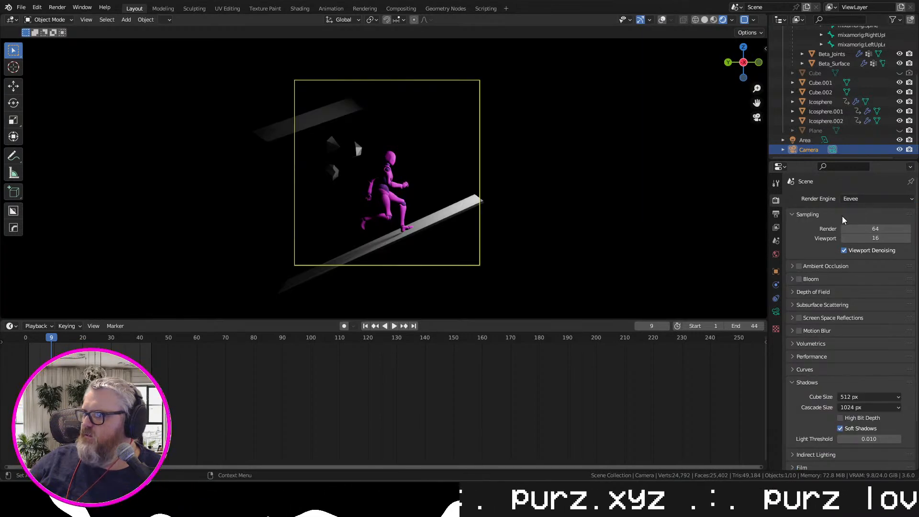
Collapse the armature hierarchy in the outliner and delete the Area light
scroll(823, 140, up, 4)
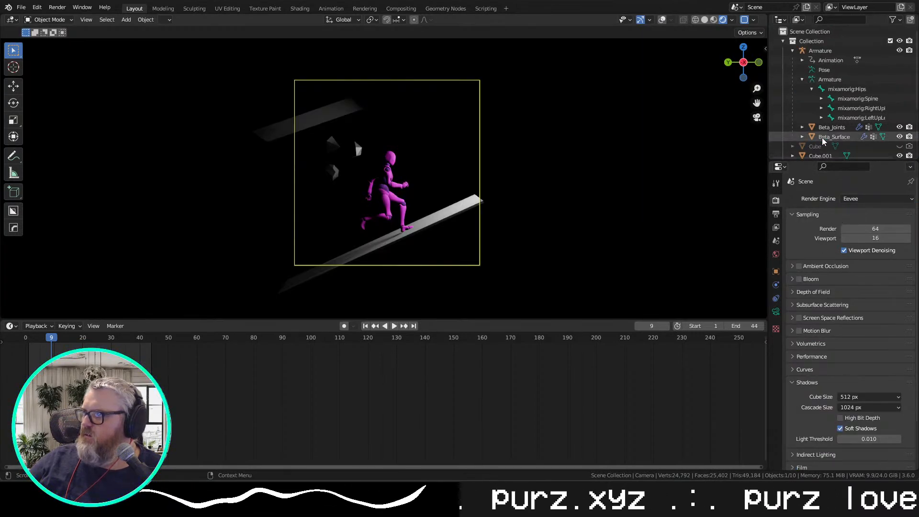
click(793, 51)
click(783, 41)
click(783, 41)
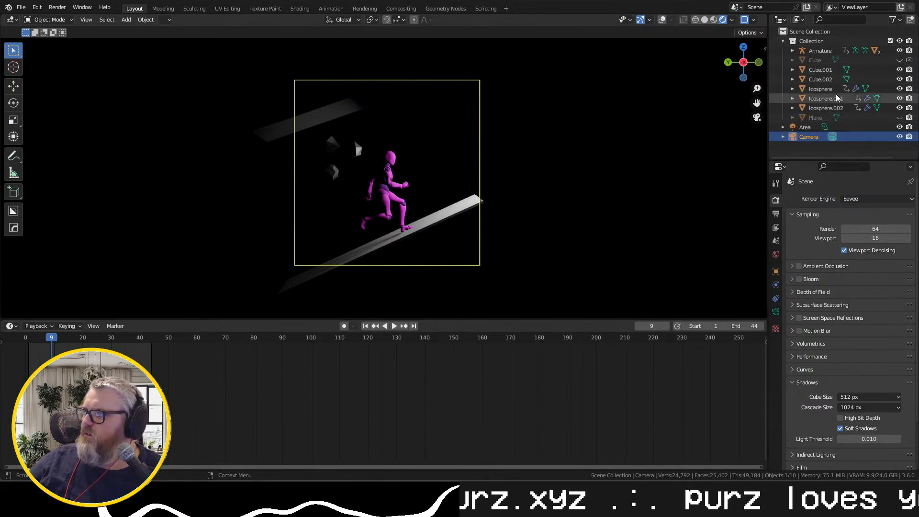
click(806, 128)
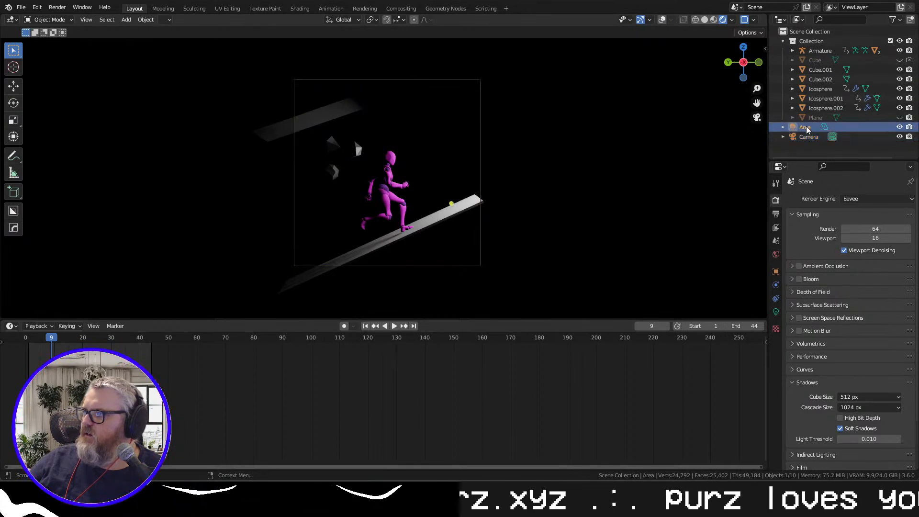
key(Delete)
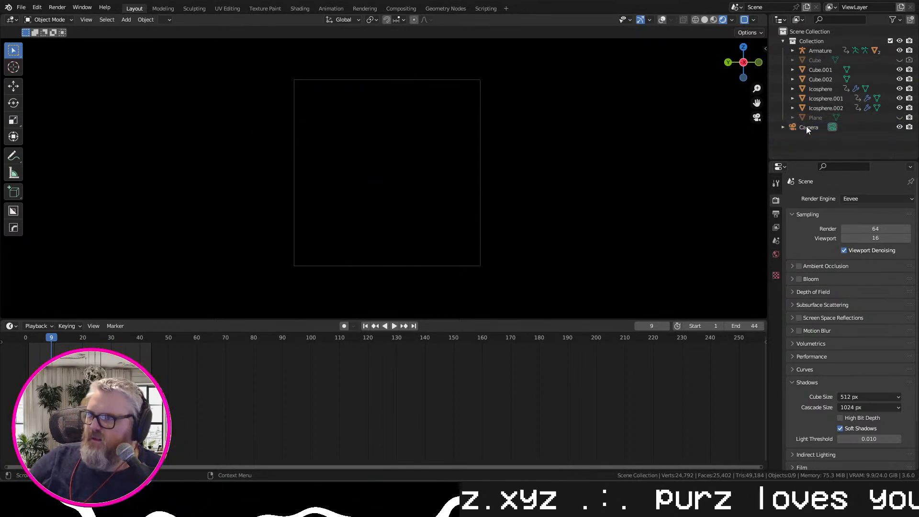
Assign an Environment Texture to the world's background colour
click(777, 254)
click(842, 264)
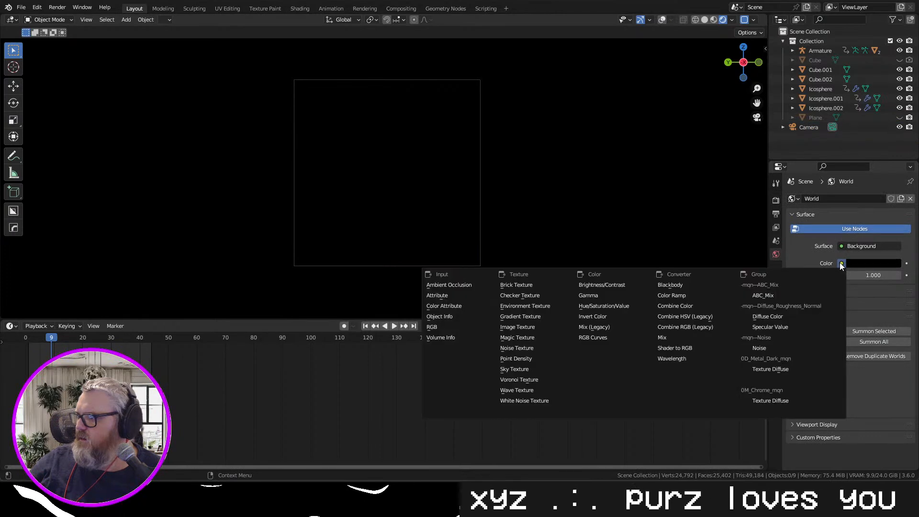
click(544, 307)
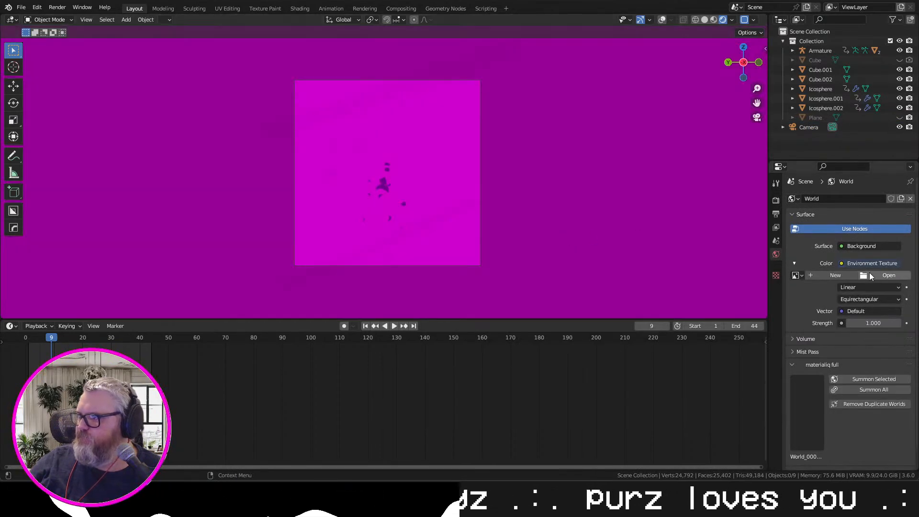
Load venice_sunset_4k.hdr from the E:\HDRI folder as the world's environment image
click(870, 272)
click(168, 258)
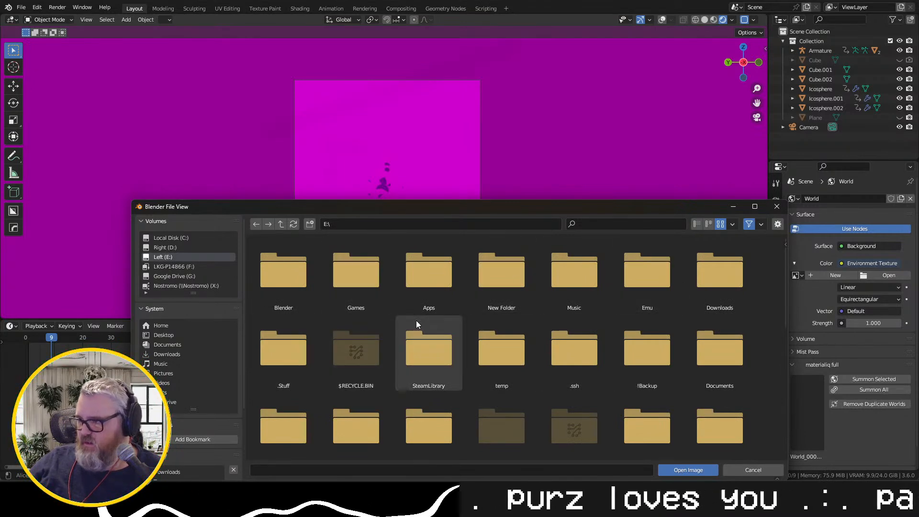
scroll(416, 320, down, 4)
click(279, 324)
double_click(280, 324)
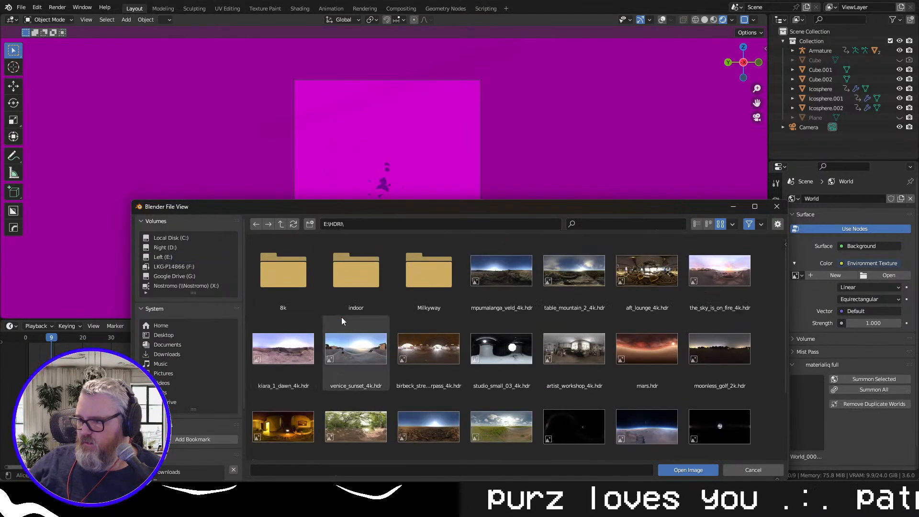
scroll(366, 347, down, 1)
click(361, 332)
double_click(360, 332)
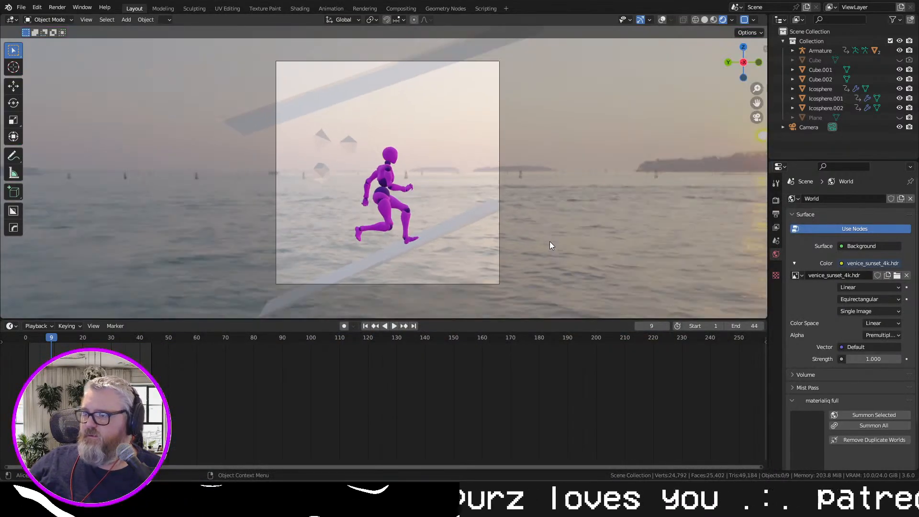
Examine the world settings and play the animation in the camera view to check the HDRI lighting
scroll(550, 242, down, 1)
scroll(808, 383, down, 3)
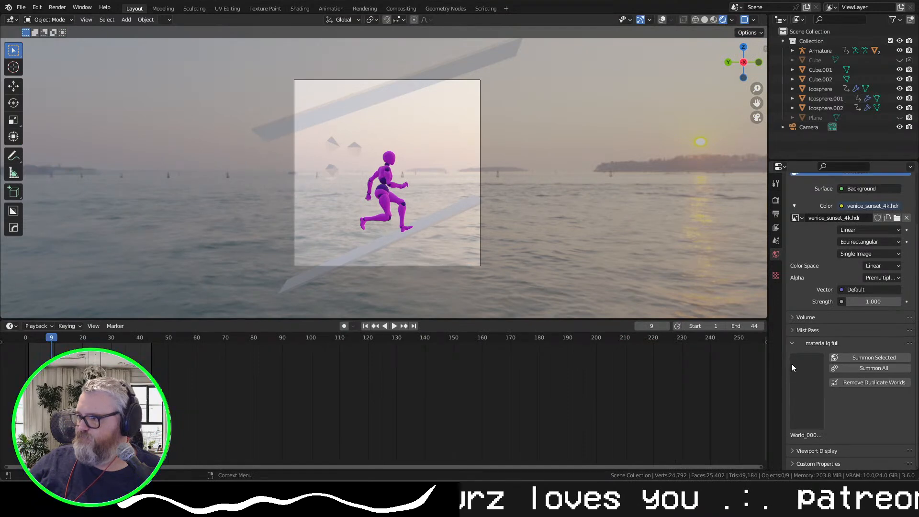
scroll(812, 330, up, 3)
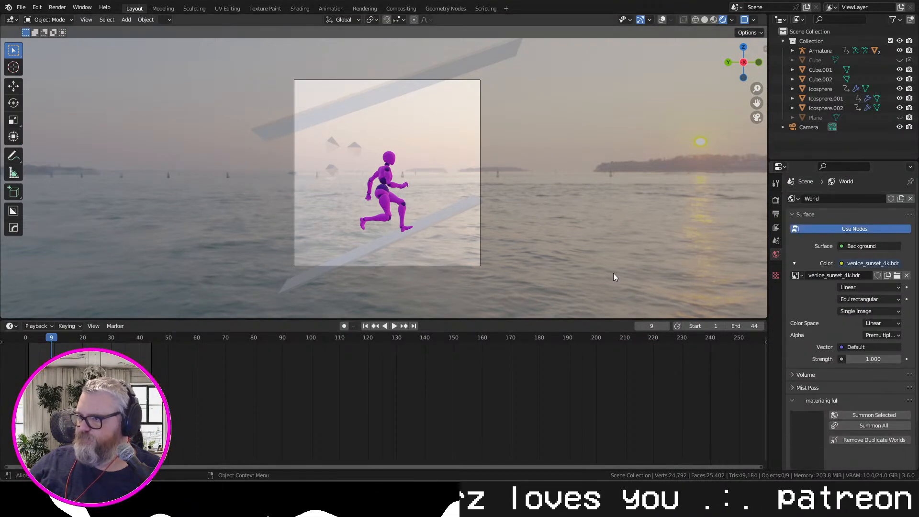
scroll(530, 236, up, 3)
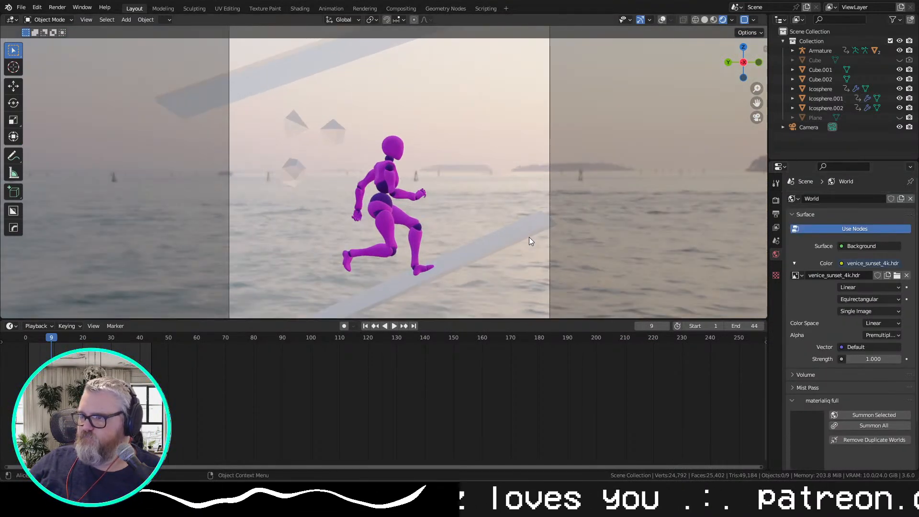
key(space)
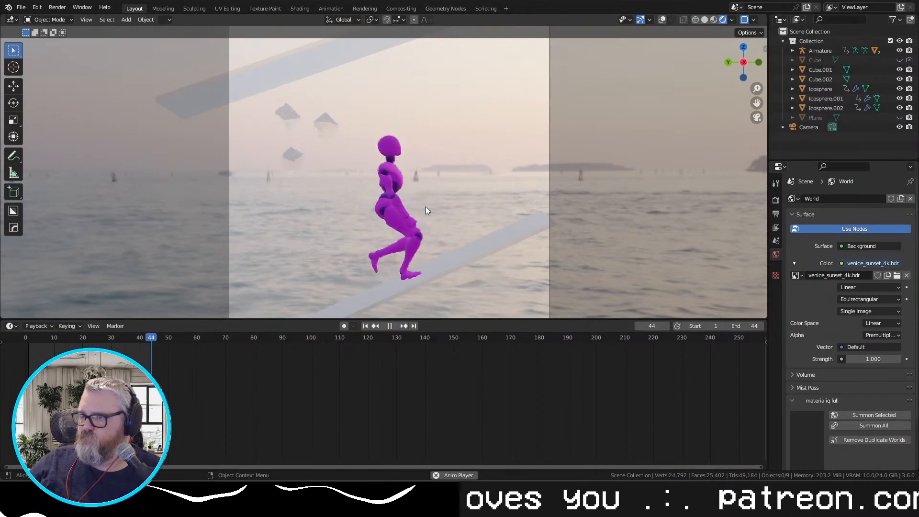
key(space)
scroll(529, 249, down, 1)
scroll(529, 249, down, 1)
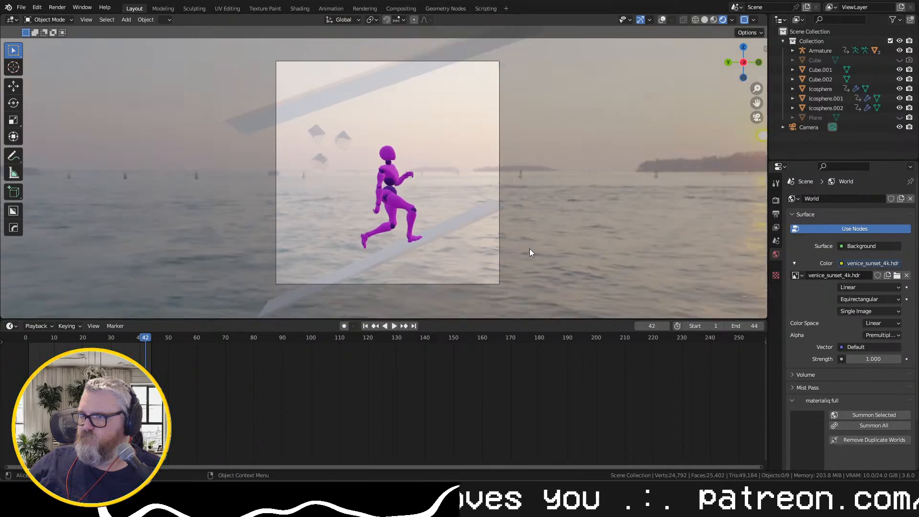
Inspect the lit scene from another angle during playback, return to the camera view and pause the animation
drag(530, 249, 628, 243)
key(space)
key(KP_0)
scroll(546, 197, up, 1)
key(space)
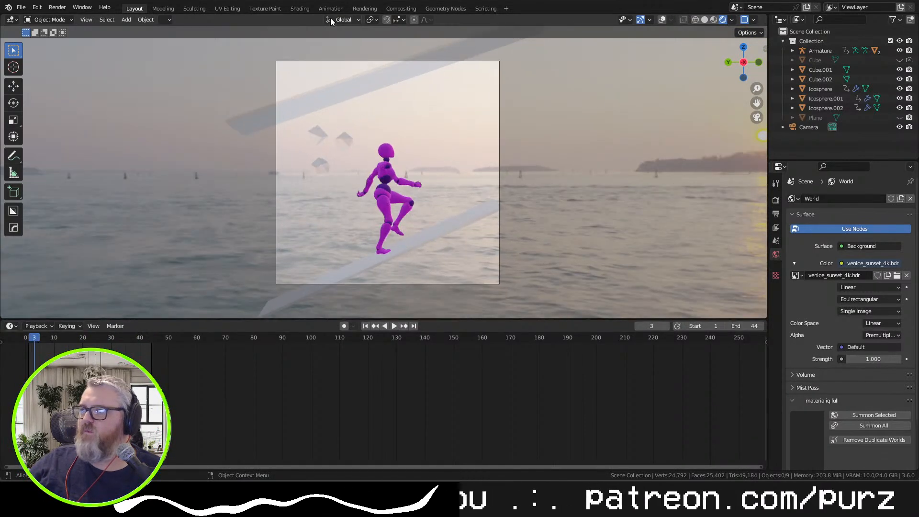
Enable Use Nodes in the Compositing workspace, and adjust the viewport shading options back in the Layout workspace
click(401, 8)
click(104, 20)
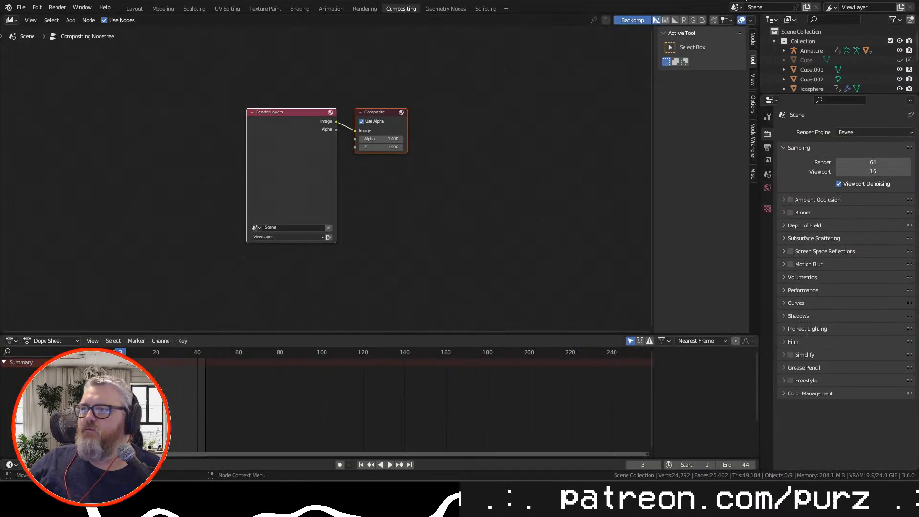
click(134, 9)
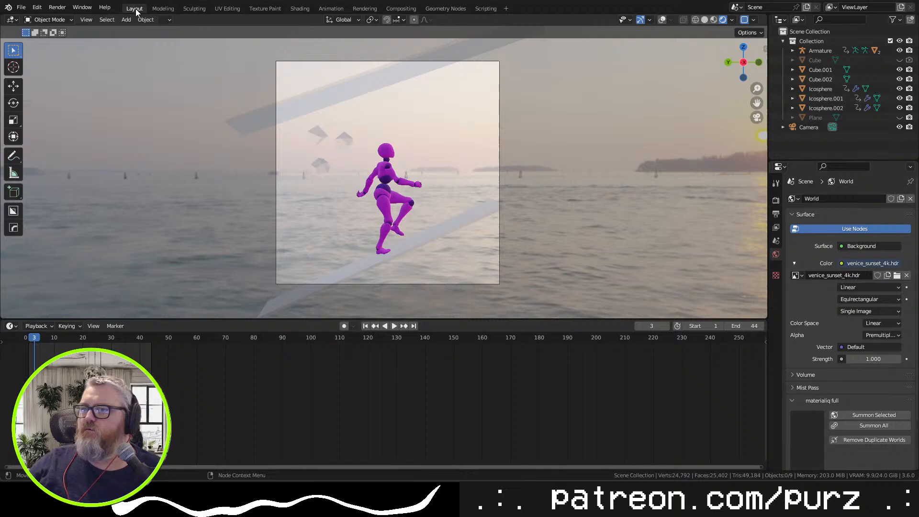
click(732, 19)
click(756, 132)
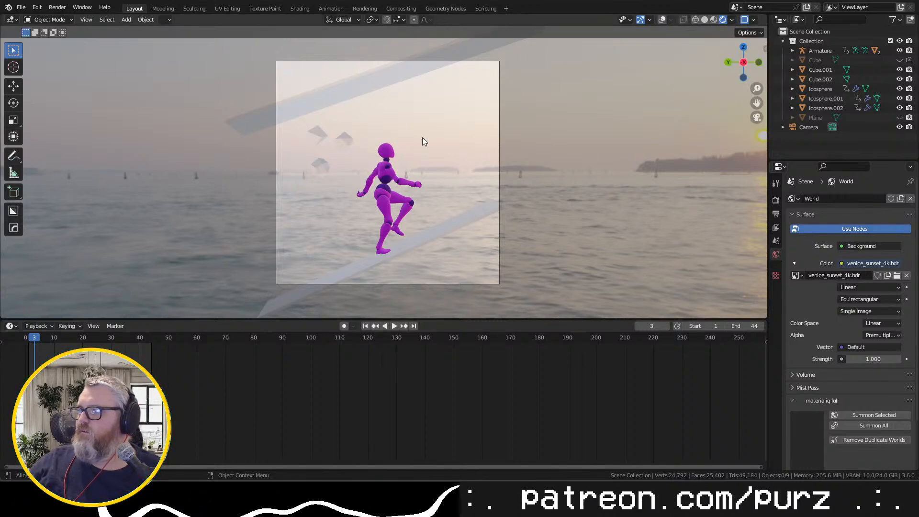
Replace the timeline with the compositor node editor and move the Render Layers node away from the Composite node
click(21, 6)
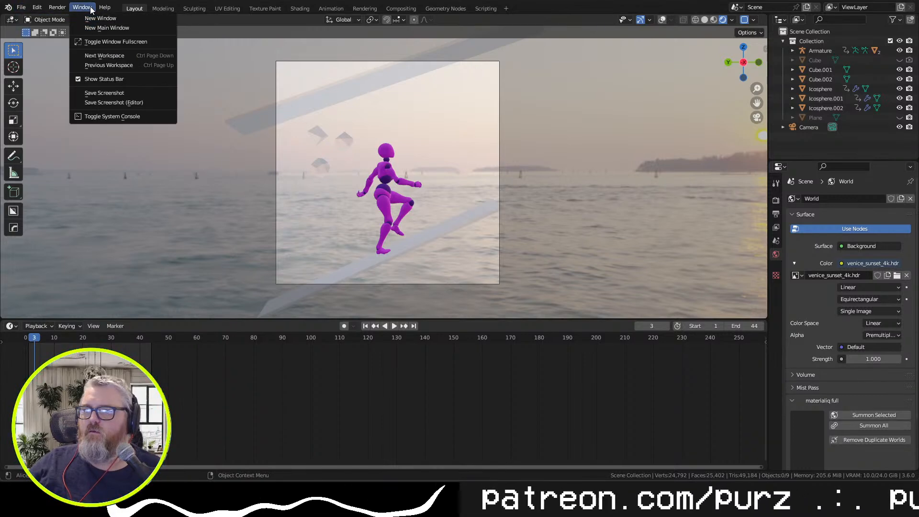
click(10, 327)
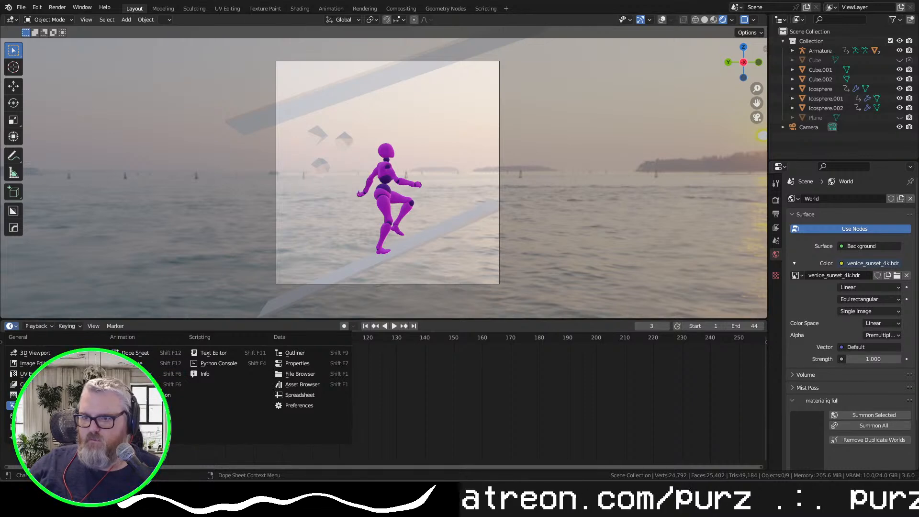
click(29, 384)
drag(471, 398, 470, 401)
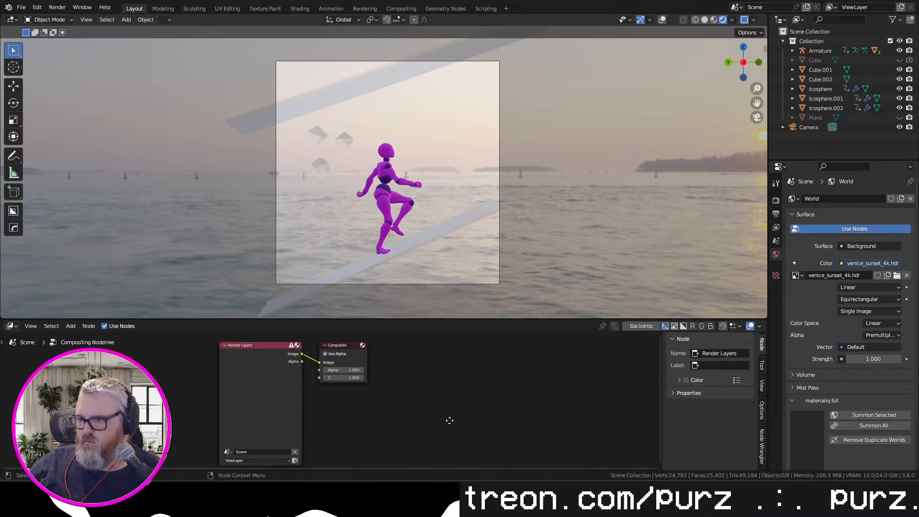
drag(247, 382, 202, 383)
Enable the Z and Mist data passes for the view layer and connect the Mist output to the Composite node's Image input
click(776, 214)
click(776, 227)
click(853, 275)
click(852, 284)
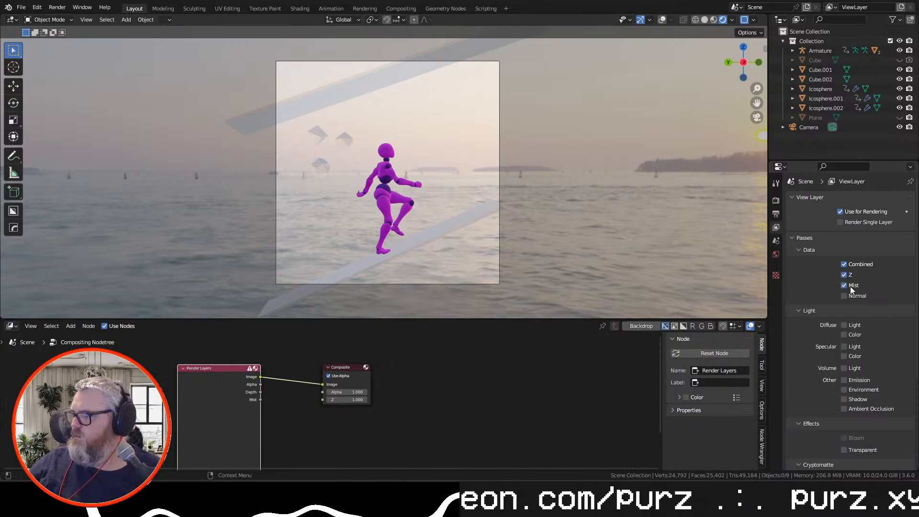
drag(260, 399, 330, 384)
Render the current frame, examine the composited mist result and close the render
key(F12)
scroll(639, 184, down, 4)
scroll(639, 184, up, 4)
scroll(639, 184, down, 1)
scroll(639, 184, up, 1)
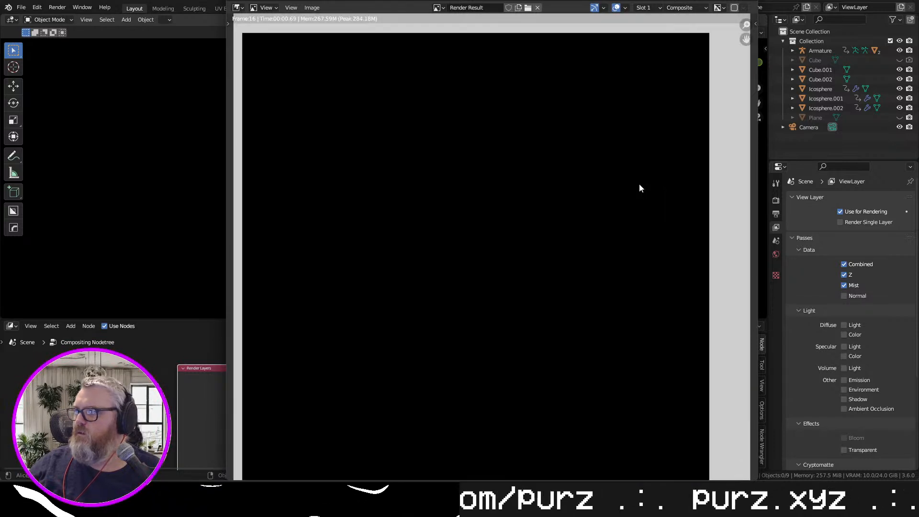
key(Escape)
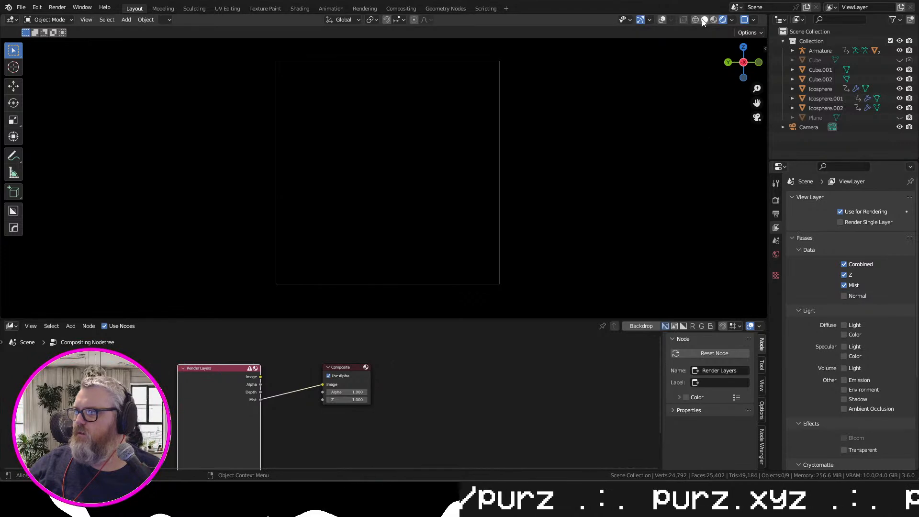
Set the viewport's render pass to Mist and its compositor option to Disabled
click(730, 18)
click(731, 105)
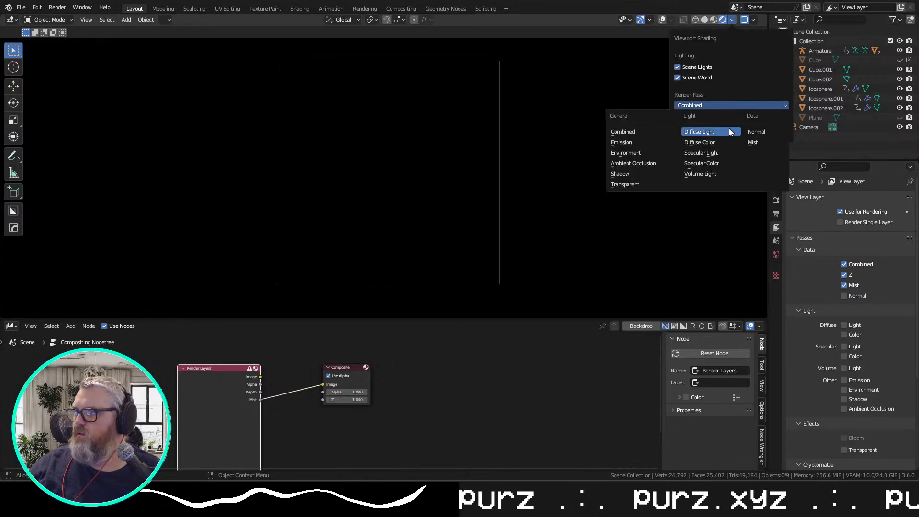
click(760, 142)
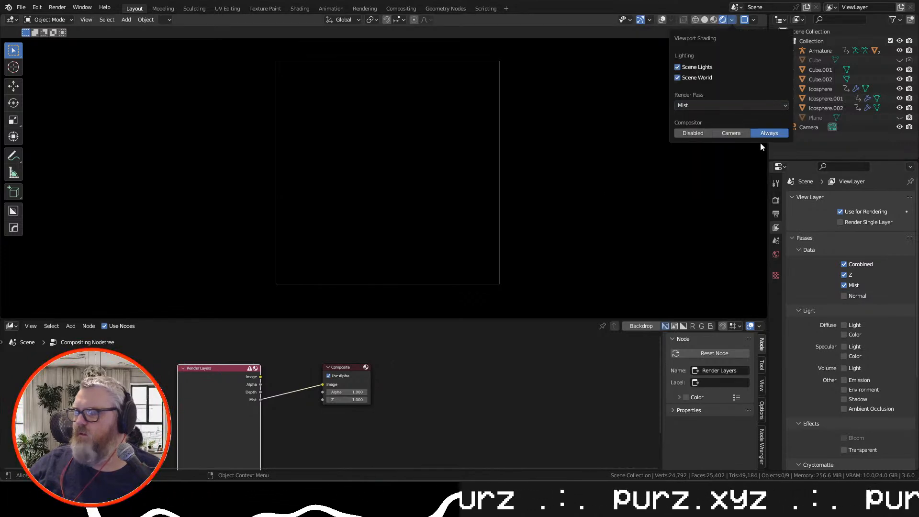
click(710, 135)
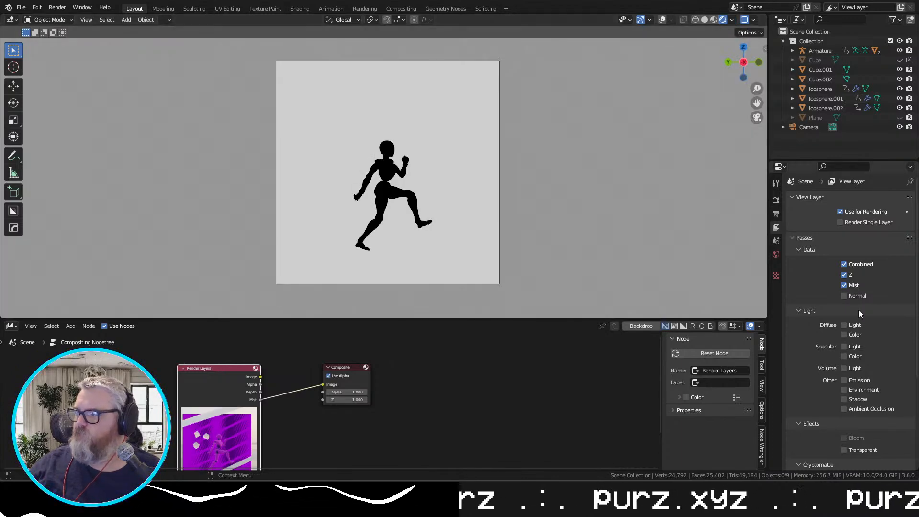
Look through the view layer, output and render properties for the settings that control the mist pass
scroll(820, 357, down, 5)
click(776, 214)
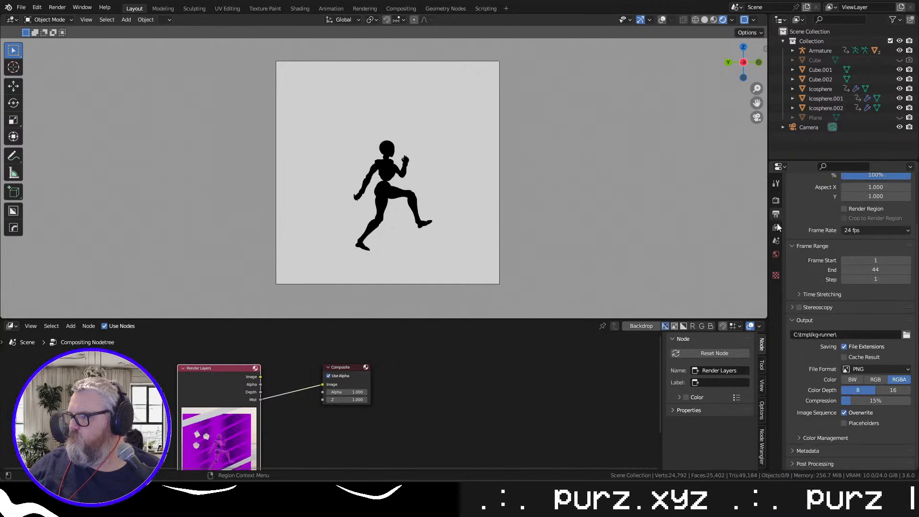
scroll(797, 345, up, 3)
click(776, 201)
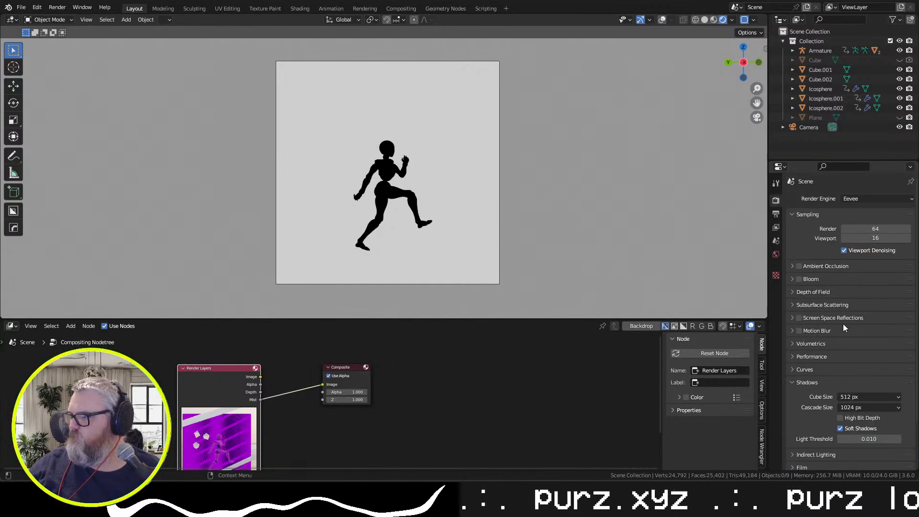
scroll(843, 324, down, 3)
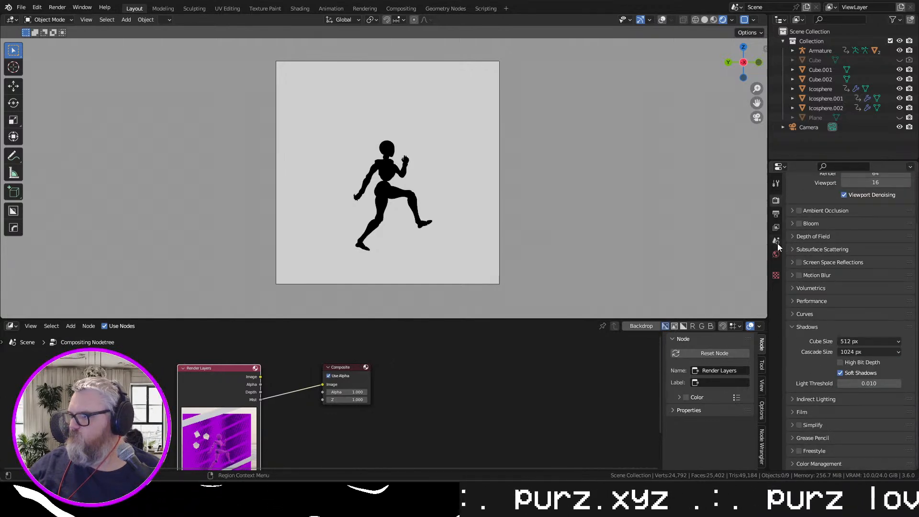
click(775, 229)
scroll(816, 309, down, 5)
scroll(818, 314, up, 5)
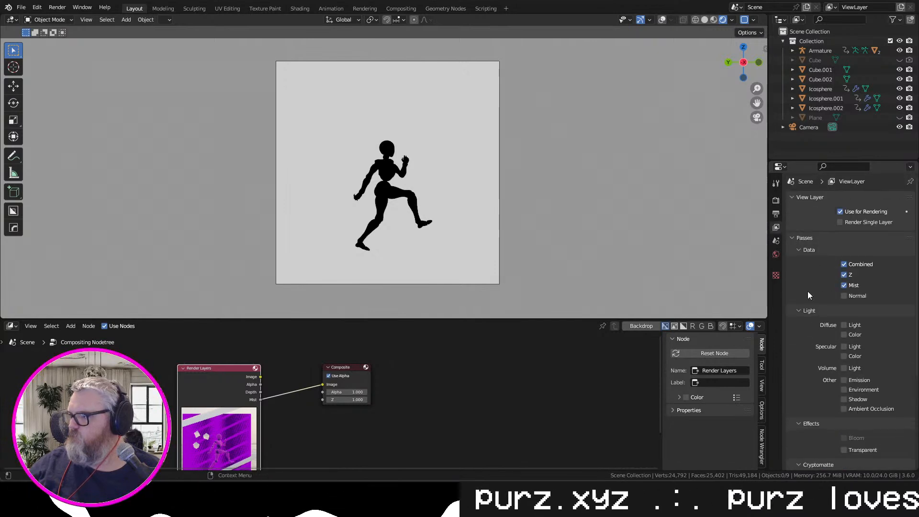
scroll(819, 376, down, 5)
Try different start and depth values for the world's Mist Pass and undo the changes
click(777, 254)
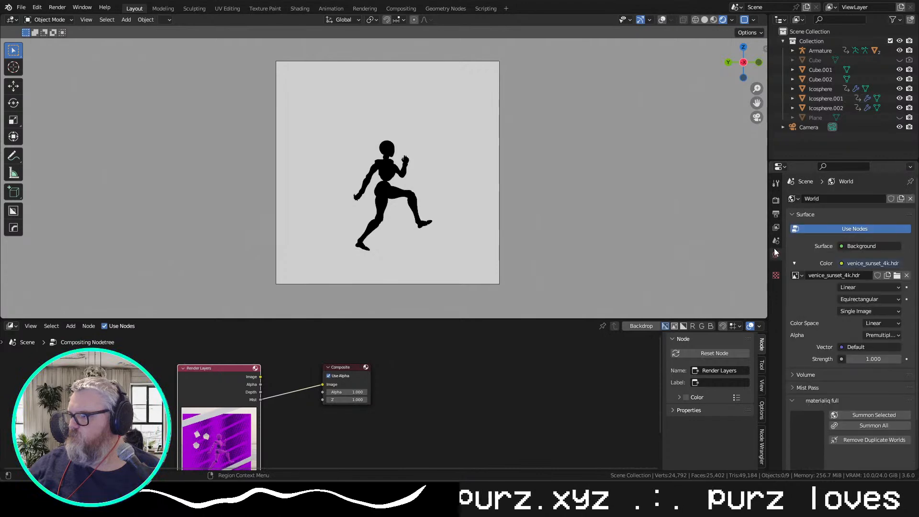
click(807, 387)
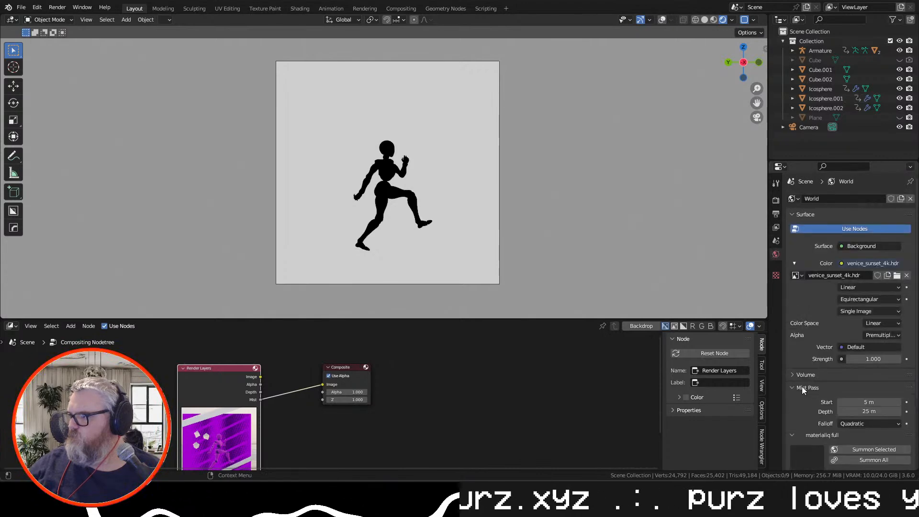
scroll(822, 374, down, 5)
drag(869, 307, 891, 306)
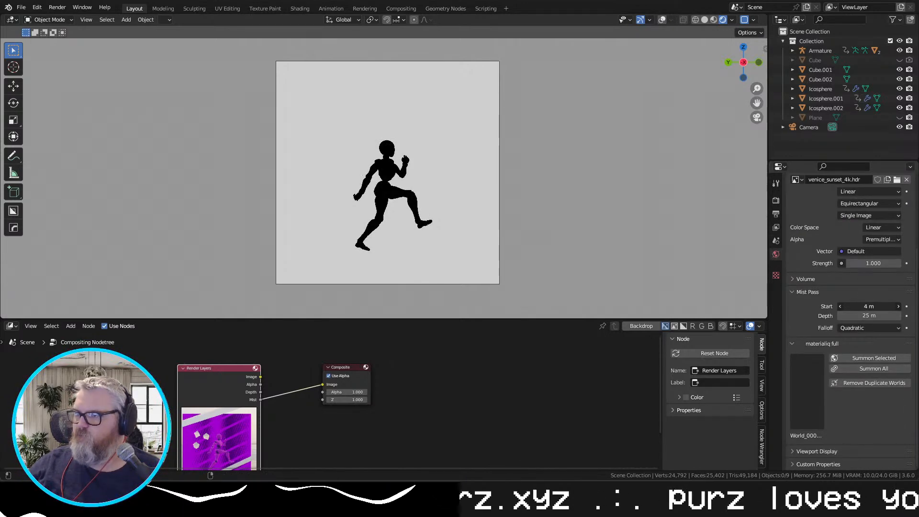
key(ctrl+z)
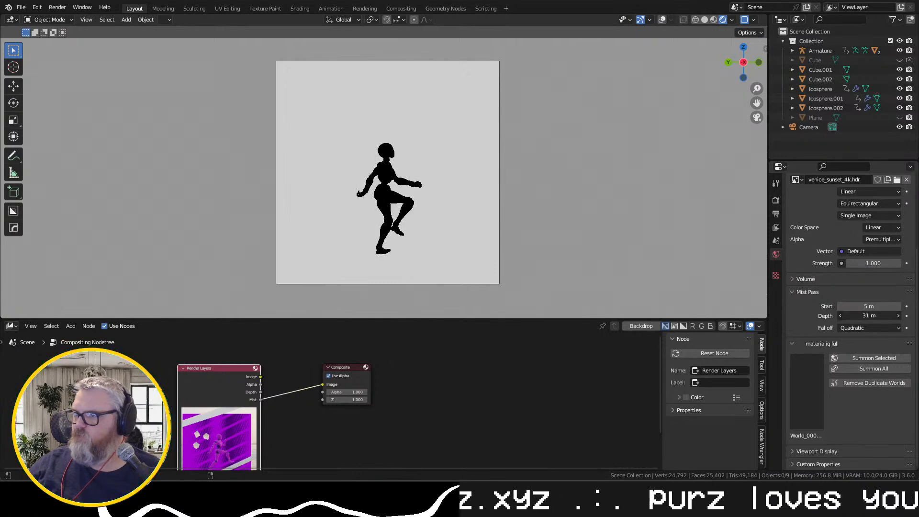
drag(869, 315, 855, 316)
key(ctrl+z)
Select the Icosphere and try a much larger depth for the world's Mist Pass, cancelling the change
click(822, 90)
click(900, 90)
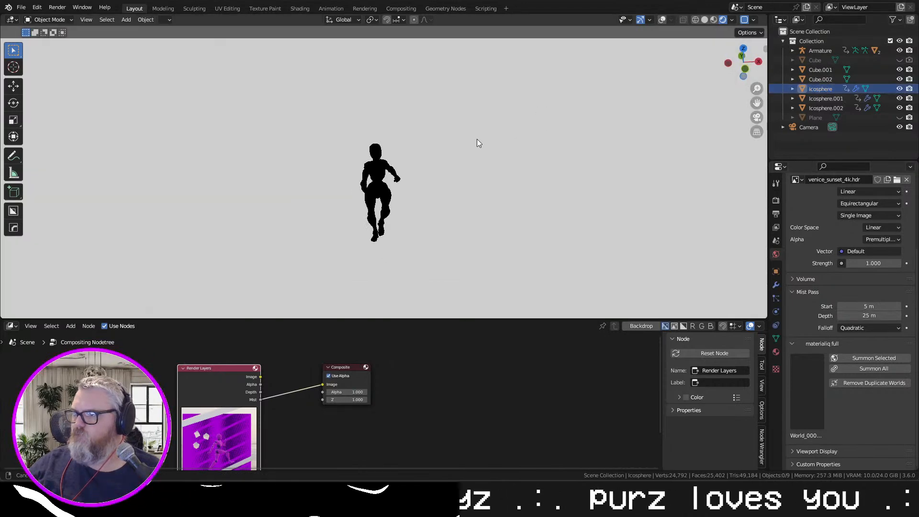
click(821, 89)
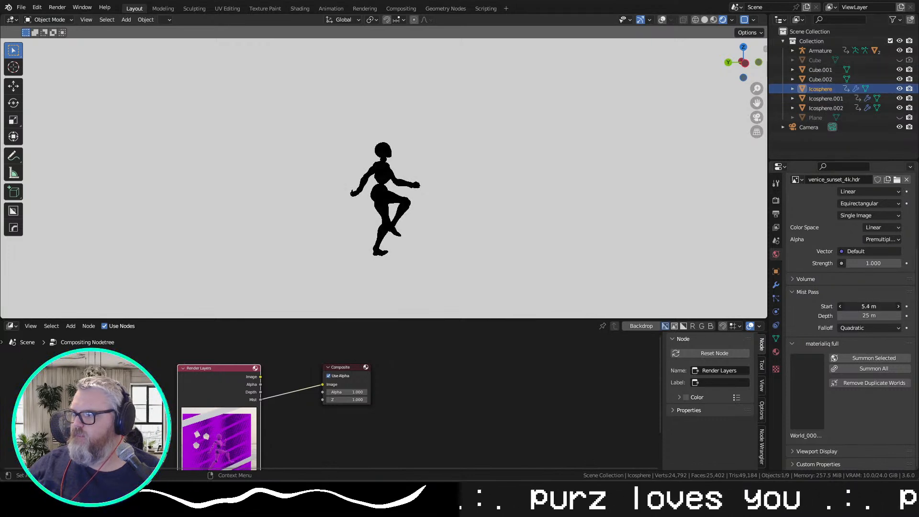
drag(870, 316, 897, 316)
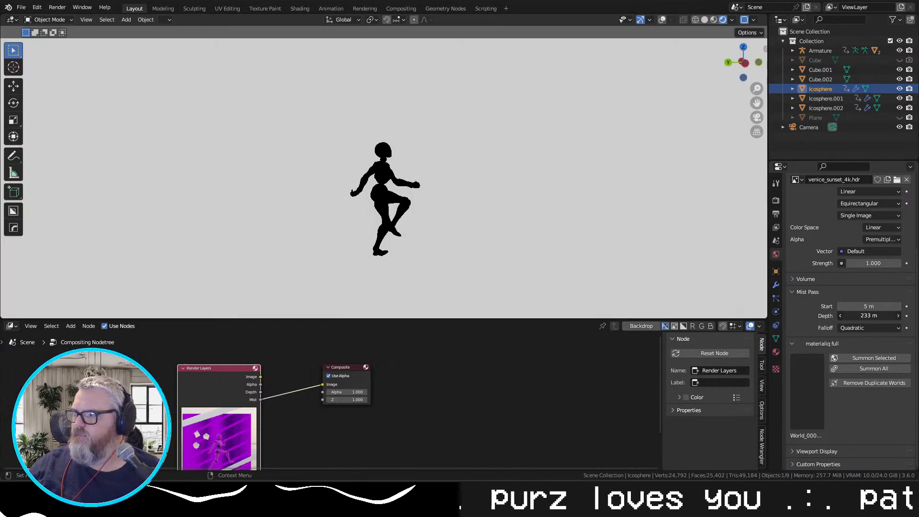
key(Escape)
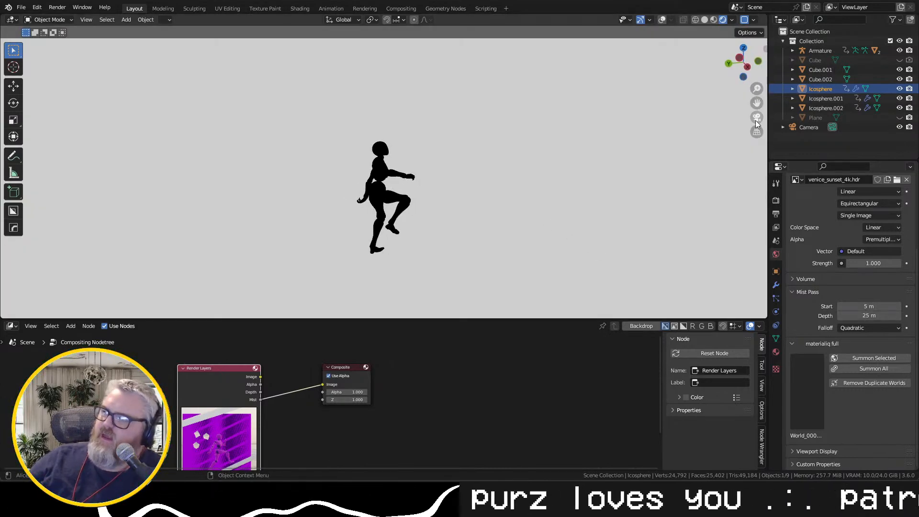
Play the animation in the camera view and inspect the mist pass from another angle
click(757, 118)
scroll(534, 195, down, 1)
scroll(541, 191, up, 1)
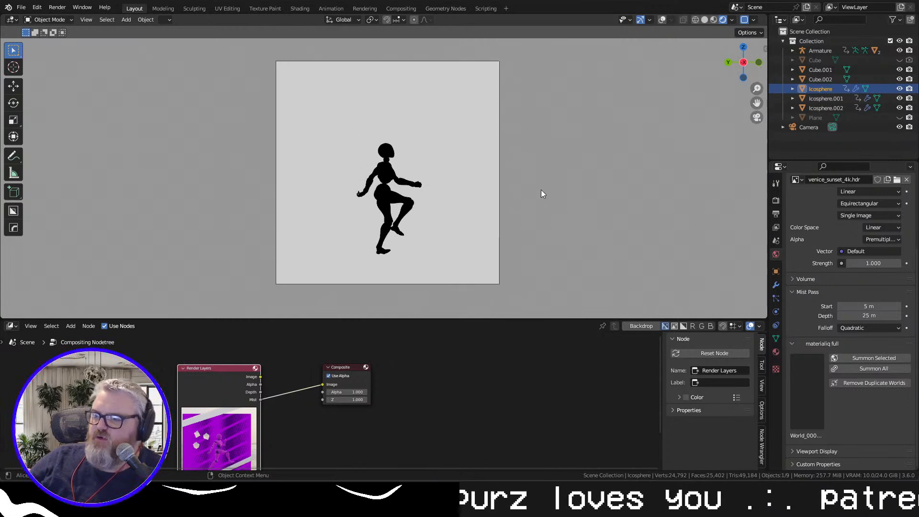
key(space)
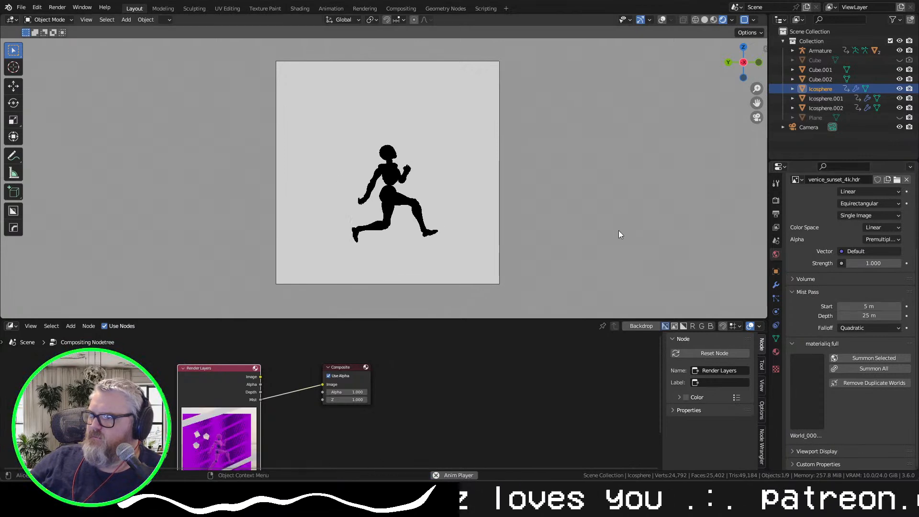
drag(619, 231, 533, 240)
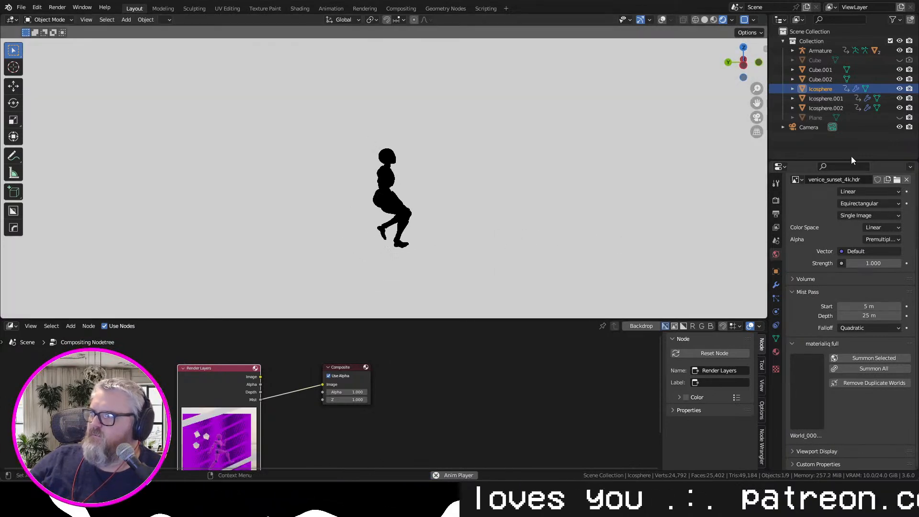
Try applying the Icosphere's Decimate modifier and undo it
click(776, 285)
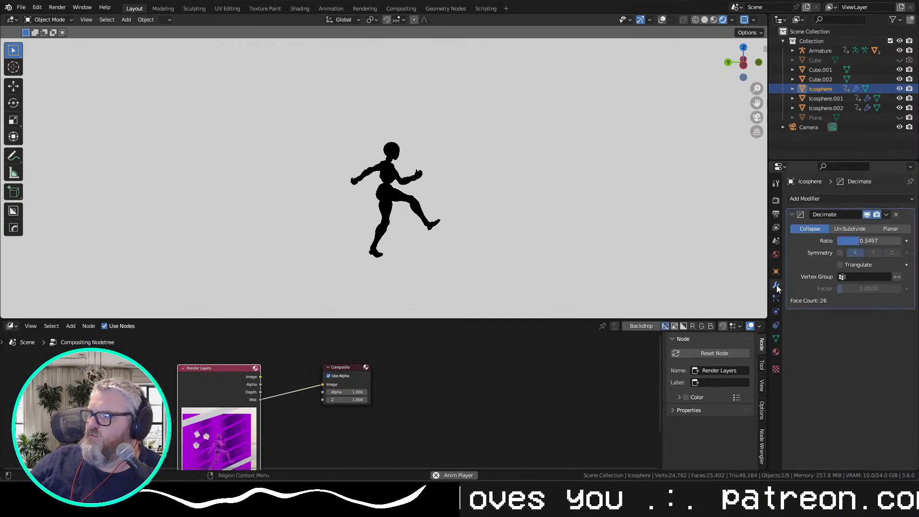
key(ctrl+a)
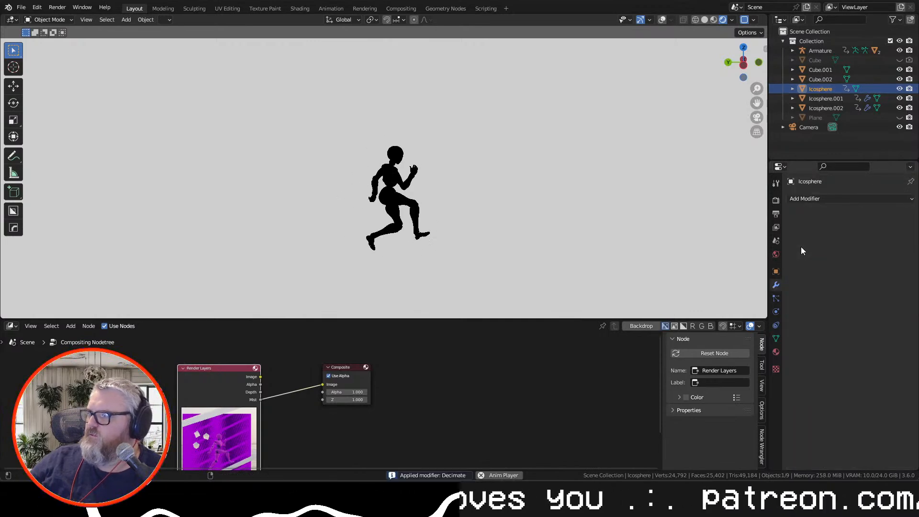
key(ctrl+z)
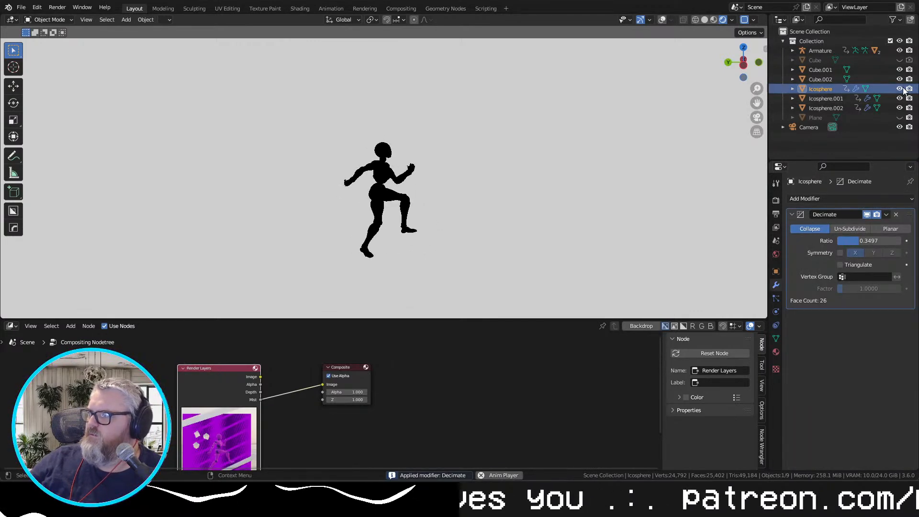
Examine the Icosphere's material settings and view the mist pass from different angles, ending along the X axis
click(776, 353)
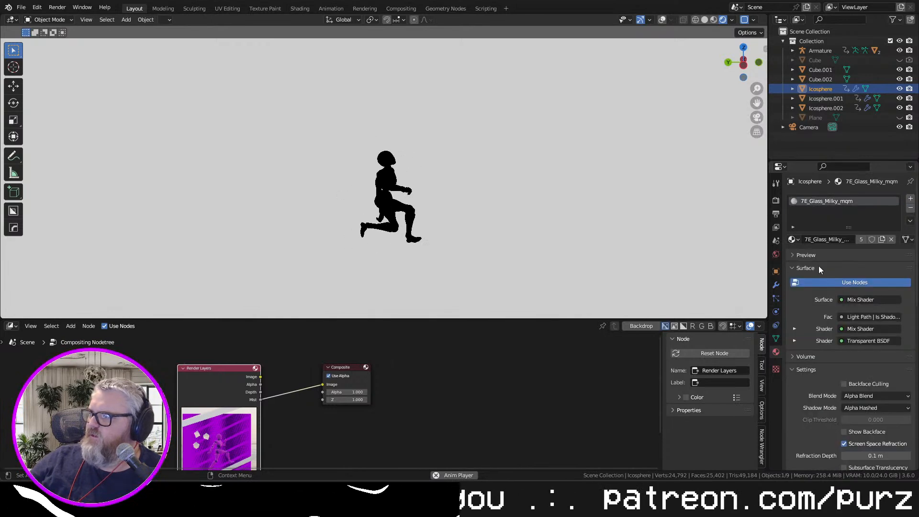
mouse_move(476, 201)
mouse_down()
mouse_move(571, 212)
mouse_move(561, 167)
mouse_move(386, 168)
mouse_move(488, 192)
mouse_up()
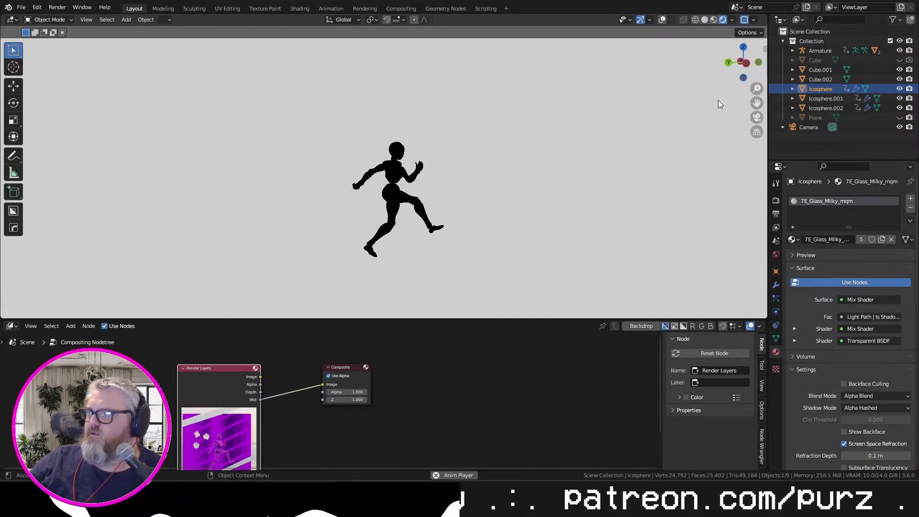
click(745, 63)
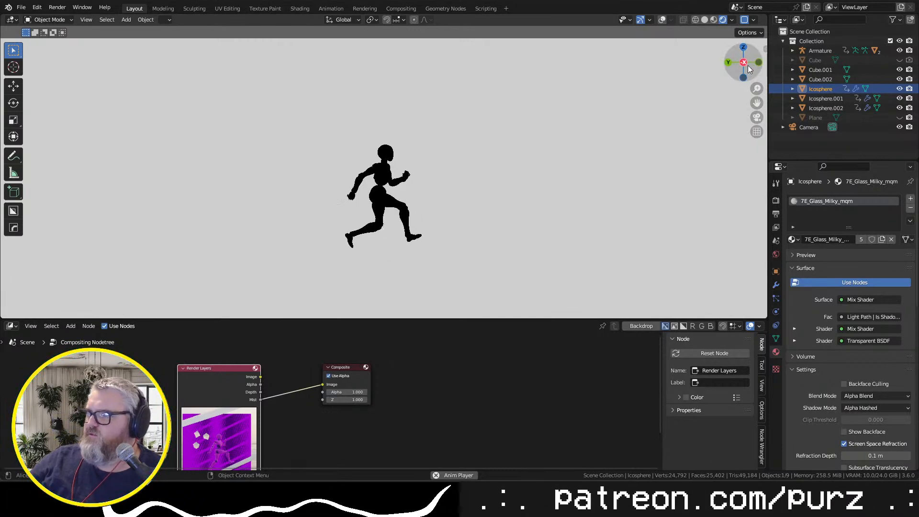
Preview the Normal render pass in the viewport, and set the viewport's render pass to Combined
click(730, 20)
click(726, 102)
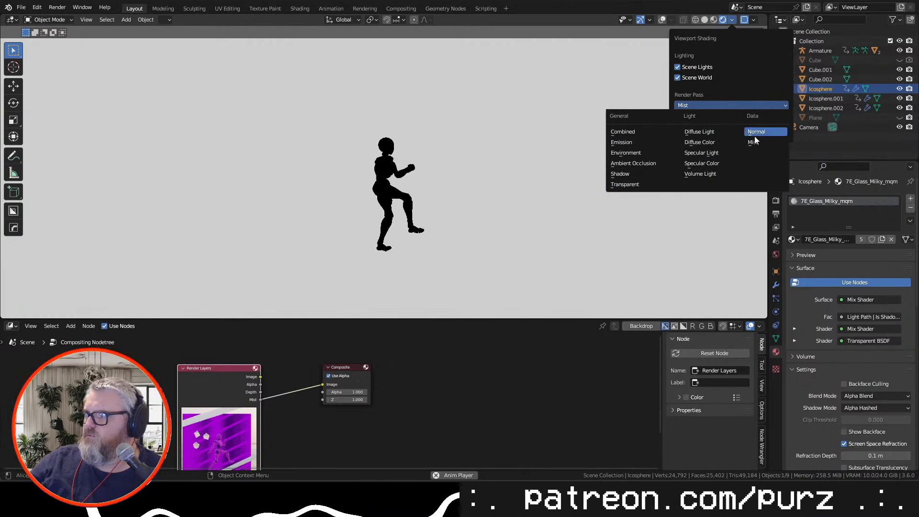
click(756, 131)
click(726, 105)
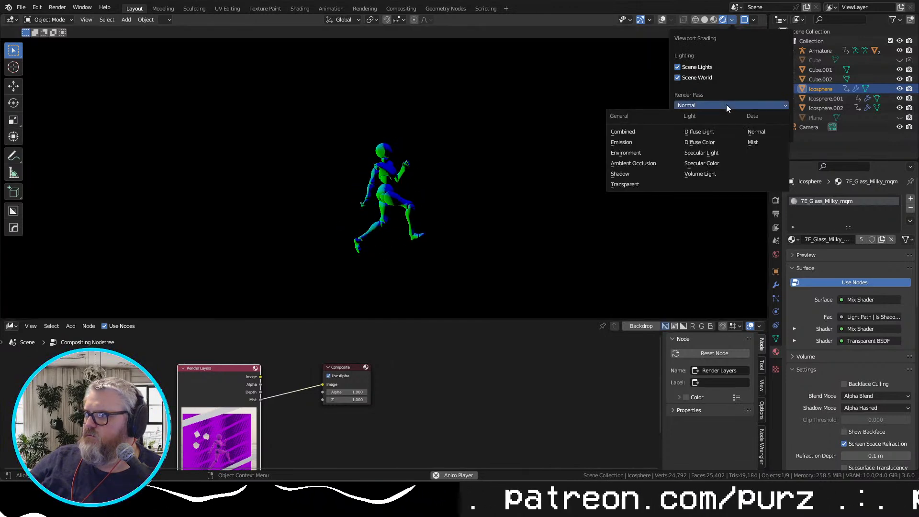
click(647, 131)
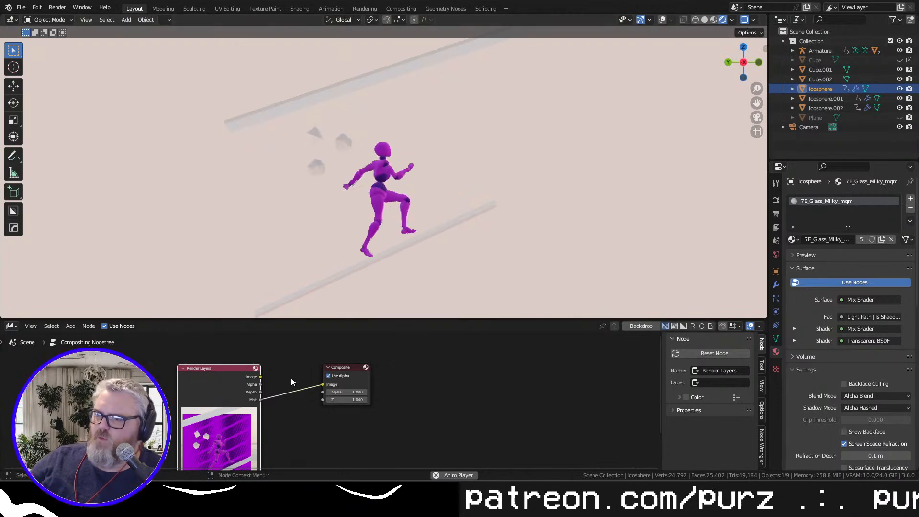
Check the Render Layers node's preview and render the current frame again through the compositor
drag(283, 416, 289, 375)
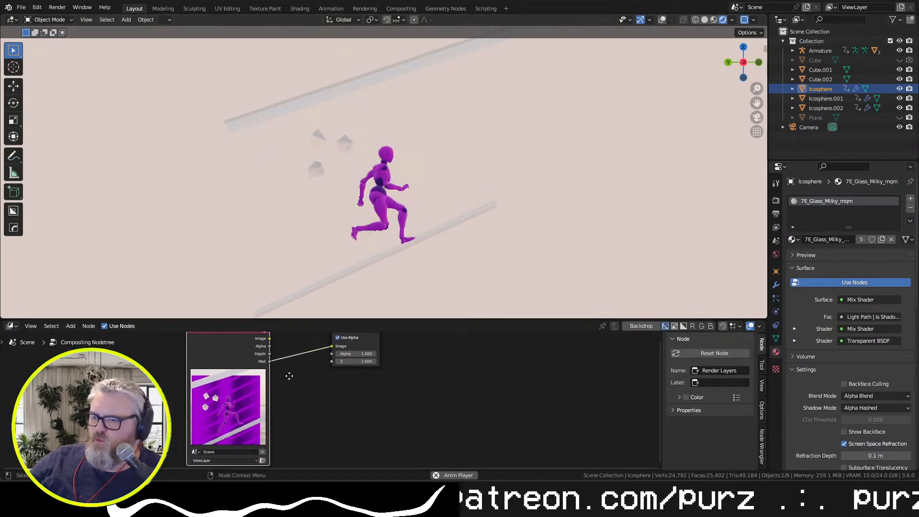
key(F12)
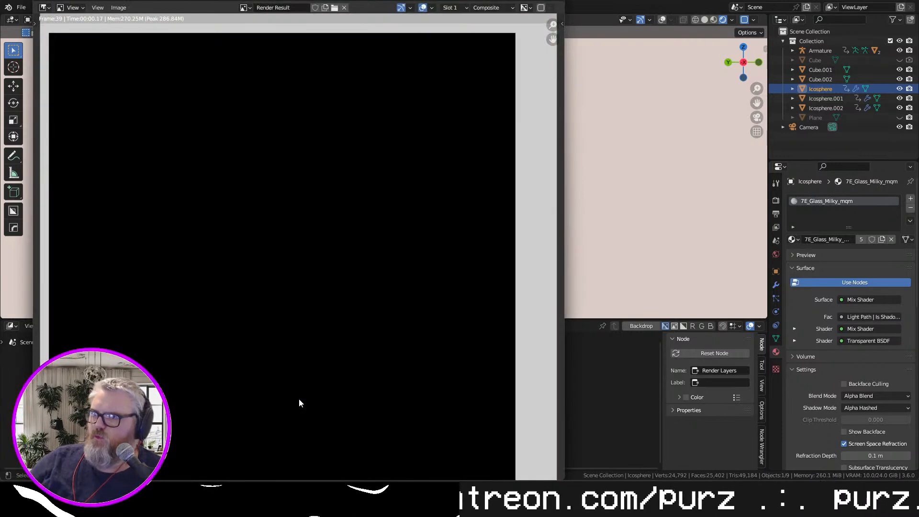
Insert a Mix node between Render Layers and Composite, feed it the Image and Mist outputs, and render the frame
key(Escape)
drag(430, 420, 428, 463)
drag(264, 384, 327, 393)
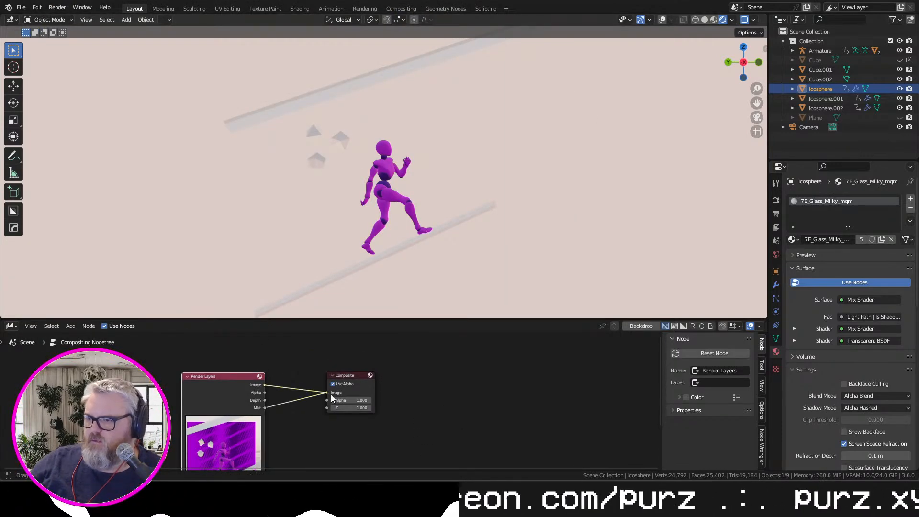
key(shift+a)
text(mix)
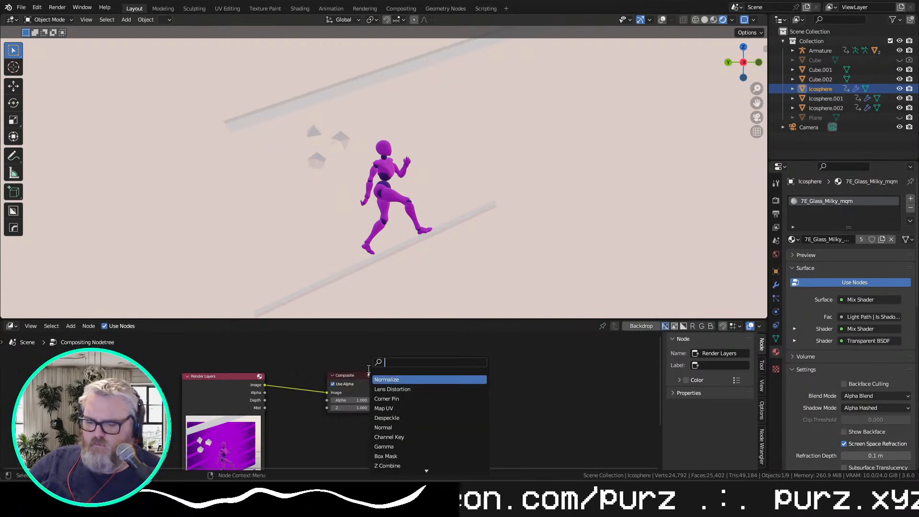
key(Return)
click(293, 366)
key(F12)
key(Escape)
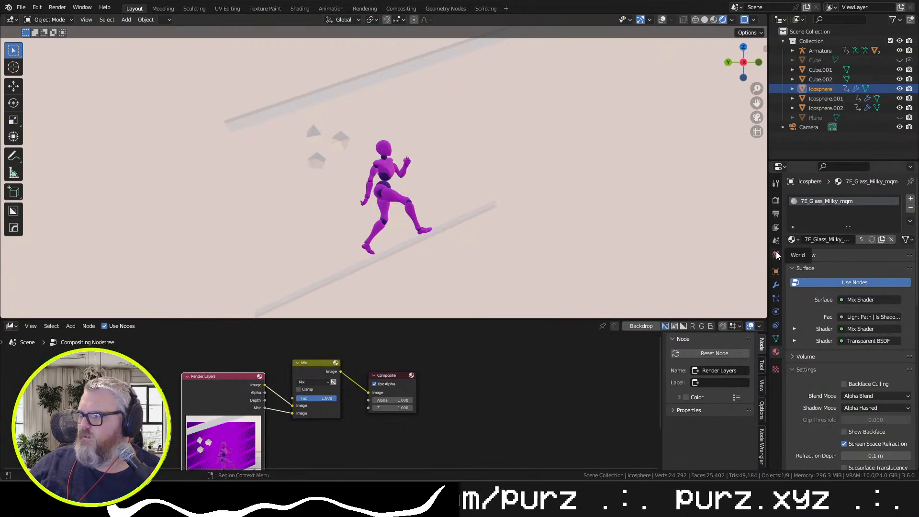
Replace Mist with the Depth output in the Mix node's second image input and test-render the frame
click(776, 214)
drag(551, 244, 445, 211)
key(space)
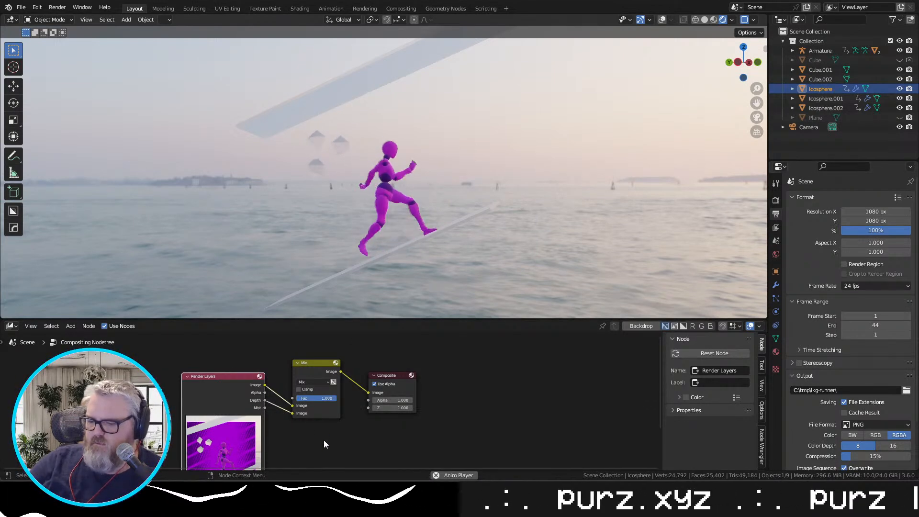
key(F12)
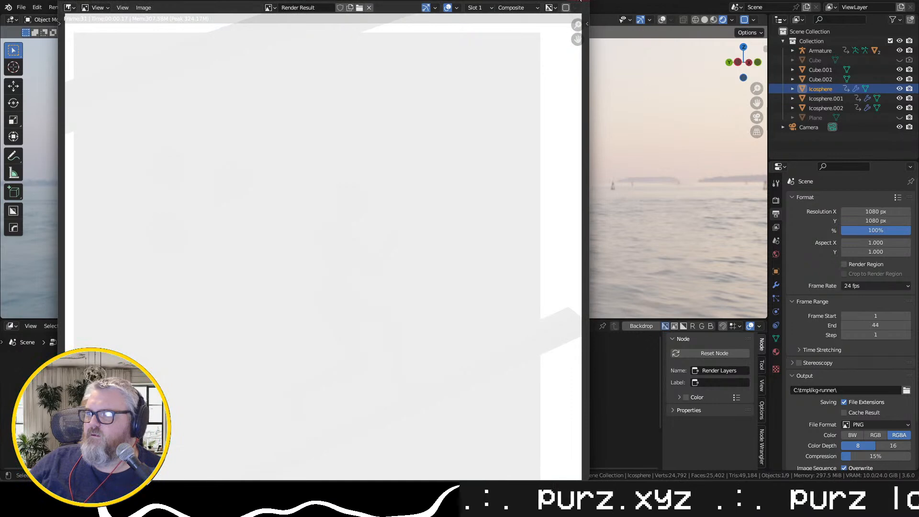
click(579, 1)
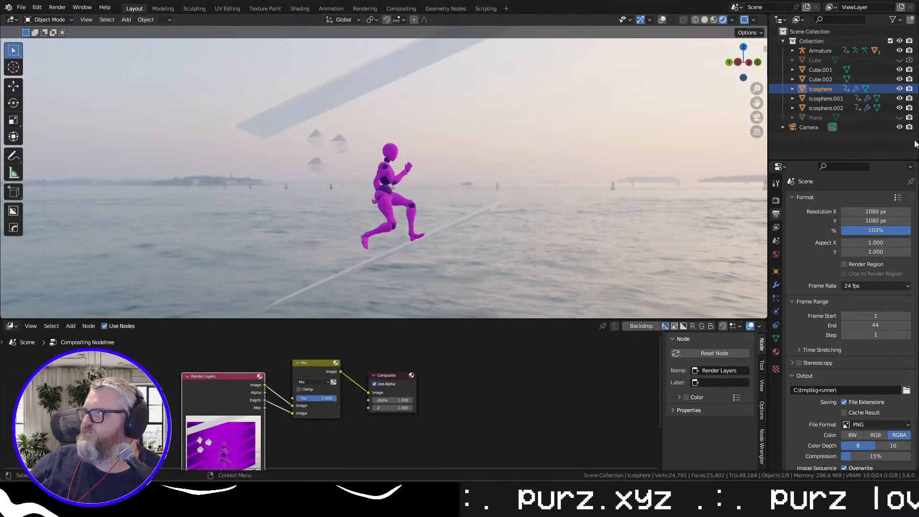
key(F12)
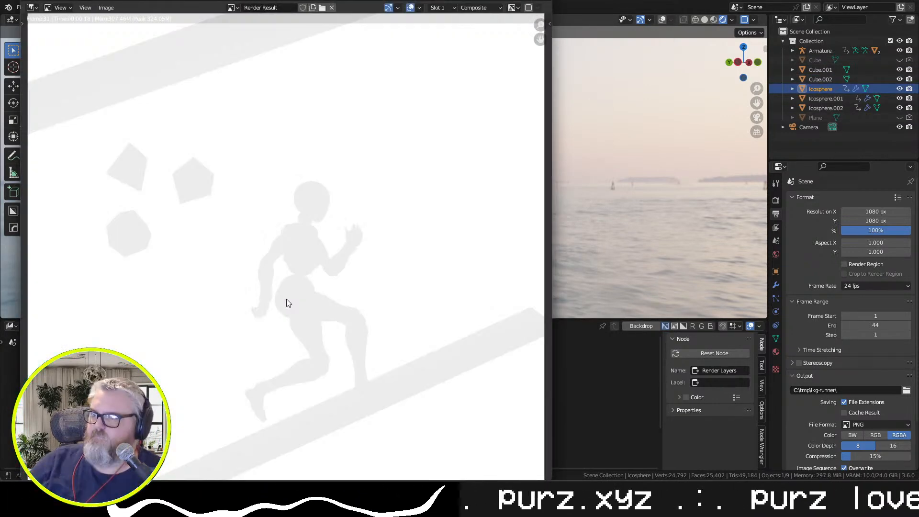
click(537, 2)
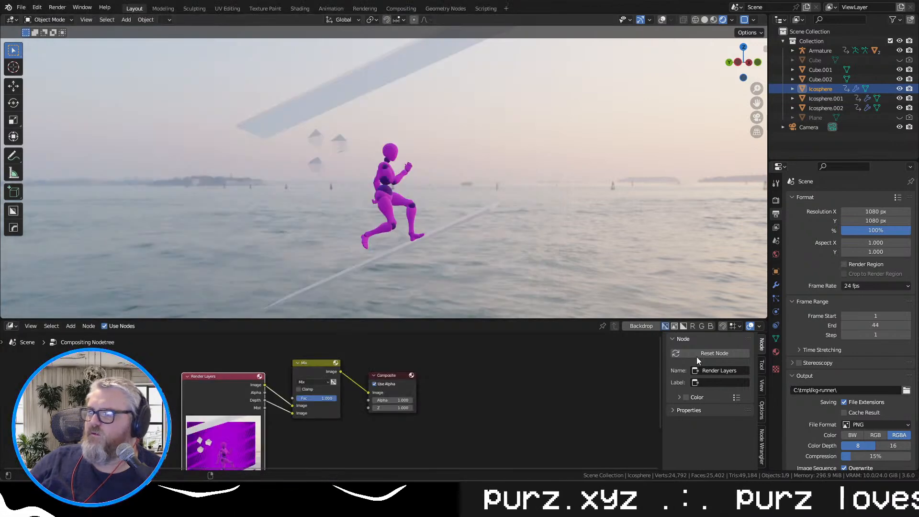
Preview the Mist render pass in the viewport from the side with the runner animation playing
click(731, 20)
click(716, 105)
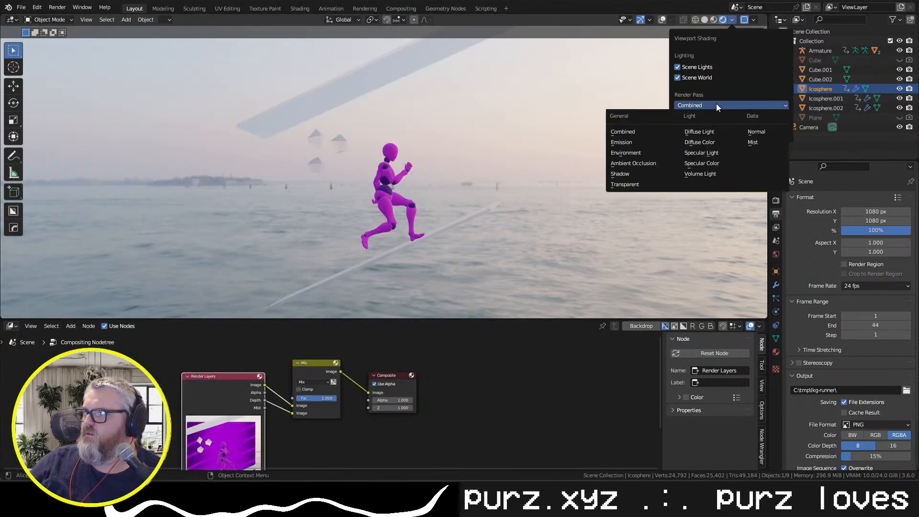
click(766, 140)
drag(543, 241, 490, 208)
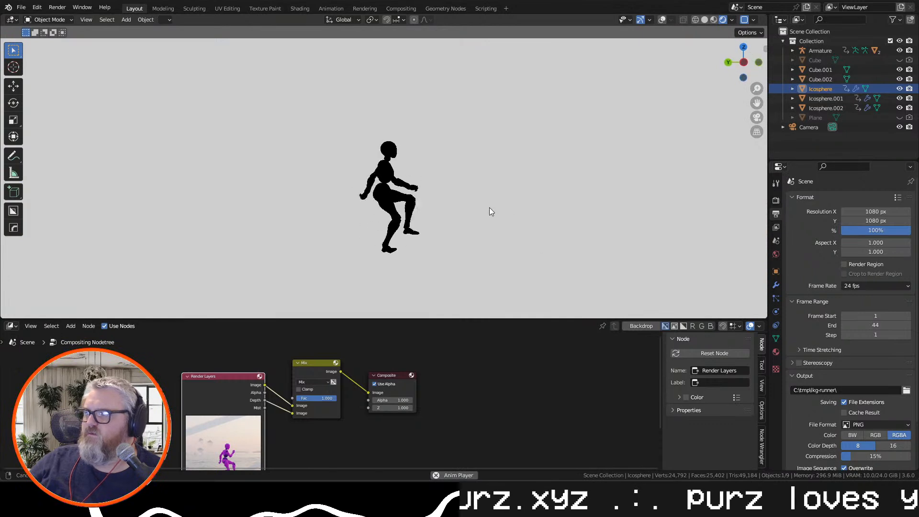
Delete the hidden Plane and Cube objects from the collection and select the Icosphere
click(860, 118)
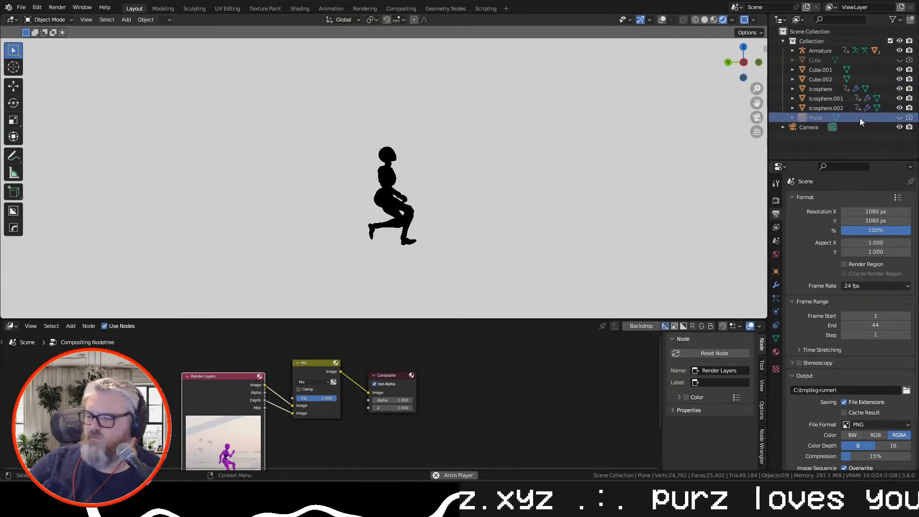
key(Delete)
click(823, 60)
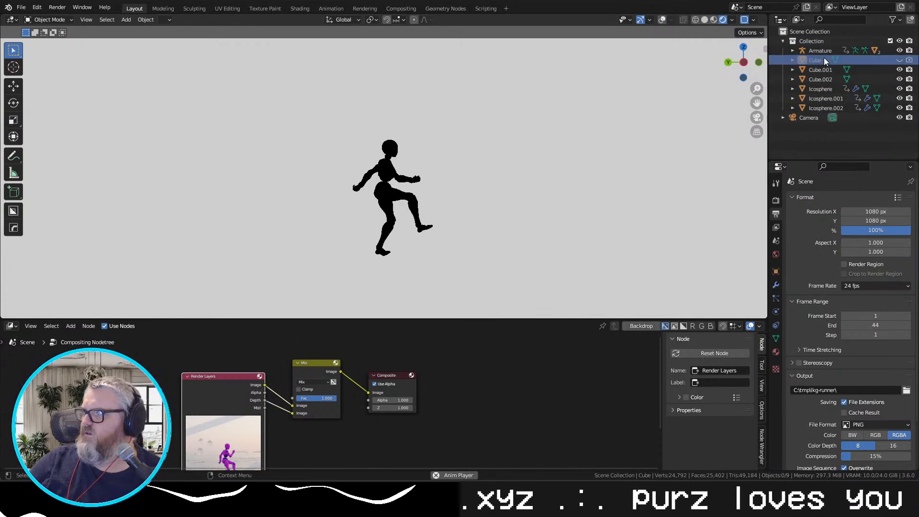
key(Delete)
click(821, 79)
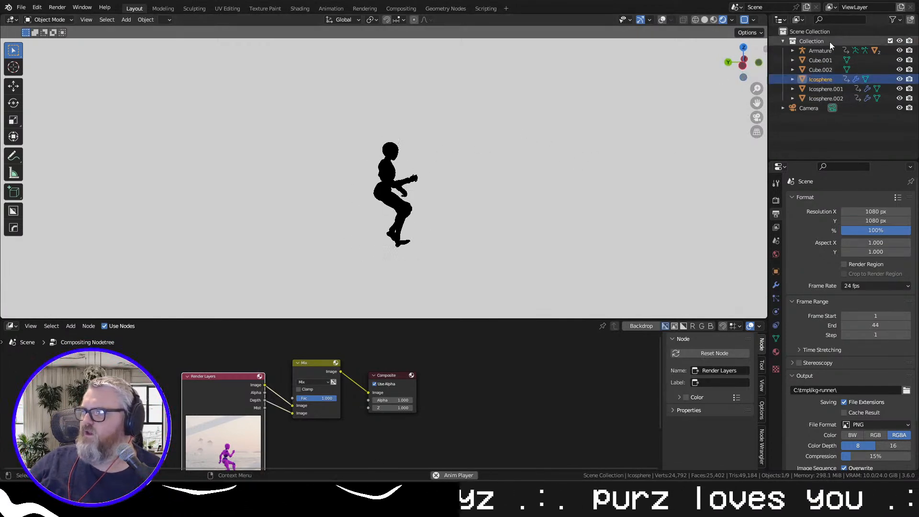
Try the viewport compositor on Always, set the render pass to Combined, and disable the viewport compositor
click(754, 19)
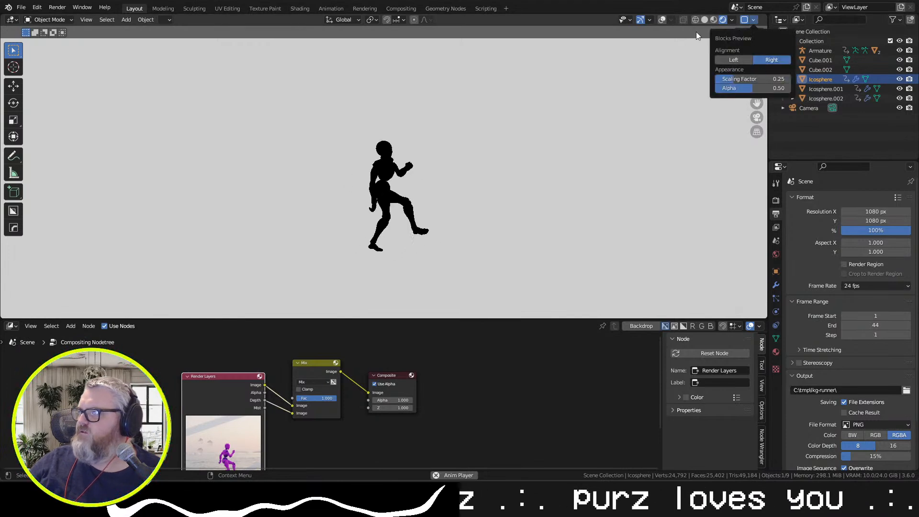
click(622, 158)
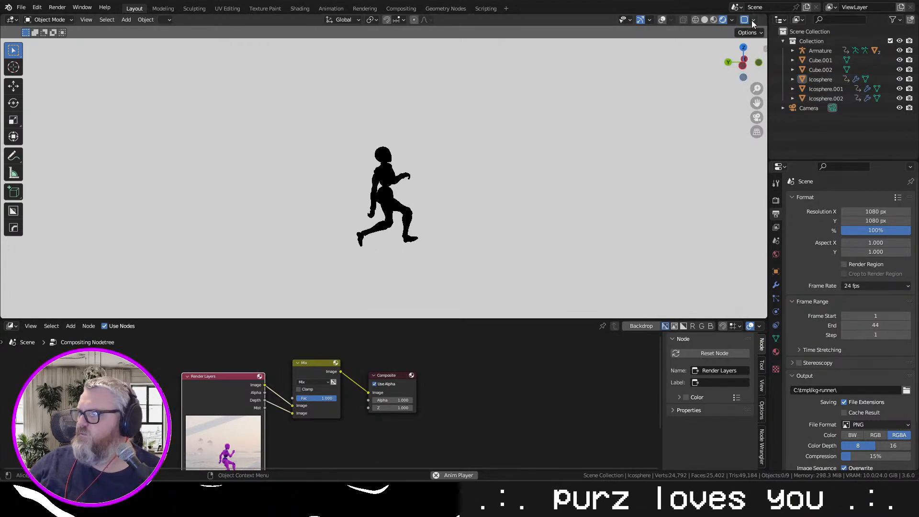
click(732, 19)
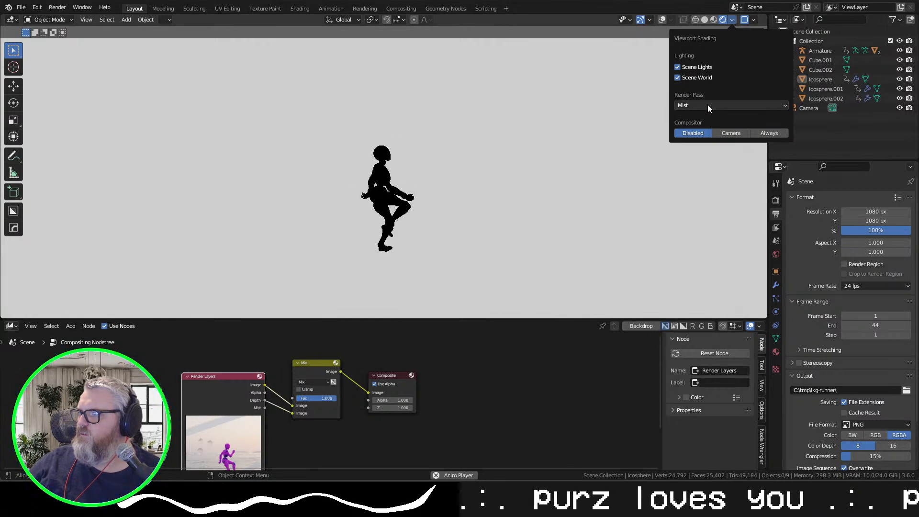
click(781, 133)
click(755, 105)
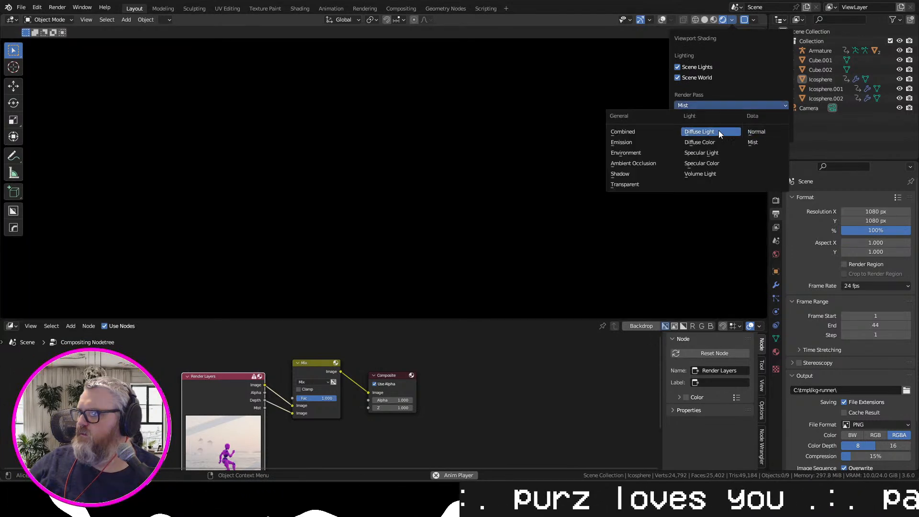
click(633, 130)
click(693, 133)
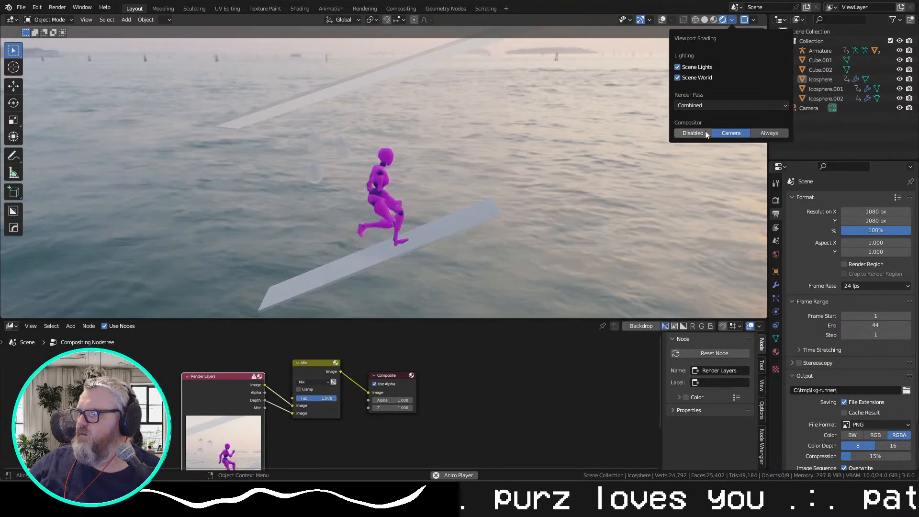
Stop the animation playback and render the current frame through the compositor
key(space)
drag(529, 293, 538, 243)
drag(447, 367, 472, 397)
key(ctrl+F12)
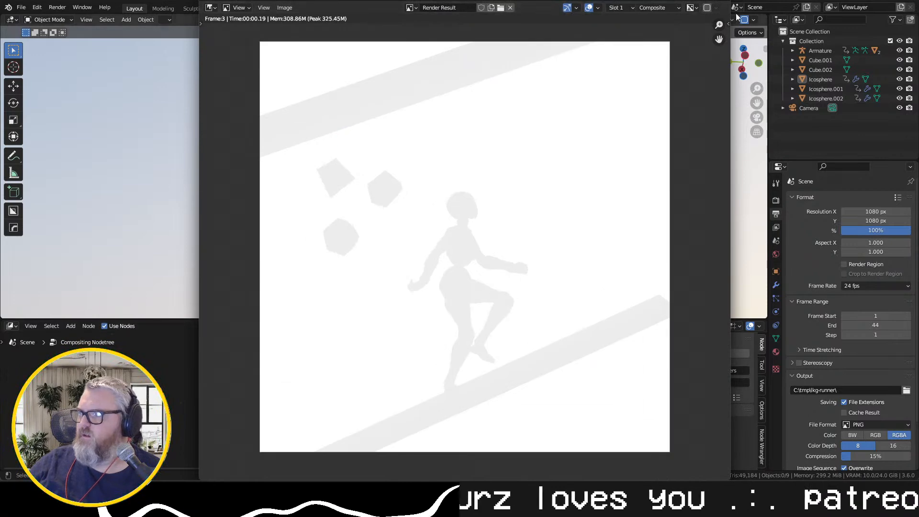
key(Escape)
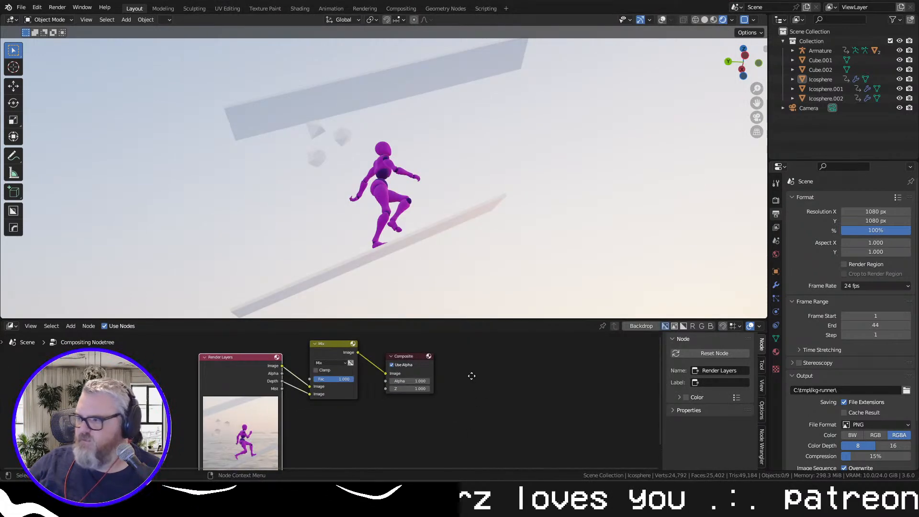
Examine the World's Mist Pass start, depth and falloff settings
click(776, 286)
click(775, 271)
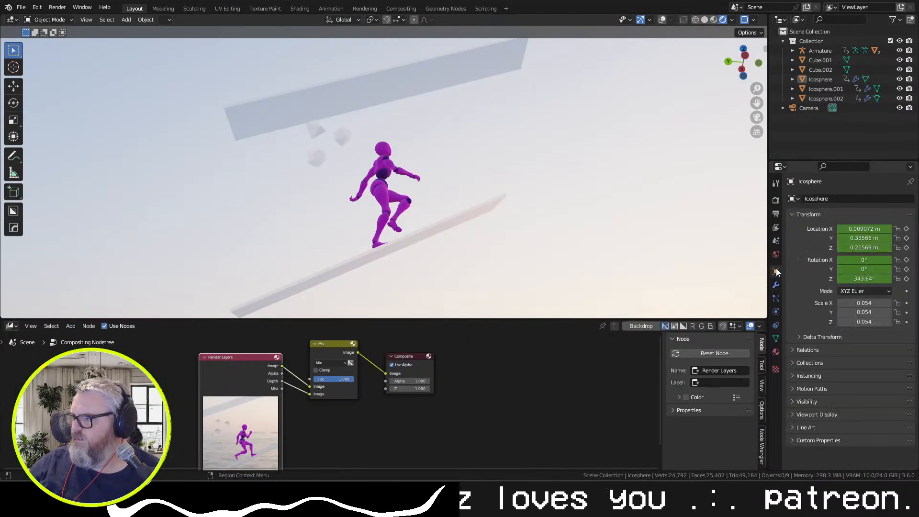
click(775, 255)
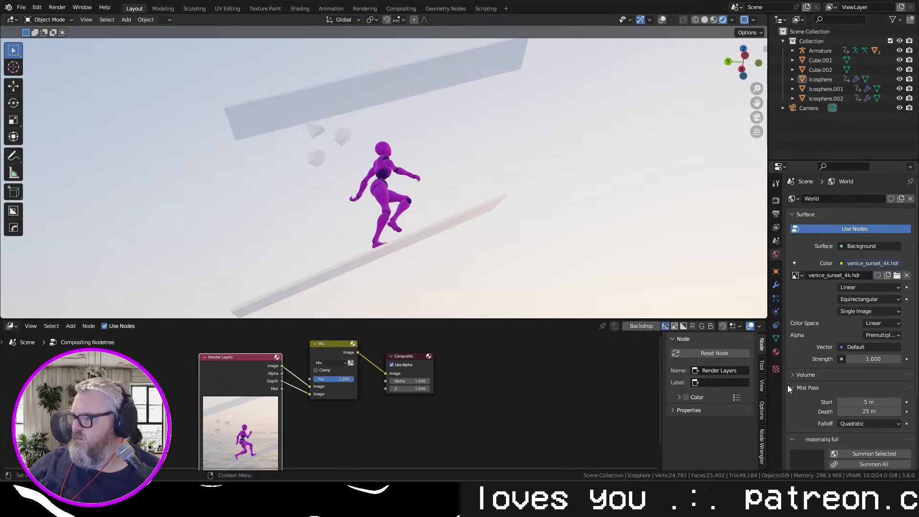
scroll(788, 381, down, 5)
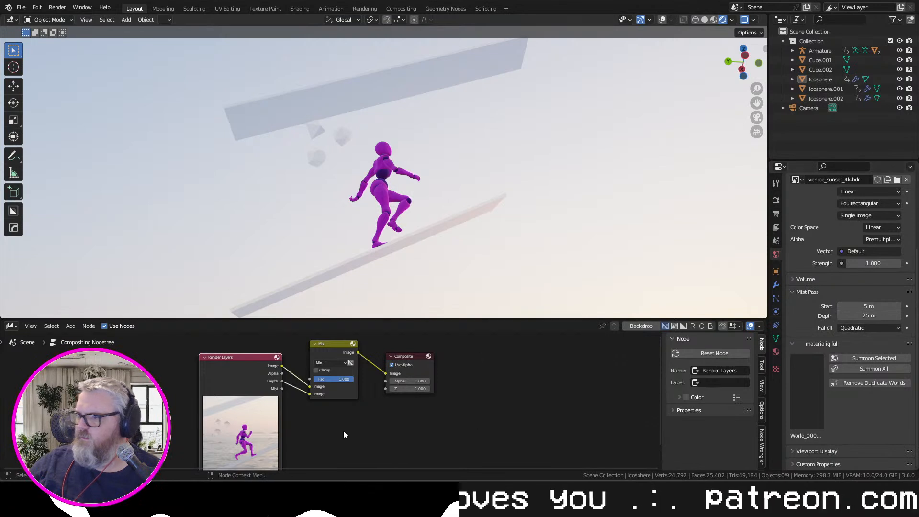
Spread out the compositing nodes by moving Render Layers and Composite farther from the Mix node
drag(225, 375, 108, 370)
click(268, 421)
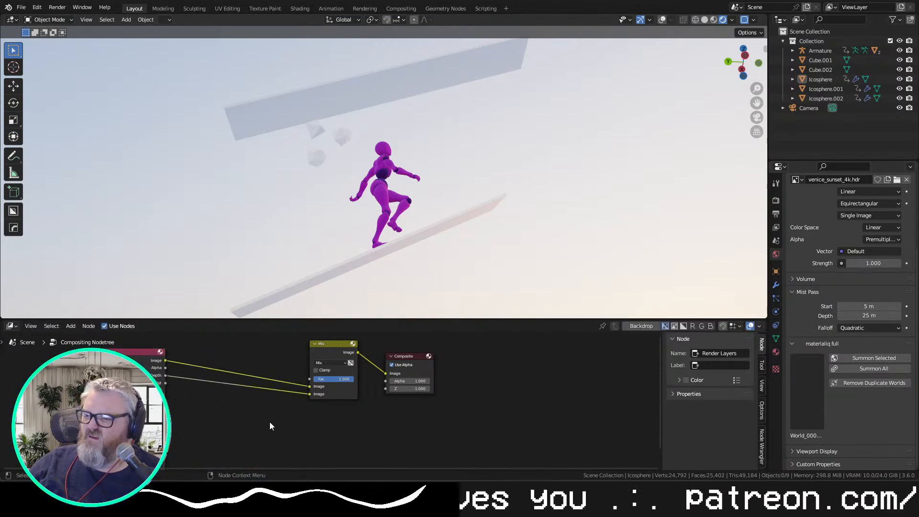
drag(297, 432, 312, 443)
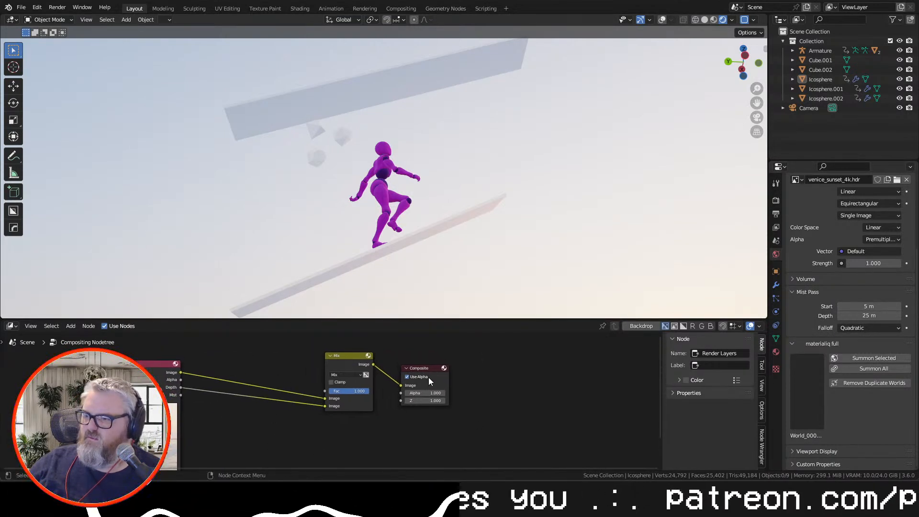
drag(425, 385, 443, 381)
Add a Viewer node below Composite and link the Mix node's Image output to it
key(shift+a)
text(vie)
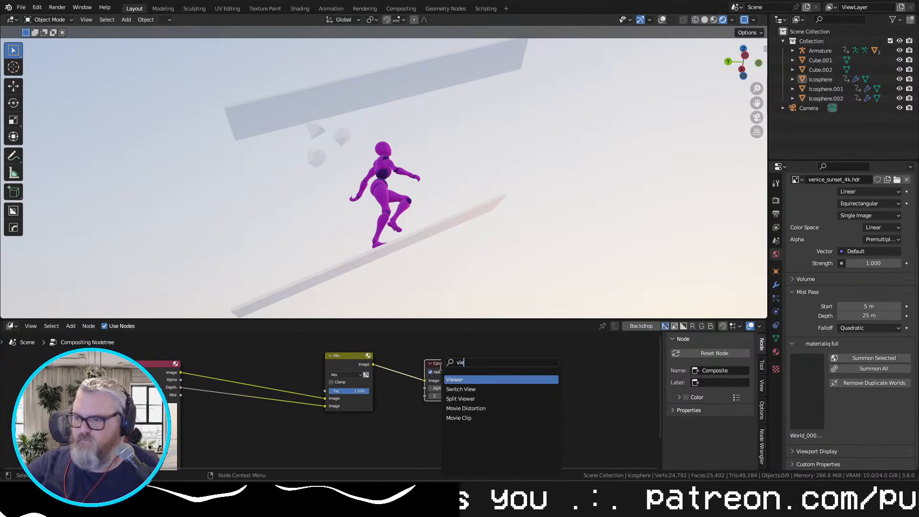
key(Return)
click(448, 424)
click(374, 361)
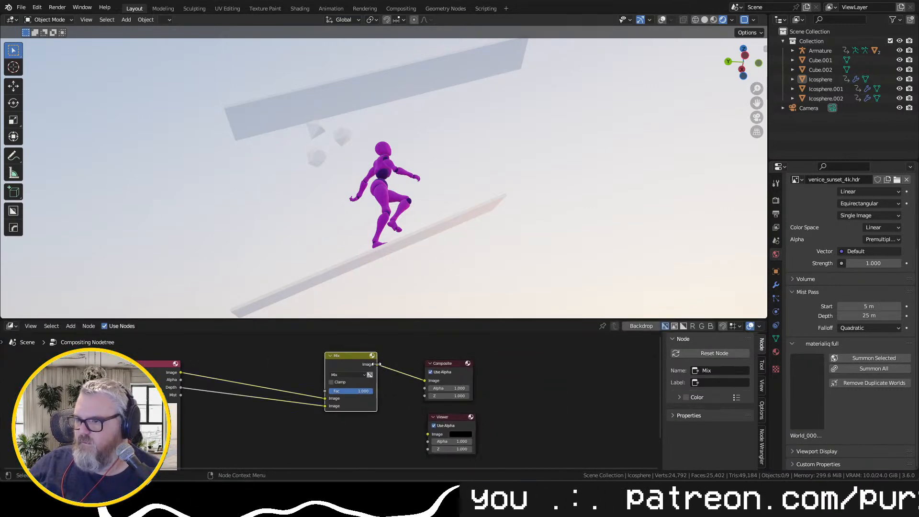
drag(373, 365, 432, 434)
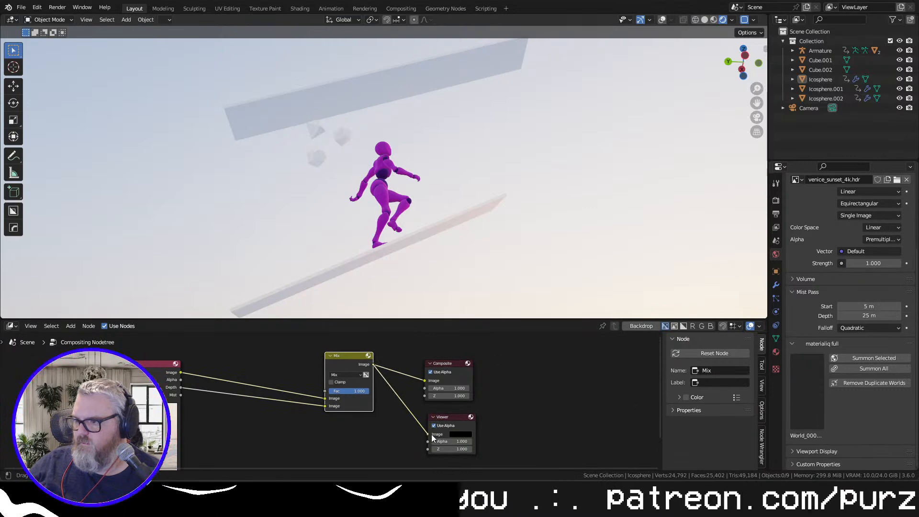
scroll(514, 418, down, 4)
scroll(500, 402, up, 4)
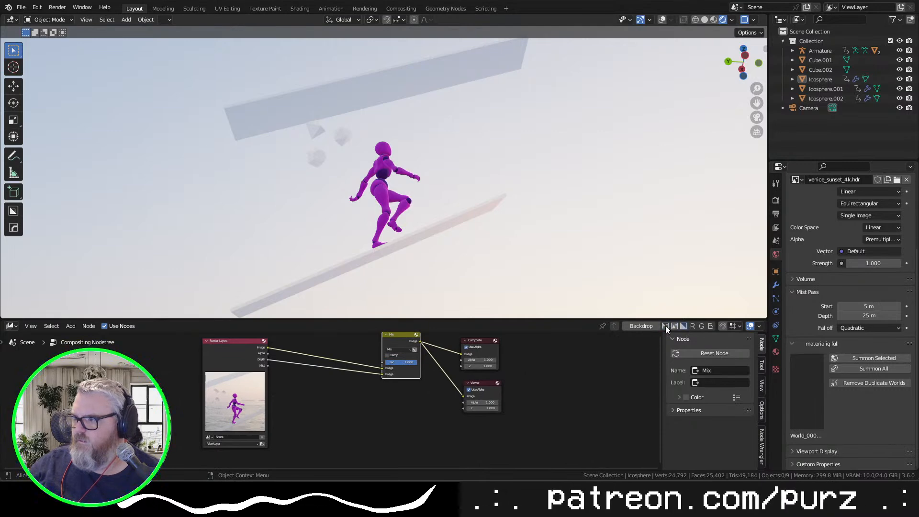
Render the current frame to check the depth mix, nudge the Composite node upward, and render again
key(F12)
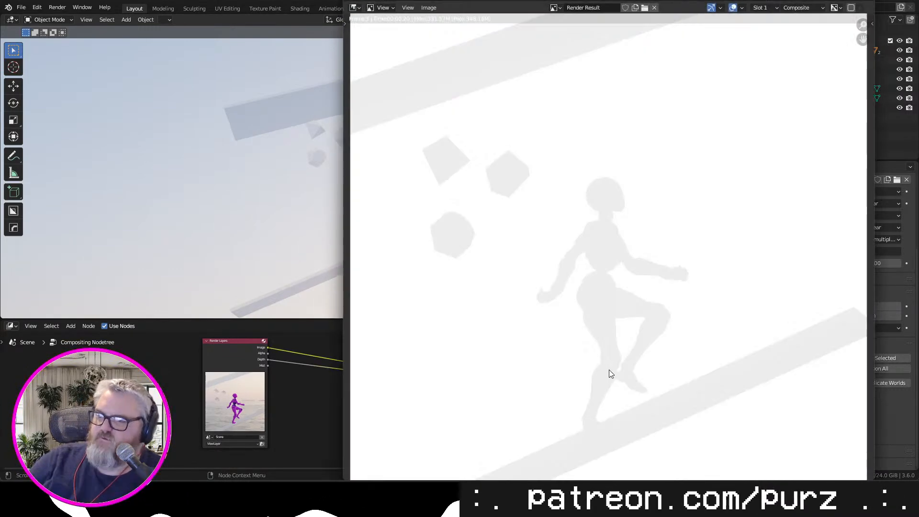
click(861, 1)
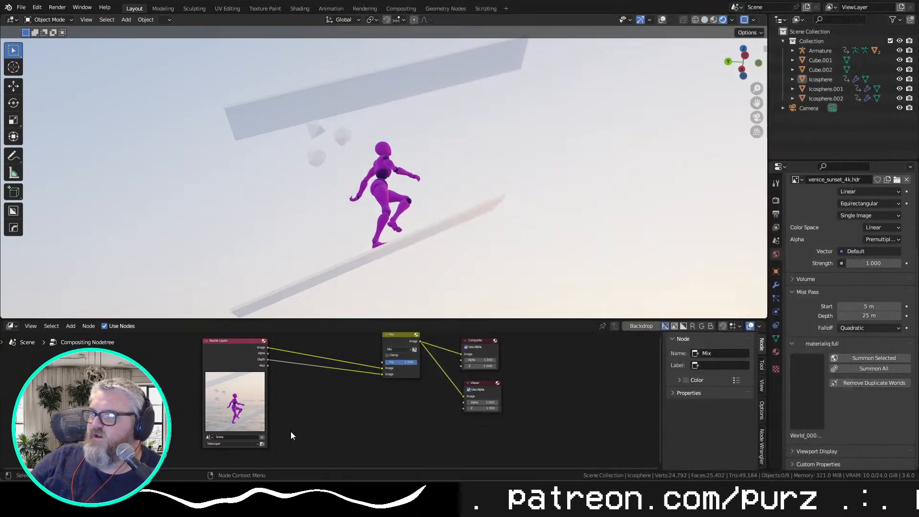
scroll(410, 394, up, 3)
drag(322, 428, 372, 461)
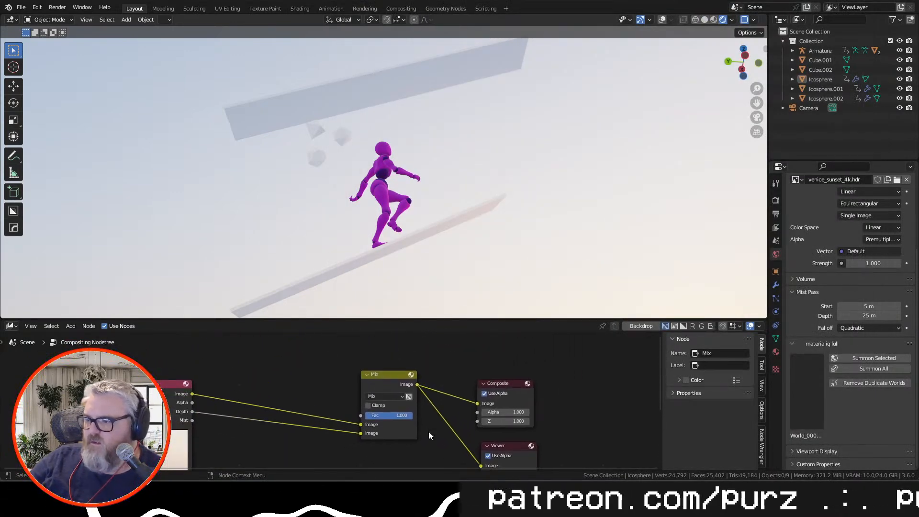
click(511, 394)
drag(513, 384, 517, 374)
key(F12)
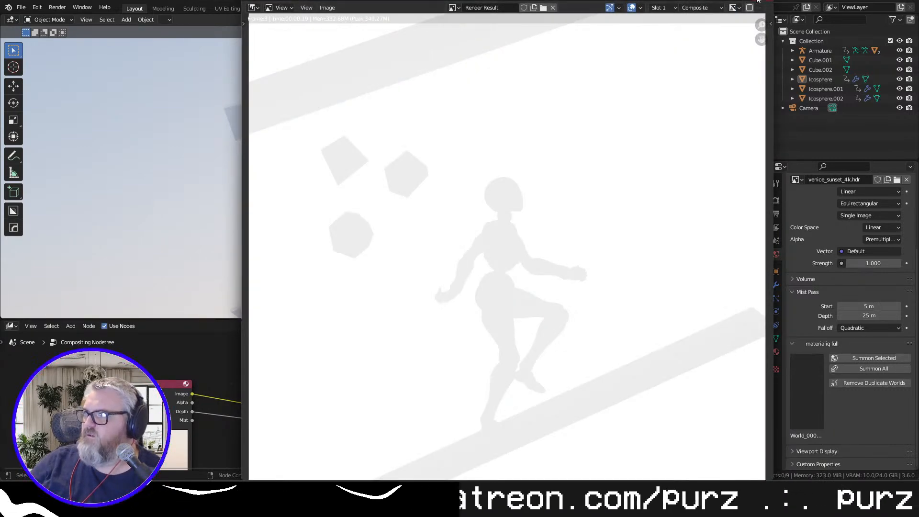
key(Escape)
Link the Render Layers Mist output to the Mix node's second image input and render the frame
click(223, 386)
drag(255, 406, 297, 356)
drag(234, 371, 409, 395)
key(F12)
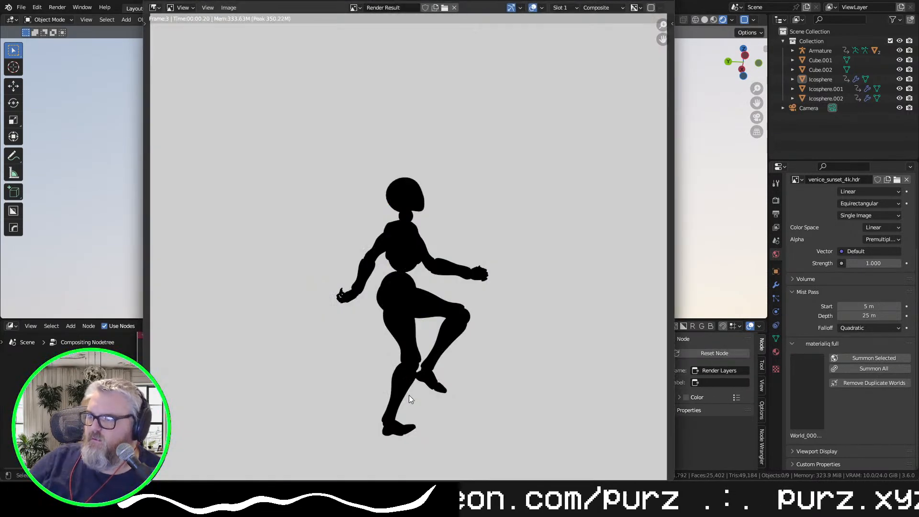
key(Escape)
Link the Render Layers Depth output to the Mix node's second image input and render the frame to compare results
drag(235, 362, 334, 373)
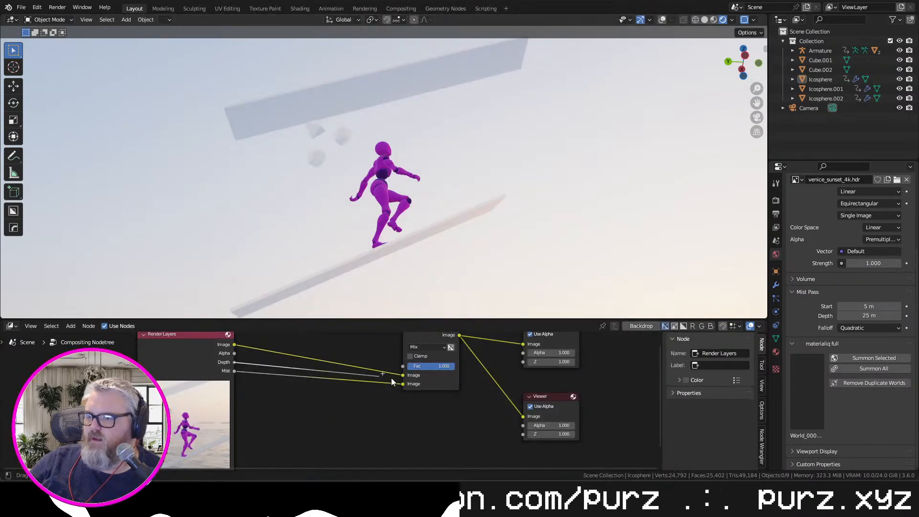
key(F12)
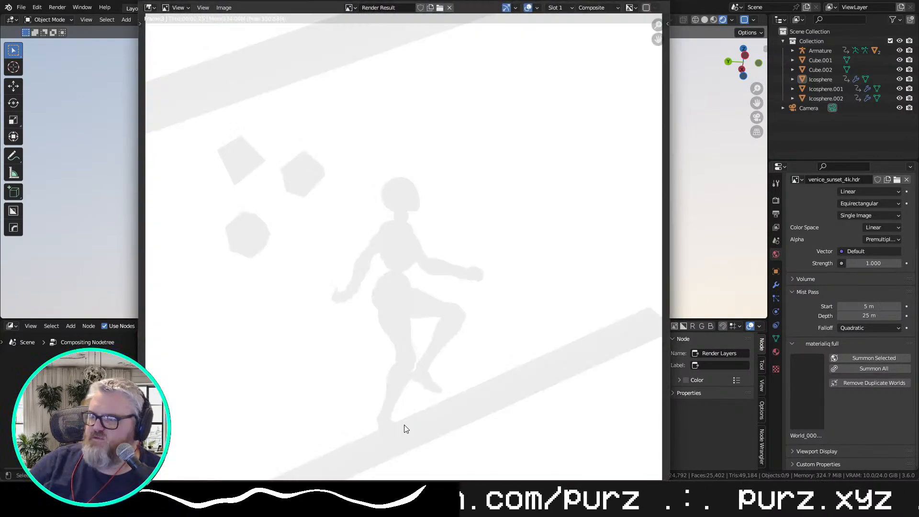
key(Escape)
drag(869, 306, 861, 306)
key(F12)
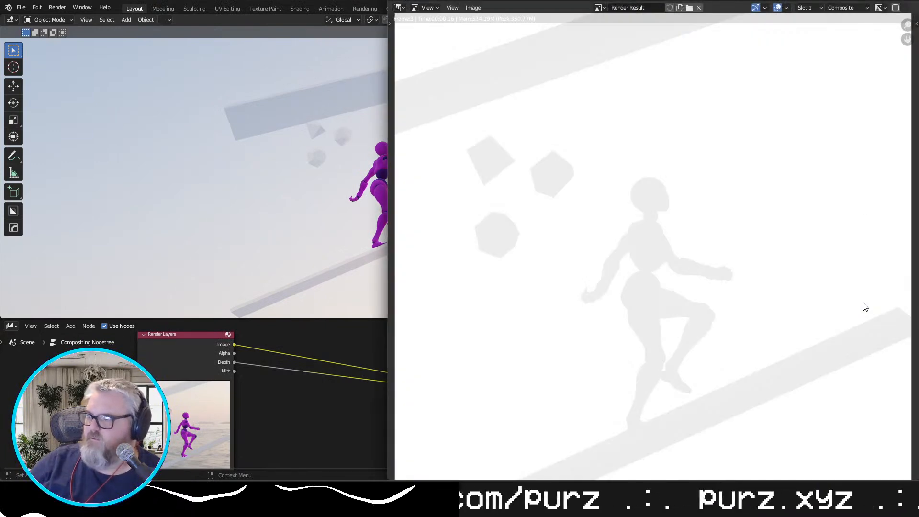
key(Escape)
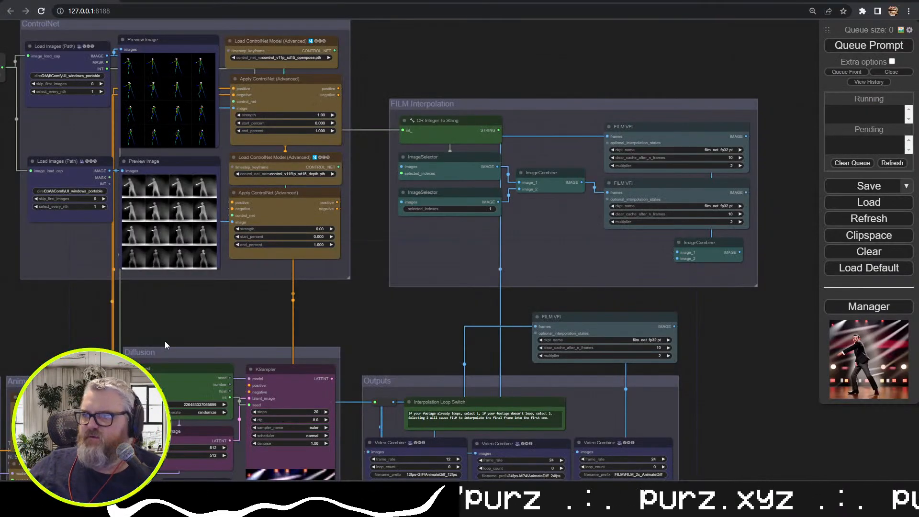
Switch to the browser and search Google for "blender depth map manipulation" in a new tab
key(ctrl+t)
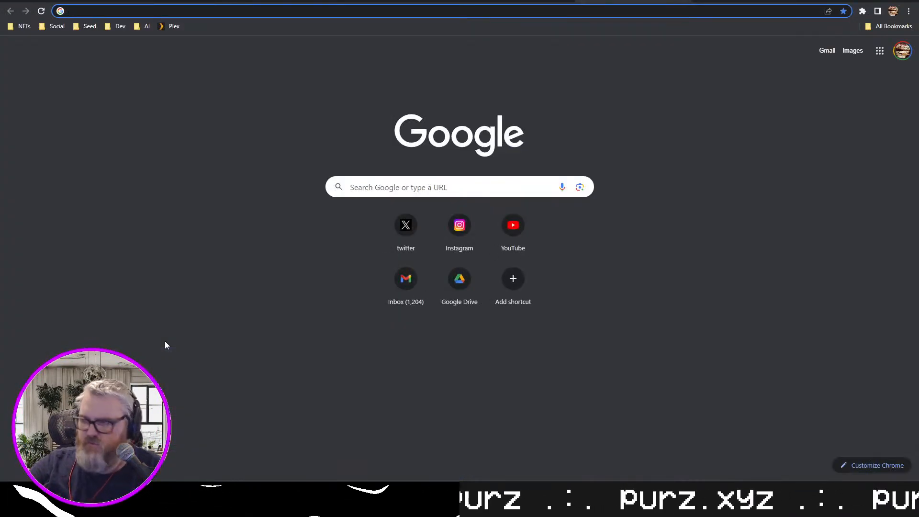
text(blender)
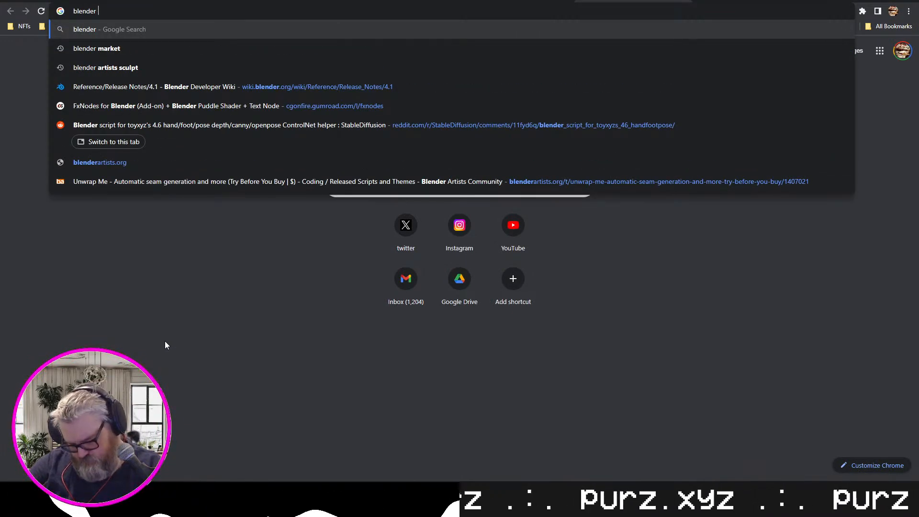
text( d)
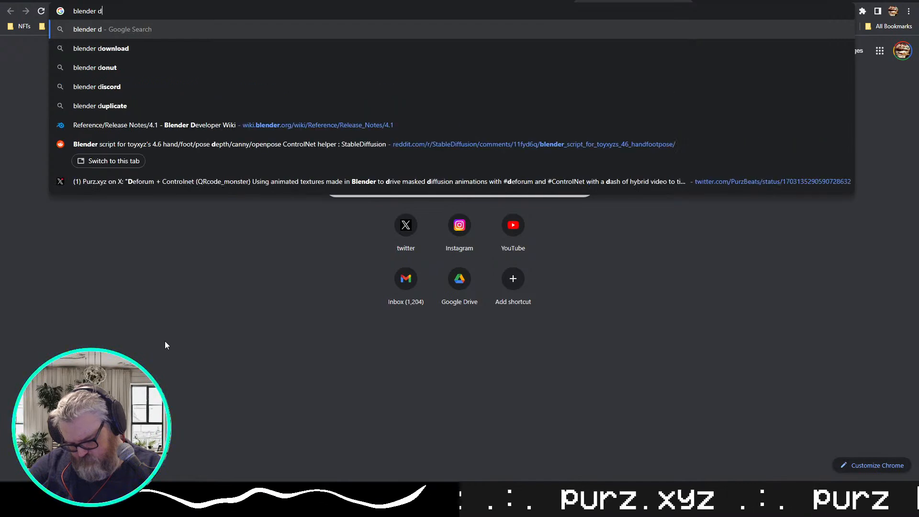
text(epth map manipulation)
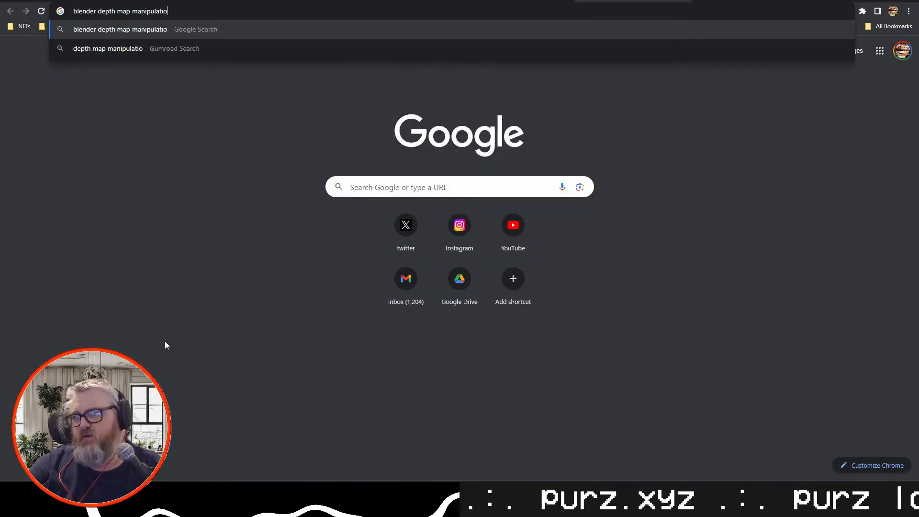
key(Return)
Look through the search results, open the Reddit thread on depth map workflows for Blender, and read its comments
scroll(324, 313, down, 5)
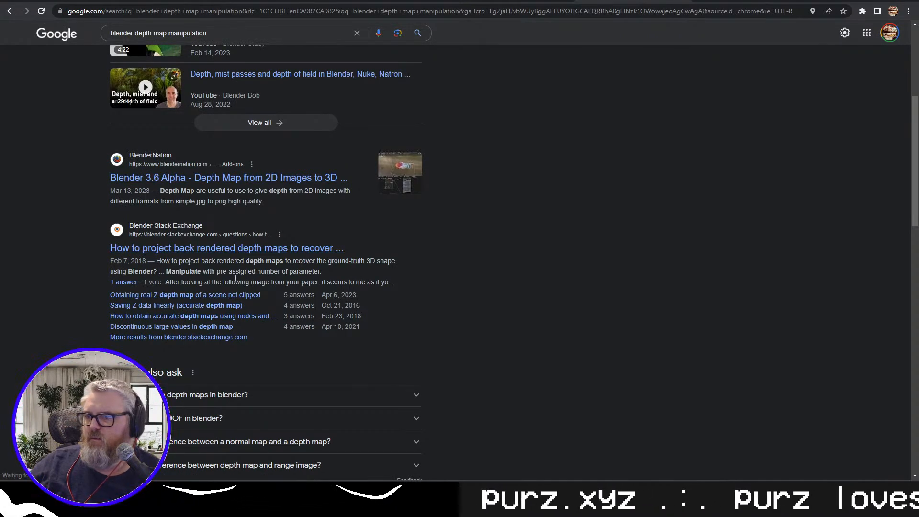
scroll(236, 278, down, 5)
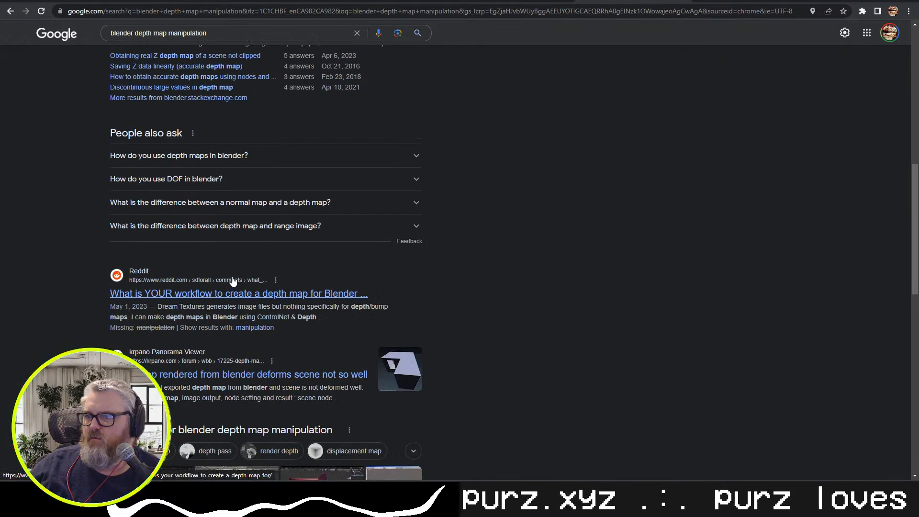
scroll(234, 277, down, 1)
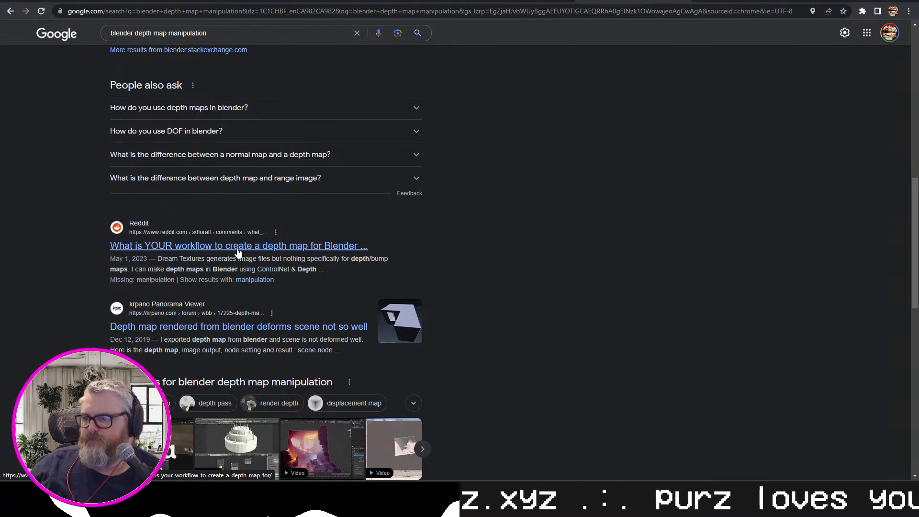
scroll(238, 253, down, 5)
scroll(235, 250, up, 2)
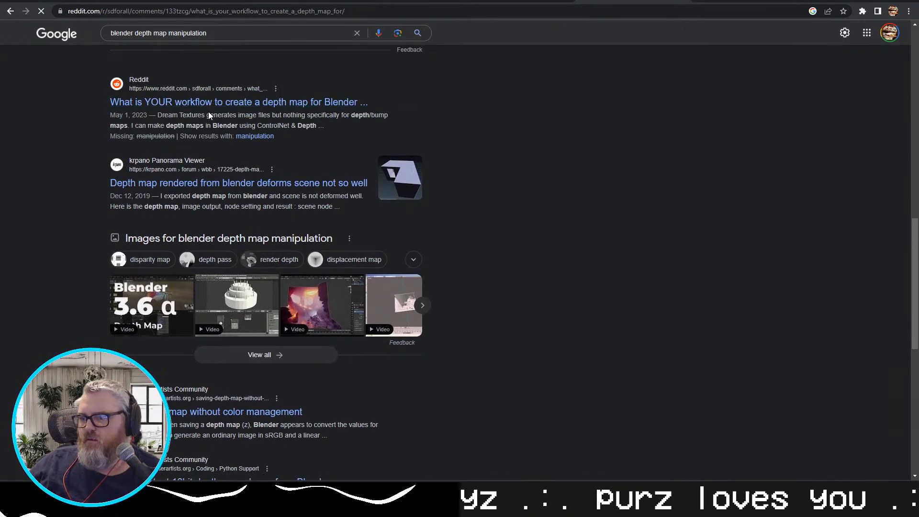
scroll(179, 281, down, 6)
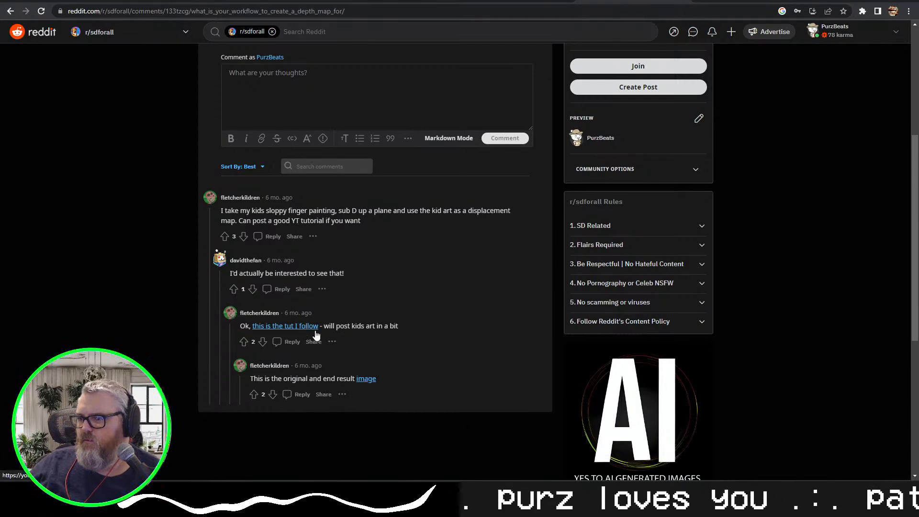
Examine the end-result image post linked in the Reddit comments, close it, and open the linked YouTube tutorial
click(366, 379)
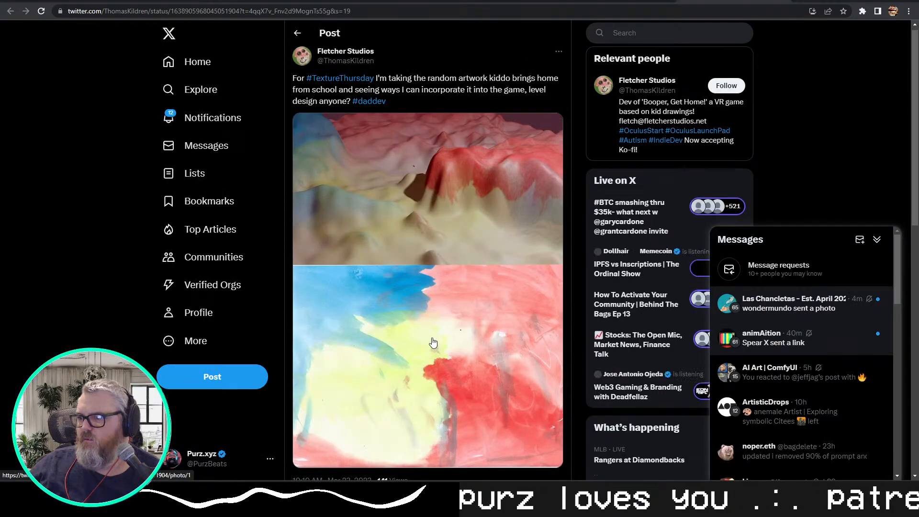
scroll(458, 362, down, 1)
scroll(458, 362, down, 5)
scroll(458, 362, up, 6)
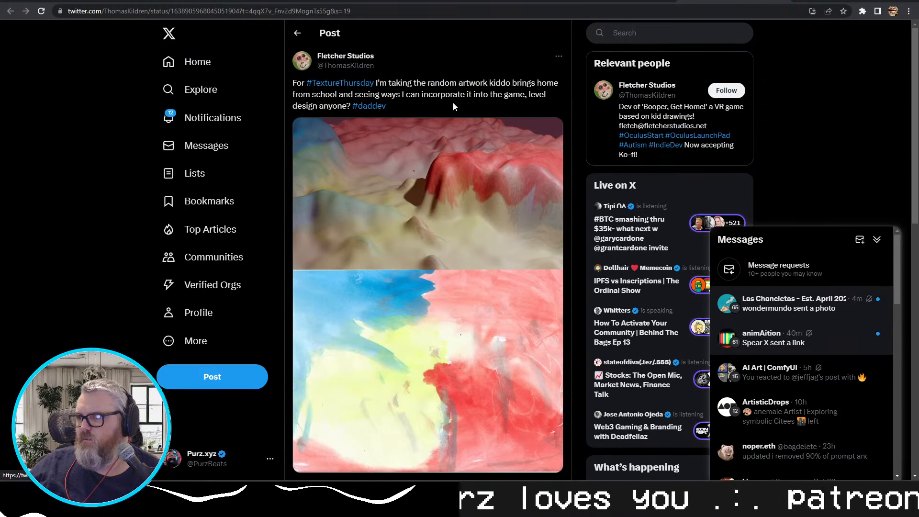
scroll(425, 286, down, 7)
scroll(424, 286, up, 7)
scroll(425, 286, down, 2)
scroll(425, 287, up, 1)
click(4, 10)
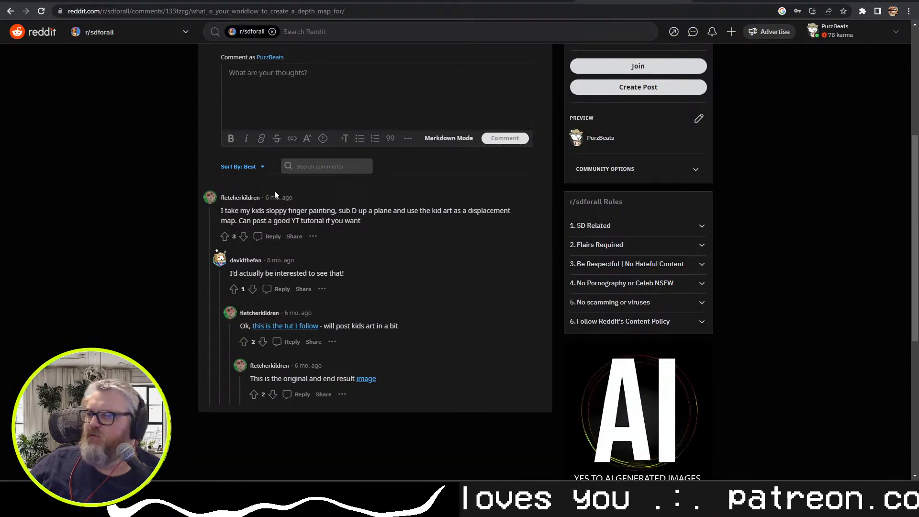
click(306, 326)
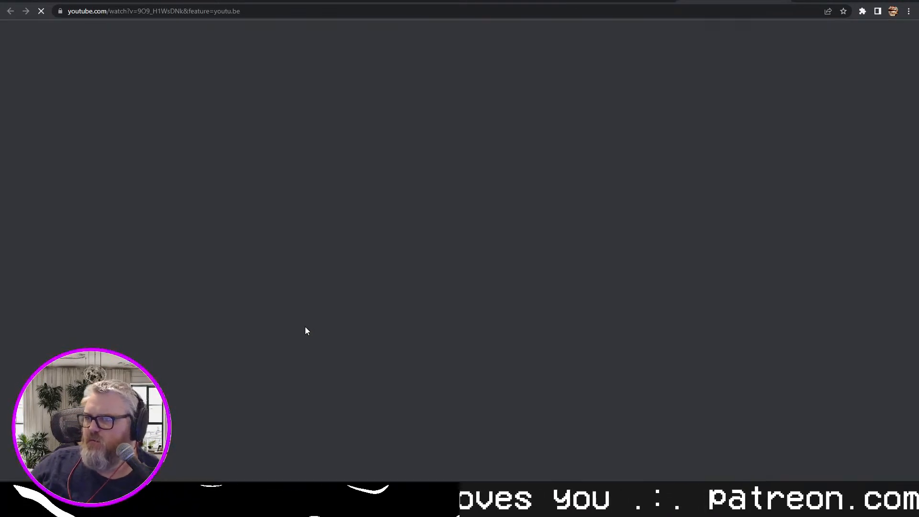
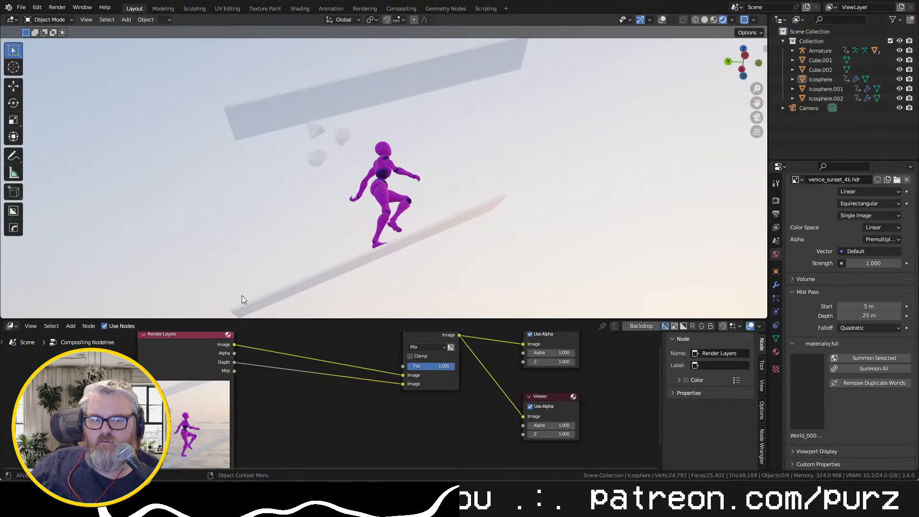
Switch back to Blender and insert a Color Ramp node between the Render Layers Depth output and the Mix node
drag(353, 417, 369, 436)
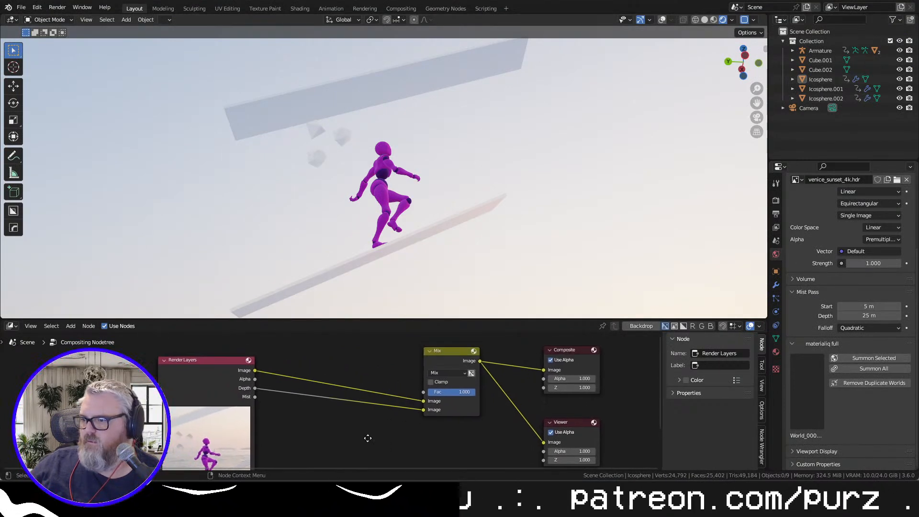
drag(464, 400, 436, 400)
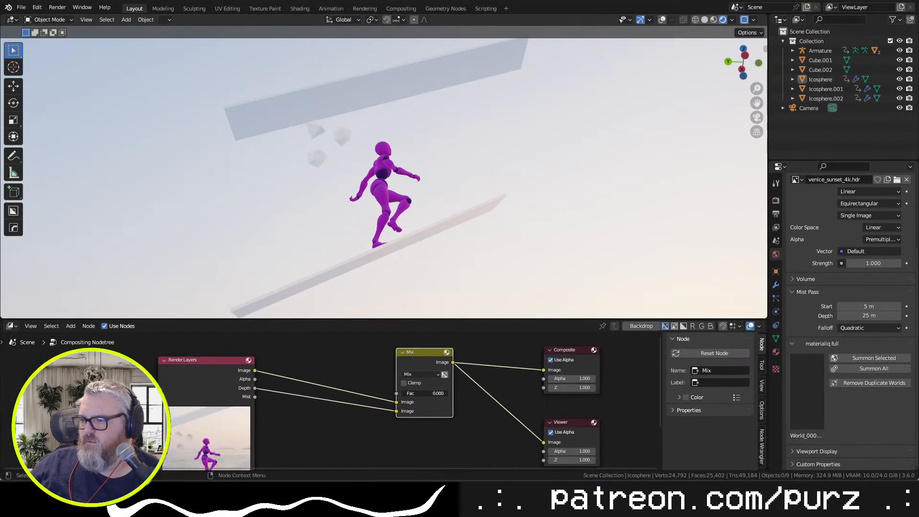
click(266, 403)
key(shift+a)
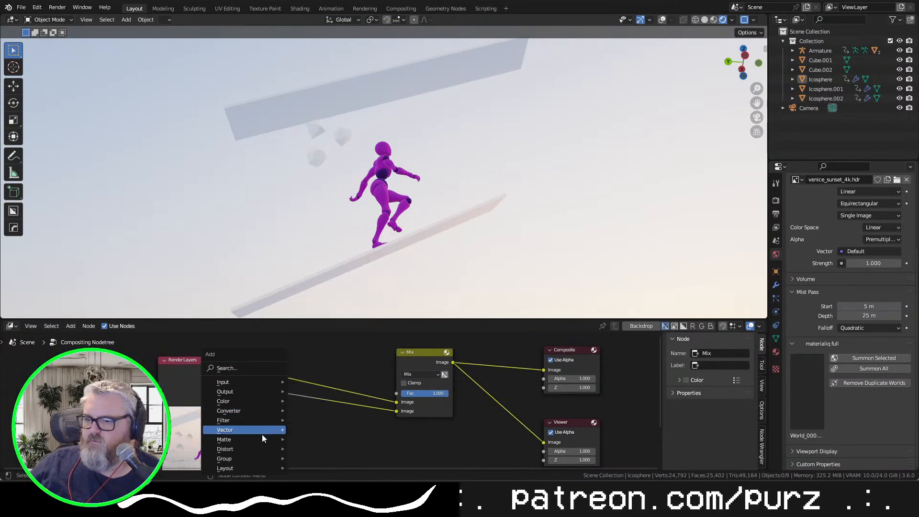
text(color r)
key(Return)
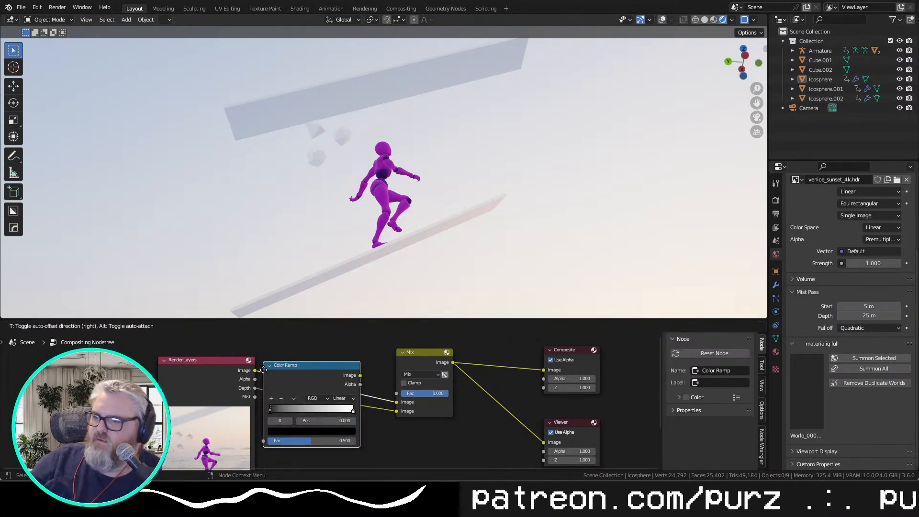
click(269, 404)
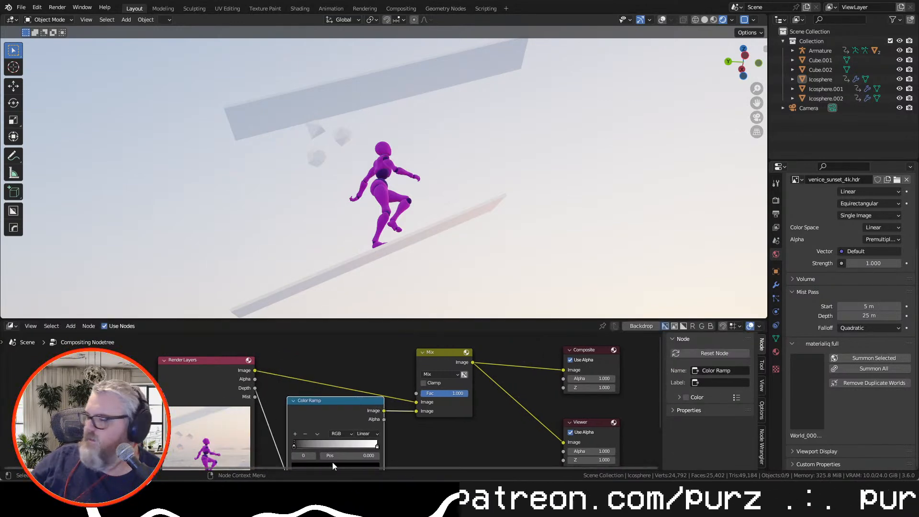
drag(324, 440, 323, 403)
key(g)
click(331, 411)
key(g)
click(298, 423)
Move the Color Ramp's black stop to about position 0.4 and render the frame
drag(298, 421, 329, 421)
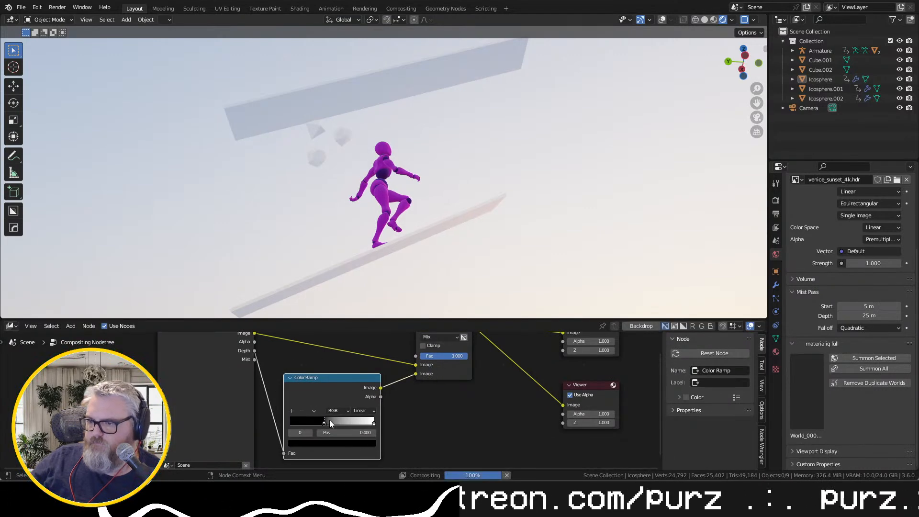
key(F12)
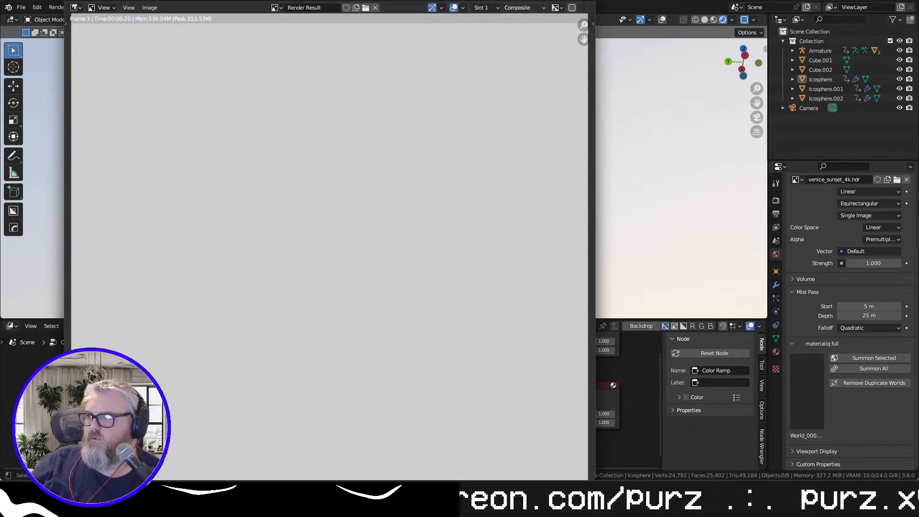
key(Escape)
Return the Color Ramp's black stop to the start, pull the white stop toward the middle, and render the frame
drag(325, 422, 294, 423)
drag(371, 424, 322, 423)
key(F12)
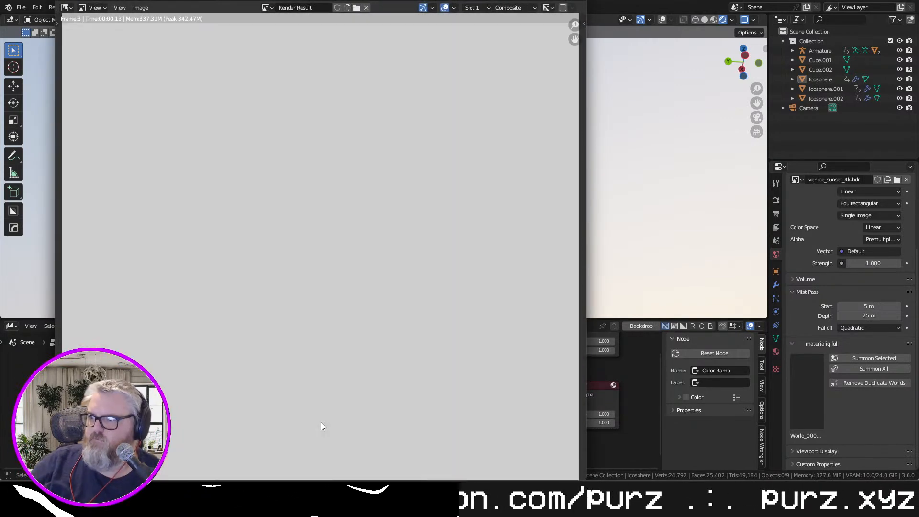
click(575, 1)
Reset the white stop to position 1.000, relink Depth directly to the Mix node's second image input, and delete the Color Ramp
drag(328, 423, 373, 425)
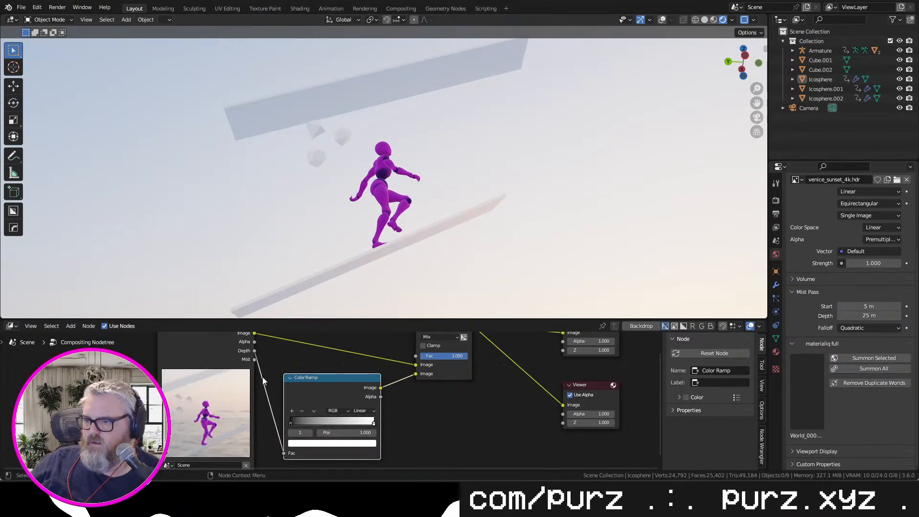
drag(254, 351, 415, 374)
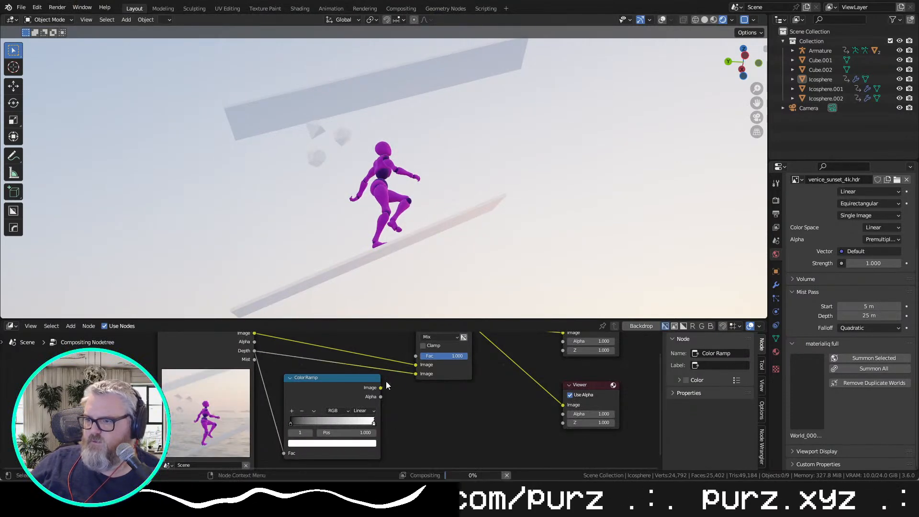
key(x)
Insert a Normalize node between the Render Layers Depth output and the Mix node, and render the frame
key(shift+a)
text(no)
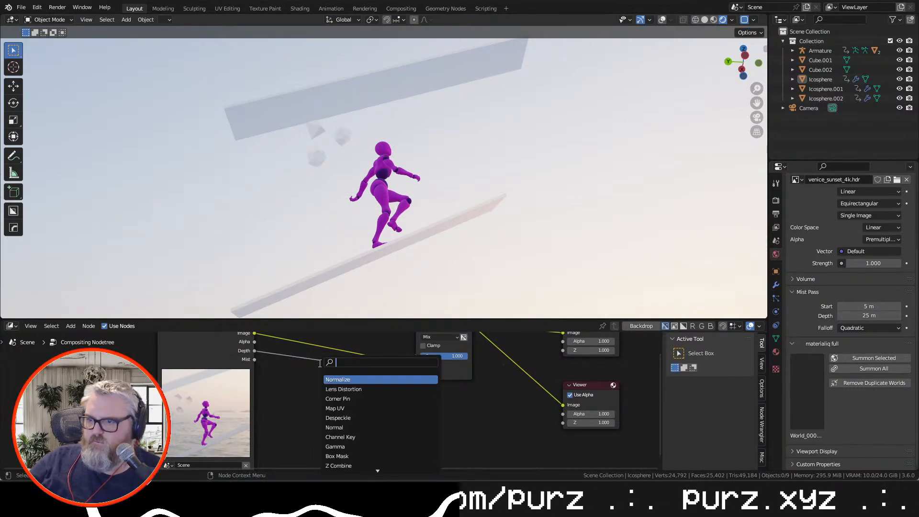
click(338, 388)
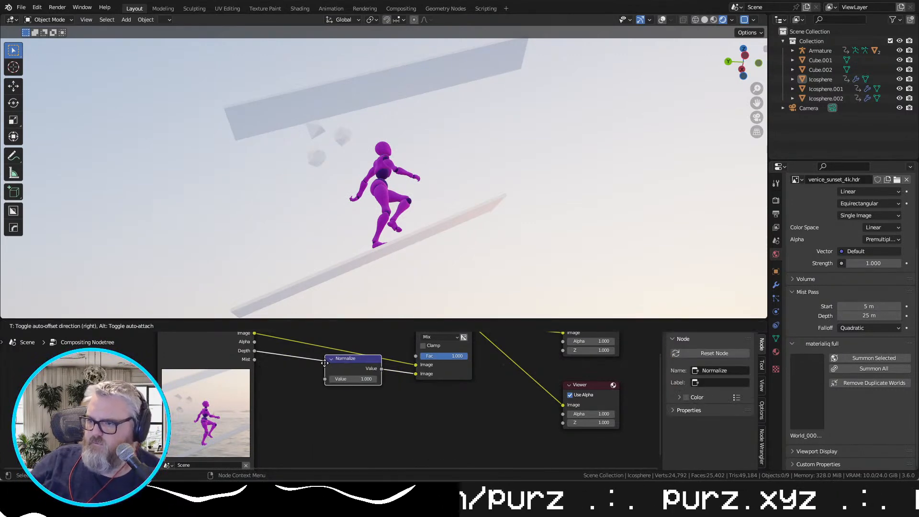
click(288, 366)
key(F12)
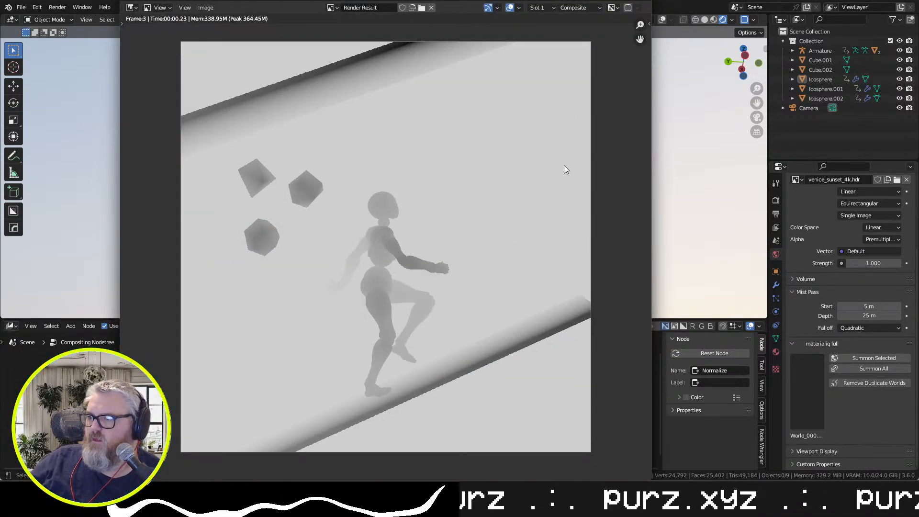
click(643, 1)
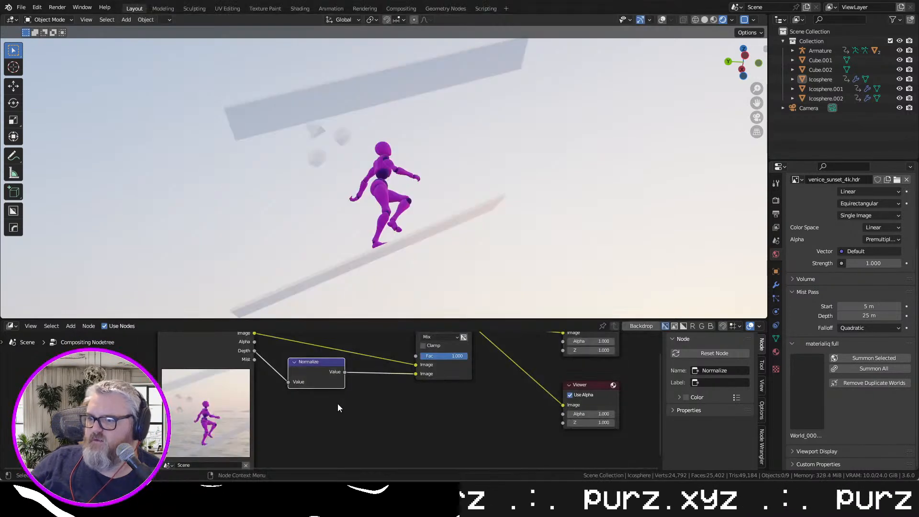
Insert a Color Ramp node between the Normalize node and the Mix node's second image input
key(shift+a)
click(331, 368)
text(color ramp)
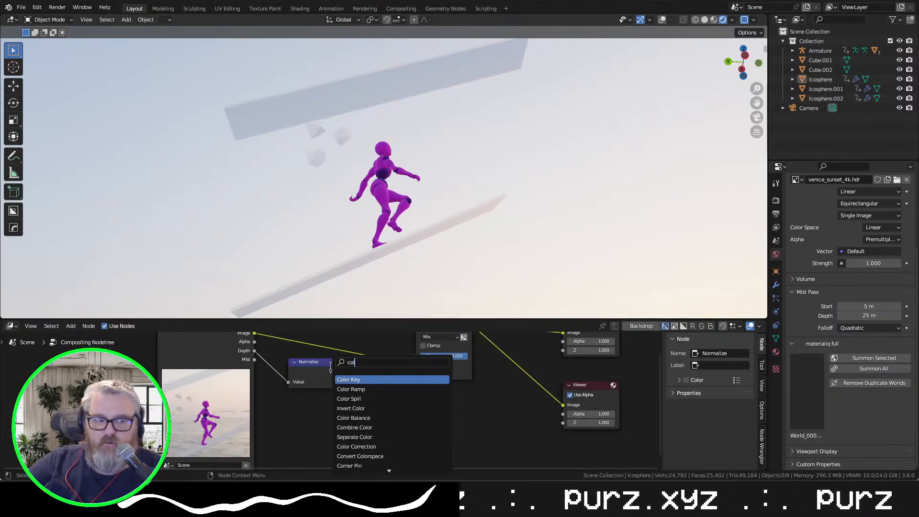
key(Return)
click(357, 387)
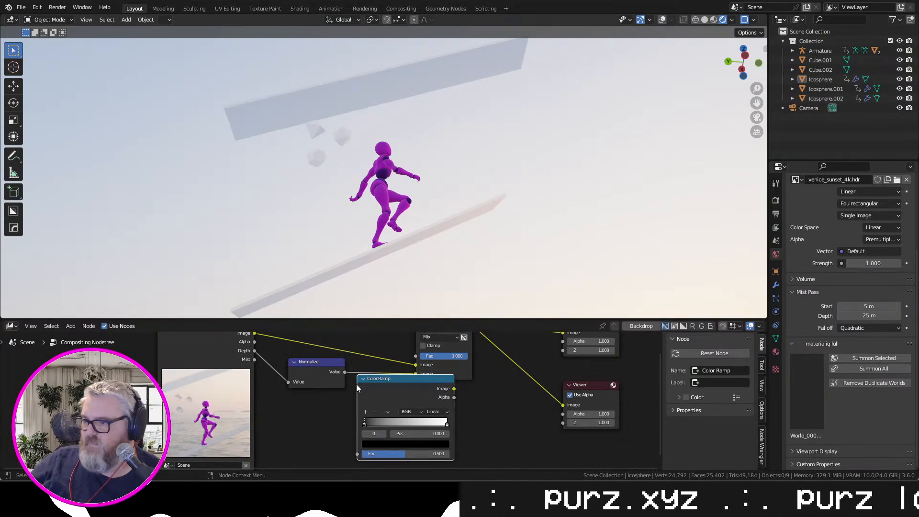
drag(375, 387, 396, 379)
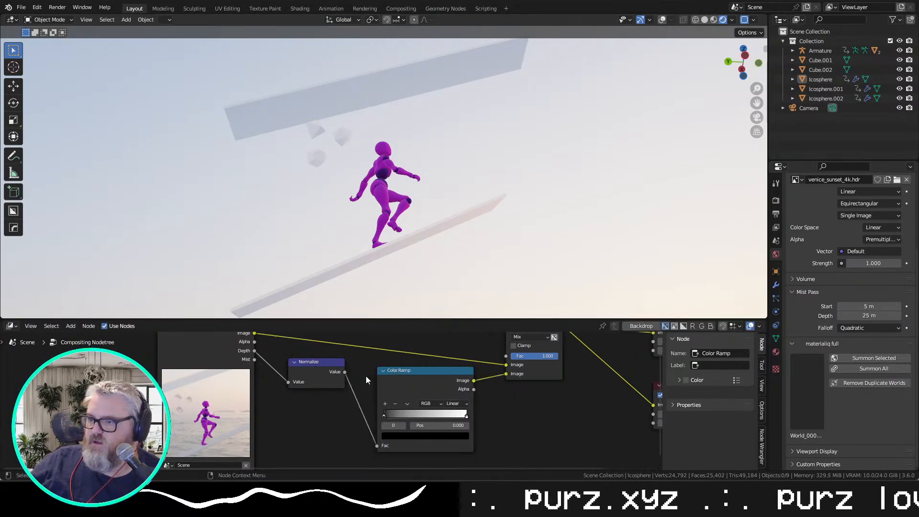
Try the Color Ramp's black stop at position 0.123 and about 0.19, rendering the frame at each setting
drag(384, 414, 395, 416)
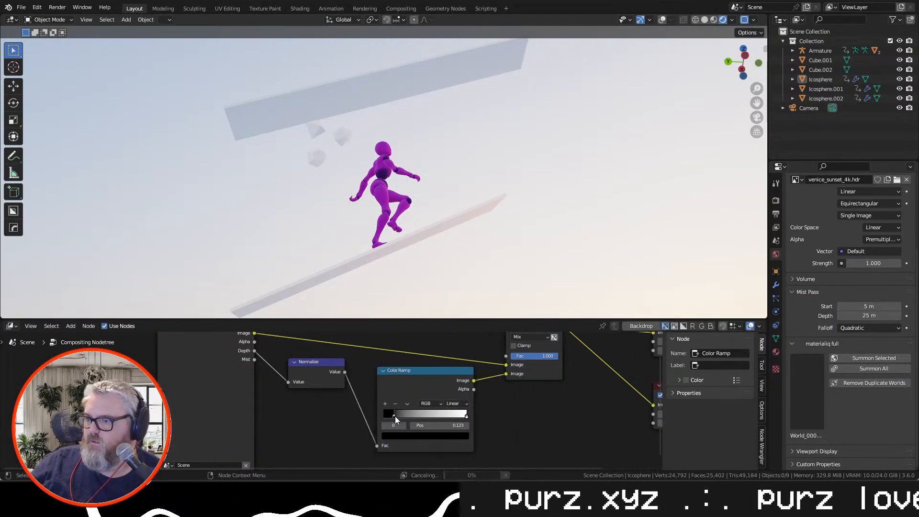
key(F12)
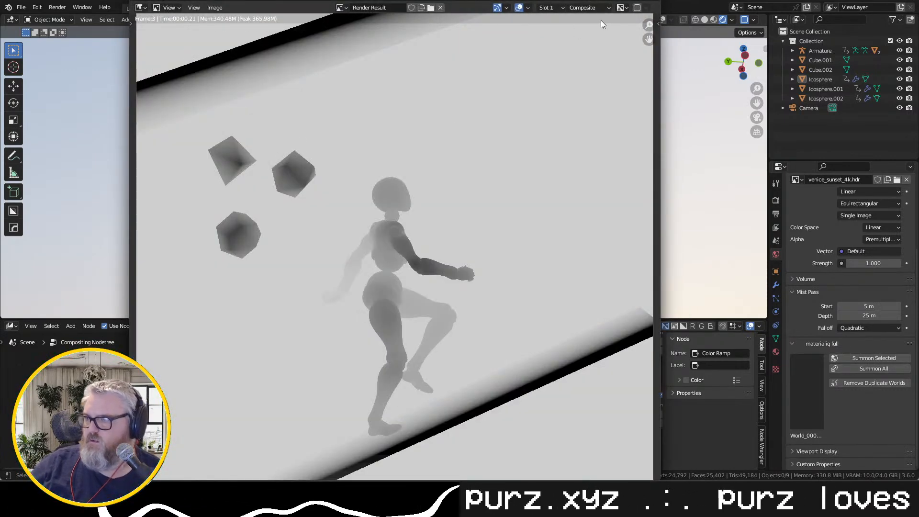
click(650, 2)
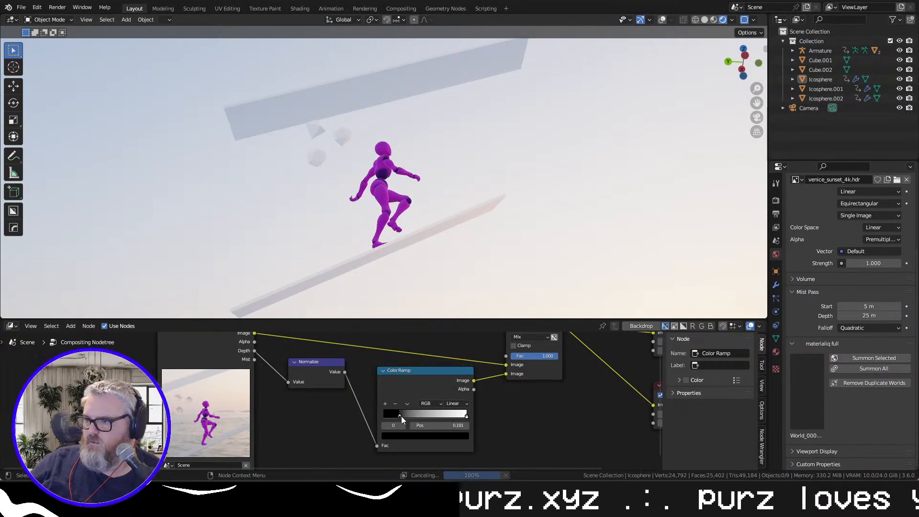
key(F12)
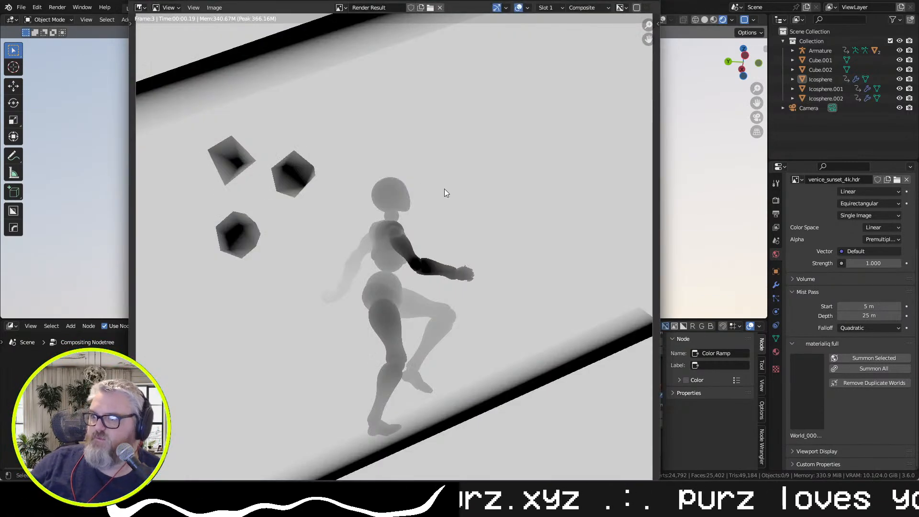
Flip the Color Ramp so near is white and far is black, pull the far black stop slightly inward, and render the frame
click(649, 3)
mouse_move(466, 417)
mouse_down()
mouse_move(383, 418)
mouse_move(465, 419)
mouse_move(452, 420)
mouse_up()
key(F12)
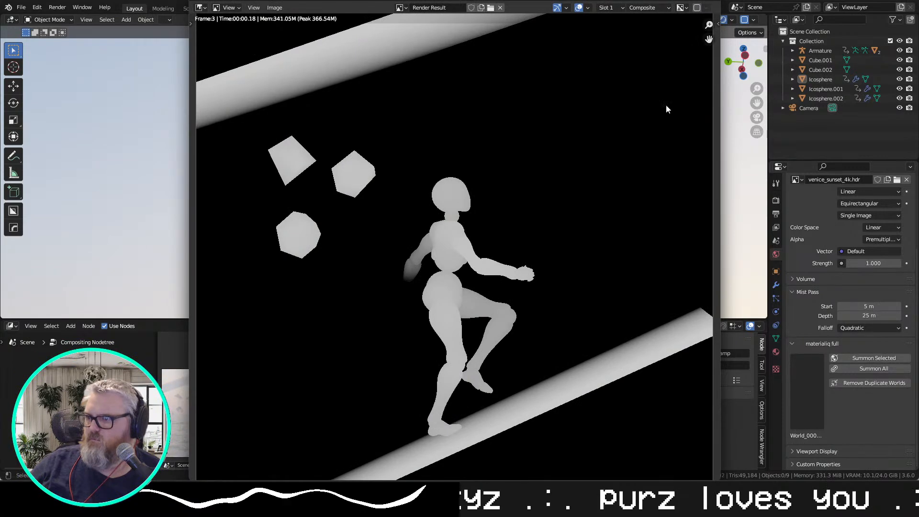
Test the Color Ramp's black stop close to the white end with a render, return it to the far end, and render again
key(Escape)
drag(455, 418, 392, 420)
key(F12)
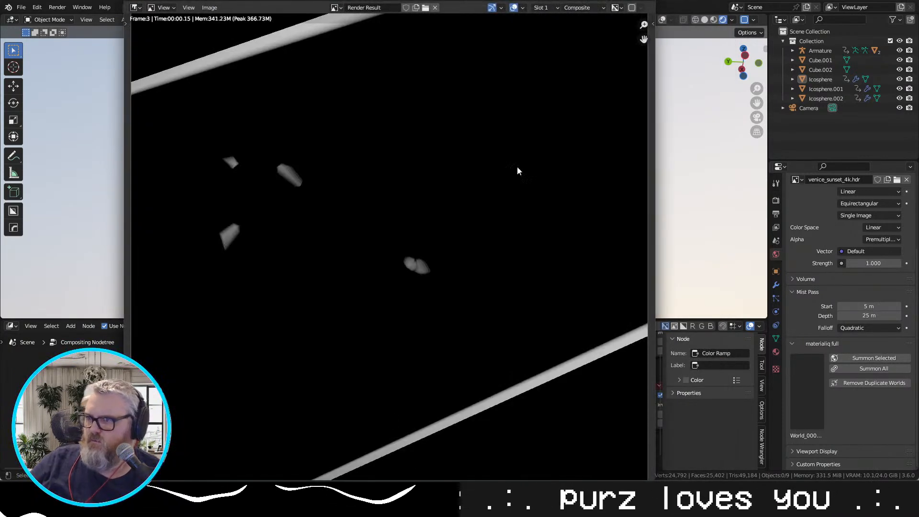
click(651, 3)
drag(402, 418, 555, 432)
key(F12)
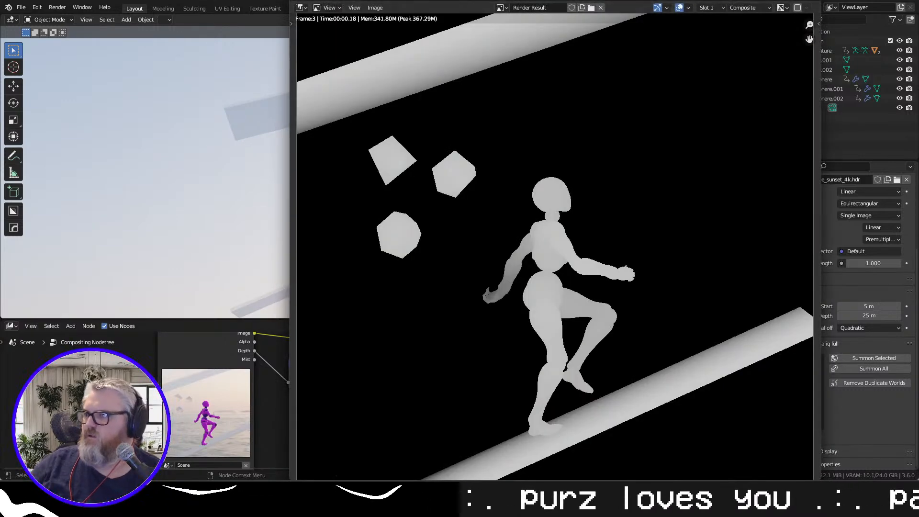
Try the Color Ramp's white stop at 0.227 and pull its black stop in to 0.755 and beyond, rendering between changes
click(799, 6)
drag(406, 412, 423, 415)
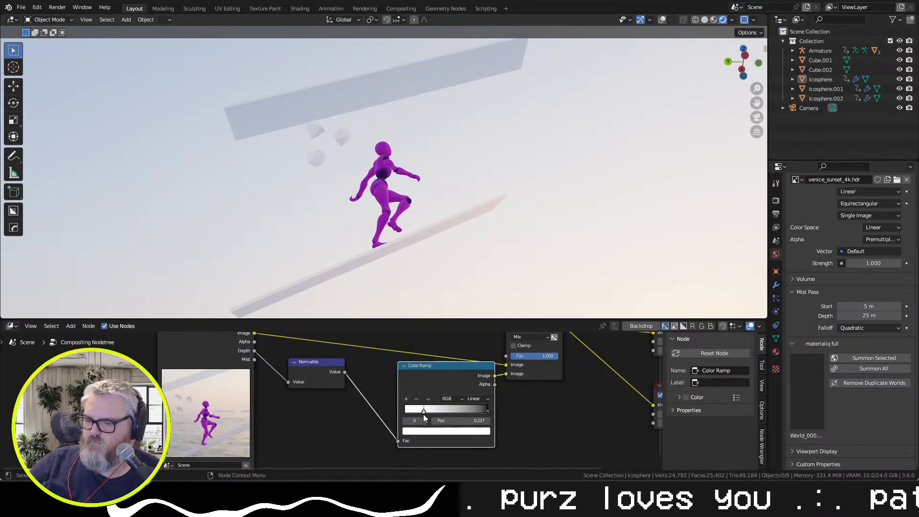
key(F12)
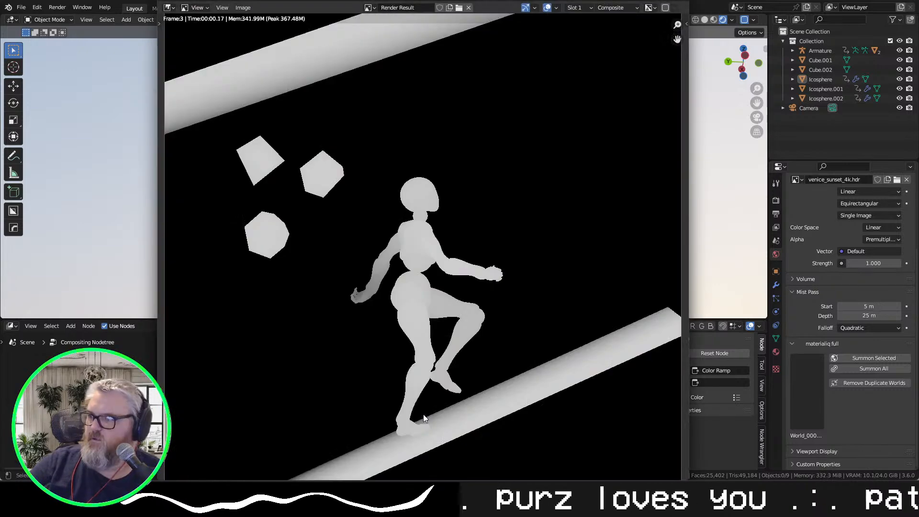
click(667, 4)
click(485, 413)
key(F12)
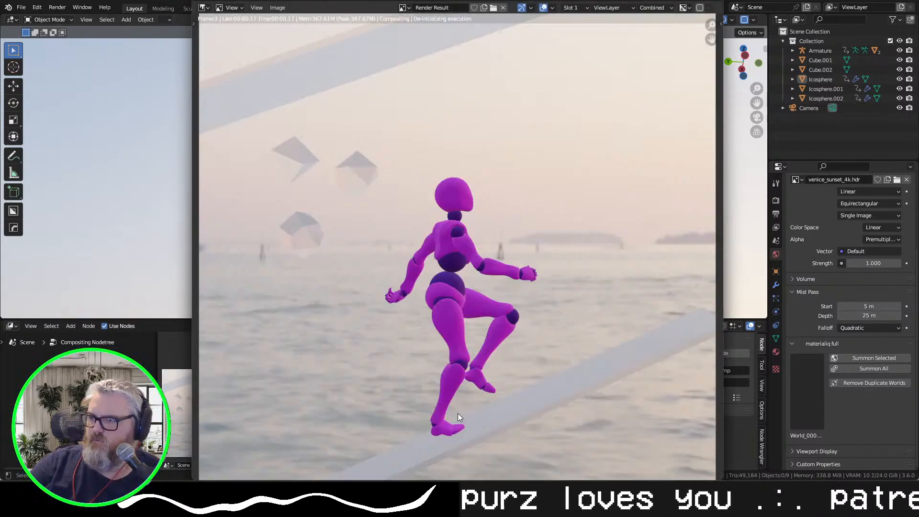
click(717, 3)
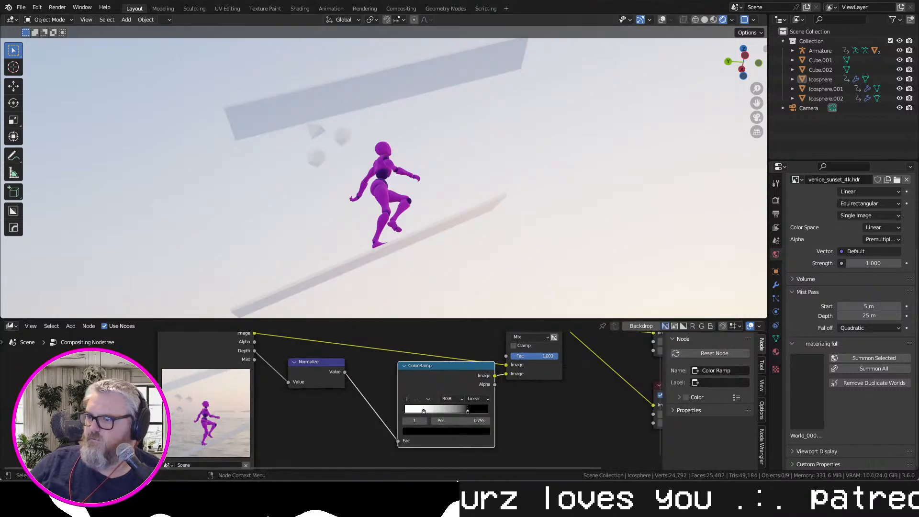
key(F12)
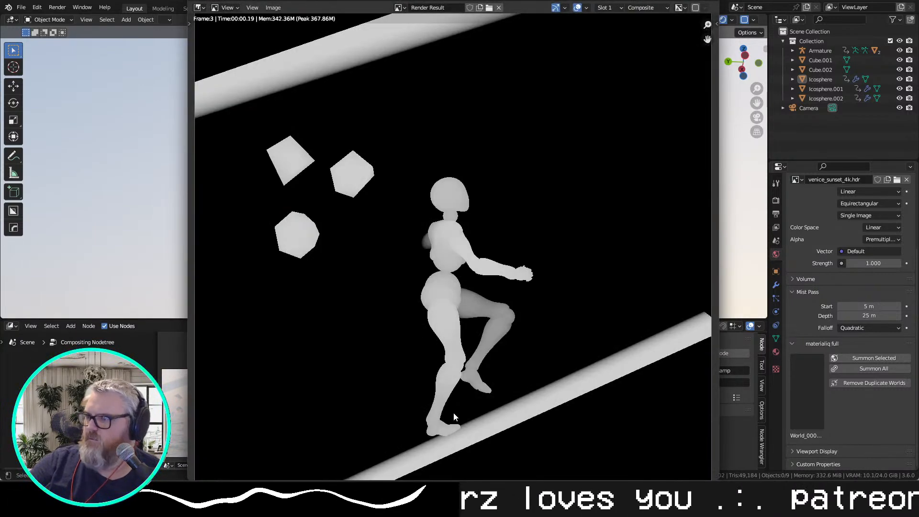
Ease the Color Ramp's black stop back outward, set its white stop to 0.105, and render the frame
key(Escape)
drag(456, 415, 470, 411)
drag(471, 411, 481, 408)
click(436, 408)
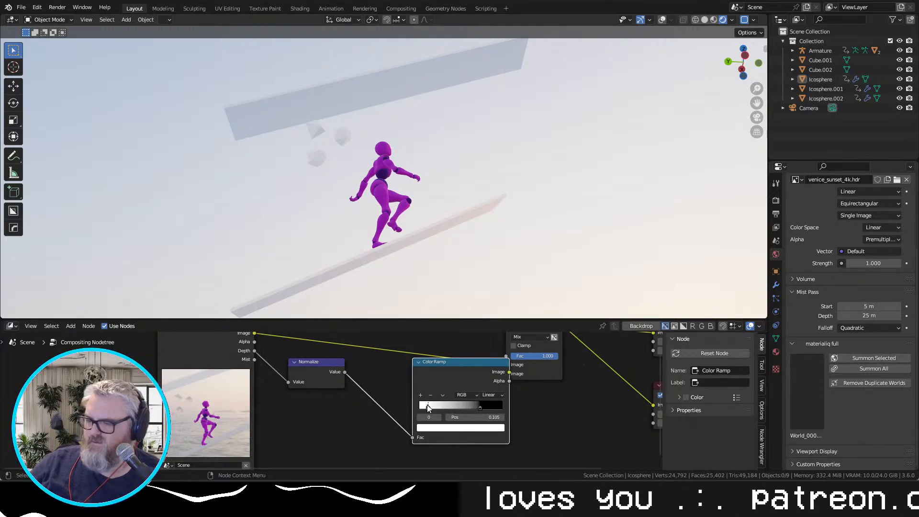
key(F12)
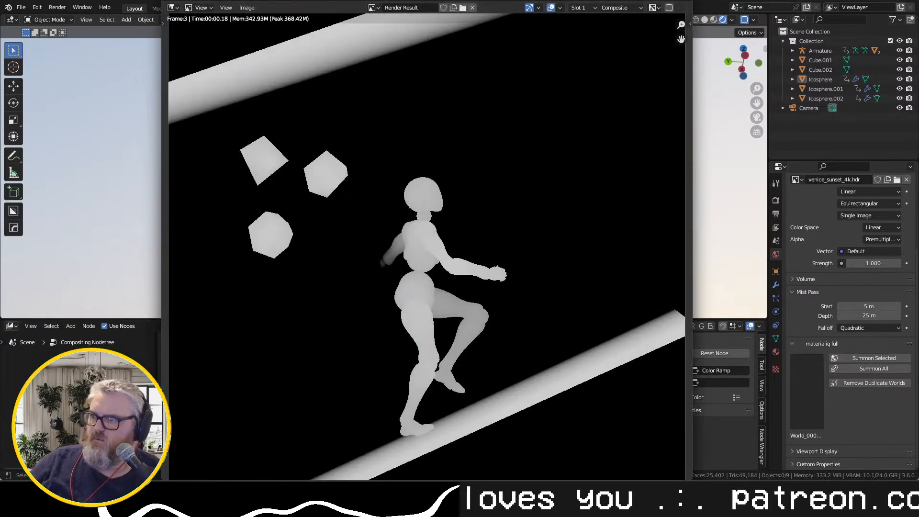
Shift the Color Ramp's white stop slightly inward, return the black stop to position 1.000, and render the frame
key(Escape)
drag(426, 407, 523, 414)
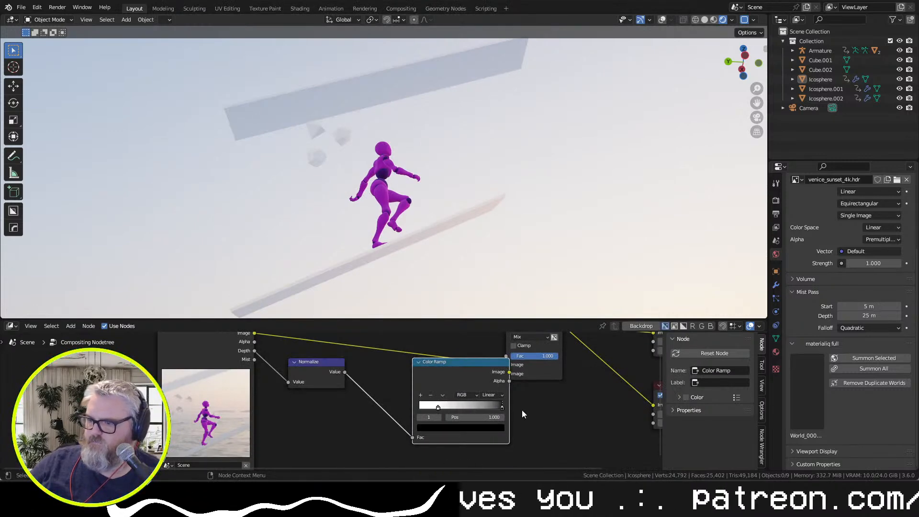
key(F12)
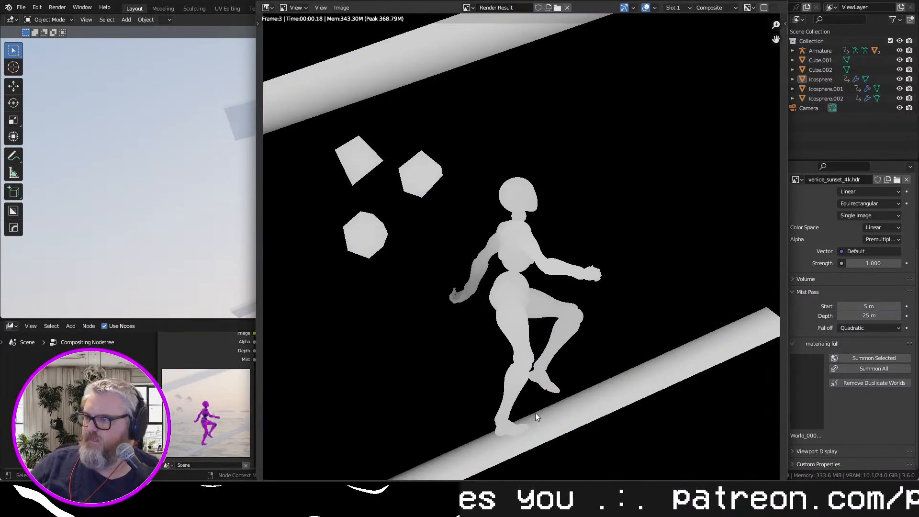
Test the Color Ramp's white stop at 0.709, return it to position 0.000, and render the frame
key(Escape)
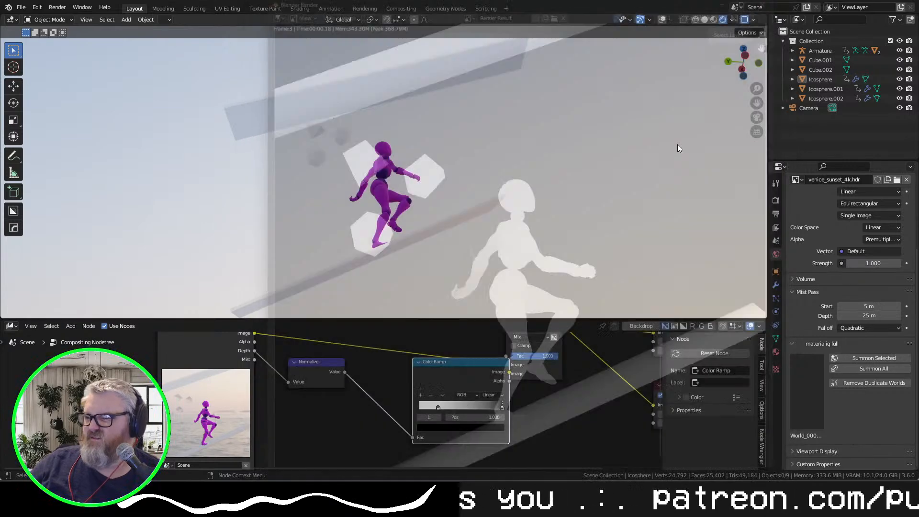
drag(437, 410, 479, 410)
key(F12)
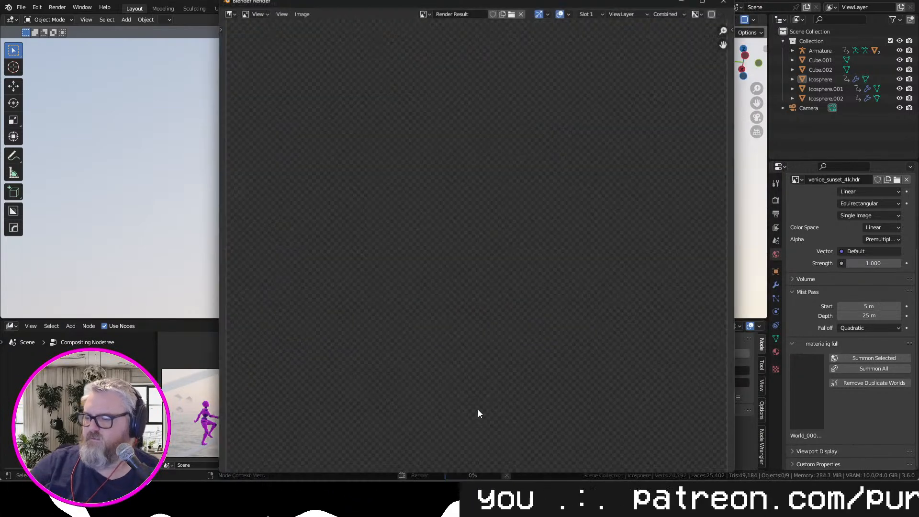
key(Escape)
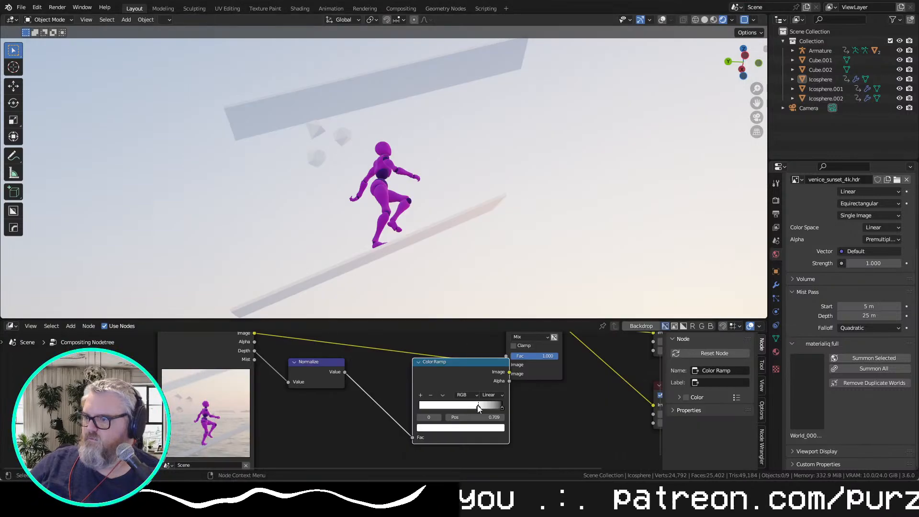
key(F12)
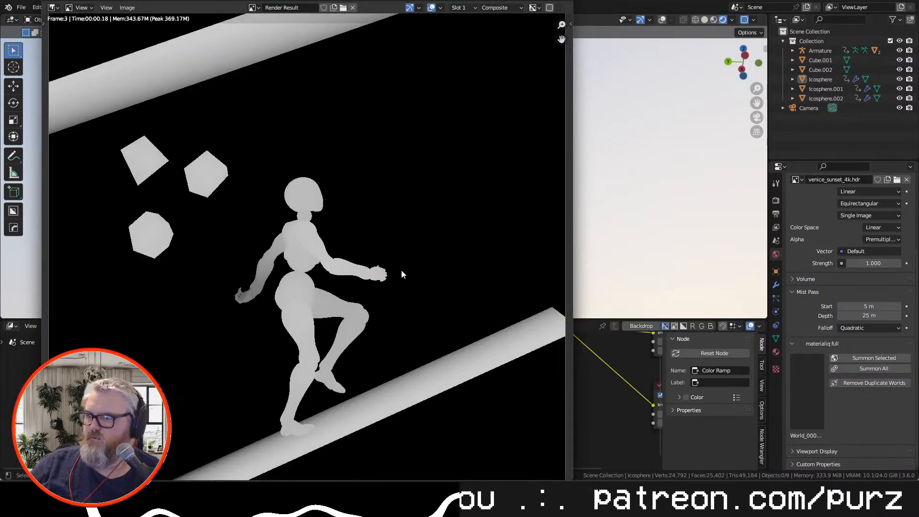
click(566, 1)
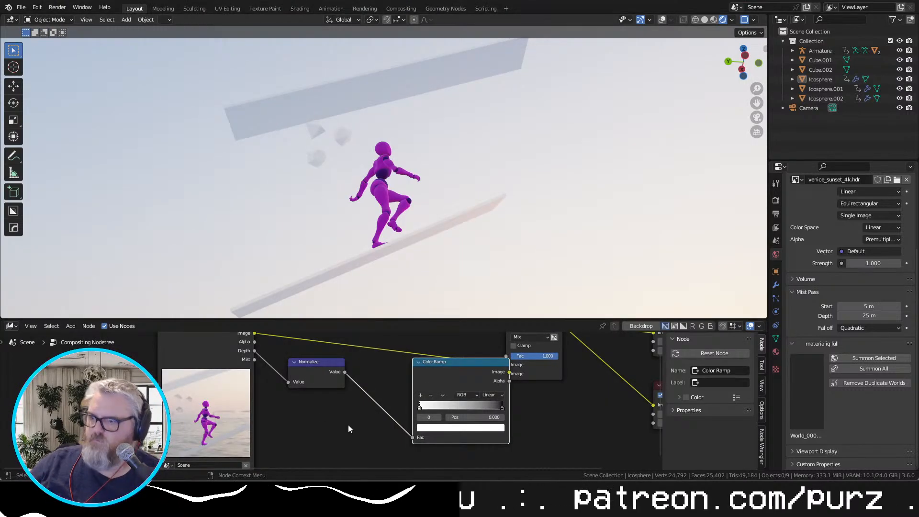
Insert a Math node set to Add between the Normalize and Color Ramp nodes, and render the frame
drag(349, 423, 378, 430)
click(345, 427)
key(shift+a)
click(313, 368)
text(math)
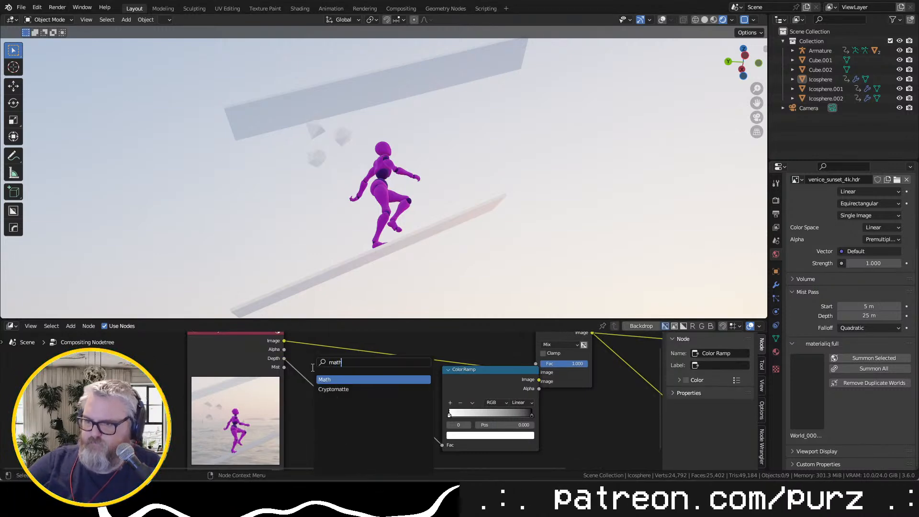
key(Return)
click(341, 402)
key(F12)
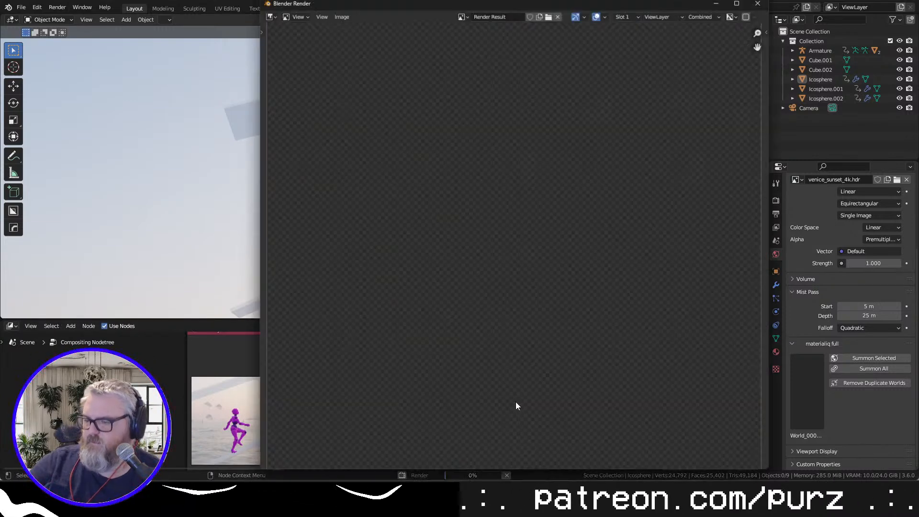
click(761, 1)
Try values of 0.150 and 0.000 in the Add node's second input, rendering the frame after each
drag(435, 453, 419, 453)
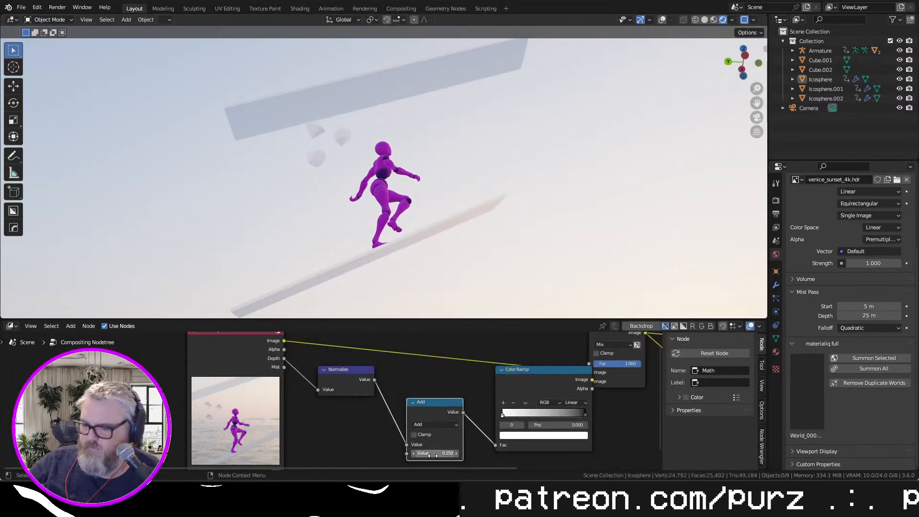
key(F12)
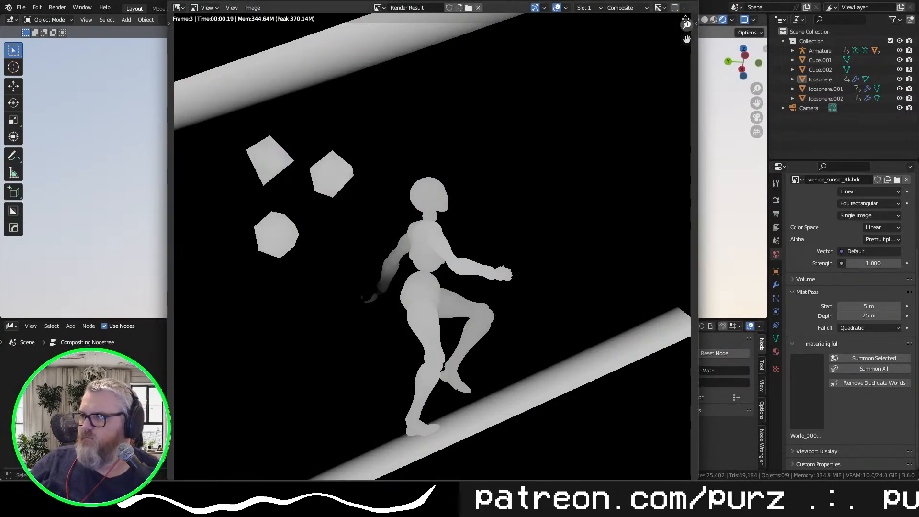
key(Escape)
drag(437, 453, 424, 453)
key(F12)
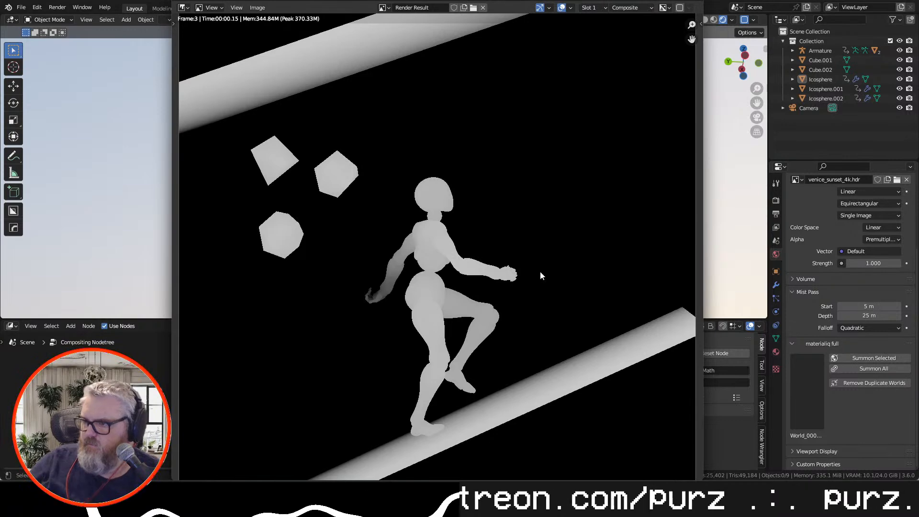
Play the animation to frame 28 and render it, then set the Add node's second value to 0.110 and render again
key(Escape)
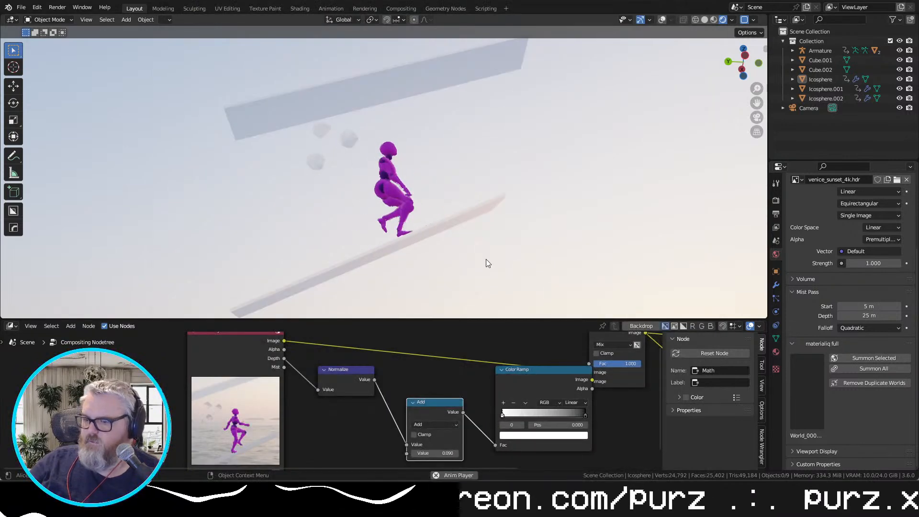
key(F12)
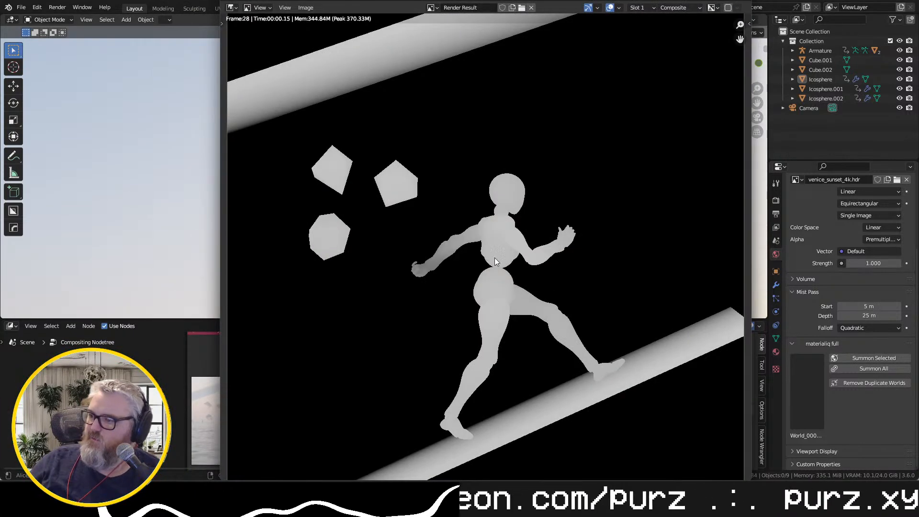
key(Escape)
drag(440, 452, 449, 452)
key(F12)
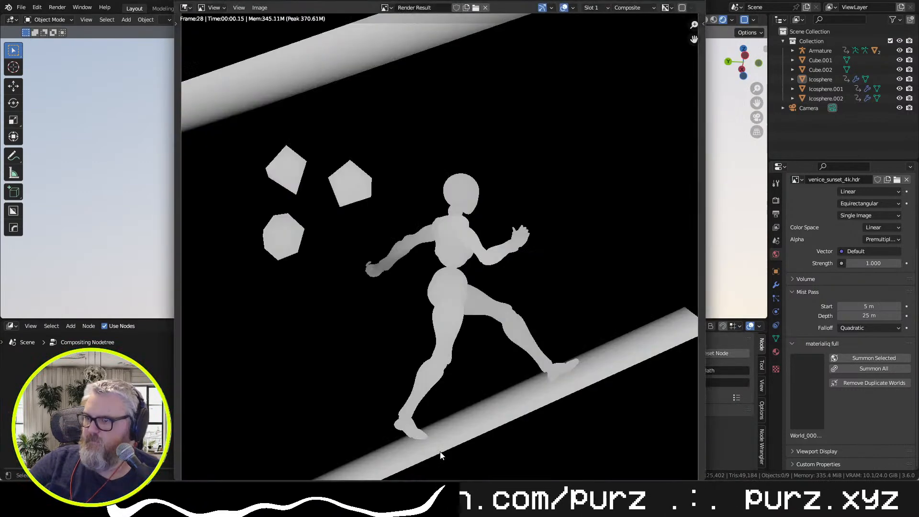
key(Escape)
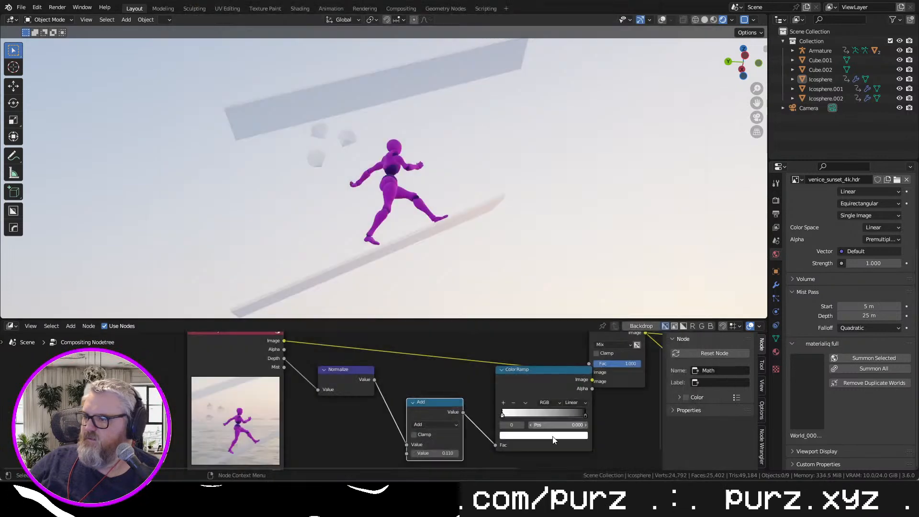
Try the Color Ramp's black stop at position 0.814 with a test render of frame 28
drag(584, 418, 533, 415)
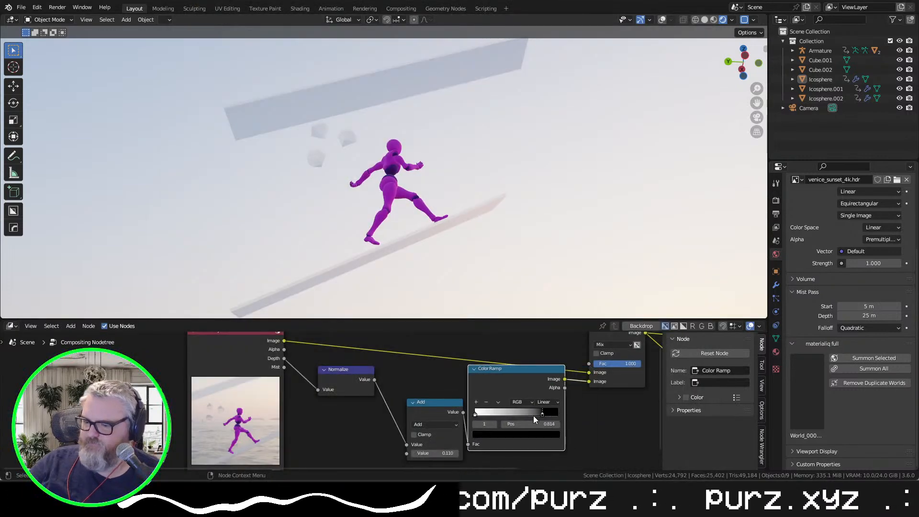
key(F12)
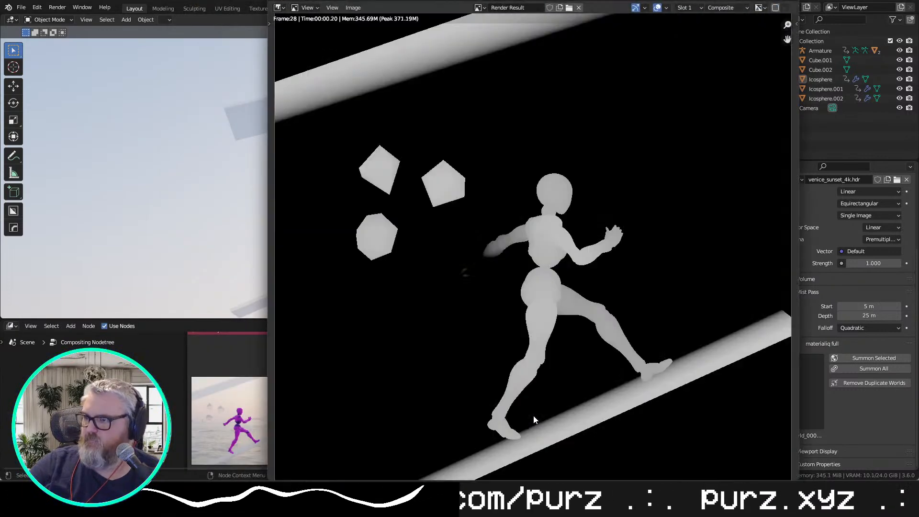
click(783, 1)
Return the Color Ramp's black stop to the far end, nudge the white stop inward, and render frame 28
drag(534, 418, 564, 417)
drag(480, 418, 488, 418)
drag(484, 417, 494, 418)
key(F12)
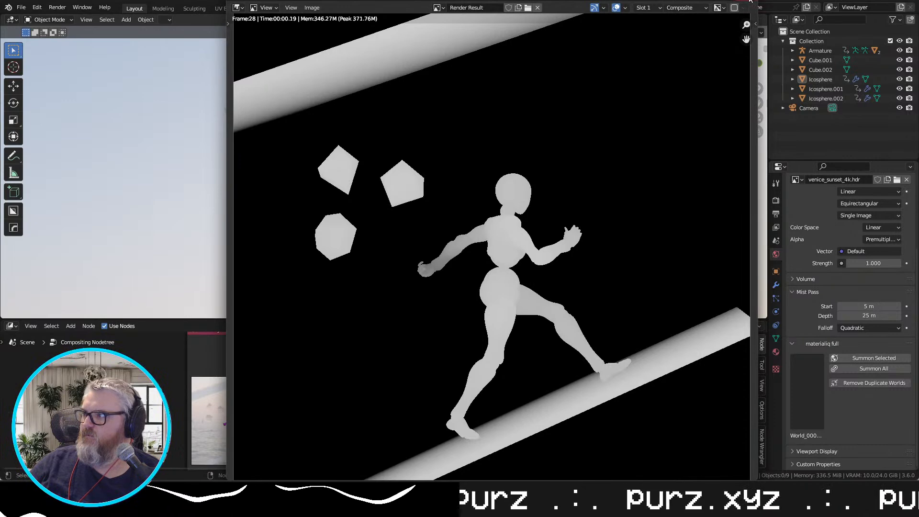
Push the Color Ramp's white stop to position 0.559 and render frame 28
key(Escape)
drag(487, 445, 511, 447)
drag(522, 420, 546, 421)
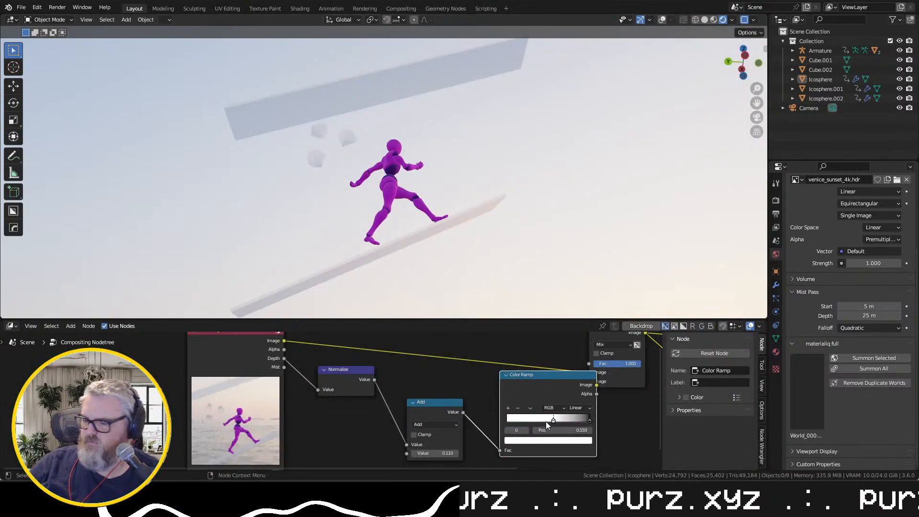
key(F12)
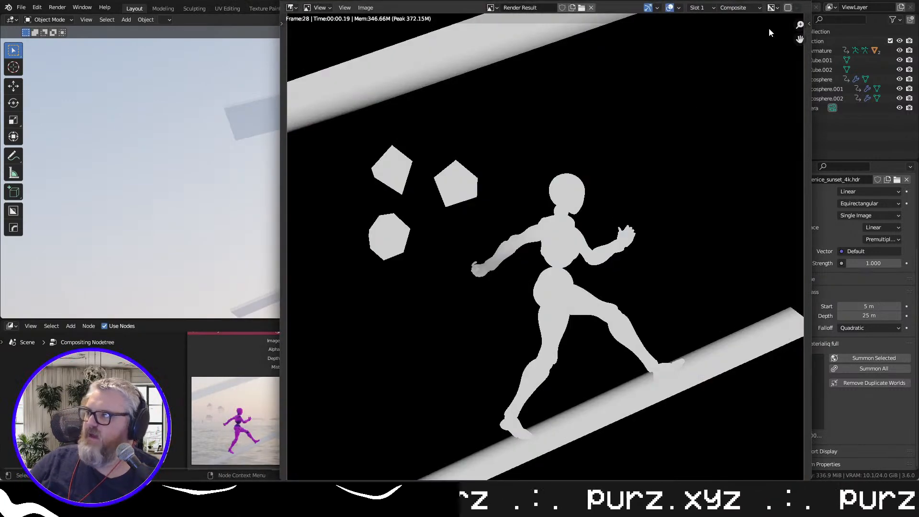
Return the Color Ramp's white stop to position 0.000, set the Add node's second value to 0.650, and render frame 28
key(Escape)
drag(558, 421, 384, 446)
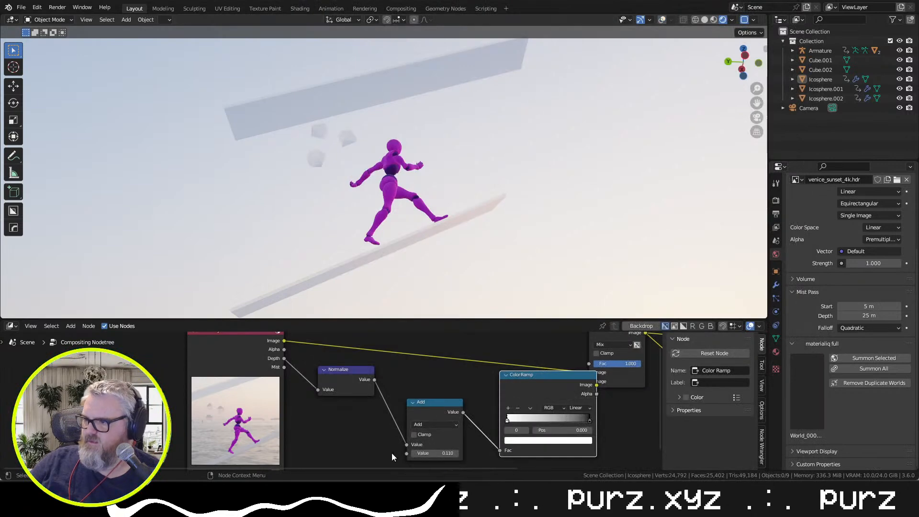
key(F12)
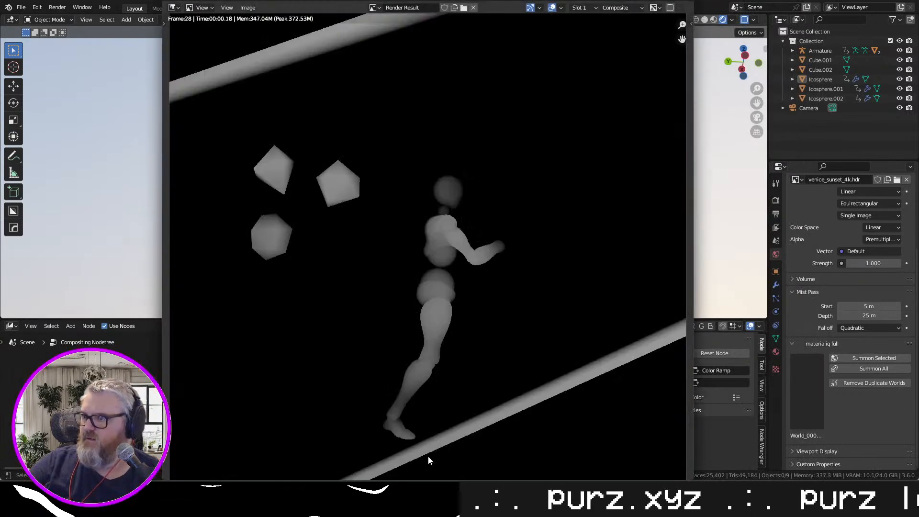
click(676, 1)
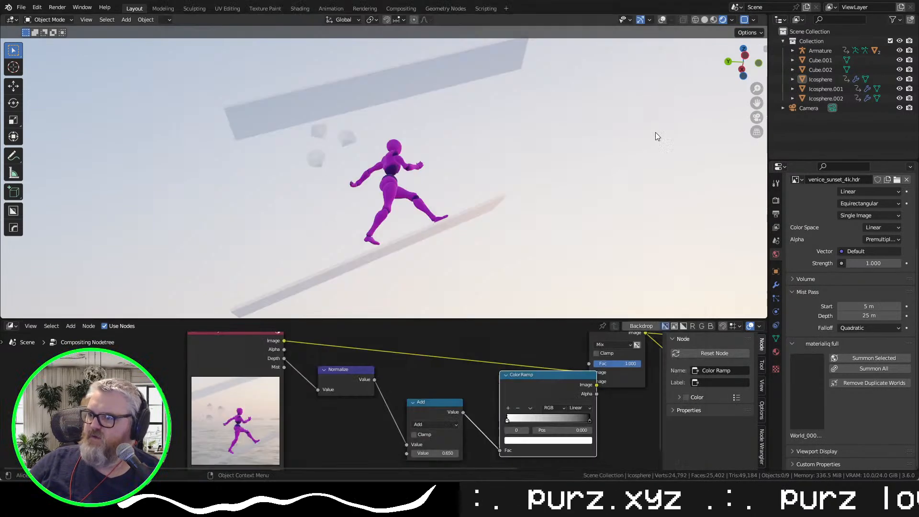
Render frame 28 with a lower Add value, then set the Add node's second value to 0.560 and render again
key(F12)
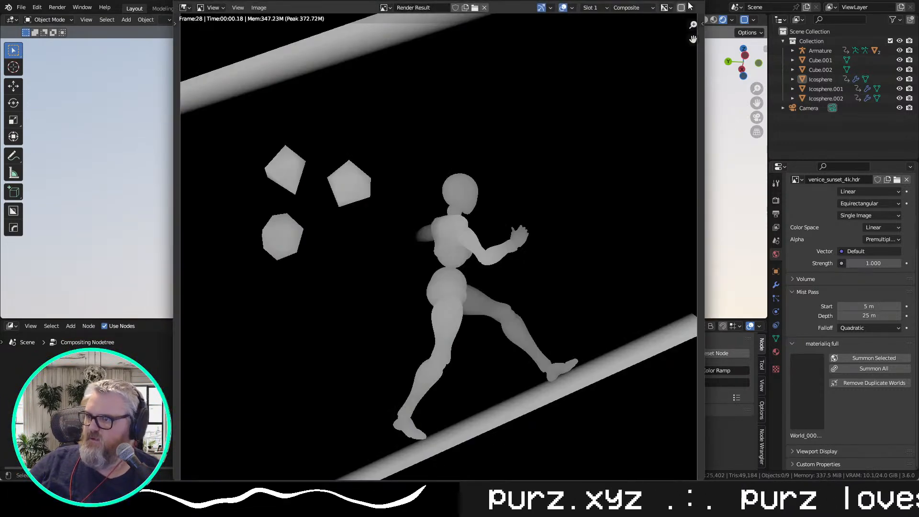
key(Escape)
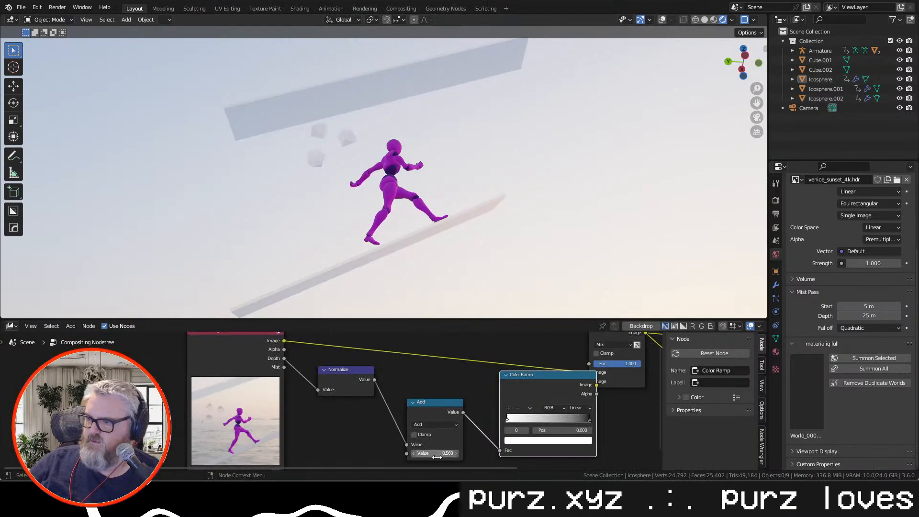
key(F12)
key(F12)
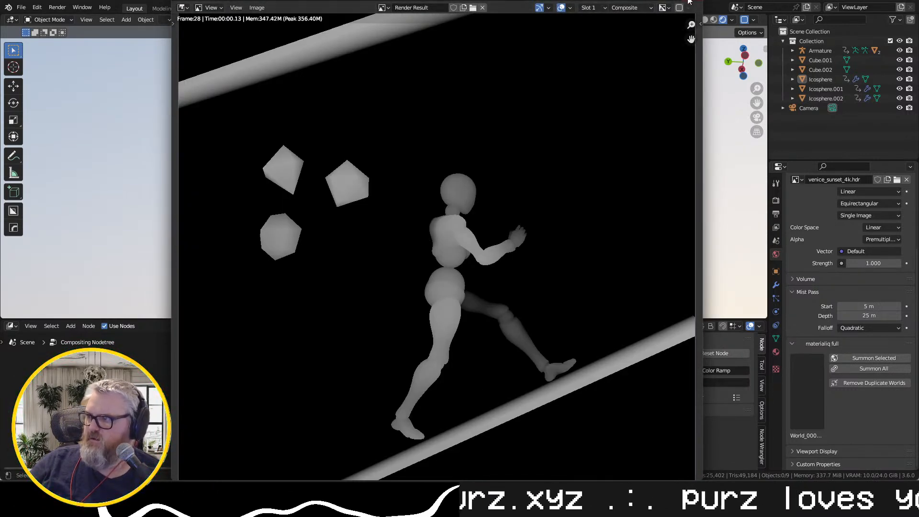
Try the Color Ramp's white stop at position 0.436 with a test render of frame 28
key(Escape)
key(F12)
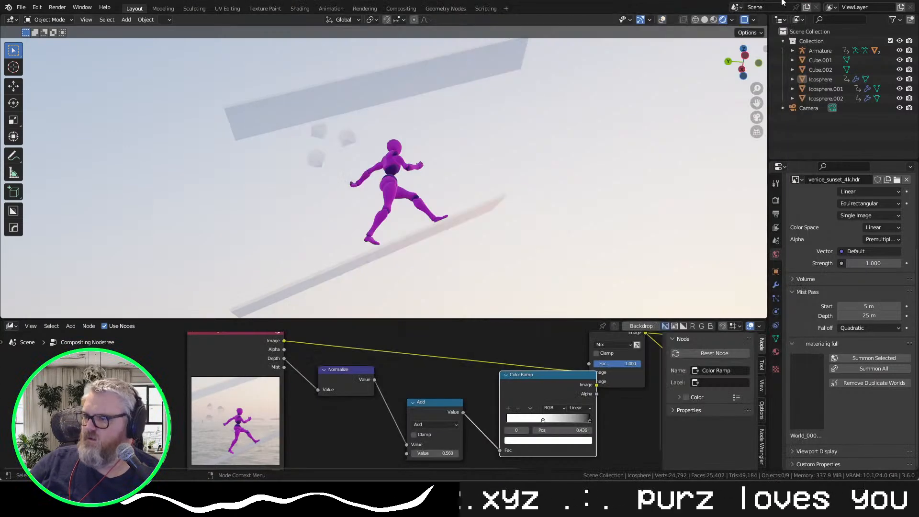
key(Escape)
Set the Add node's second value to 0.050 and render frame 28
drag(433, 454, 409, 453)
key(F12)
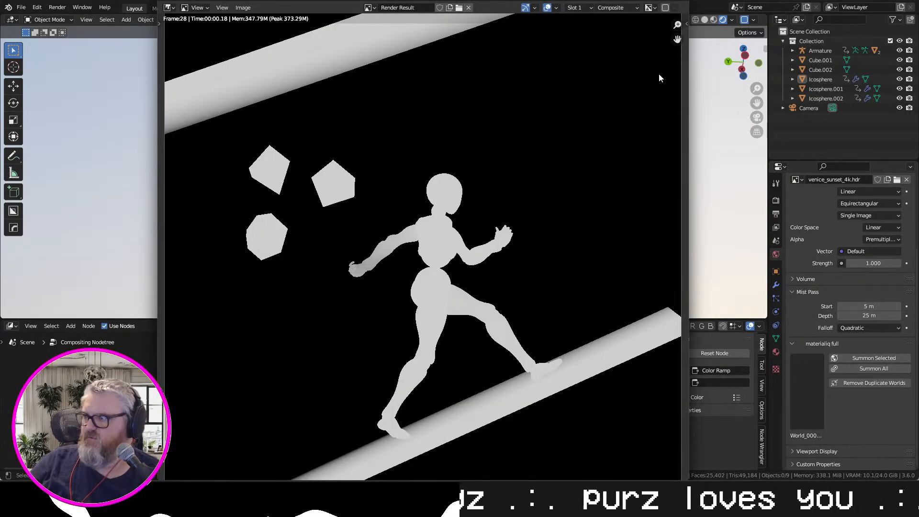
key(Escape)
Display the scene in wireframe, play the animation through the camera view, and render frame 19
key(z)
click(468, 189)
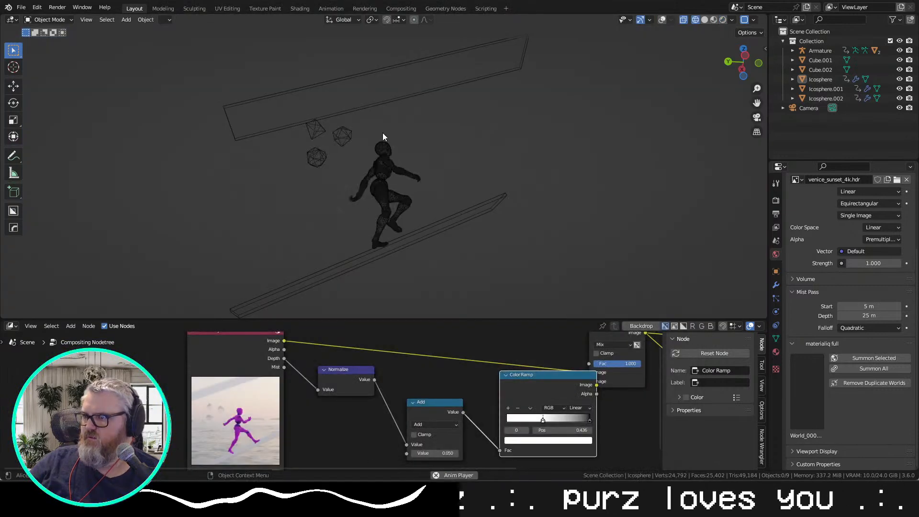
key(F12)
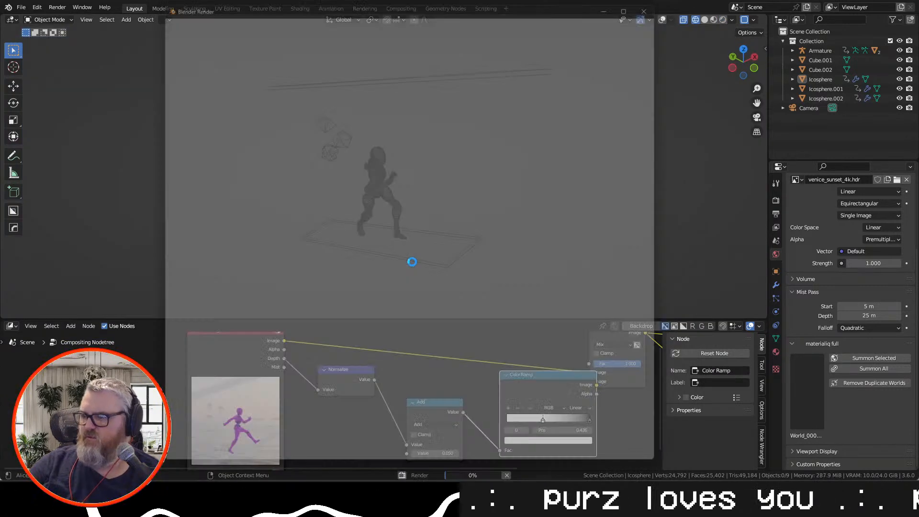
key(Escape)
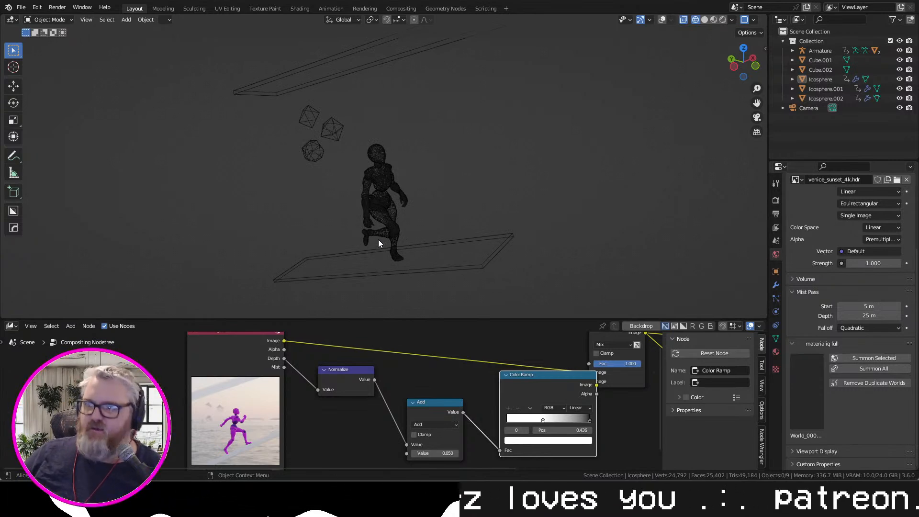
click(756, 118)
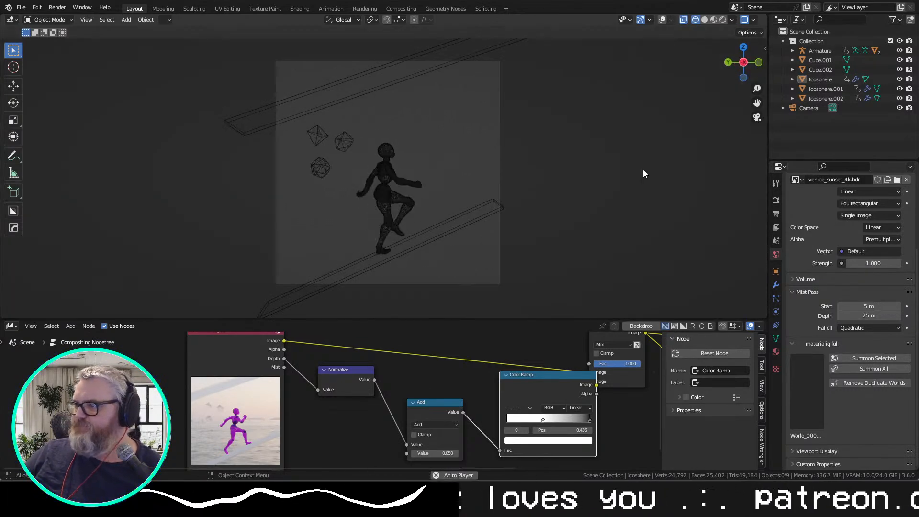
key(F12)
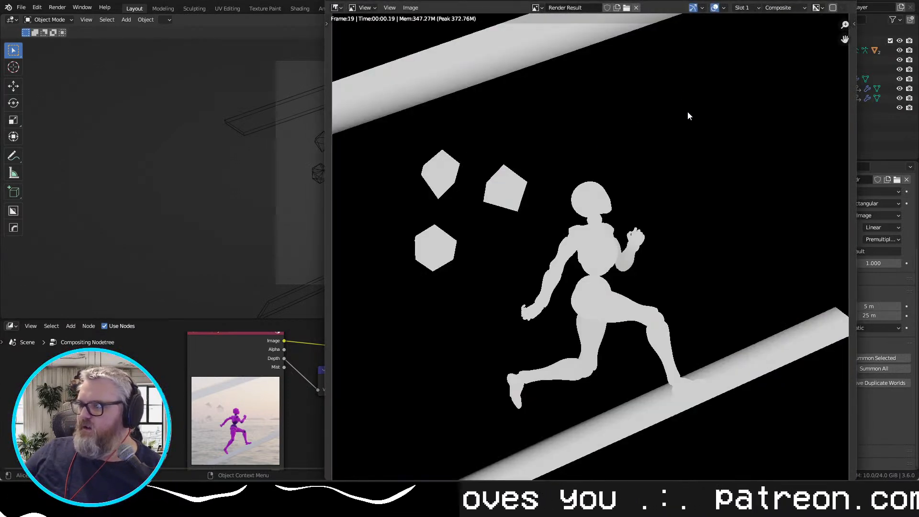
Return the Color Ramp's white stop to position 0.000 and render frame 19
key(Escape)
drag(416, 387, 283, 387)
drag(407, 421, 300, 413)
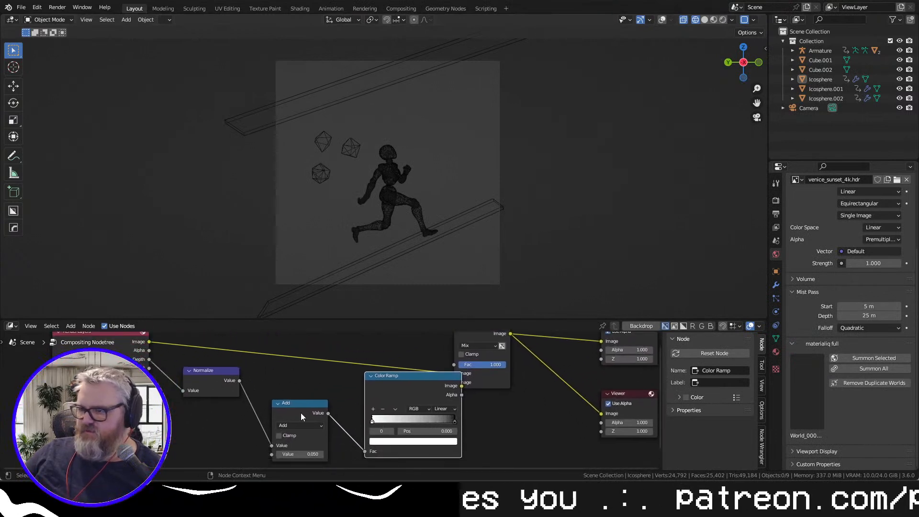
key(F12)
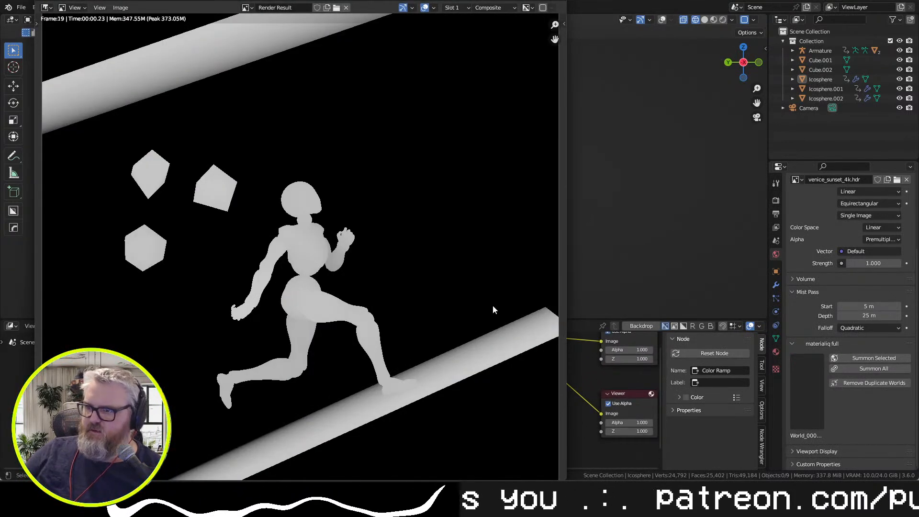
Try the Color Ramp's white stop close to the black stop with a test render of frame 19, then revert it
key(Escape)
drag(380, 422, 443, 426)
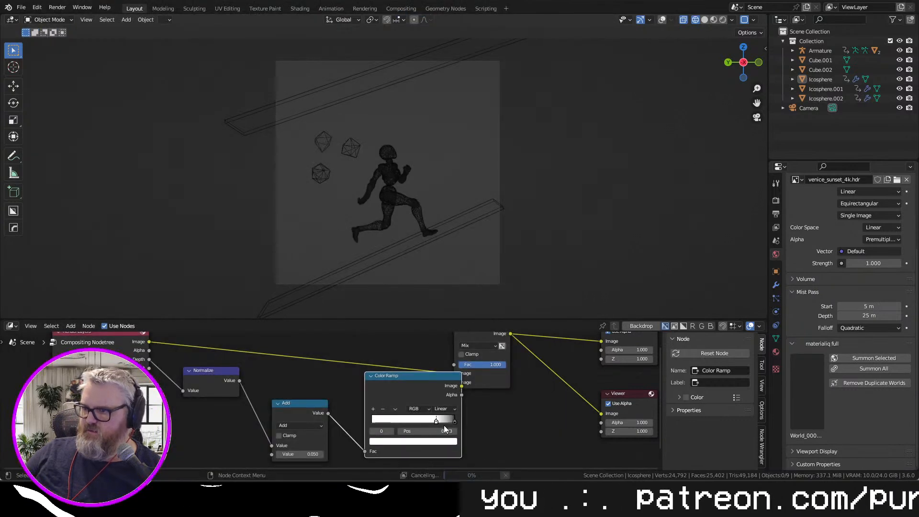
key(F12)
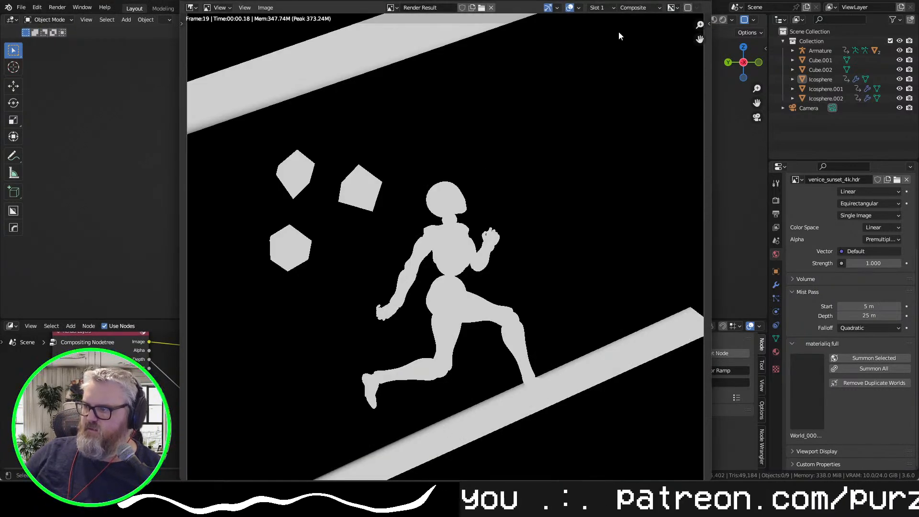
key(Escape)
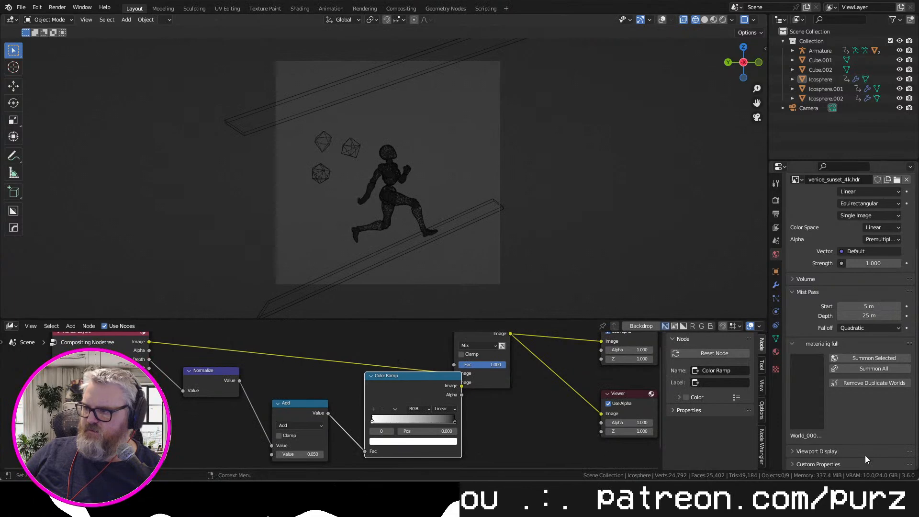
Set the scene's color management view transform to Standard and render frame 19
click(776, 272)
click(777, 214)
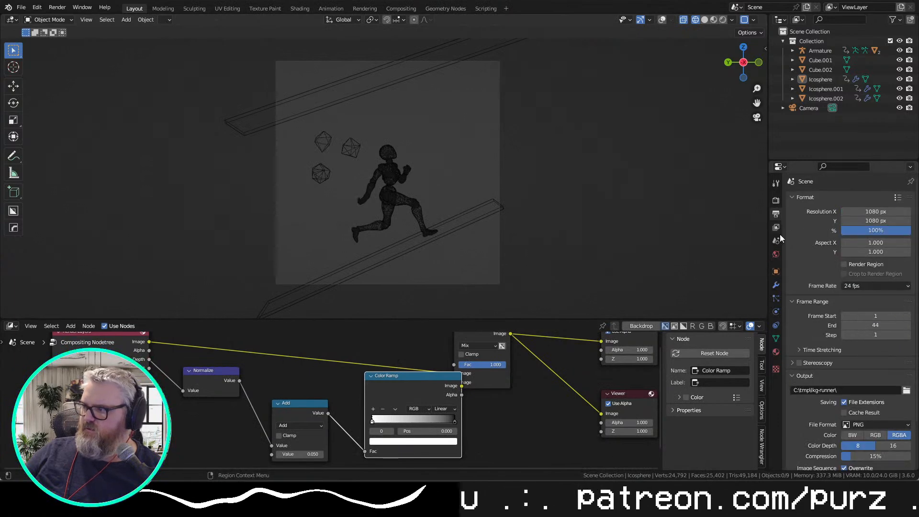
scroll(821, 364, down, 4)
click(808, 438)
scroll(832, 460, down, 5)
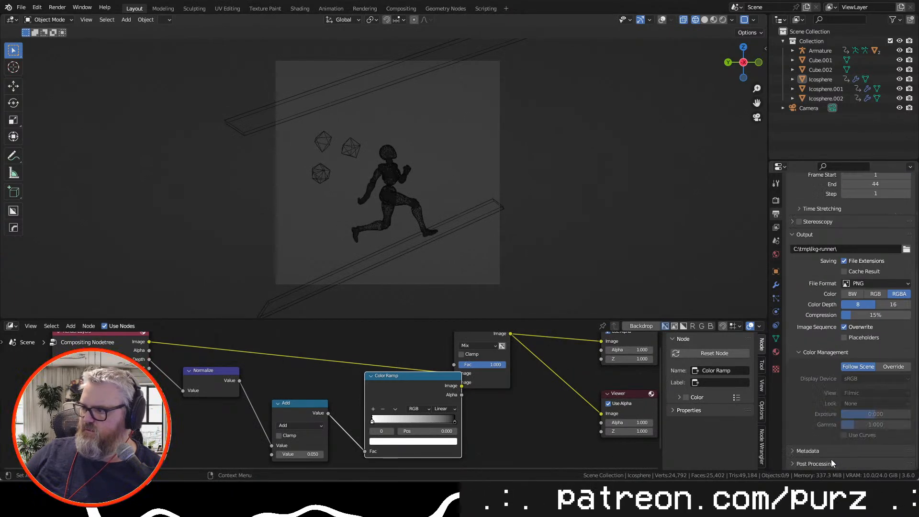
click(777, 200)
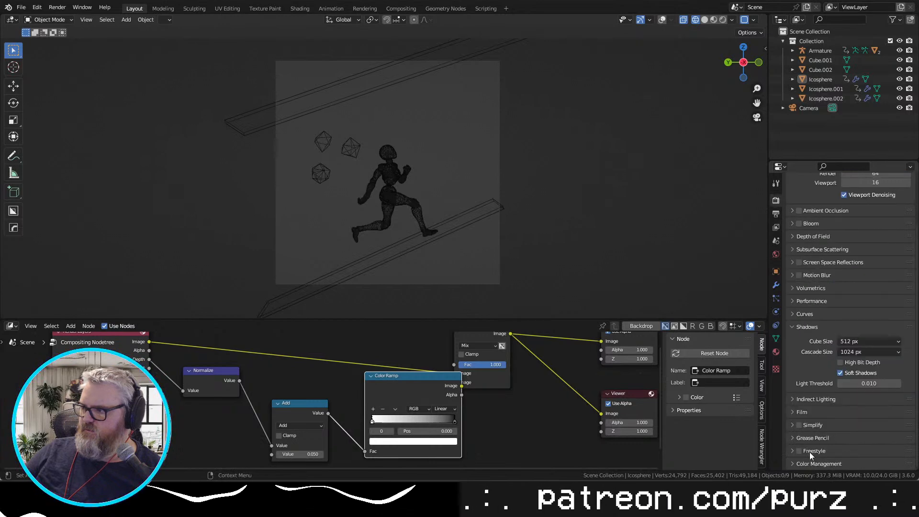
click(817, 463)
scroll(833, 431, down, 4)
click(865, 391)
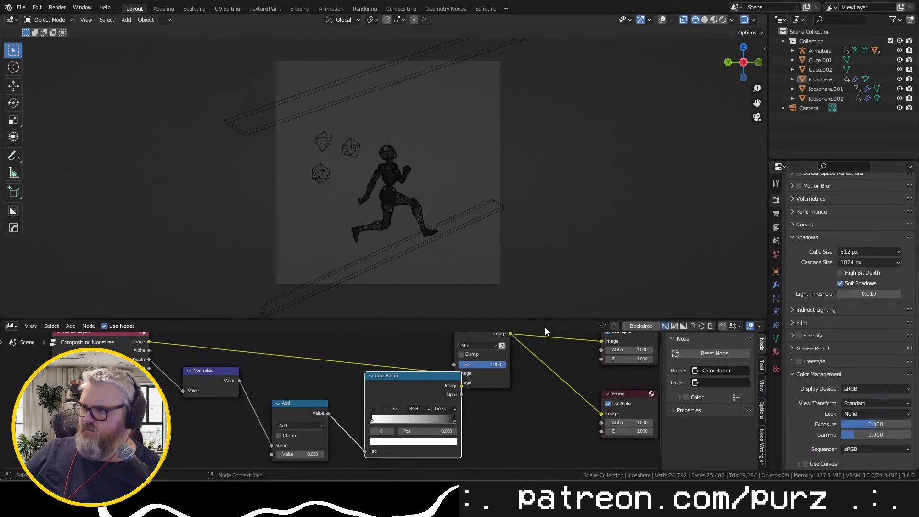
key(F12)
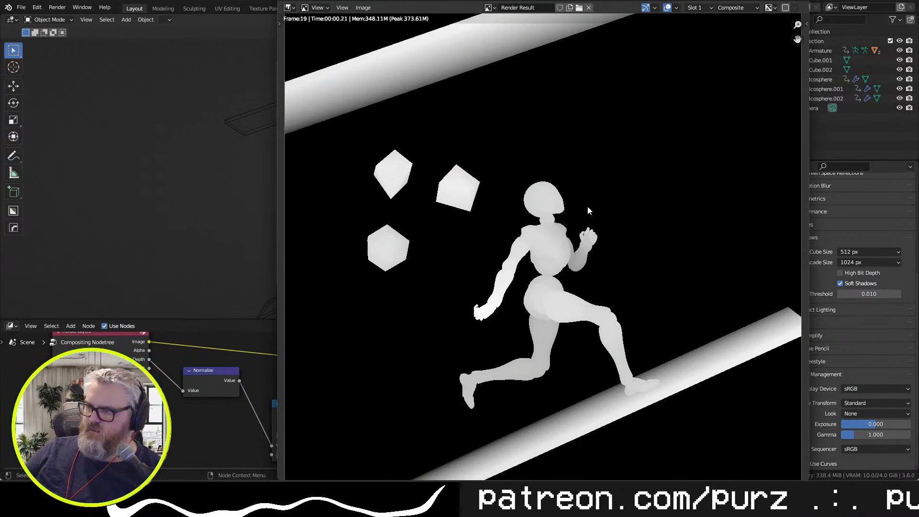
click(806, 1)
Play the animation to frame 2, show the viewport in Material Preview shading, and inspect a fitted render of the frame
key(space)
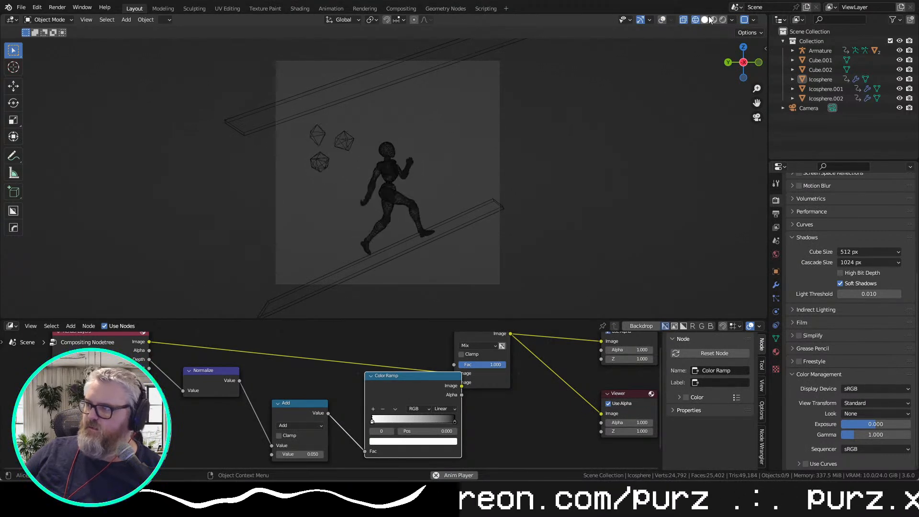
key(shift+z)
key(F12)
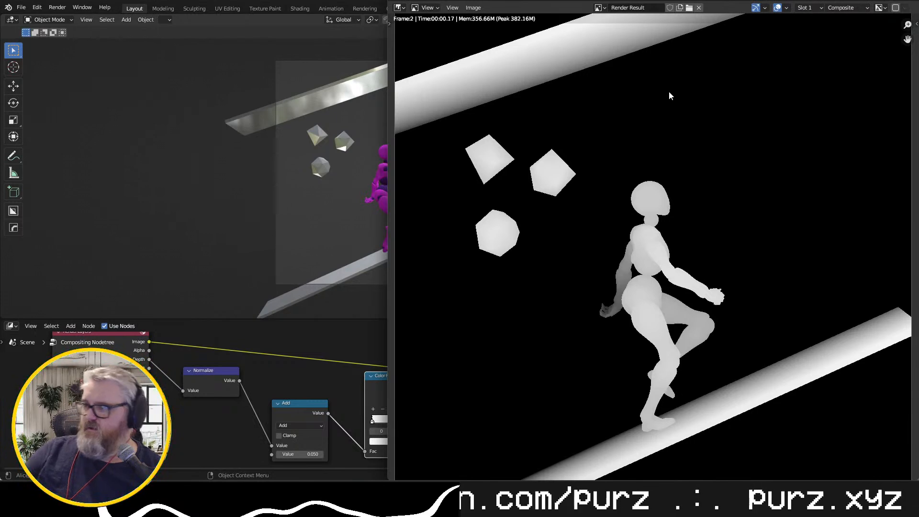
key(Home)
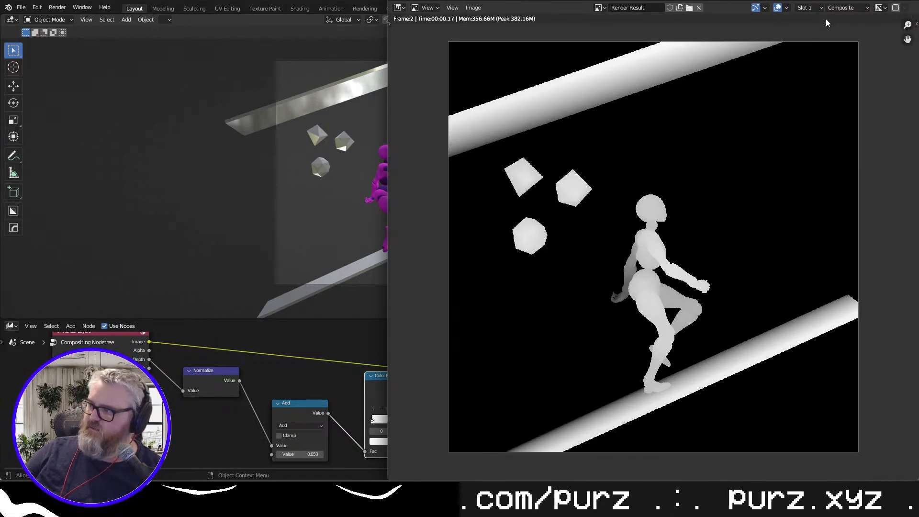
click(908, 2)
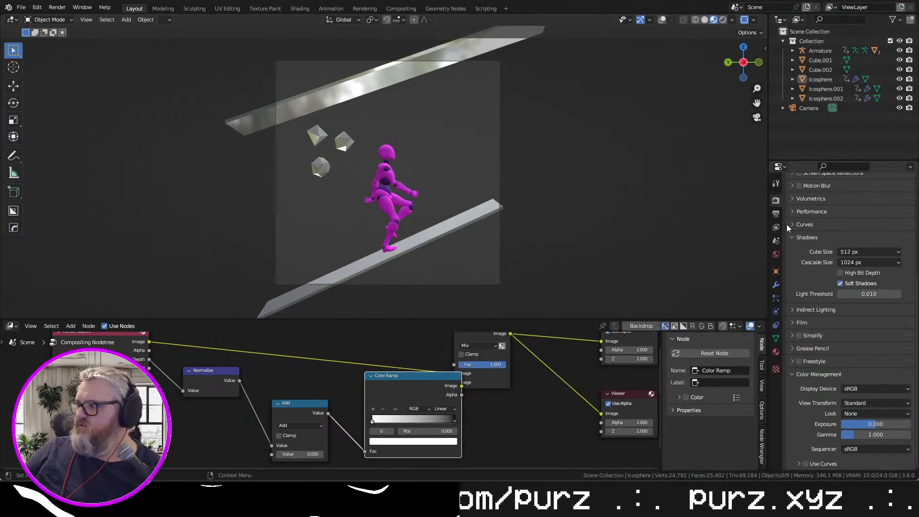
Set the output path to C:\tmp\depth-lkg-runner\ and render the full 44-frame animation
click(777, 213)
click(777, 201)
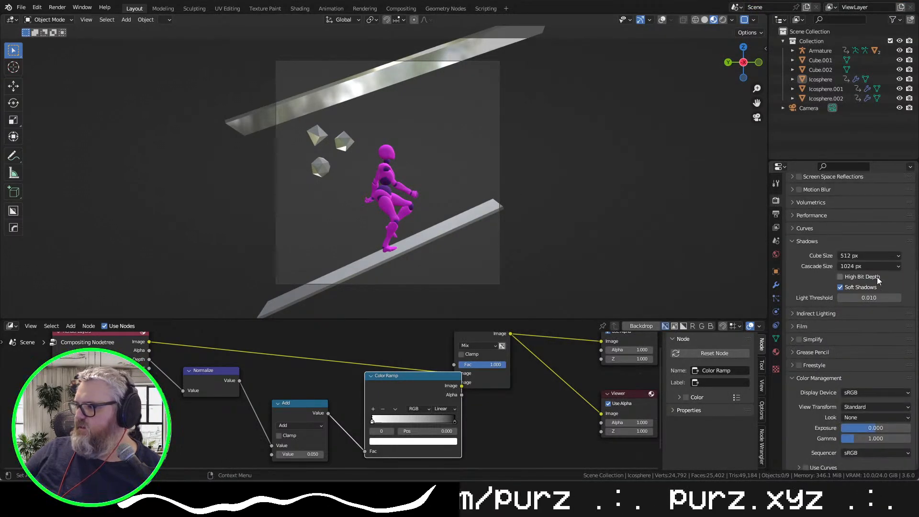
scroll(854, 367, up, 6)
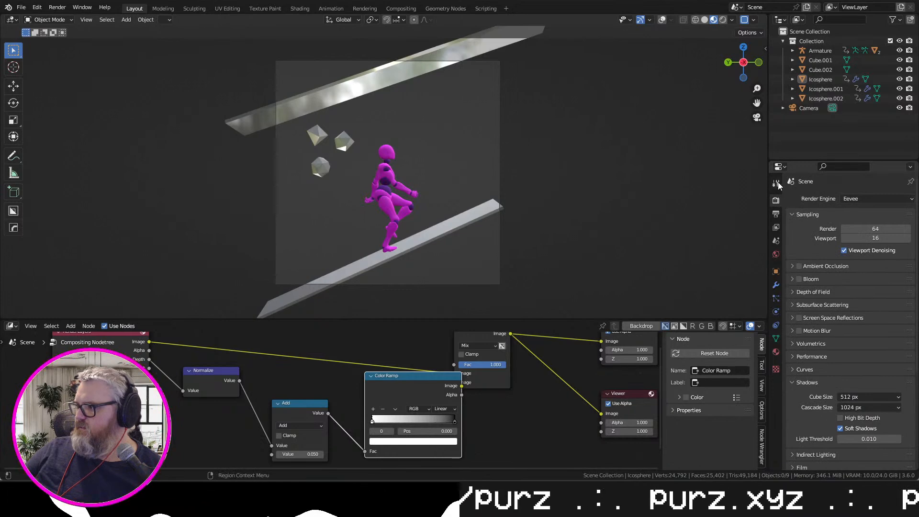
click(776, 214)
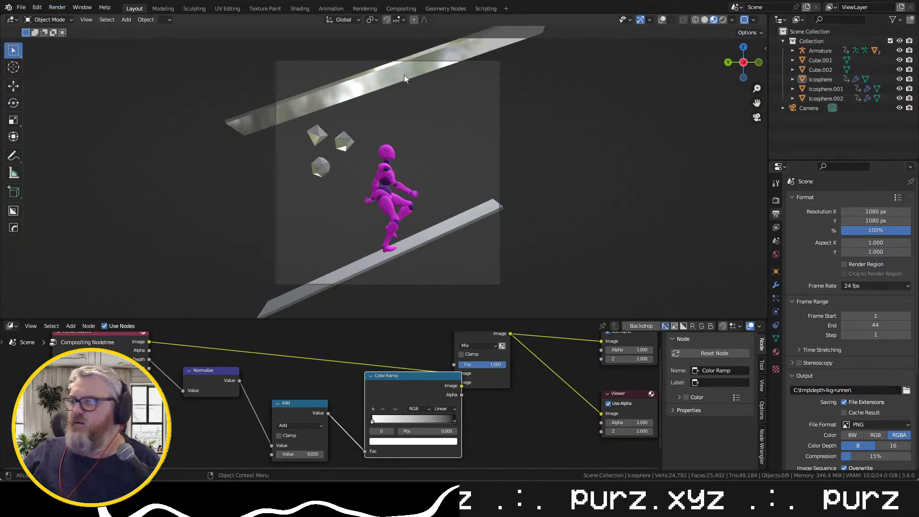
click(62, 13)
click(67, 28)
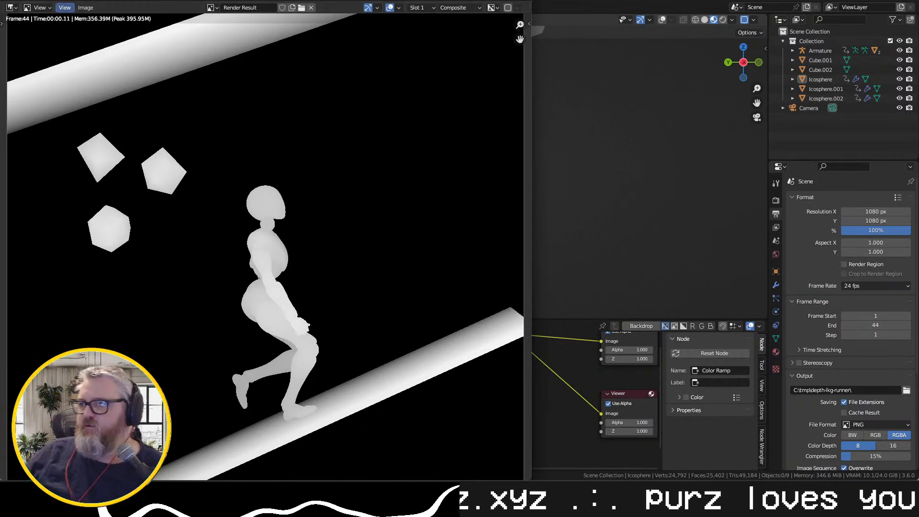
click(525, 2)
Select the three icospheres behind the runner, move them along the global X axis, and render frame 2
click(343, 143)
shift+click(320, 166)
shift+click(314, 134)
drag(572, 150, 470, 183)
key(g)
key(y)
click(471, 179)
key(g)
key(x)
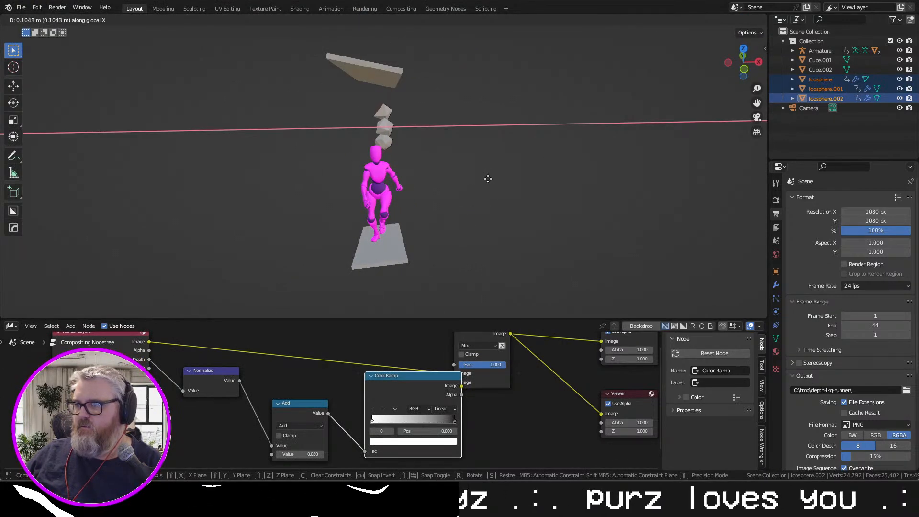
click(498, 180)
key(F12)
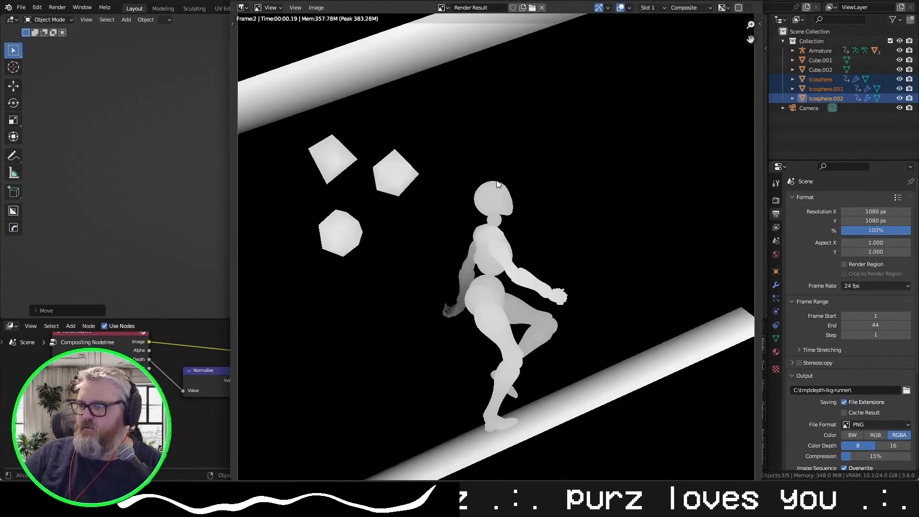
click(747, 0)
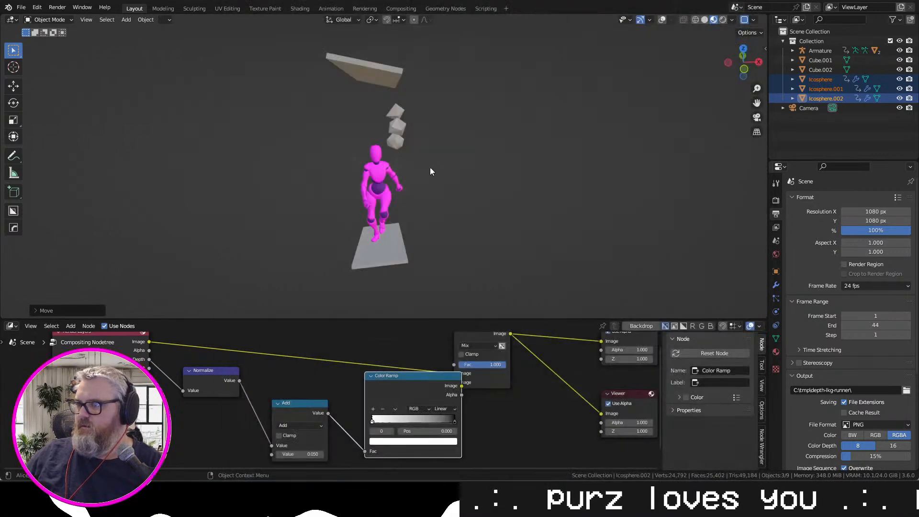
Shift the three selected icospheres further along the global X axis and render frame 2 again
key(x)
click(448, 152)
key(F12)
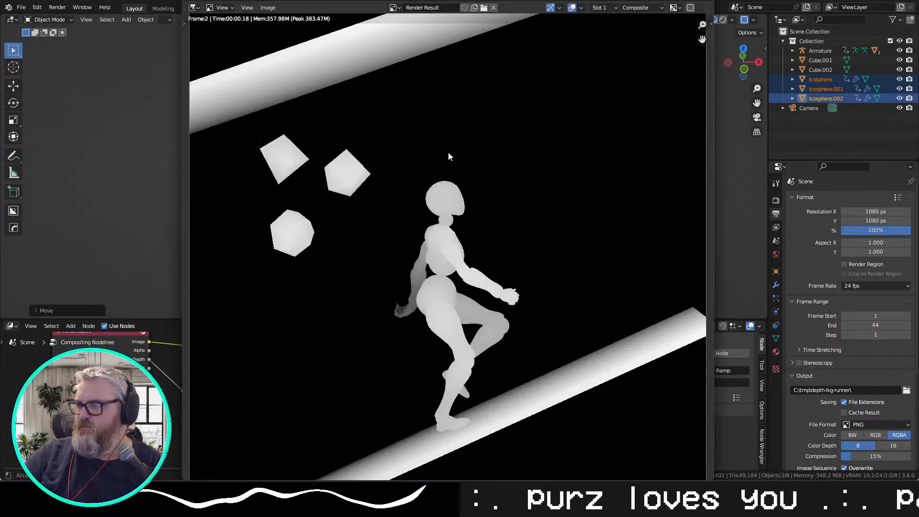
Move the three selected icospheres along the global X axis in two passes, rendering frame 2 after each move
click(702, 2)
key(g)
key(x)
click(484, 165)
key(F12)
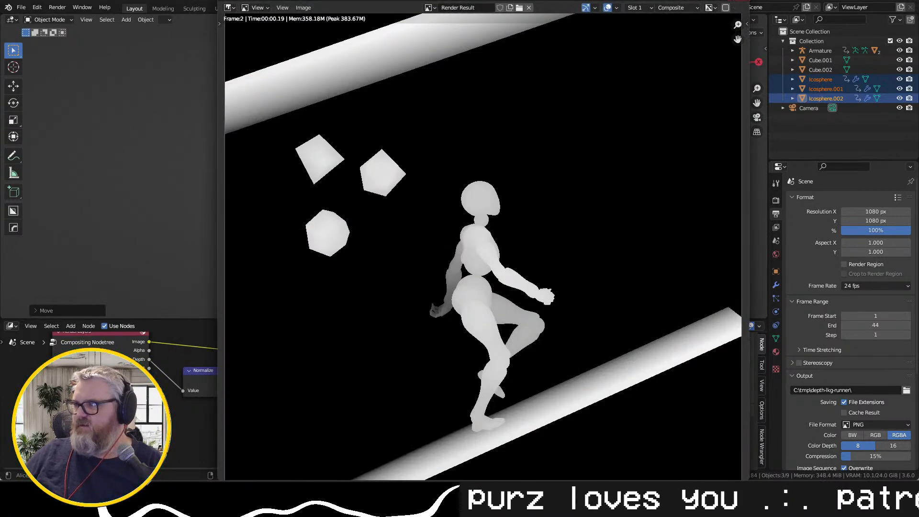
key(Escape)
key(g)
key(x)
click(477, 179)
key(F12)
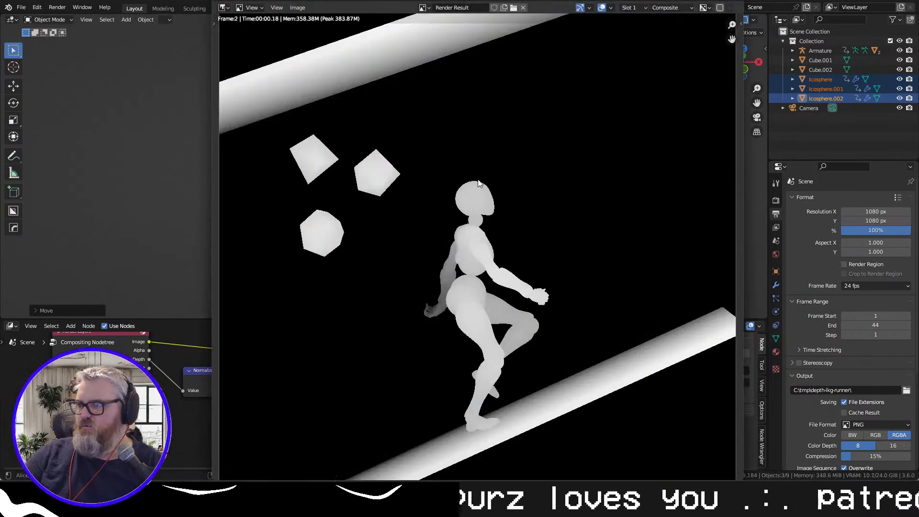
Shift the three icospheres well away from the runner along global X in two more moves, test-rendering frame 2 each time
key(Escape)
key(g)
key(x)
click(688, 190)
key(F12)
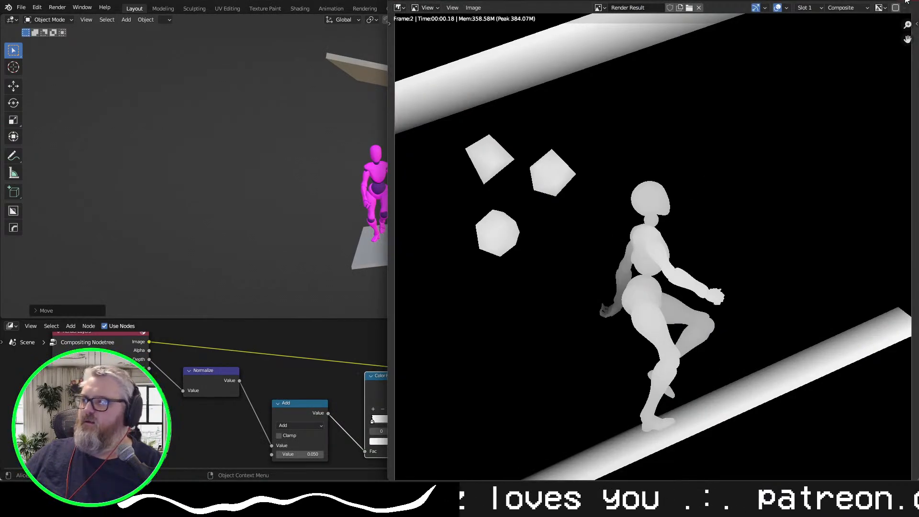
key(Escape)
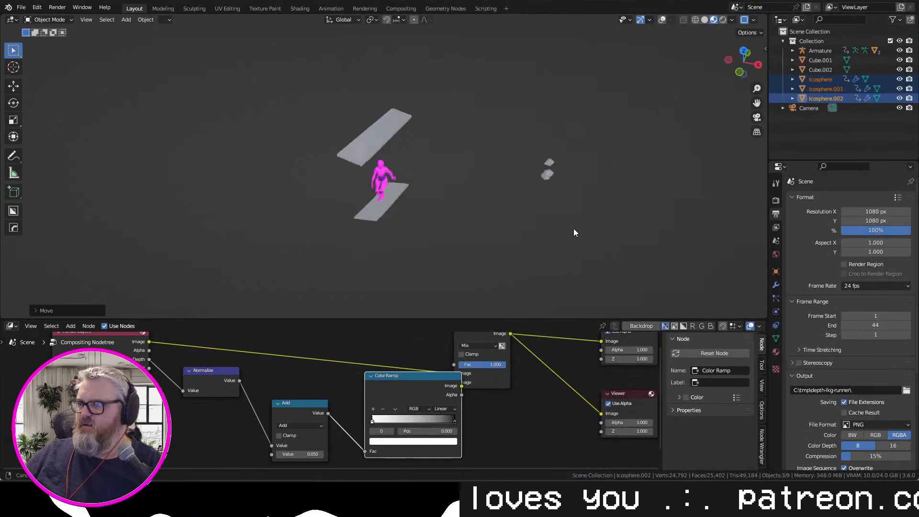
key(g)
key(x)
click(746, 225)
key(F12)
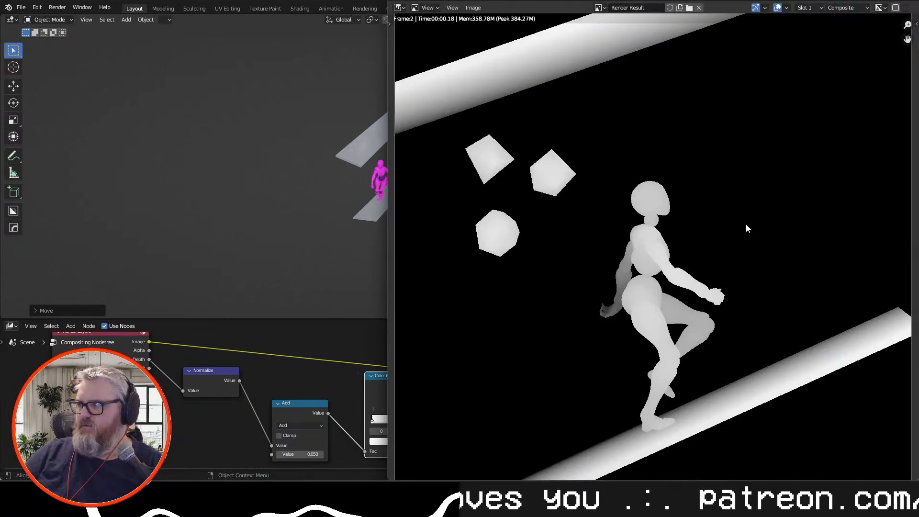
key(Escape)
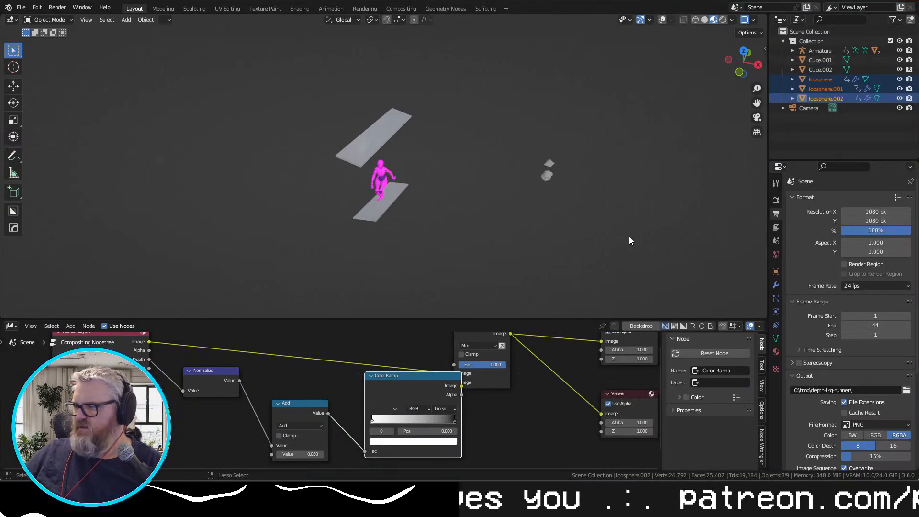
Remove the 7E_Glass_Milky_mqm material slot from Icosphere.002
drag(614, 258, 696, 245)
scroll(574, 238, up, 5)
drag(575, 237, 599, 217)
scroll(602, 216, up, 4)
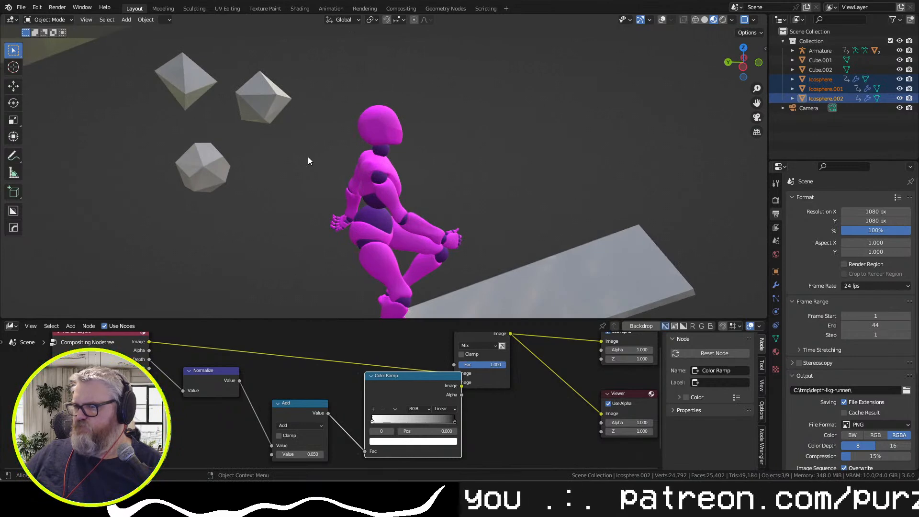
click(777, 271)
click(776, 284)
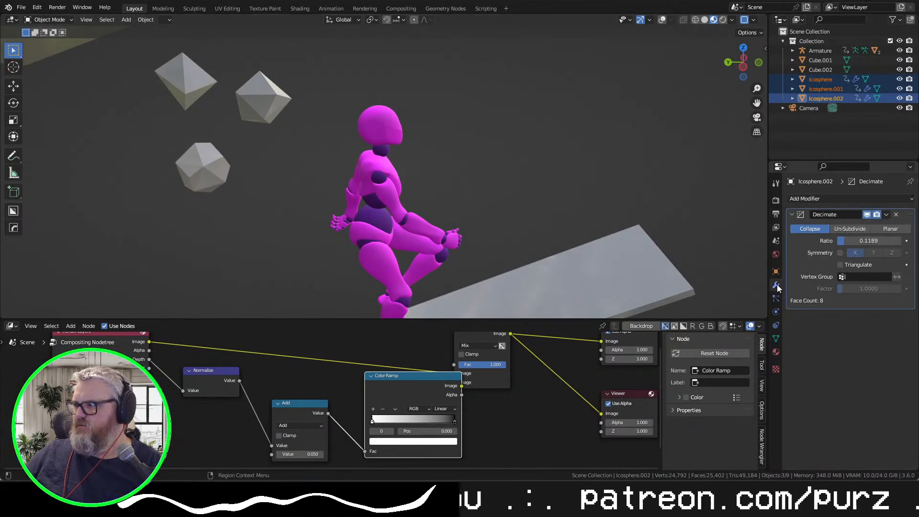
click(776, 202)
click(776, 285)
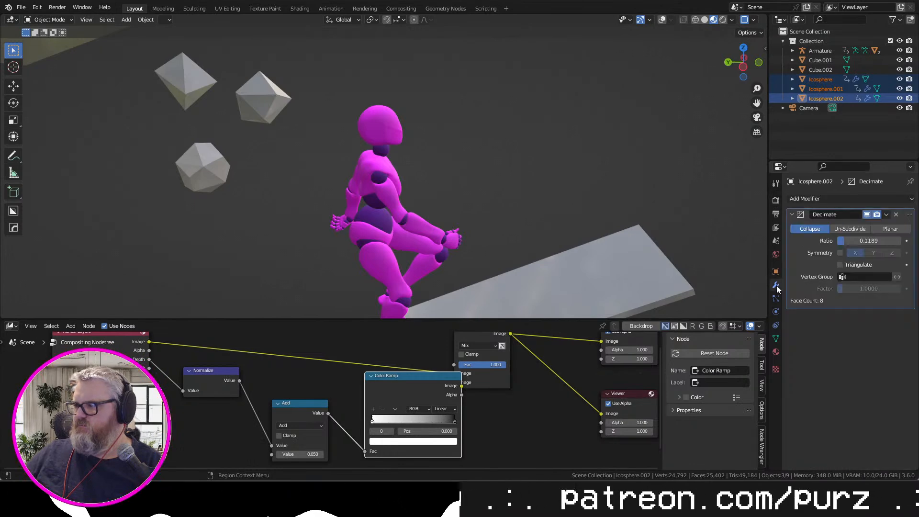
click(776, 351)
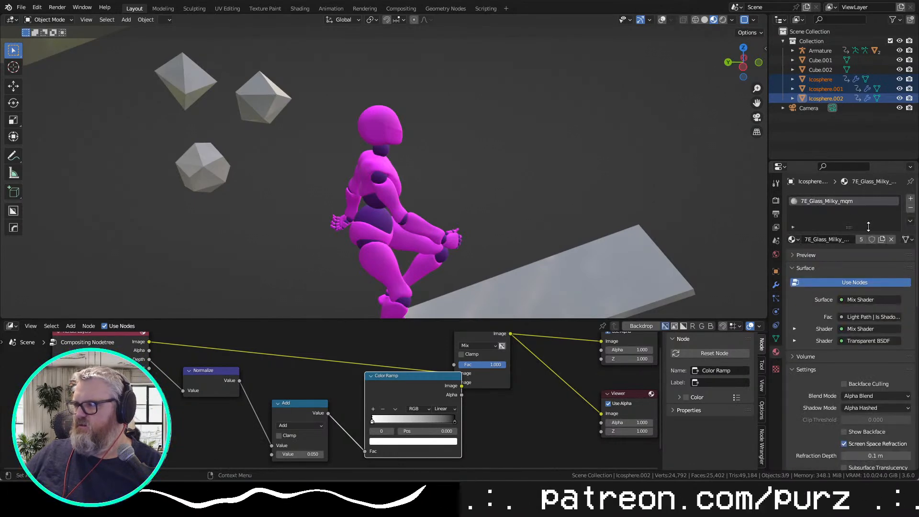
click(910, 208)
Remove the glass material slot from Icosphere.001 and Icosphere, and render frame 2
click(831, 90)
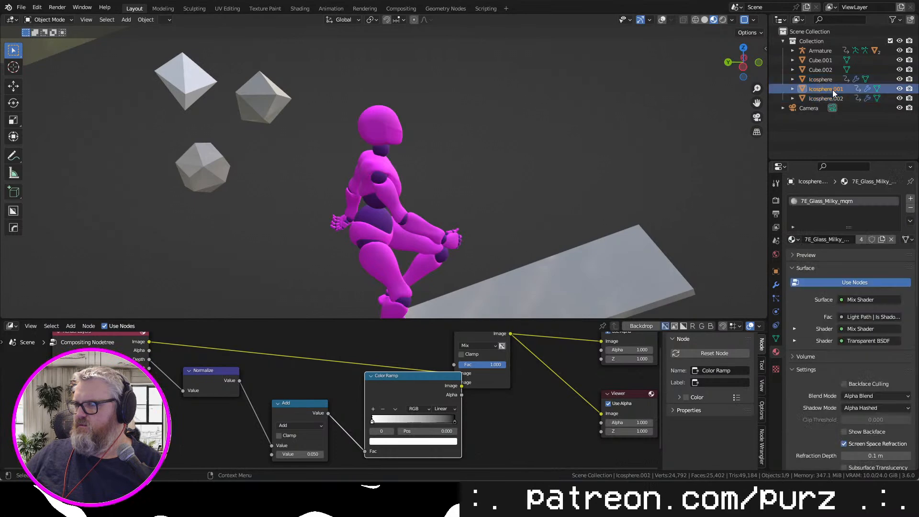
click(910, 207)
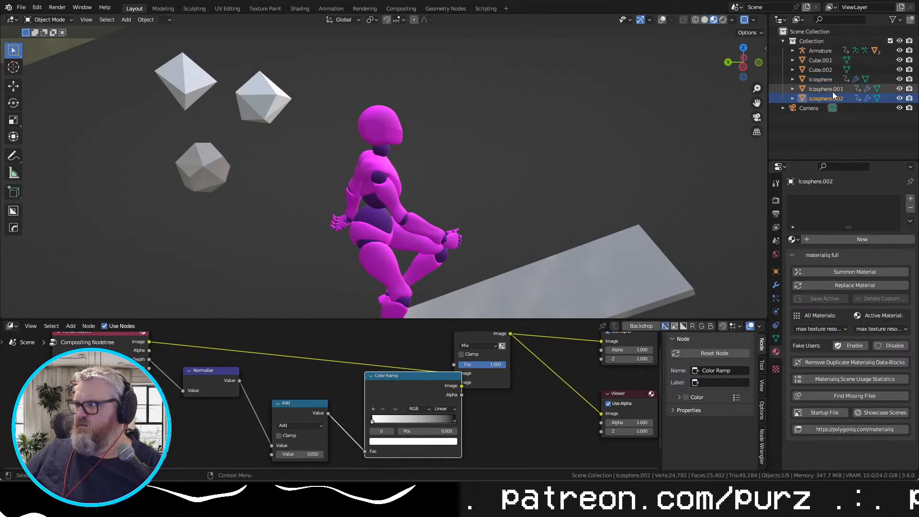
click(821, 79)
click(911, 207)
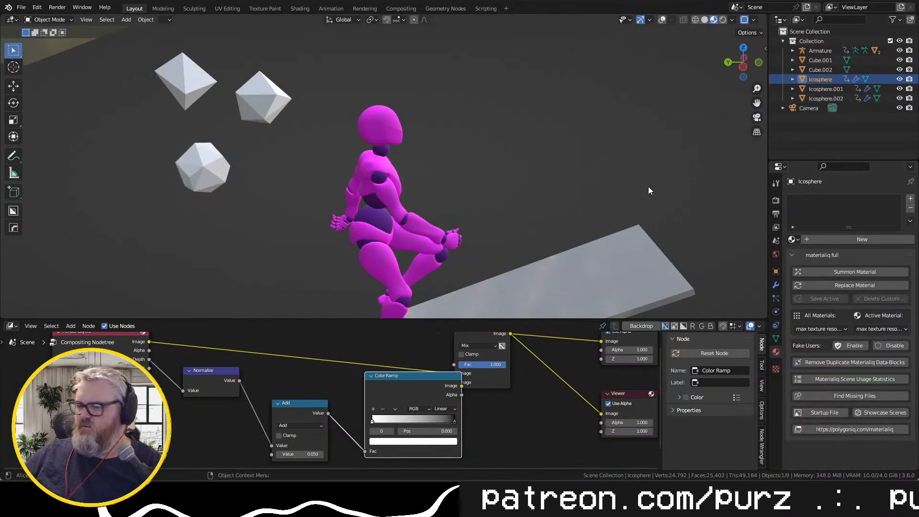
key(F12)
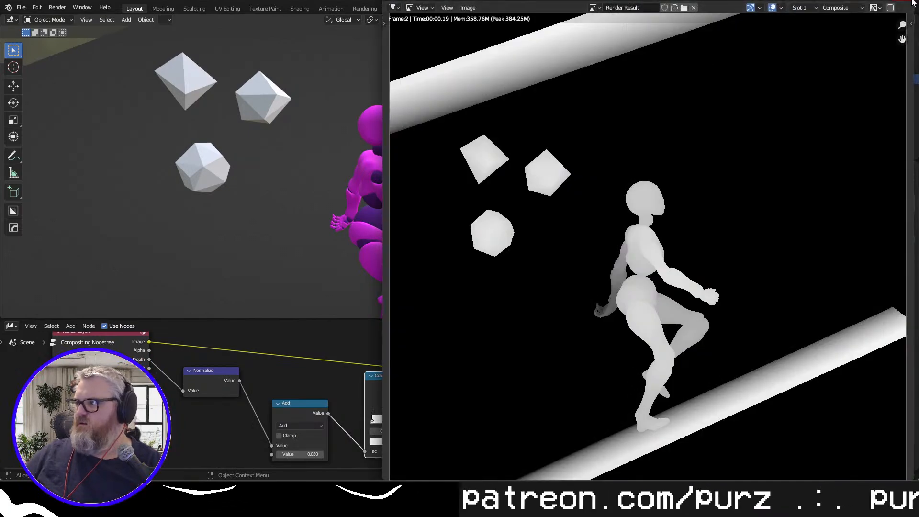
key(Escape)
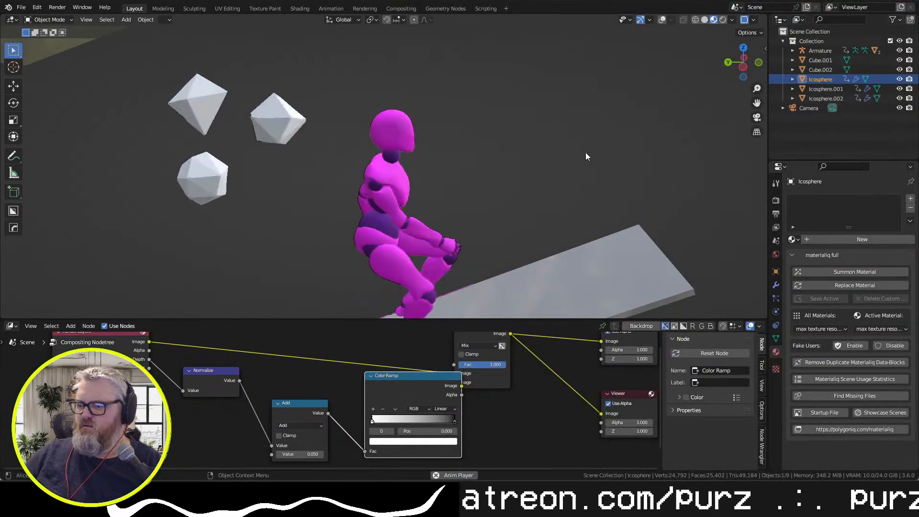
Try shifting all three icospheres along the global X axis at frame 26, render the frame, and undo the move
key(F12)
key(Escape)
shift+click(291, 81)
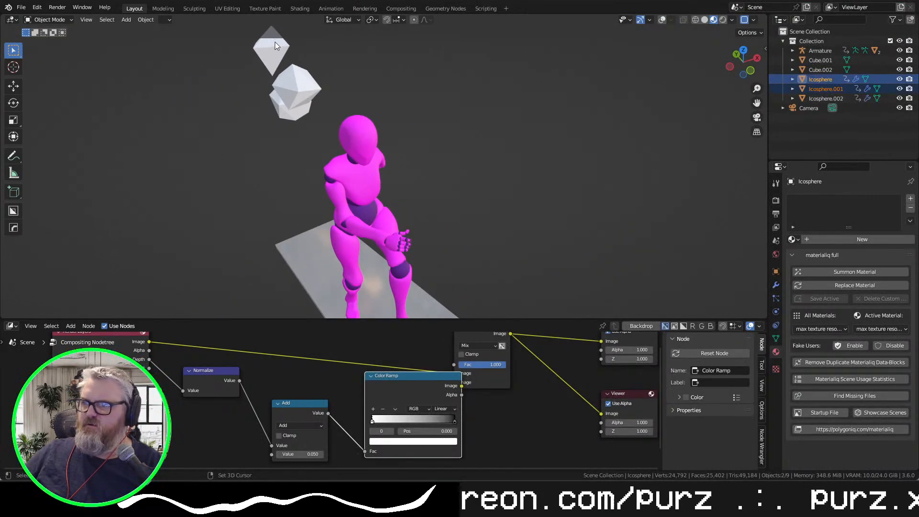
shift+click(275, 42)
drag(268, 108, 309, 79)
key(g)
key(x)
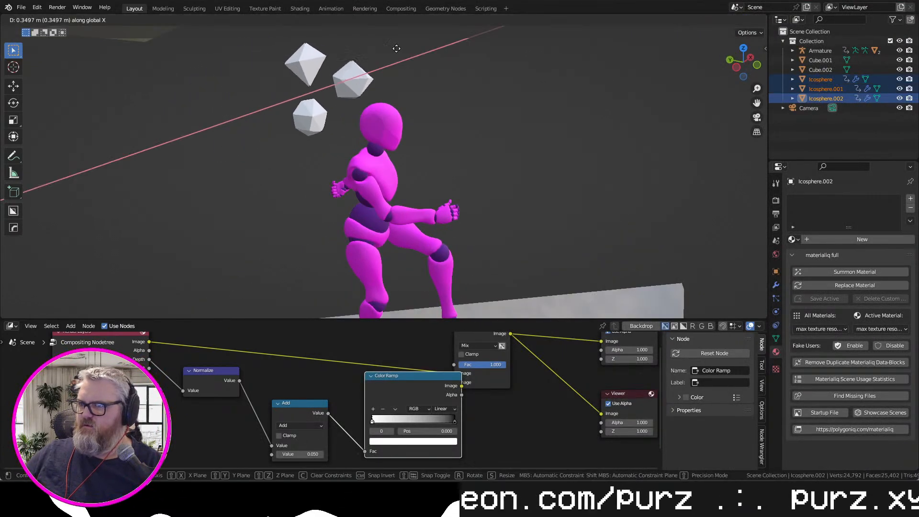
click(543, 262)
key(F12)
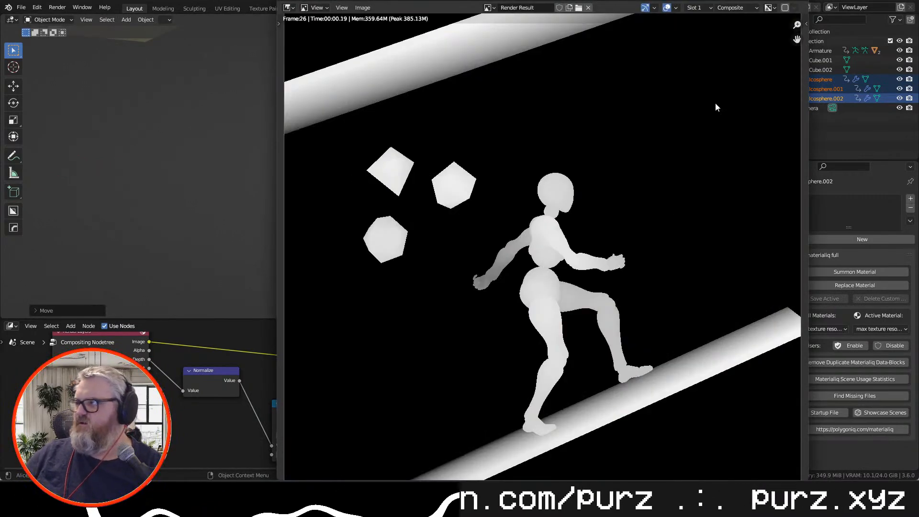
key(Escape)
key(ctrl+z)
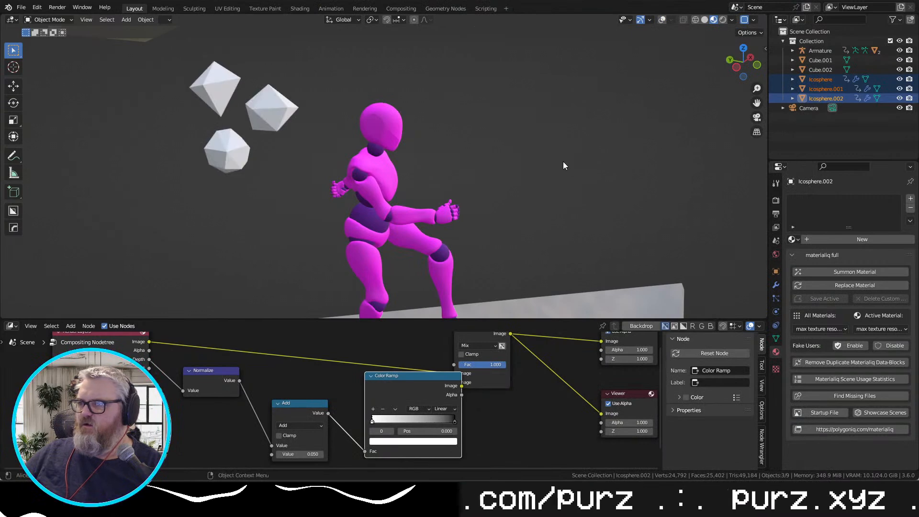
Reduce the camera's focal length to 30.3 mm, look through the camera, and render frame 26
click(776, 286)
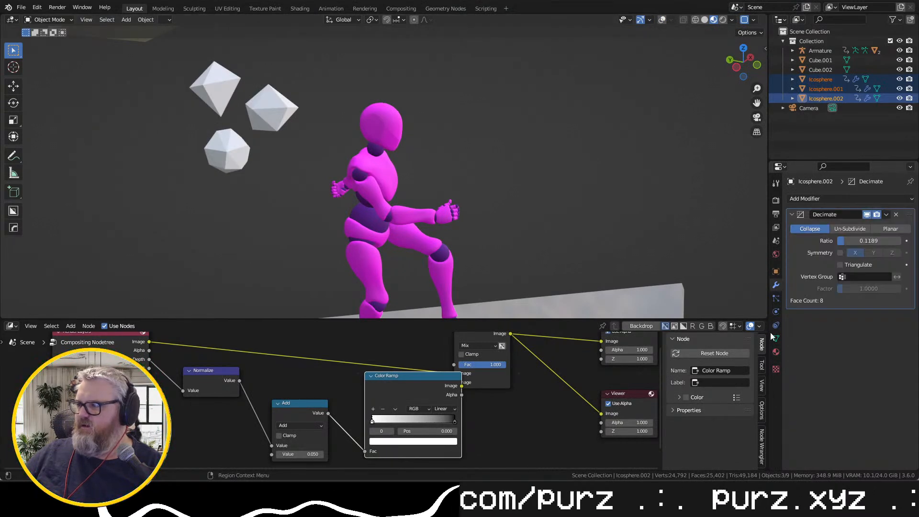
click(777, 214)
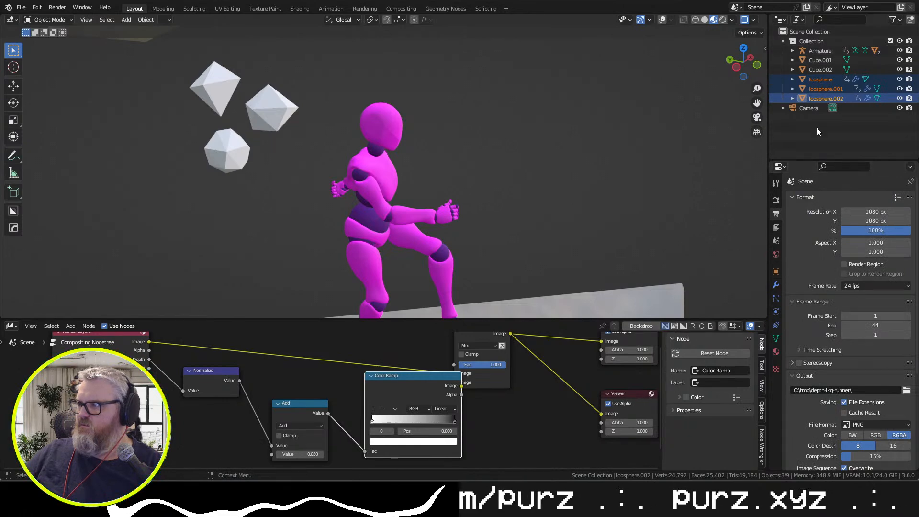
click(809, 109)
click(776, 312)
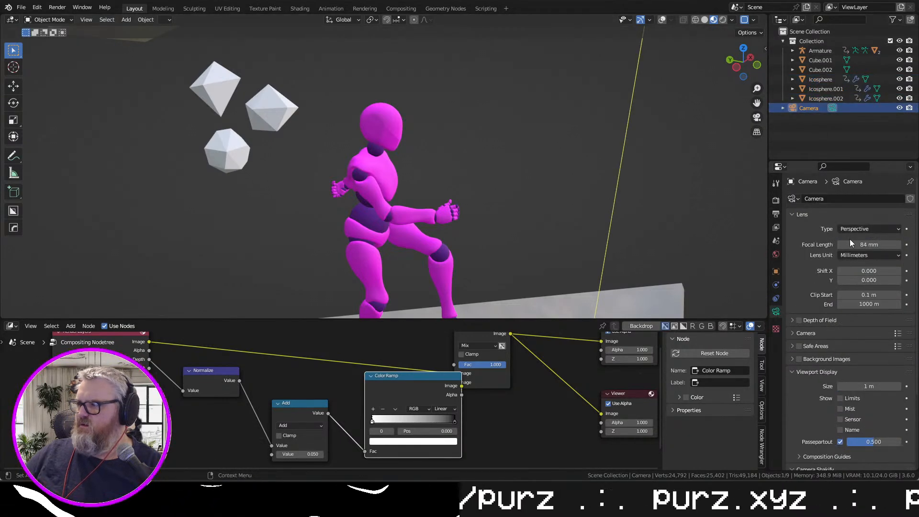
mouse_move(851, 245)
mouse_down()
mouse_move(836, 245)
mouse_move(869, 245)
mouse_move(833, 245)
mouse_up()
click(757, 117)
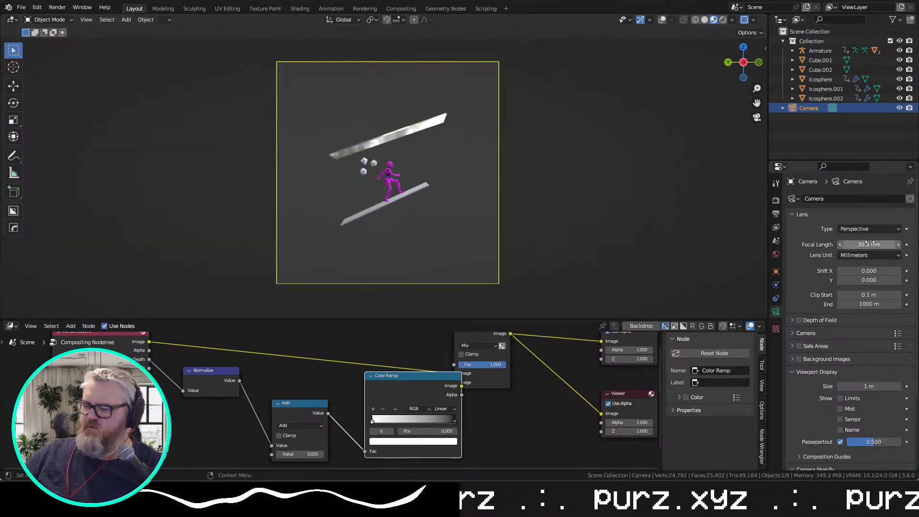
key(F12)
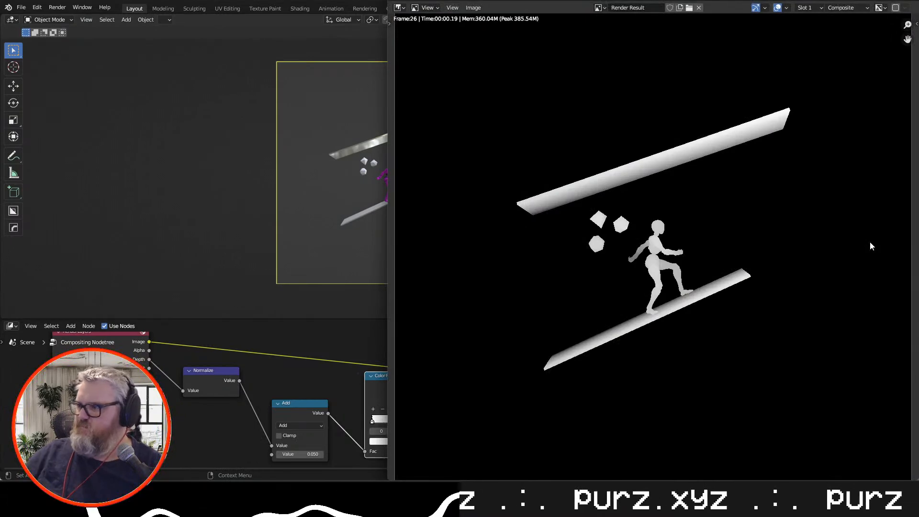
click(909, 1)
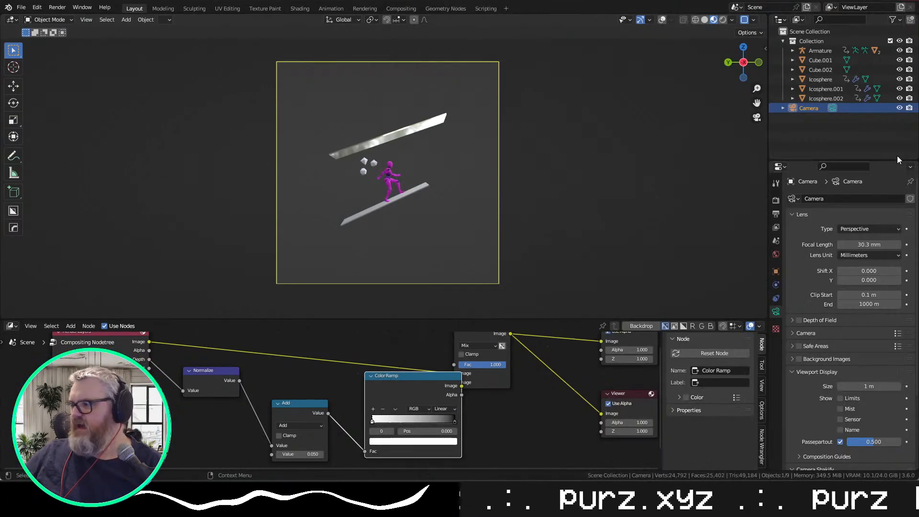
Set the camera's focal length to 90 mm and render frame 26, zooming out to inspect the whole image
click(878, 245)
text(90)
key(Return)
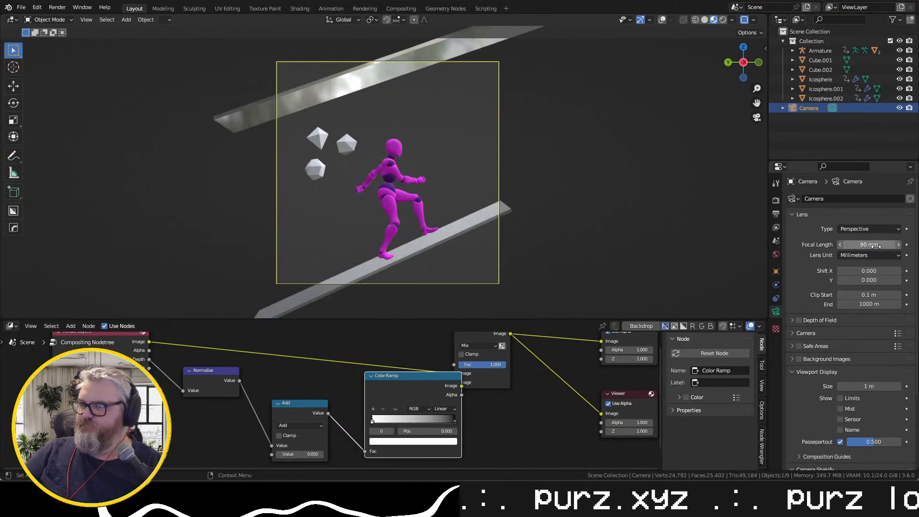
key(F12)
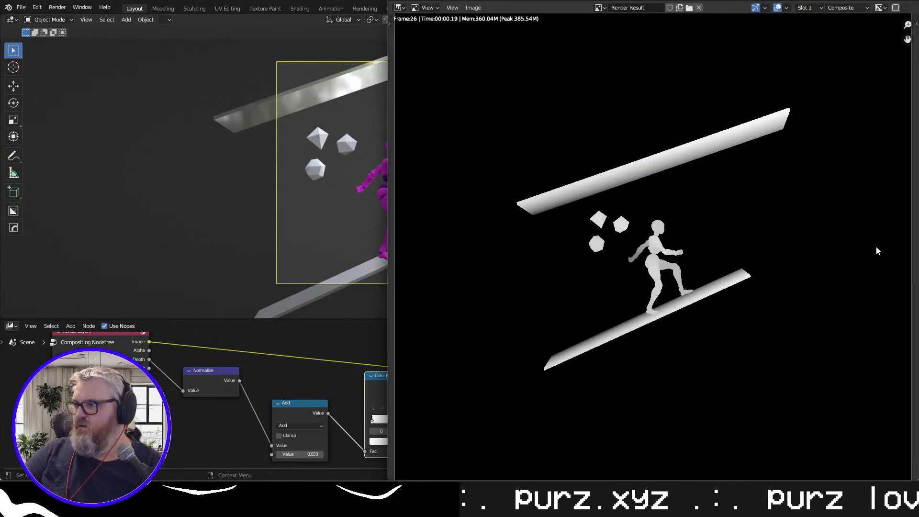
key(Escape)
key(F12)
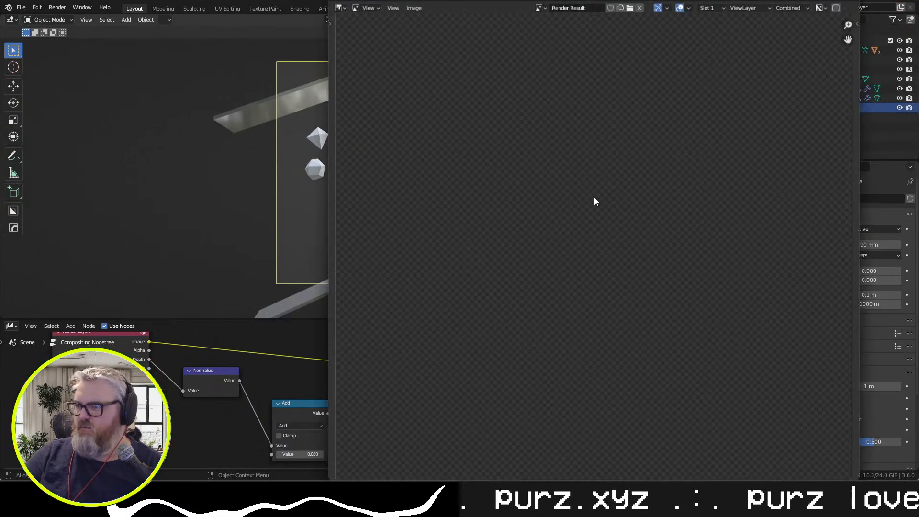
scroll(552, 221, down, 5)
scroll(782, 94, up, 2)
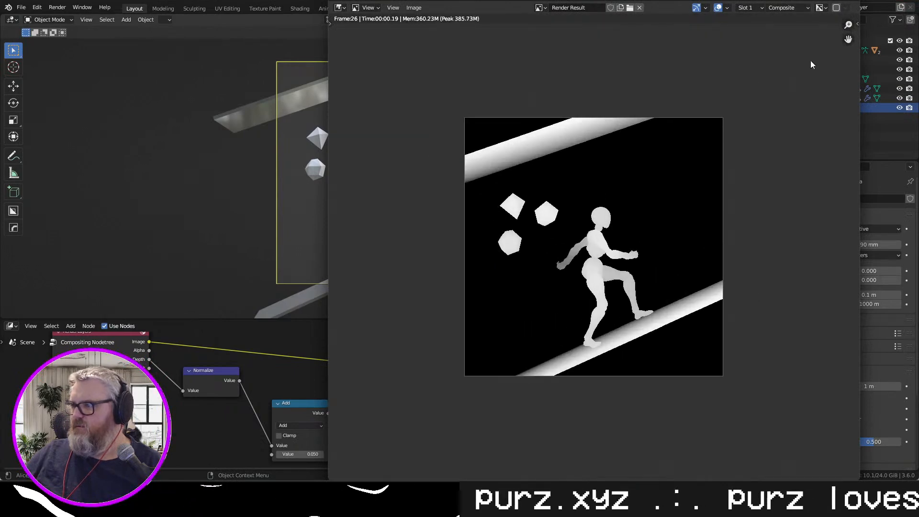
key(Escape)
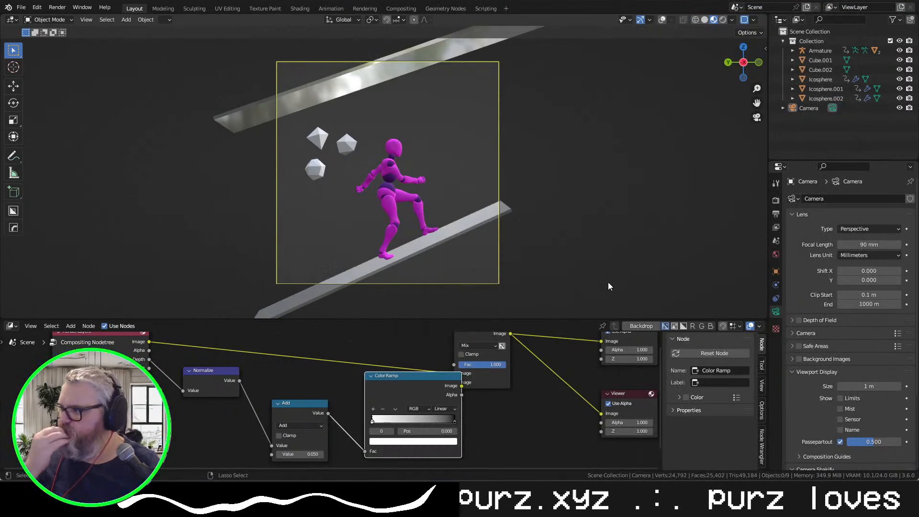
Undo the camera focal length changes
key(ctrl+z)
key(ctrl+shift+z)
key(ctrl+z)
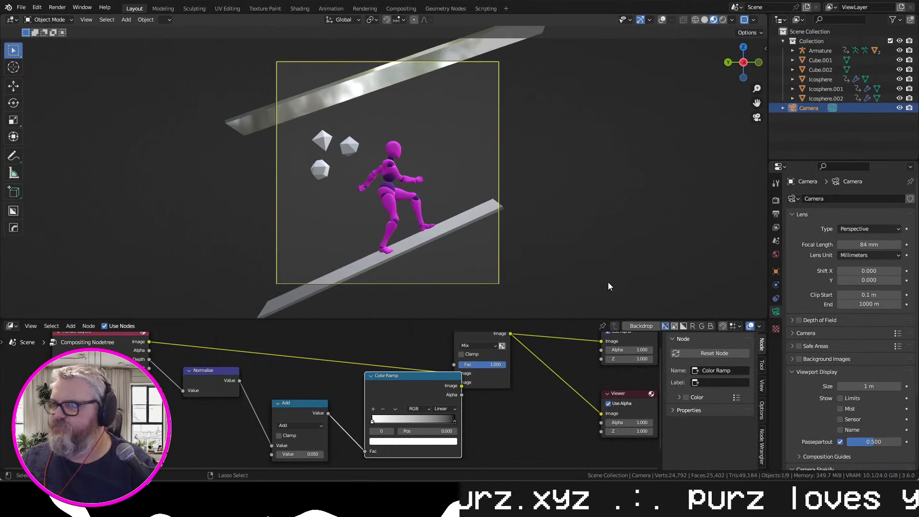
key(ctrl+z)
click(798, 122)
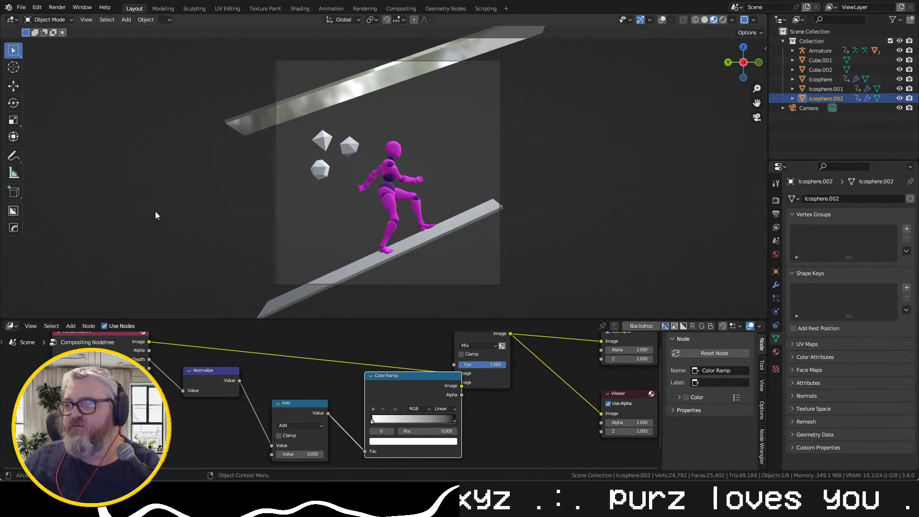
Change the base color of the runner's Beta_Surface material to white, with saturation 0 and value 1
click(391, 170)
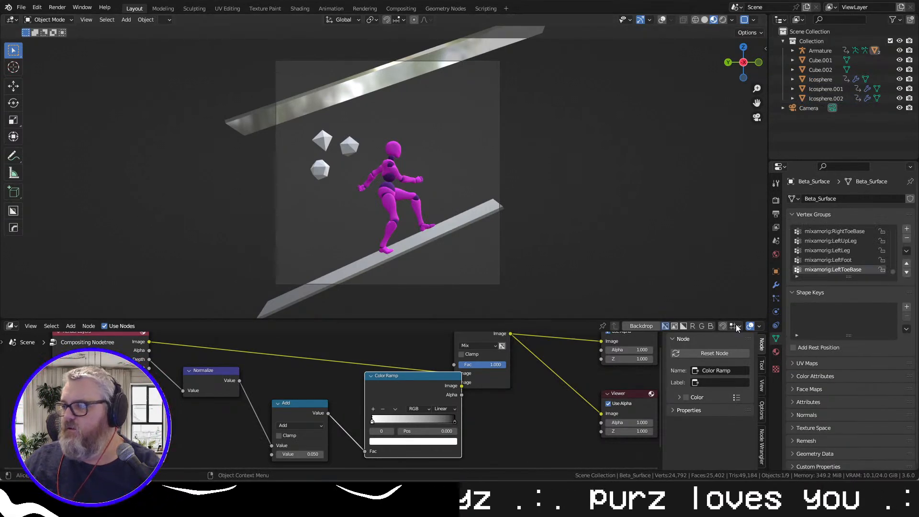
click(776, 352)
click(874, 341)
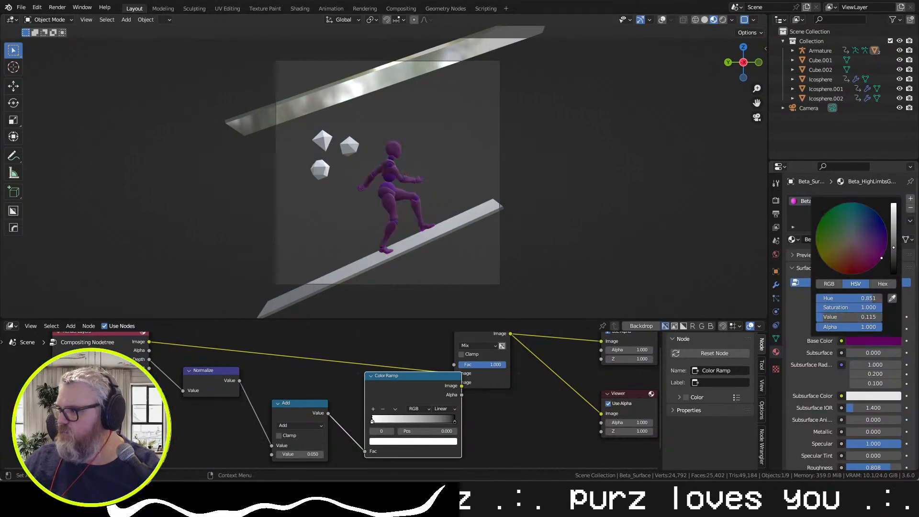
drag(879, 307, 812, 307)
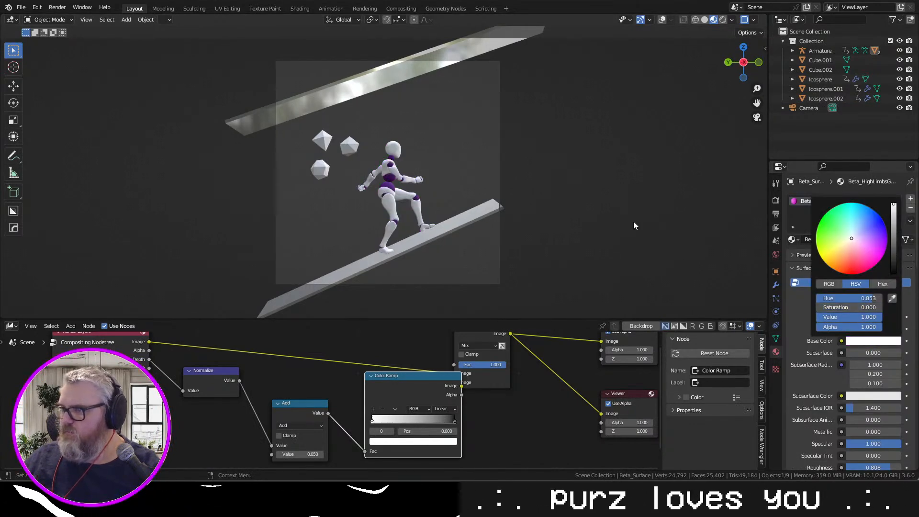
Change the base color of the runner's Beta_Joints material to a neutral mid-grey
click(391, 186)
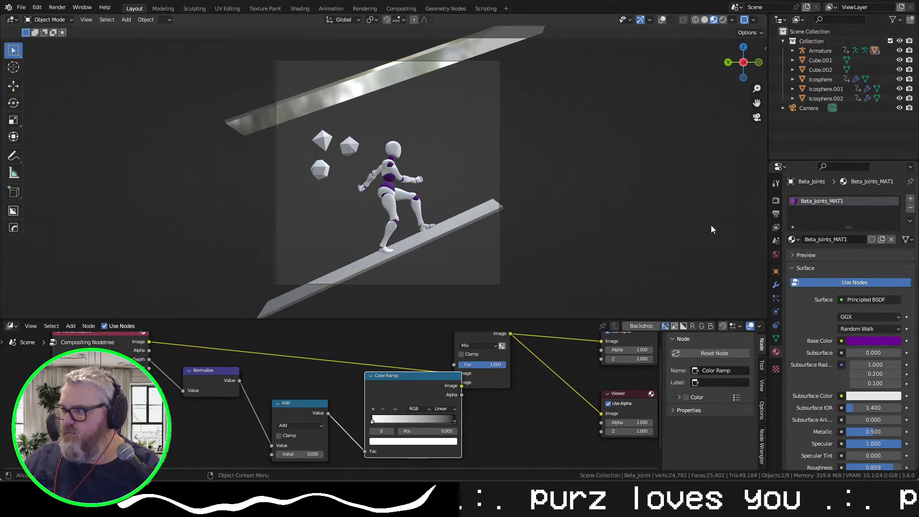
click(874, 341)
mouse_move(893, 240)
mouse_down()
mouse_move(894, 227)
mouse_move(894, 244)
mouse_up()
mouse_move(852, 307)
mouse_down()
mouse_move(821, 307)
mouse_move(852, 304)
mouse_up()
mouse_move(894, 248)
mouse_down()
mouse_move(894, 225)
mouse_move(894, 236)
mouse_up()
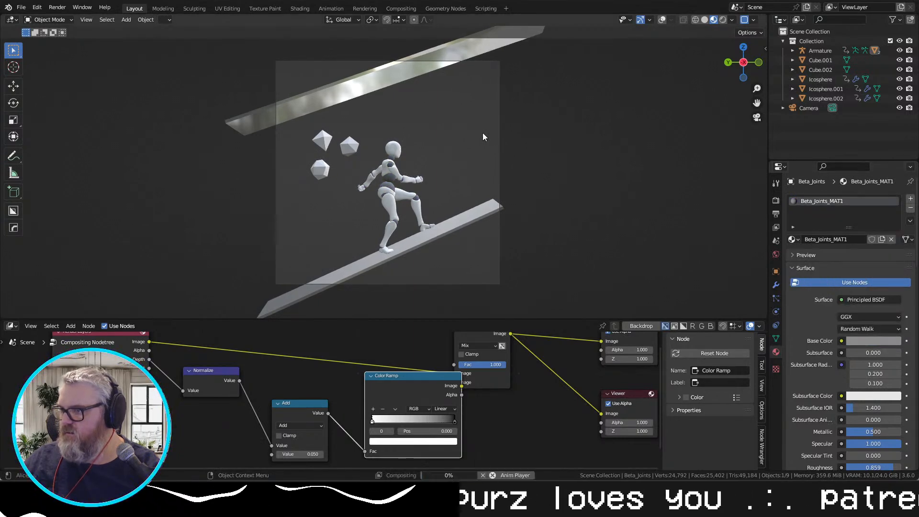
Play the running animation in the camera view and open the World settings
scroll(496, 176, up, 3)
key(space)
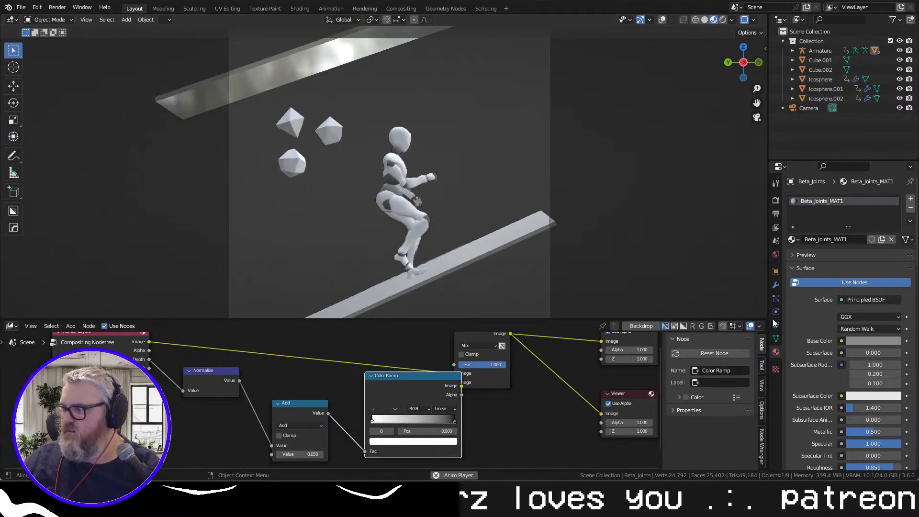
click(776, 255)
click(776, 352)
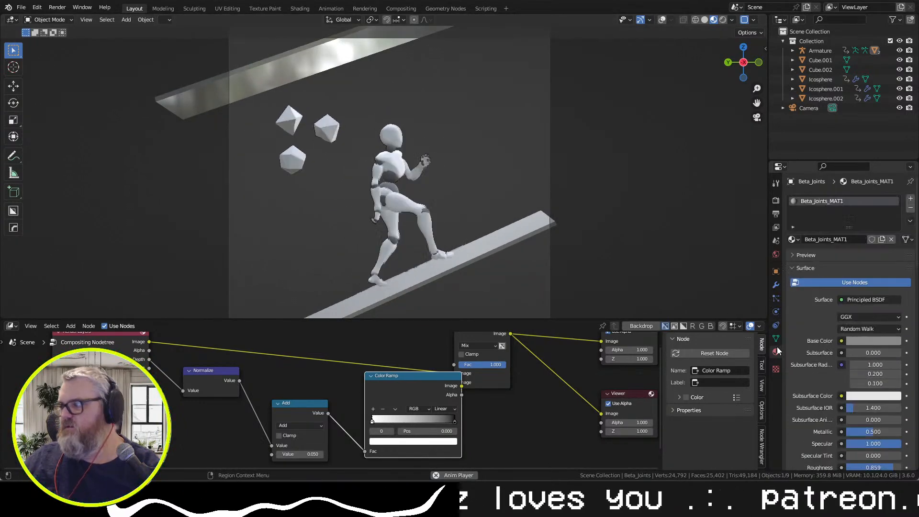
click(776, 255)
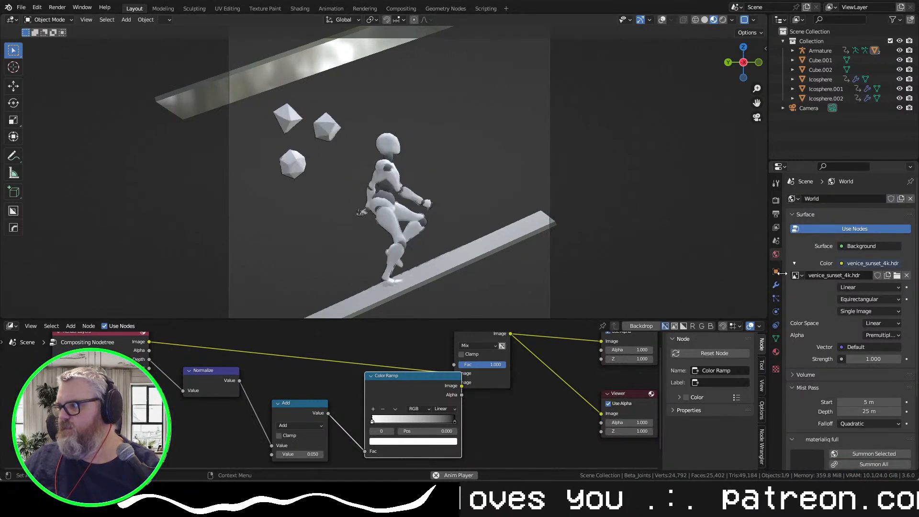
Delete the Color Ramp, Add, Normalize and Viewer nodes from the compositor and render the current frame
click(561, 385)
scroll(559, 390, down, 3)
drag(545, 411, 544, 411)
click(388, 387)
key(x)
click(306, 408)
key(x)
click(230, 380)
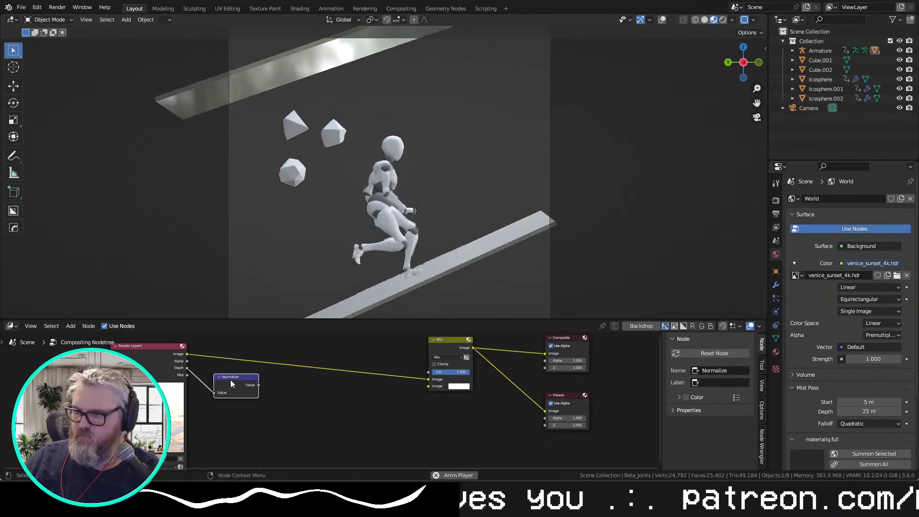
key(x)
click(558, 400)
key(x)
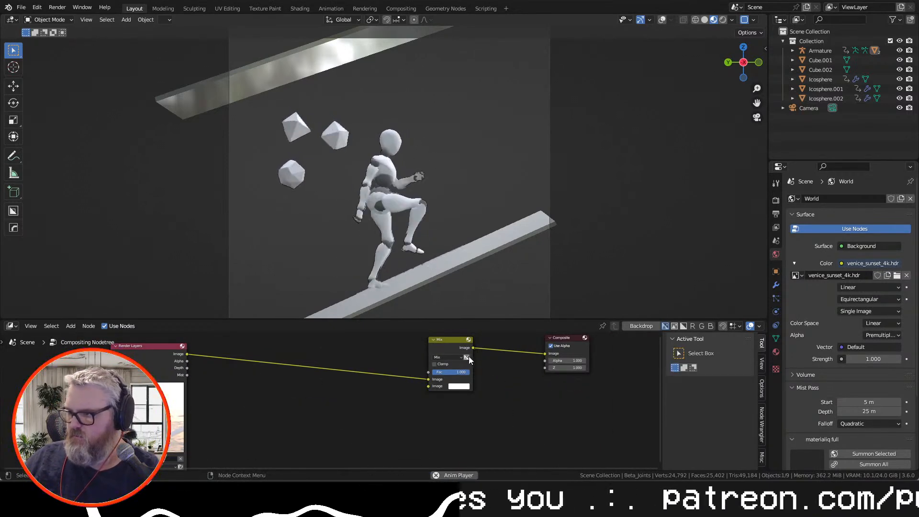
key(F12)
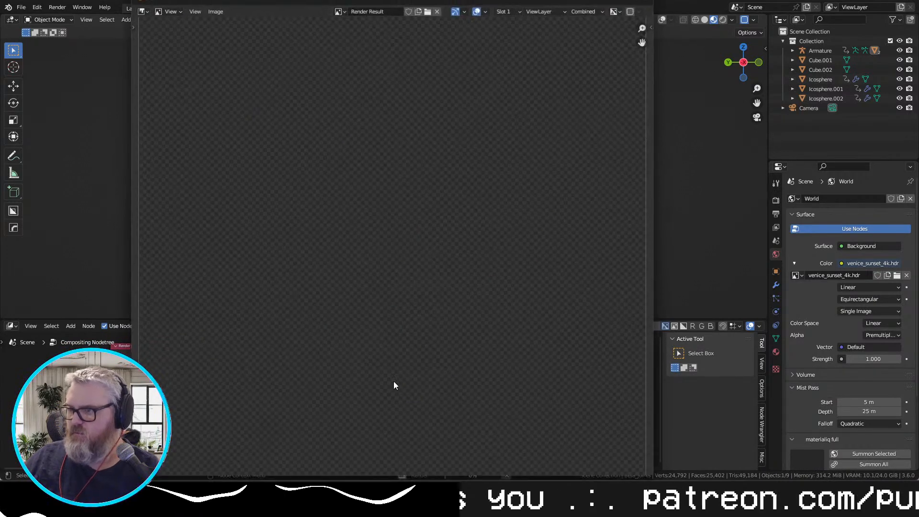
click(643, 1)
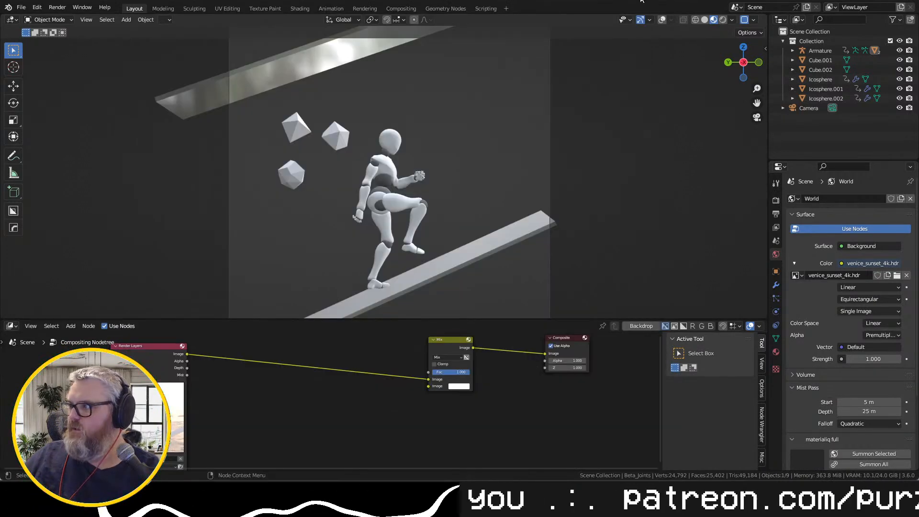
Unlink venice_sunset_4k.hdr and remove the Environment Texture from the world color, then open the render settings
click(906, 276)
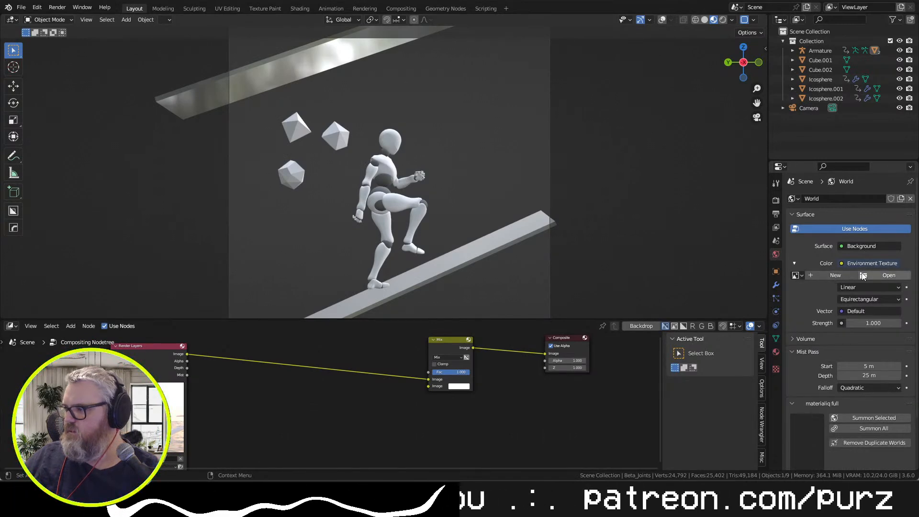
click(848, 262)
click(780, 286)
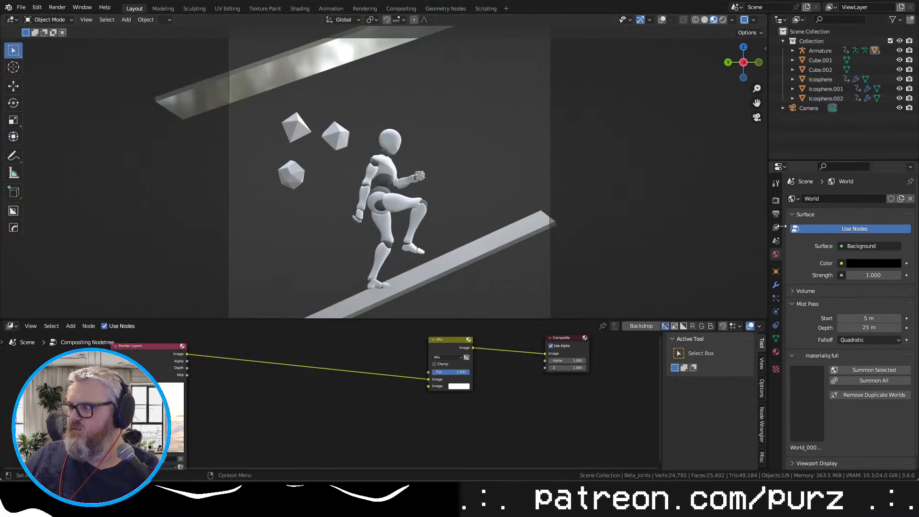
click(776, 201)
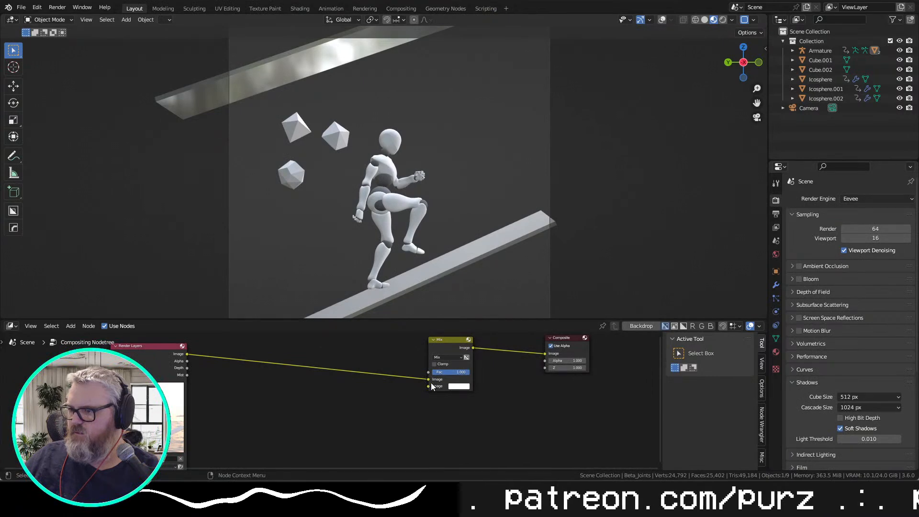
Connect the Render Layers Image output directly to the Composite node's Image input and render frame 14
drag(187, 354, 547, 356)
key(F12)
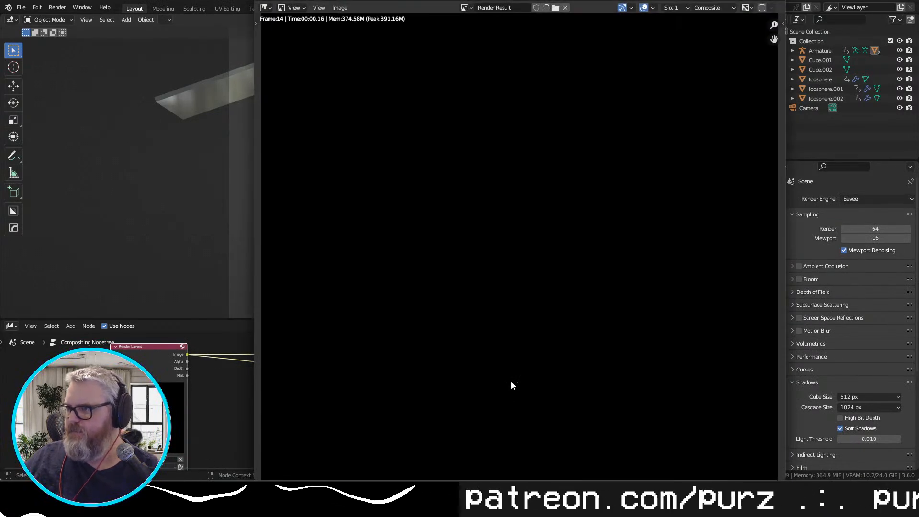
key(Escape)
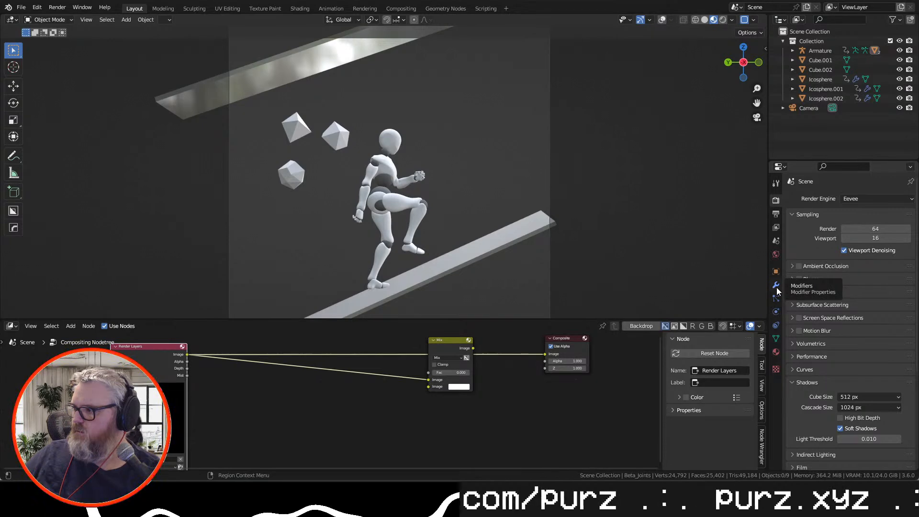
key(F12)
click(909, 2)
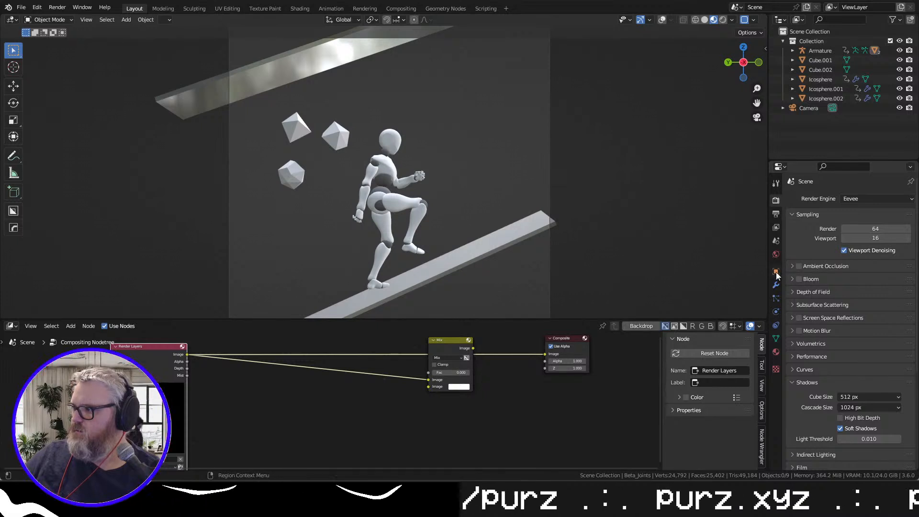
Assign a Sky Texture to the world background color and render frame 14
click(776, 255)
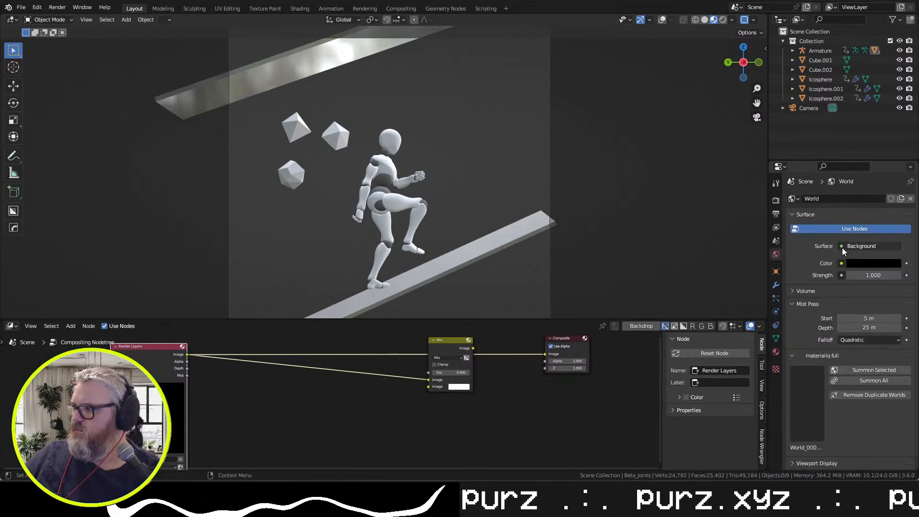
click(842, 247)
click(837, 249)
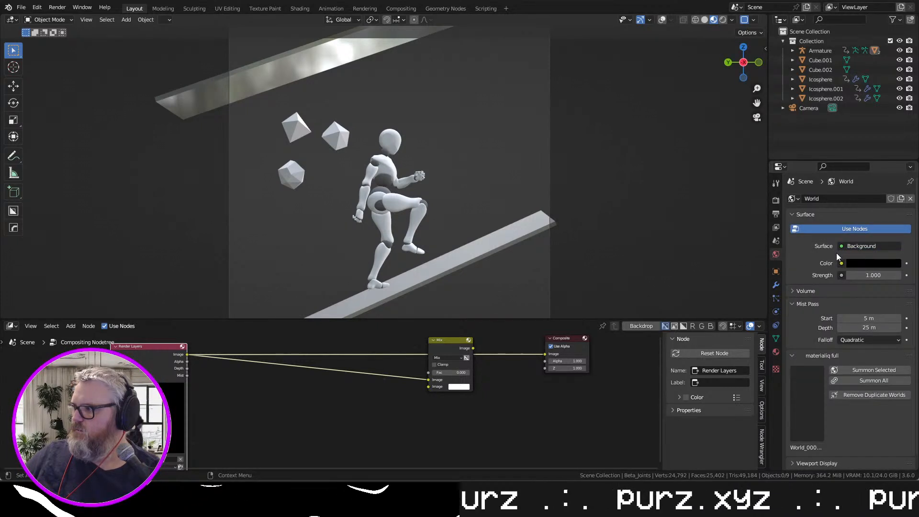
click(842, 263)
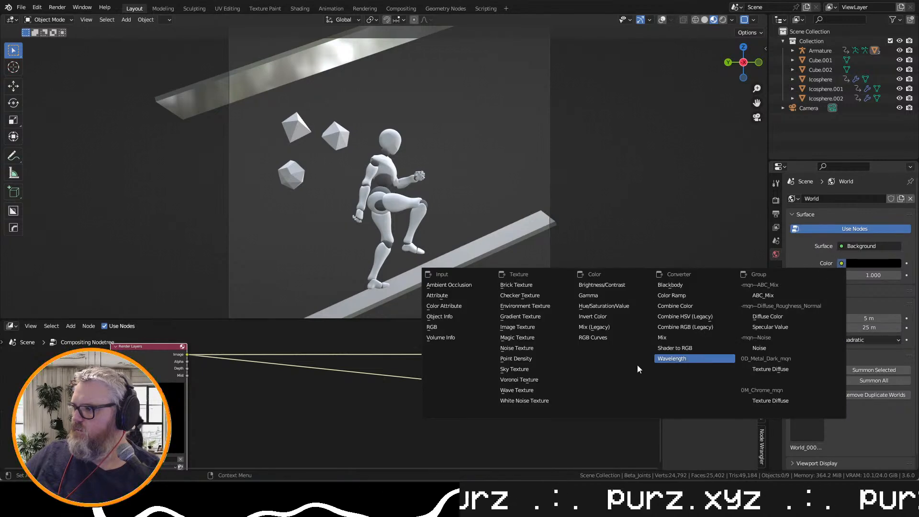
click(533, 368)
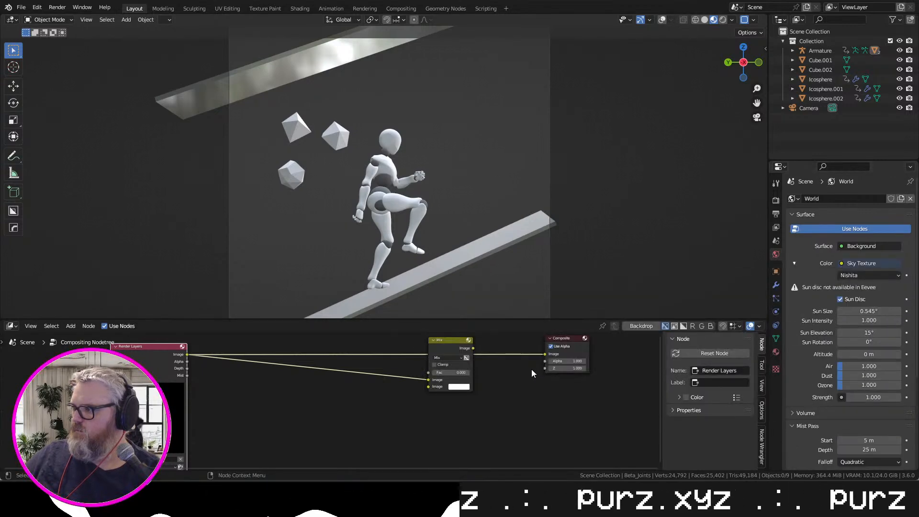
key(F12)
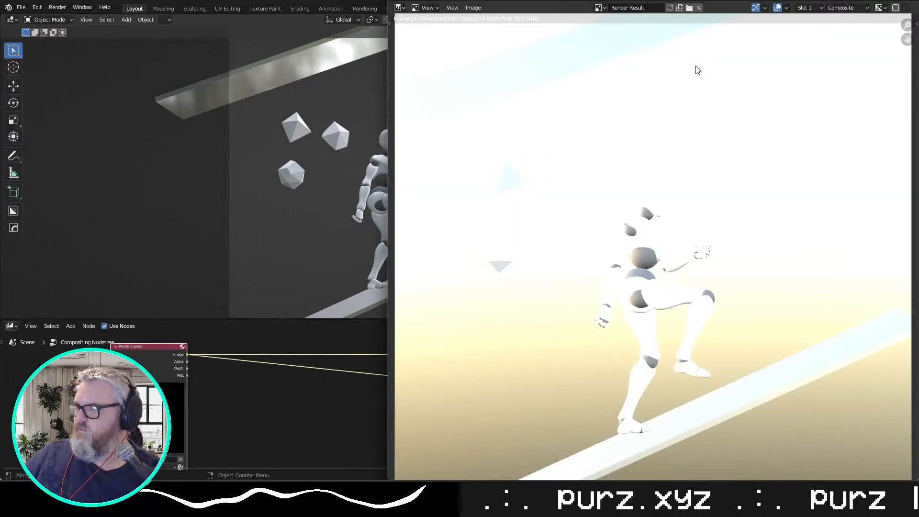
click(910, 2)
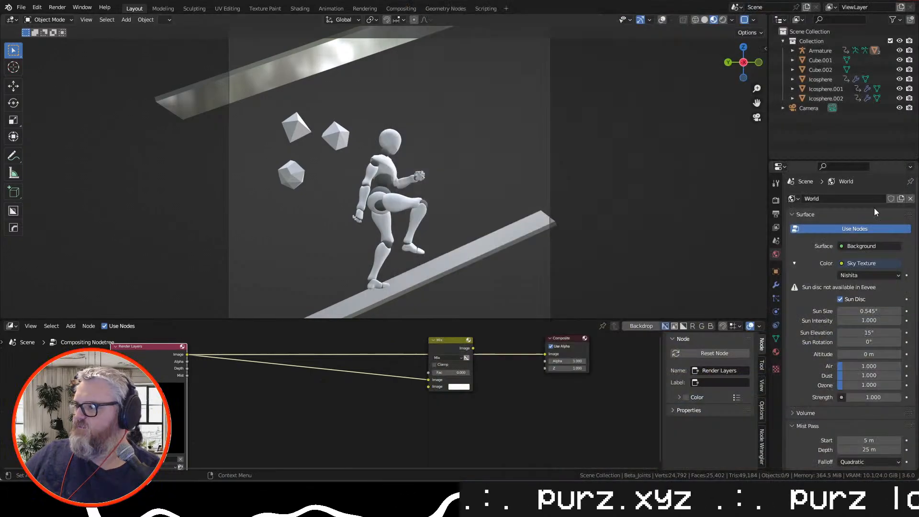
Lower the sky's sun elevation to 0.6° and play the animation with rendered viewport shading
mouse_move(869, 333)
mouse_down()
mouse_move(842, 332)
mouse_move(860, 331)
mouse_up()
click(724, 20)
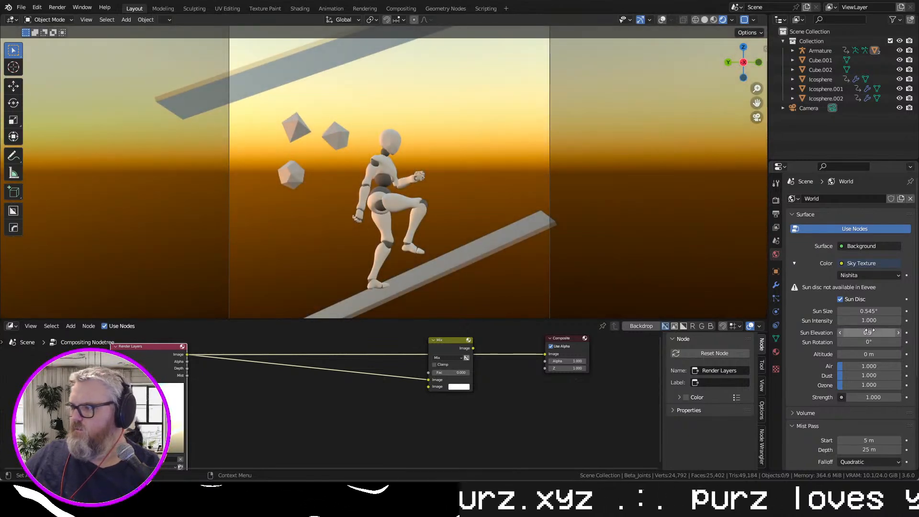
key(space)
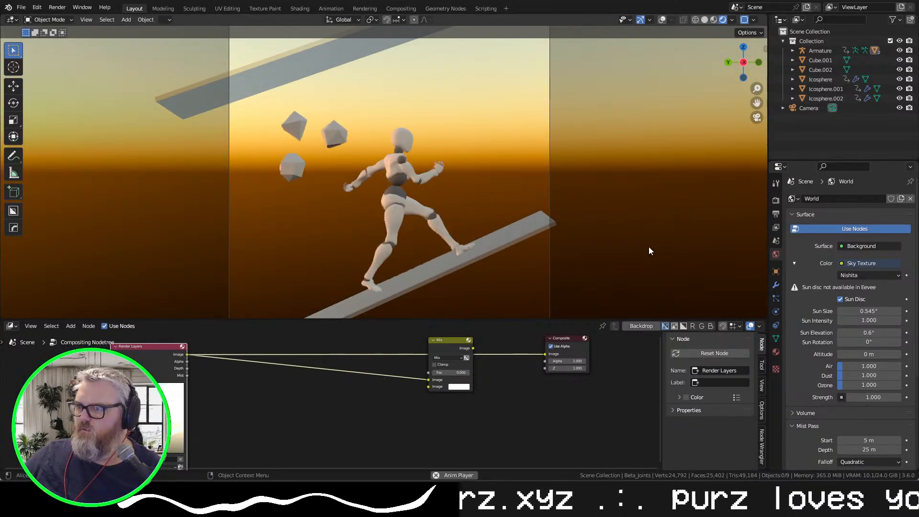
Adjust the sky's sun rotation while watching the whole camera frame with the animation playing
click(743, 62)
click(745, 63)
click(757, 118)
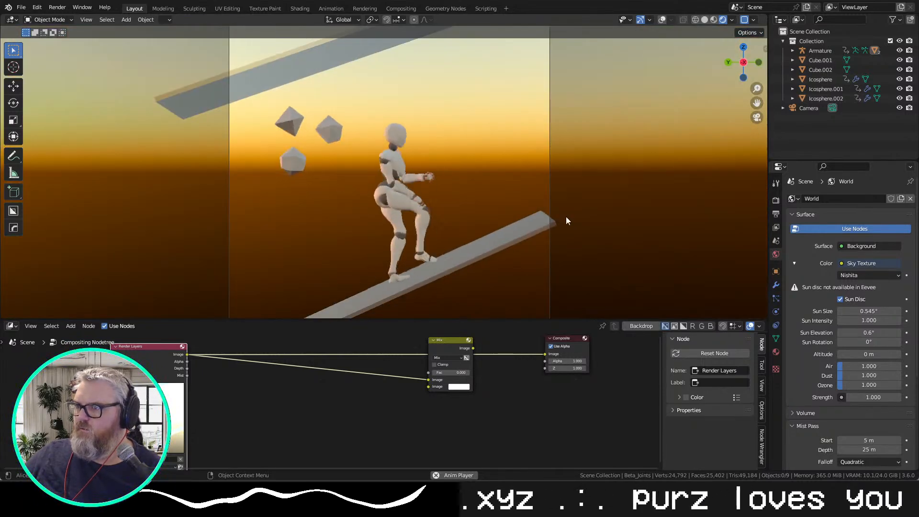
scroll(566, 221, down, 3)
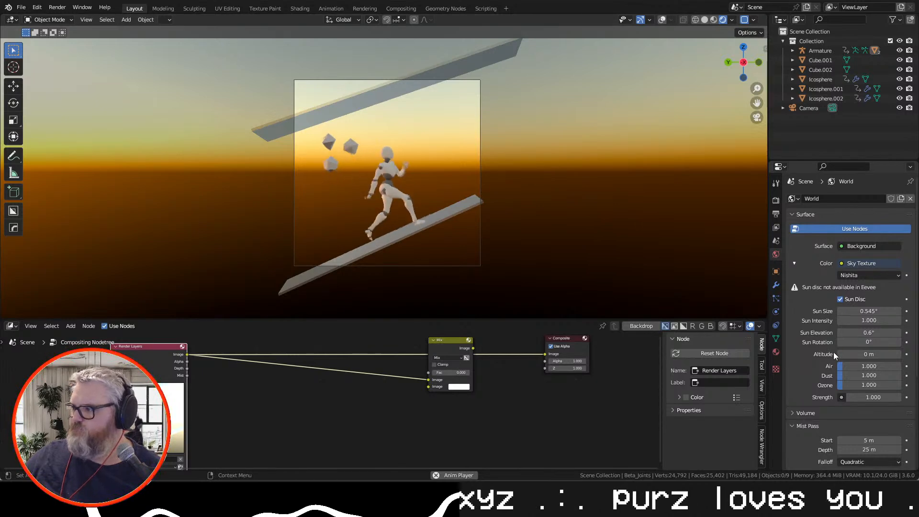
drag(864, 343, 872, 342)
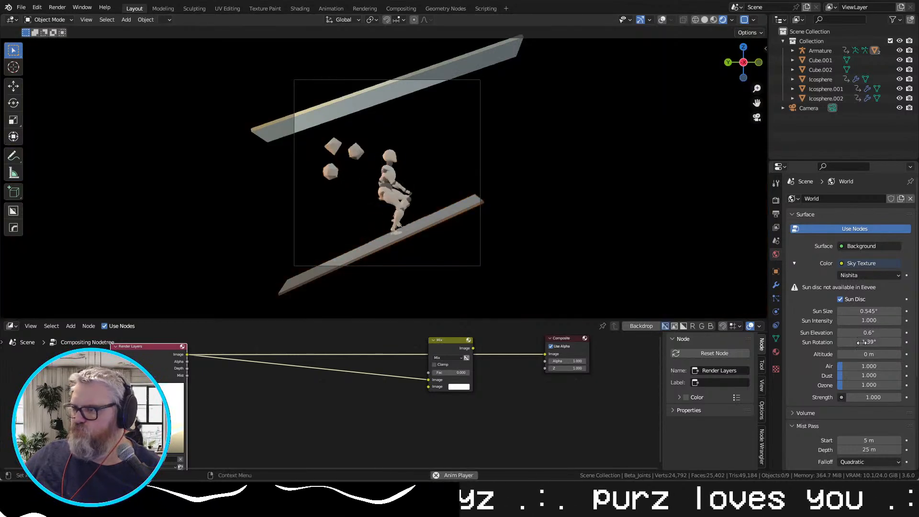
Undo the sky texture's sun rotation and altitude changes and set its sun elevation to 0.9°
key(ctrl+z)
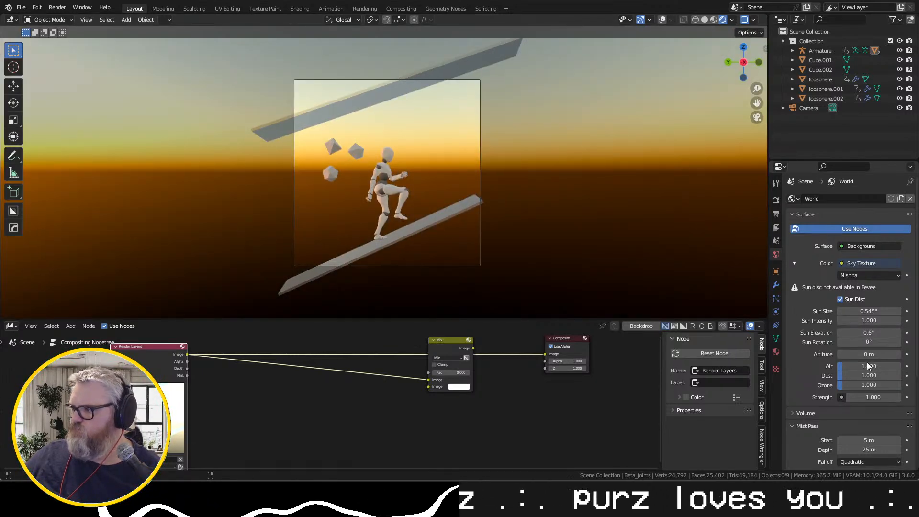
drag(874, 353, 879, 354)
key(ctrl+z)
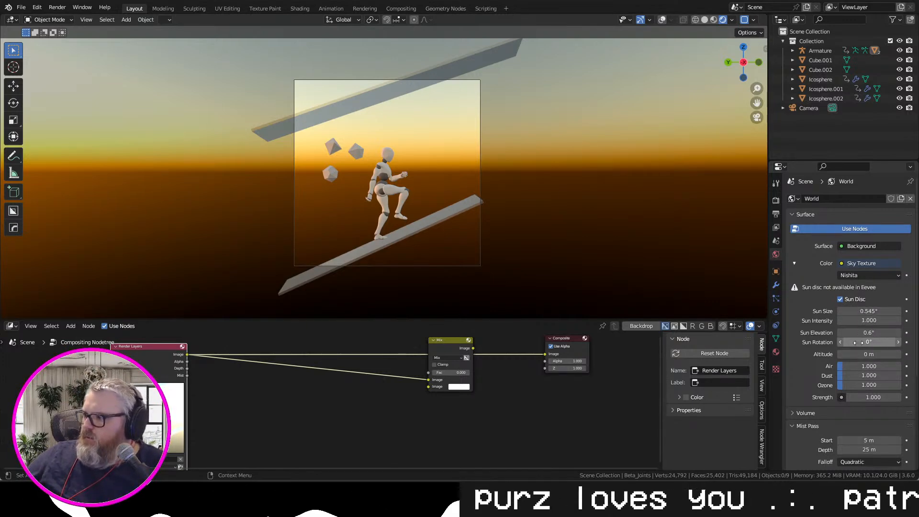
mouse_move(861, 333)
mouse_down()
mouse_move(885, 334)
mouse_move(857, 330)
mouse_up()
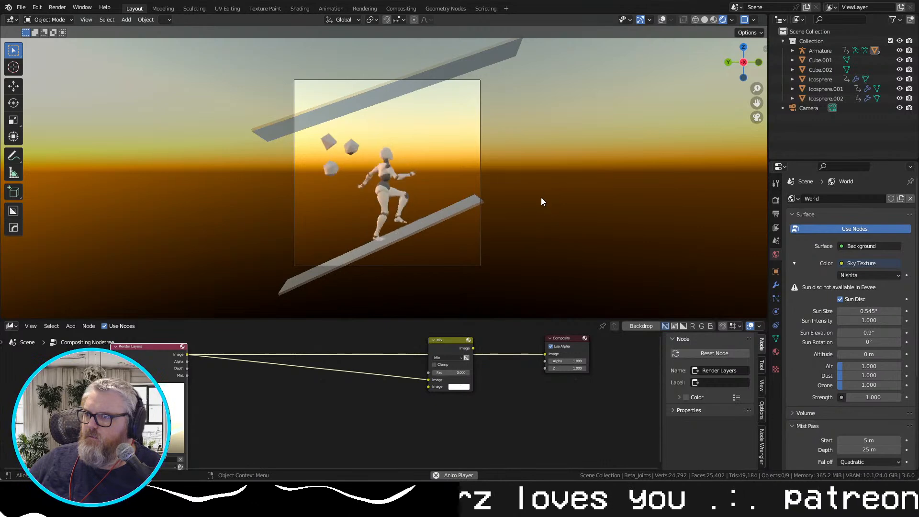
Hide the three icospheres, Cube.001 and Cube.002 in both the viewport and renders
scroll(806, 389, down, 5)
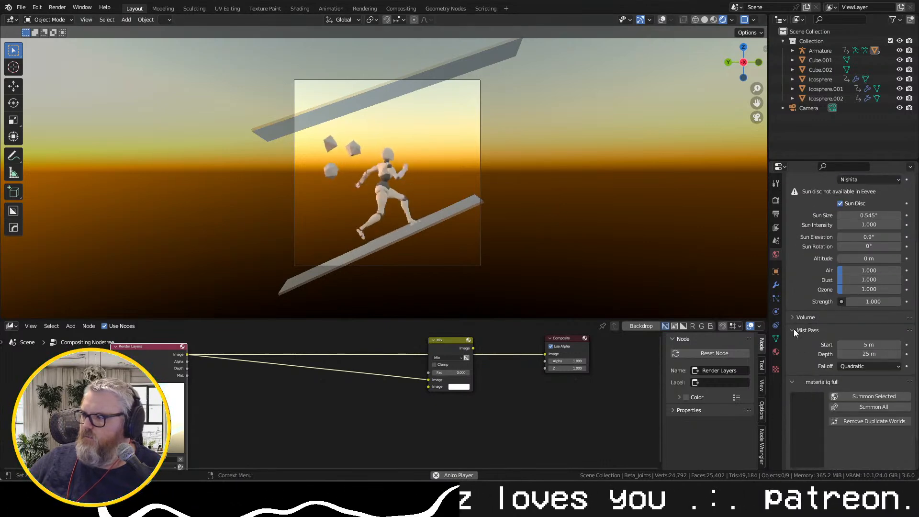
scroll(493, 277, up, 4)
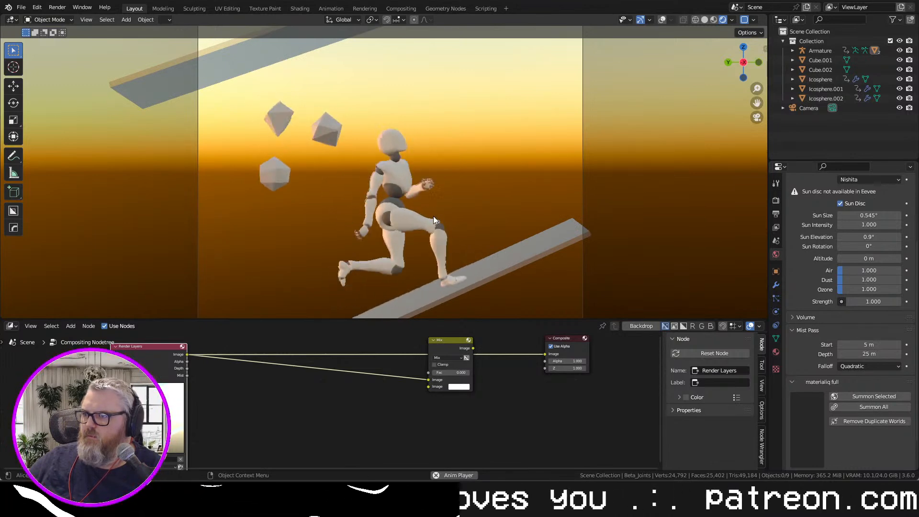
drag(900, 79, 910, 99)
click(900, 108)
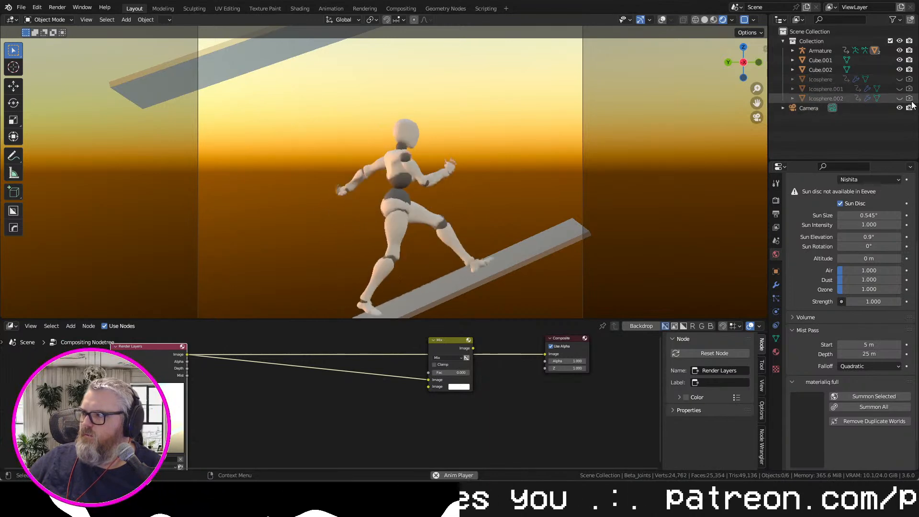
key(KP_0)
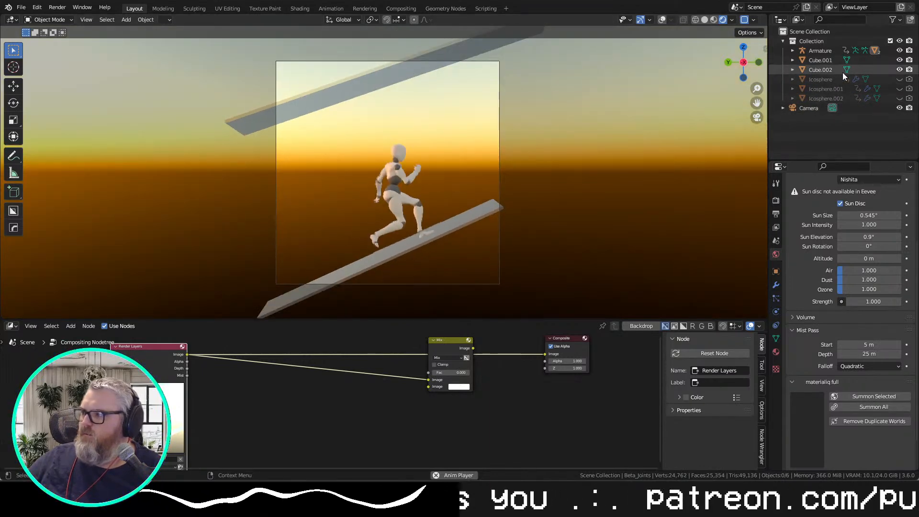
click(900, 60)
click(900, 70)
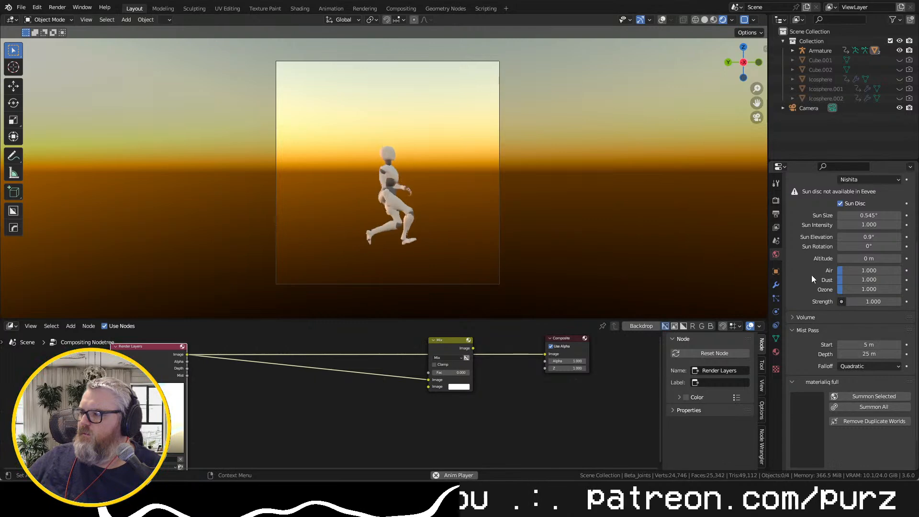
Disconnect the Background shader from the world surface so it is set to None
scroll(809, 282, up, 4)
scroll(805, 297, up, 1)
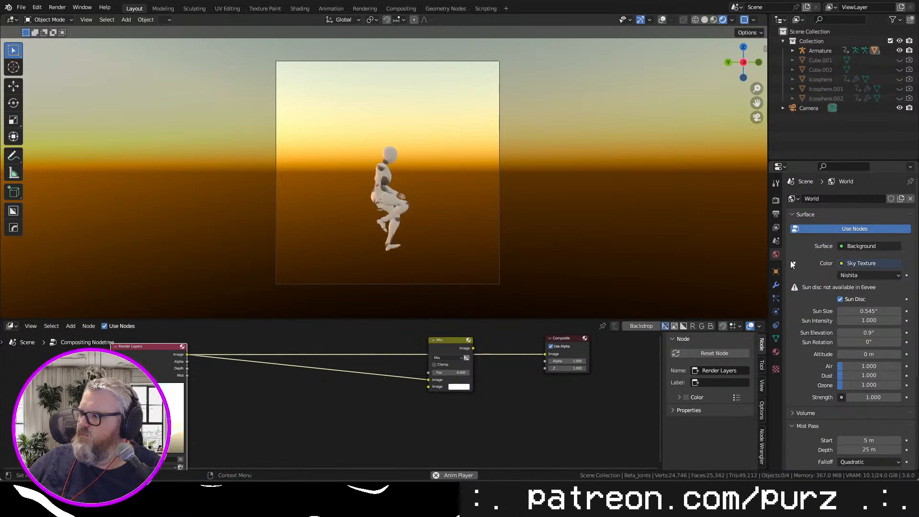
click(842, 245)
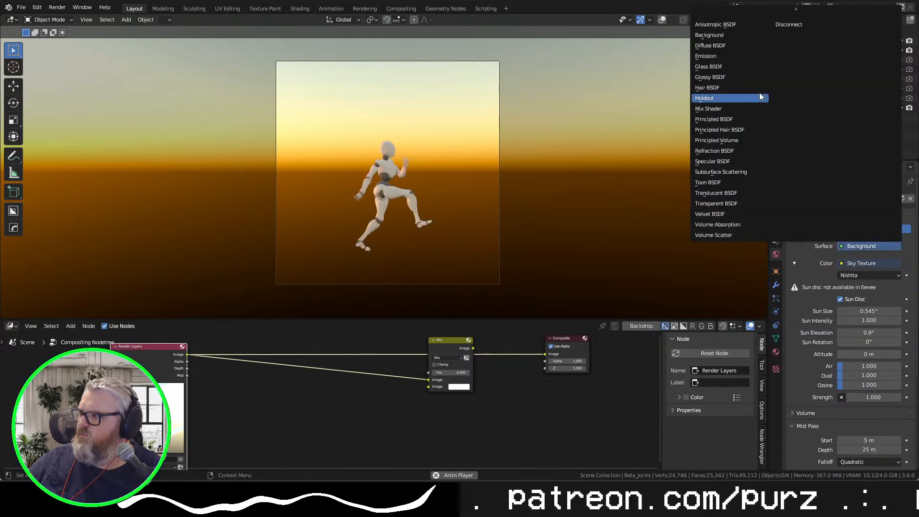
click(805, 28)
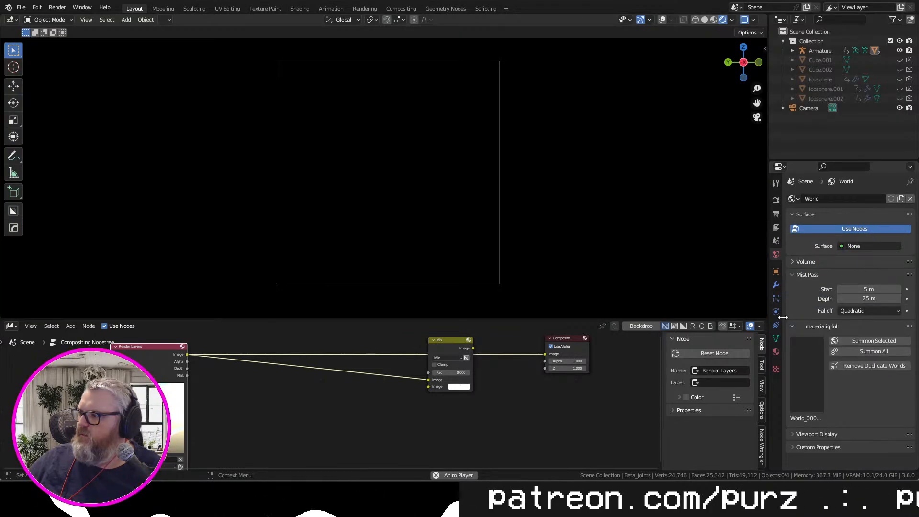
Try lighting the figure with an area light moved along the global axes
key(shift+a)
mouse_move(545, 249)
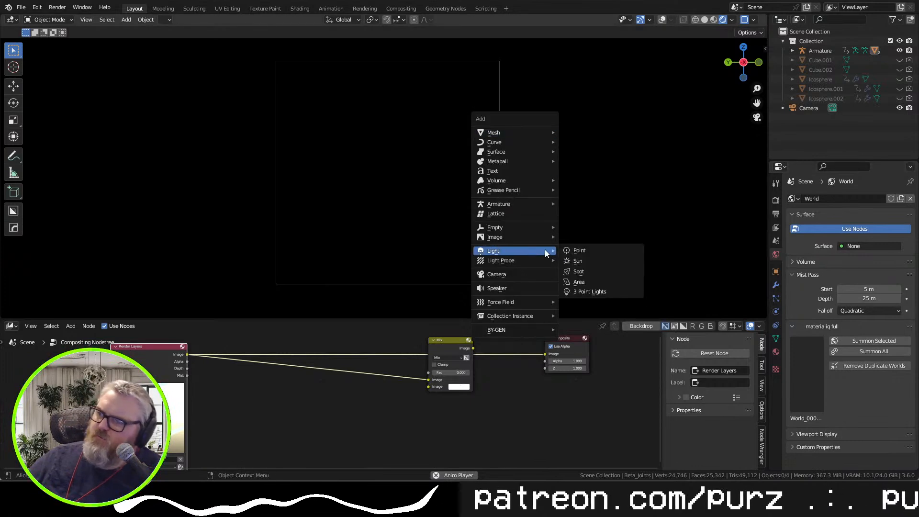
click(587, 283)
key(g)
key(z)
key(x)
click(620, 172)
key(g)
key(y)
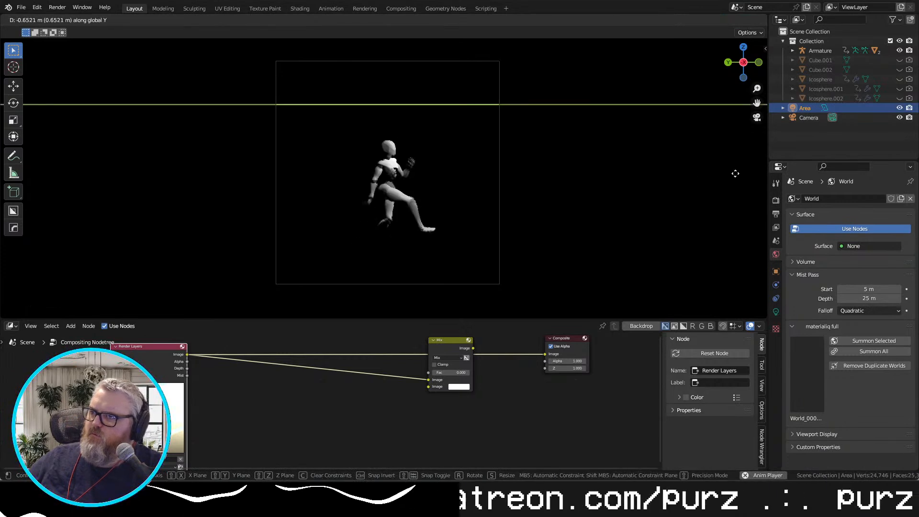
click(720, 180)
Rotate the area light about the X axis, and delete the light
key(r)
key(x)
click(559, 202)
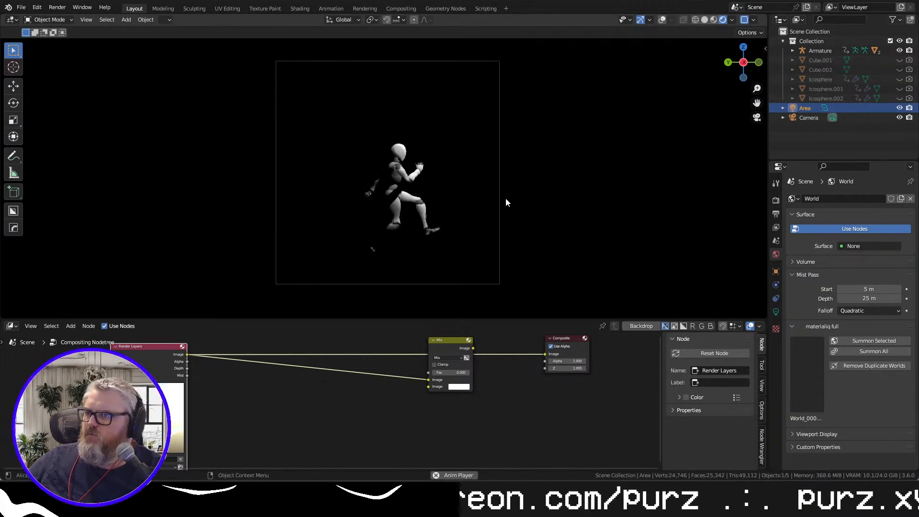
right_click(786, 108)
click(772, 130)
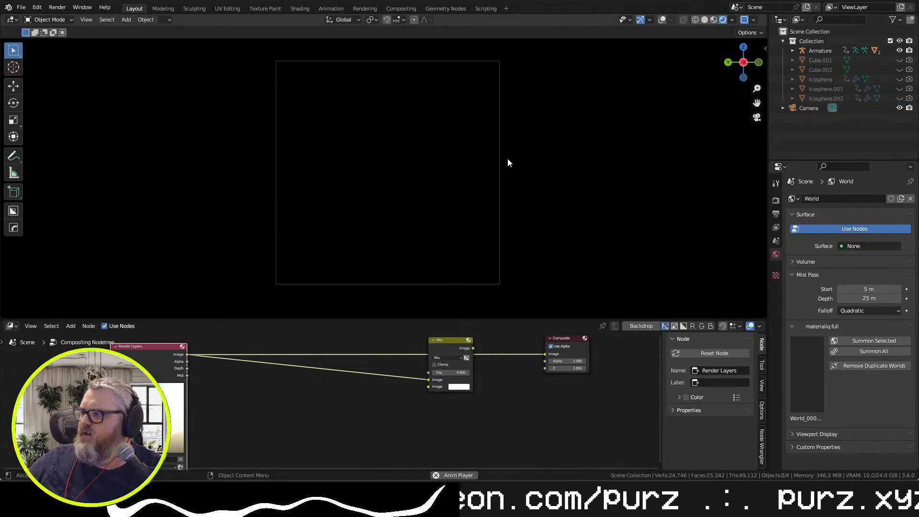
Try lighting the figure with a sun light at strength 4.05, and remove the light
key(shift+a)
mouse_move(487, 158)
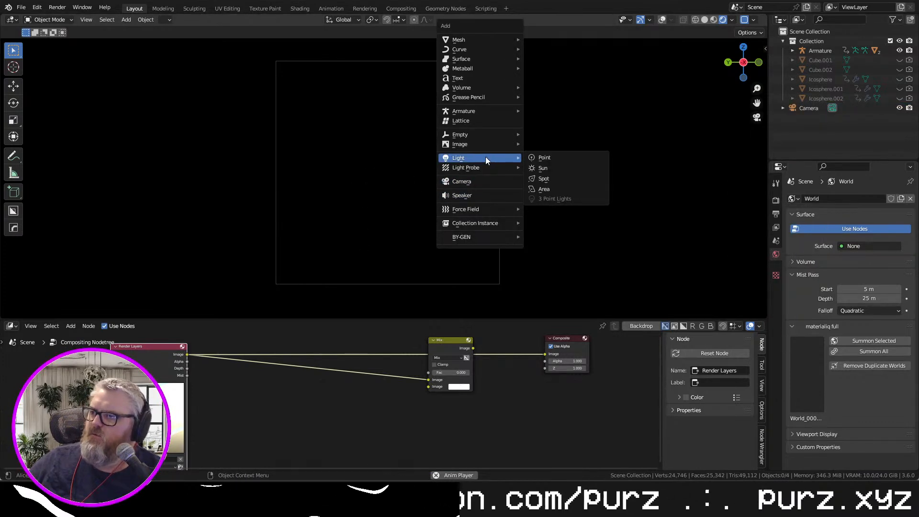
click(550, 166)
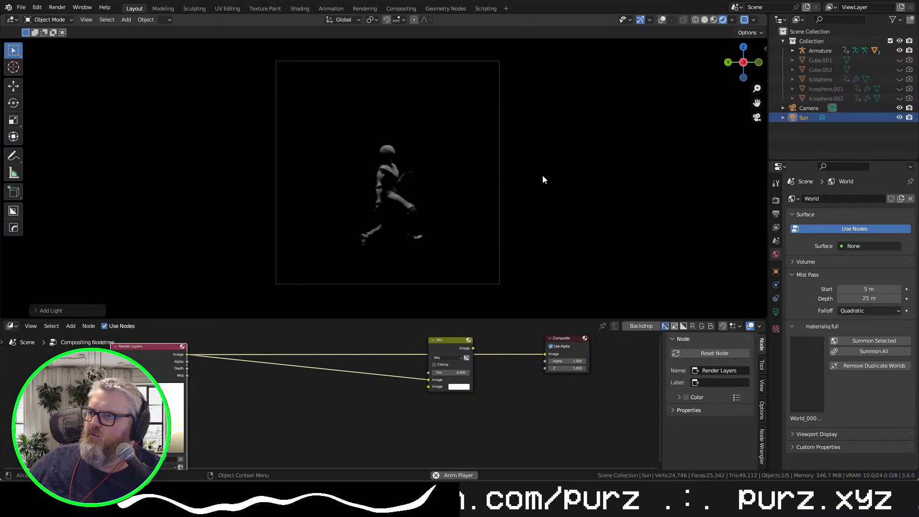
click(776, 311)
drag(851, 265, 879, 265)
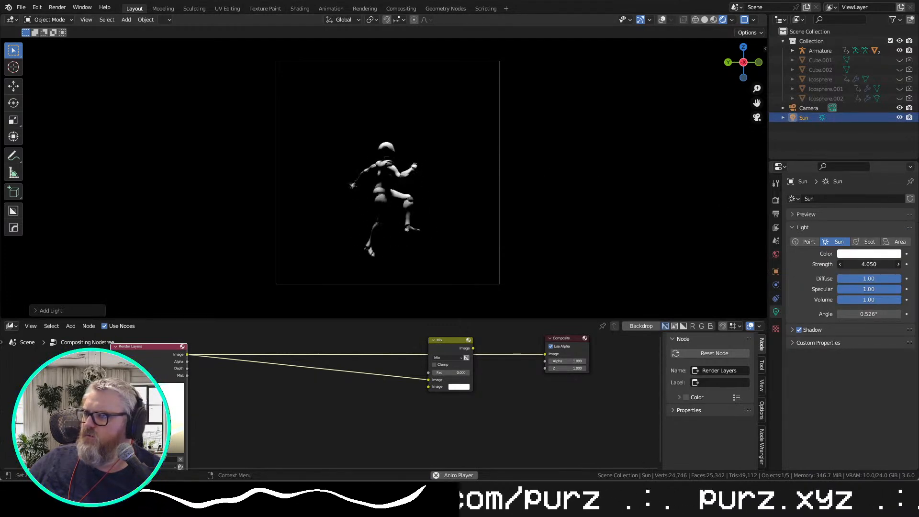
key(ctrl+z)
key(Delete)
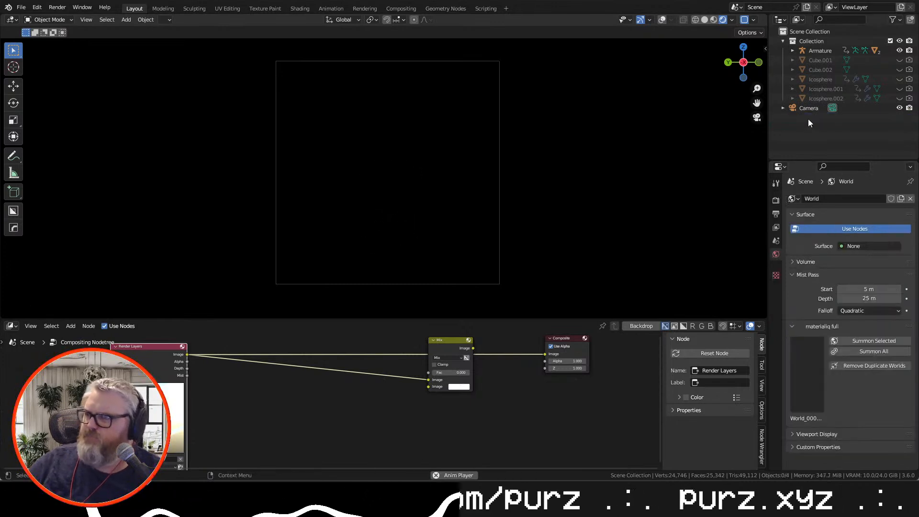
Select the Armature and add a 3 Point Lights setup for it
key(shift+a)
mouse_move(591, 177)
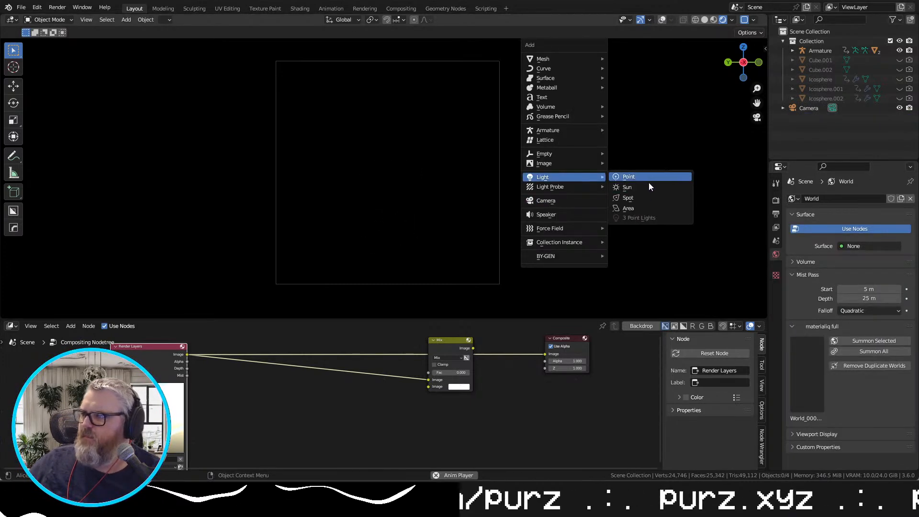
click(814, 50)
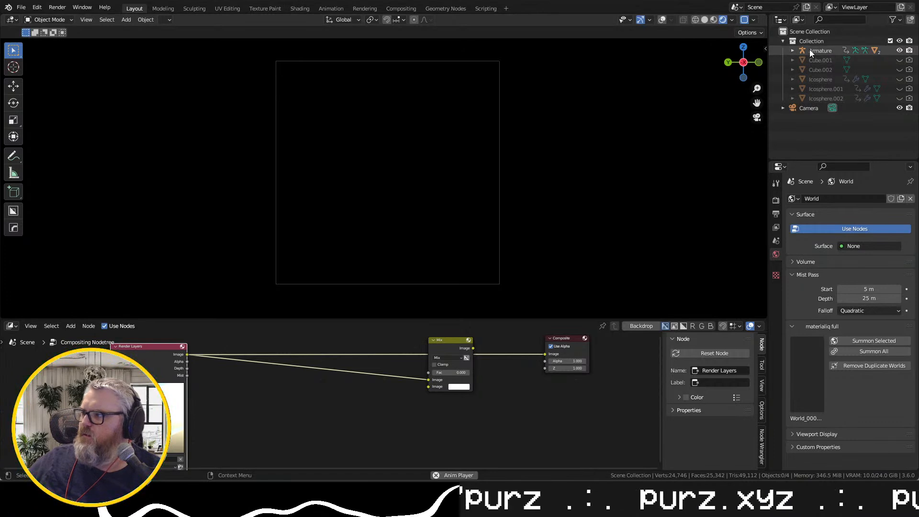
key(shift+a)
click(683, 198)
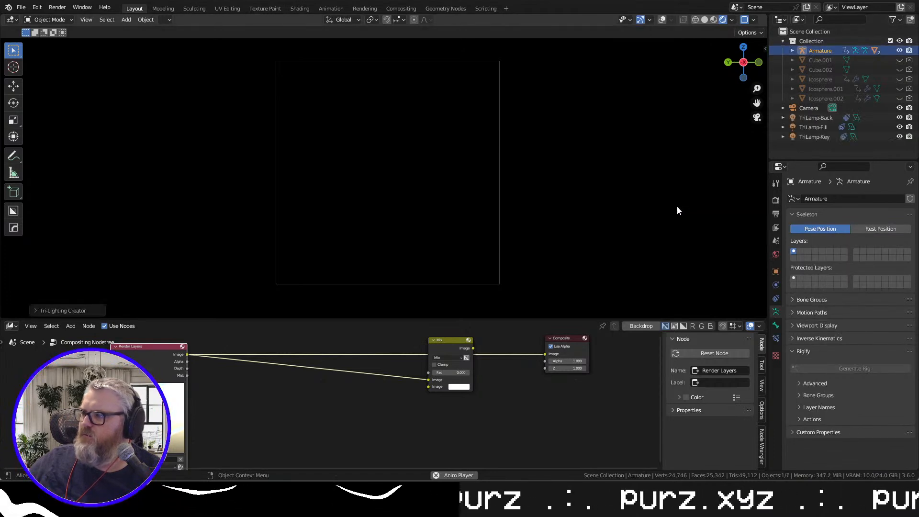
Set the three-point lighting's base energy to 716 and its height to 5.72
click(34, 311)
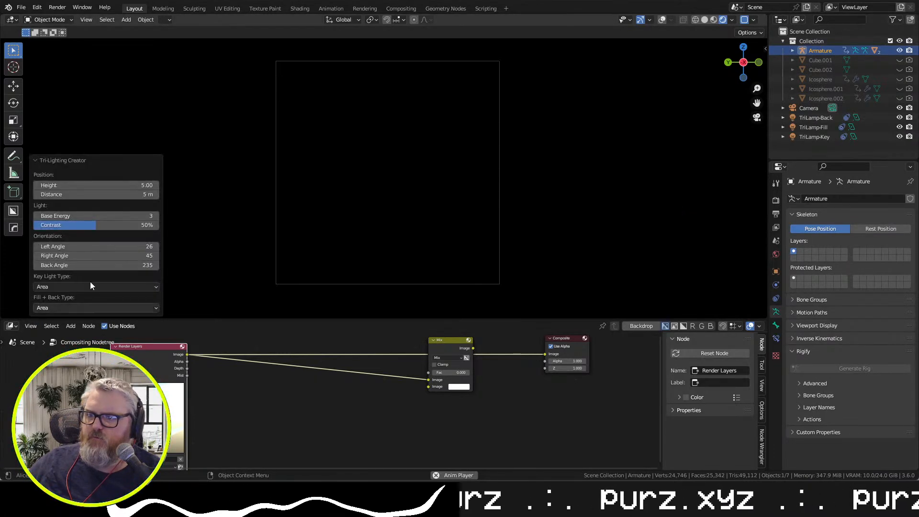
drag(102, 216, 360, 215)
drag(99, 215, 334, 213)
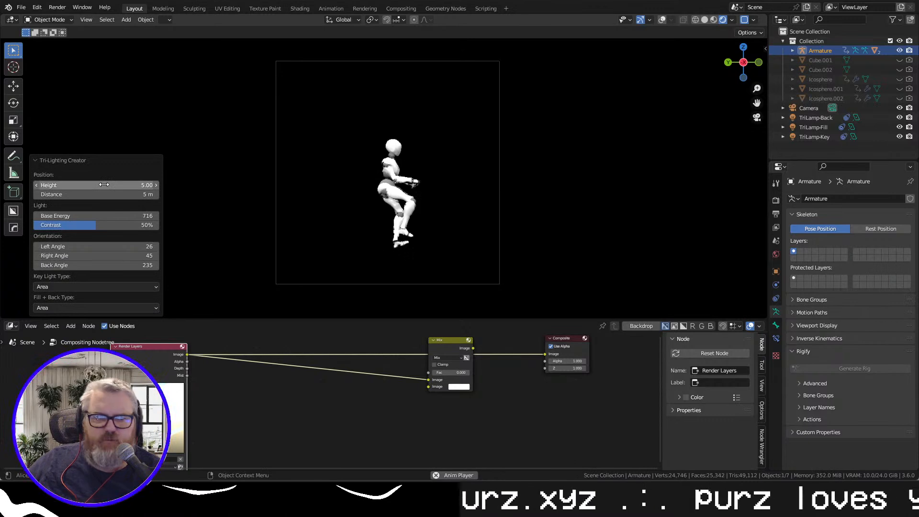
drag(104, 184, 139, 185)
scroll(421, 186, up, 3)
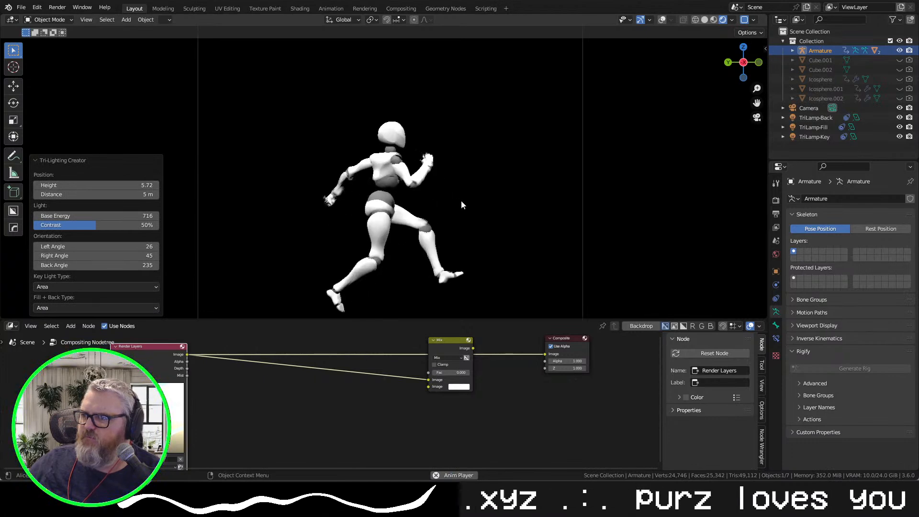
scroll(461, 200, down, 3)
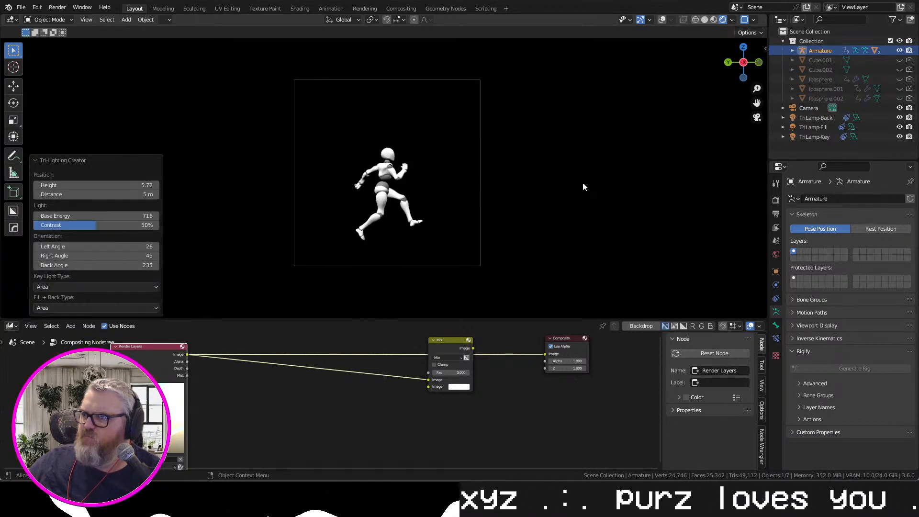
Set the output path to C:\tmp\openpose-lkg-runner\ and render the animation
click(777, 200)
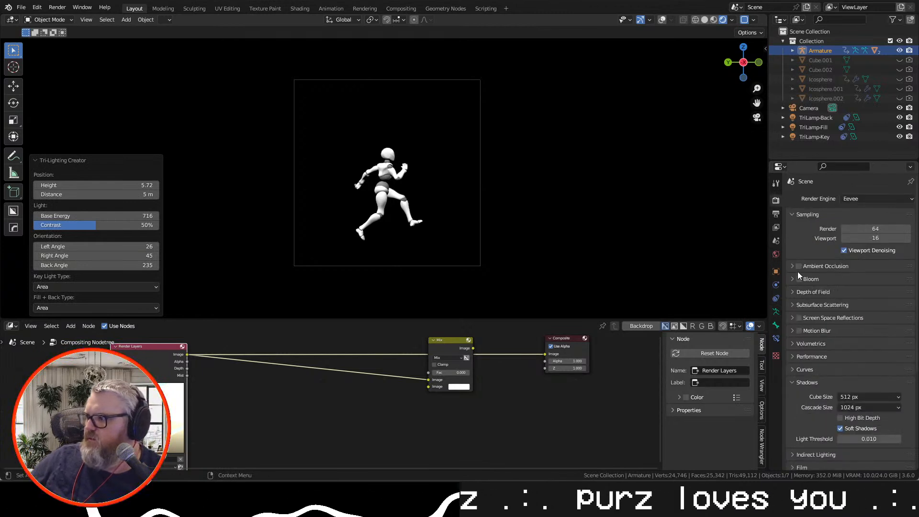
click(776, 214)
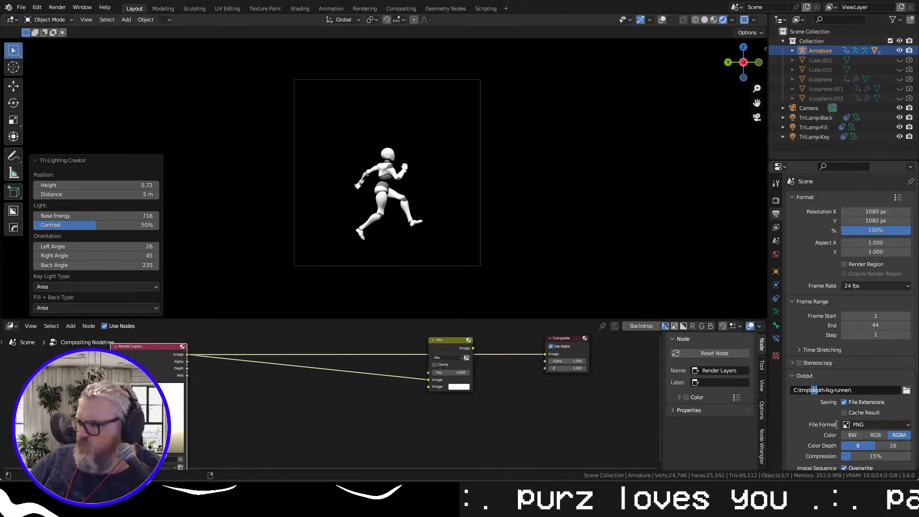
text(se)
click(57, 8)
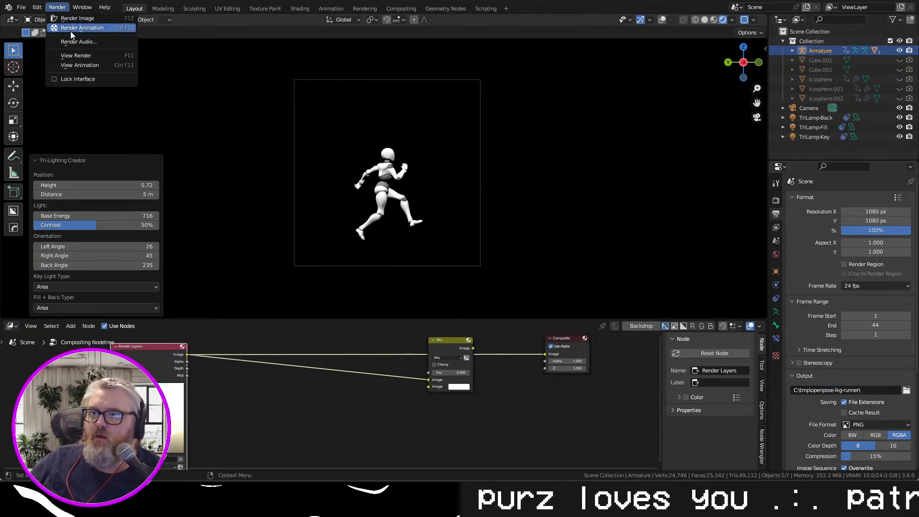
click(70, 31)
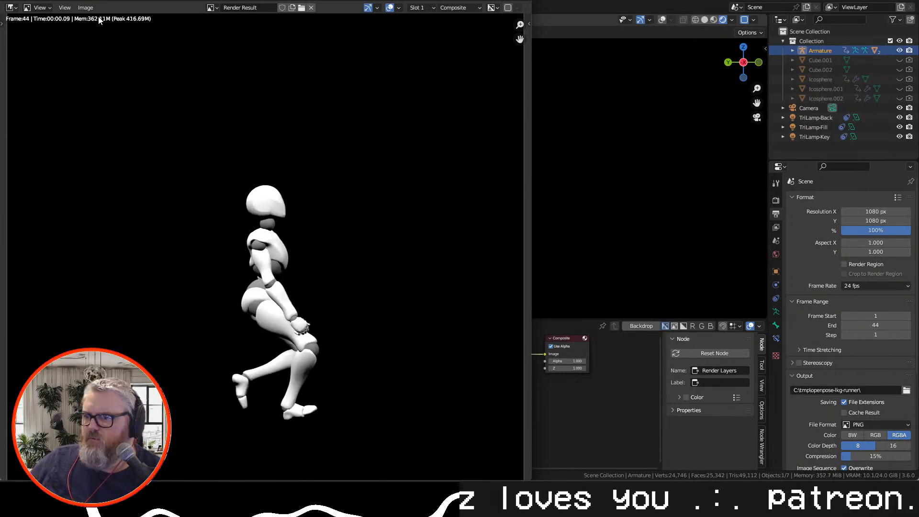
click(521, 1)
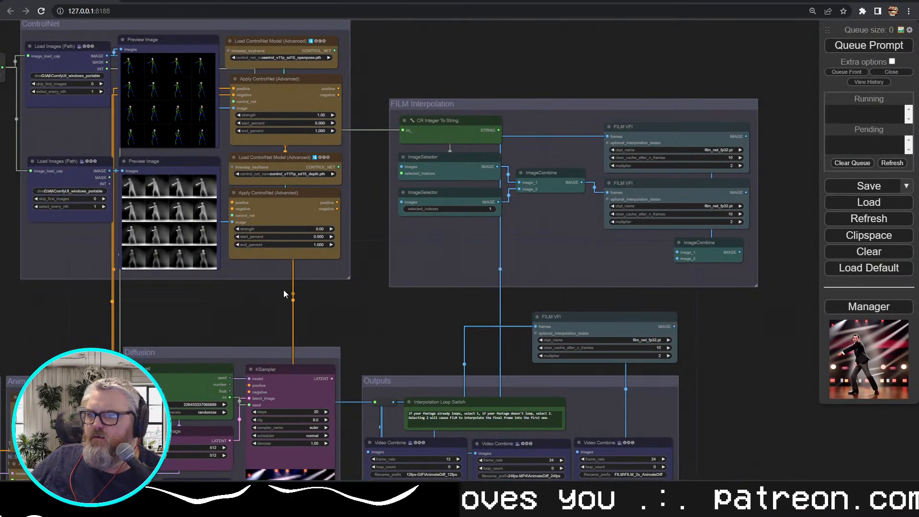
In the ComfyUI workflow, delete the Zoe - Depth Map node between Load Video (Path) and Image Save
drag(189, 307, 516, 366)
drag(272, 289, 478, 283)
scroll(271, 282, up, 3)
scroll(274, 259, up, 2)
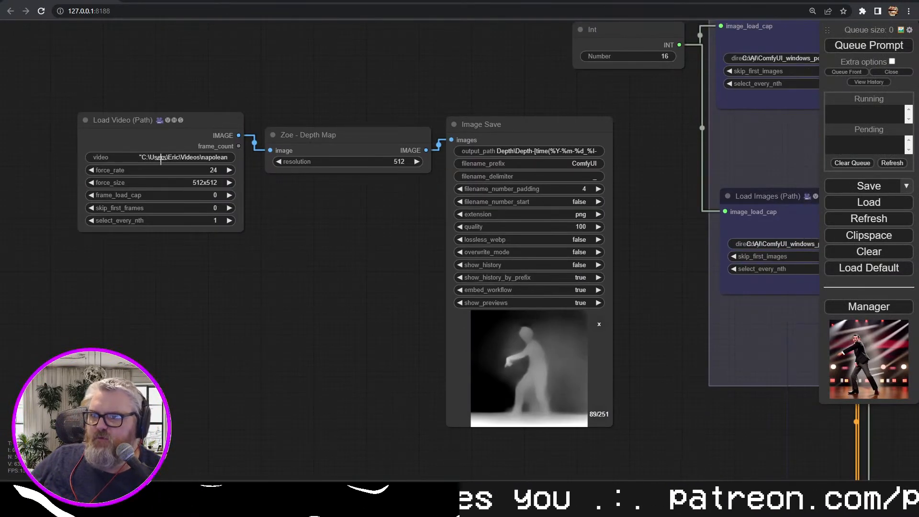
click(307, 135)
key(Delete)
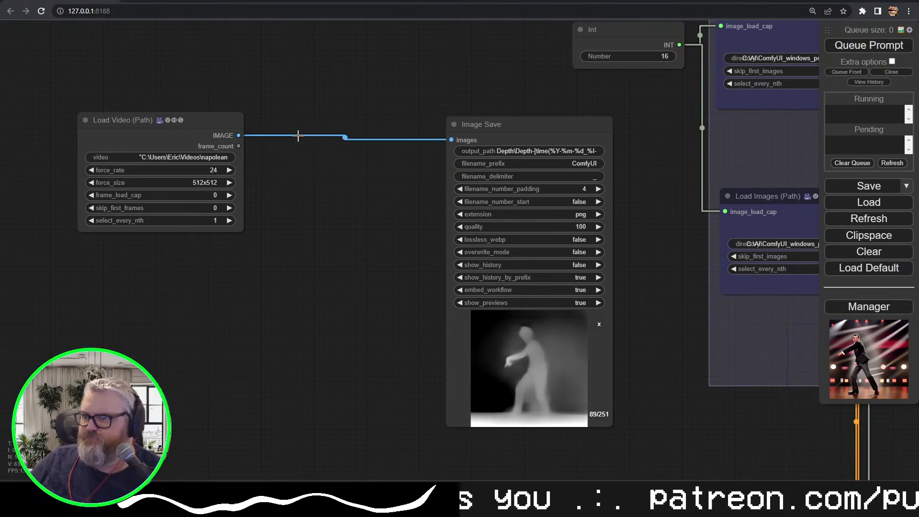
Add a DWPreprocessor node and connect it between the Load Video (Path) image output and Image Save
double_click(296, 211)
text(dw)
key(Return)
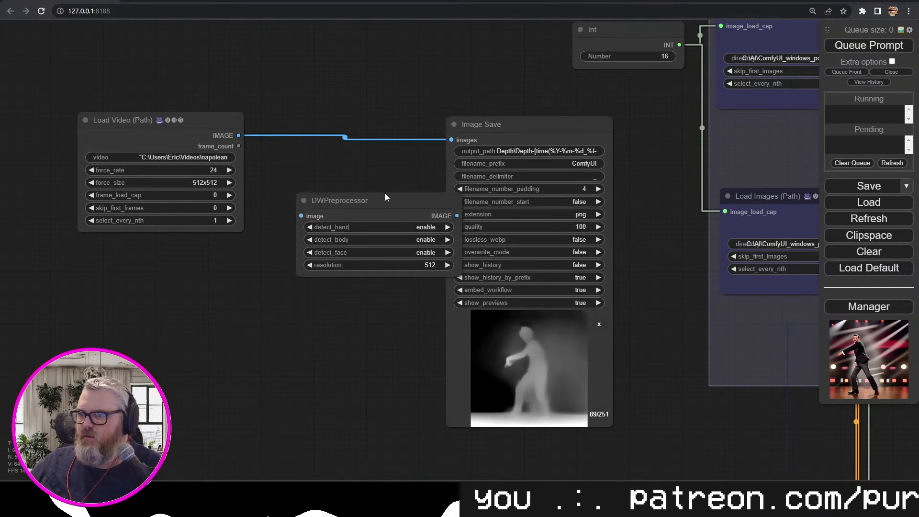
drag(387, 196, 354, 177)
drag(451, 140, 268, 197)
drag(424, 197, 451, 139)
drag(326, 188, 339, 85)
Change the Image Save node's output path to start with OpenPose\OpenPose- in place of both Depth entries, keeping the time suffix
click(504, 153)
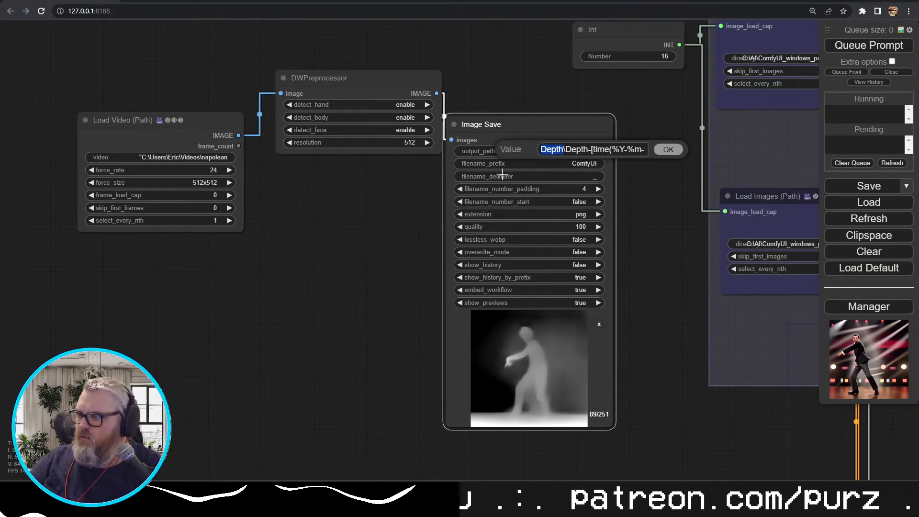
text(OpenPose\)
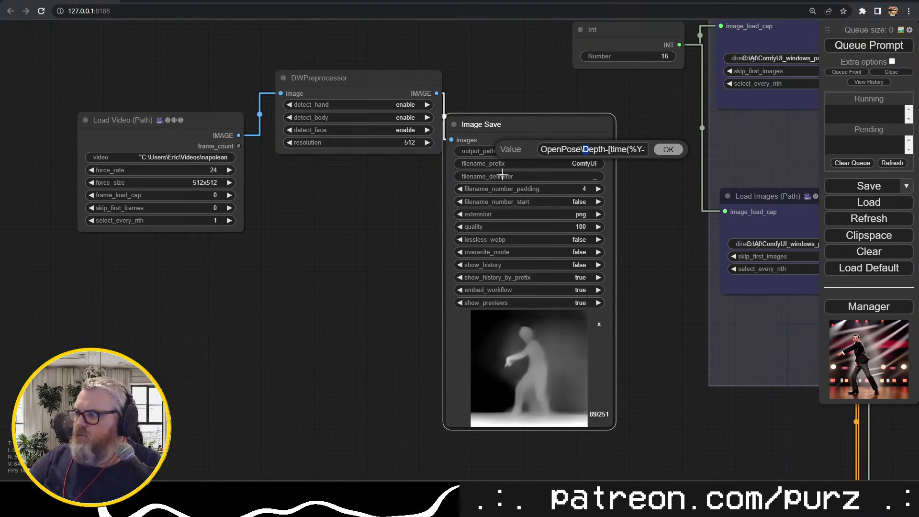
text(OpenPose)
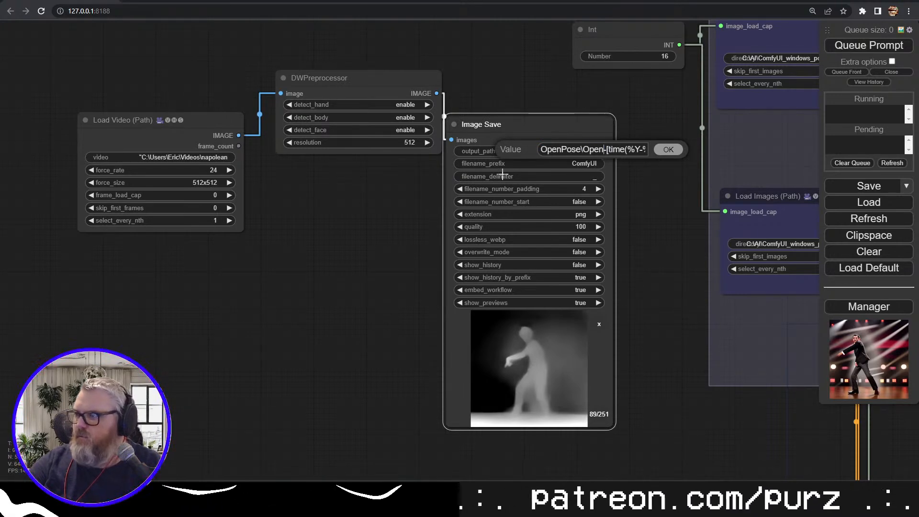
key(Return)
click(294, 208)
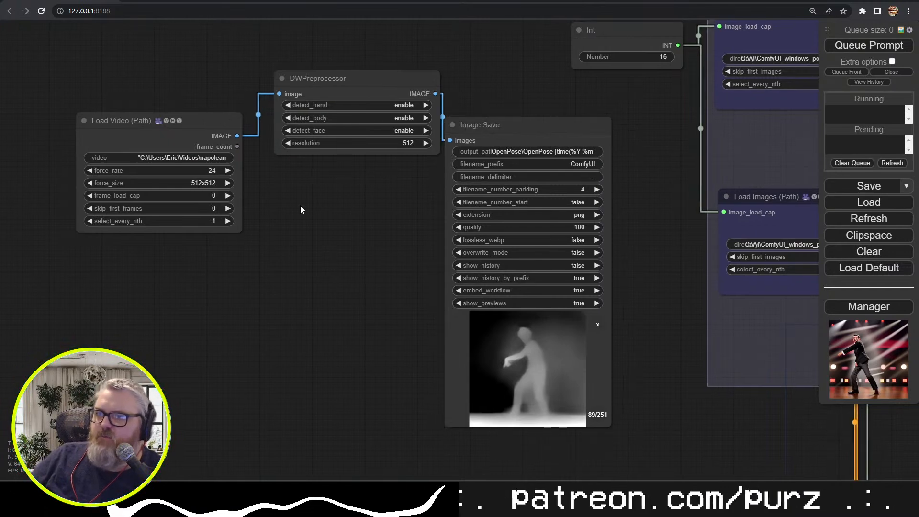
drag(267, 181, 275, 220)
Set the Load Video (Path) node's video to the folder path C:\tmp\openpose-lkg-runner and its force_size to Disabled
key(super+r)
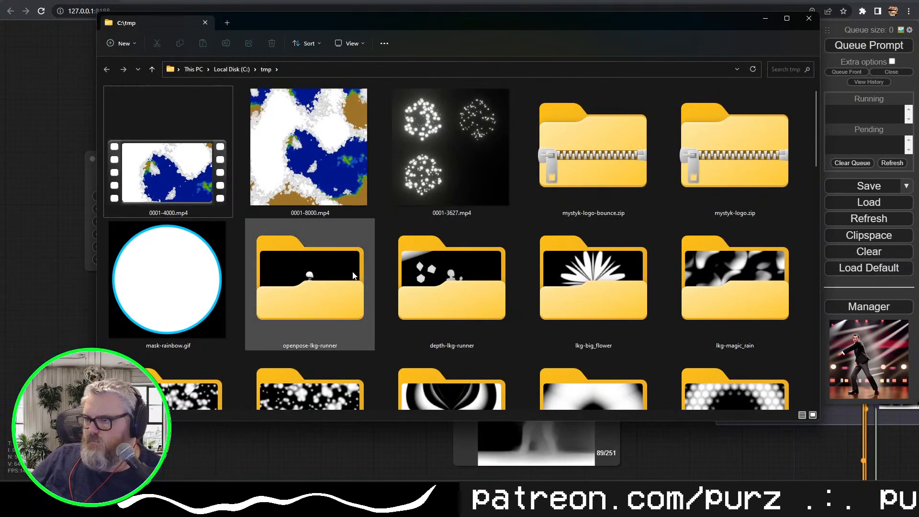
double_click(353, 275)
click(367, 70)
key(ctrl+c)
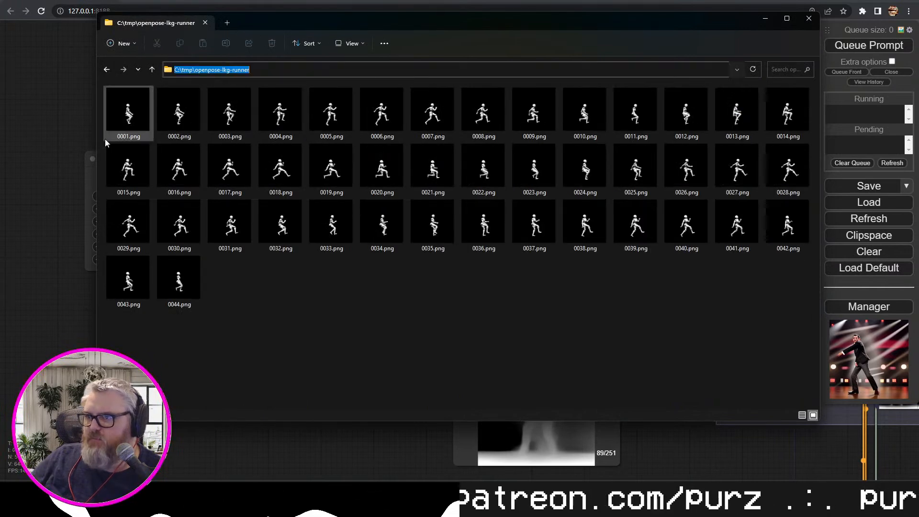
click(42, 143)
key(ctrl+a)
key(ctrl+v)
key(Return)
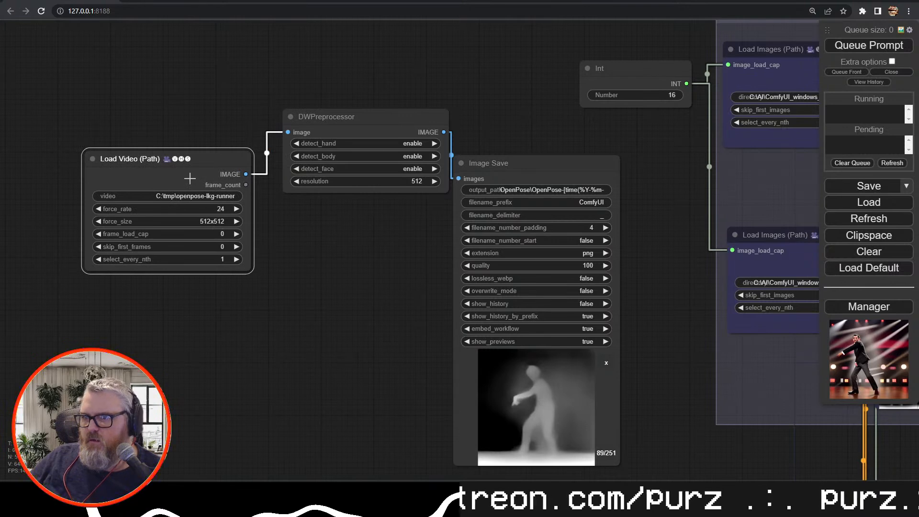
click(213, 221)
click(225, 220)
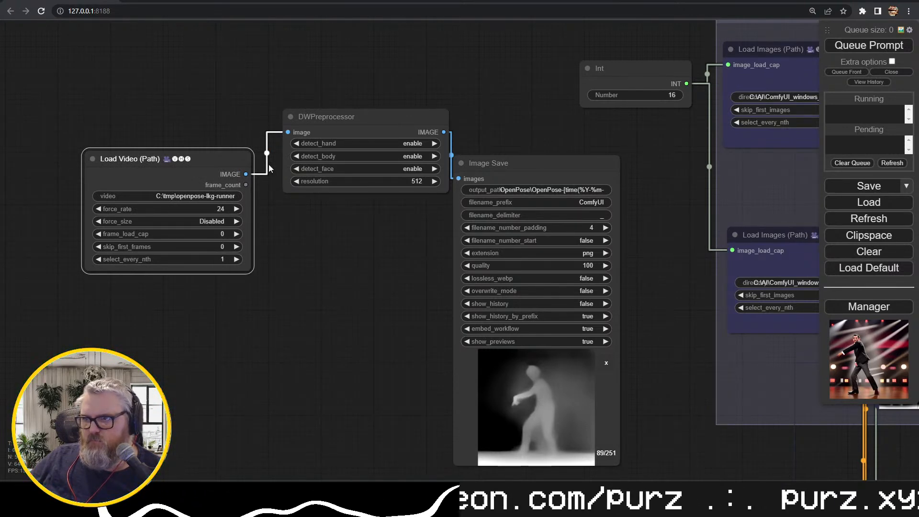
Set the Int node that feeds the image load caps to 1 and queue the prompt
drag(378, 130, 366, 136)
drag(554, 133, 476, 138)
click(589, 101)
text(1)
key(Return)
drag(562, 168, 361, 162)
click(883, 46)
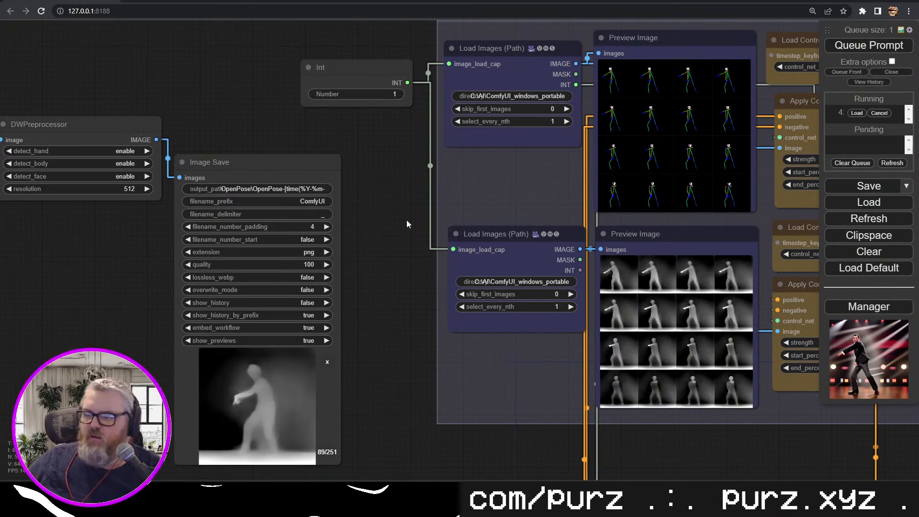
Switch to File Explorer and open the depth-lkg-runner folder in C:\tmp
key(alt+Tab)
key(alt+Up)
key(Right)
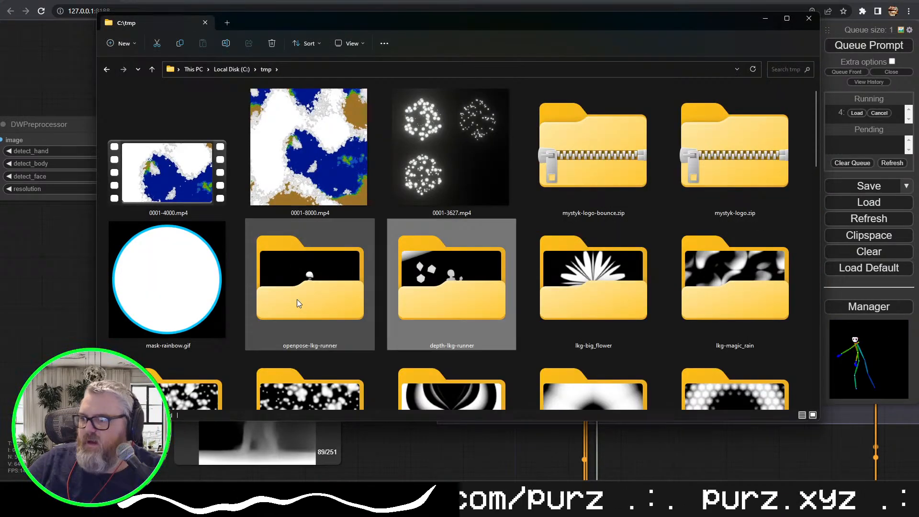
key(Down)
key(Right)
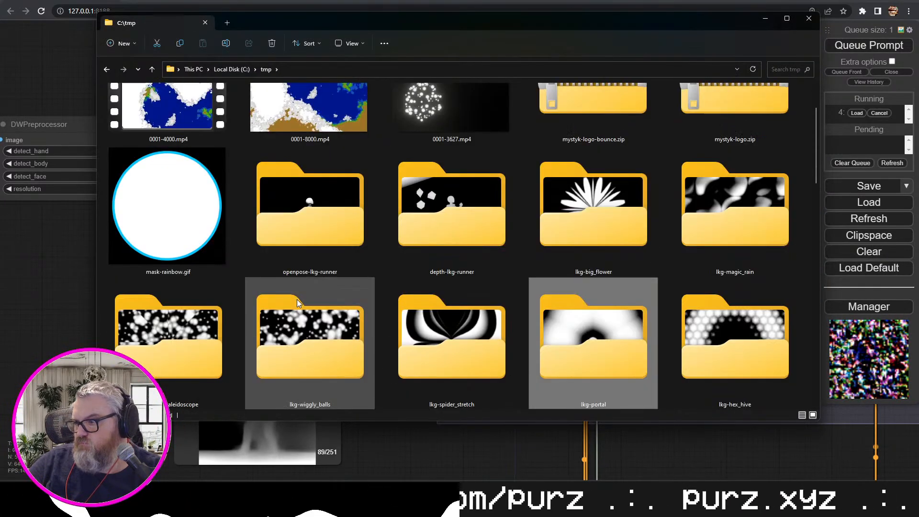
key(Up)
key(Left)
key(Return)
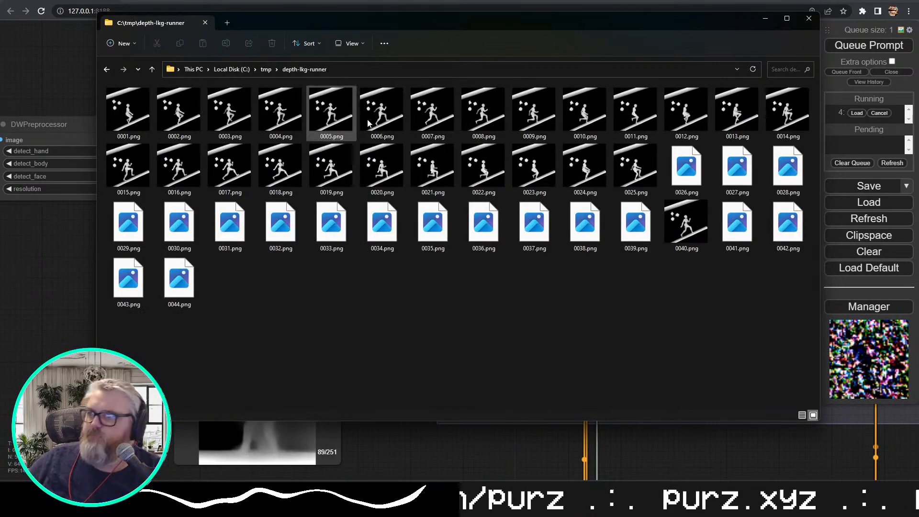
Copy the C:\tmp\depth-lkg-runner path into the directory of the lower Load Images (Path) node in the ControlNet group
click(384, 69)
key(ctrl+c)
click(48, 281)
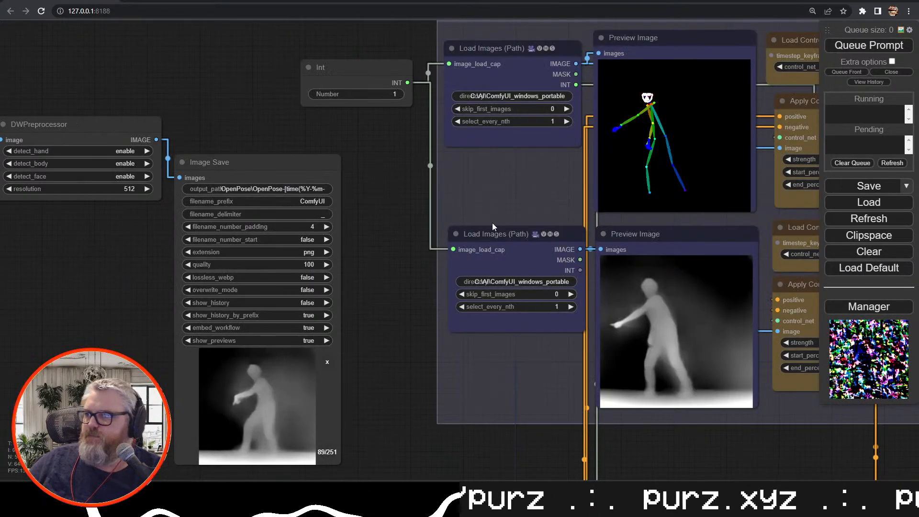
click(533, 279)
key(ctrl+v)
key(Return)
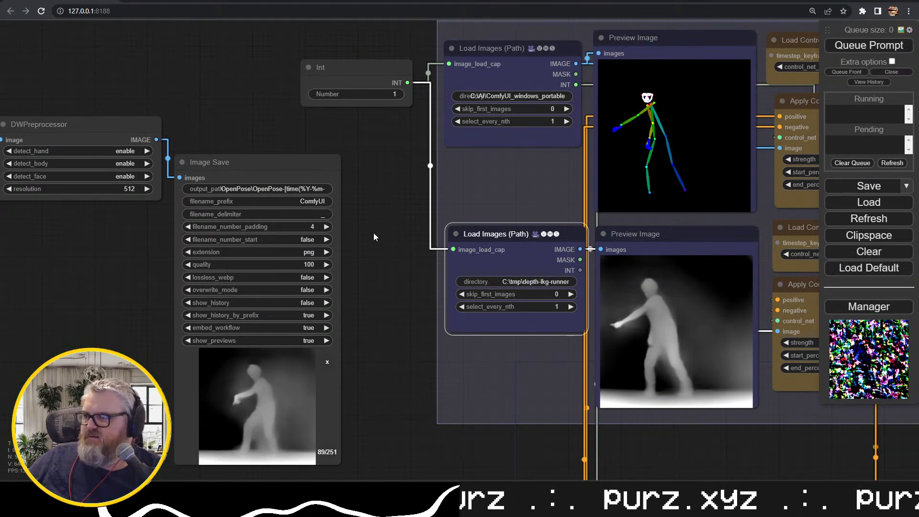
Open the C:\tmp\openpose-lkg-runner folder in File Explorer, copy its path and return to the Load Video (Path) node
drag(97, 252, 335, 253)
click(168, 173)
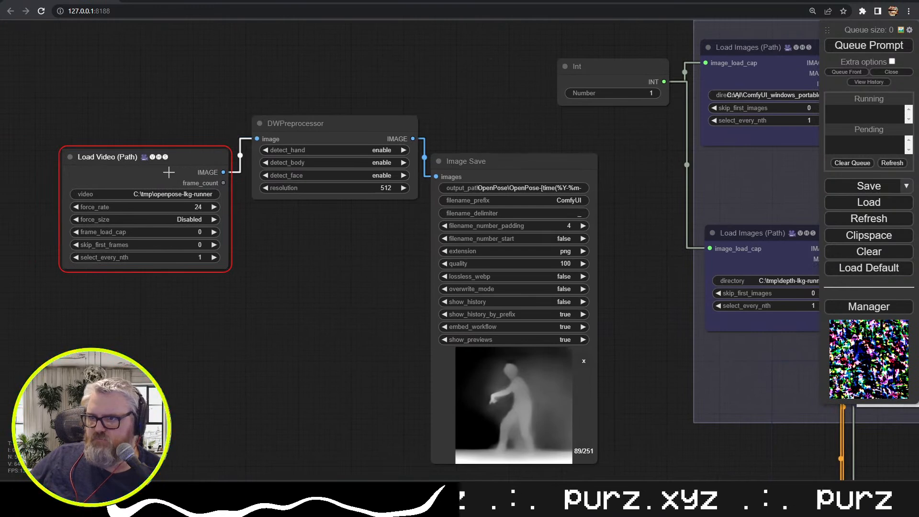
drag(169, 172, 142, 150)
scroll(221, 230, up, 3)
drag(221, 230, 348, 251)
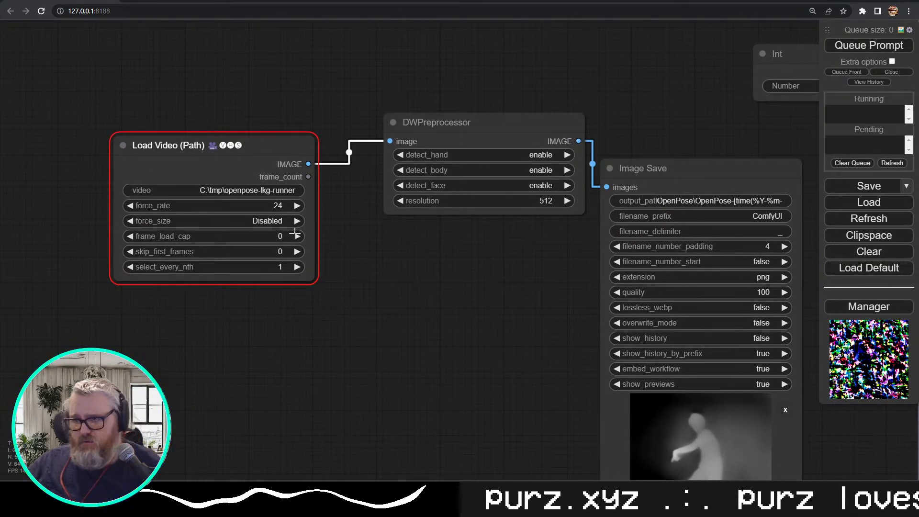
key(super+r)
key(Return)
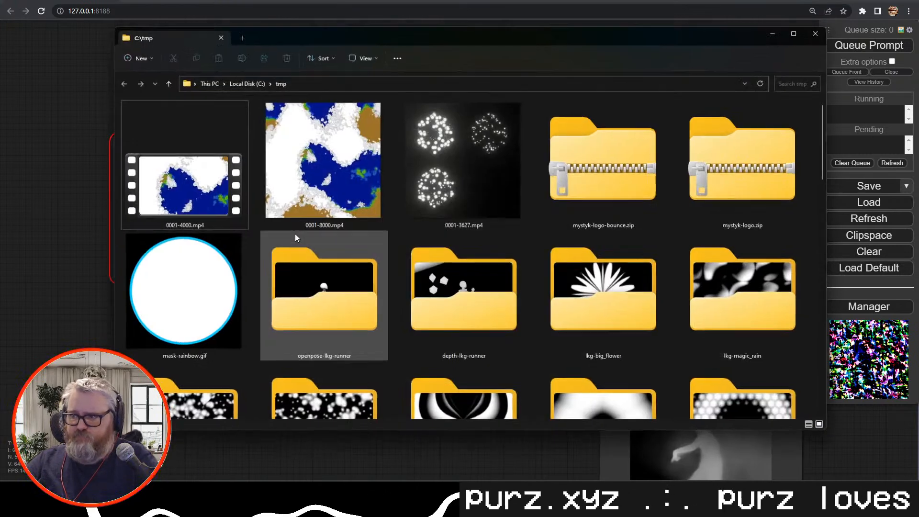
double_click(295, 234)
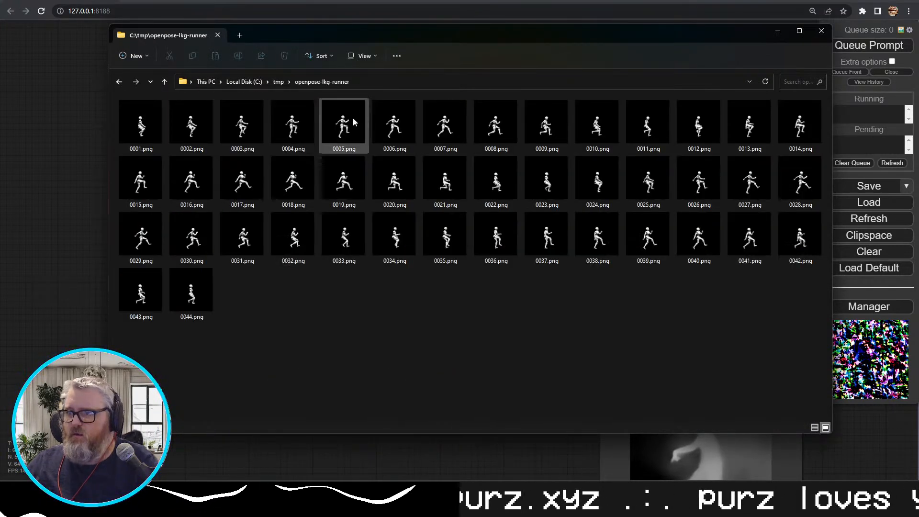
click(360, 81)
key(ctrl+c)
click(95, 240)
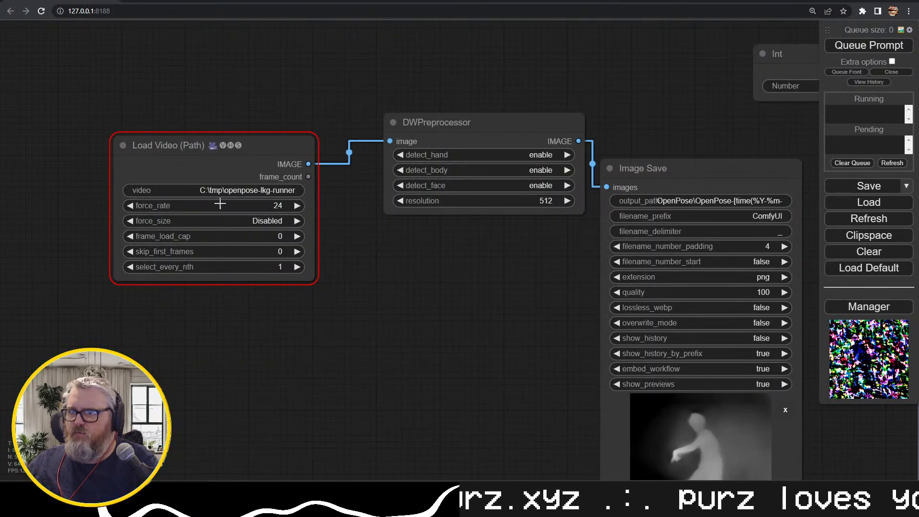
Delete the Load Video (Path) node and add a VHS_LoadImagesPath node in its place before DWPreprocessor
key(Delete)
double_click(214, 163)
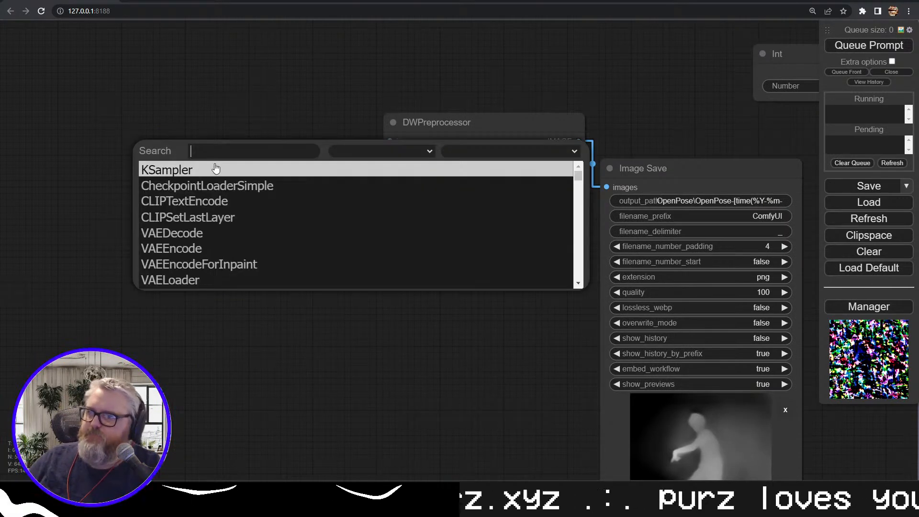
text(load )
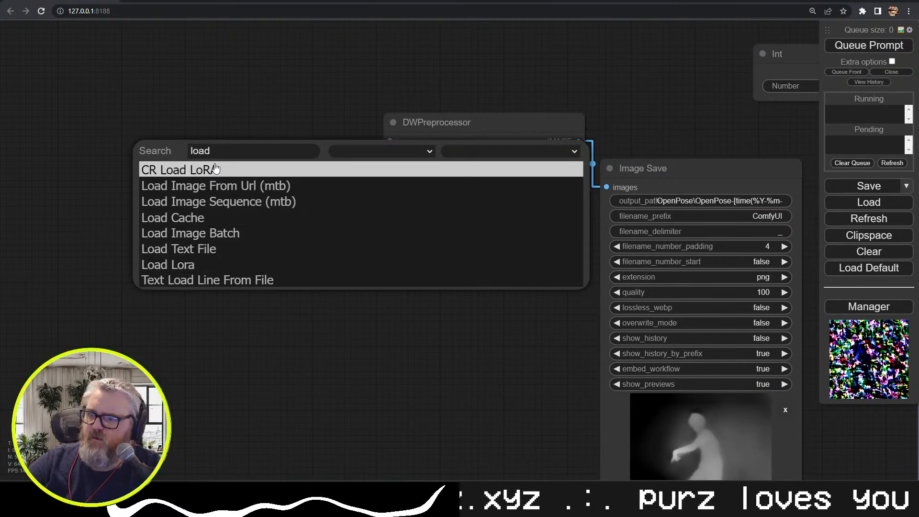
text(ima)
key(ctrl+a)
text(image se)
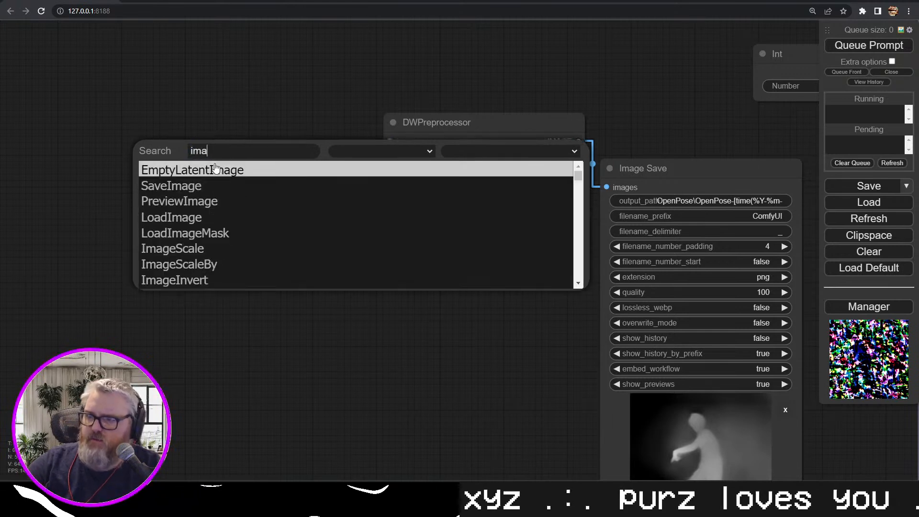
key(BackSpace)
key(BackSpace)
key(BackSpace)
key(BackSpace)
key(BackSpace)
key(BackSpace)
key(BackSpace)
key(BackSpace)
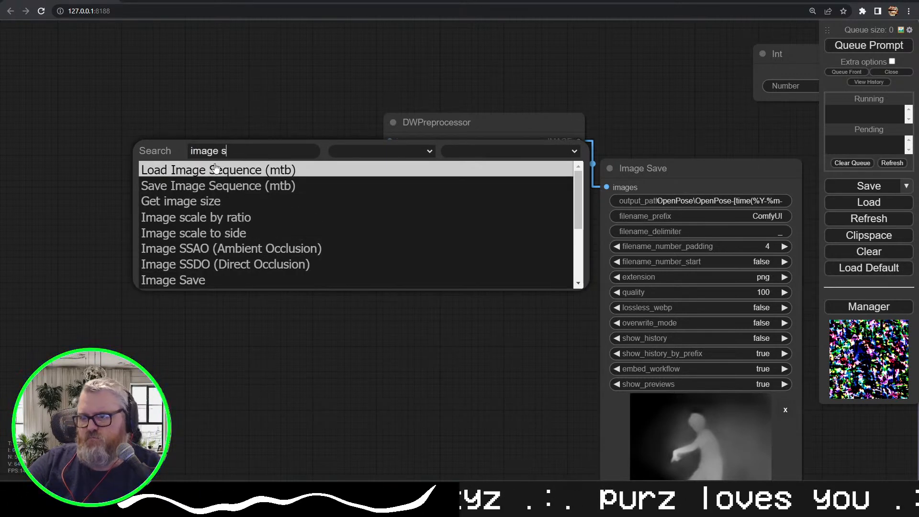
text(vhs)
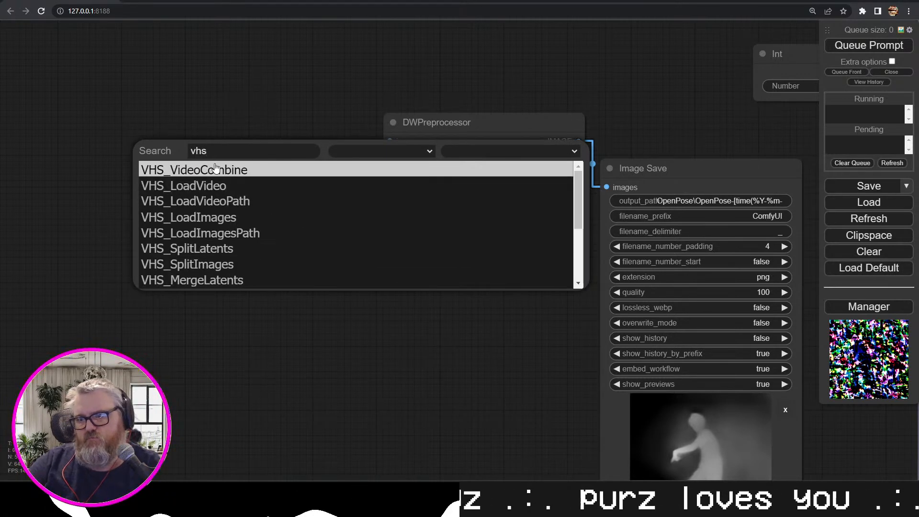
key(Down)
key(Down)
key(Down)
key(Down)
key(Return)
drag(287, 153, 156, 145)
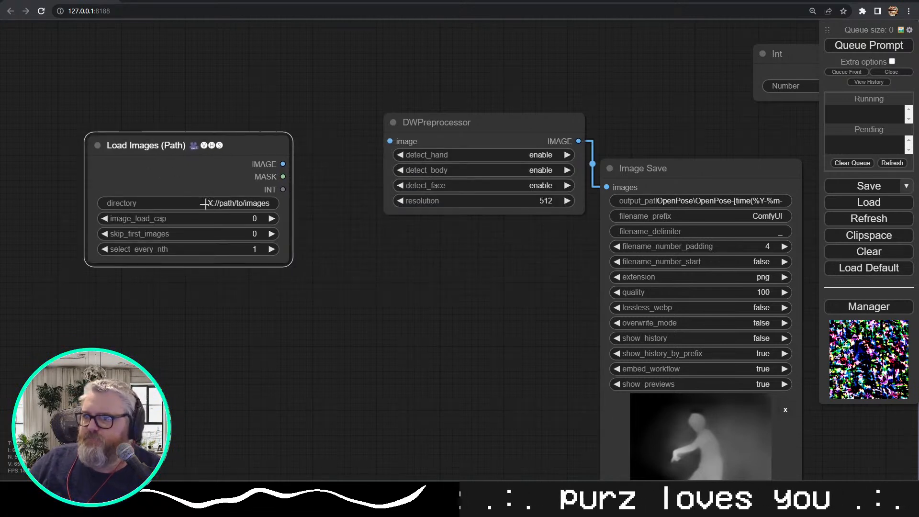
Set the new Load Images (Path) directory to C:\tmp\openpose-lkg-runner and connect its IMAGE output to the DWPreprocessor image input
click(208, 204)
key(ctrl+a)
key(ctrl+v)
key(Return)
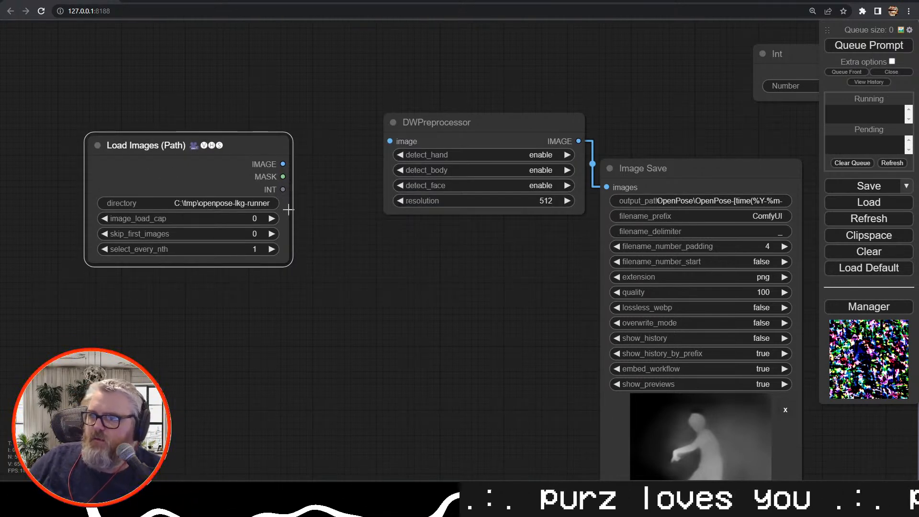
click(229, 283)
drag(283, 164, 390, 142)
scroll(432, 309, down, 2)
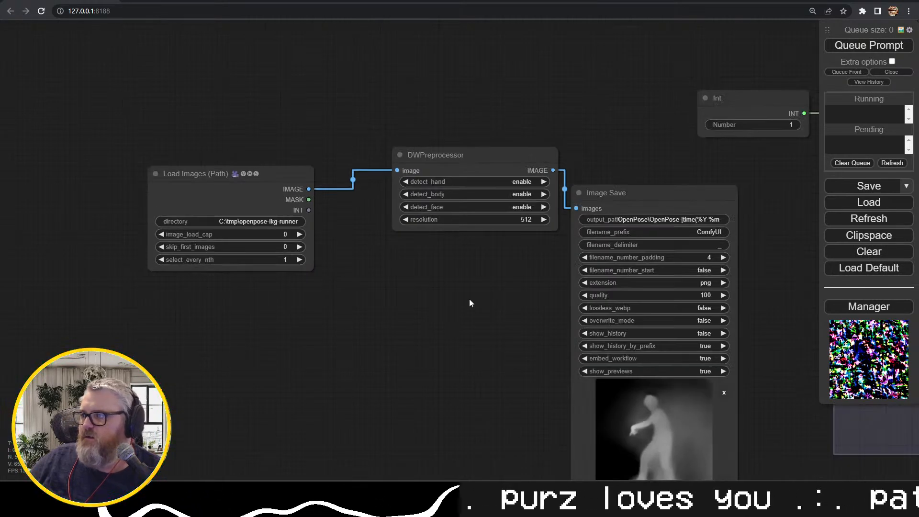
Queue the prompt to run DWPreprocessor on the runner frames and check the node previews as it processes
click(867, 48)
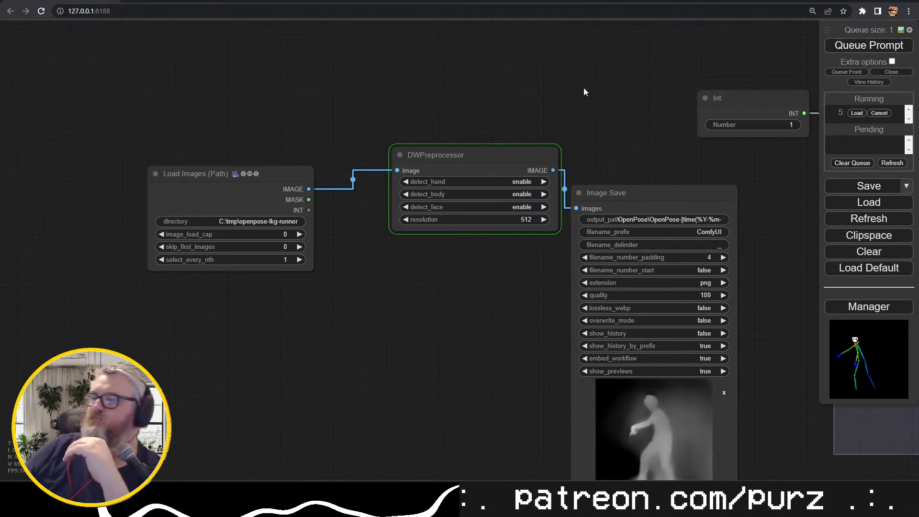
drag(474, 156, 430, 177)
drag(422, 335, 324, 259)
scroll(359, 293, up, 4)
scroll(298, 282, down, 3)
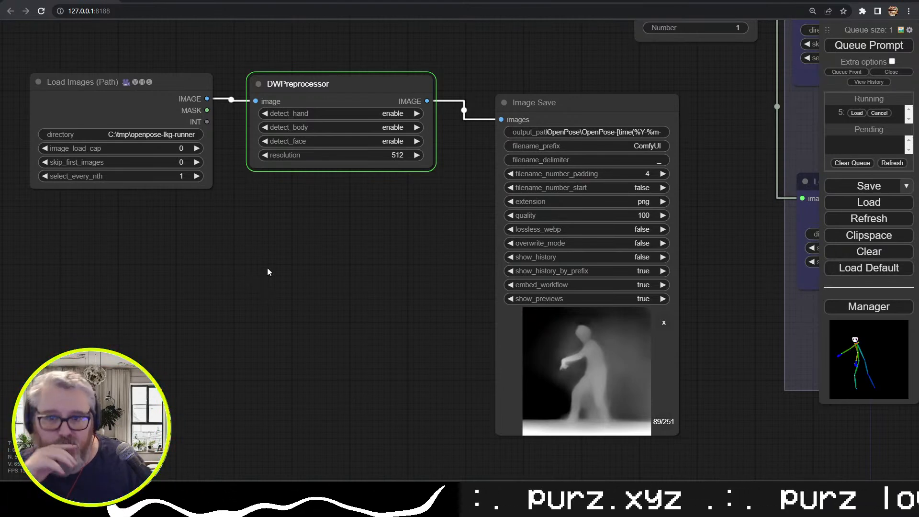
drag(421, 269, 0, 355)
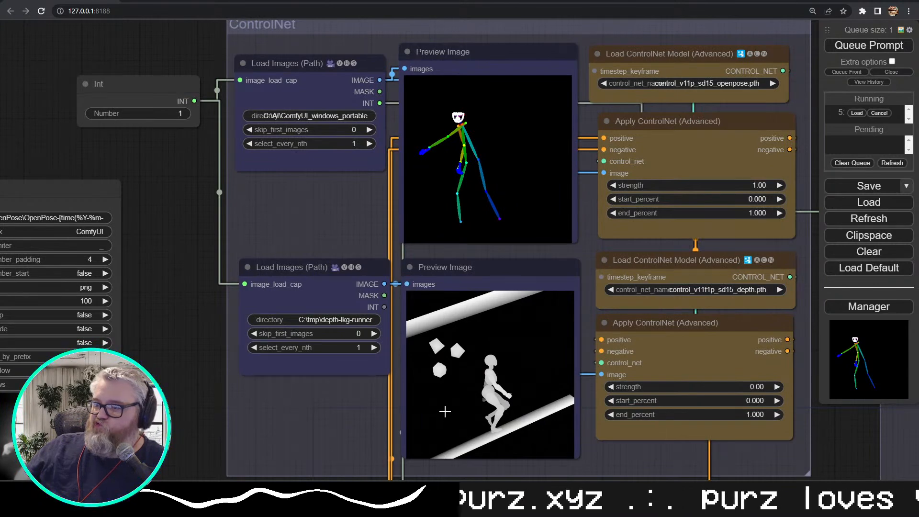
scroll(181, 221, down, 4)
drag(173, 267, 491, 191)
drag(264, 222, 310, 249)
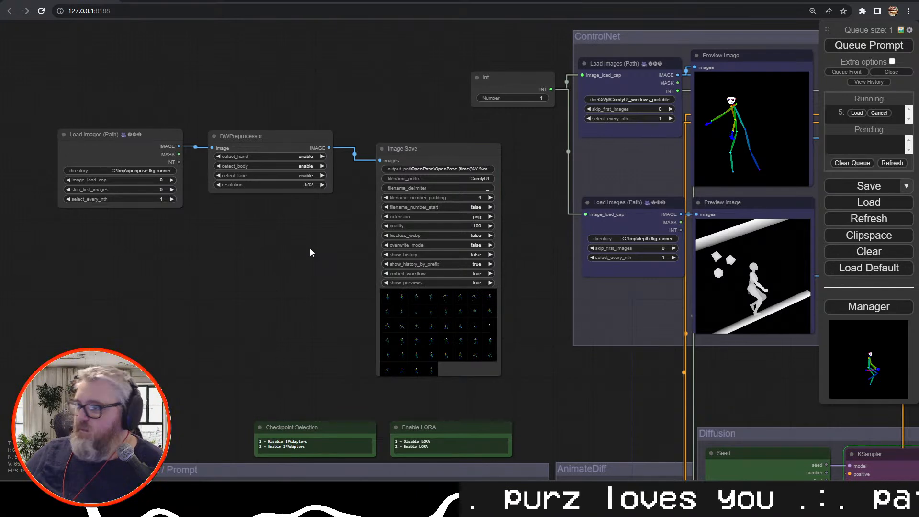
Enlarge a result in the Image Save preview and step through the OpenPose frames to examine the detected poses
click(390, 301)
key(Right)
key(Right)
key(Right)
key(Right)
key(Right)
key(Right)
key(Right)
key(Right)
key(Right)
key(Right)
key(Right)
key(Right)
key(Right)
key(Right)
key(Right)
key(Right)
key(Right)
key(Right)
key(Right)
key(Right)
key(Right)
key(Right)
key(Right)
key(Right)
key(Right)
key(Right)
key(Right)
key(Right)
key(Right)
key(Right)
key(Right)
key(Right)
key(Right)
key(Right)
key(Right)
key(Right)
key(Right)
key(Right)
key(Right)
key(Right)
key(Right)
key(Right)
key(Right)
key(Right)
key(Right)
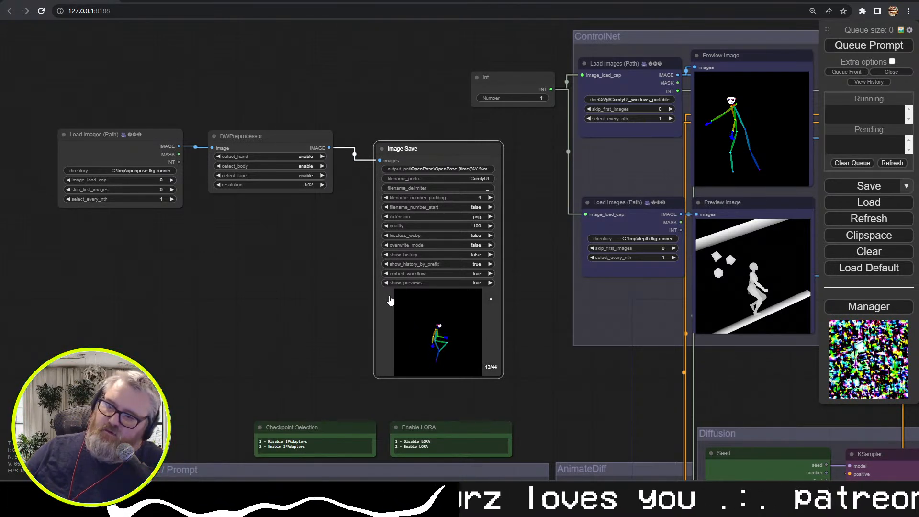
key(Right)
key(Right)
key(Right)
key(Right)
key(Right)
key(Right)
key(Right)
key(Right)
key(Right)
key(Right)
key(Right)
key(Right)
key(Right)
key(Right)
key(Right)
key(Right)
key(Right)
key(Right)
key(Right)
key(Right)
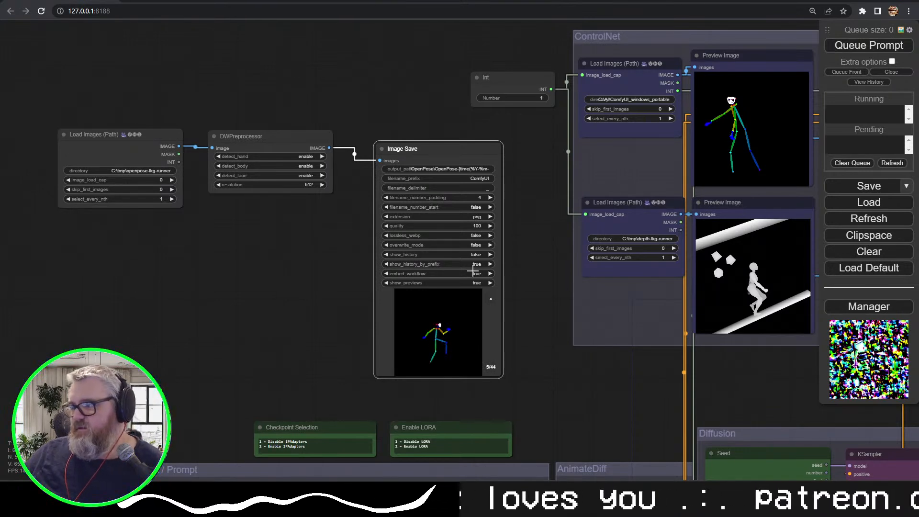
Open the ComfyUI output folder in File Explorer to look through the saved image folders
key(super+r)
text(:\a)
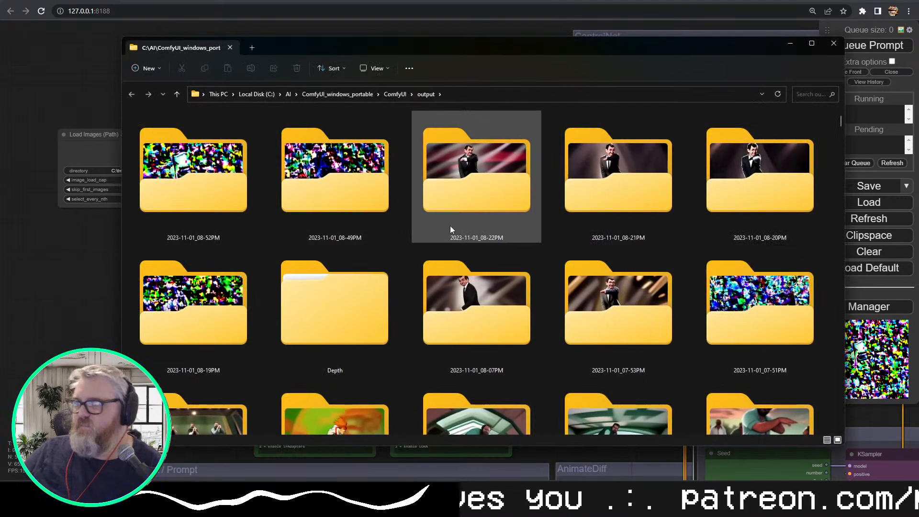
click(317, 217)
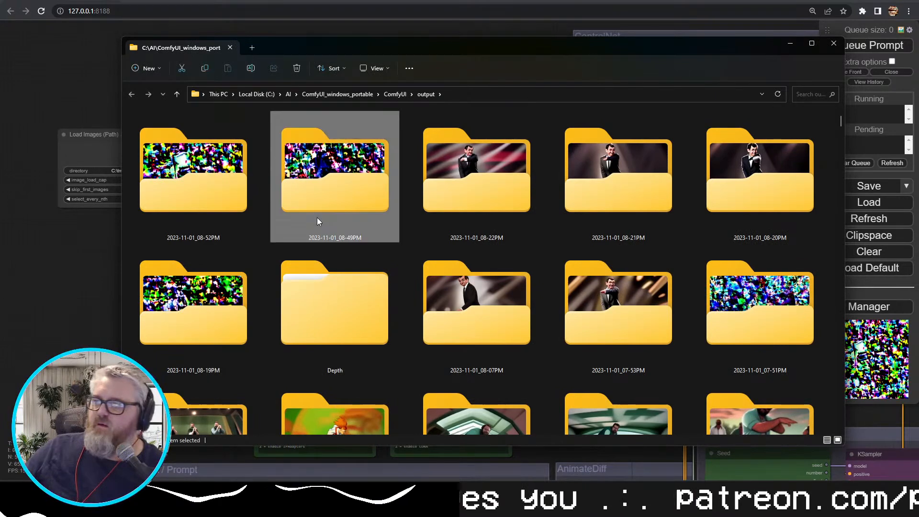
Switch to Blender, set the render engine to Workbench and play the runner animation
key(alt+Tab)
click(406, 2)
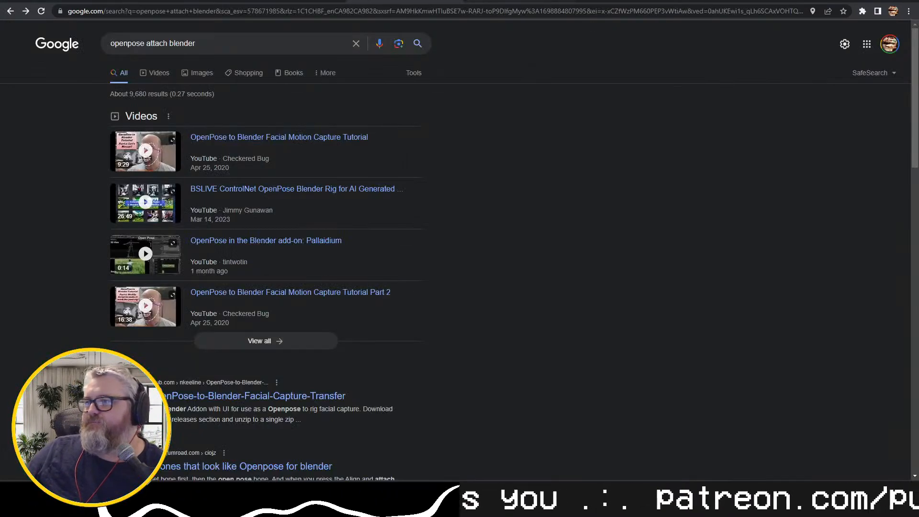
click(864, 1)
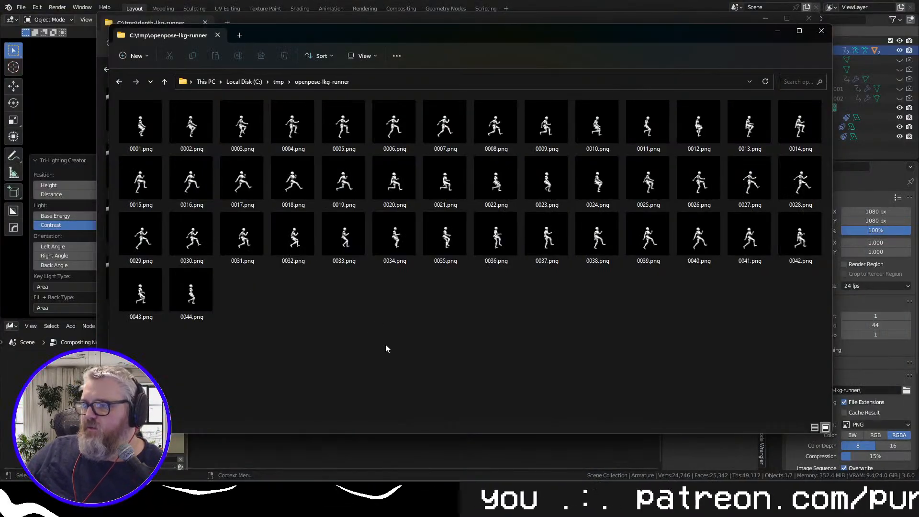
click(385, 490)
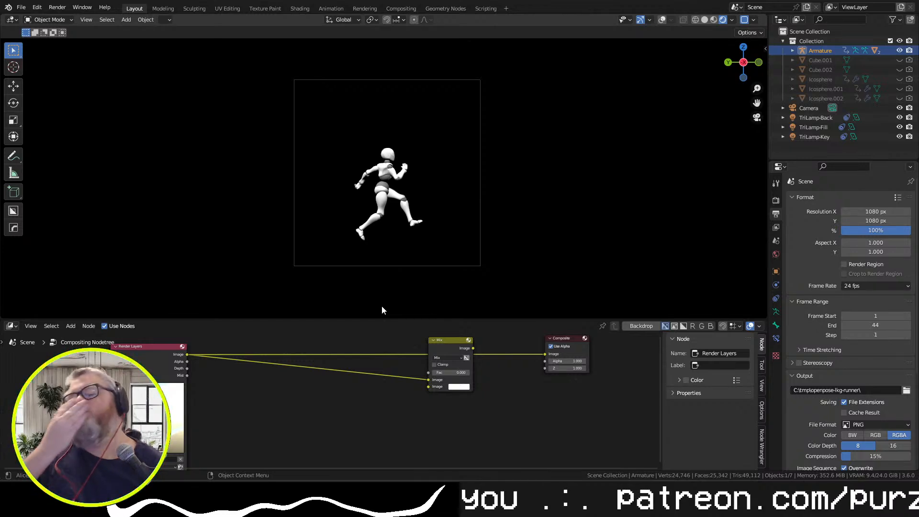
click(776, 200)
click(868, 199)
click(860, 218)
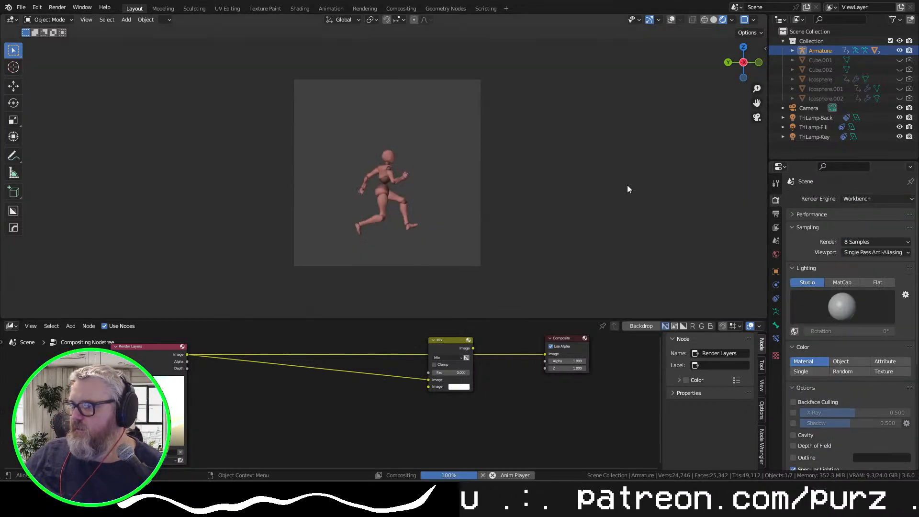
key(space)
Change the Workbench lighting to MatCap, try the rainbow normal matcap and choose a plain grey one
click(843, 283)
click(844, 301)
click(851, 347)
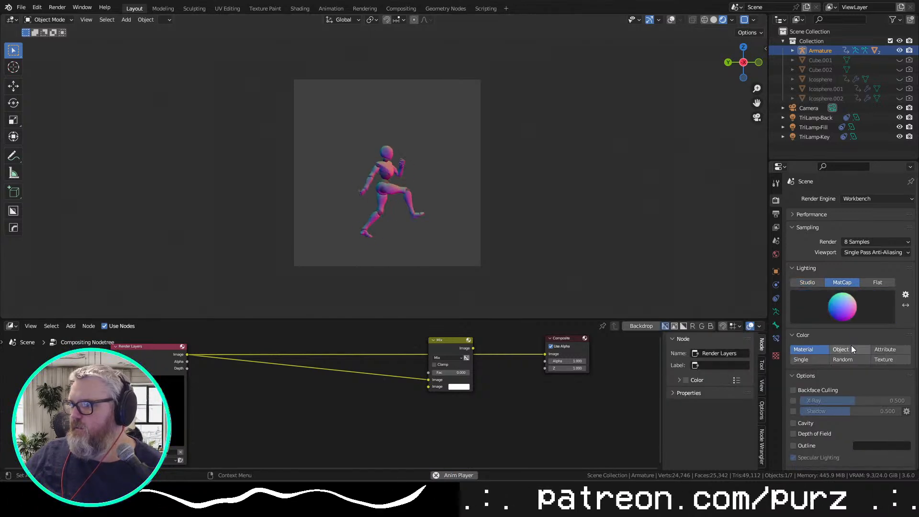
click(847, 314)
click(679, 345)
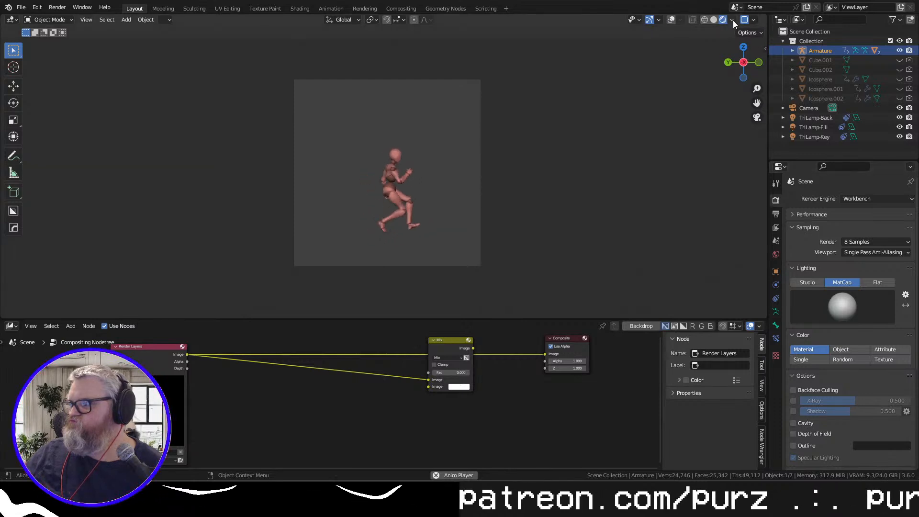
Enable Cavity, Outline and Backface Culling in the Workbench render options
click(806, 424)
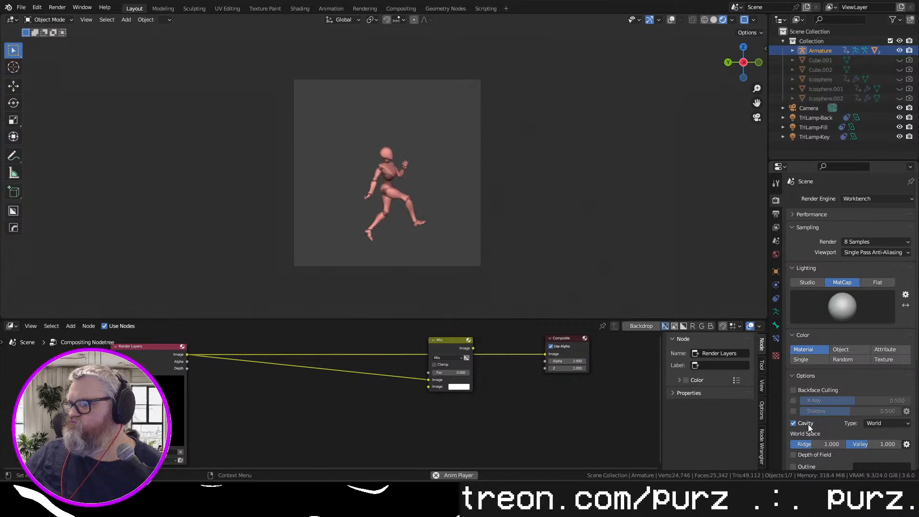
scroll(809, 423, down, 3)
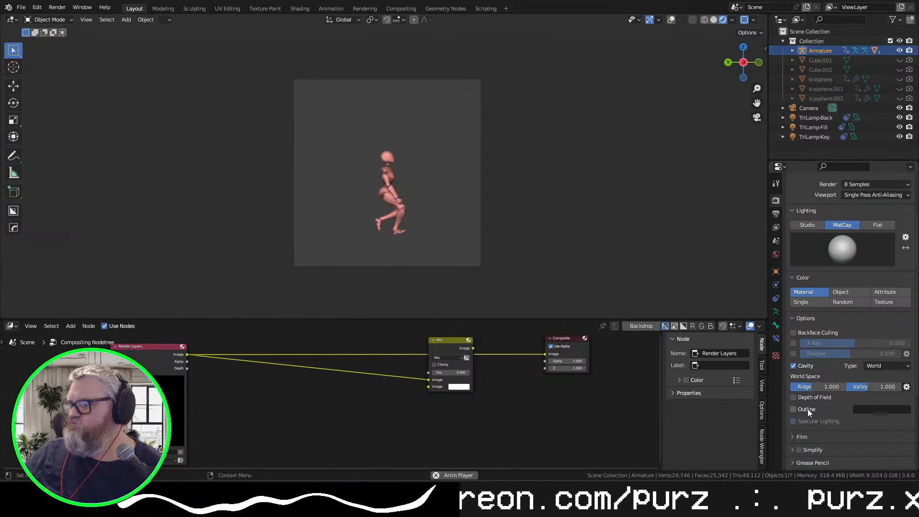
click(807, 409)
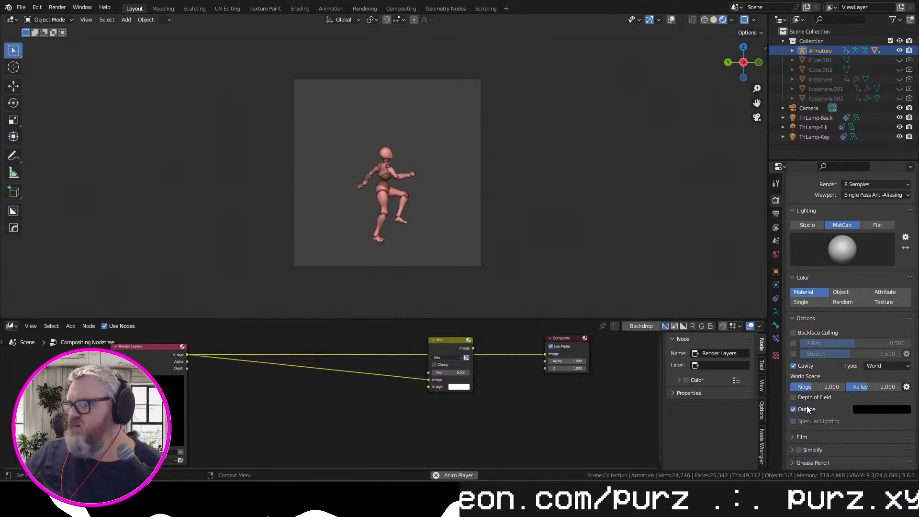
click(797, 333)
click(794, 354)
click(794, 354)
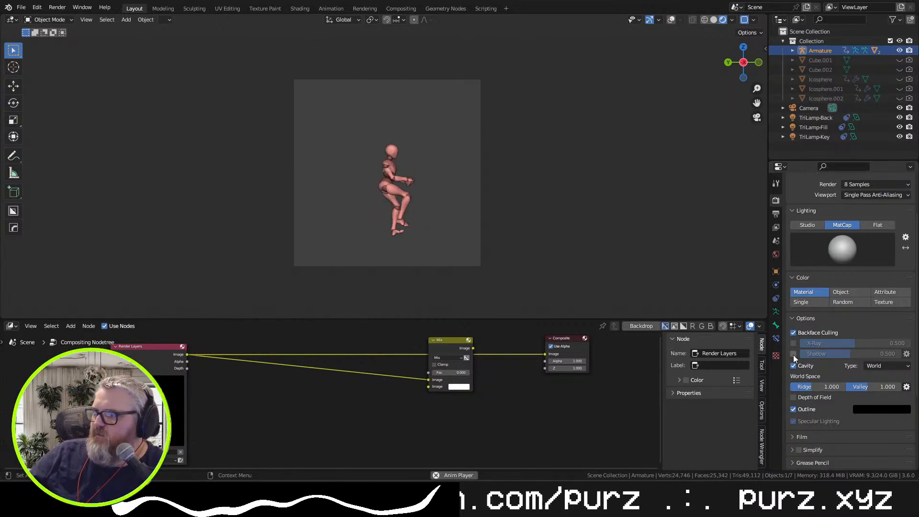
Try the Workbench color modes on the runner, including Object and Attribute, and set Color to Random
click(860, 302)
click(855, 294)
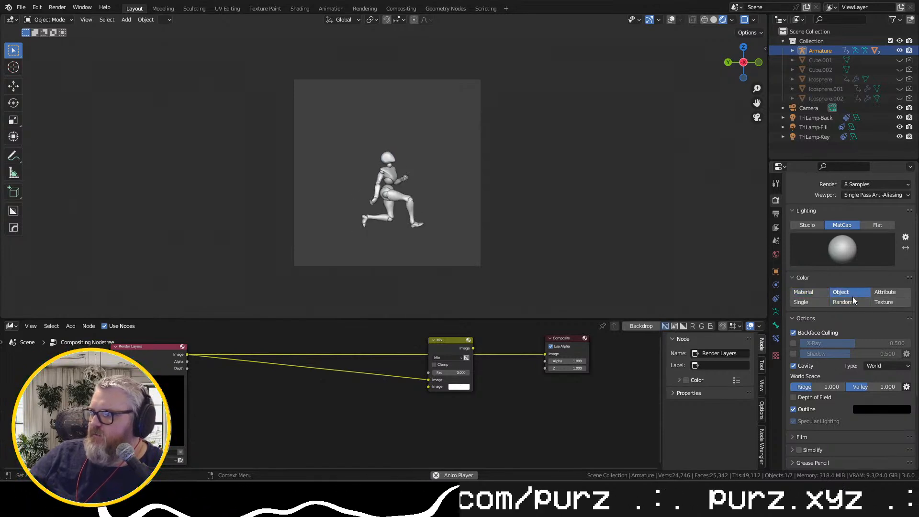
click(825, 295)
click(857, 293)
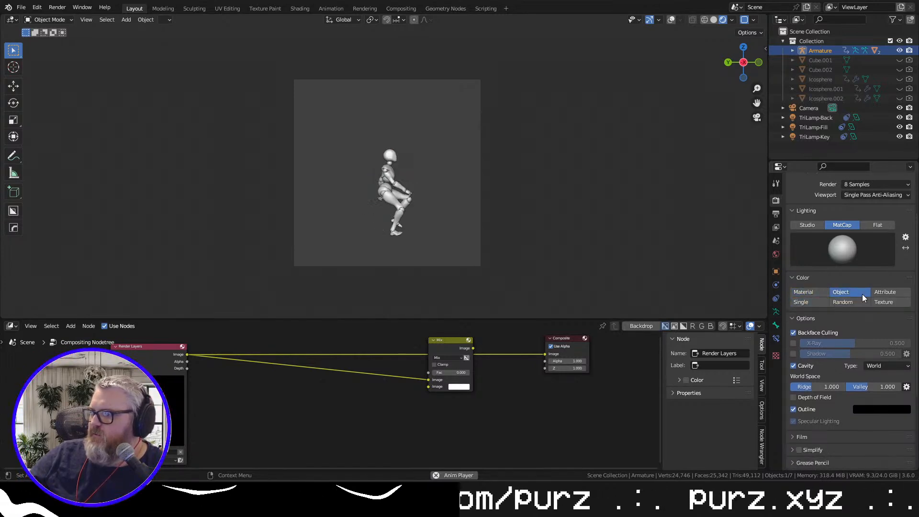
click(889, 294)
click(856, 301)
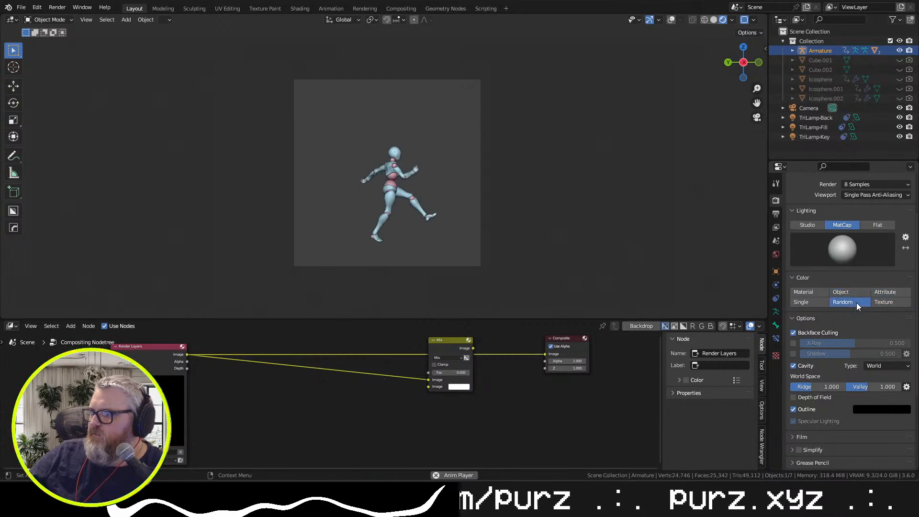
scroll(596, 219, up, 6)
scroll(597, 216, down, 5)
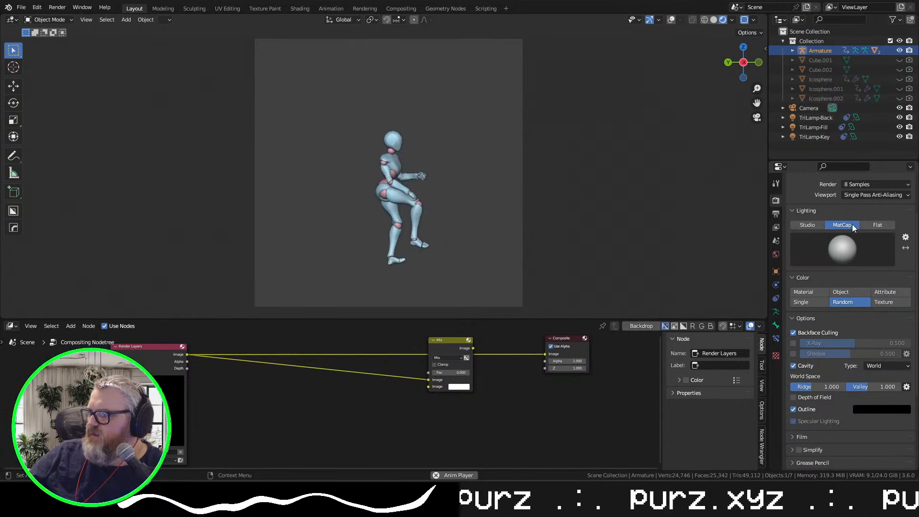
Set the world's viewport display color to black for a black background behind the runner
scroll(890, 239, down, 3)
scroll(848, 260, up, 4)
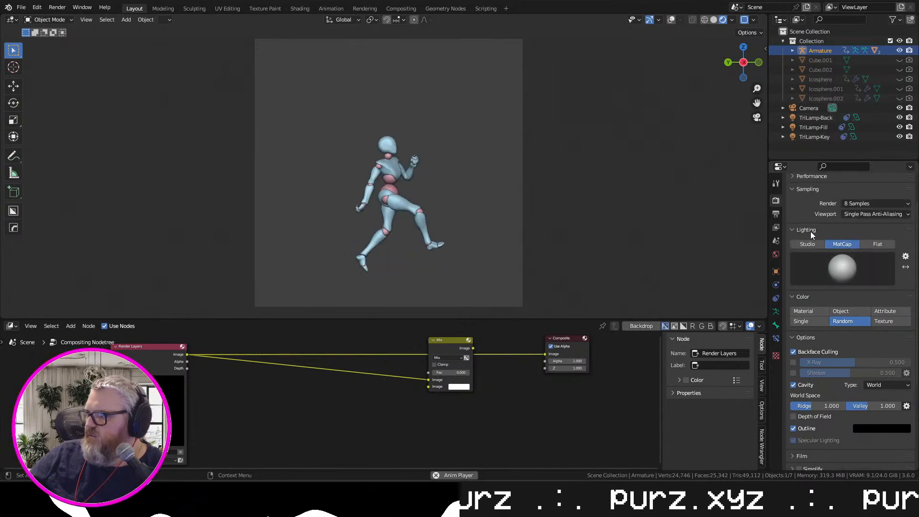
click(906, 257)
click(909, 223)
scroll(872, 306, down, 4)
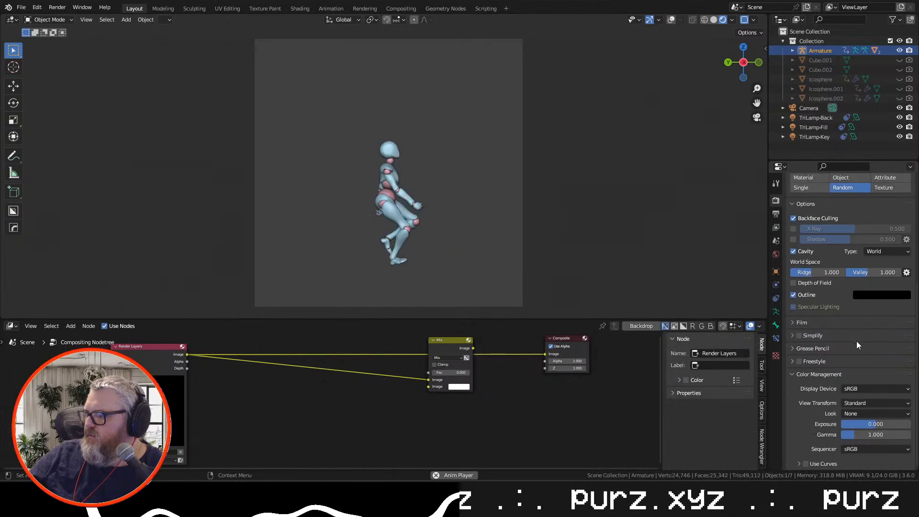
scroll(864, 350, up, 7)
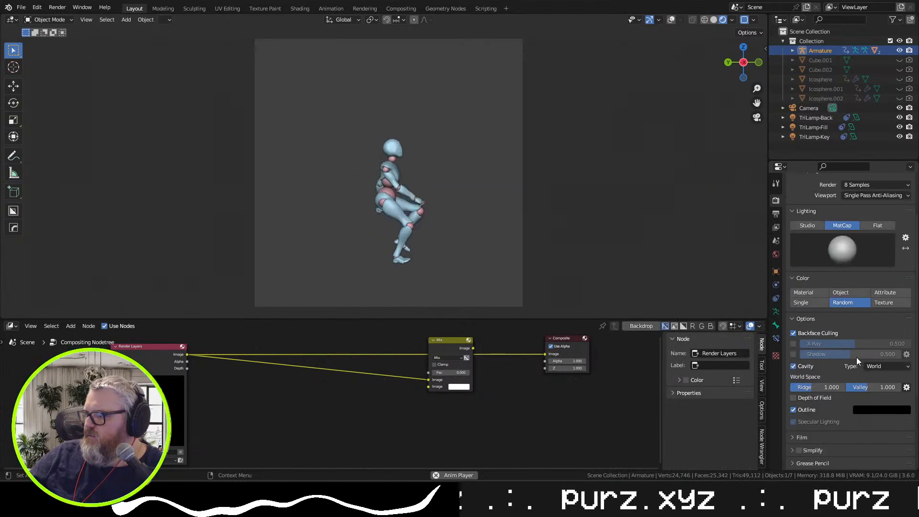
click(776, 254)
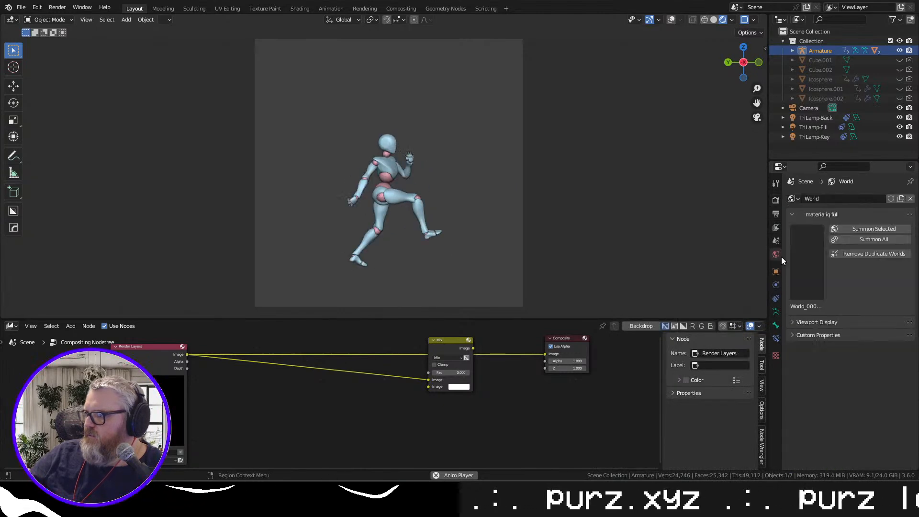
click(802, 243)
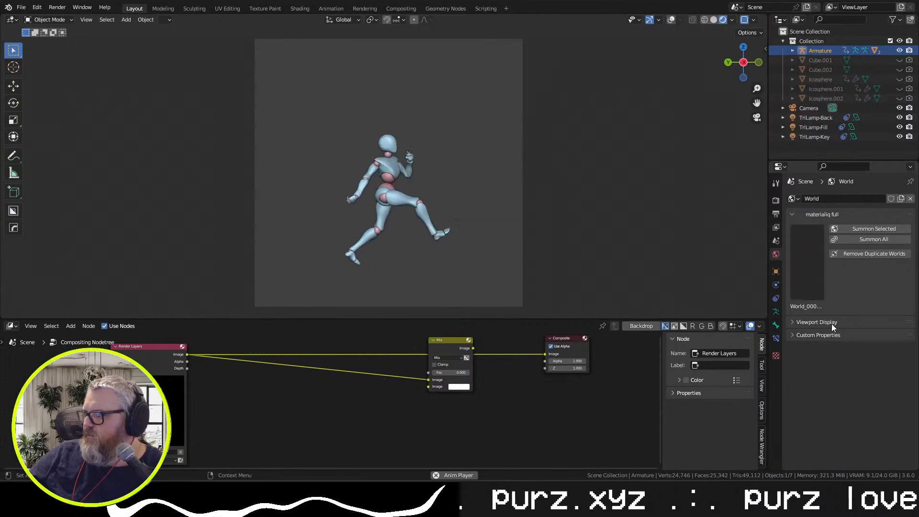
click(831, 324)
click(852, 339)
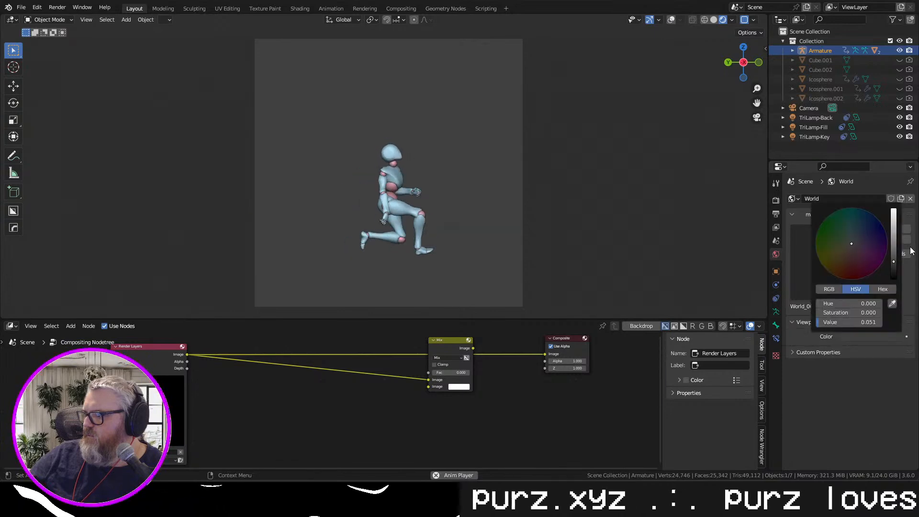
drag(894, 260, 893, 283)
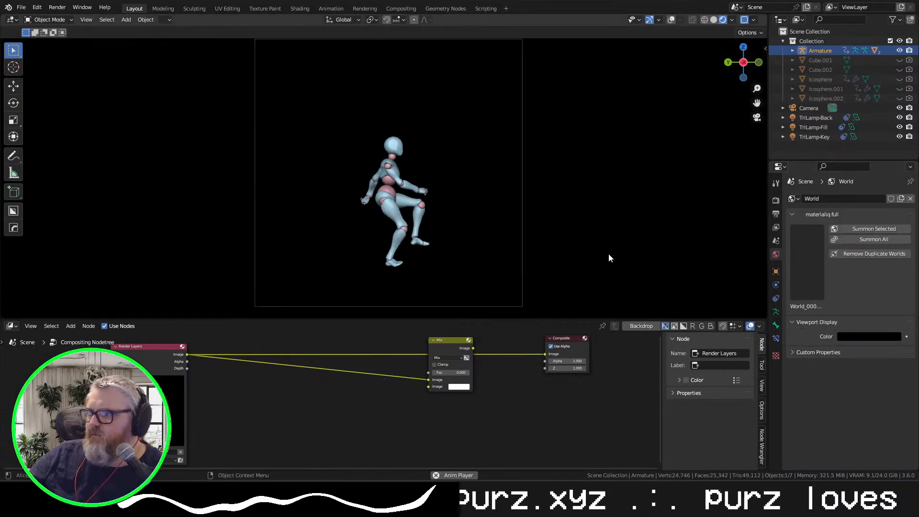
Compare MatCap and Studio lighting on the runner and set the Workbench lighting to Studio
scroll(584, 263, up, 5)
scroll(582, 273, down, 4)
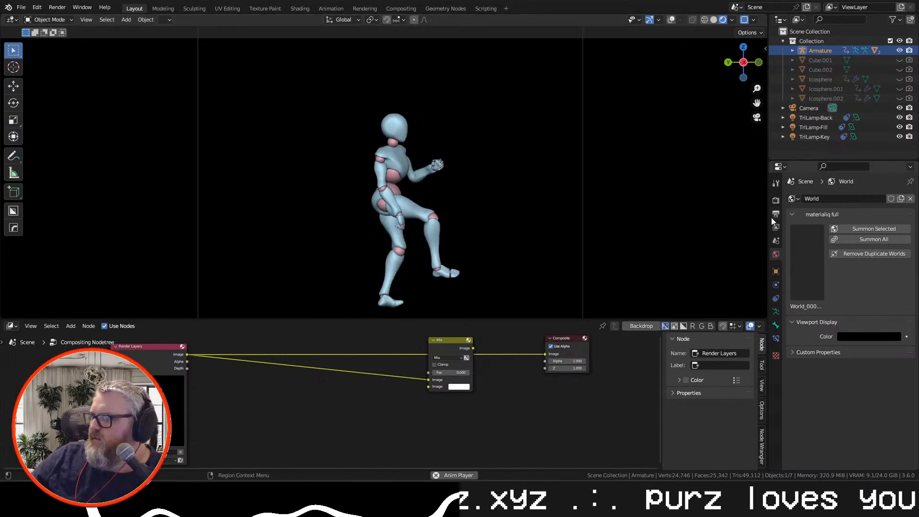
click(777, 201)
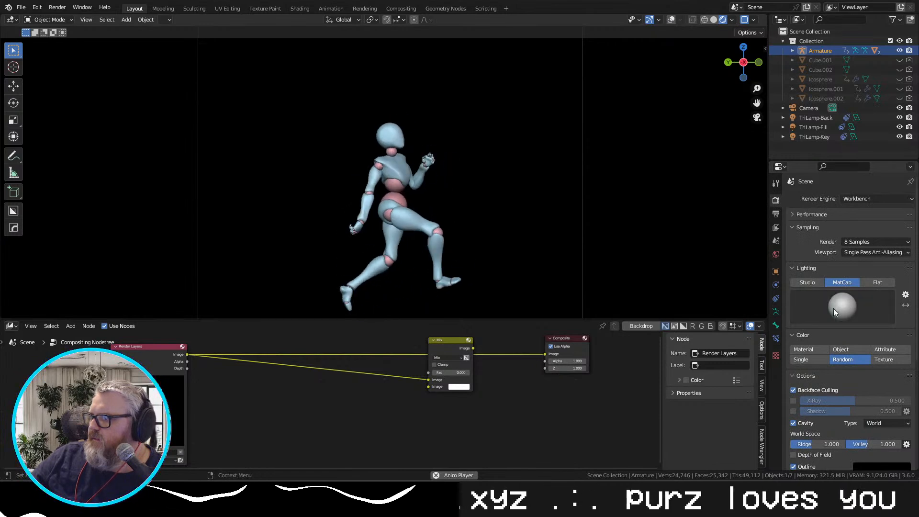
click(814, 284)
click(836, 282)
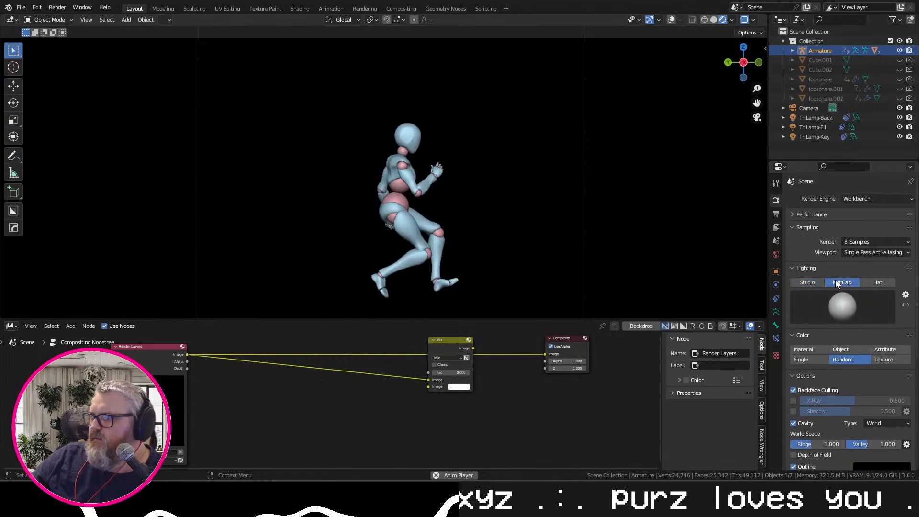
click(808, 283)
Compare the studio light presets on the runner and choose the third one, the pale blue-grey sphere
click(825, 305)
click(852, 338)
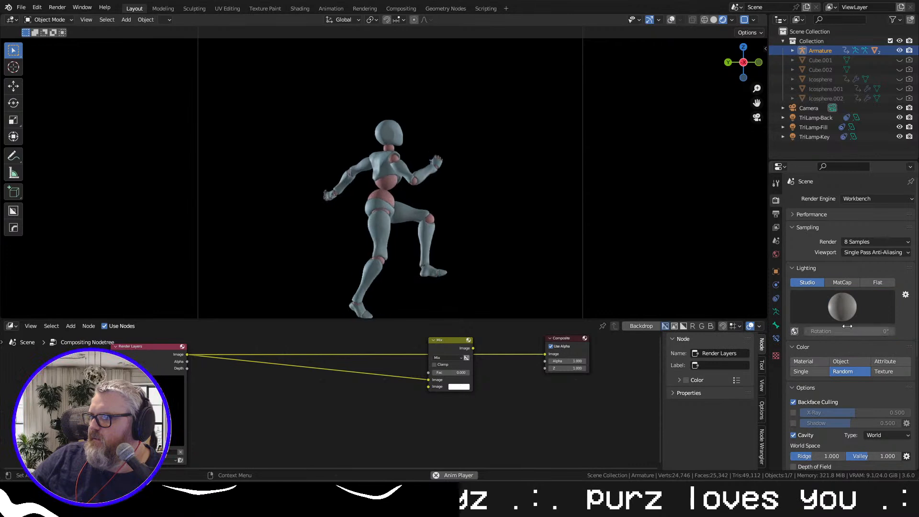
click(841, 305)
click(785, 340)
click(821, 307)
click(791, 338)
click(846, 312)
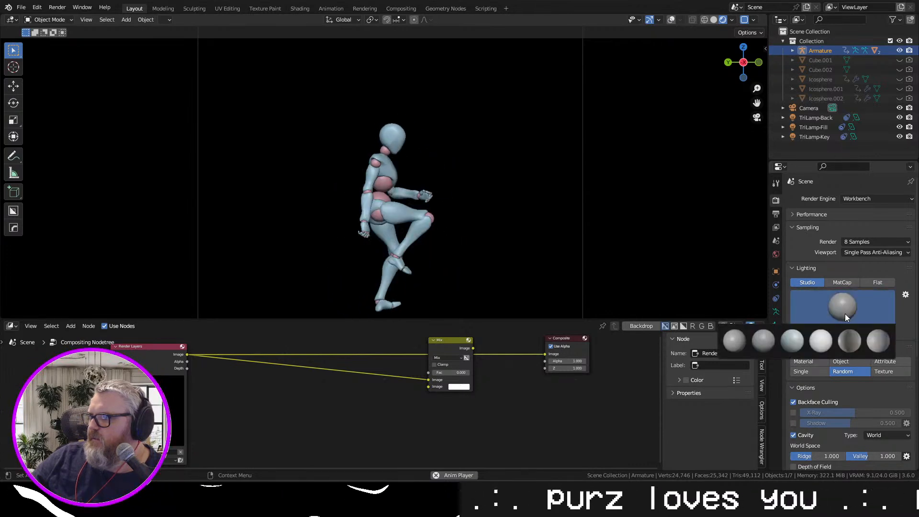
click(820, 341)
click(842, 311)
click(852, 344)
click(854, 318)
click(794, 340)
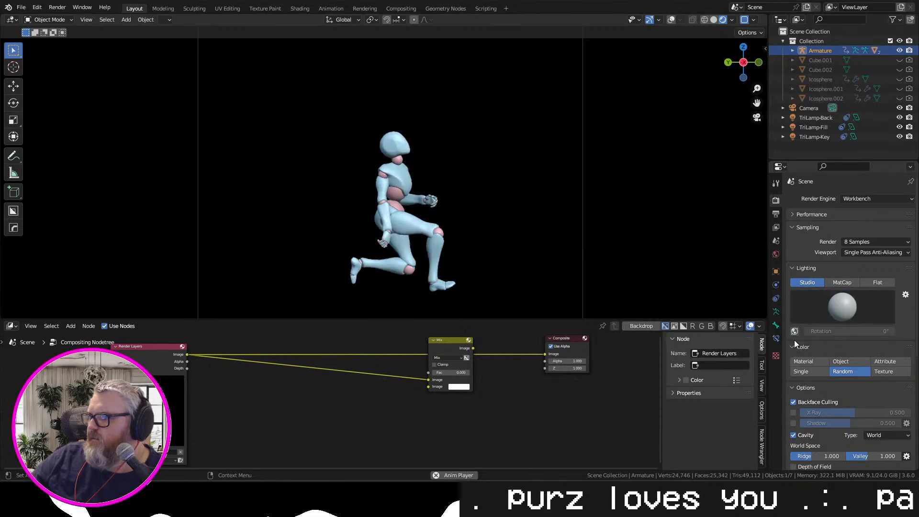
Compare the Attribute, Texture, Object, Material and Single color modes on the runner, then return Color to Random
click(884, 363)
click(887, 373)
click(852, 369)
click(850, 361)
click(814, 363)
scroll(814, 363, down, 4)
scroll(814, 364, down, 4)
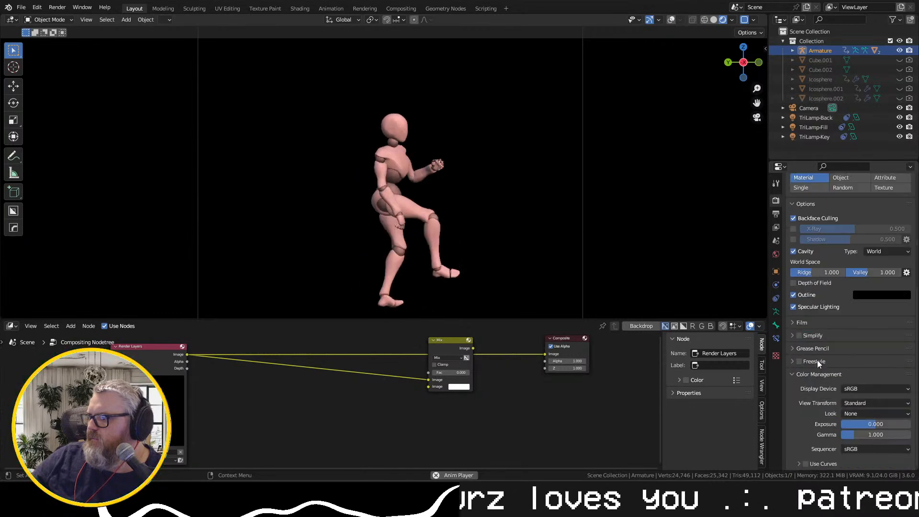
scroll(822, 340, up, 3)
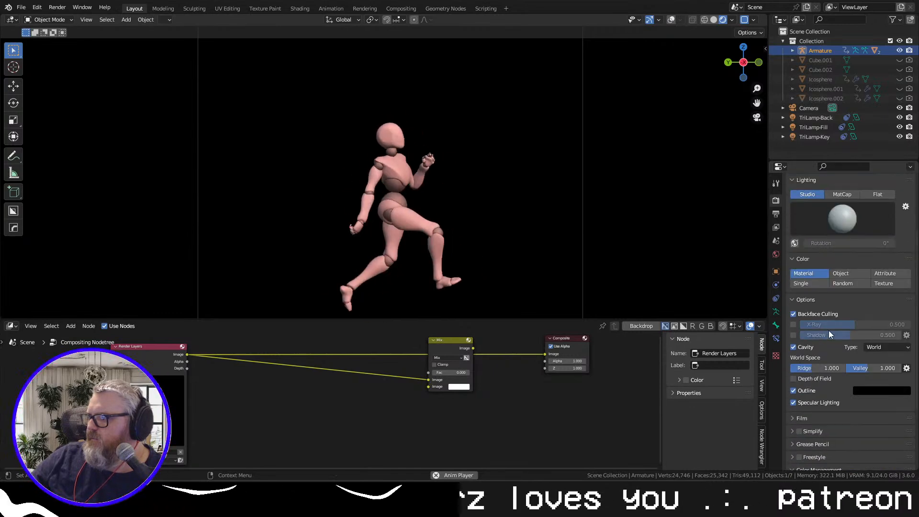
click(825, 285)
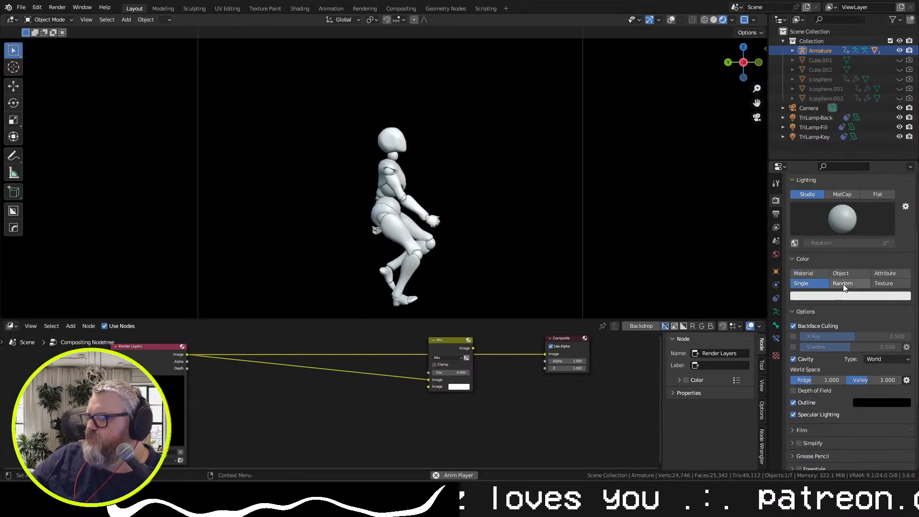
click(844, 285)
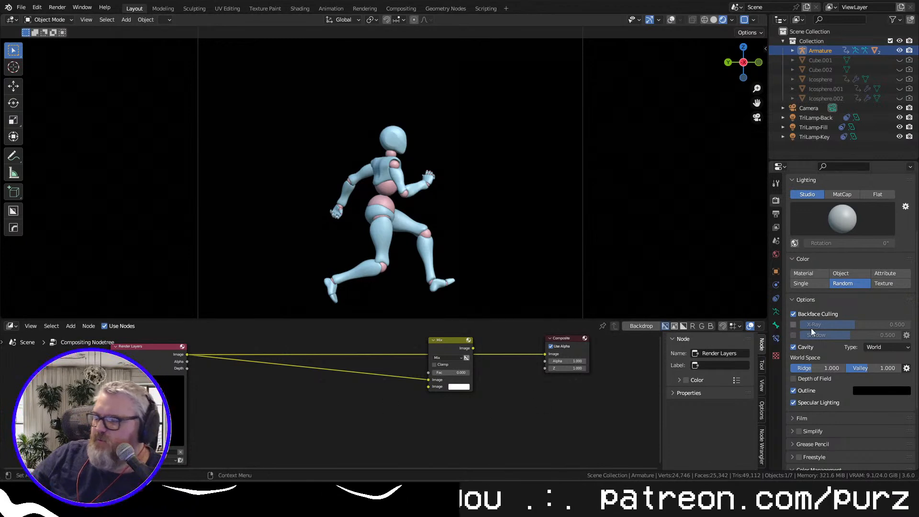
Raise the world-space Cavity ridge to 1.470 and valley to 1.876, and resume the animation playback
scroll(827, 437, down, 2)
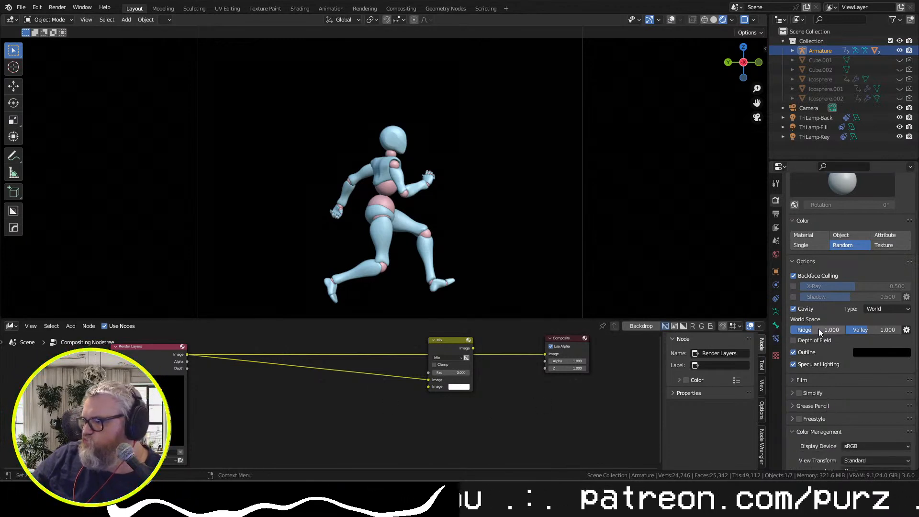
drag(833, 330, 902, 331)
key(space)
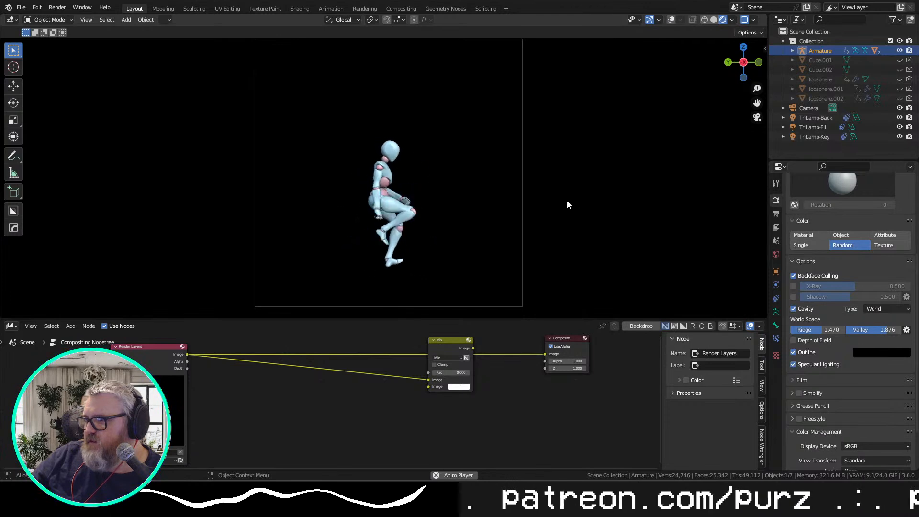
Pause the animation, enable Freestyle with an absolute line thickness of 1.000 px, and render a test frame of the runner
key(space)
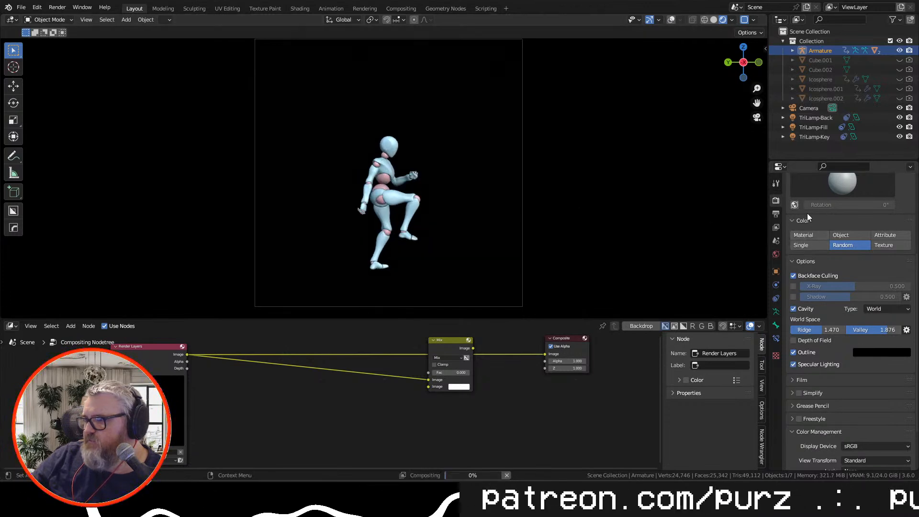
click(800, 419)
click(832, 418)
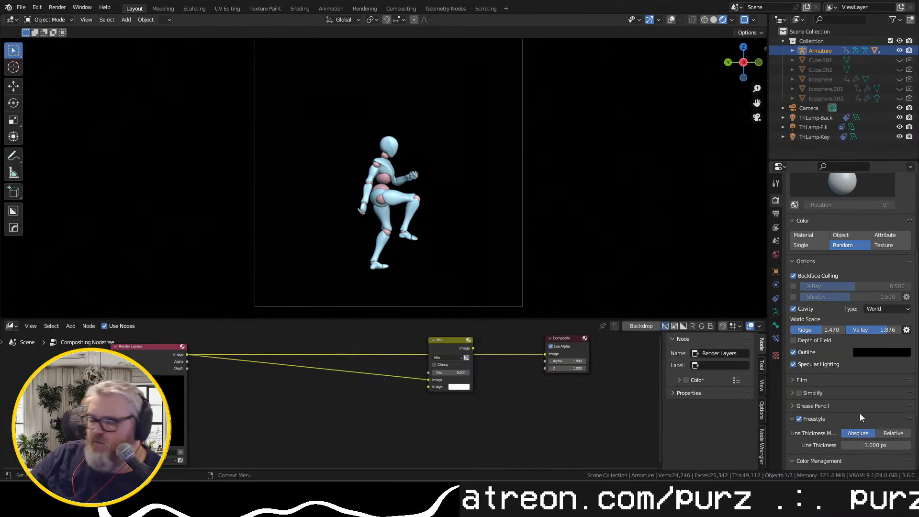
key(F12)
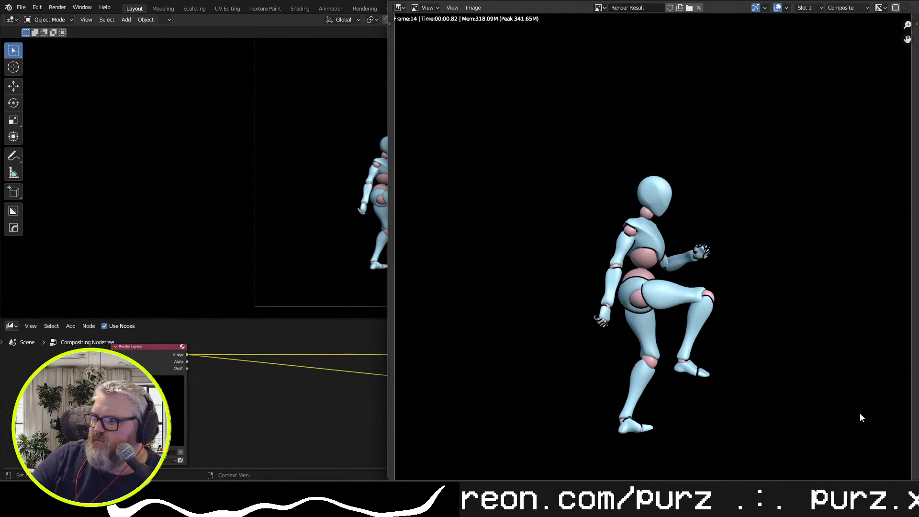
key(Escape)
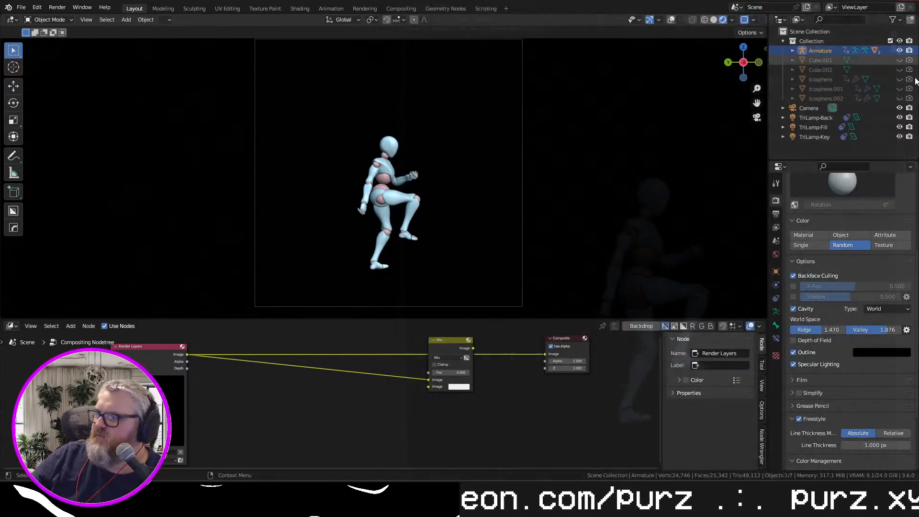
Set the Freestyle line thickness to 0.100 px and render another test frame
click(859, 444)
key(BackSpace)
key(Return)
key(F12)
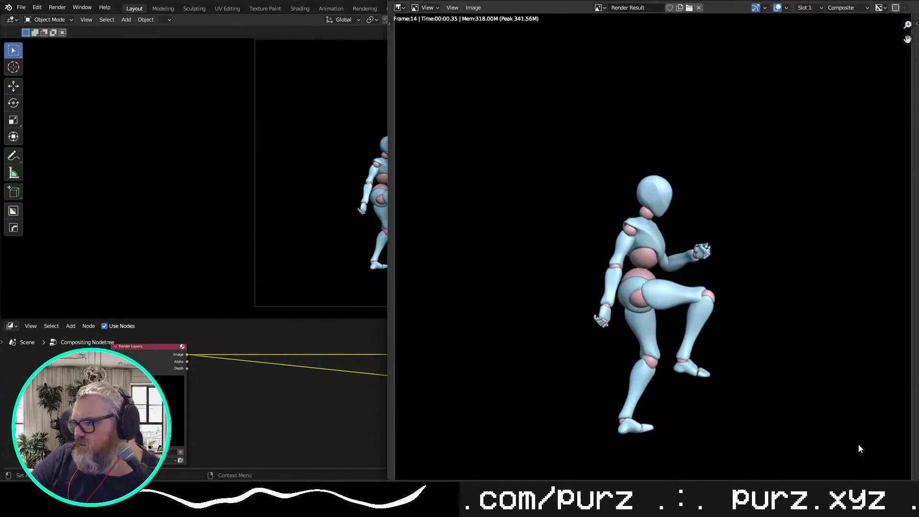
key(Escape)
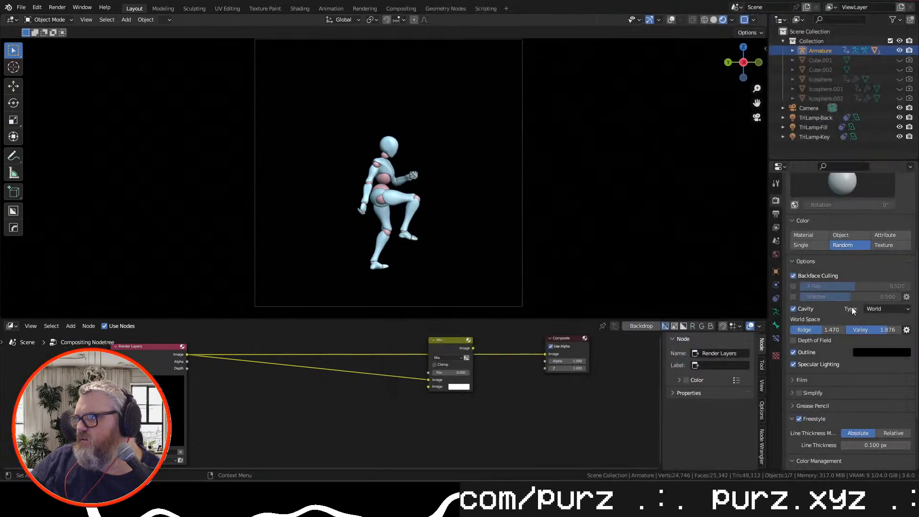
Set the Freestyle line thickness to 0.5 px and render the frame again
click(868, 446)
text(.5)
key(Return)
key(F12)
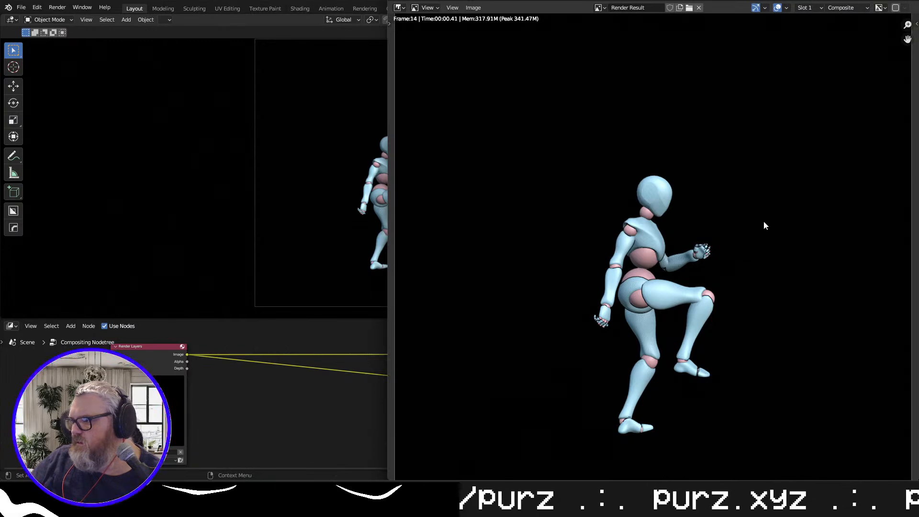
key(Escape)
Disable Freestyle and render a test frame of the runner without its lines
double_click(888, 445)
key(Escape)
click(795, 419)
scroll(809, 438, down, 3)
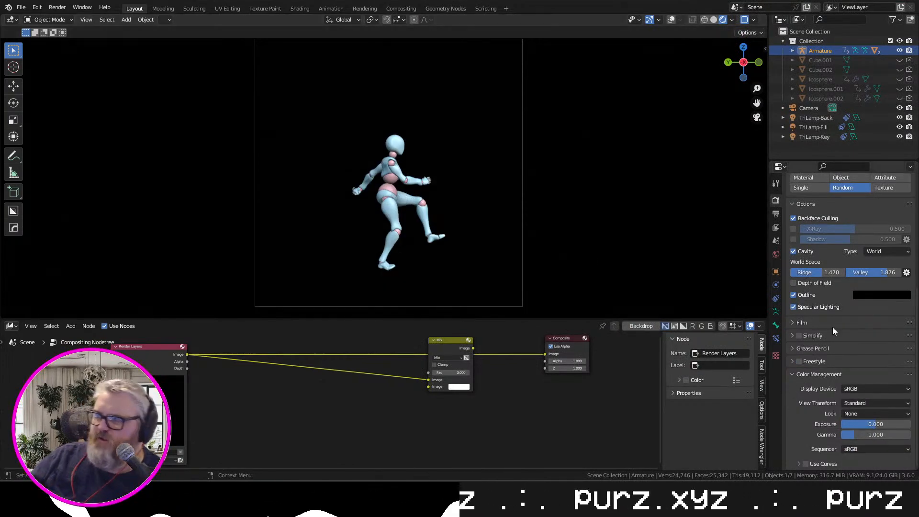
scroll(819, 319, up, 10)
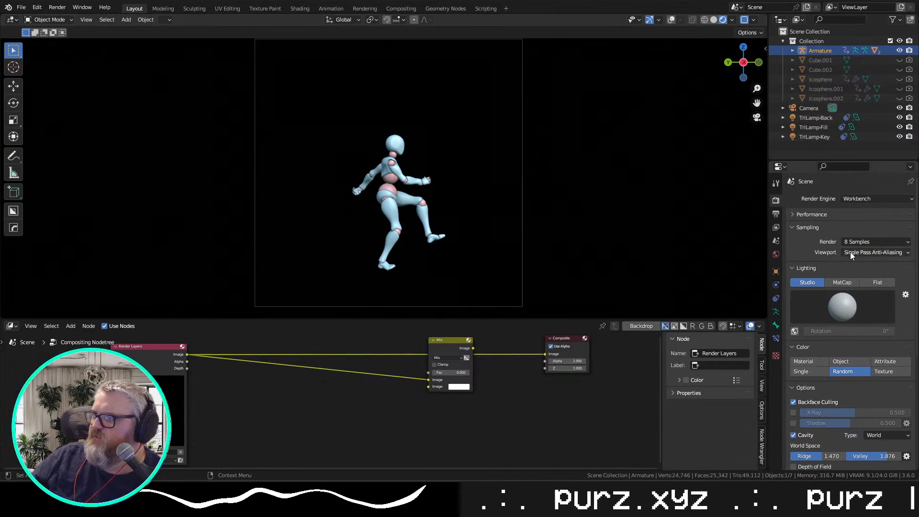
key(F12)
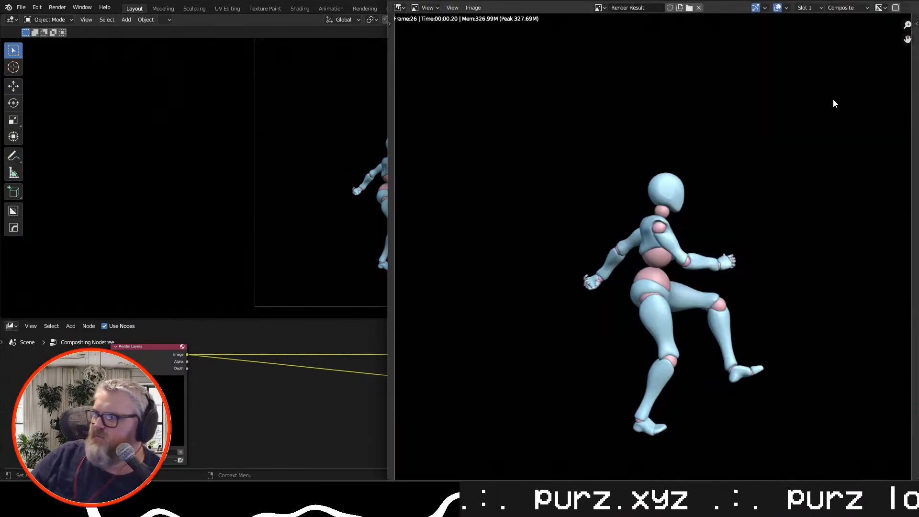
click(902, 2)
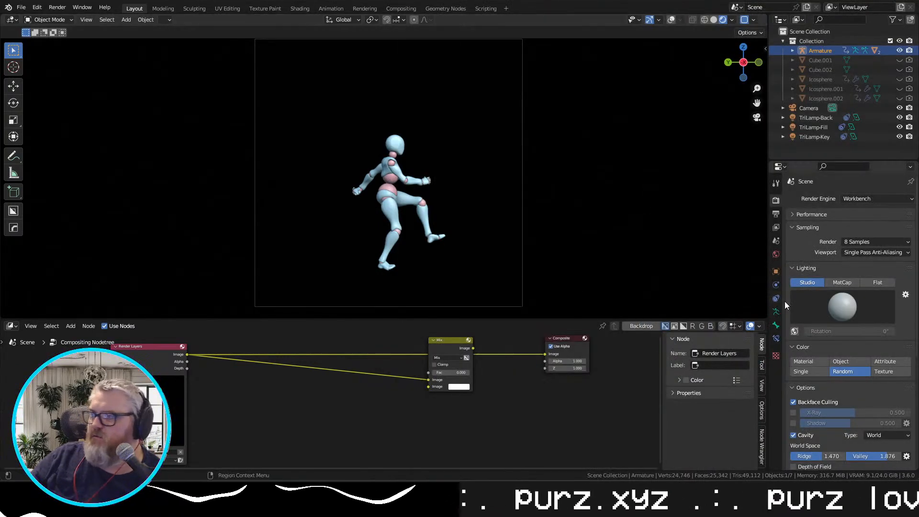
Set the output path to C:\tmp\openpose-lkg-runner2\ and render the full animation there
click(776, 213)
click(860, 391)
key(End)
key(Return)
click(57, 7)
click(73, 31)
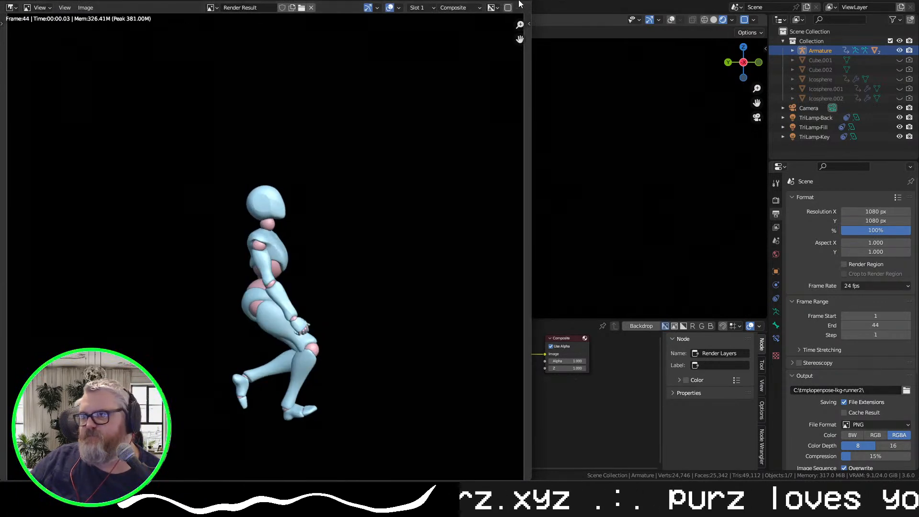
key(Escape)
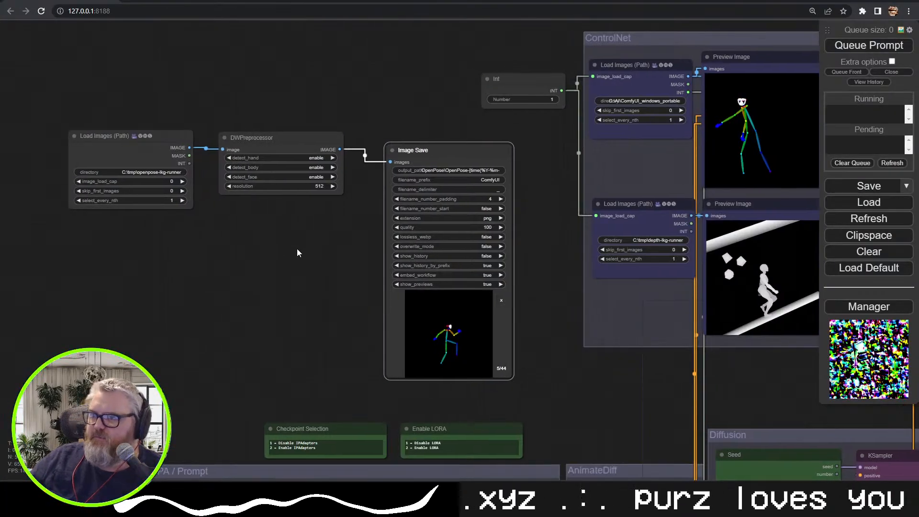
Open the openpose-lkg-runner2 folder inside C:\tmp in File Explorer and copy its path
drag(215, 207, 317, 212)
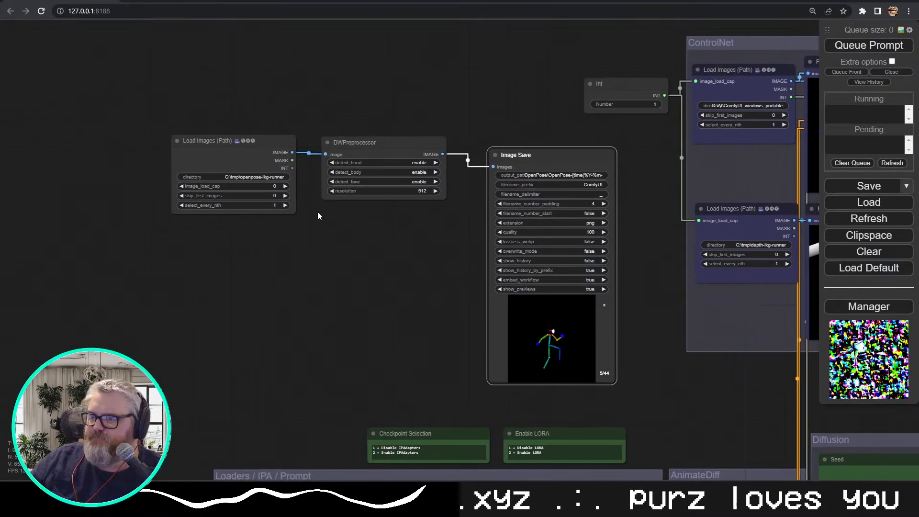
key(super+r)
text(c:	mp)
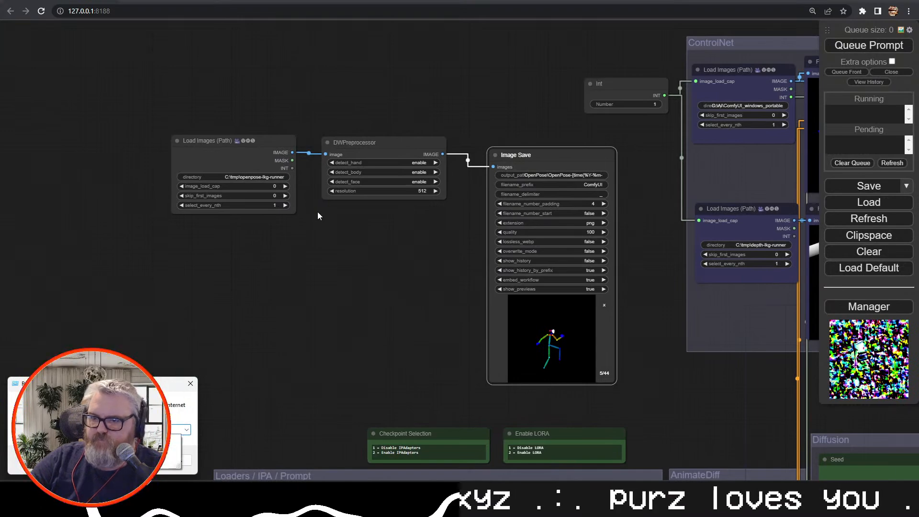
key(Return)
scroll(416, 340, down, 1)
scroll(393, 316, down, 3)
scroll(353, 299, up, 5)
double_click(353, 300)
click(418, 107)
key(ctrl+c)
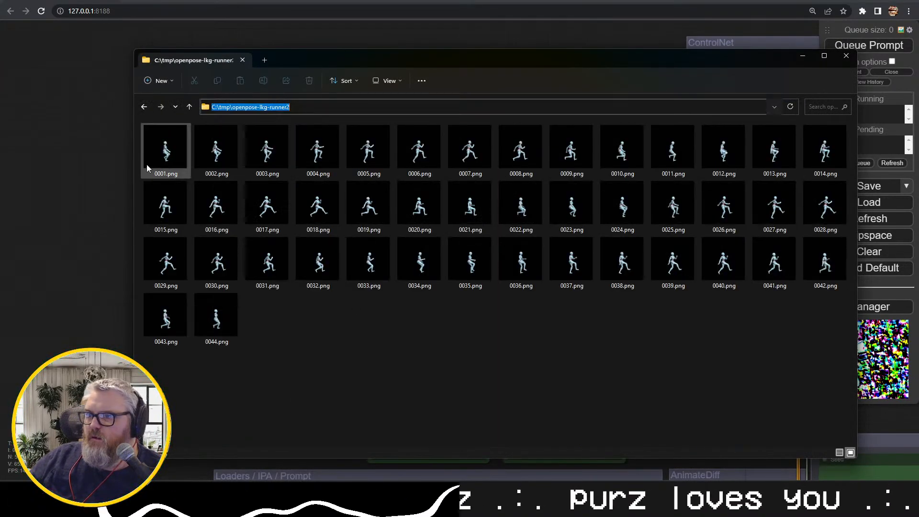
In ComfyUI, set the directory of the Load Images node feeding DWPreprocessor to C:\tmp\openpose-lkg-runner2 and queue the prompt
click(113, 187)
click(260, 177)
key(ctrl+a)
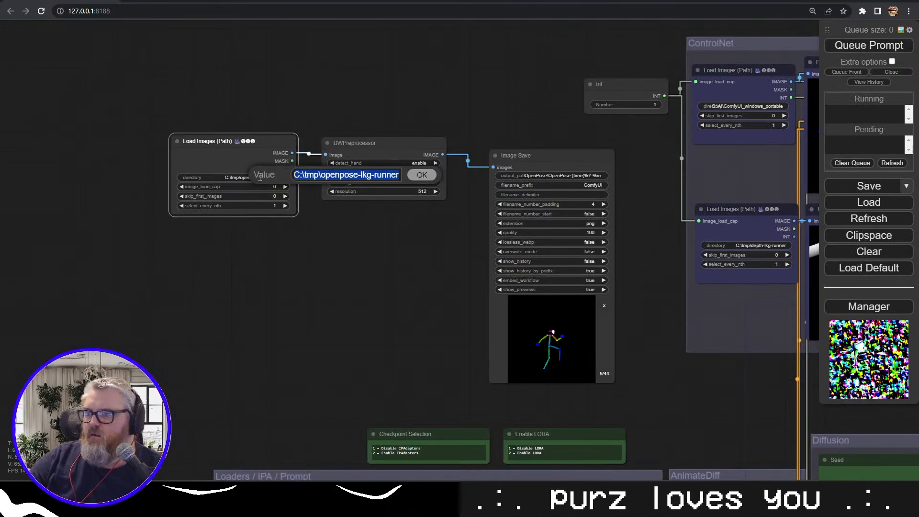
key(ctrl+v)
key(Return)
click(872, 47)
drag(636, 319, 365, 309)
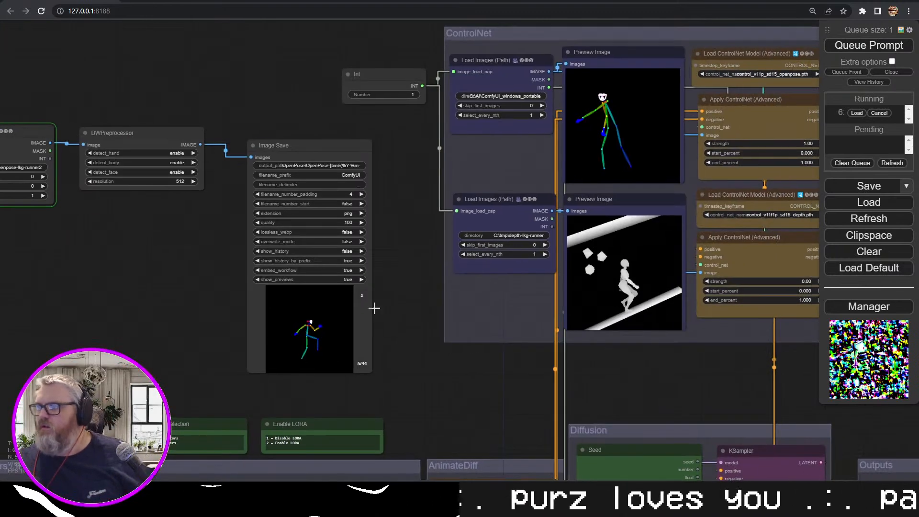
click(613, 250)
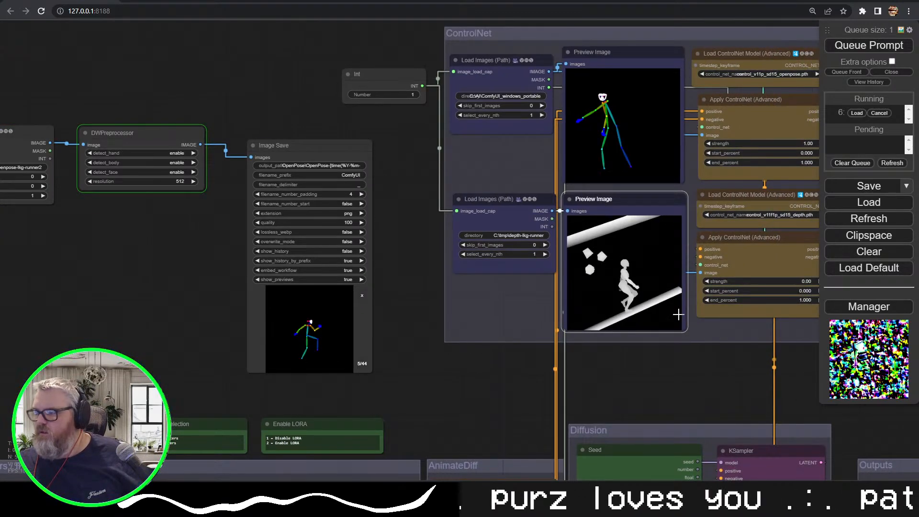
drag(420, 277, 349, 305)
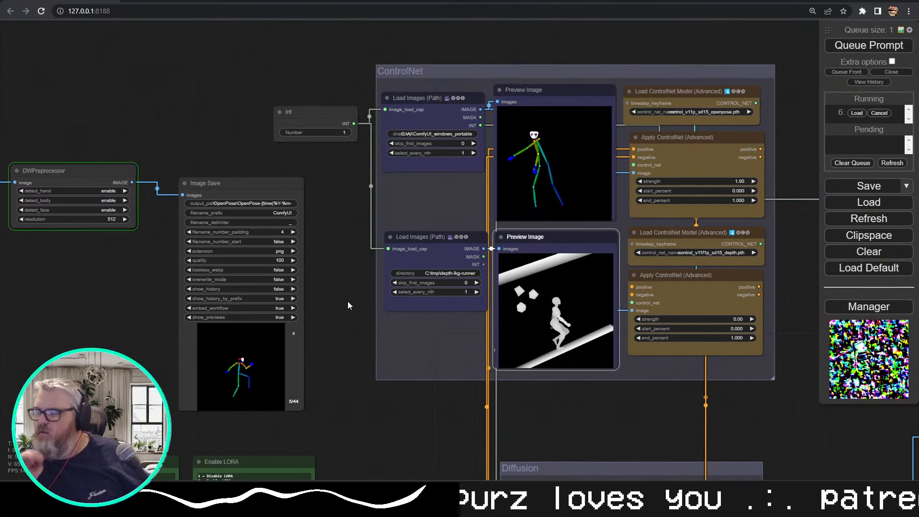
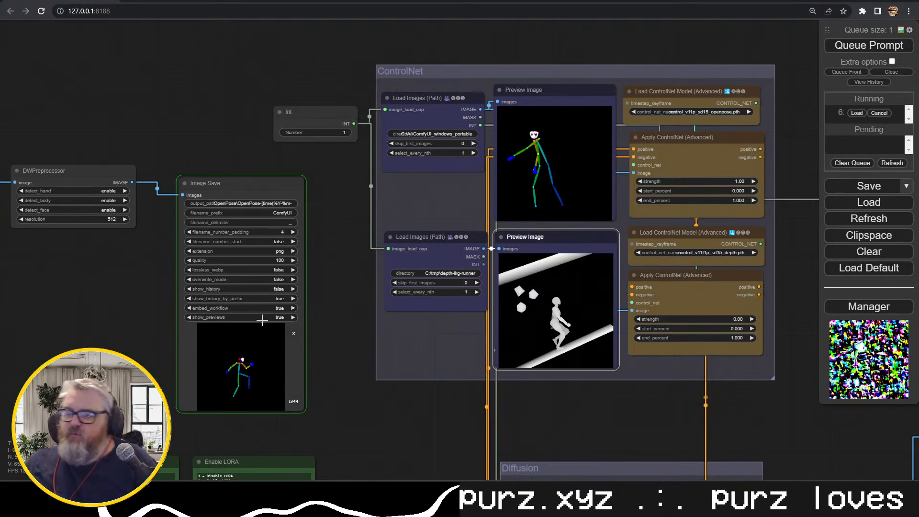
Check the ComfyUI console for the saved frames, and enlarge an OpenPose frame in the Image Save preview
mouse_move(221, 508)
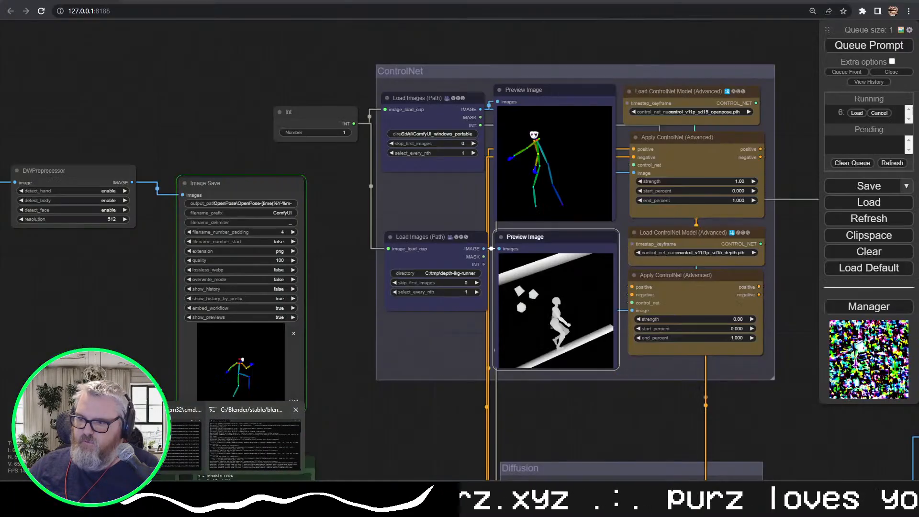
click(232, 367)
mouse_move(220, 507)
click(179, 459)
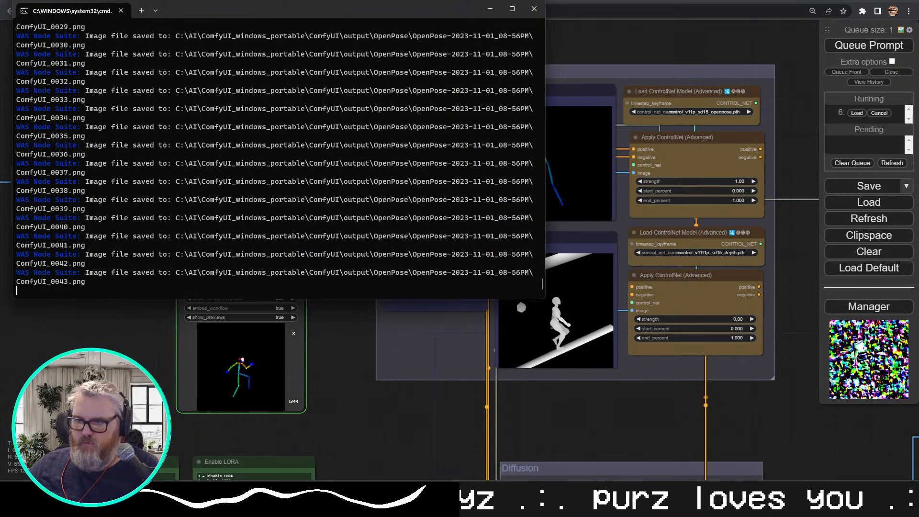
key(alt+Tab)
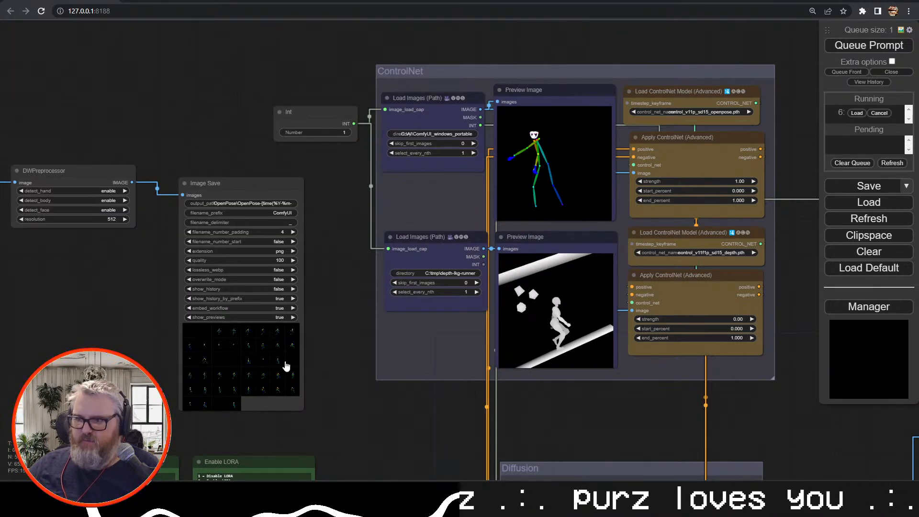
click(192, 333)
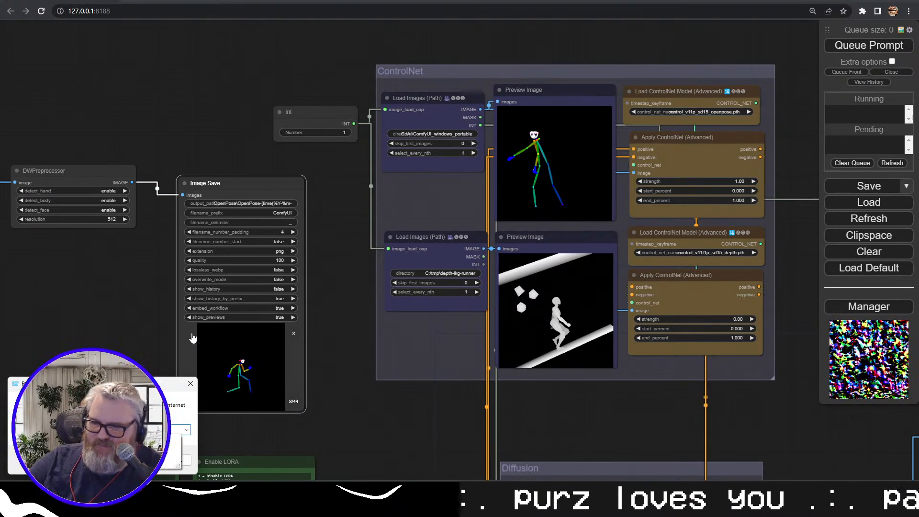
key(alt+Tab)
key(Right)
key(Down)
key(Right)
key(Left)
key(super+f)
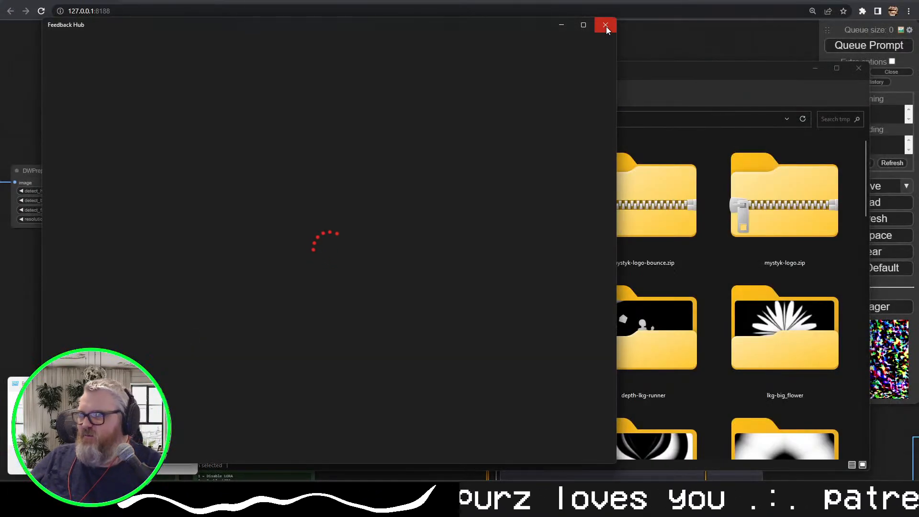
click(606, 25)
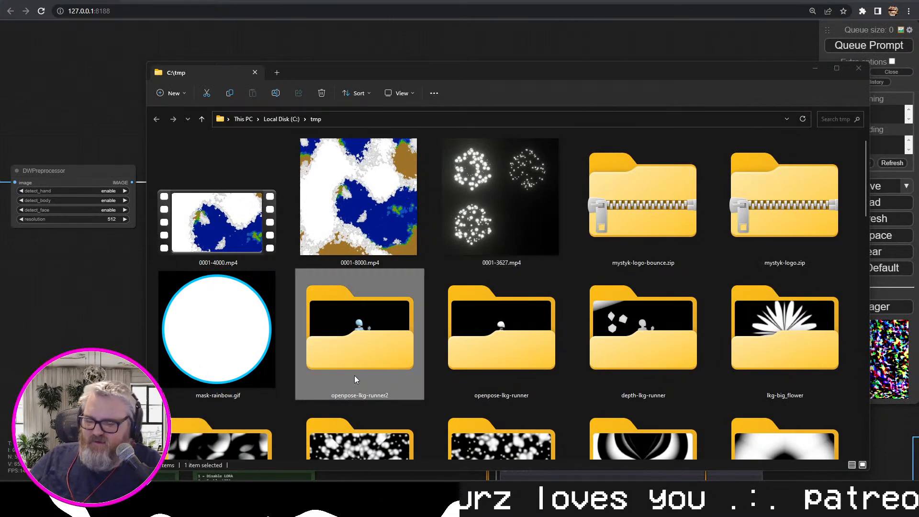
Open ComfyUI's output folder in File Explorer and select the OpenPose folder
key(super+r)
text(c)
key(Escape)
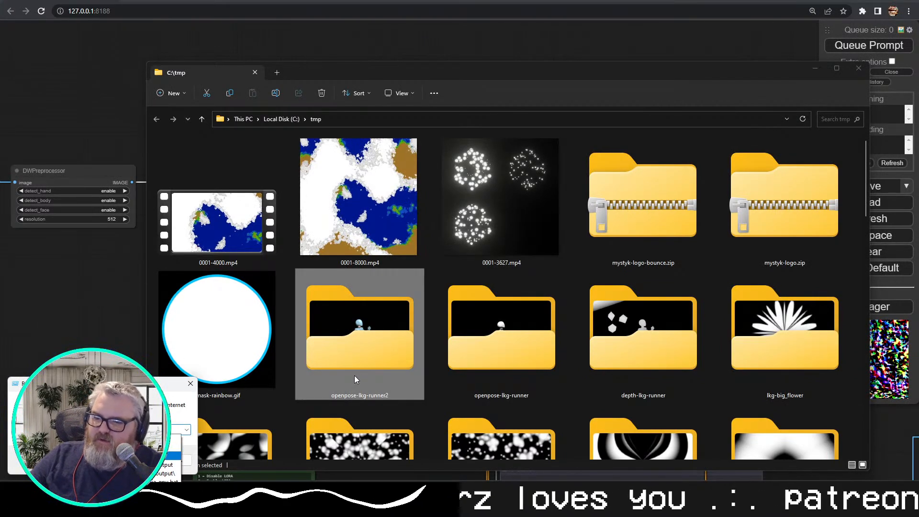
key(Escape)
key(Down)
key(Down)
key(Down)
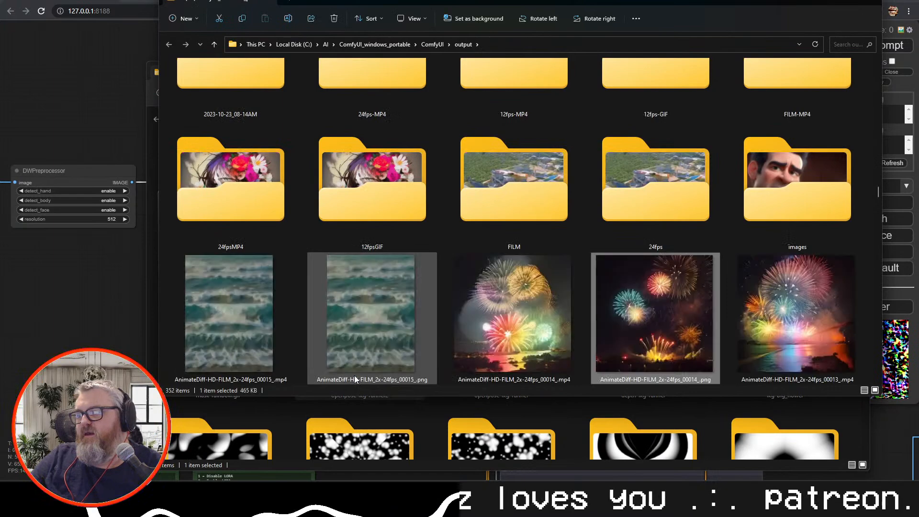
key(Up)
key(Up)
key(Up)
key(Up)
key(Up)
key(o)
key(Up)
key(Home)
key(o)
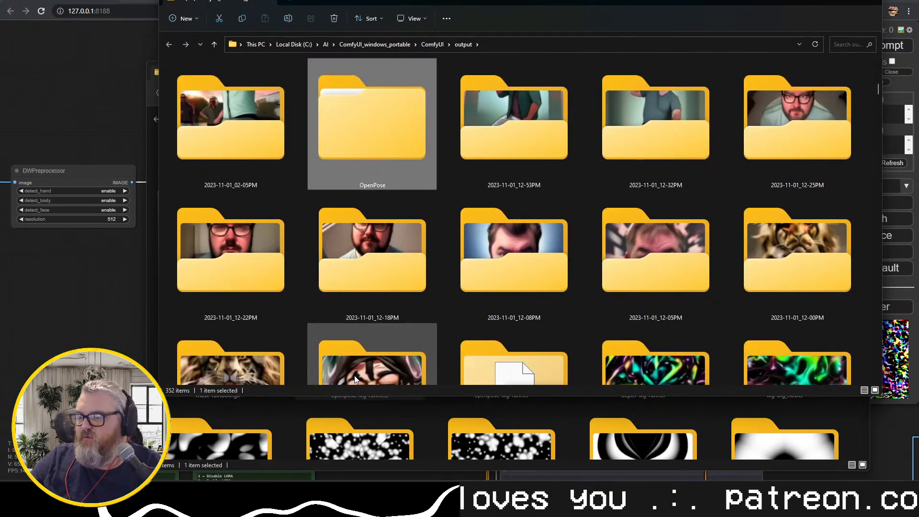
Open the OpenPose-2023-11-01_08-51PM folder and dock its window to the right half of the screen
key(Return)
key(Down)
key(Down)
key(Down)
key(Down)
key(Return)
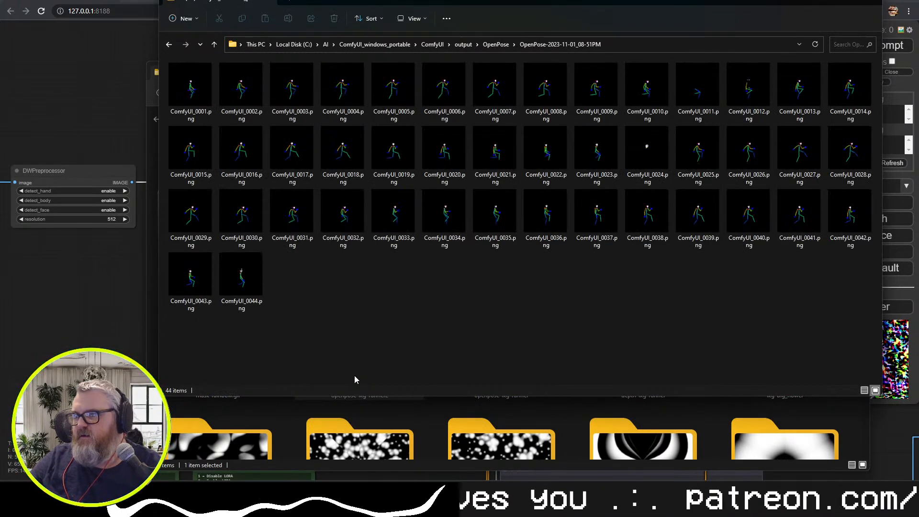
drag(474, 9, 917, 153)
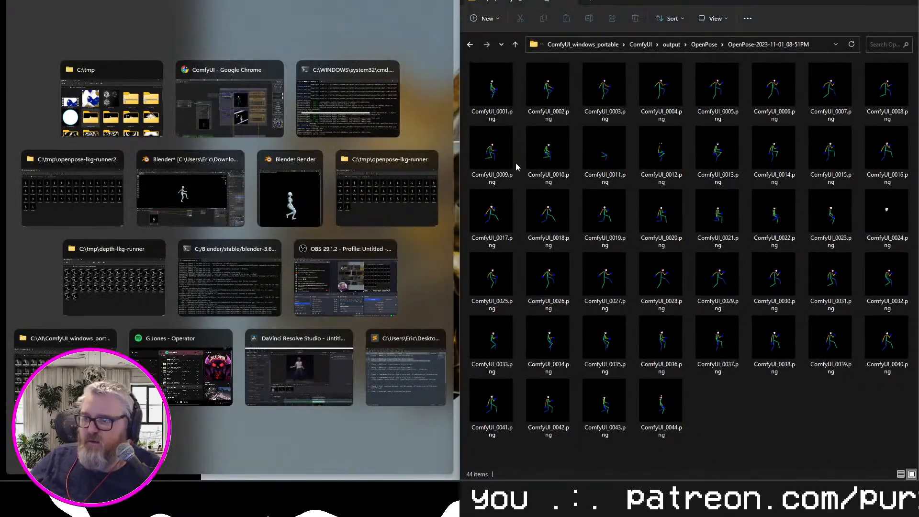
Open OpenPose-2023-11-01_08-56PM in a second File Explorer window docked beside the 08-51PM folder to compare their frames
click(786, 454)
key(ctrl+n)
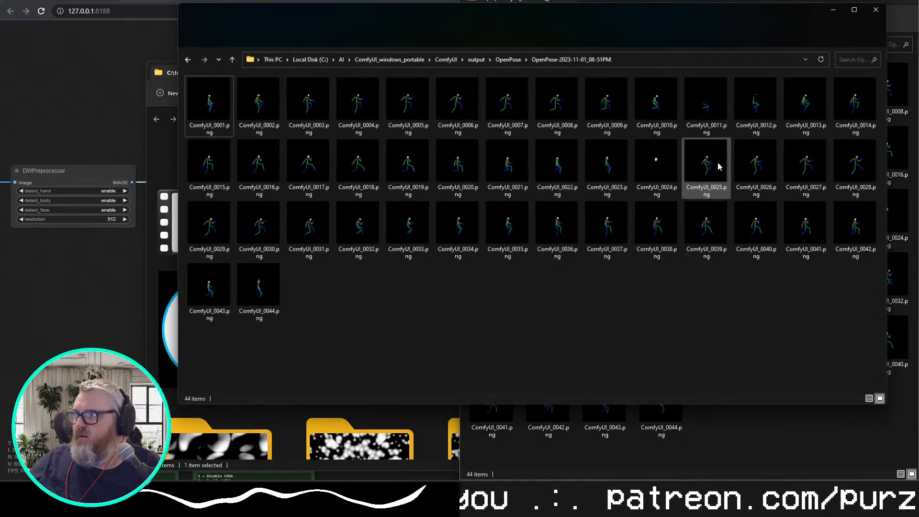
click(634, 56)
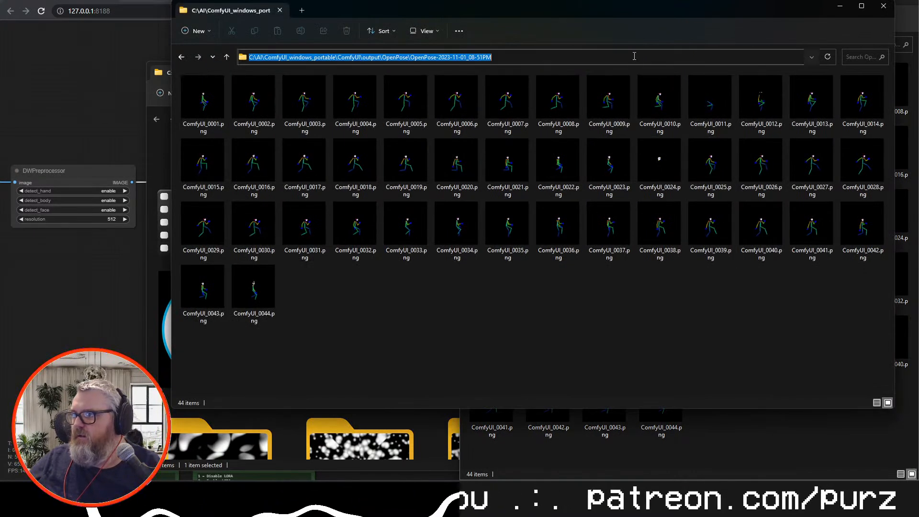
key(alt+Up)
key(Down)
key(Return)
drag(586, 15, 2, 143)
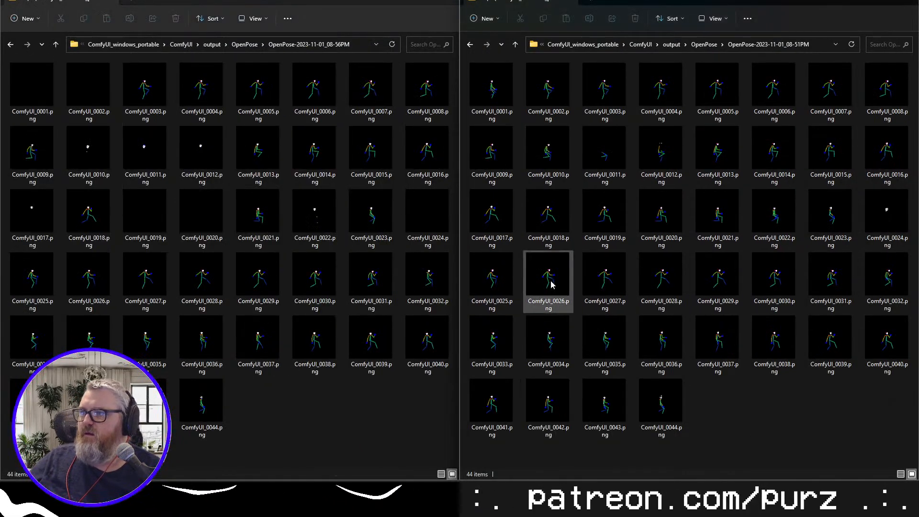
Compare frames ComfyUI_0011 and ComfyUI_0012 between the 08-51PM and 08-56PM OpenPose folders
click(600, 143)
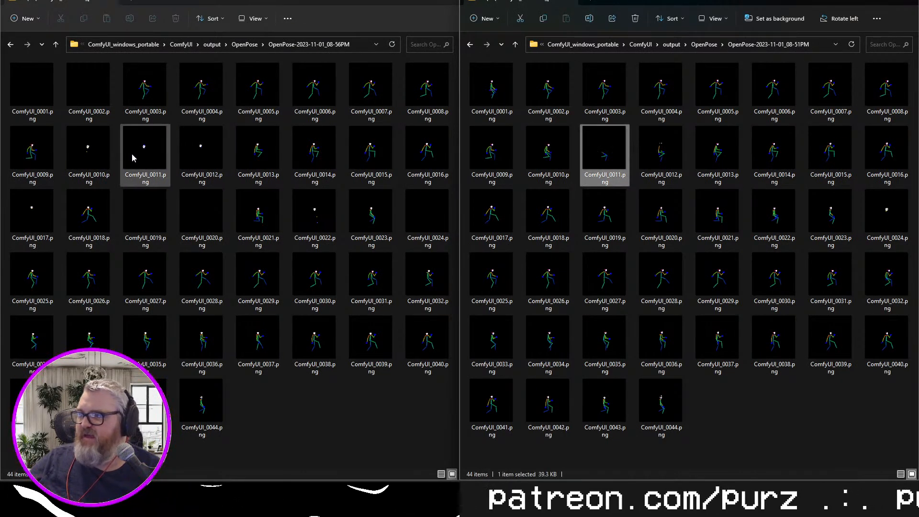
click(662, 163)
click(205, 166)
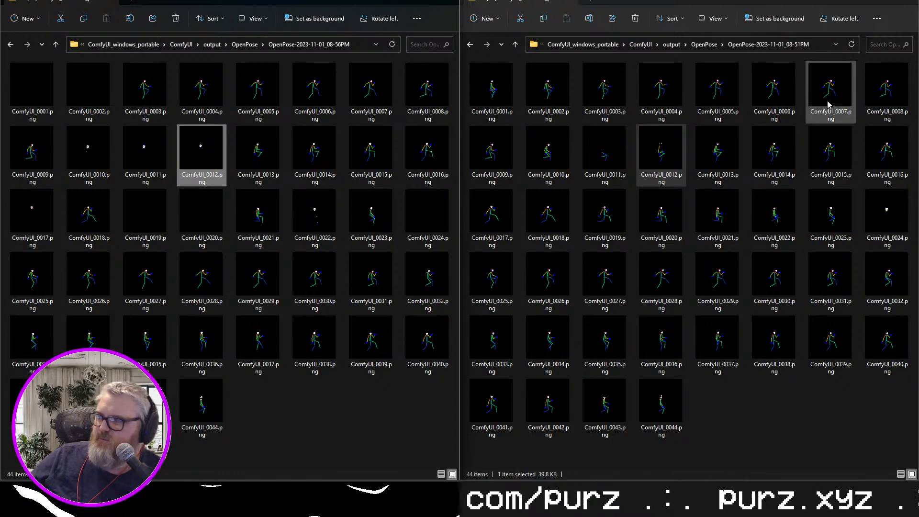
Close both OpenPose frame folders and the tmp folder, returning to the ControlNet group in the ComfyUI workflow
click(910, 2)
click(450, 1)
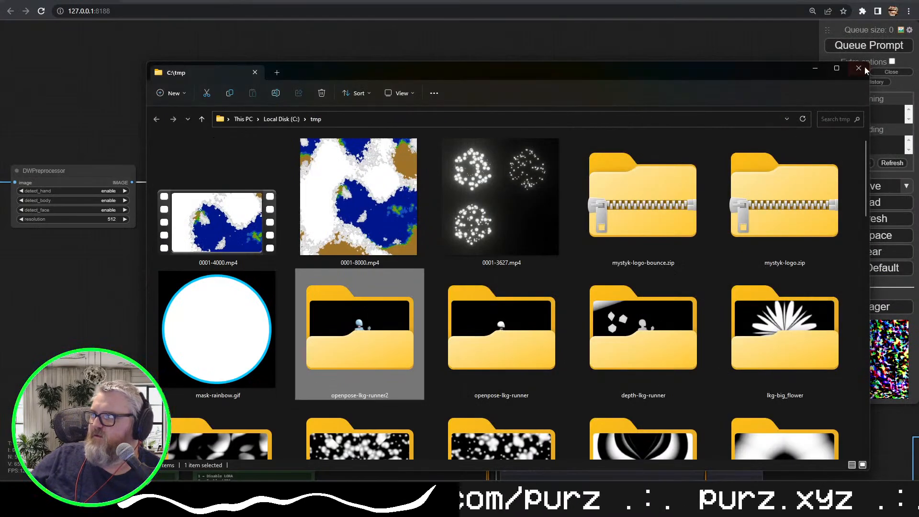
click(459, 2)
drag(353, 216, 277, 280)
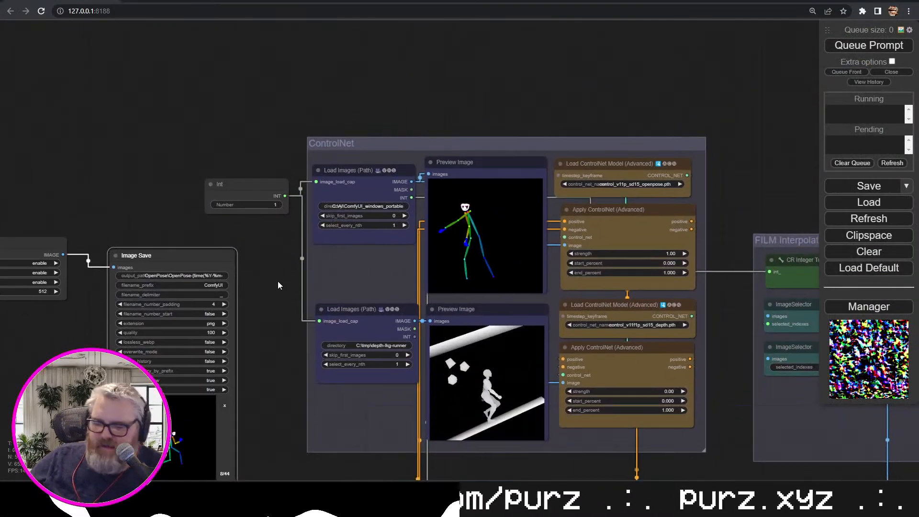
Open the OpenPose folder inside ComfyUI's output directory in File Explorer
key(super+r)
text(c:)
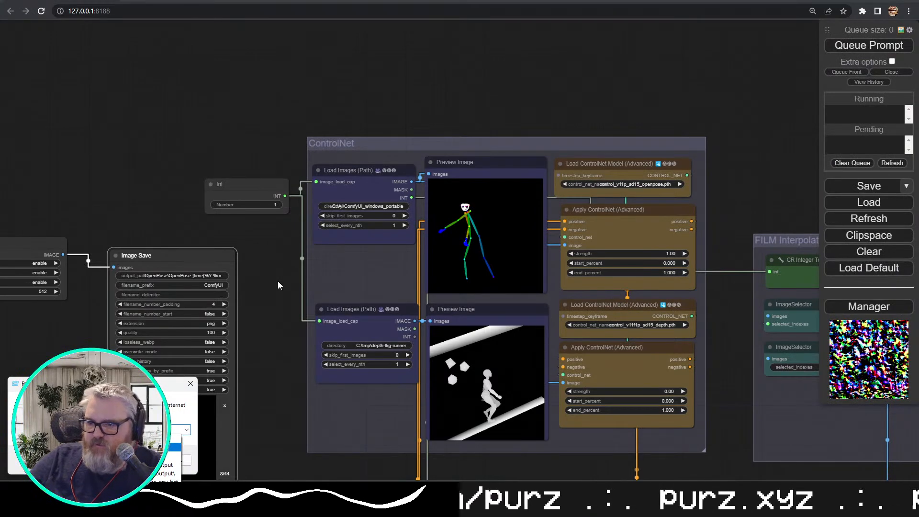
key(Return)
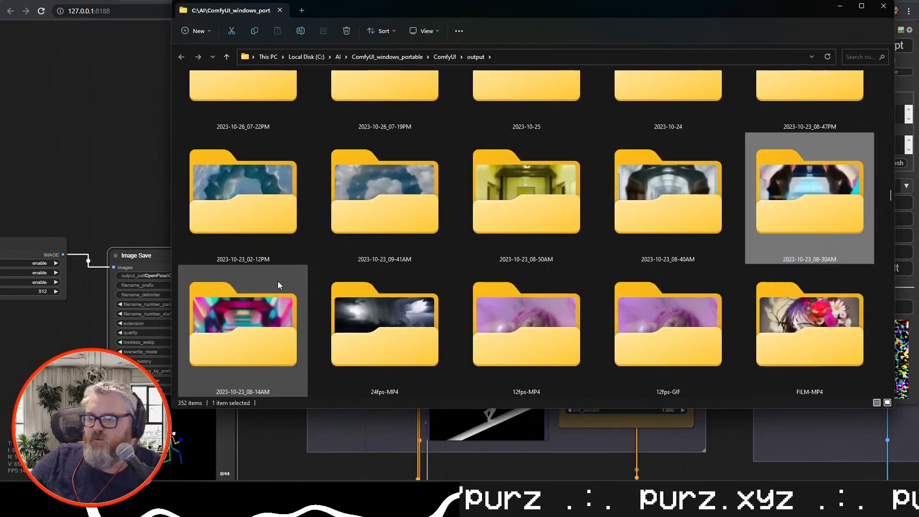
key(Home)
key(o)
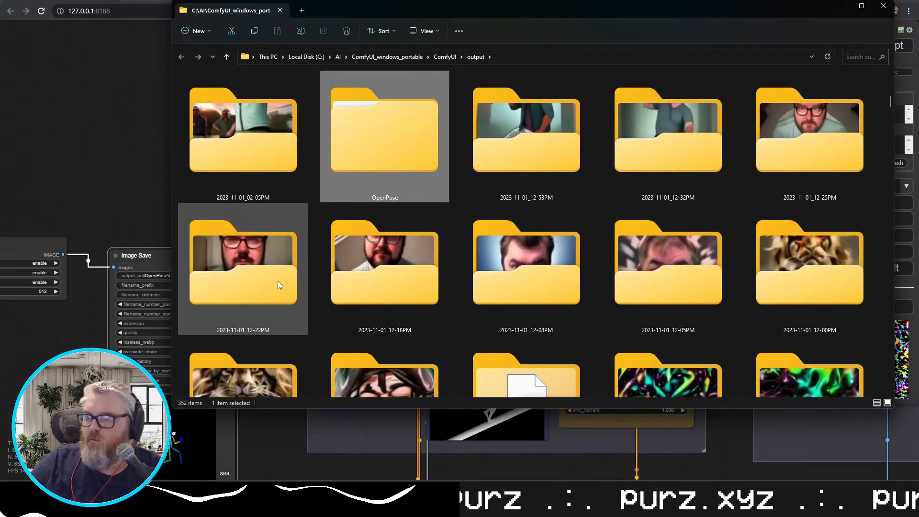
key(Return)
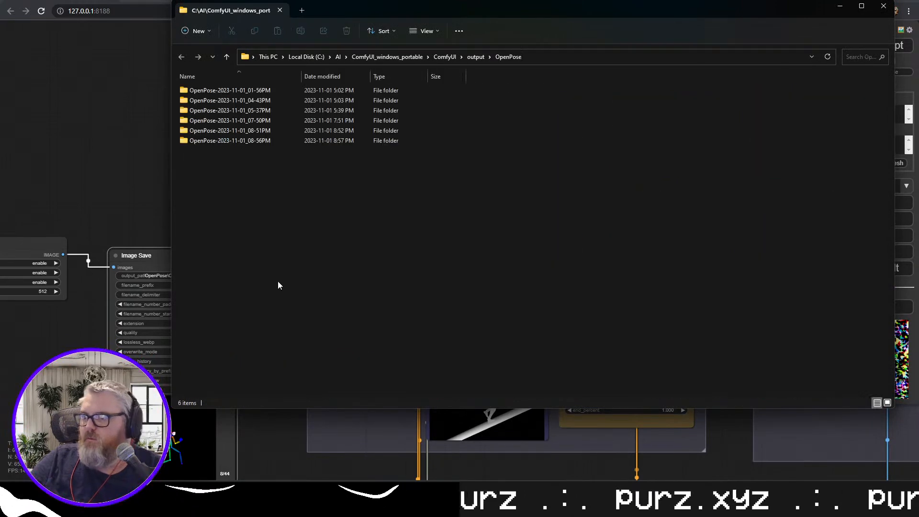
Copy the path of the OpenPose-2023-11-01_08-51PM folder and use it as the directory of ComfyUI's OpenPose Load Images node
double_click(264, 139)
click(626, 57)
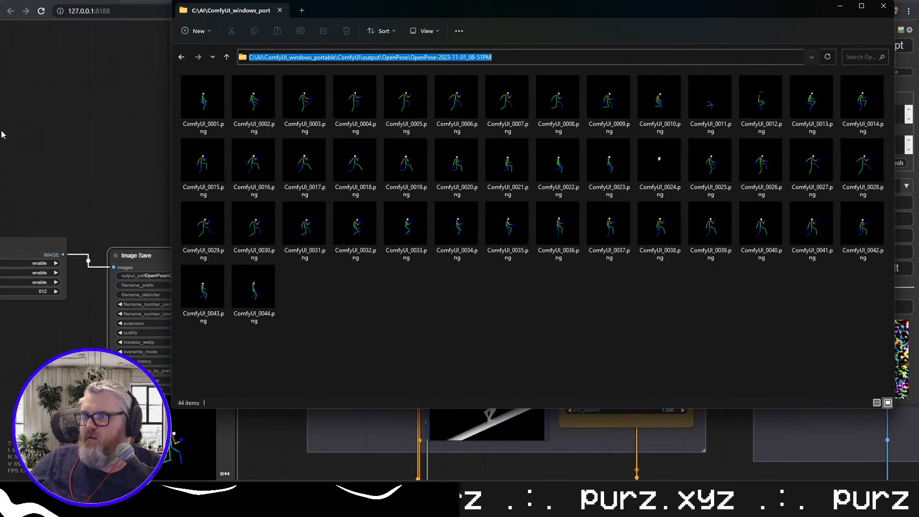
key(alt+Tab)
click(410, 203)
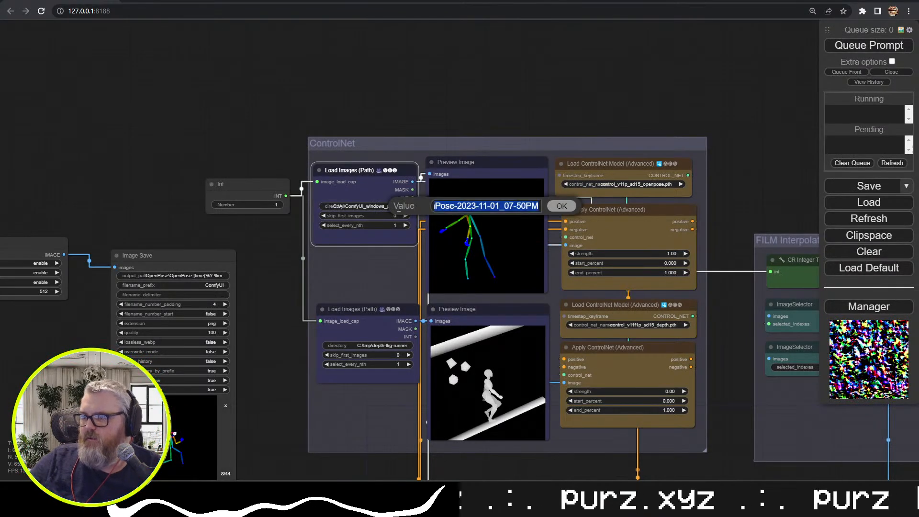
Set the Int node's number, which caps the images loaded for both ControlNets, to 44
click(270, 206)
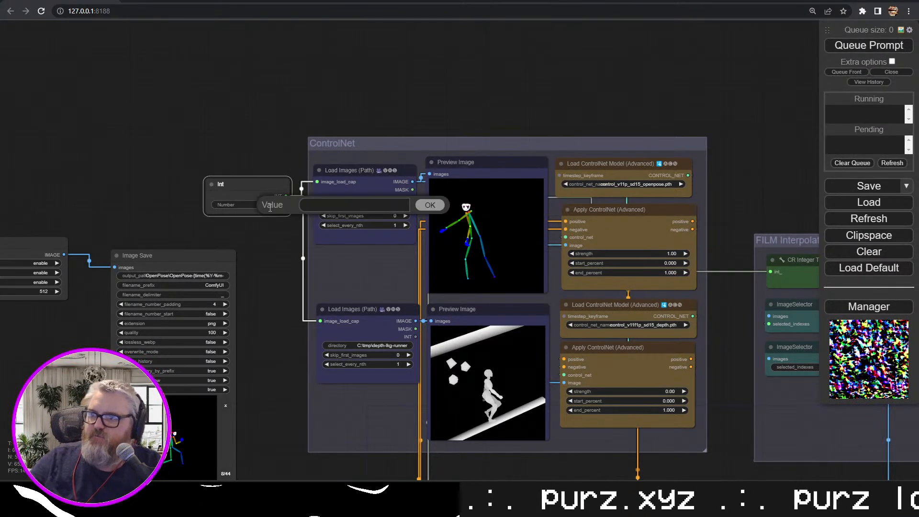
text(44)
key(Return)
Replace the positive prompt with "mr bean, running up a hill with monsters chasing him" and queue the generation
drag(125, 196, 192, 0)
drag(354, 314, 474, 137)
click(405, 306)
key(ctrl+a)
text(e)
text(r bean, running up a)
text( hill with m)
text(onsters chasing him)
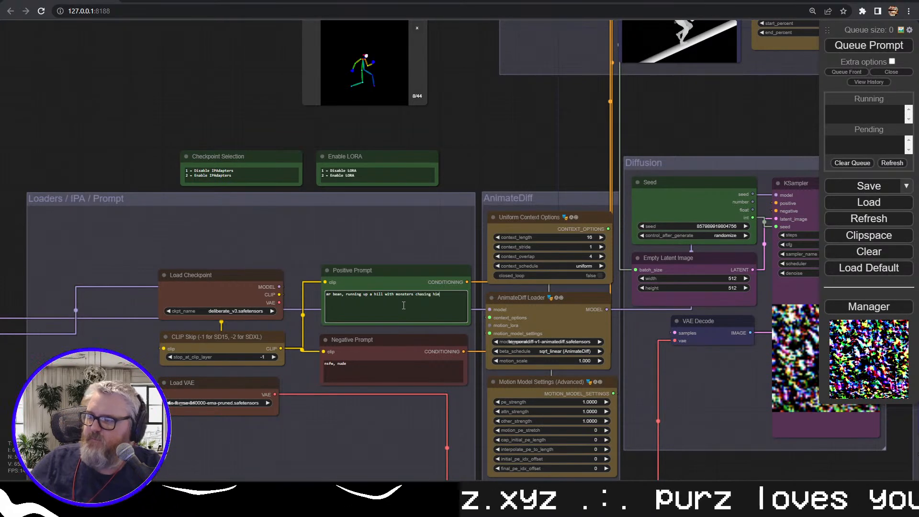
click(869, 45)
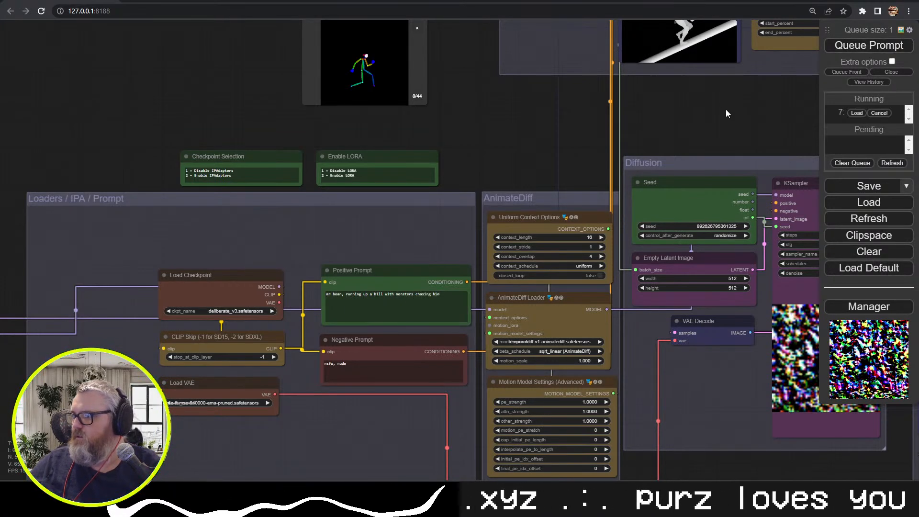
Check the loaded OpenPose and depth previews and watch the KSampler preview while the animation generates
drag(723, 123, 510, 424)
drag(327, 425, 309, 436)
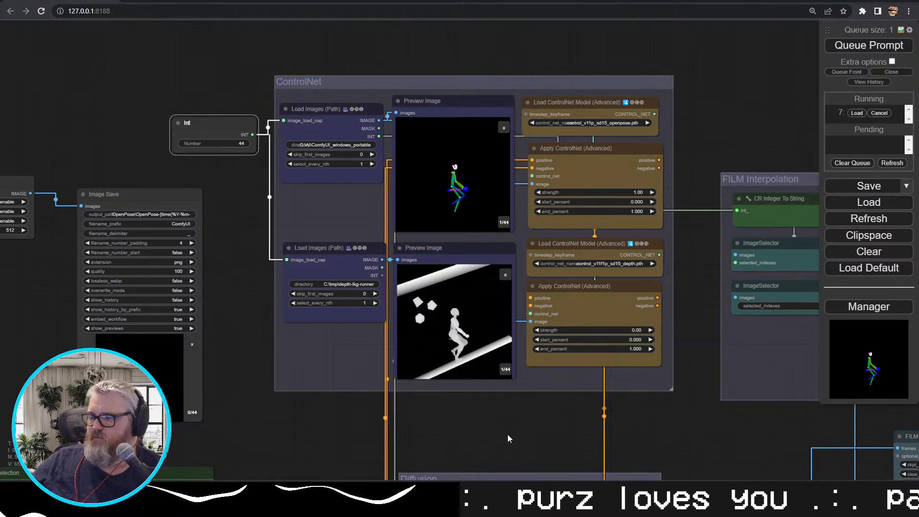
drag(507, 434, 251, 417)
scroll(244, 414, down, 4)
drag(292, 381, 304, 286)
scroll(320, 353, up, 3)
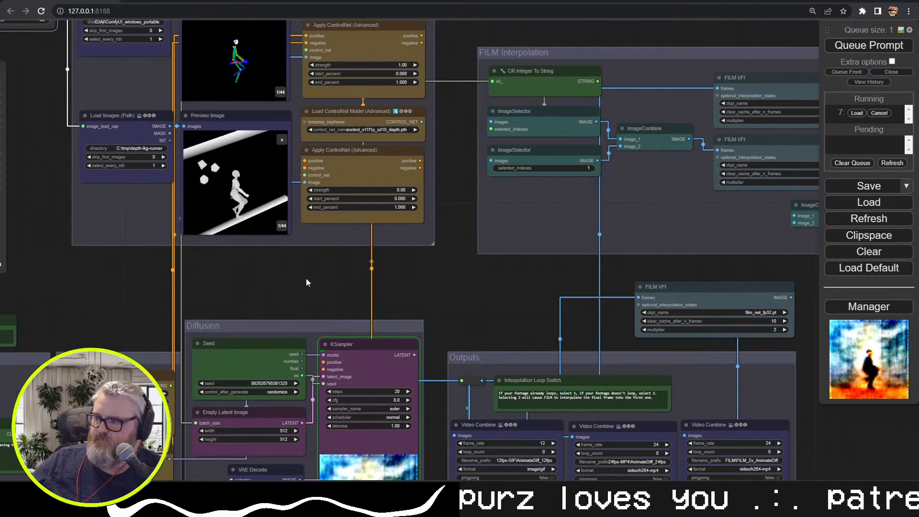
drag(430, 283, 423, 124)
drag(421, 156, 401, 133)
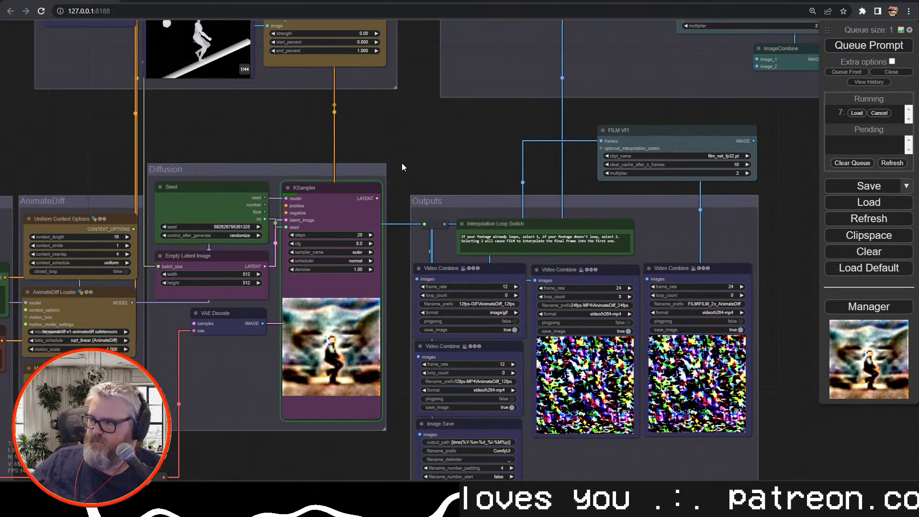
scroll(436, 164, up, 4)
drag(437, 164, 431, 28)
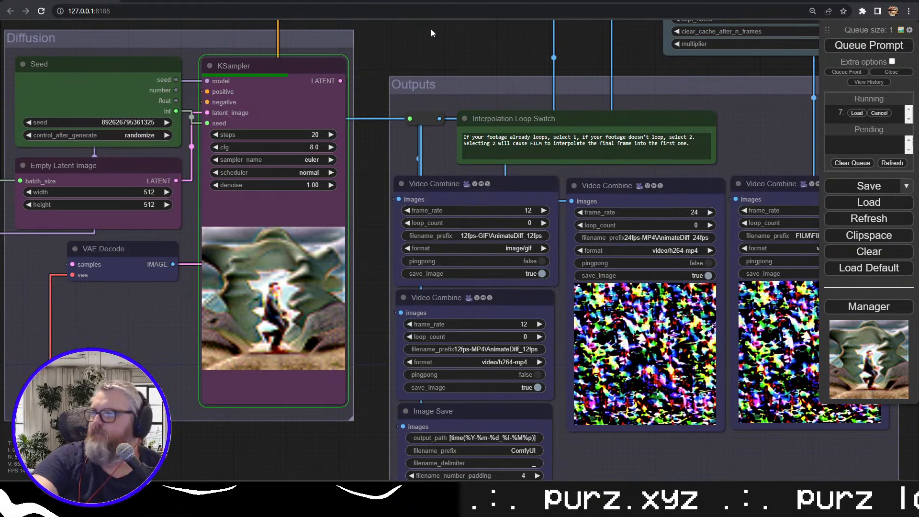
Try adding an ImageBatch node in the empty area above the Outputs group, deleting it after each of two attempts
drag(443, 133, 562, 453)
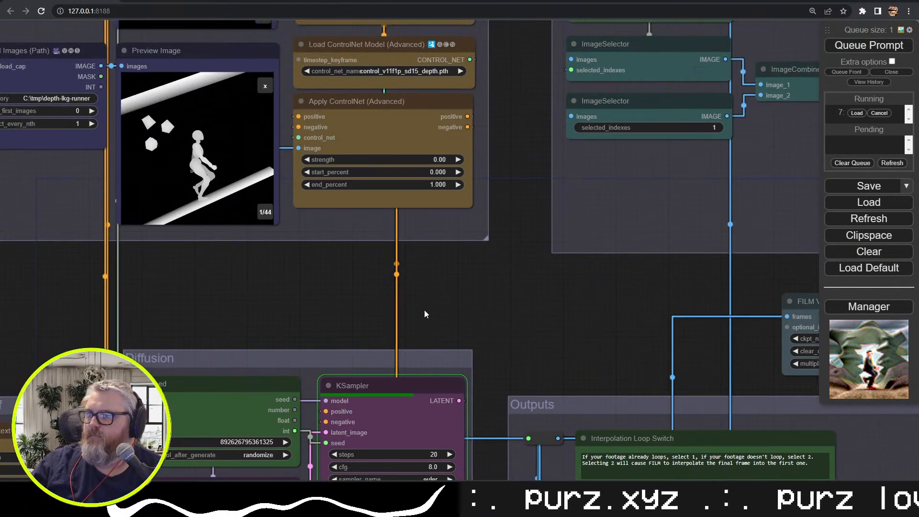
double_click(457, 309)
text(batch)
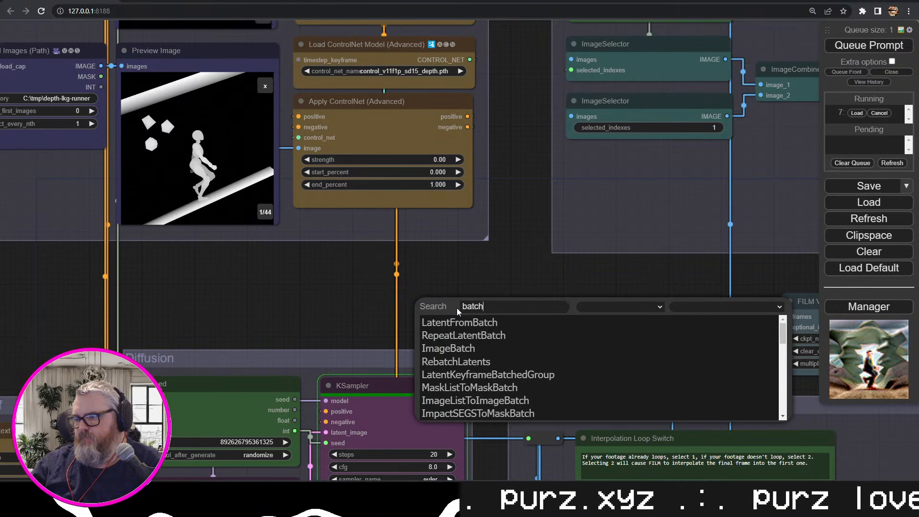
click(471, 347)
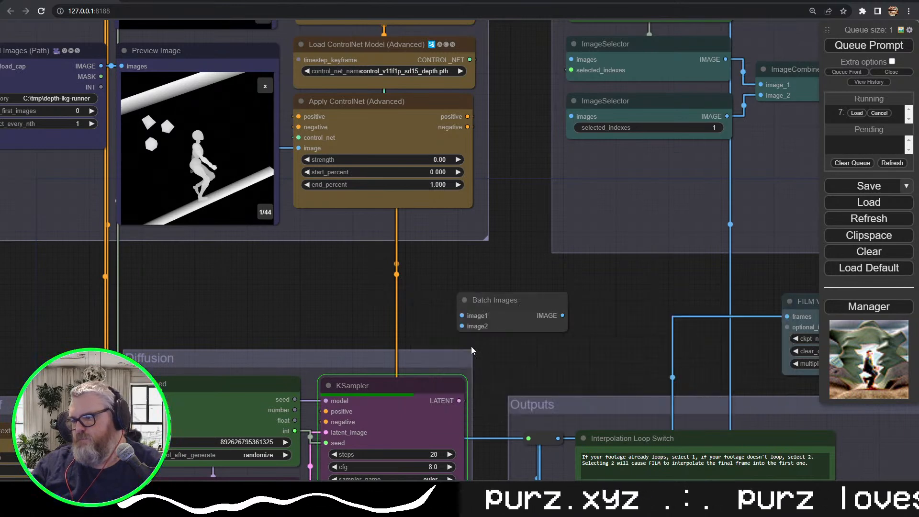
drag(518, 294, 506, 277)
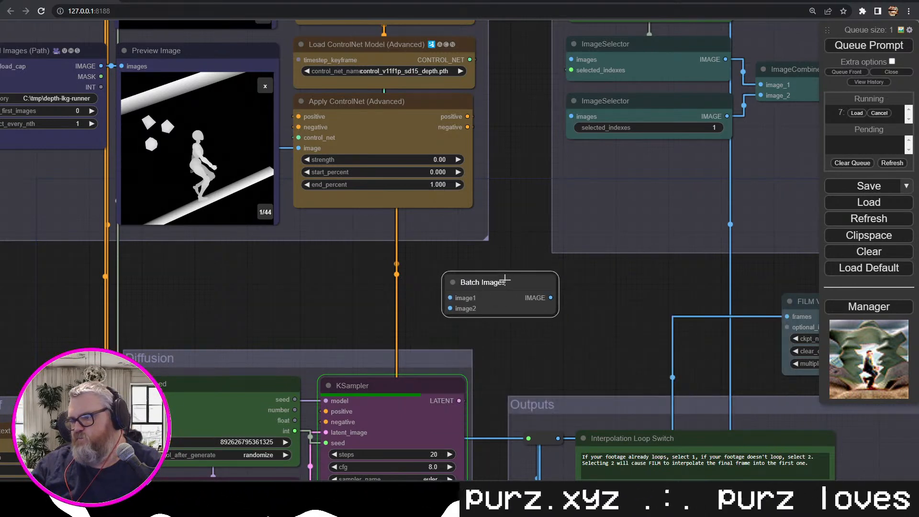
key(Delete)
double_click(500, 277)
text(batch)
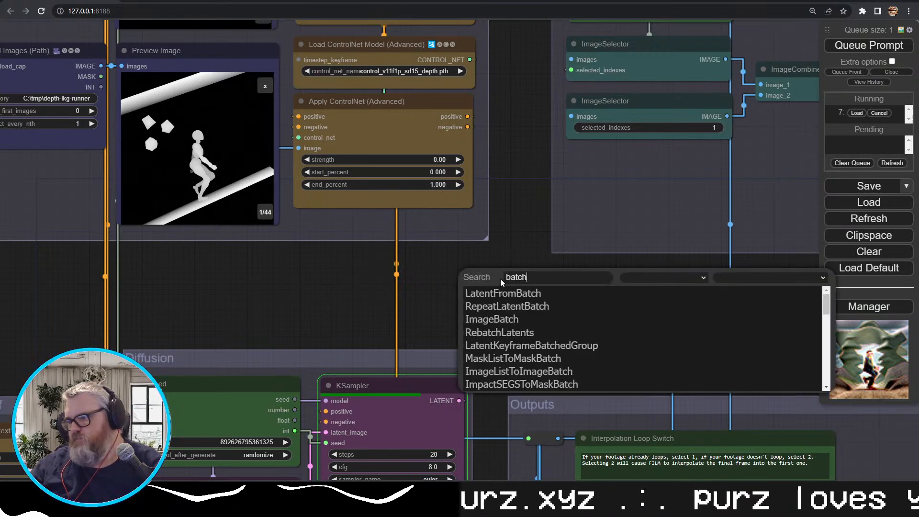
click(491, 318)
drag(534, 275, 501, 306)
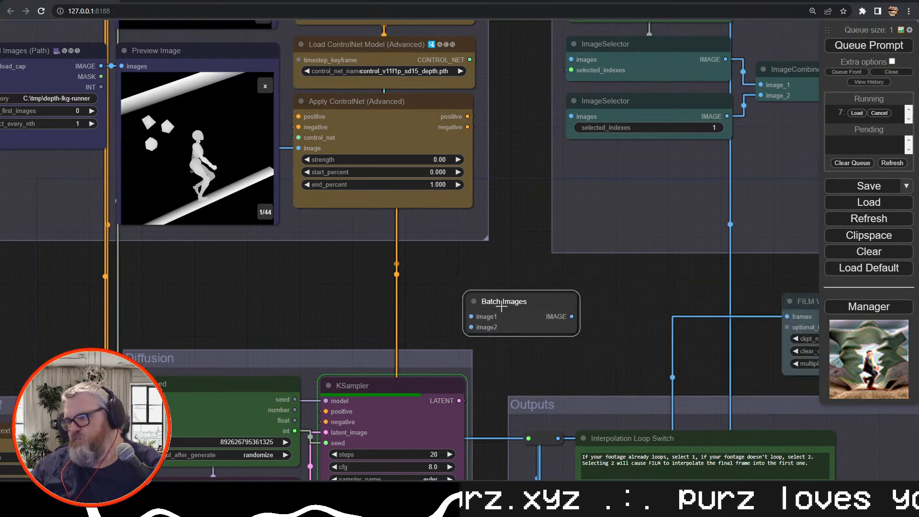
key(Delete)
Search the batch nodes, try an ImageListToImageBatch node above the Outputs group, and delete it
double_click(502, 306)
text(batc)
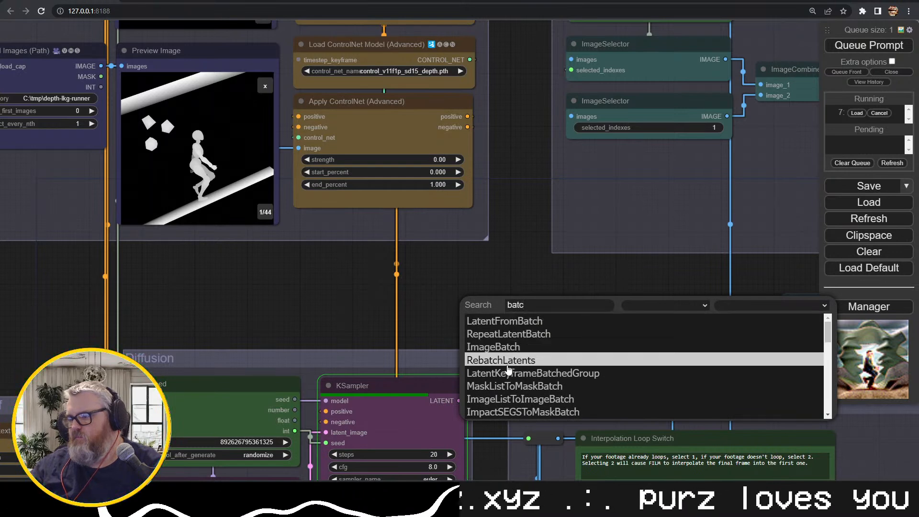
scroll(511, 383, down, 3)
scroll(535, 359, up, 3)
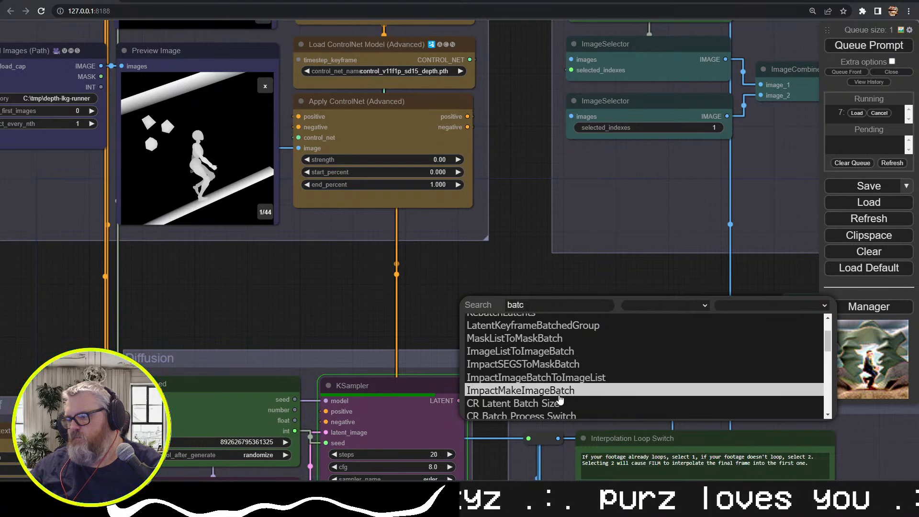
click(543, 357)
drag(541, 300, 503, 299)
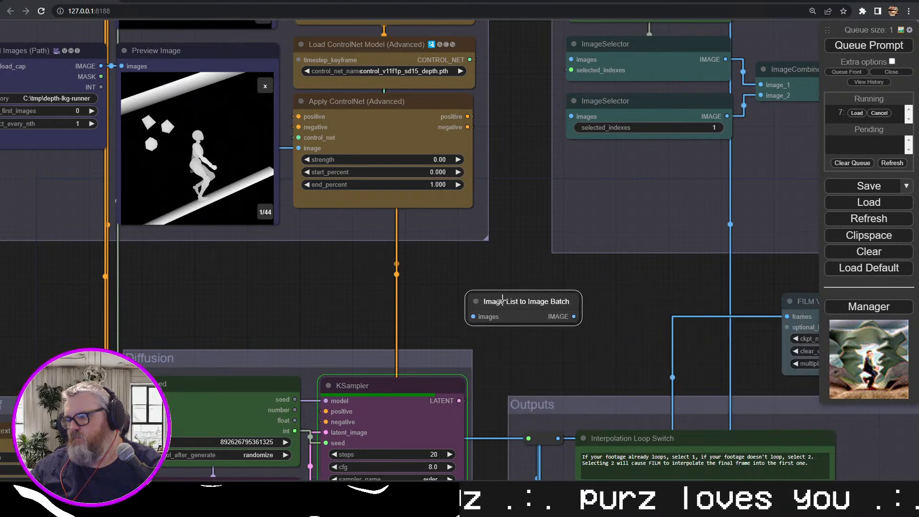
key(Delete)
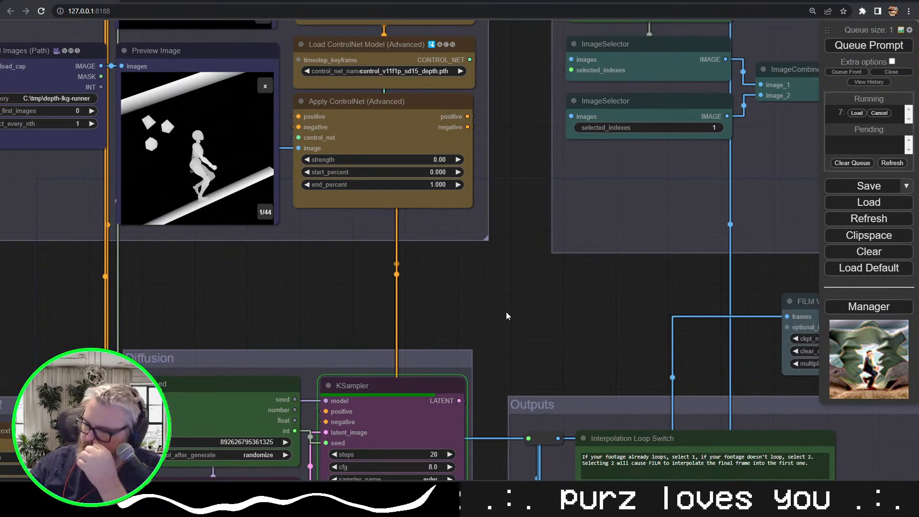
Search the node list for "batch" and add the four-input Image Batch node in the empty area above the Outputs group
scroll(508, 312, down, 3)
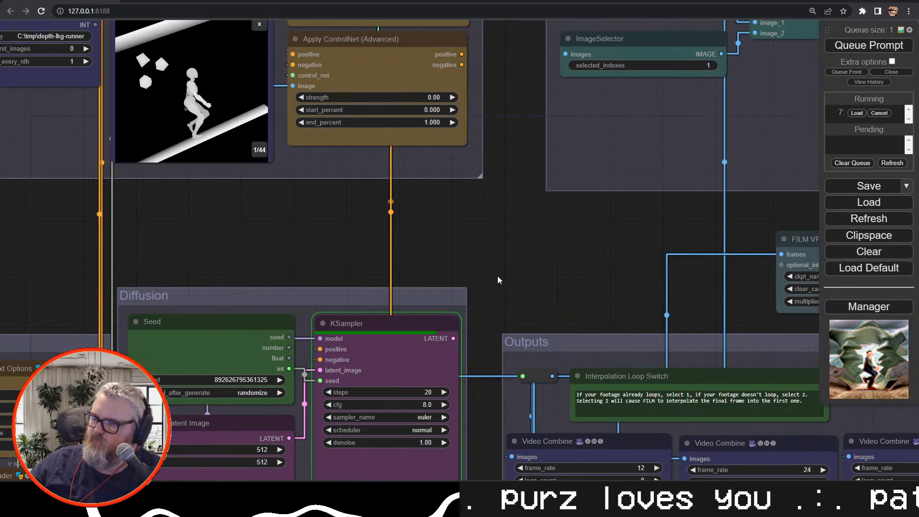
double_click(494, 259)
text(batch)
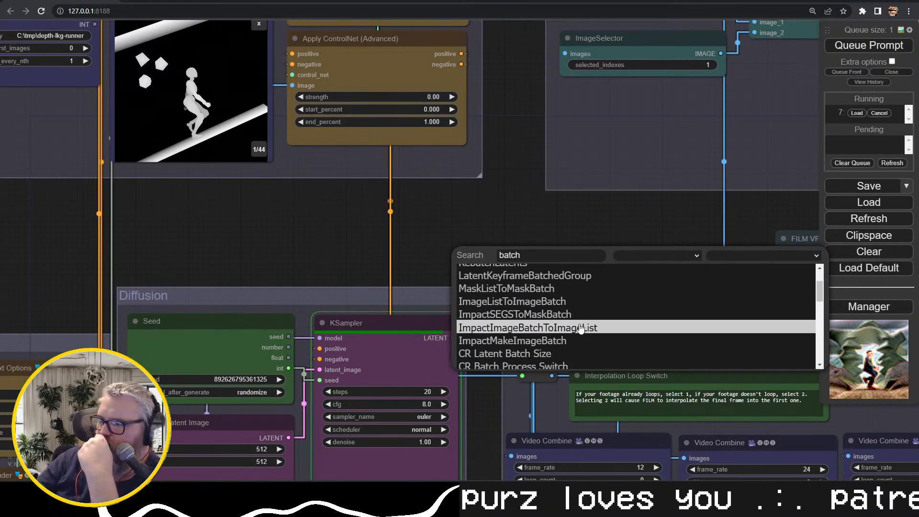
scroll(551, 330, down, 1)
scroll(553, 328, down, 1)
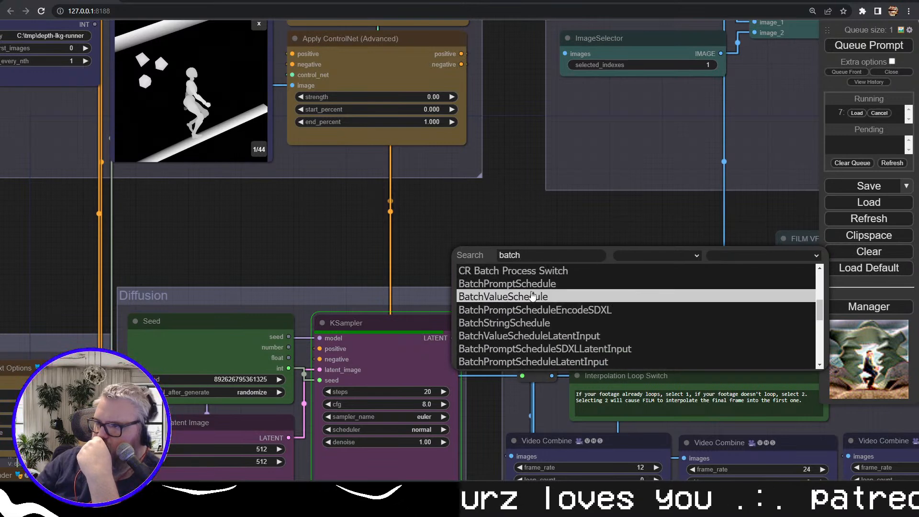
scroll(553, 335, down, 1)
scroll(550, 333, down, 1)
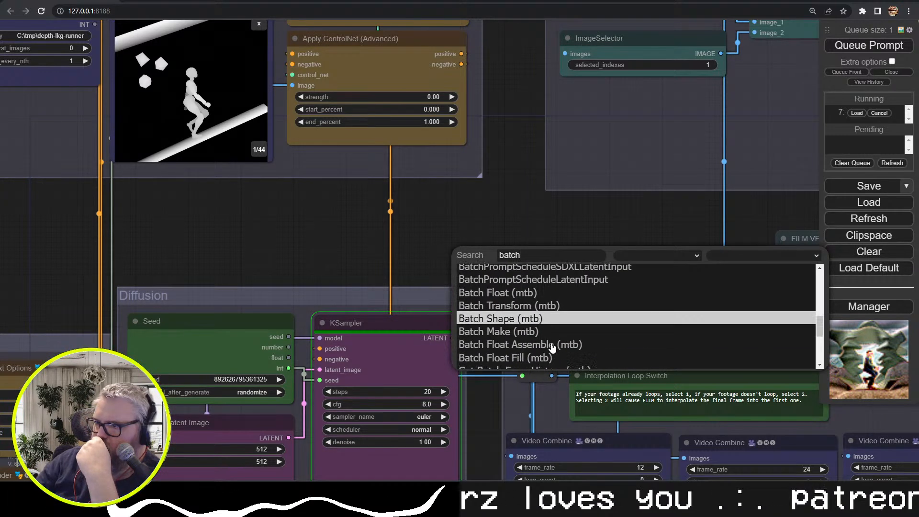
scroll(538, 326, down, 1)
scroll(536, 321, up, 1)
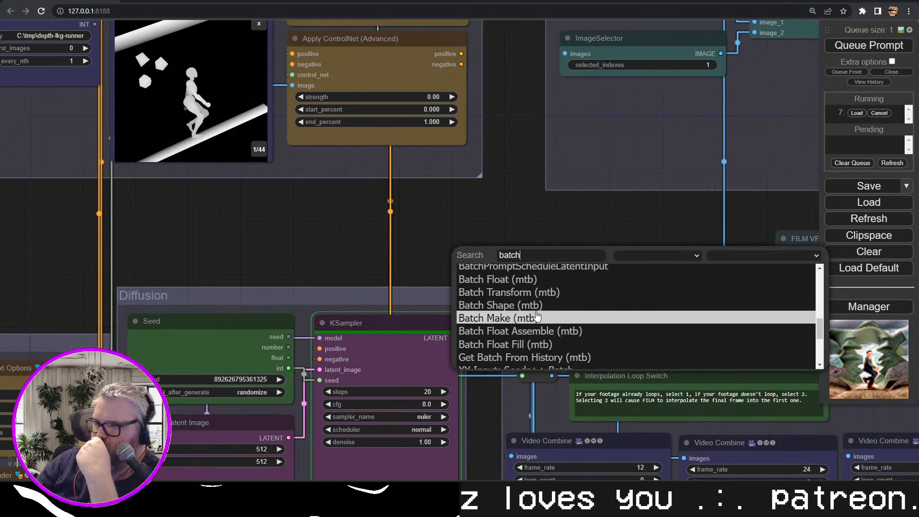
scroll(531, 307, down, 1)
scroll(531, 305, up, 1)
scroll(530, 304, up, 1)
scroll(526, 316, down, 1)
scroll(525, 326, down, 1)
scroll(527, 325, down, 1)
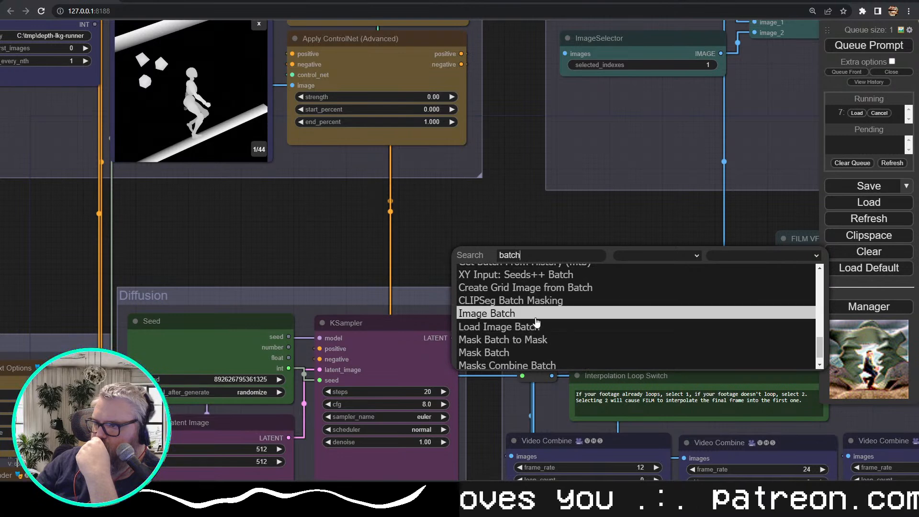
scroll(536, 345, down, 1)
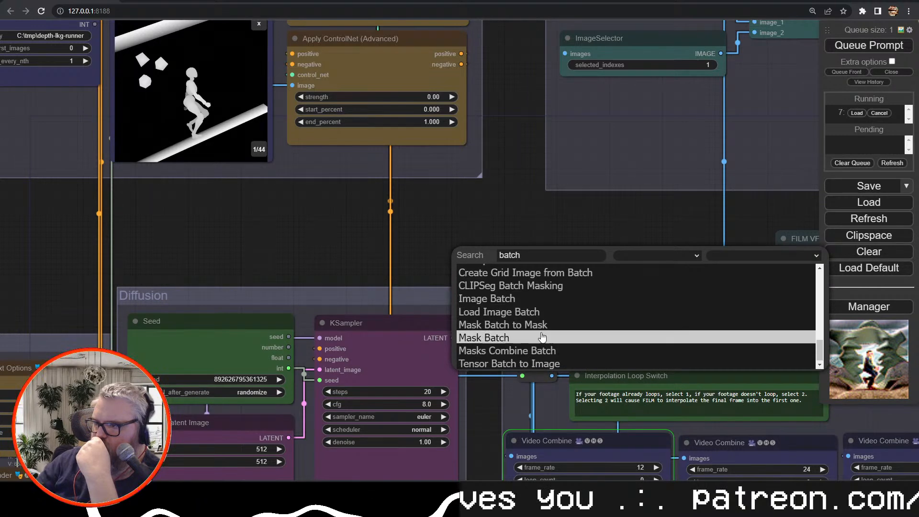
click(532, 298)
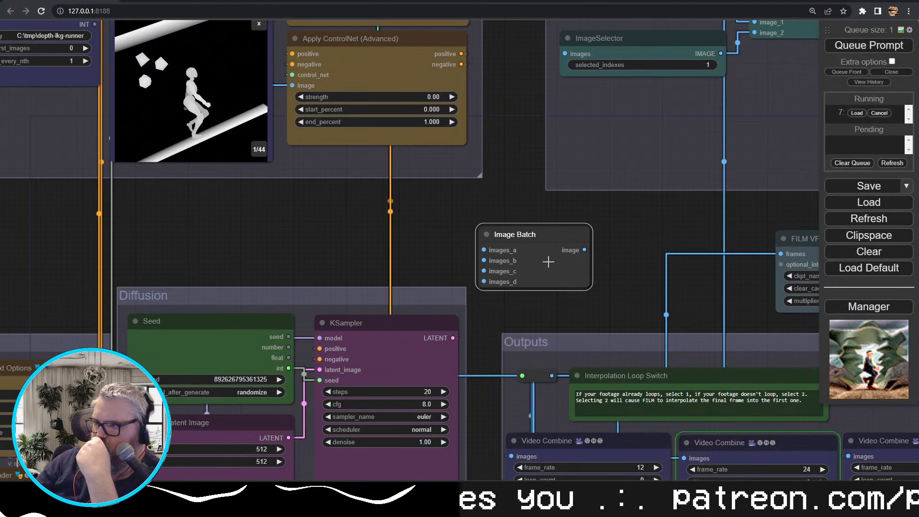
Delete the four-input Image Batch node from the empty area above the Outputs group
key(Delete)
drag(548, 262, 360, 90)
drag(269, 353, 192, 240)
Watch the Video Combine previews in the Outputs group, comparing the 24 fps and FILM-interpolated runner animations
scroll(206, 352, up, 5)
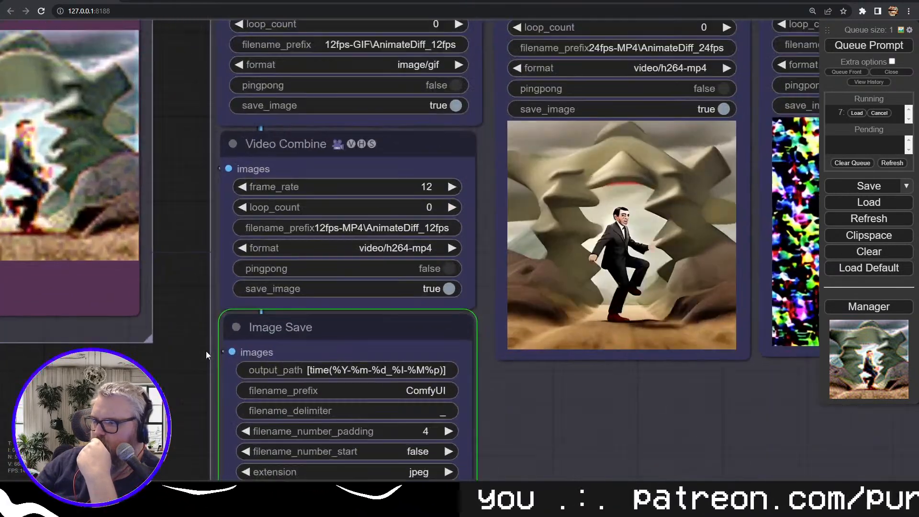
drag(196, 352, 0, 383)
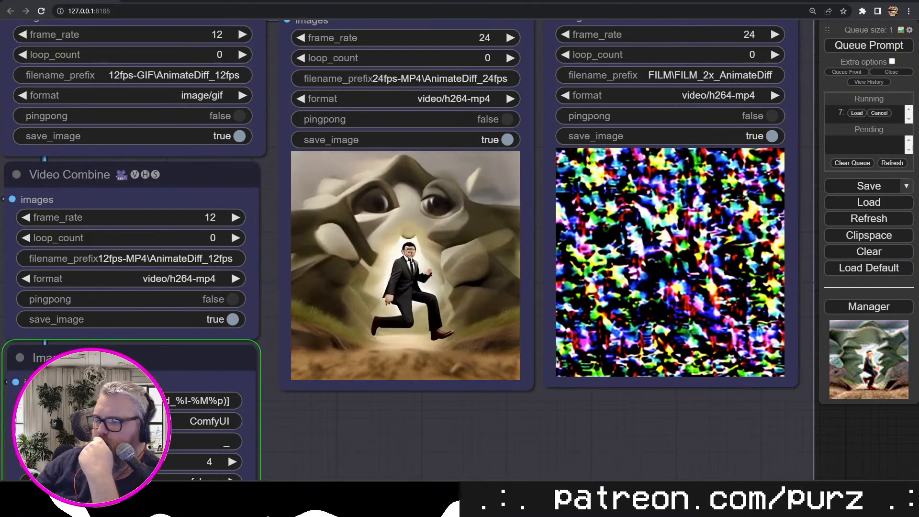
scroll(170, 357, down, 6)
drag(96, 296, 371, 391)
drag(252, 253, 480, 349)
drag(316, 167, 359, 291)
drag(589, 335, 192, 27)
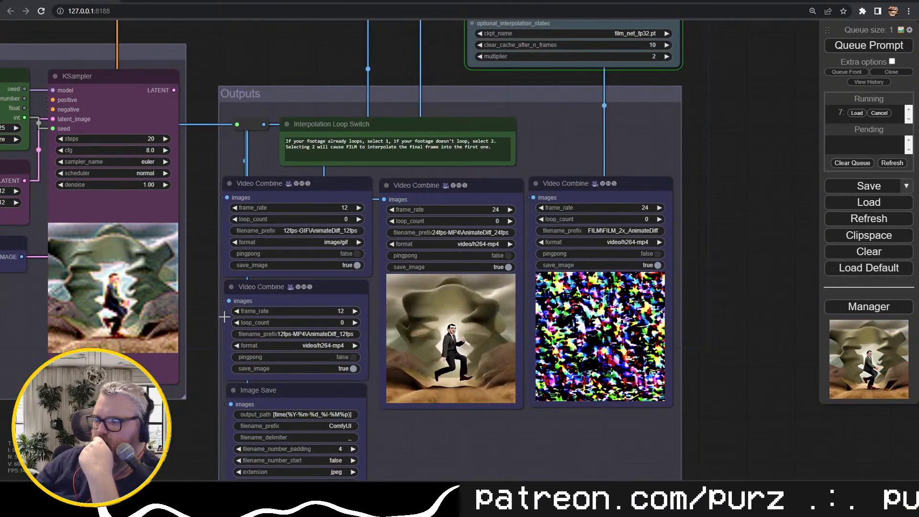
scroll(228, 317, up, 4)
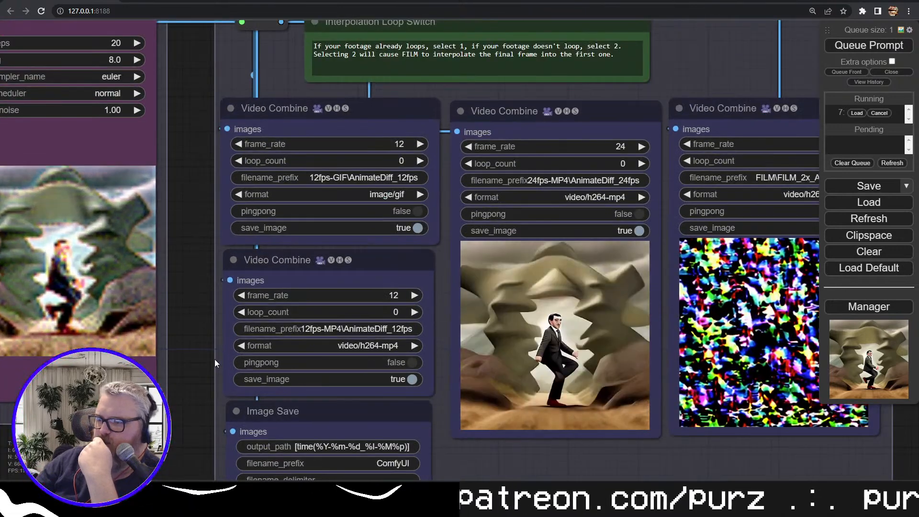
drag(204, 359, 71, 303)
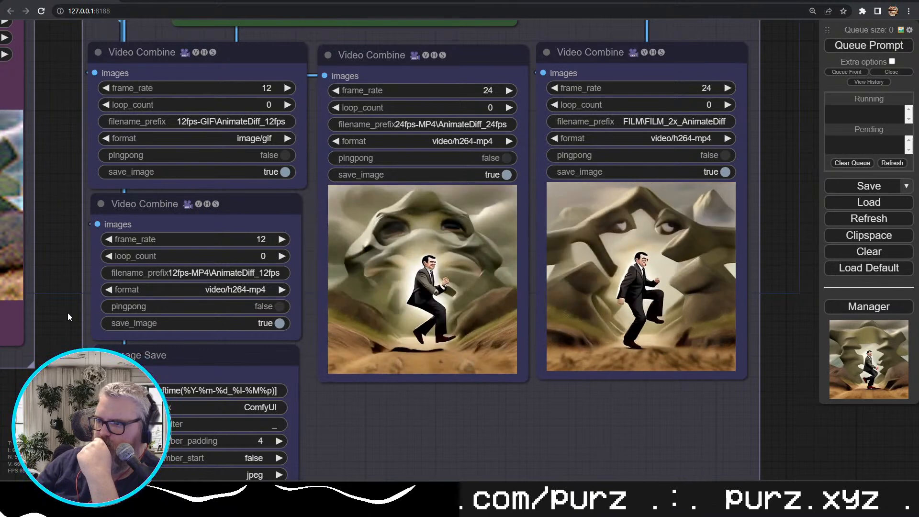
Examine individual frames in the OpenPose and depth Preview Image nodes beside the ControlNet nodes
drag(67, 312, 307, 502)
drag(250, 21, 607, 502)
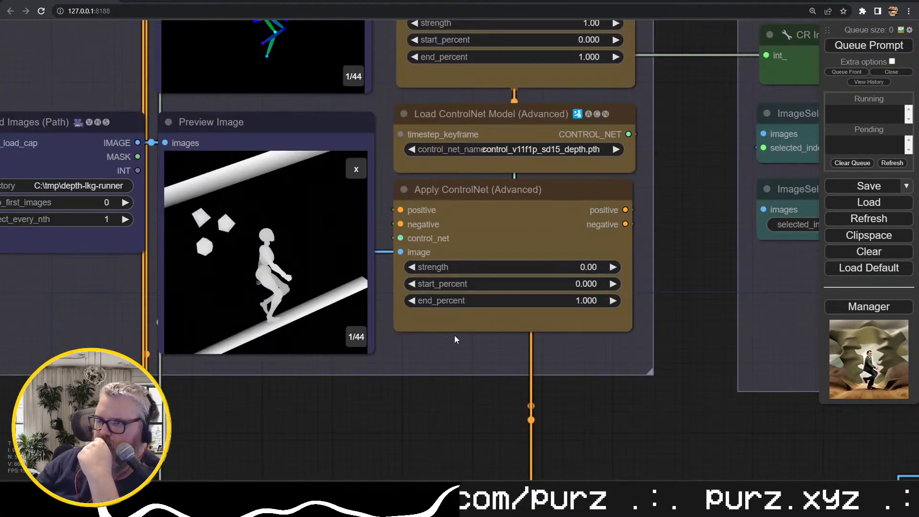
drag(261, 101, 273, 186)
click(249, 11)
click(263, 90)
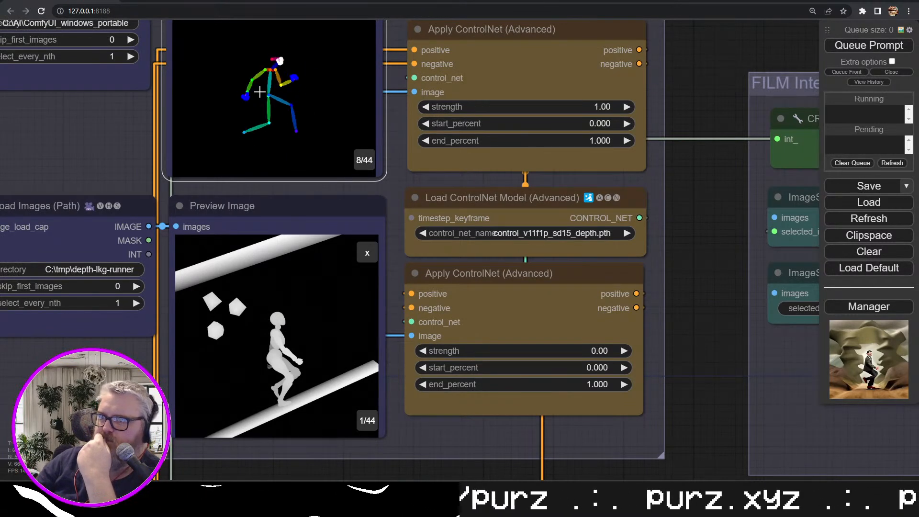
click(259, 307)
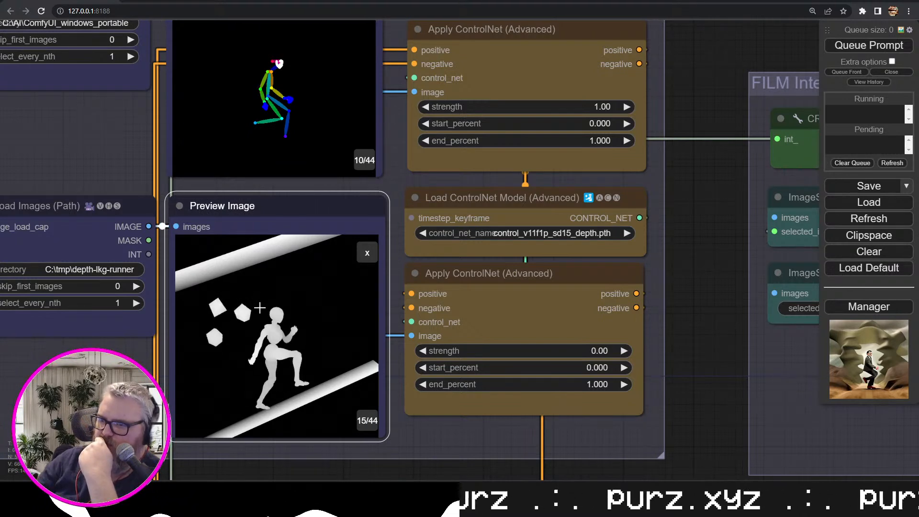
Set the strength of the depth Apply ControlNet (Advanced) node to 1.00
drag(576, 350, 583, 350)
click(584, 349)
key(BackSpace)
key(BackSpace)
key(BackSpace)
key(BackSpace)
text(1)
key(Return)
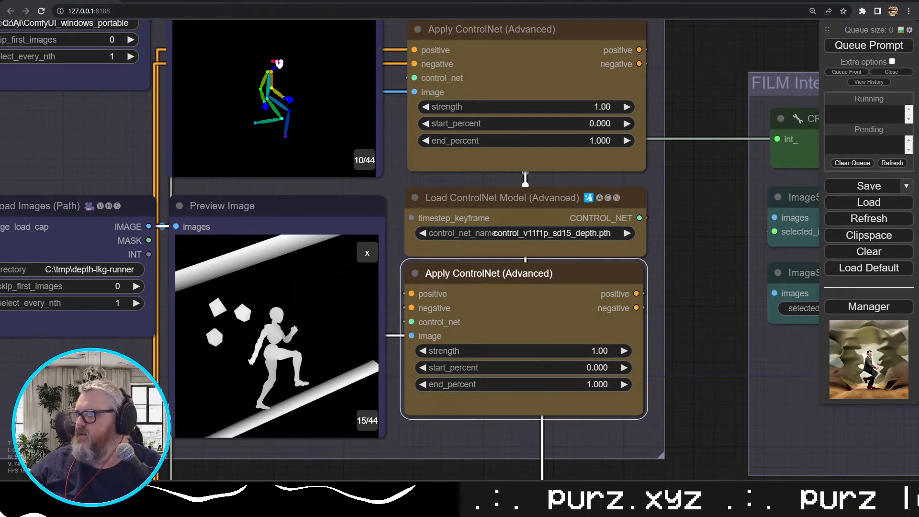
Queue the prompt and close the browser tabs to the right of the first tab while the animation generates
click(869, 45)
drag(690, 333, 452, 102)
drag(486, 288, 340, 151)
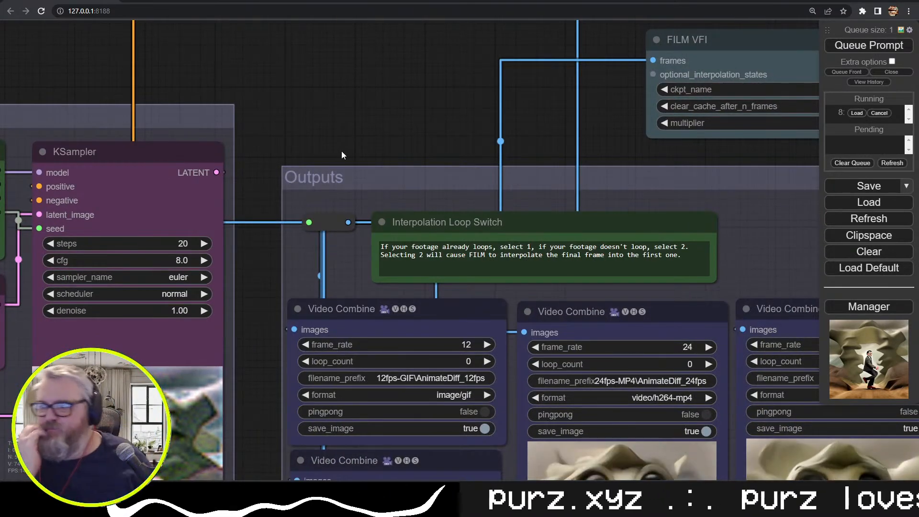
scroll(418, 125, down, 4)
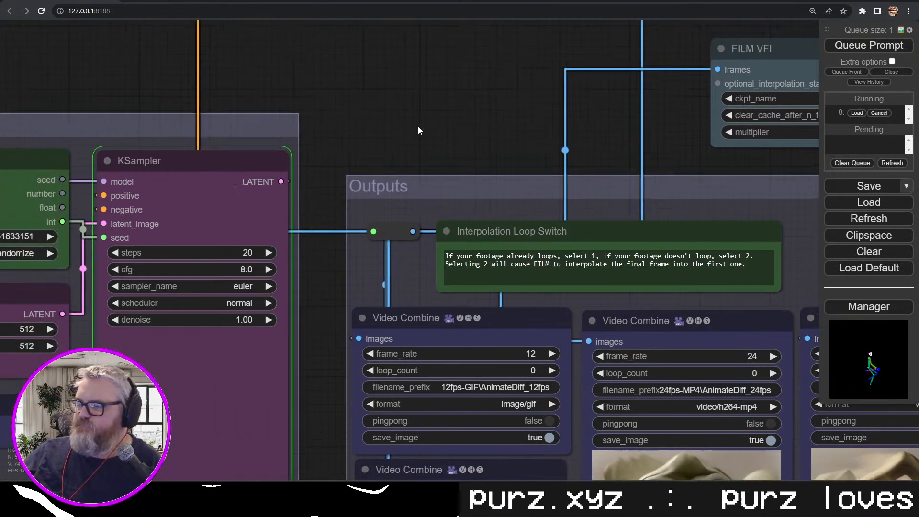
drag(420, 127, 392, 48)
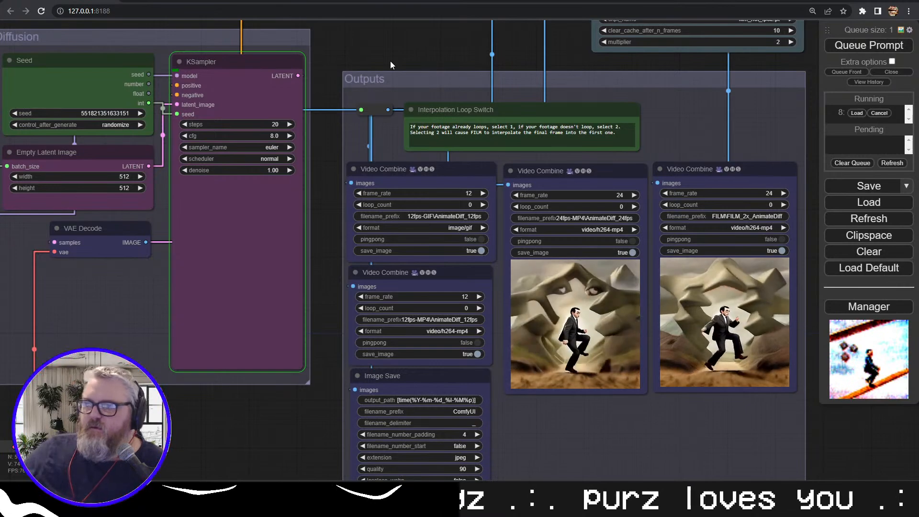
right_click(63, 1)
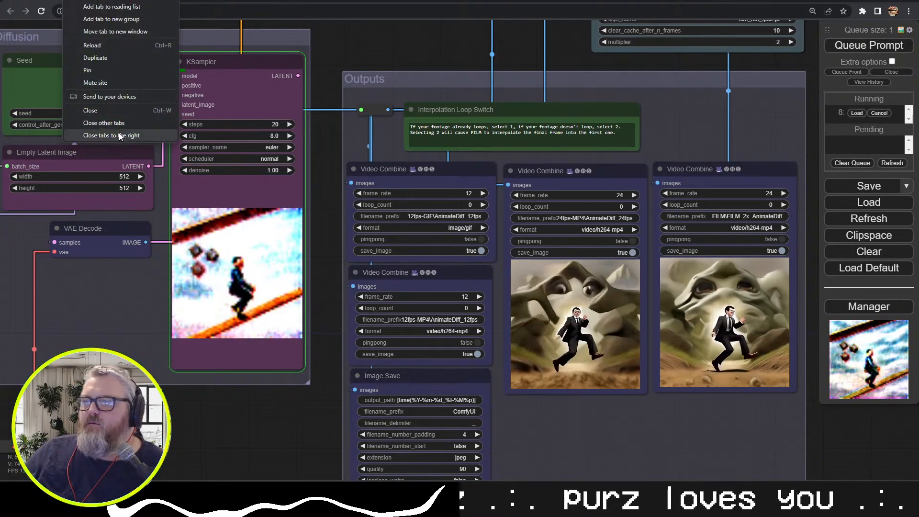
click(121, 139)
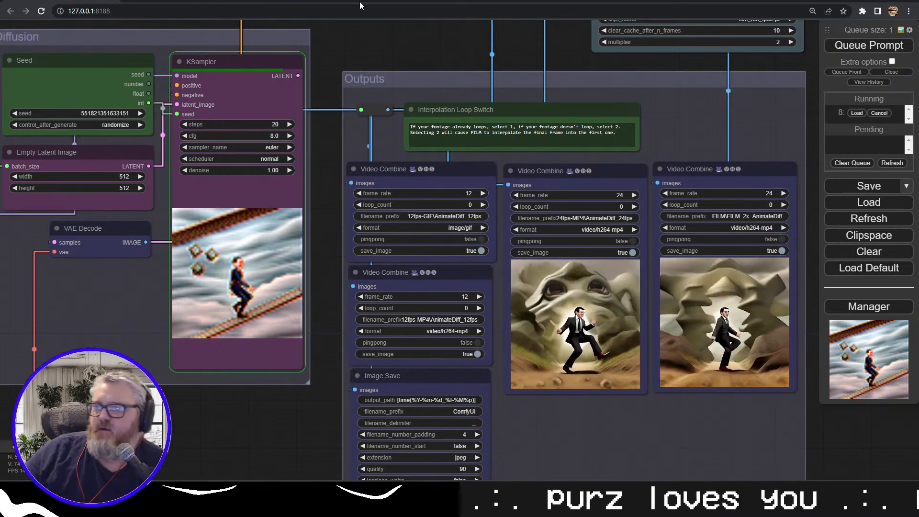
Examine the new depth-guided animation in the 24 fps Video Combine preview, comparing it with the FILM preview
drag(355, 55, 374, 43)
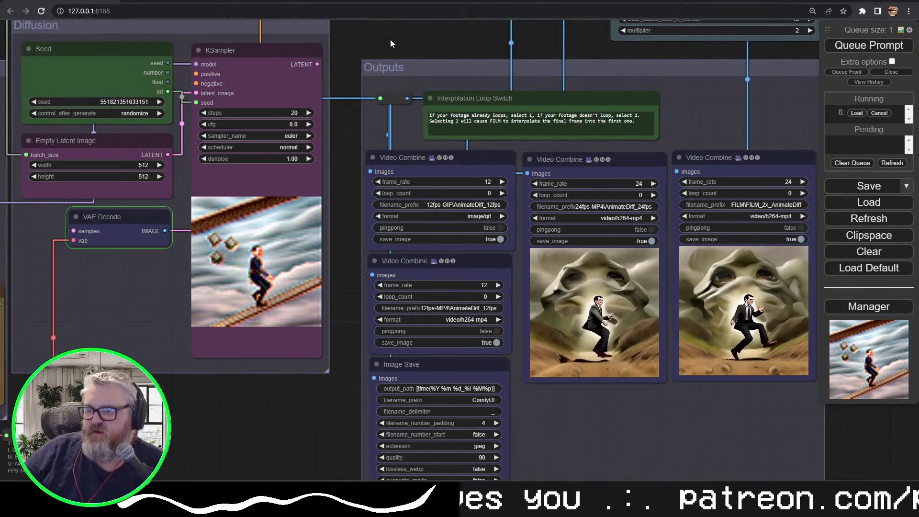
drag(487, 43, 381, 50)
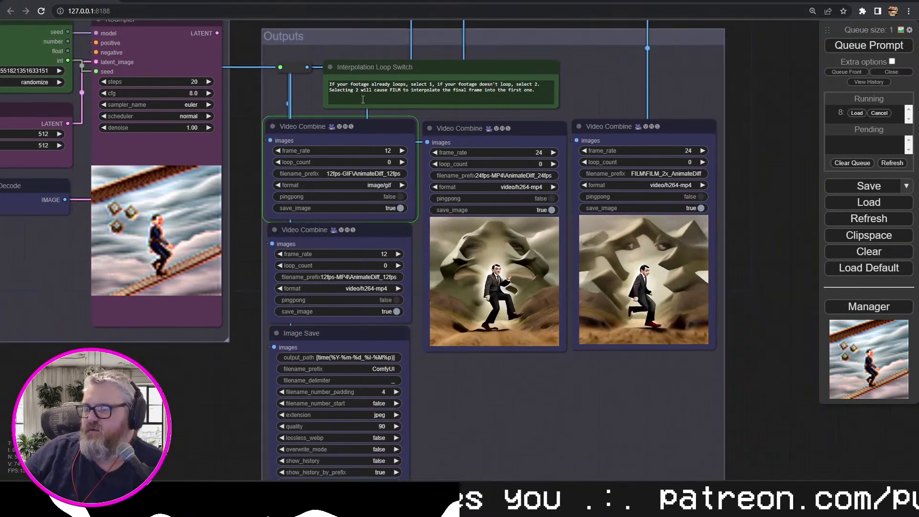
scroll(670, 393, up, 4)
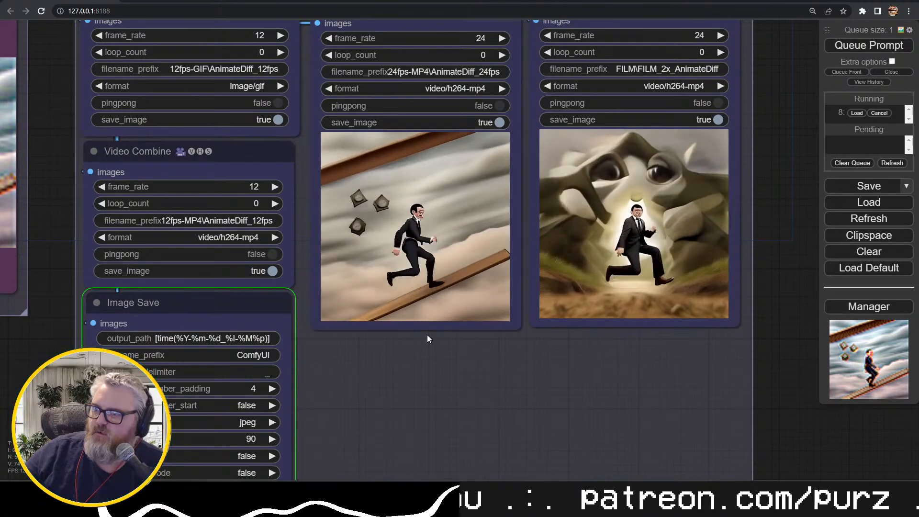
scroll(427, 335, up, 3)
scroll(452, 371, up, 1)
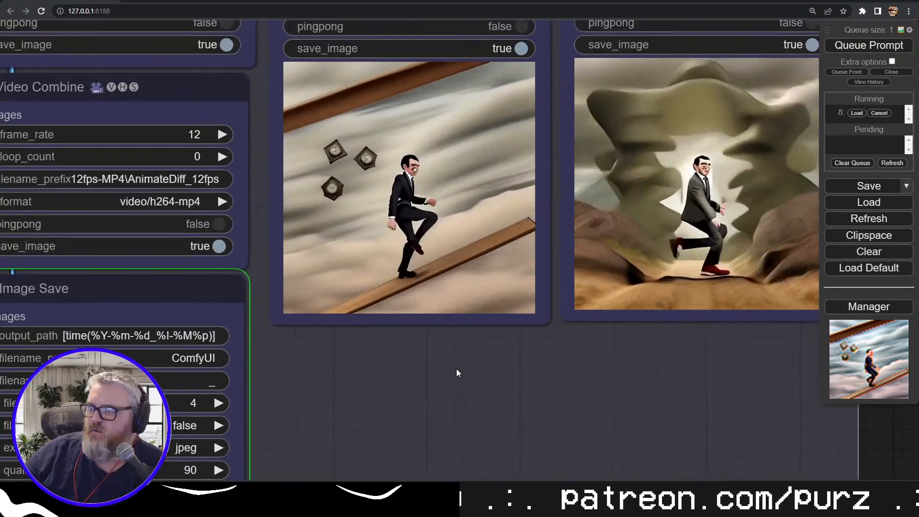
drag(457, 373, 452, 427)
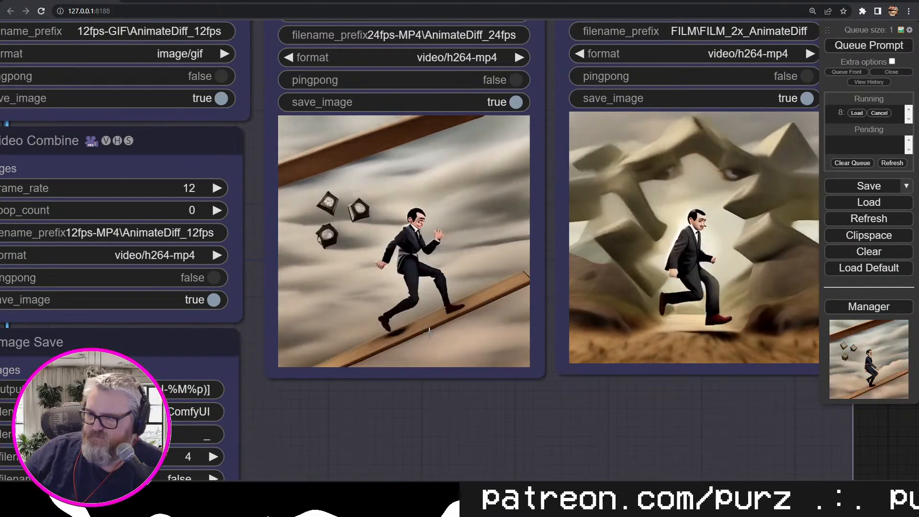
Extend the positive prompt with ", swirling clouds behind them"
scroll(427, 330, down, 4)
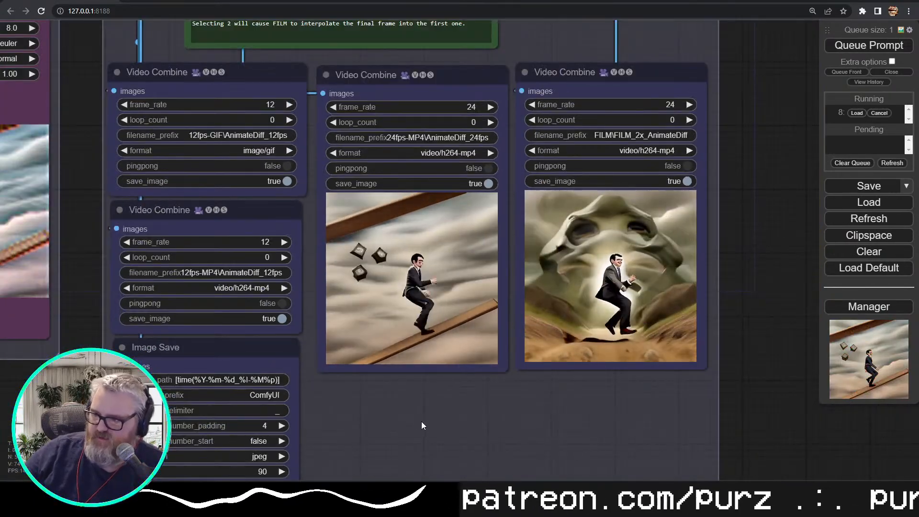
scroll(215, 430, down, 6)
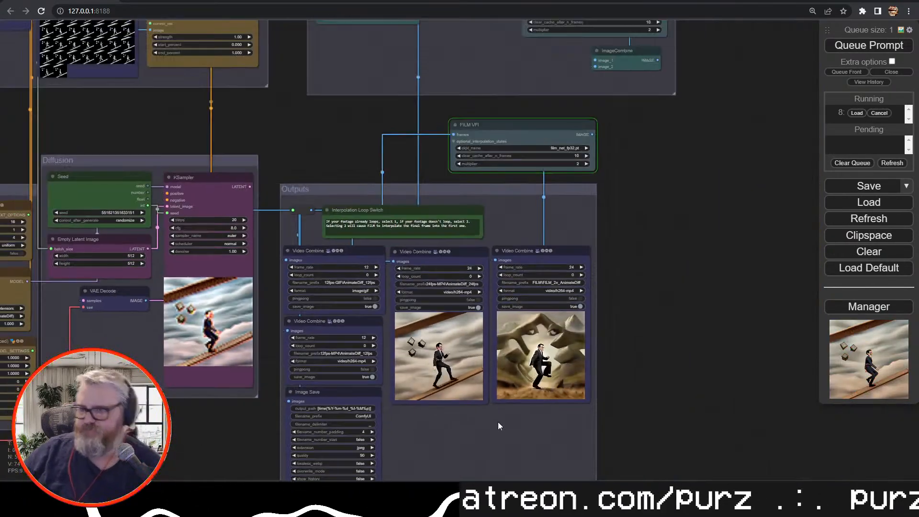
drag(415, 428, 812, 387)
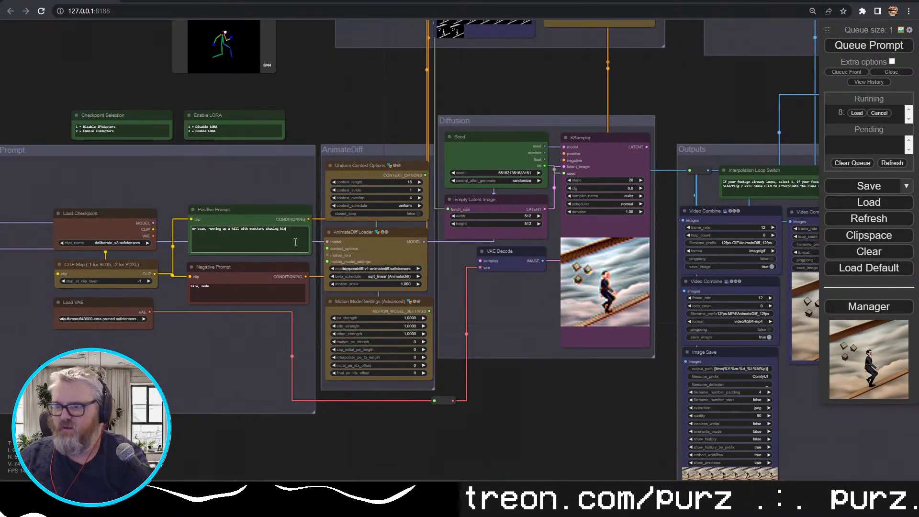
text(uds behind)
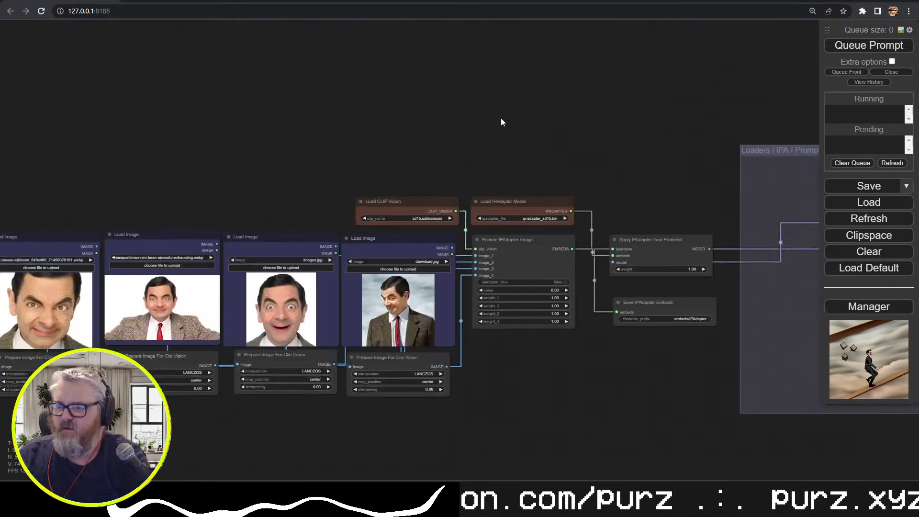
Open the crop folder inside Desktop\Stuff in File Explorer and narrow its window to uncover the Load Image nodes
key(ctrl+t)
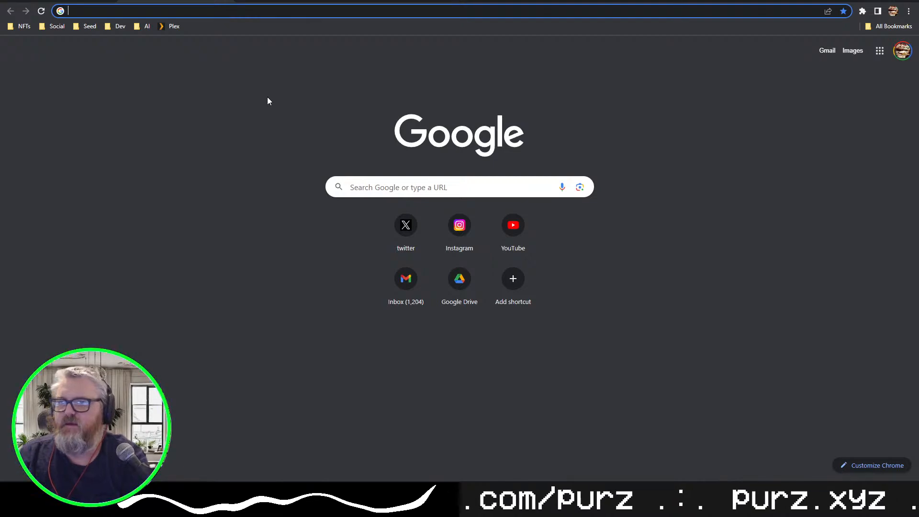
key(ctrl+w)
key(super+r)
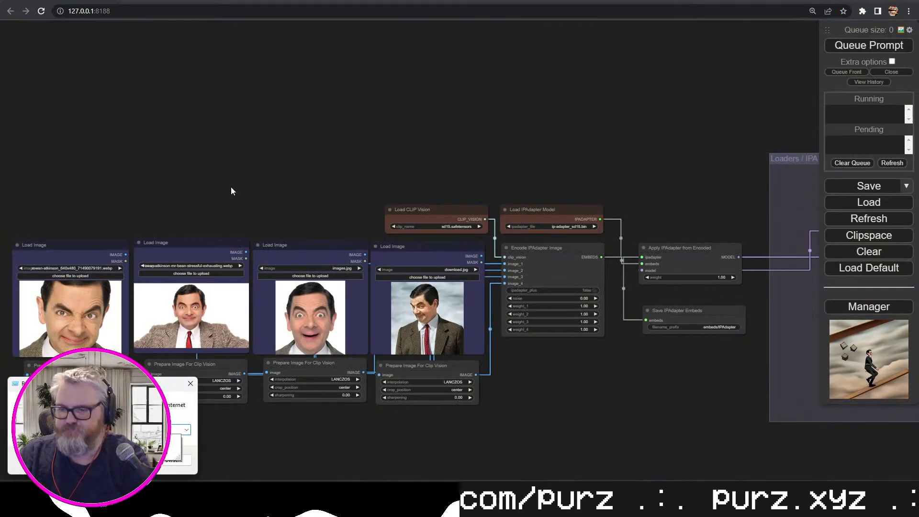
key(Return)
double_click(223, 102)
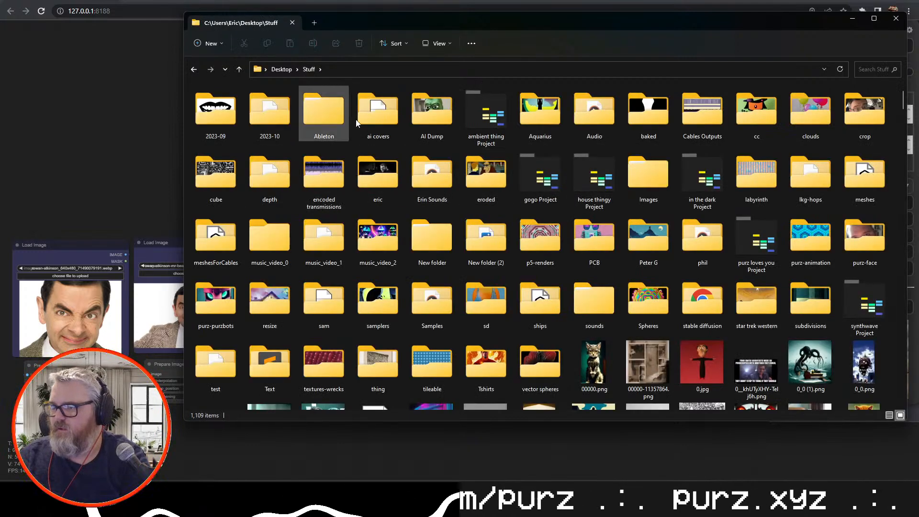
double_click(865, 113)
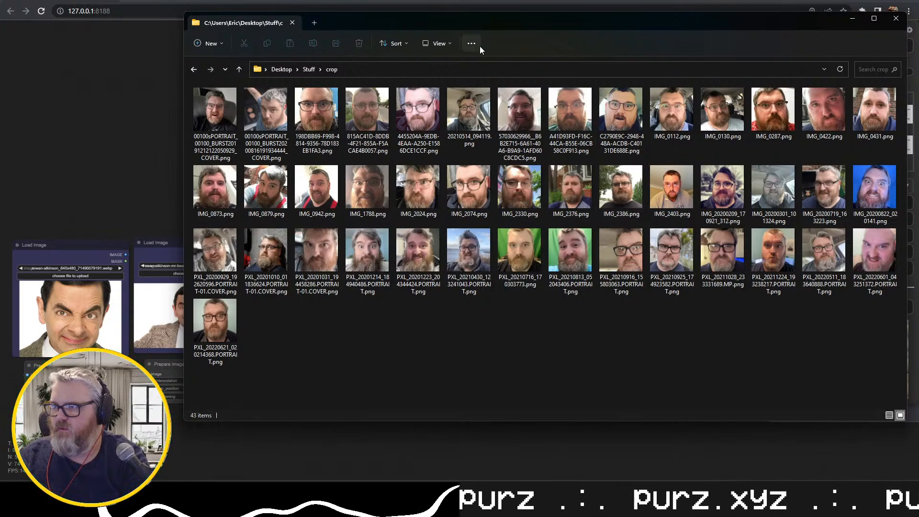
drag(183, 106, 499, 153)
Load IMG_20200209_170921_312.png, IMG_2376.png, IMG_2403.png and IMG_2386.png from the crop folder into the four Load Image nodes, in that order
drag(726, 330, 72, 311)
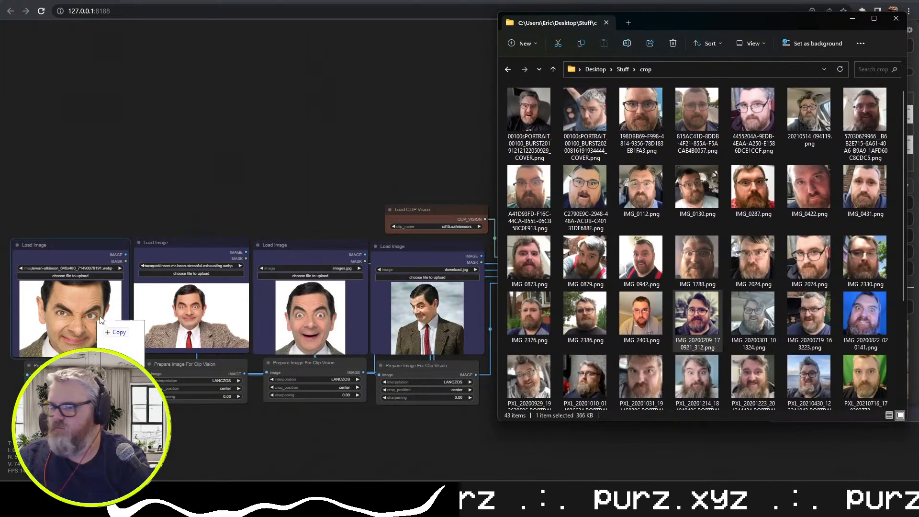
click(377, 328)
key(alt+Tab)
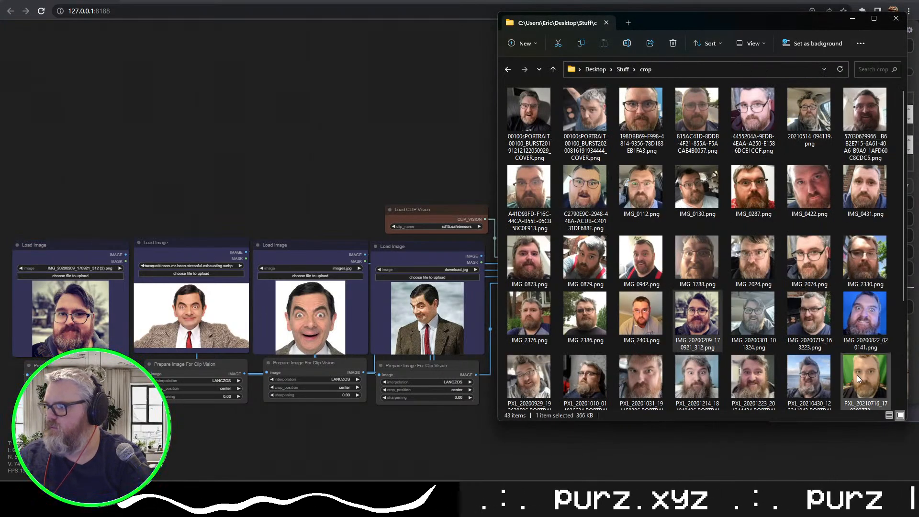
drag(535, 321, 193, 322)
key(alt+Tab)
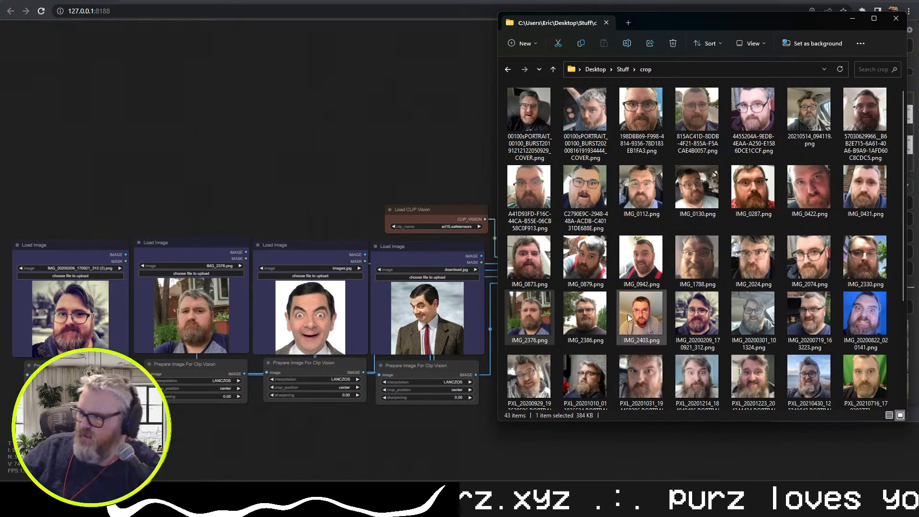
drag(637, 315, 318, 338)
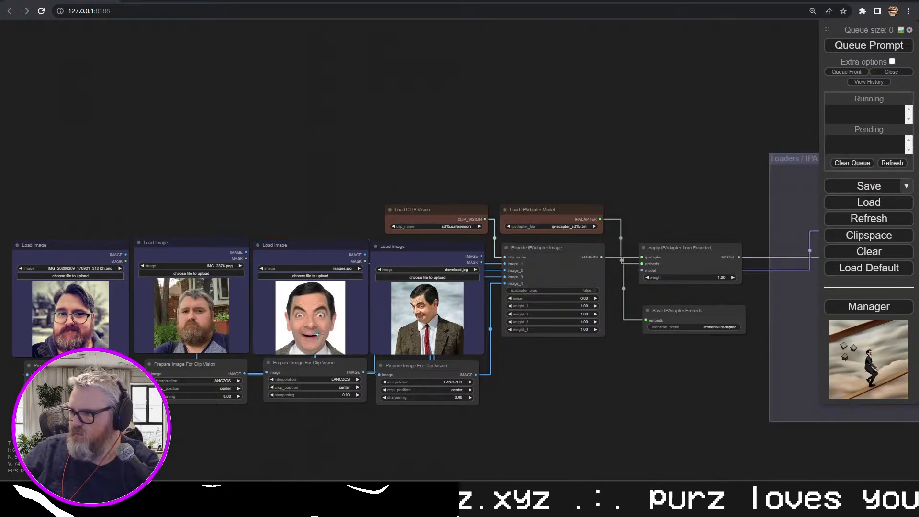
key(alt+Tab)
drag(586, 316, 427, 320)
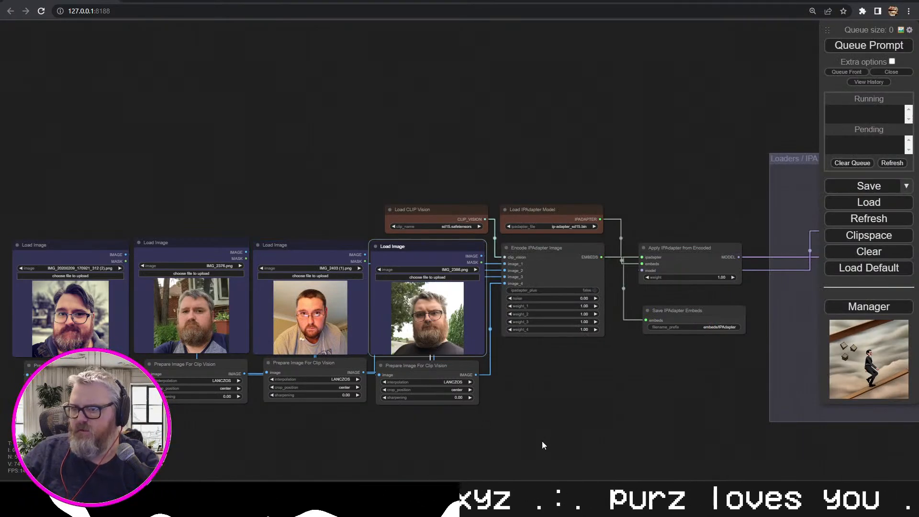
Change the subject at the start of the positive prompt to "40 year old man,"
drag(597, 411, 92, 359)
drag(495, 423, 279, 415)
scroll(352, 418, up, 5)
drag(363, 396, 354, 475)
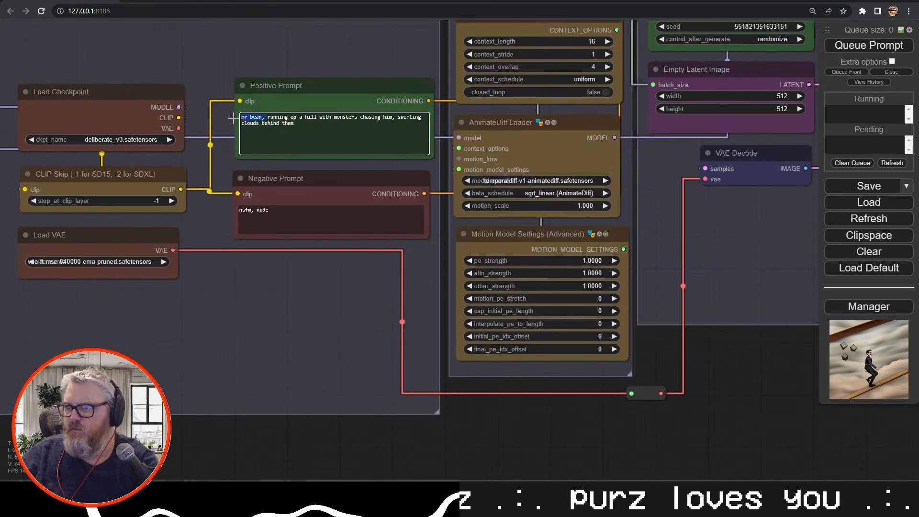
text(40 year old man,)
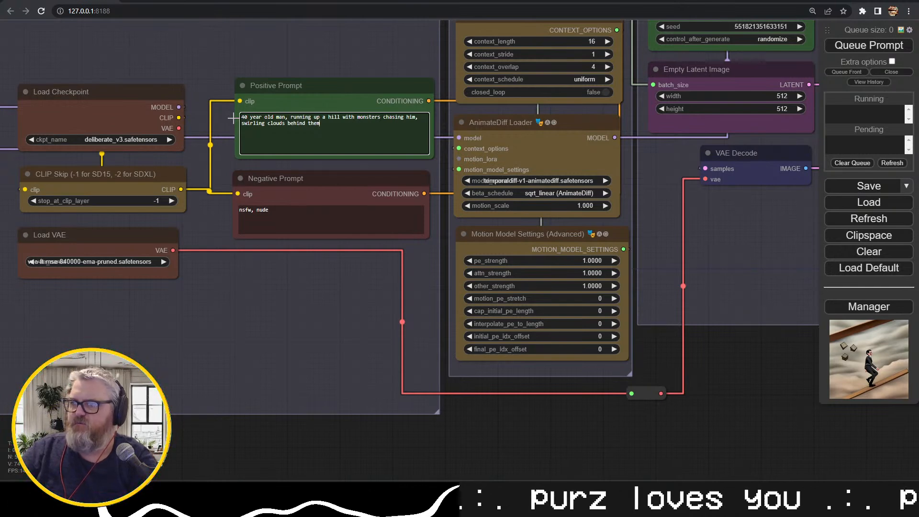
Insert "neon nike tracksuit, emissive headband," before "running up a hill" in the positive prompt
key(Left)
key(Left)
key(Left)
key(Left)
key(Left)
key(Left)
key(Left)
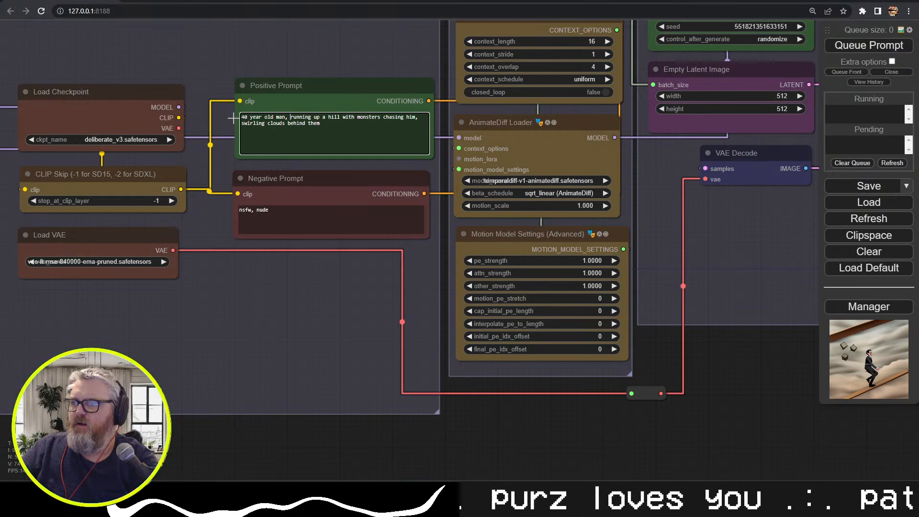
text(neon)
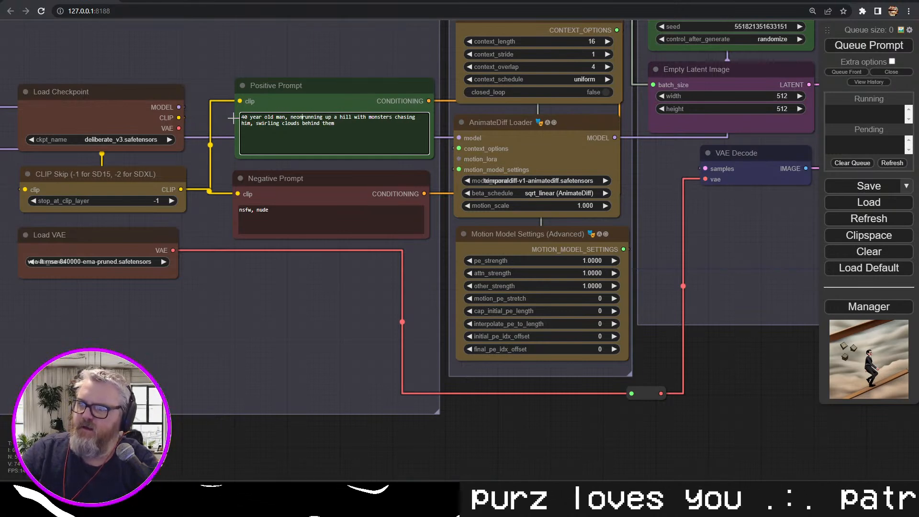
text( nike tracksuit,)
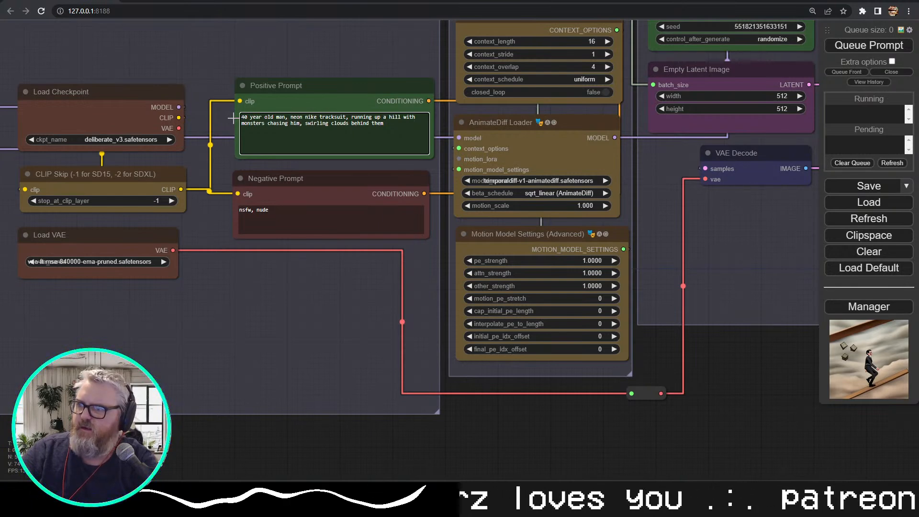
text(emissive headband,)
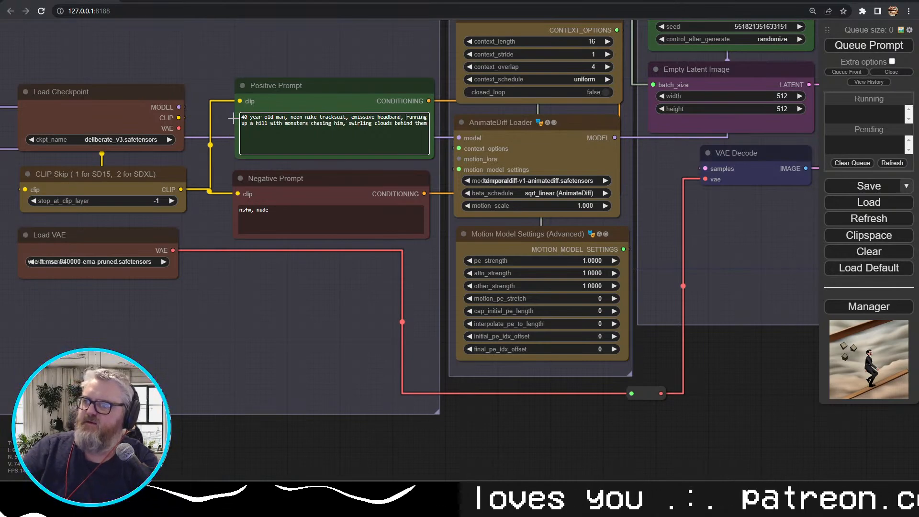
Queue a generation with the updated prompt and bring the KSampler preview into view
scroll(599, 416, down, 3)
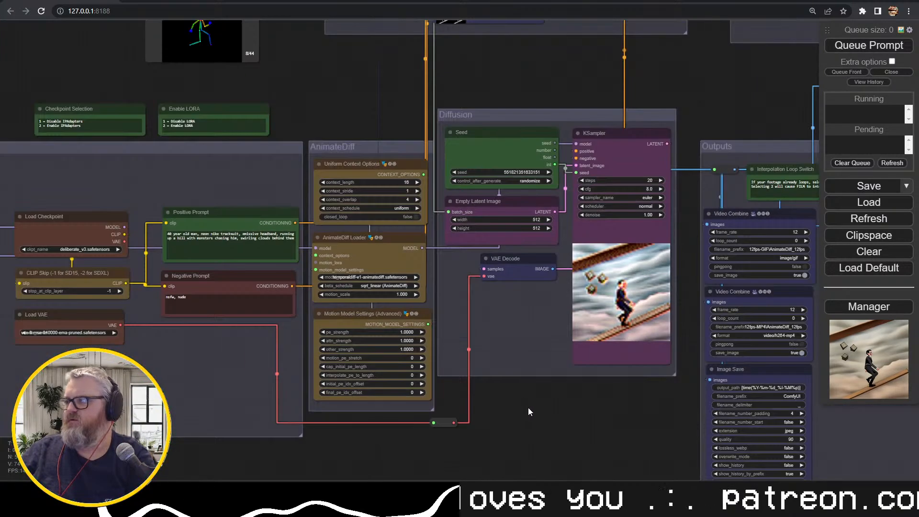
drag(526, 409, 430, 422)
click(873, 50)
drag(603, 129, 635, 56)
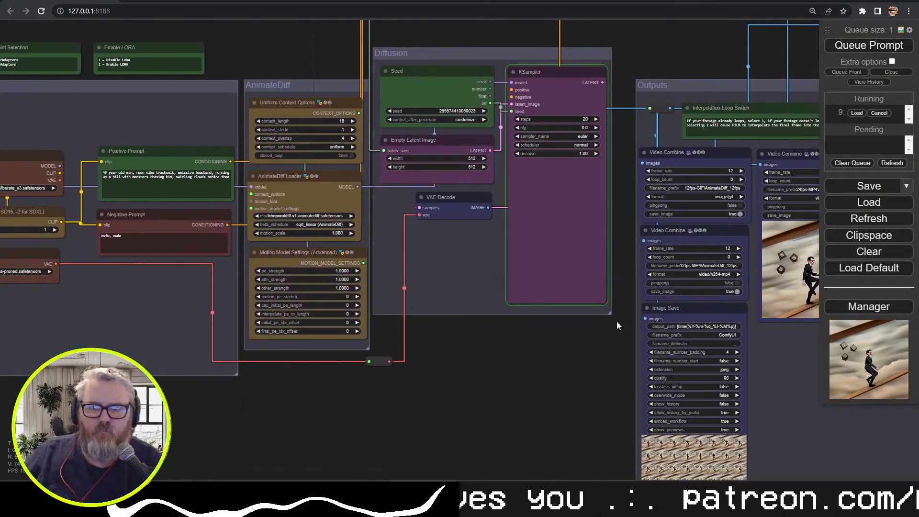
drag(513, 397, 502, 401)
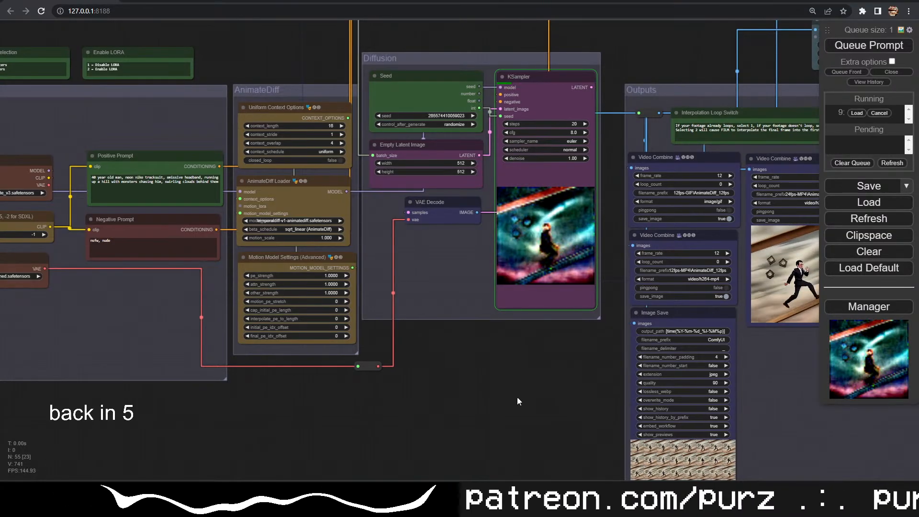
Bring up the ComfyUI console window and shorten it to uncover the KSampler and Video Combine previews
scroll(519, 390, up, 3)
drag(519, 390, 202, 434)
scroll(249, 374, up, 5)
drag(249, 375, 164, 488)
scroll(220, 438, down, 2)
scroll(231, 438, down, 2)
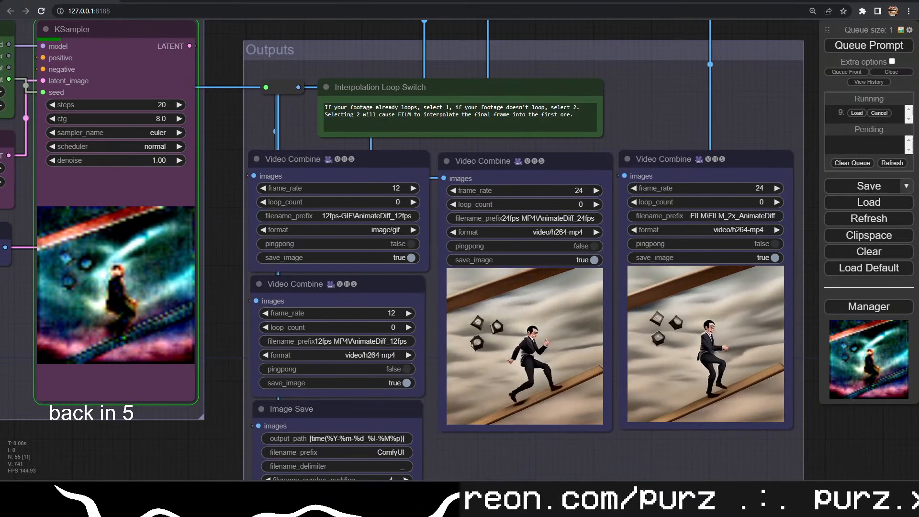
mouse_move(206, 503)
click(159, 437)
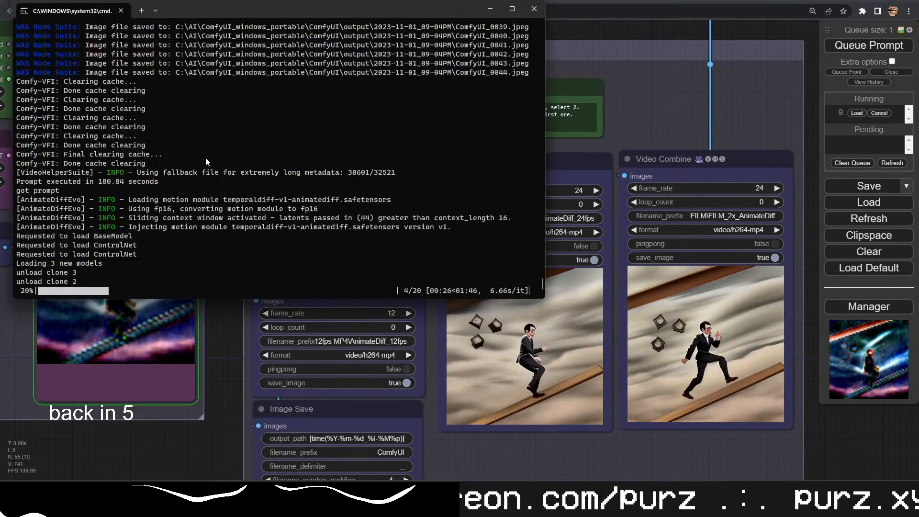
drag(276, 298, 302, 127)
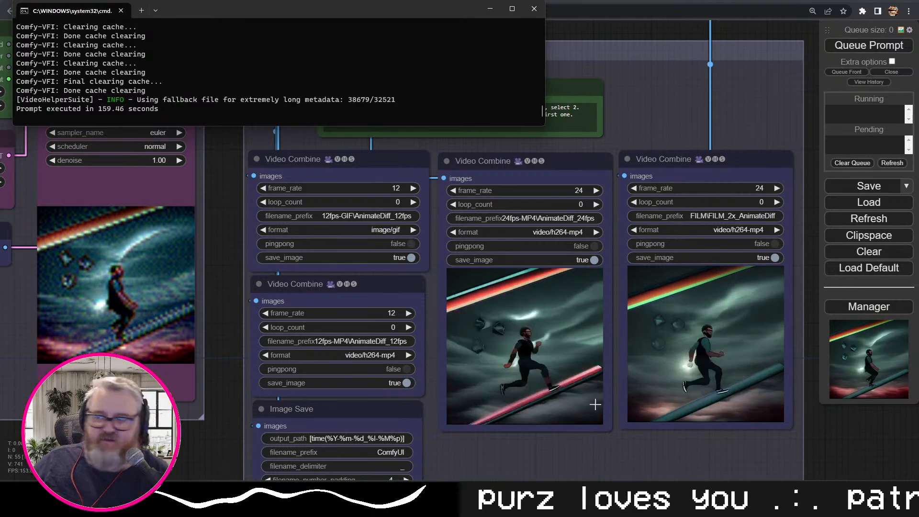
Examine the new runner animations in the Video Combine previews and compare them with the positive prompt
scroll(569, 408, up, 4)
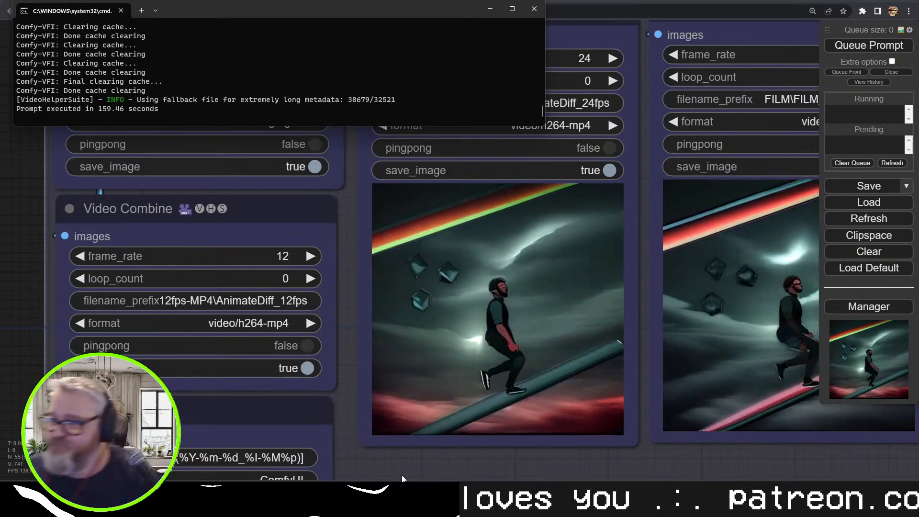
scroll(195, 254, down, 1)
drag(48, 272, 30, 243)
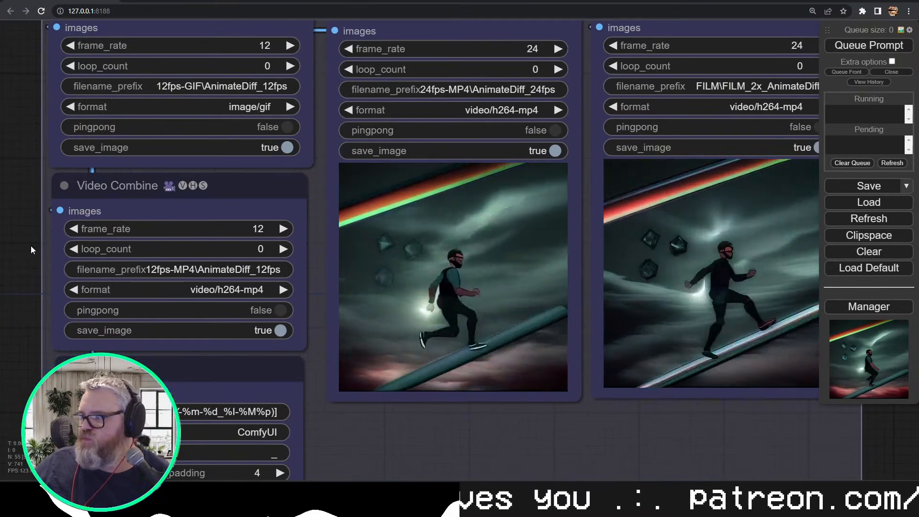
scroll(191, 377, down, 5)
drag(178, 414, 702, 378)
drag(472, 378, 755, 341)
drag(403, 395, 593, 432)
triple_click(480, 174)
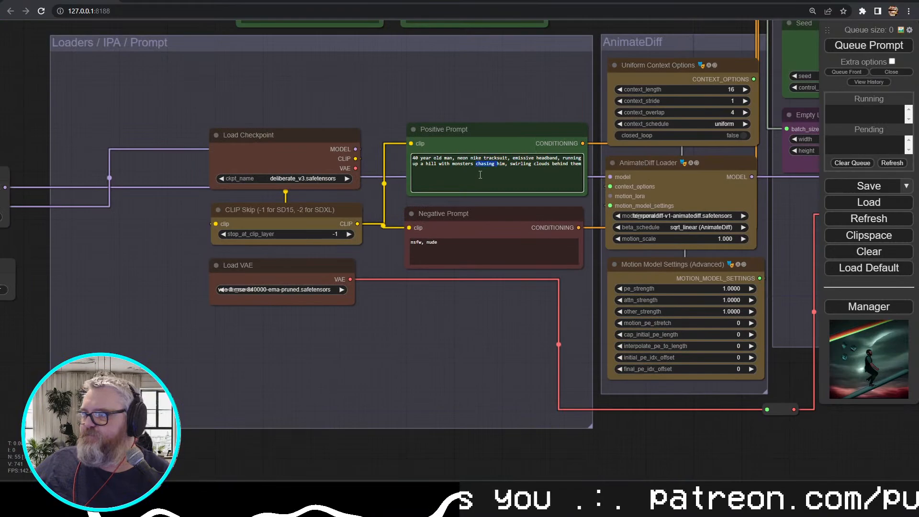
drag(655, 442, 218, 417)
drag(661, 367, 124, 407)
scroll(124, 407, up, 4)
drag(330, 402, 130, 411)
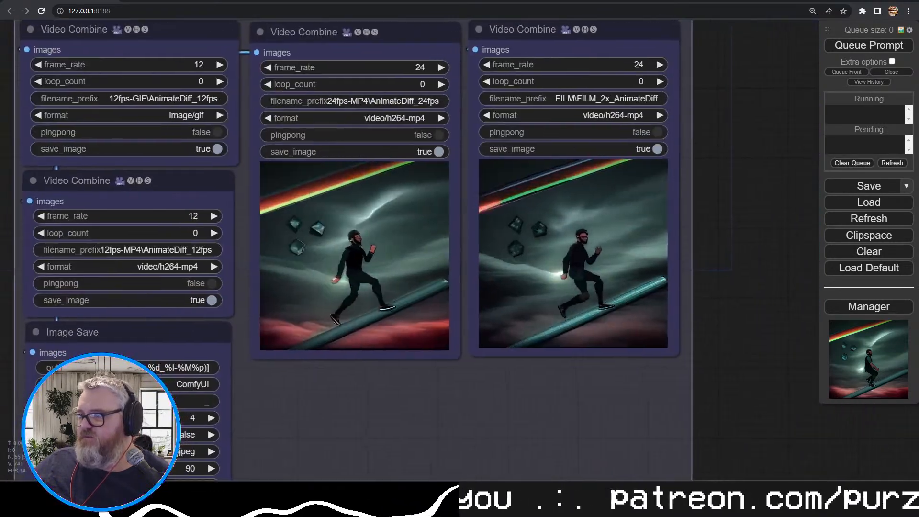
scroll(451, 173, up, 5)
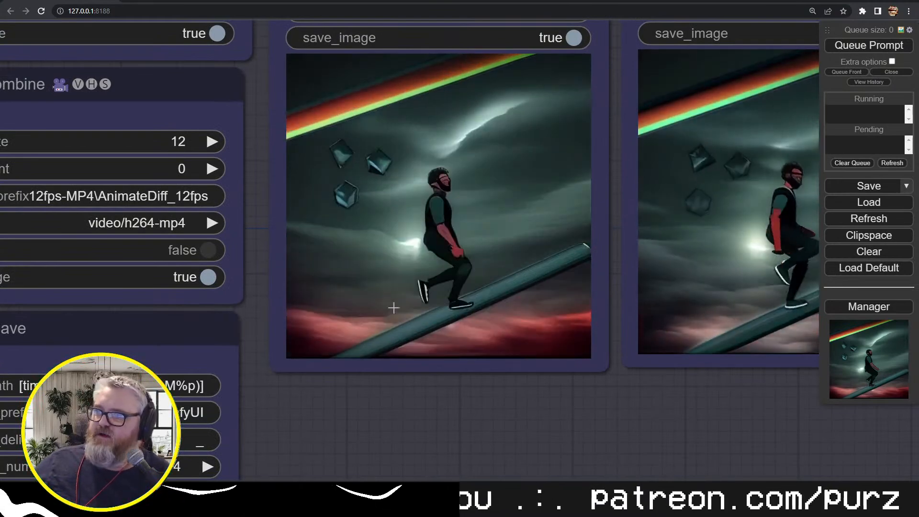
Set both width and height of the Empty Latent Image to 768 and queue another generation
scroll(378, 336, down, 11)
drag(213, 397, 612, 388)
drag(409, 381, 442, 435)
click(406, 223)
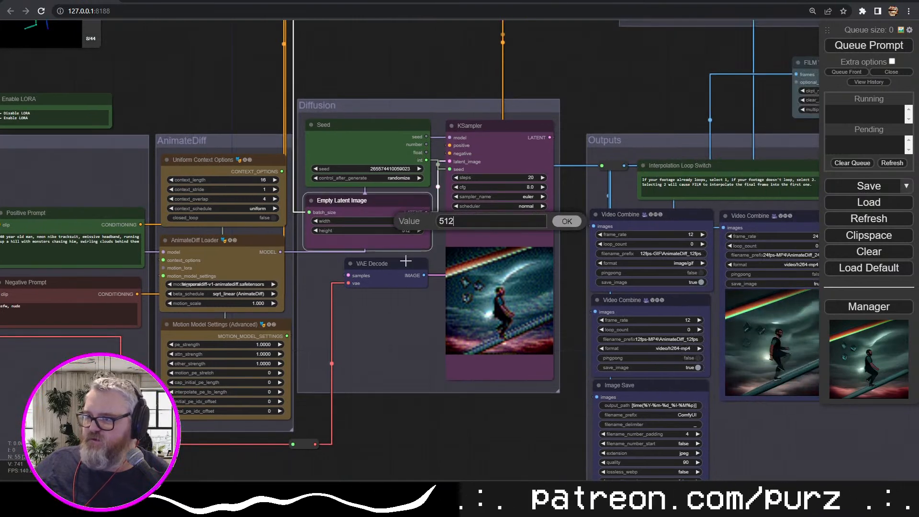
key(BackSpace)
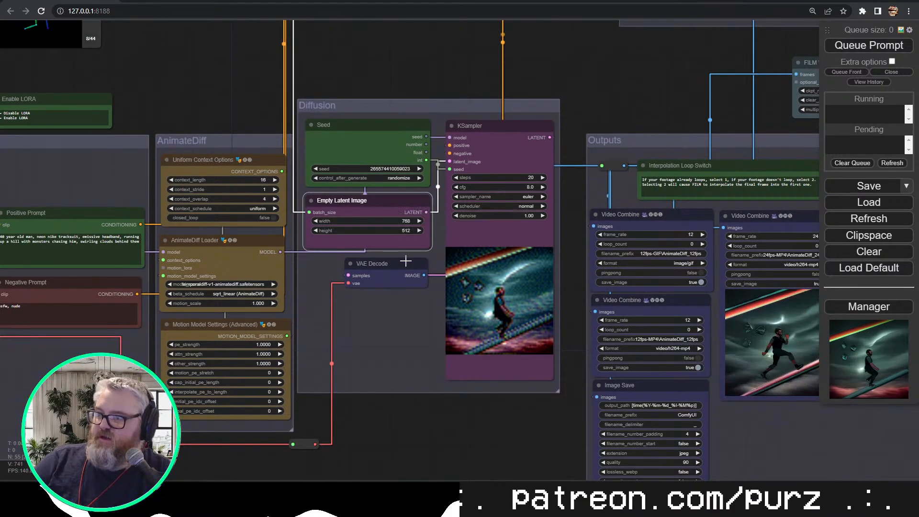
click(402, 230)
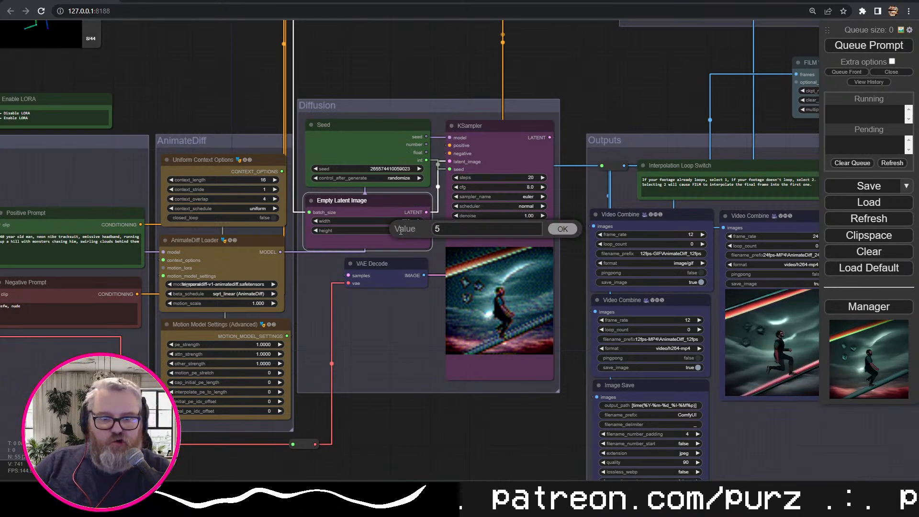
text(768)
key(Return)
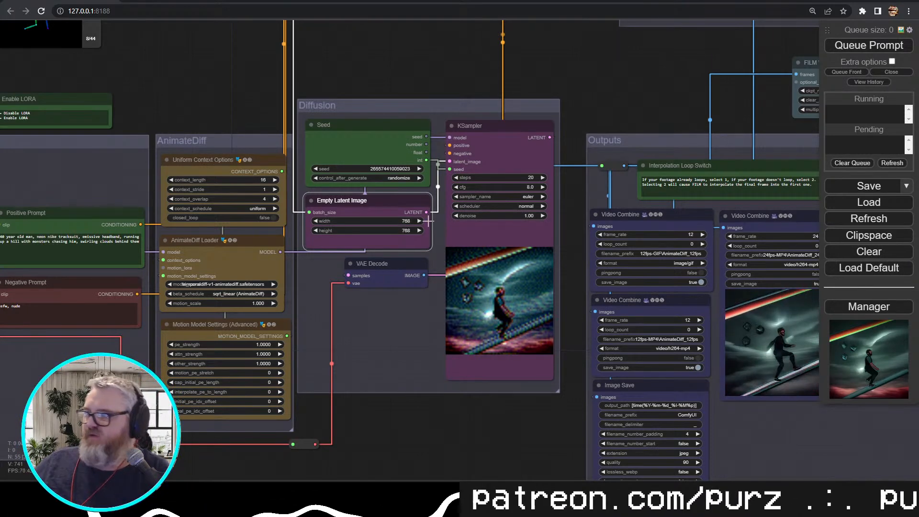
click(871, 53)
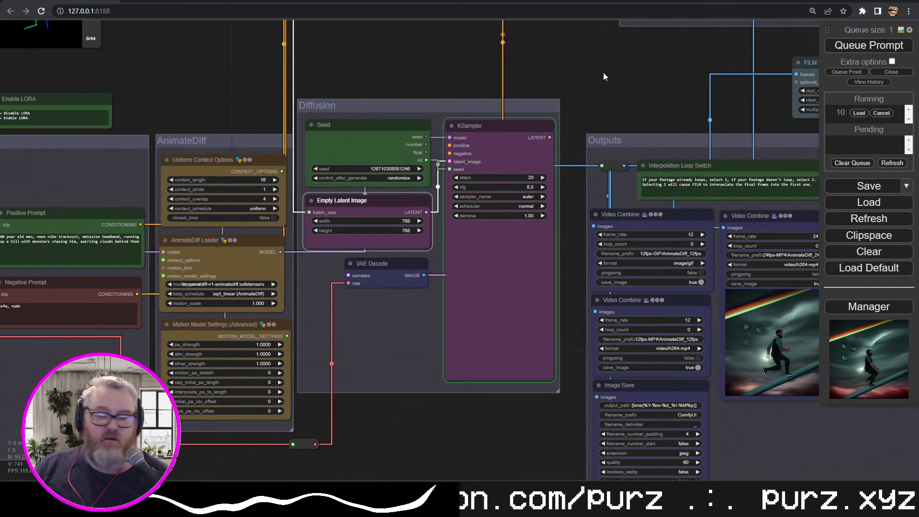
Look over the prompt, sampler and output nodes during the run, and bring up the console to check sampling progress
drag(342, 422, 691, 352)
drag(480, 418, 687, 433)
drag(424, 386, 85, 377)
drag(654, 453, 483, 460)
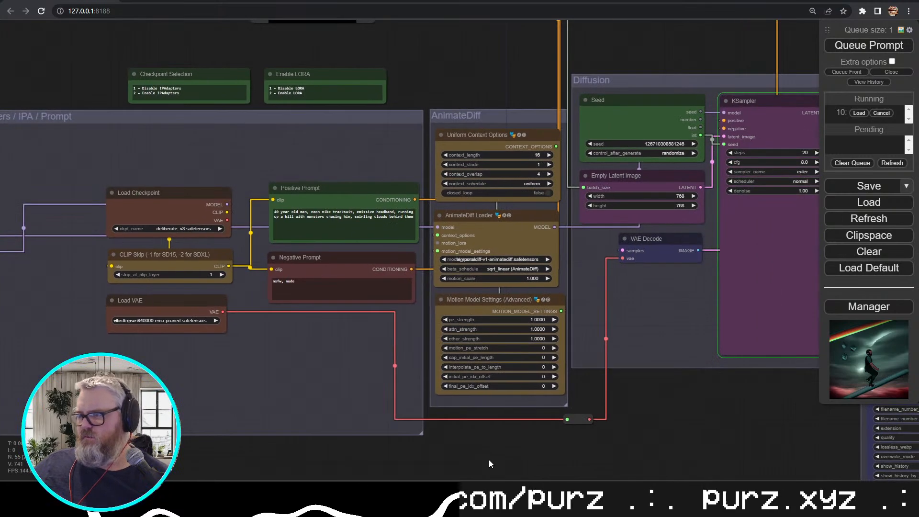
drag(679, 453, 407, 464)
drag(457, 450, 579, 412)
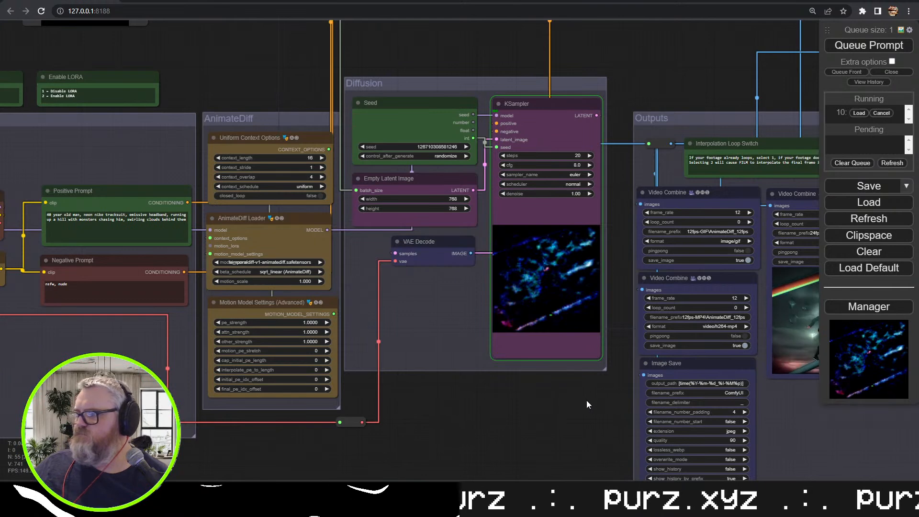
drag(563, 408, 345, 374)
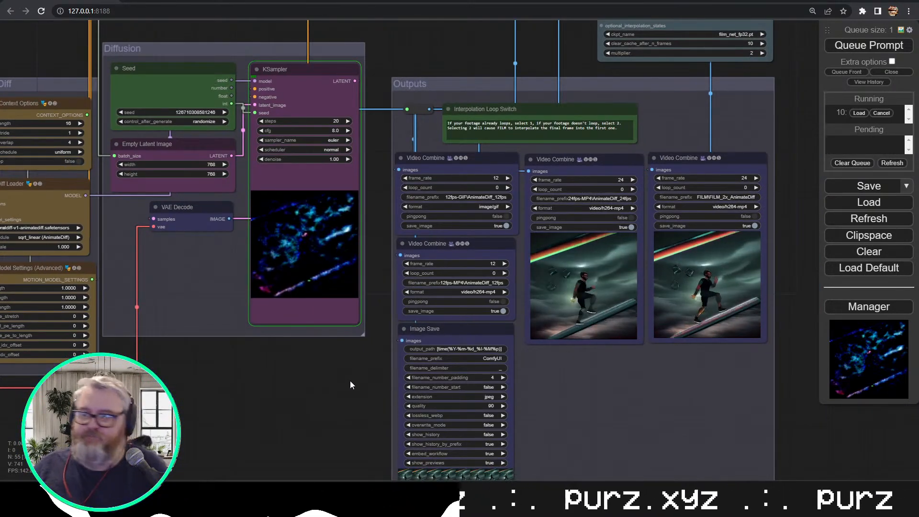
mouse_move(230, 493)
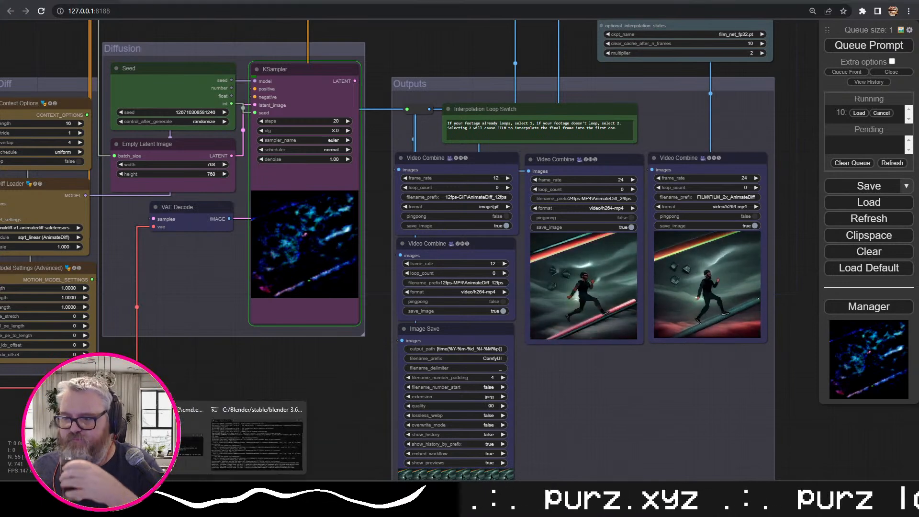
click(239, 441)
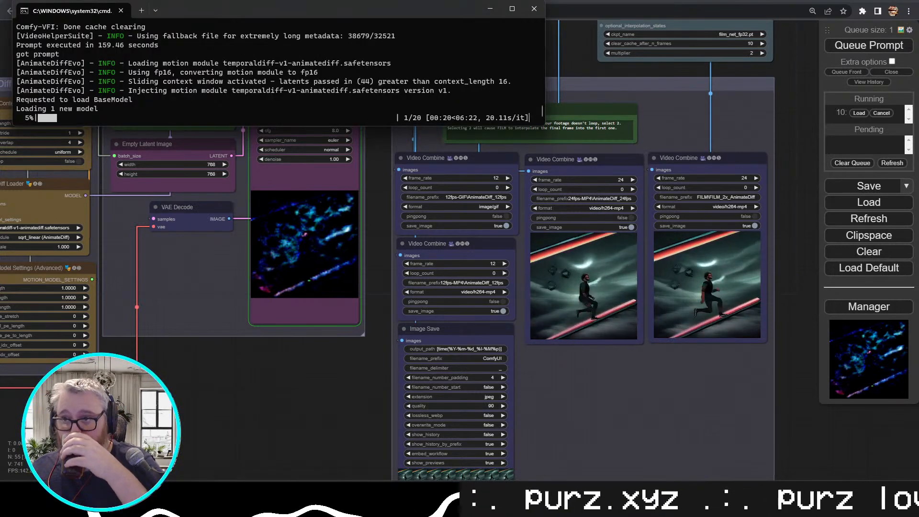
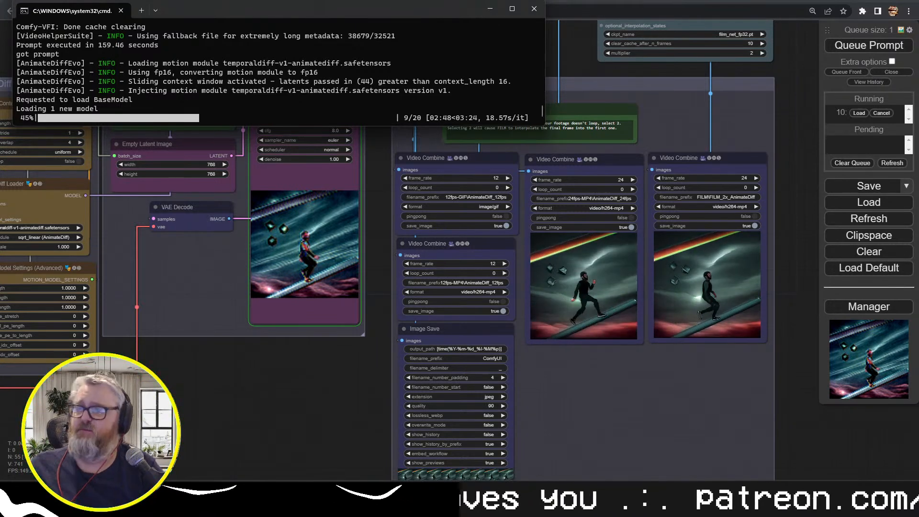
Split the terminal tab into a second pane and run nvitop there
right_click(80, 10)
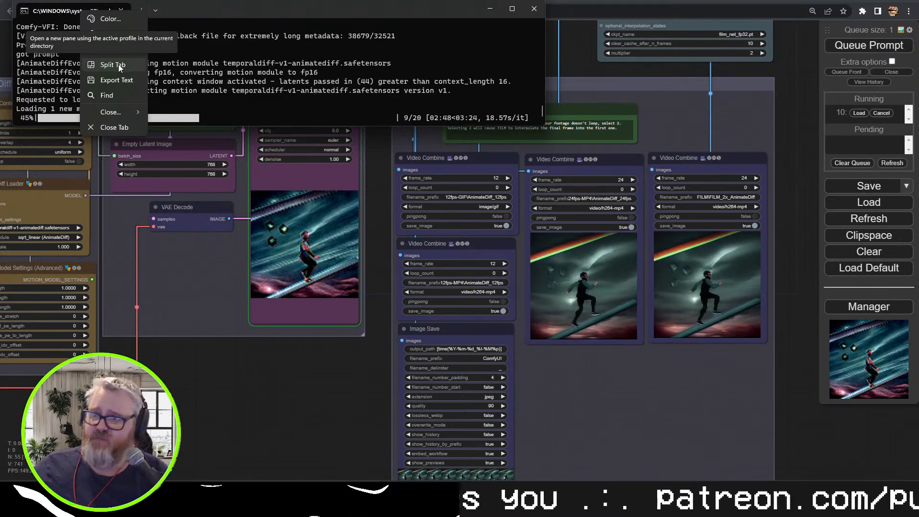
click(105, 67)
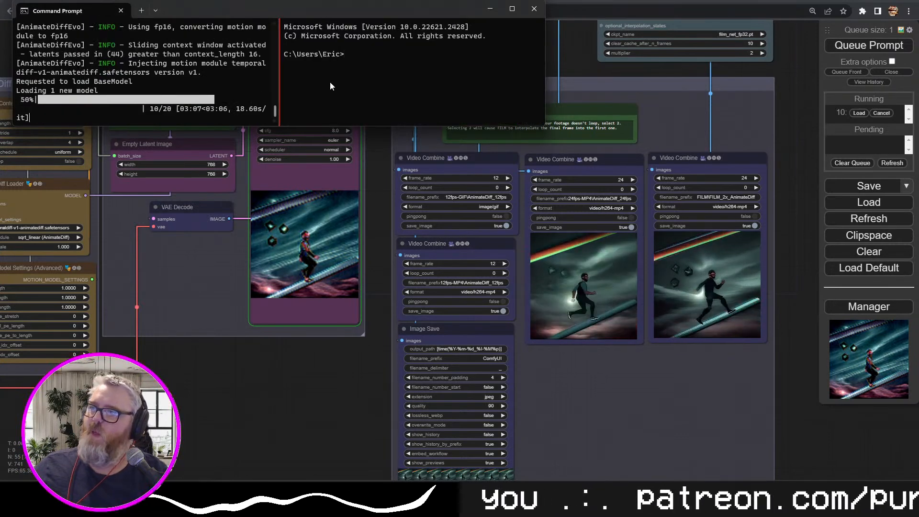
text(nvitop)
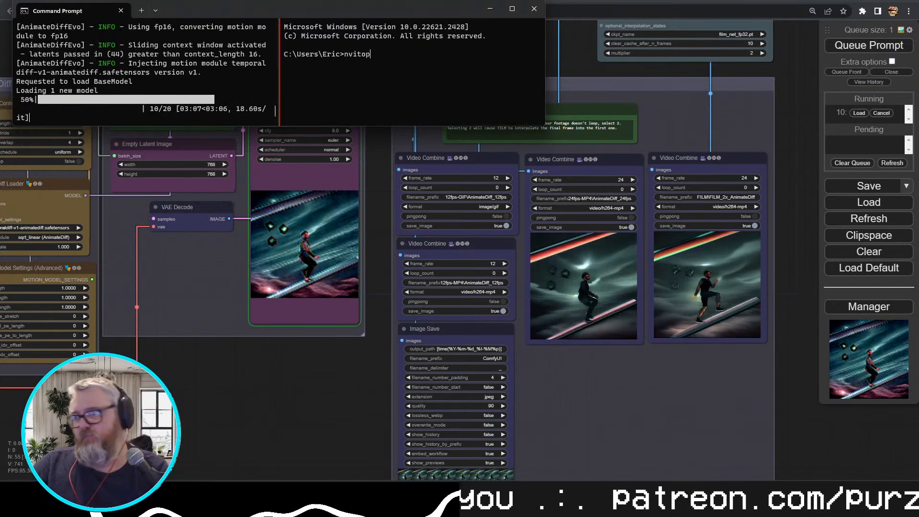
key(Return)
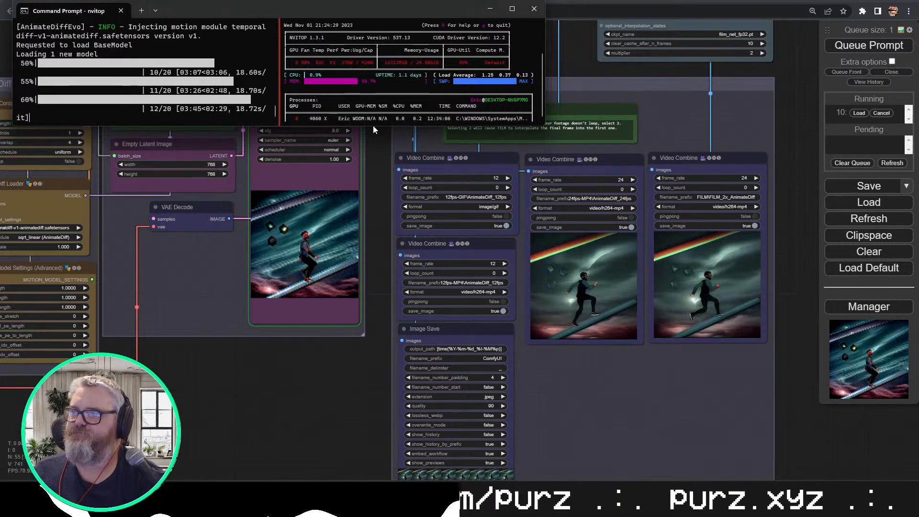
Widen and heighten the terminal window and examine nvitop's GPU usage and process list
drag(377, 125, 380, 92)
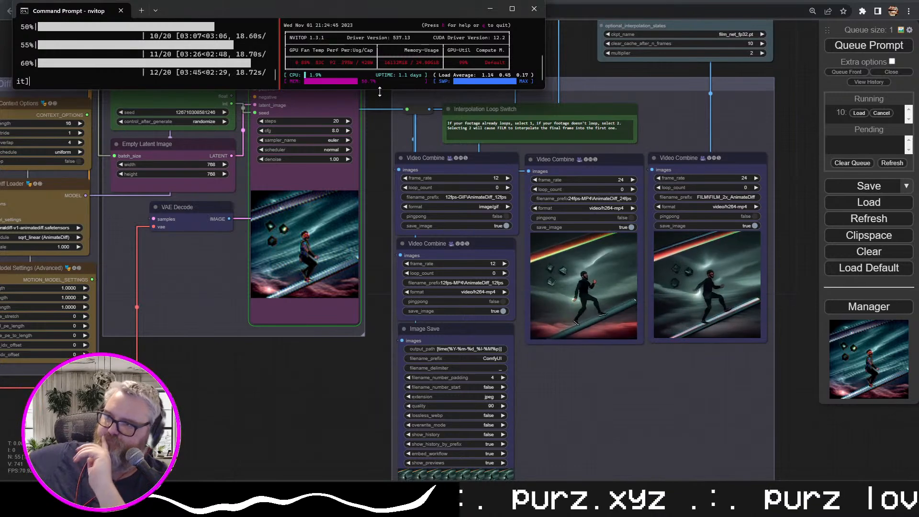
drag(544, 47, 776, 48)
scroll(665, 59, up, 10)
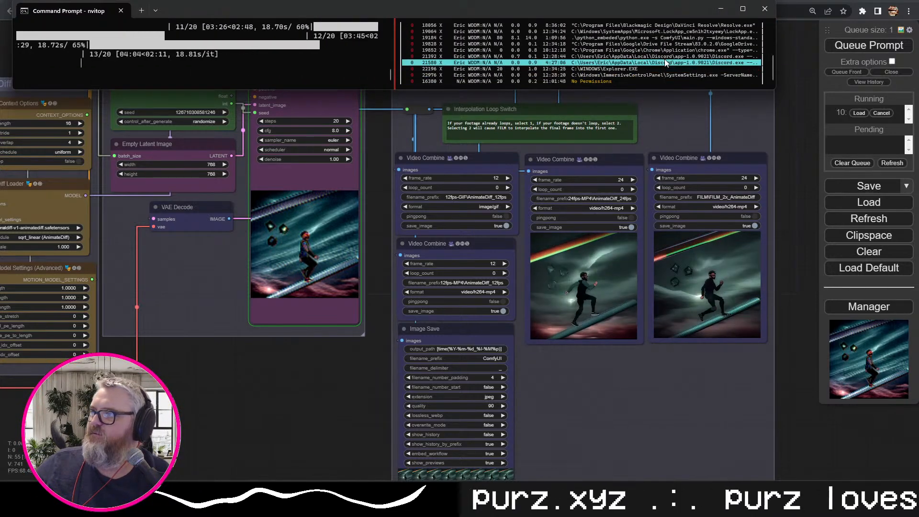
scroll(650, 49, up, 3)
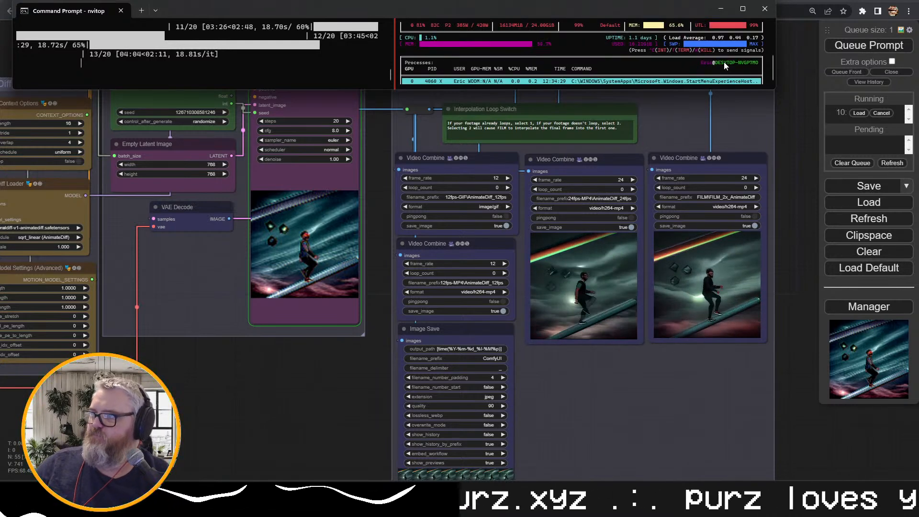
scroll(724, 61, down, 10)
scroll(697, 37, down, 1)
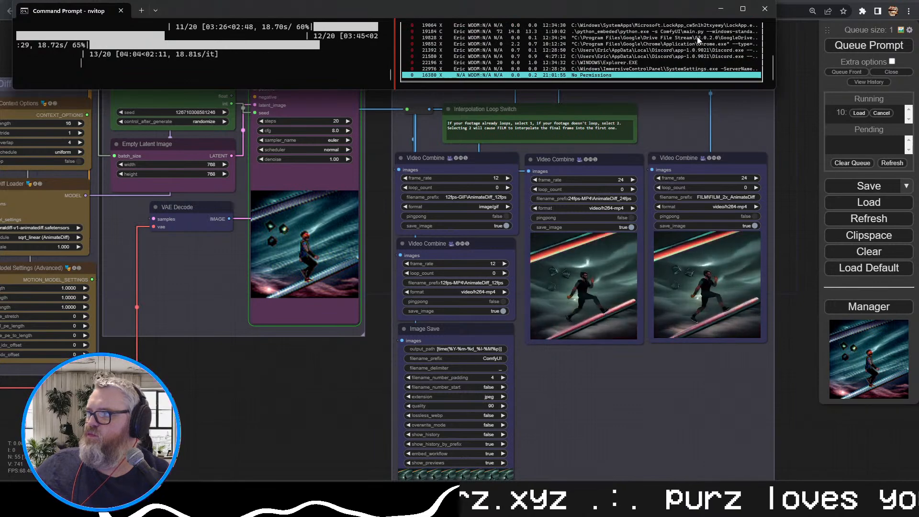
drag(751, 91, 750, 307)
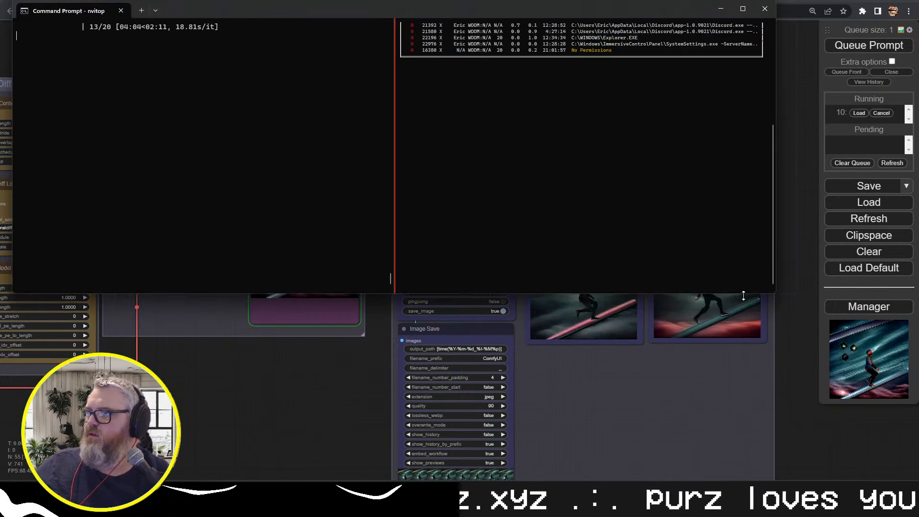
Quit nvitop and run it again in the same pane so its display fits the resized terminal
key(q)
scroll(666, 185, down, 10)
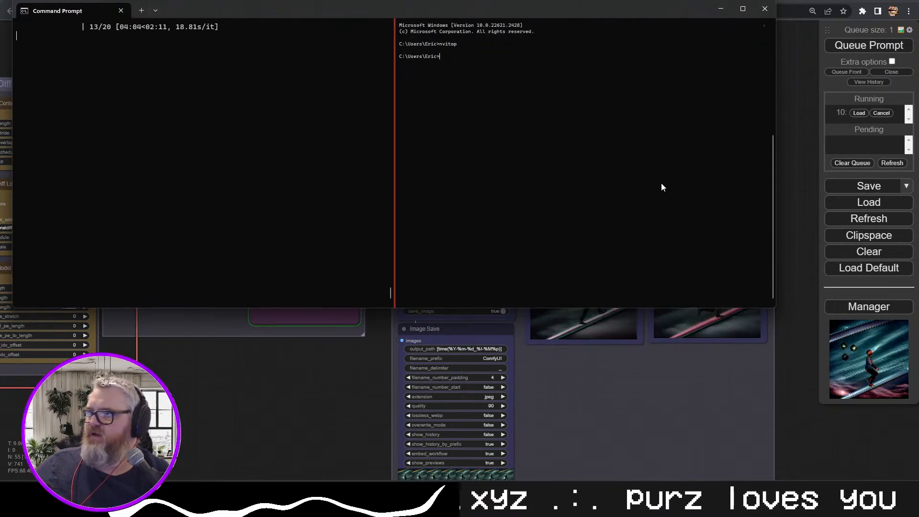
key(Up)
key(Return)
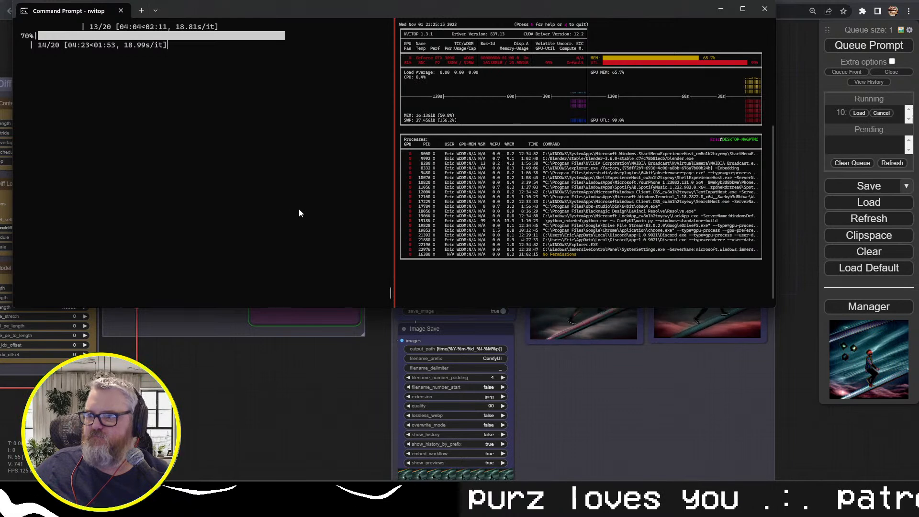
Check the sampling log, KSampler preview and nvitop's GPU load graphs and process list during the run
scroll(300, 215, up, 8)
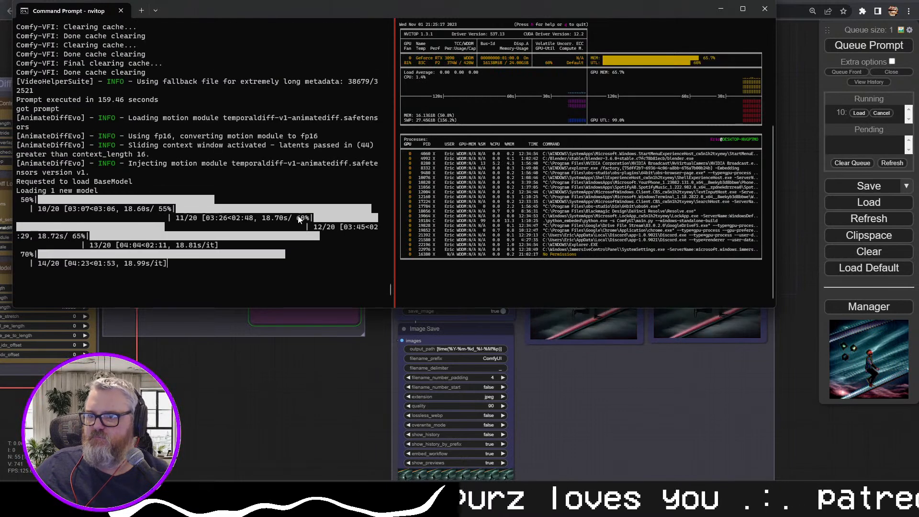
scroll(299, 215, down, 8)
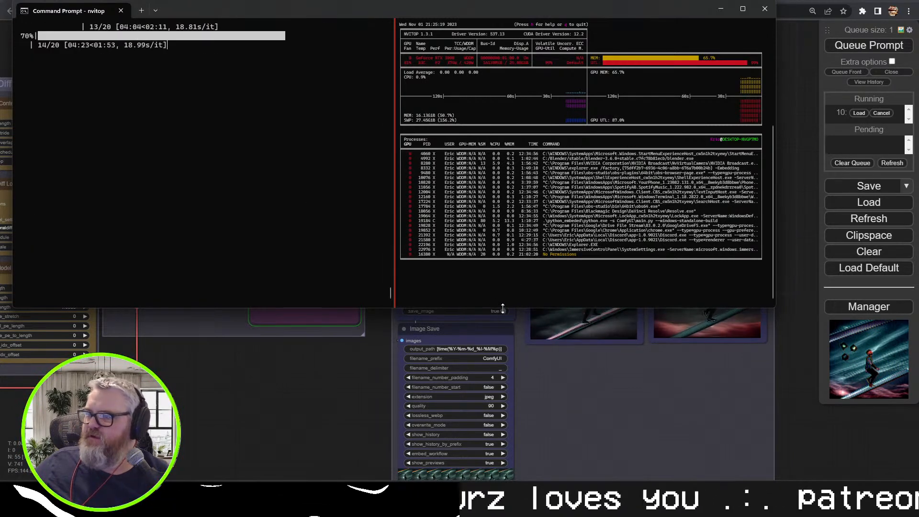
click(289, 369)
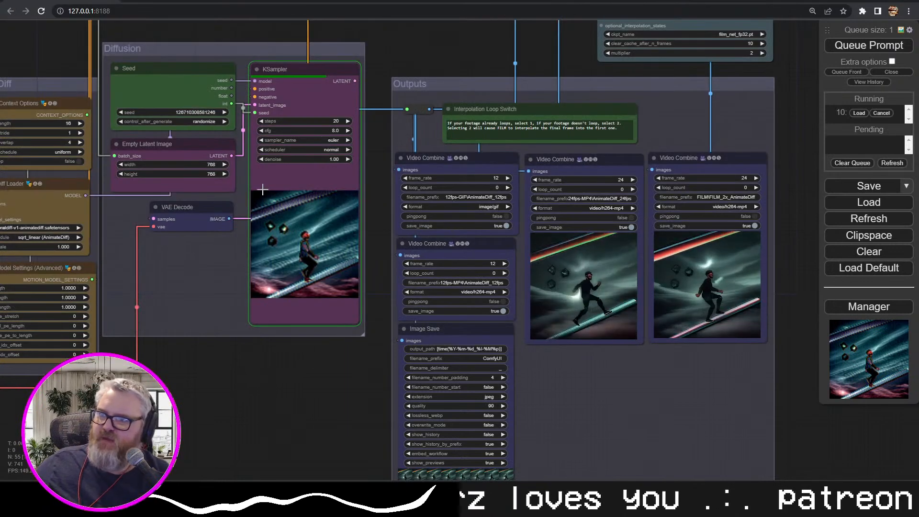
key(alt+Tab)
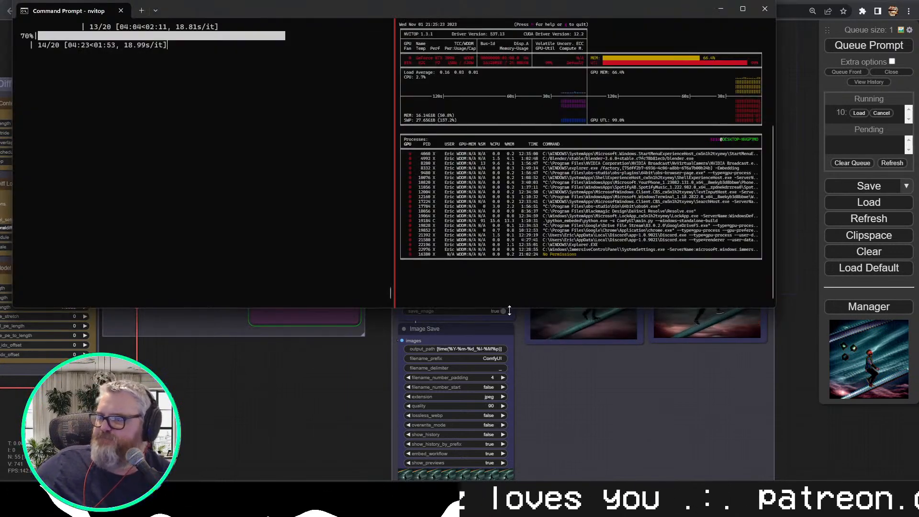
scroll(542, 155, up, 3)
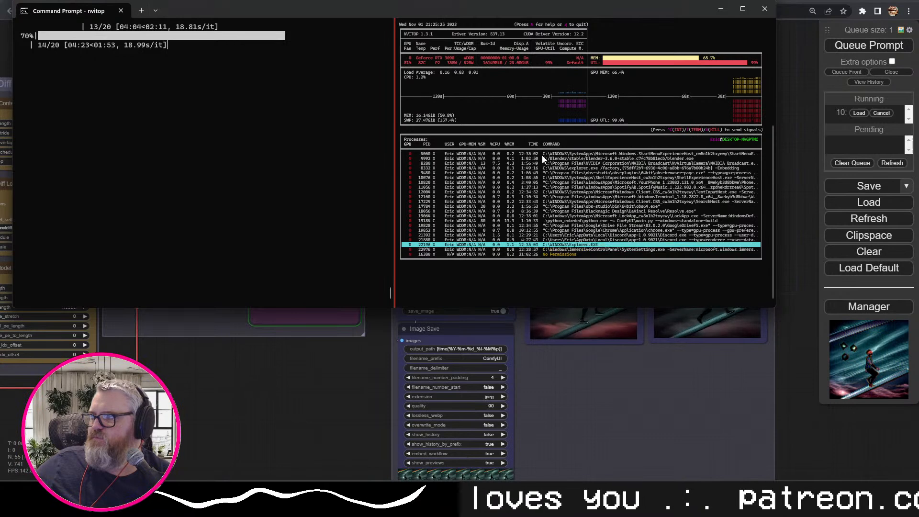
scroll(542, 155, down, 2)
scroll(542, 155, up, 1)
scroll(542, 155, down, 1)
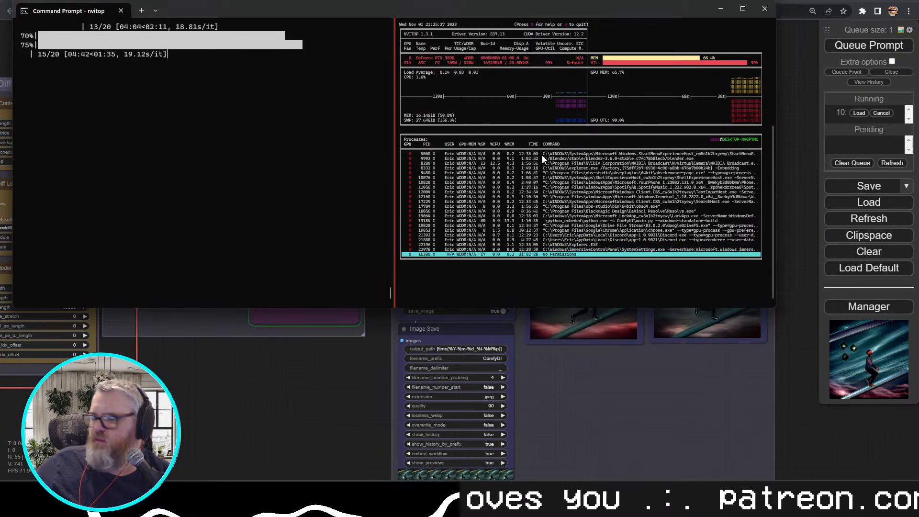
Enlarge the text in the nvitop pane, view the metrics of the last listed process and return to the overview
ctrl+scroll(542, 155, up, 5)
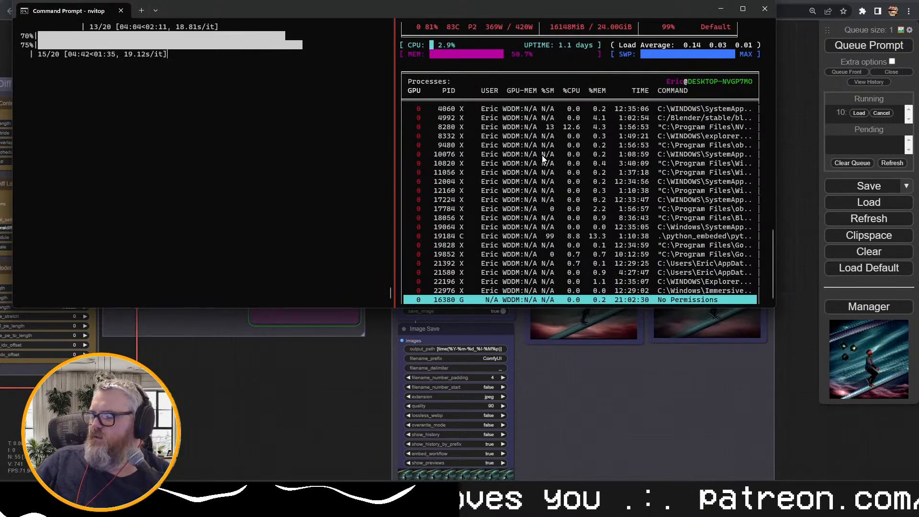
drag(773, 241, 772, 212)
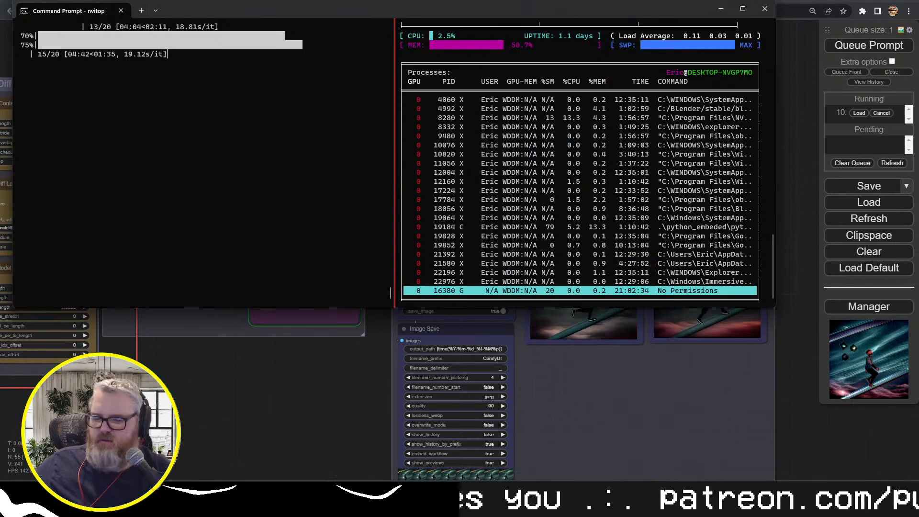
key(Return)
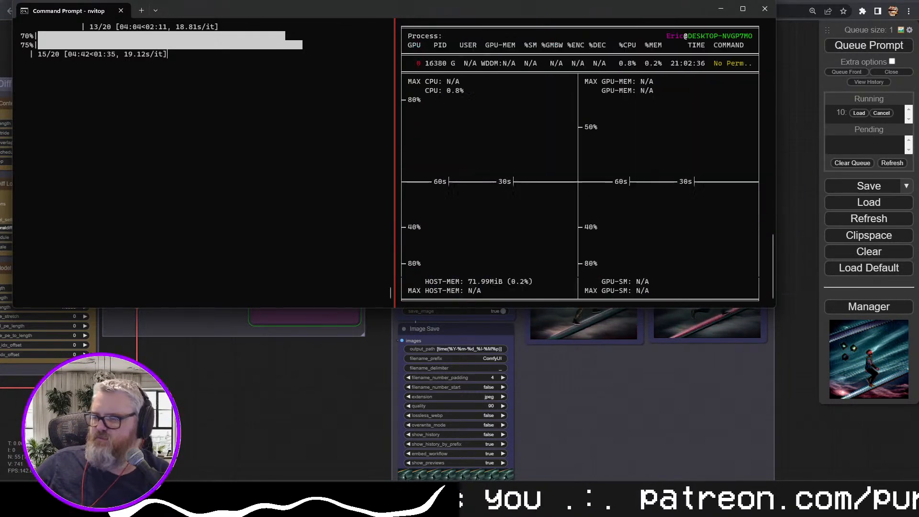
key(Escape)
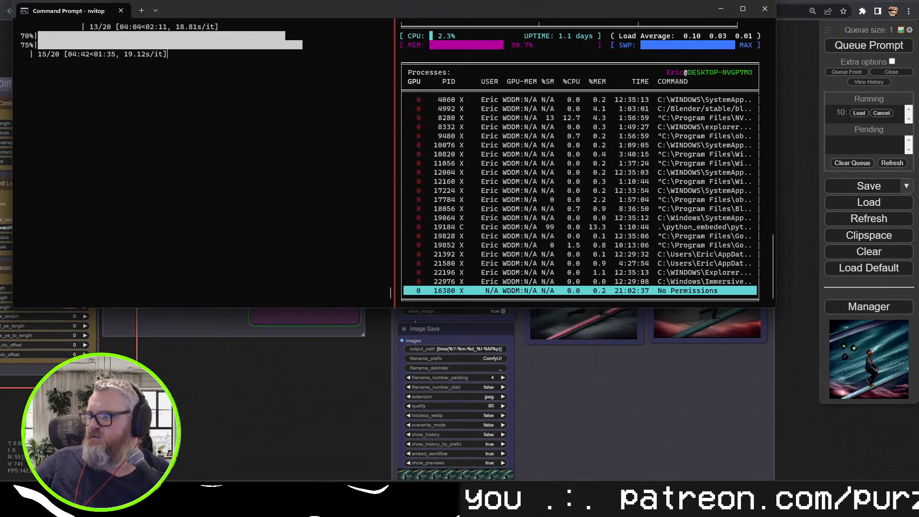
Move the selection up to the first process in nvitop to bring back the GPU summary, and clear the selection
key(Up)
key(Up)
key(Up)
key(Up)
key(Up)
key(Up)
key(Up)
key(Up)
key(Up)
key(Up)
key(Up)
key(Up)
key(Up)
key(Up)
key(Up)
key(Up)
key(Up)
key(Up)
key(Up)
key(Up)
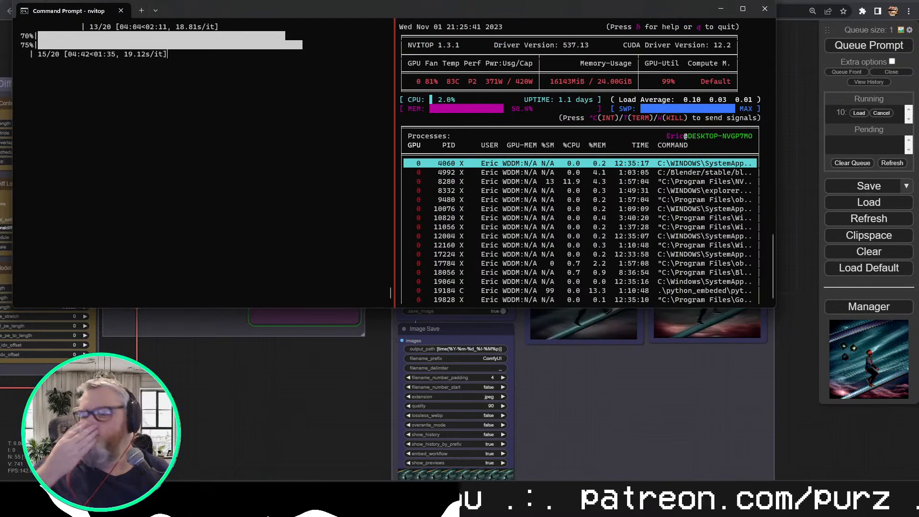
key(Escape)
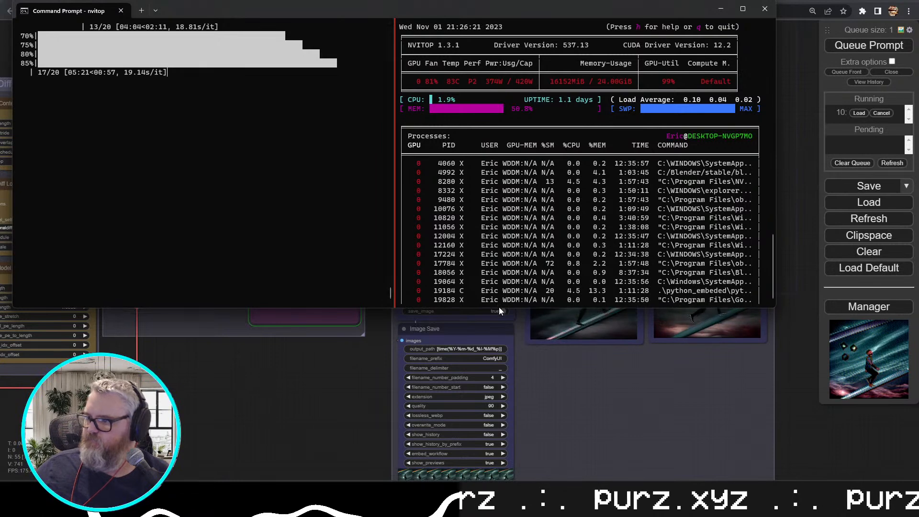
Restart nvitop and reduce the terminal's height to a short strip showing the latest log lines and GPU summary
drag(499, 311, 504, 170)
text(nvitop)
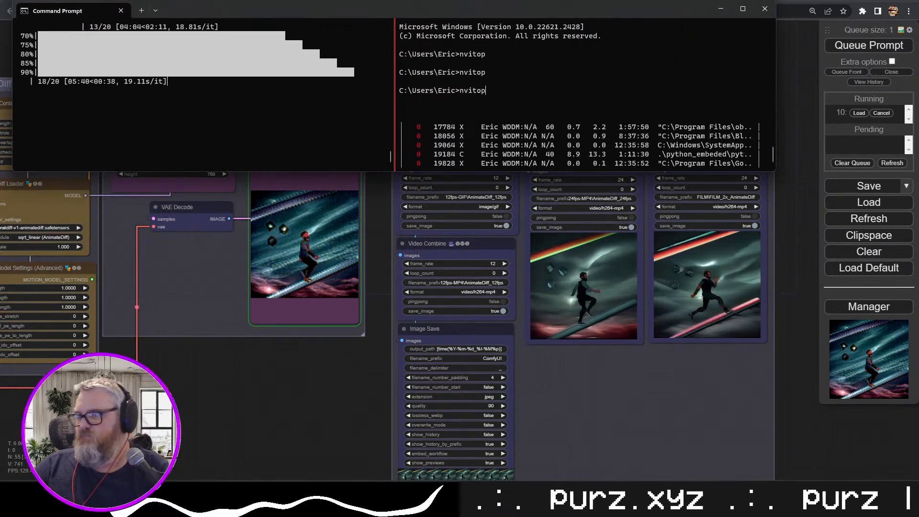
key(Return)
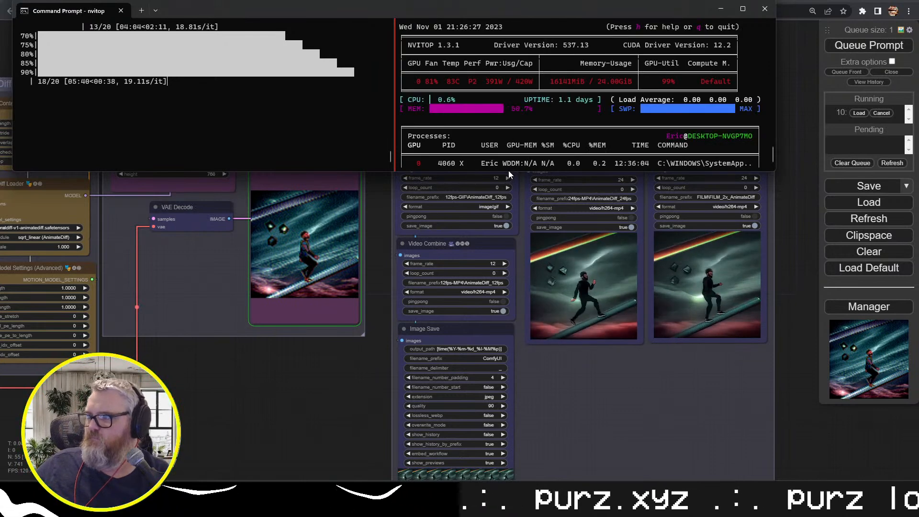
drag(508, 170, 519, 116)
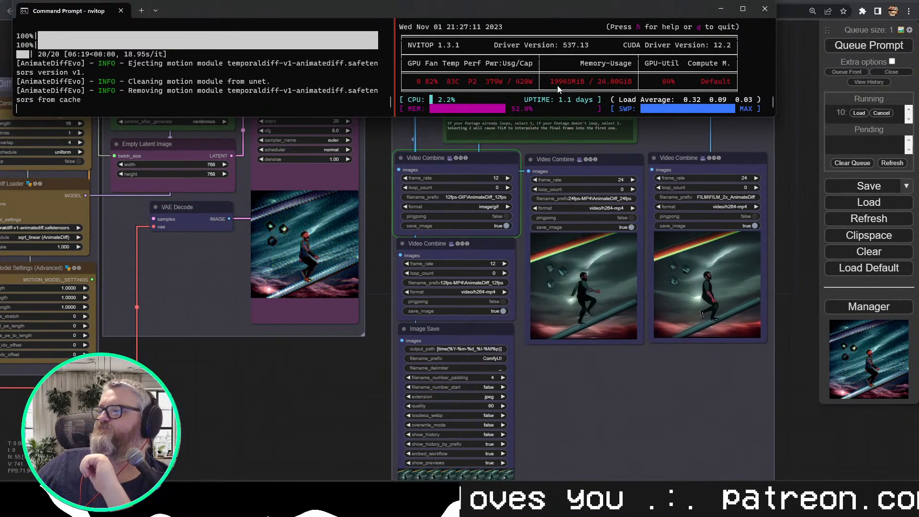
Return to the ComfyUI graph and examine the 24fps and FILM Video Combine previews up close
click(372, 291)
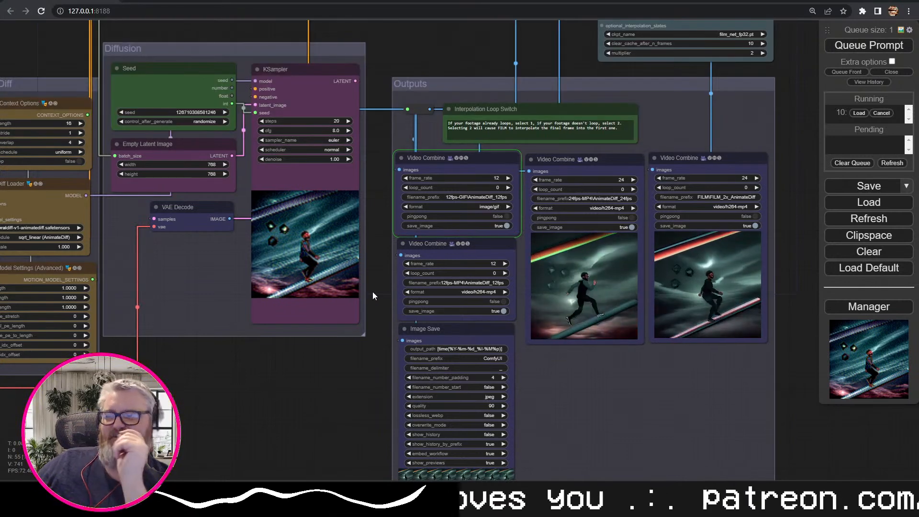
drag(372, 291, 282, 278)
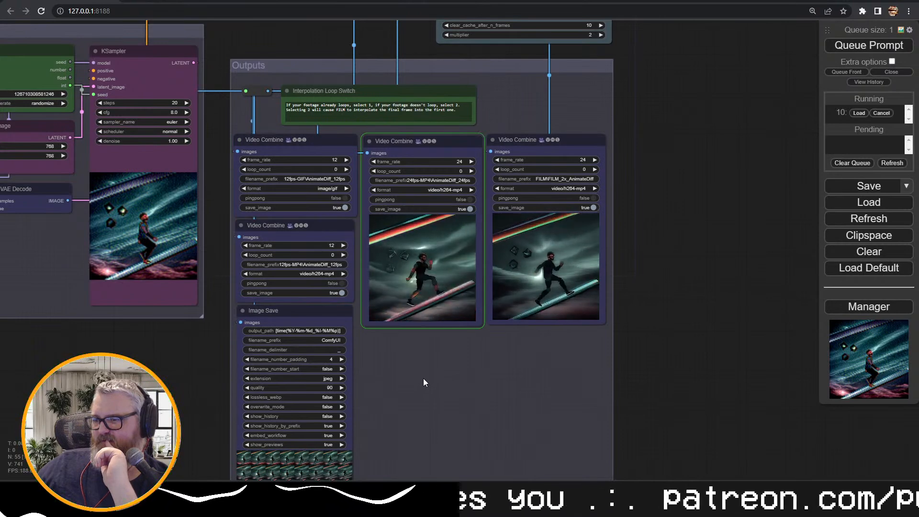
scroll(665, 389, up, 10)
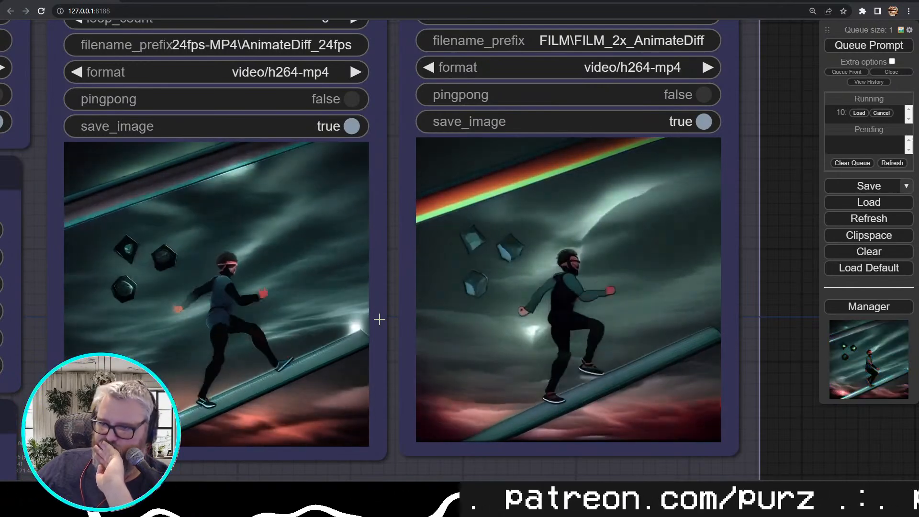
scroll(410, 322, down, 10)
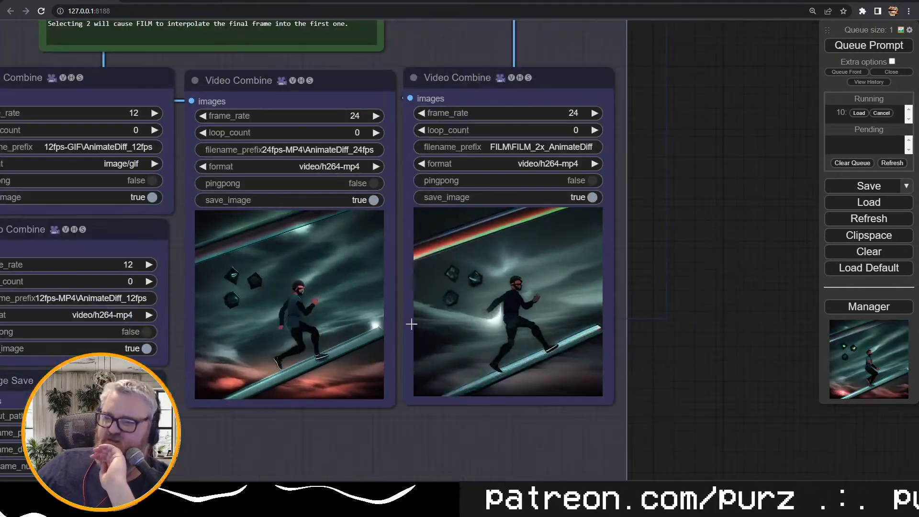
Look over the workflow while it finishes and inspect the new 24fps and FILM runner animations in detail
drag(570, 323, 886, 321)
drag(355, 392, 765, 512)
drag(383, 120, 509, 239)
drag(447, 192, 440, 313)
drag(587, 409, 314, 92)
drag(611, 442, 195, 242)
scroll(426, 245, up, 4)
drag(495, 248, 386, 469)
scroll(438, 335, up, 5)
scroll(376, 394, up, 6)
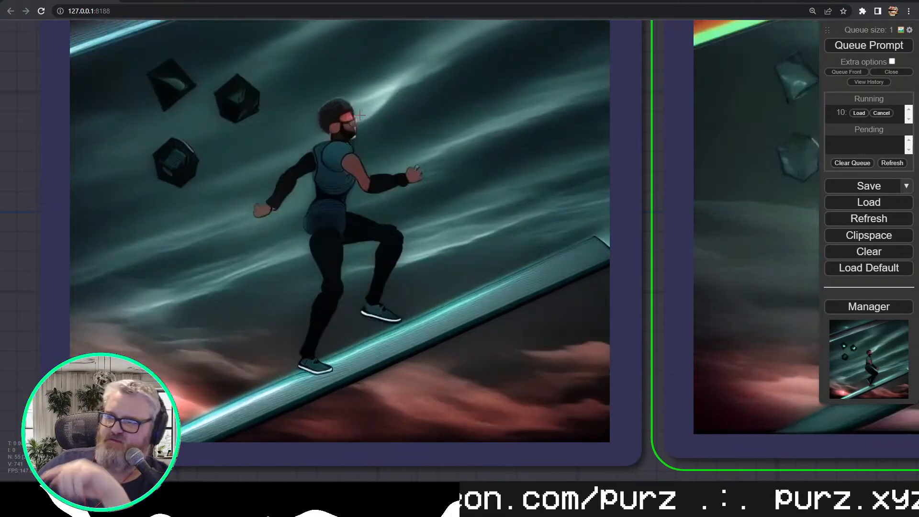
scroll(335, 132, down, 3)
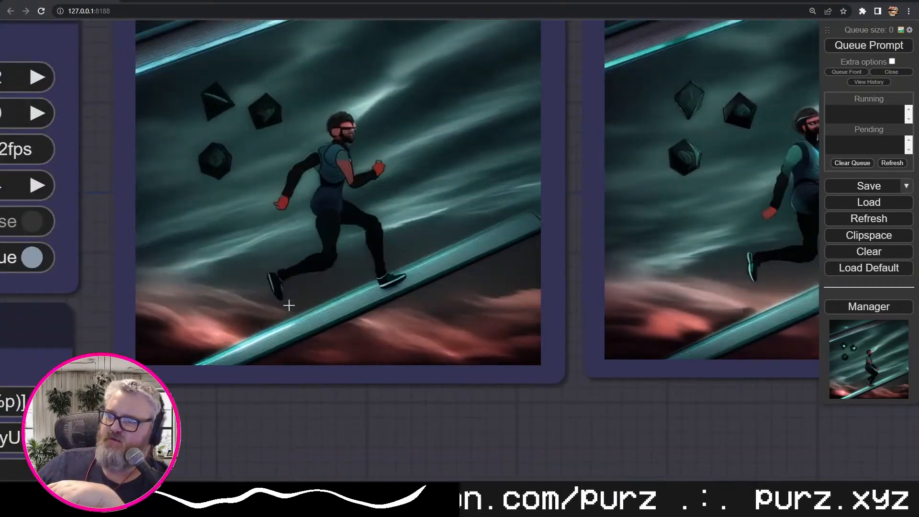
scroll(401, 366, down, 5)
scroll(398, 361, down, 2)
Rewrite the positive prompt as "40 year old man, running up a hill, crystal being chasing him"
drag(134, 420, 615, 373)
scroll(416, 367, up, 4)
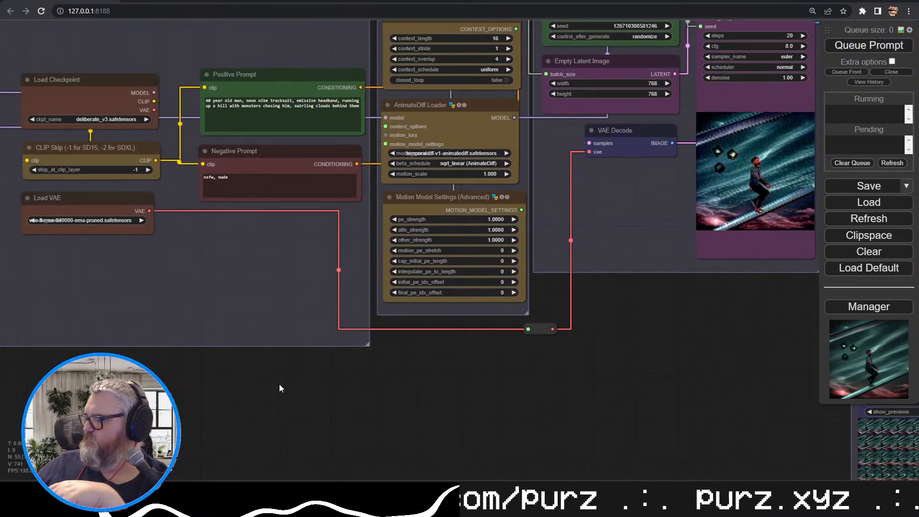
drag(303, 380, 485, 424)
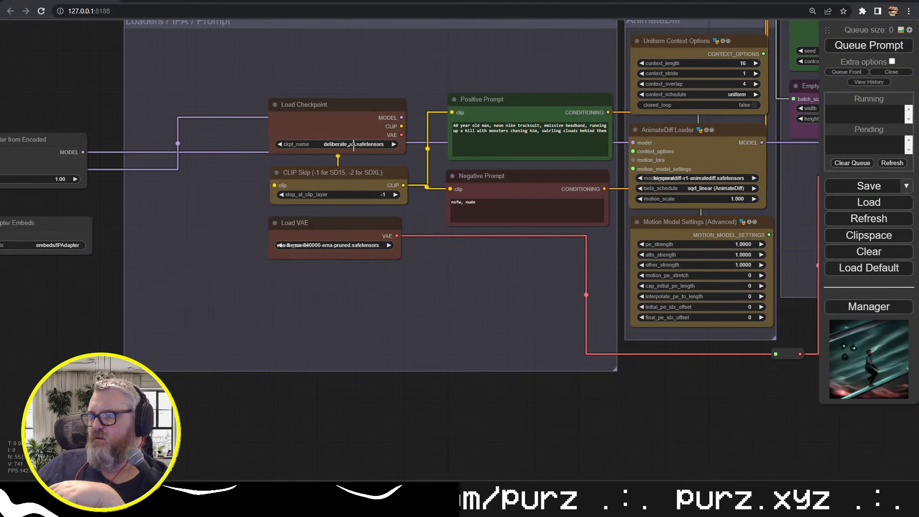
drag(607, 132, 492, 127)
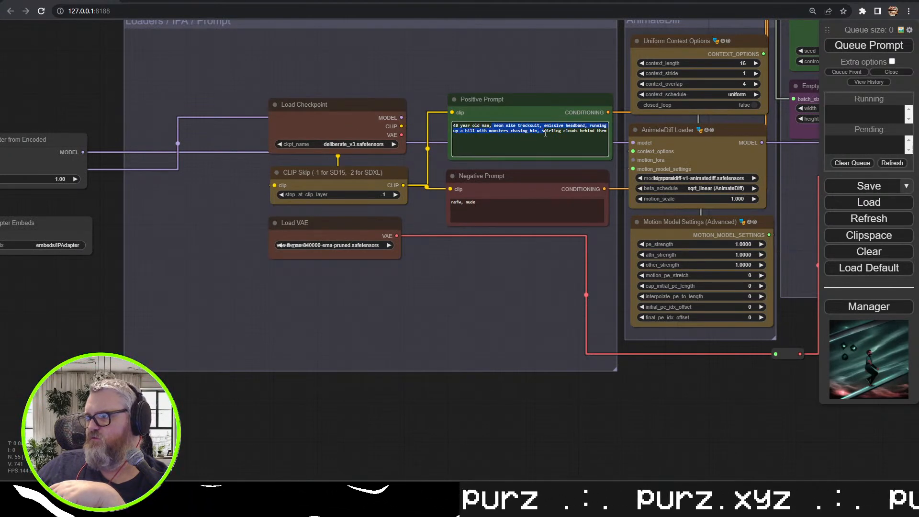
key(BackSpace)
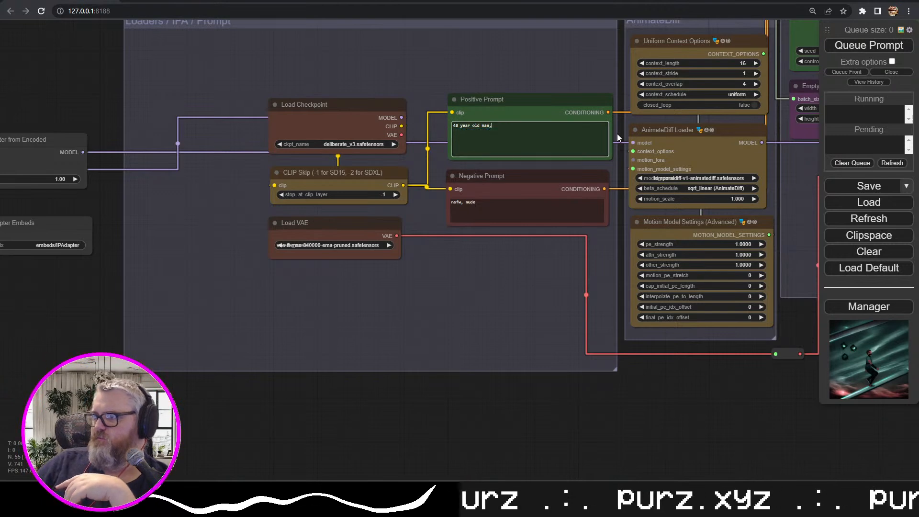
text(, r)
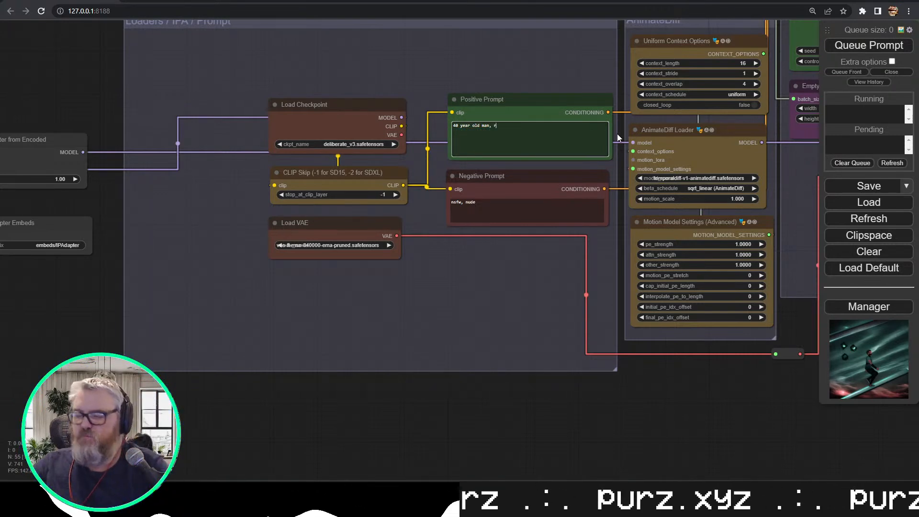
text(unning up a hill,)
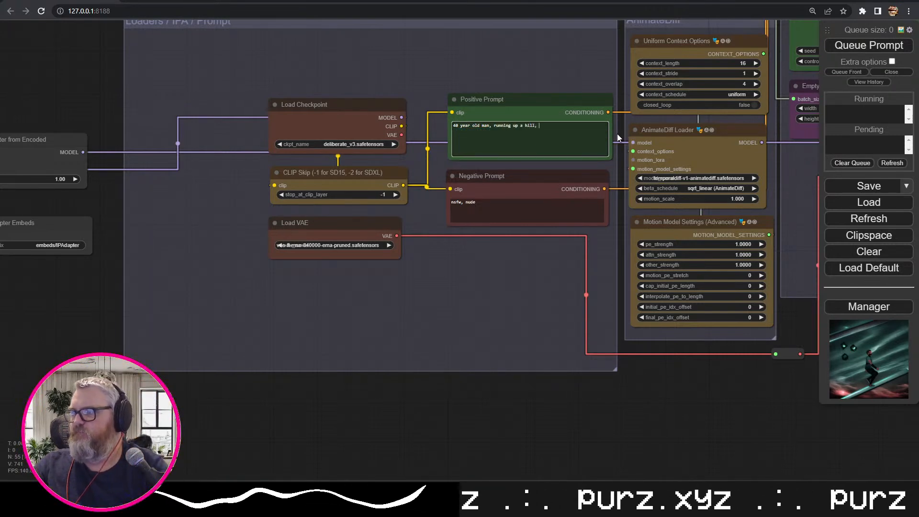
text( crystal )
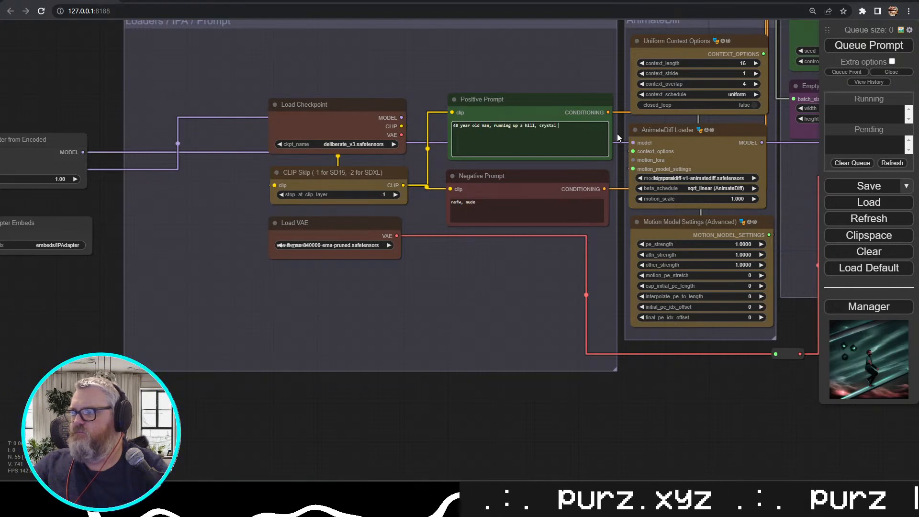
text(being chasing him)
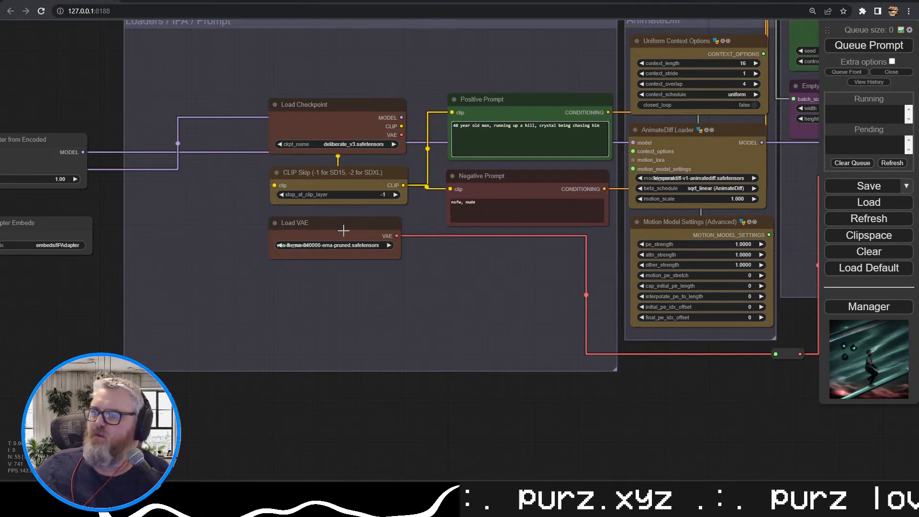
Set the Empty Latent Image's width and height to 512 and queue the new prompt
drag(92, 285, 1, 281)
drag(685, 392, 181, 464)
drag(323, 428, 453, 449)
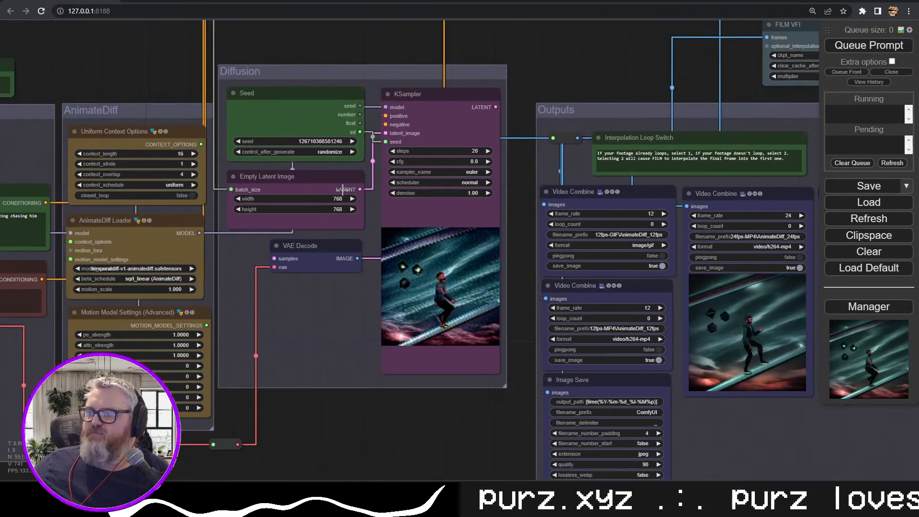
click(340, 200)
text(512)
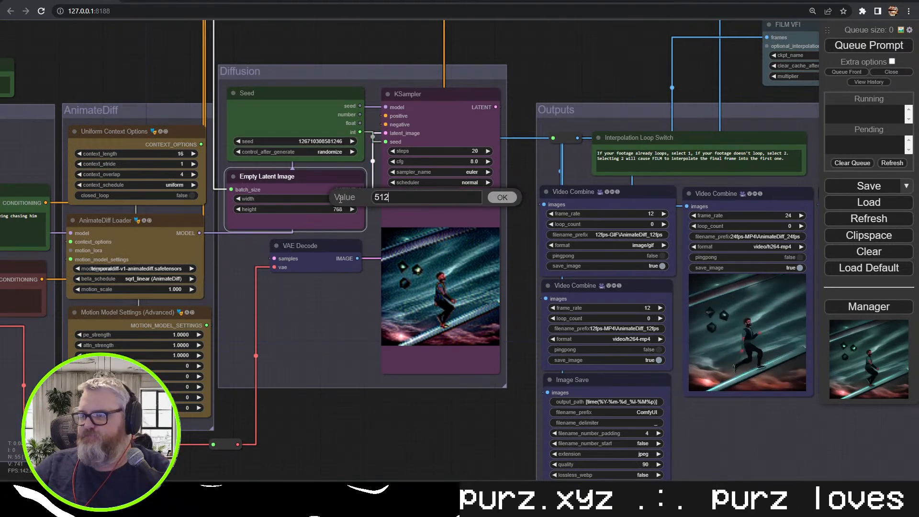
key(Return)
click(340, 210)
text(512)
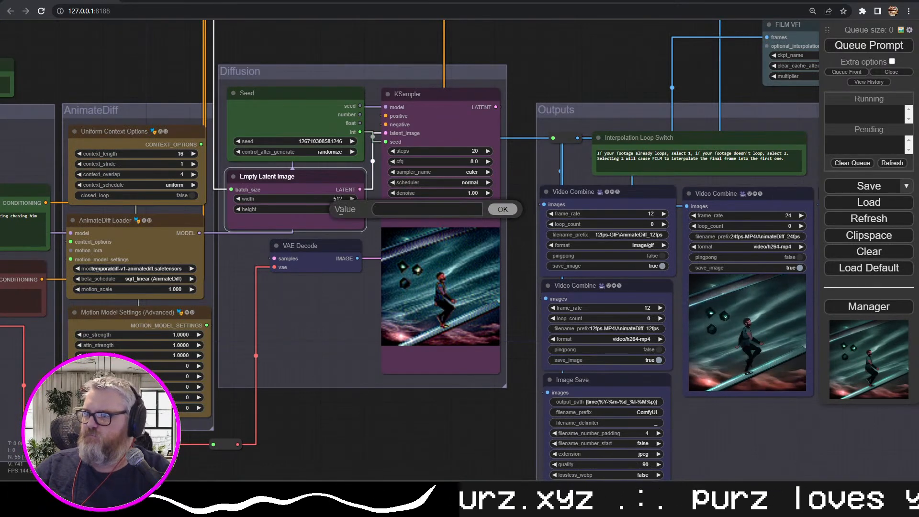
key(Return)
click(875, 46)
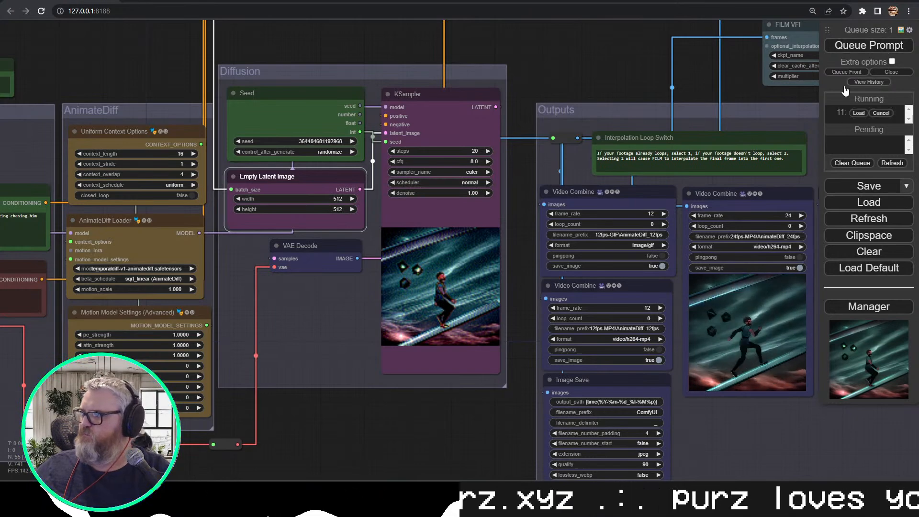
Check the existing 24fps and FILM runner previews in the Outputs group while the prompt is running
scroll(612, 260, down, 10)
scroll(533, 372, up, 9)
drag(516, 375, 269, 376)
scroll(350, 378, up, 2)
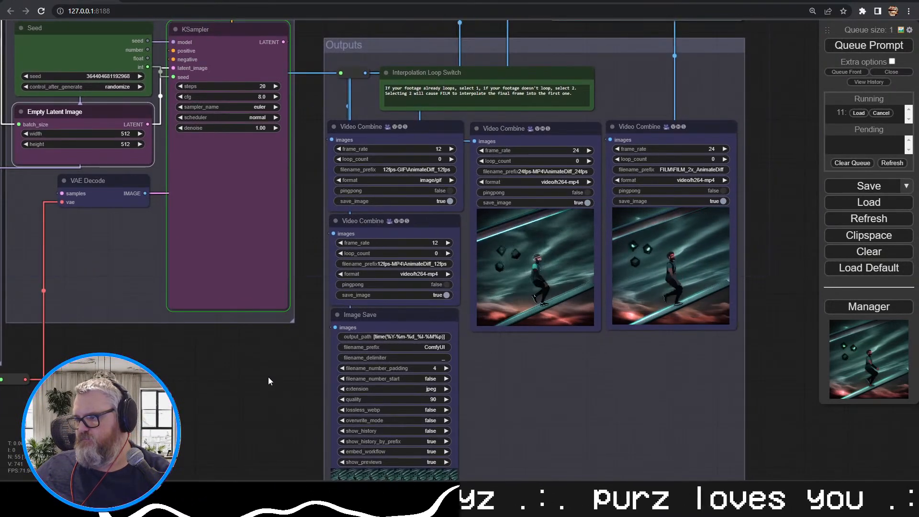
Enlarge a single depth frame and a single OpenPose frame in the ControlNet group's Preview Image nodes
drag(267, 380, 507, 505)
drag(166, 108, 507, 401)
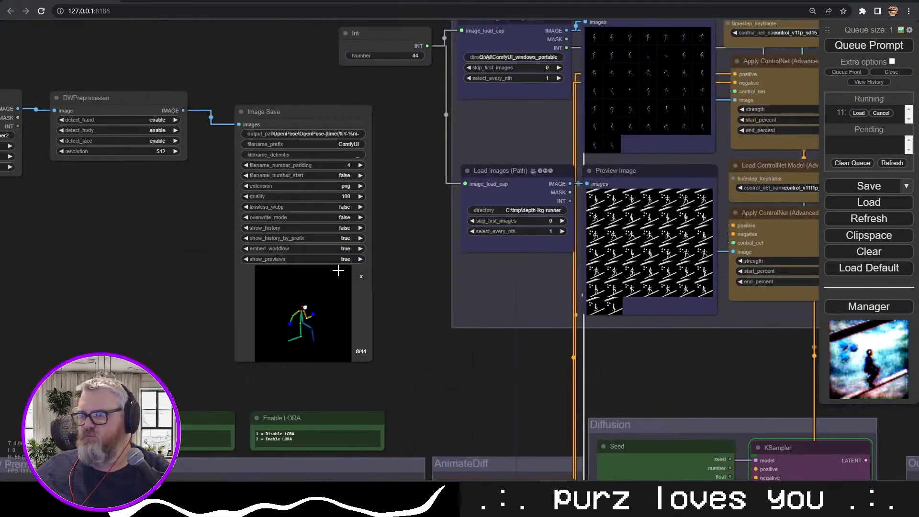
drag(379, 228, 100, 242)
click(314, 213)
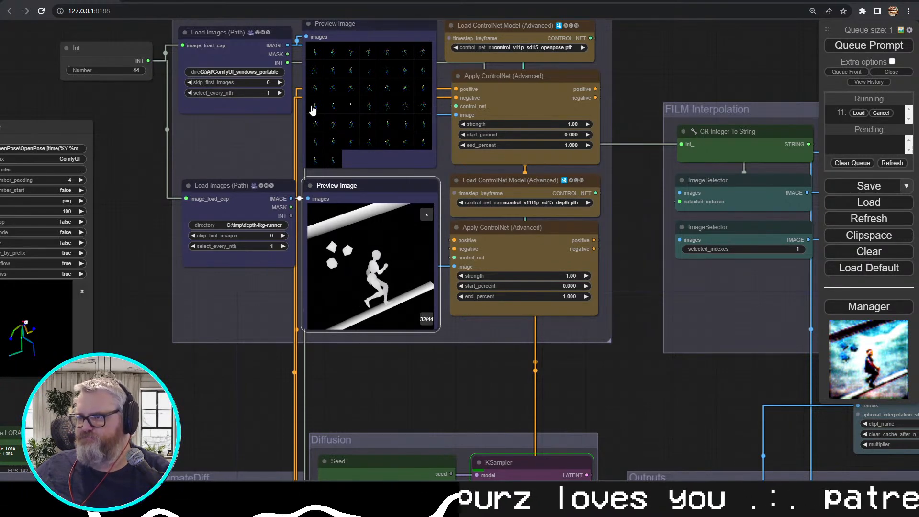
click(320, 58)
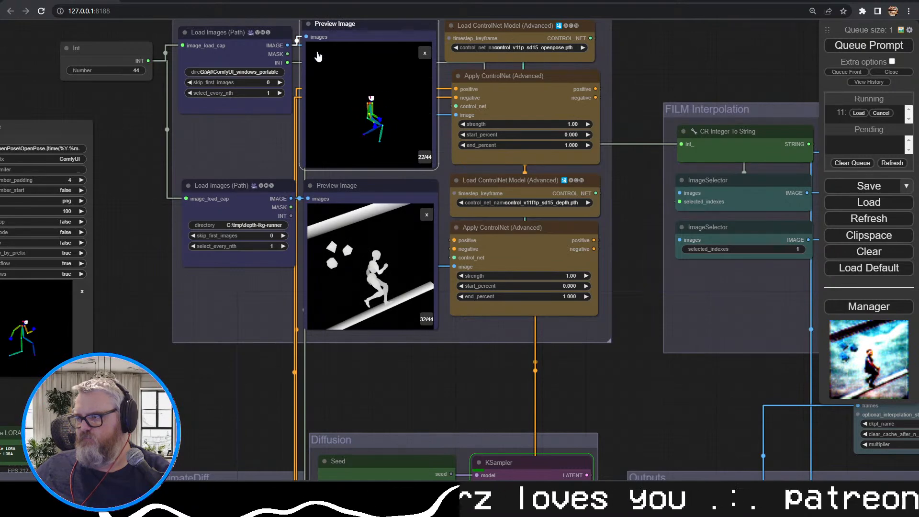
Trace the workflow back from the outputs through the loaders and examine the IPAdapter reference photos up close
drag(643, 408, 183, 163)
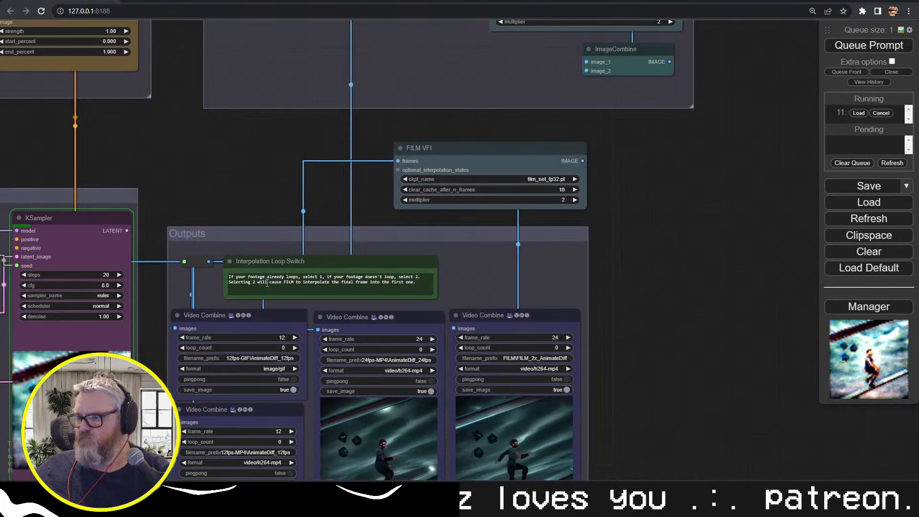
drag(224, 207, 222, 43)
drag(197, 269, 293, 271)
drag(98, 391, 768, 366)
drag(120, 403, 453, 401)
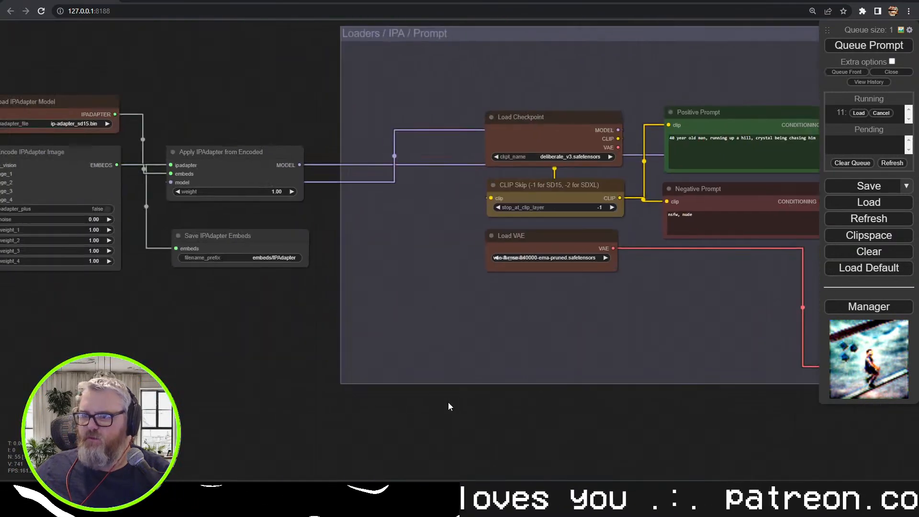
drag(279, 345, 812, 392)
drag(495, 516, 510, 446)
scroll(510, 441, up, 3)
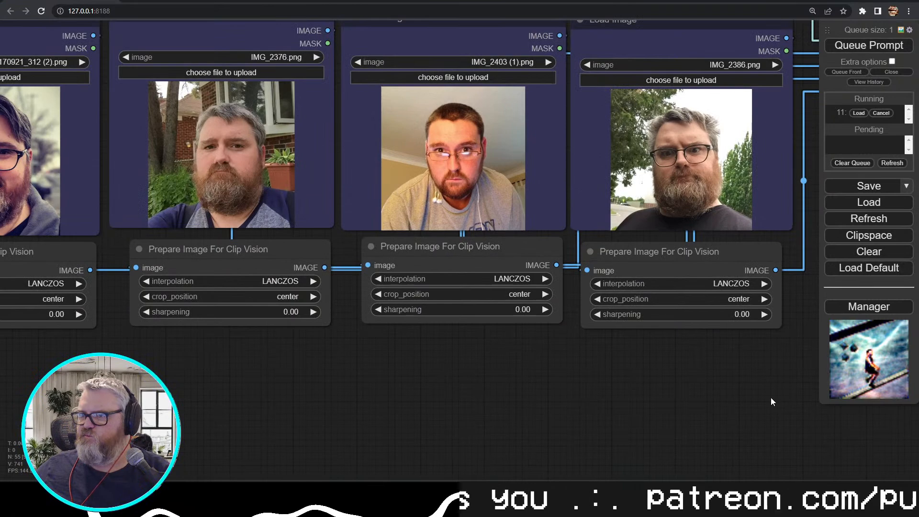
Return to the Outputs group, examine the earlier runner animations and check the KSampler's progress preview
drag(736, 388, 0, 423)
scroll(335, 341, down, 12)
drag(756, 376, 145, 426)
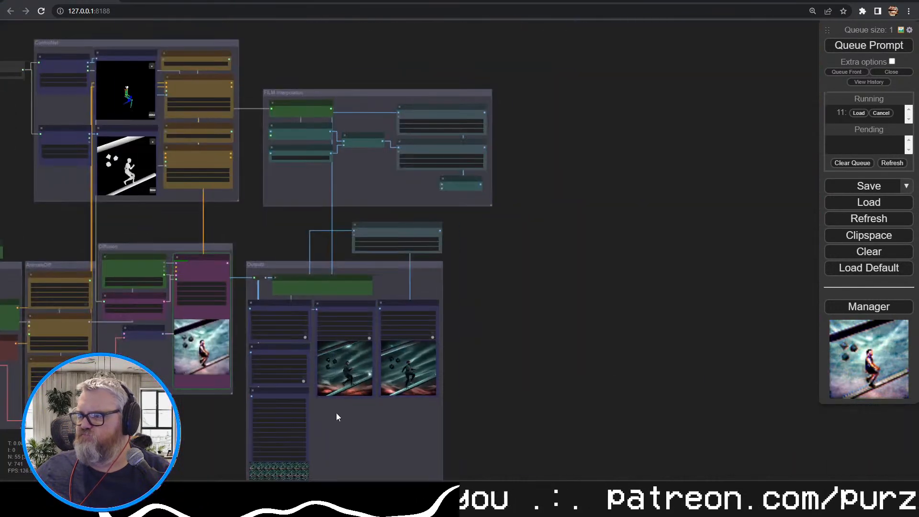
scroll(352, 406, up, 6)
scroll(352, 406, up, 5)
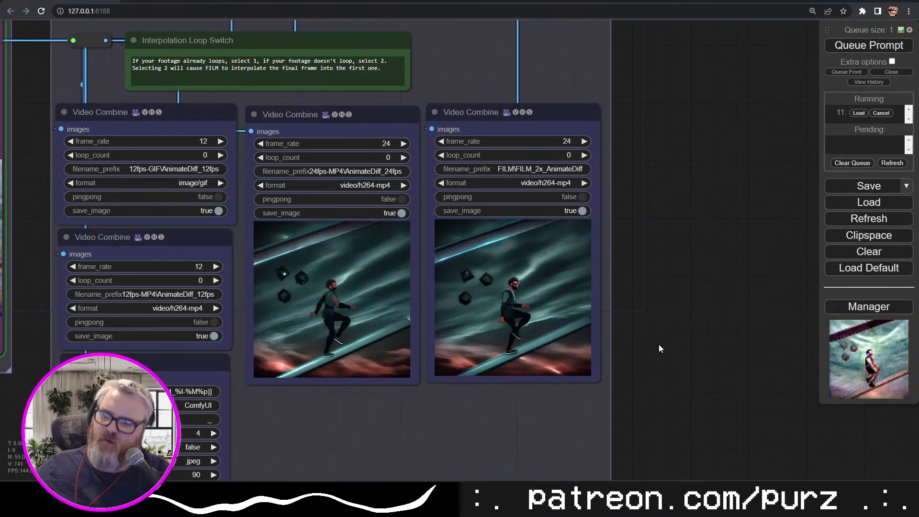
scroll(680, 361, down, 4)
drag(94, 437, 257, 426)
scroll(214, 404, up, 1)
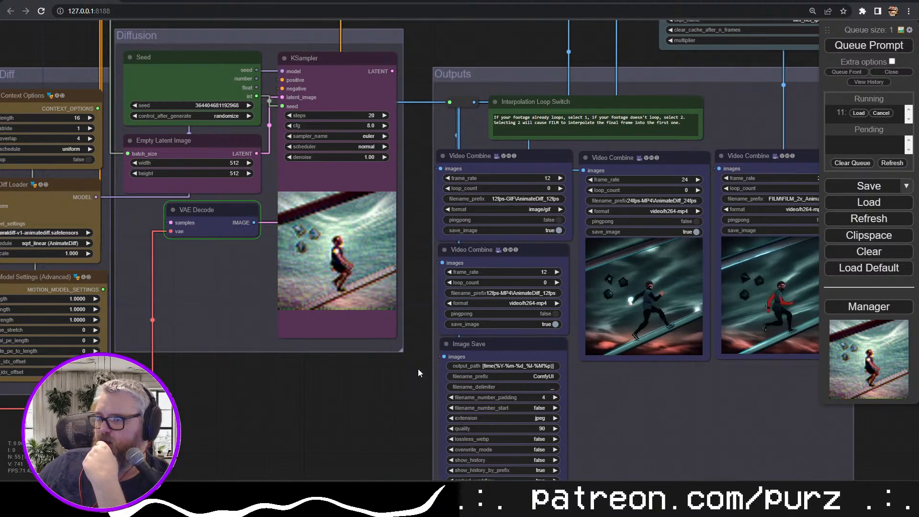
Examine the new crystal-being animation in the 24fps Video Combine up close and compare it with the FILM preview
drag(418, 369, 142, 389)
scroll(228, 388, up, 4)
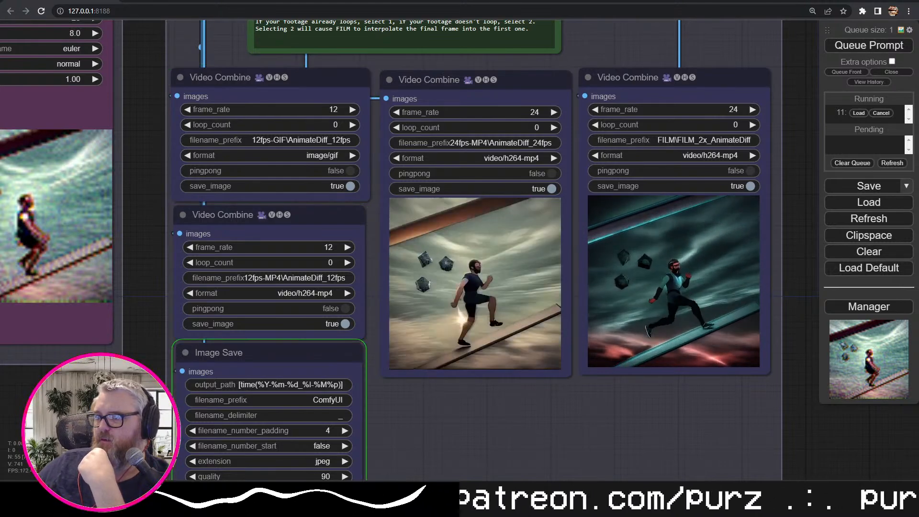
scroll(544, 450, up, 8)
scroll(530, 432, down, 4)
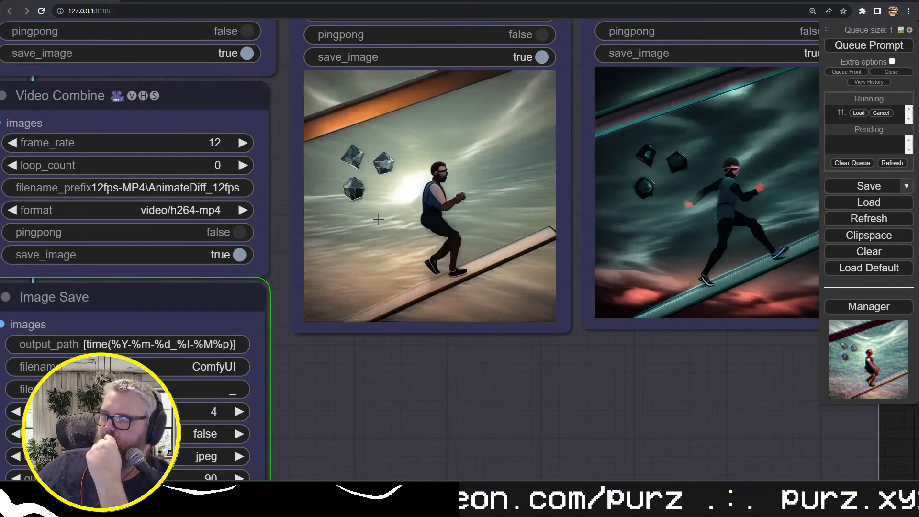
scroll(518, 375, up, 5)
drag(508, 347, 468, 470)
scroll(467, 470, down, 4)
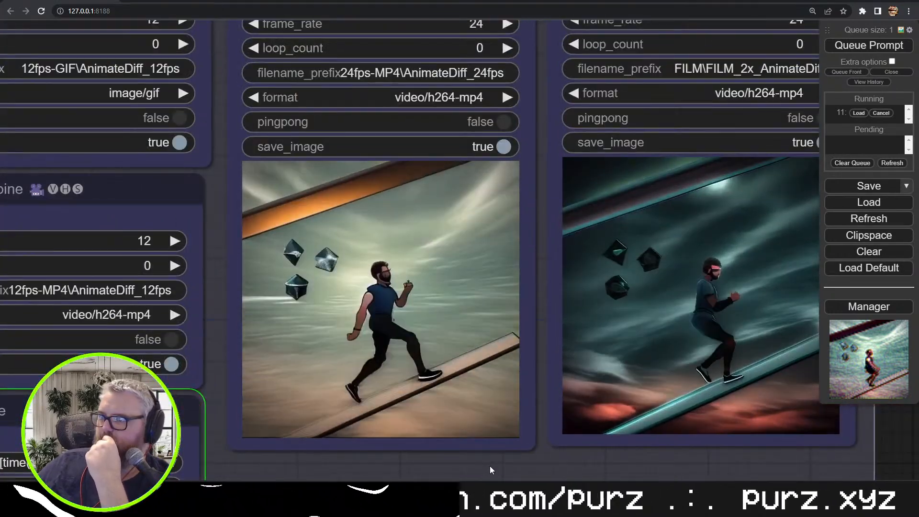
scroll(489, 466, down, 4)
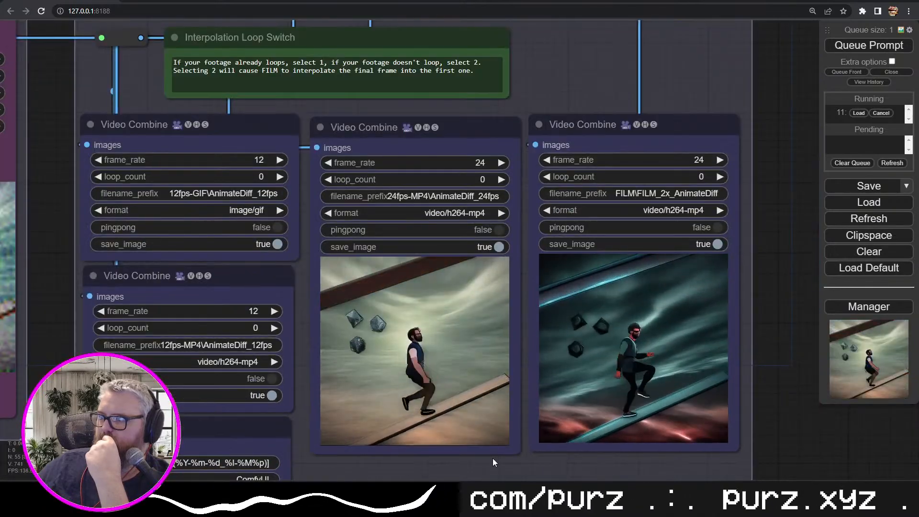
scroll(493, 458, up, 5)
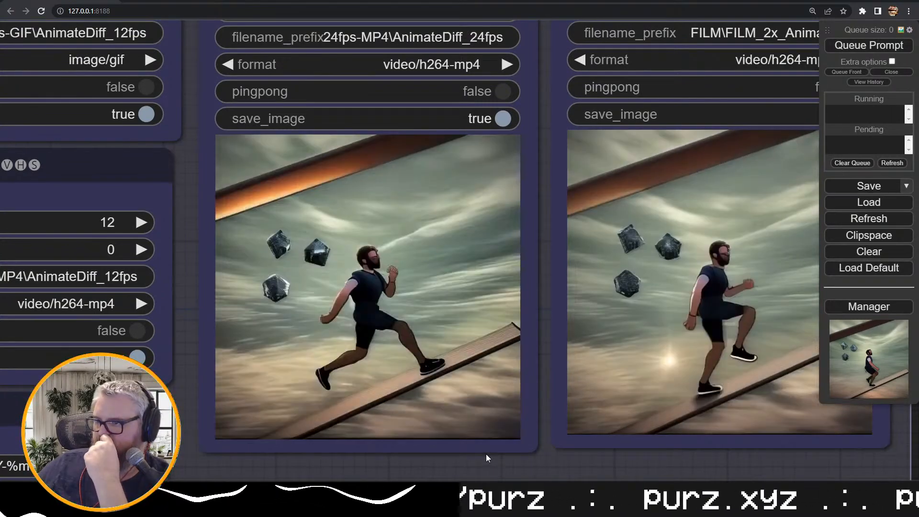
Inspect the finished 24fps and FILM runner animations side by side, looking closely at the FILM version
scroll(486, 455, down, 12)
drag(628, 393, 780, 228)
scroll(685, 291, down, 5)
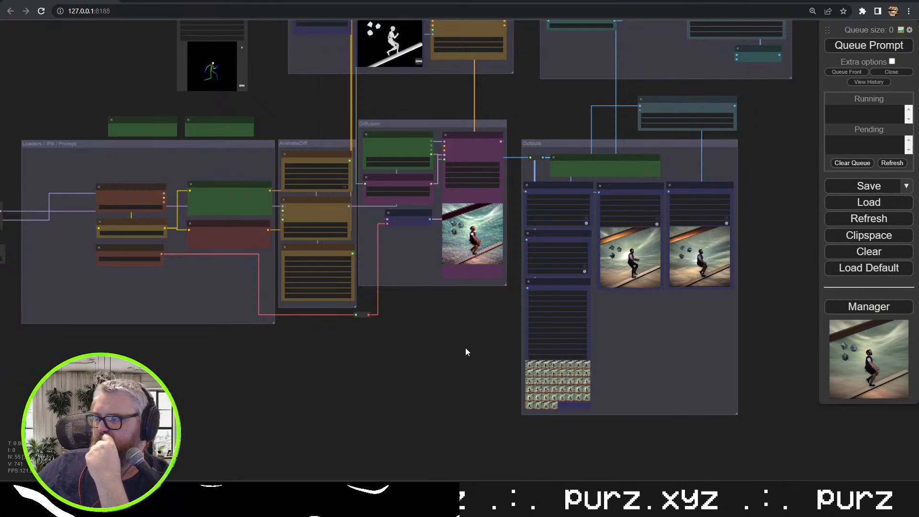
scroll(465, 353, up, 5)
drag(465, 347, 270, 398)
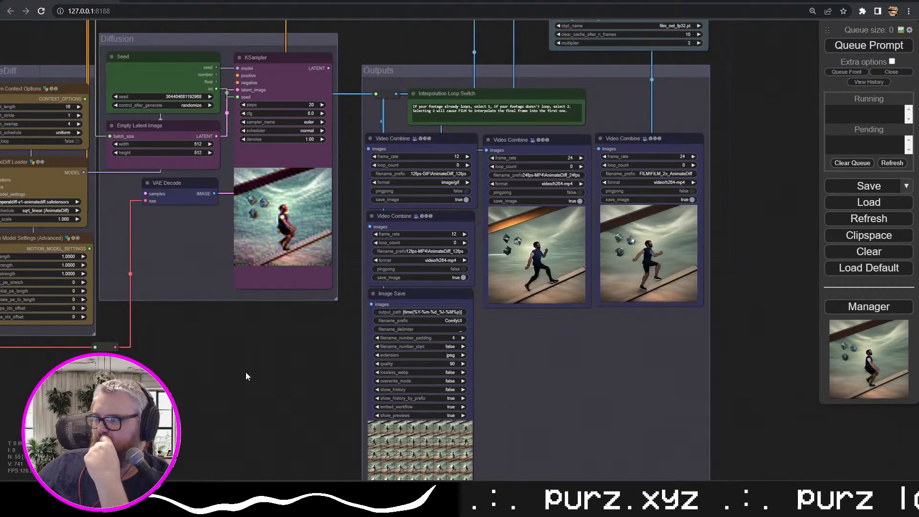
scroll(254, 381, up, 6)
drag(360, 317, 101, 367)
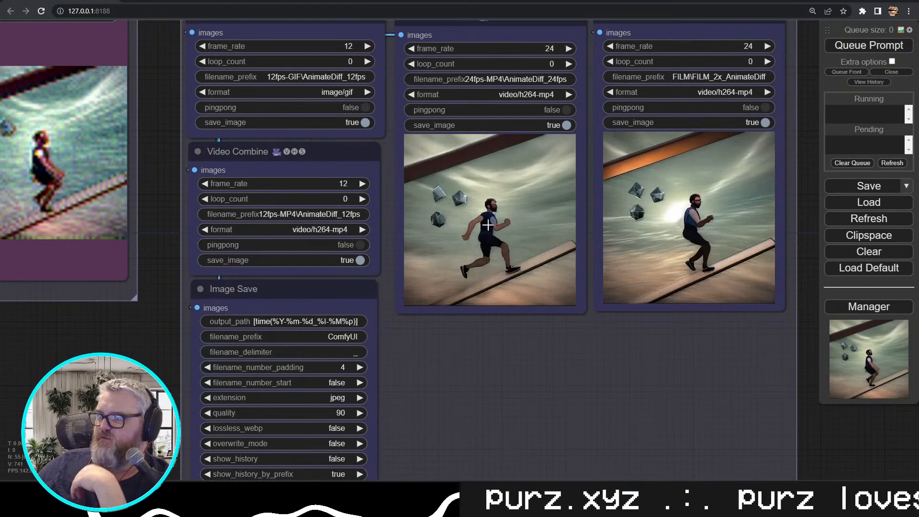
scroll(653, 222, up, 6)
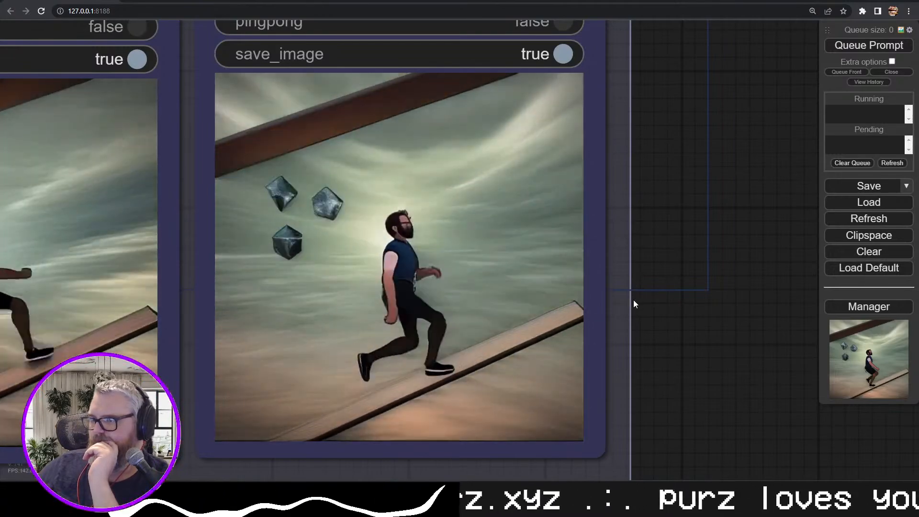
scroll(444, 318, down, 12)
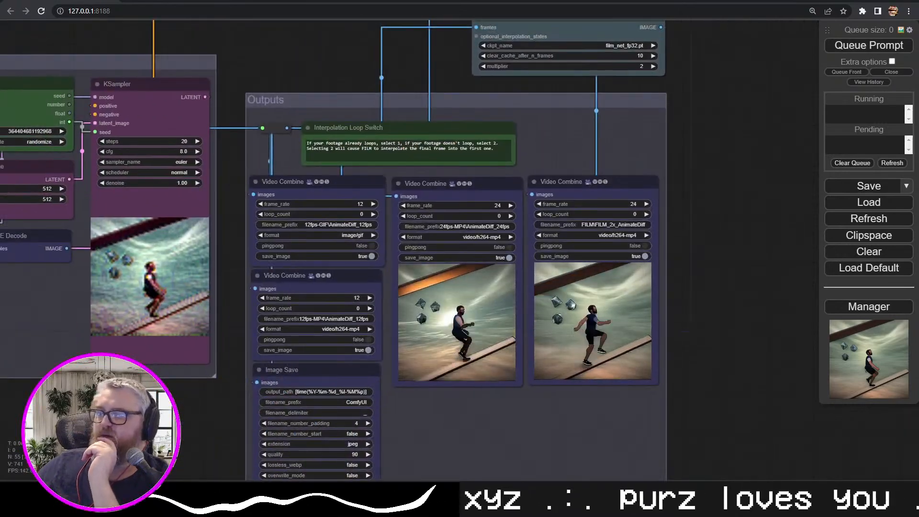
Review the whole workflow, from the loaders, prompts and AnimateDiff settings to the ControlNet and FILM Interpolation groups
scroll(421, 384, down, 5)
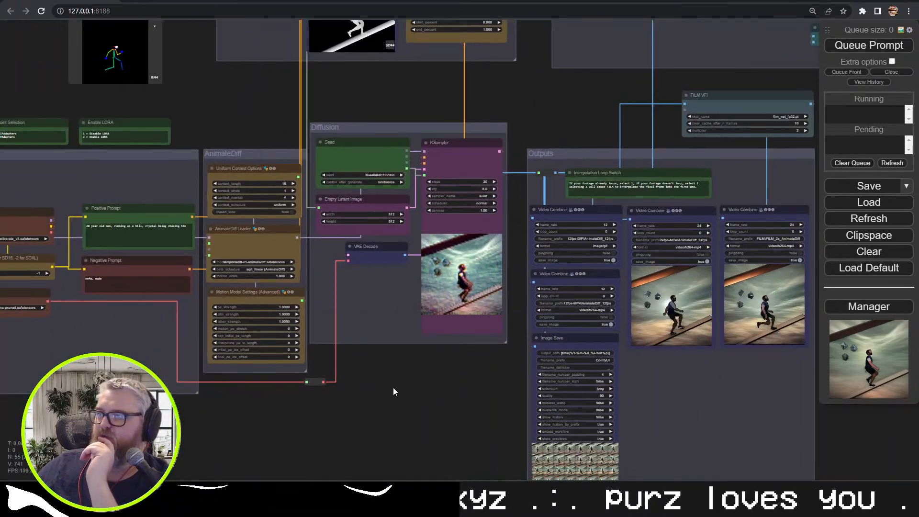
scroll(394, 388, down, 5)
drag(395, 388, 504, 428)
scroll(408, 414, up, 4)
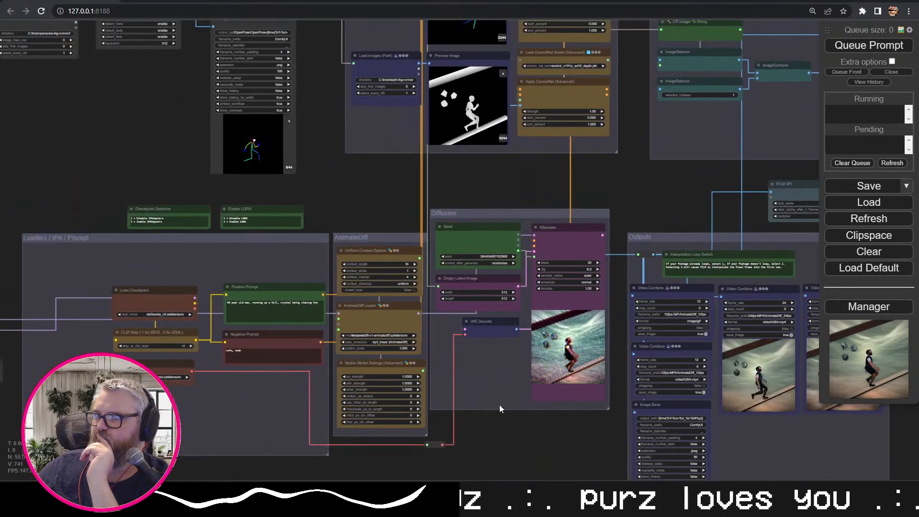
drag(467, 180, 400, 220)
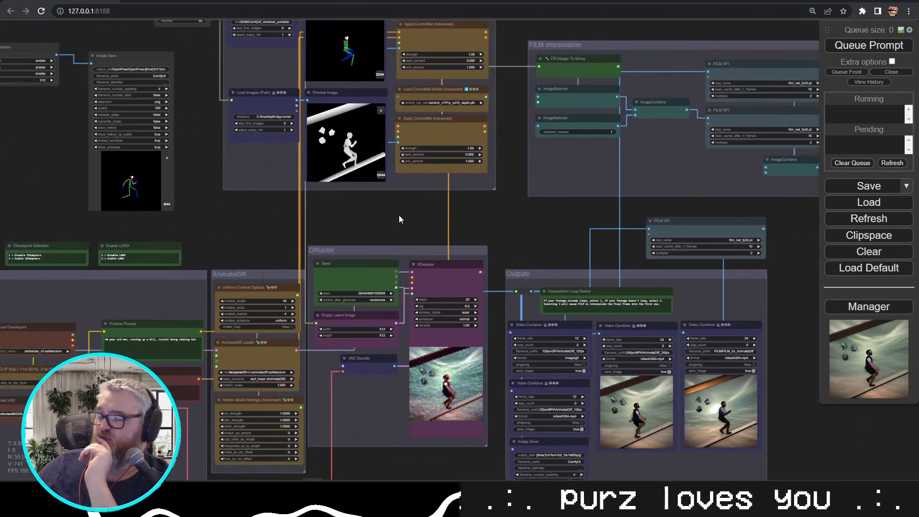
drag(558, 213, 328, 207)
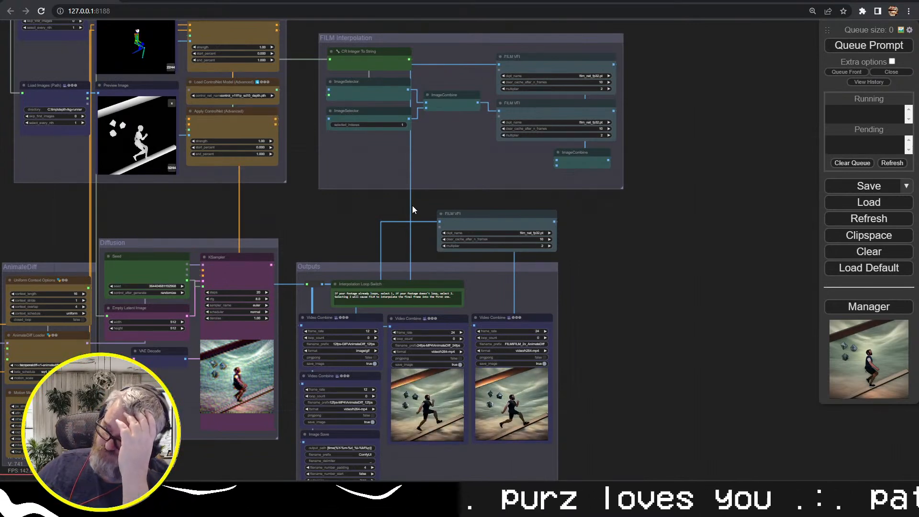
drag(302, 228, 767, 214)
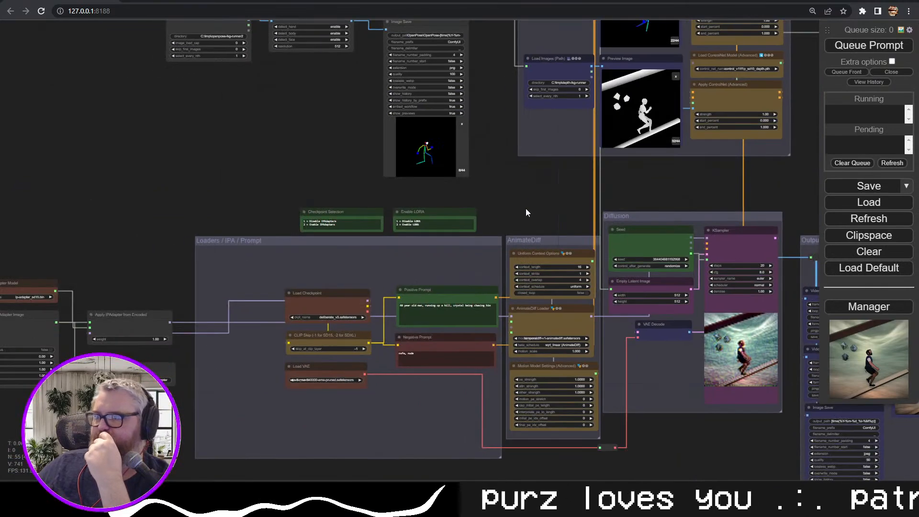
drag(525, 217, 464, 299)
drag(220, 218, 226, 170)
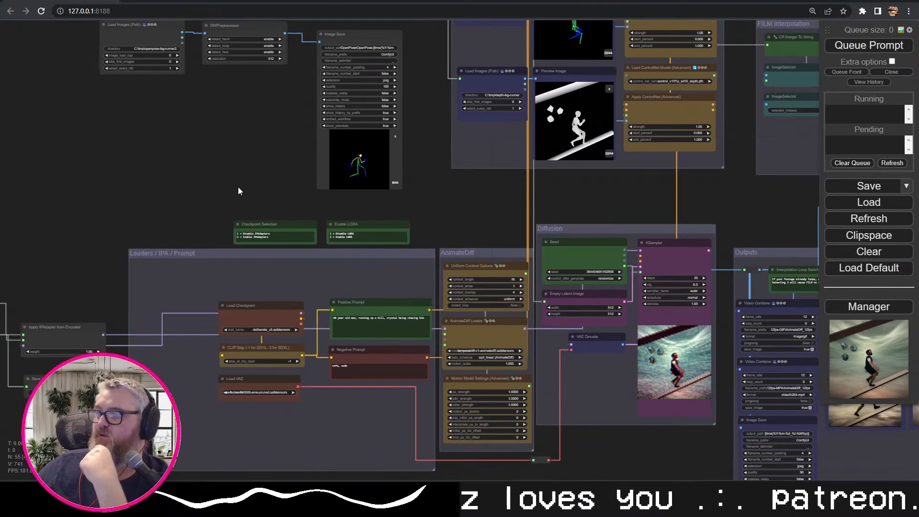
drag(239, 191, 330, 146)
scroll(330, 146, up, 4)
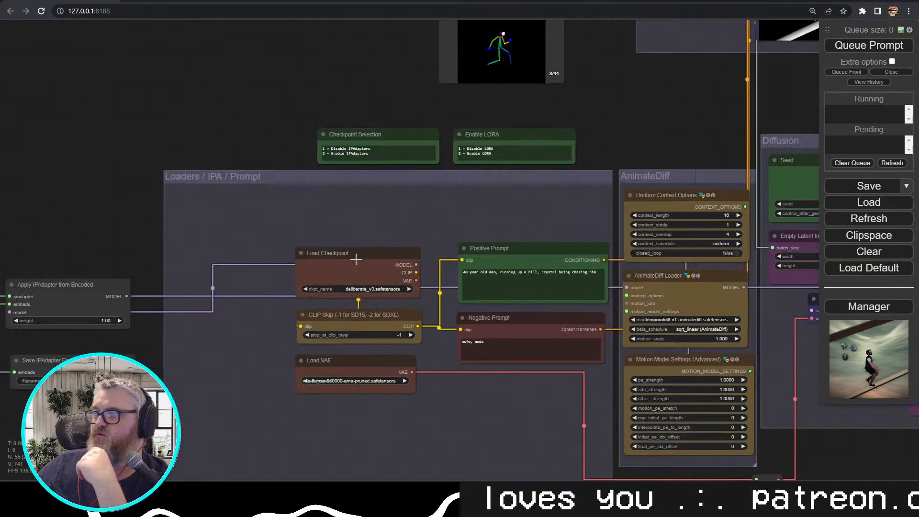
drag(103, 179, 127, 110)
drag(333, 69, 139, 139)
scroll(139, 140, down, 4)
drag(415, 142, 239, 363)
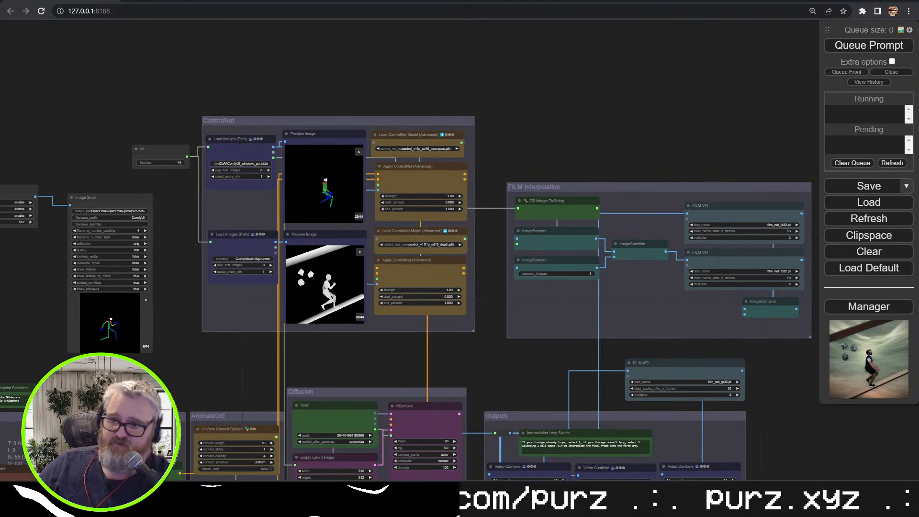
Inspect the Int node that sets the image load cap for both ControlNet image loaders
drag(114, 54, 526, 123)
scroll(431, 161, up, 5)
drag(425, 162, 277, 51)
drag(484, 109, 294, 91)
mouse_move(316, 129)
mouse_down()
mouse_move(323, 121)
mouse_move(316, 131)
mouse_up()
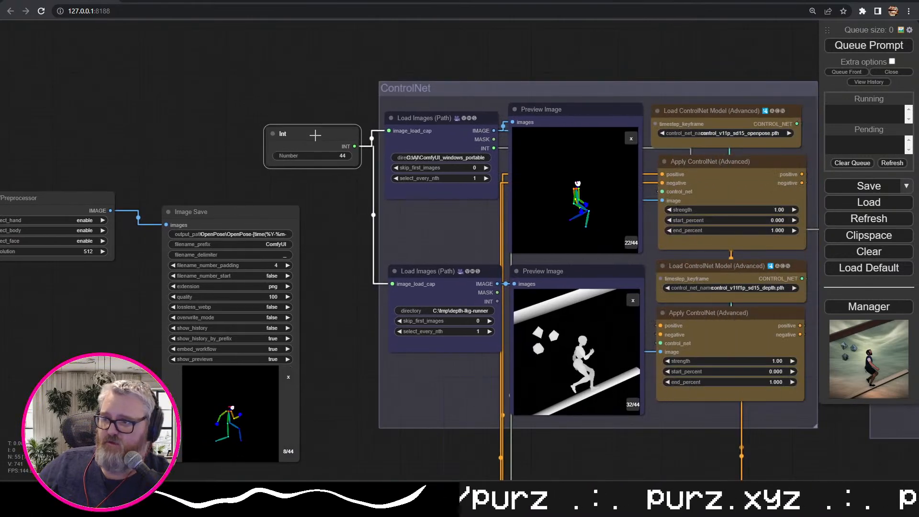
click(331, 74)
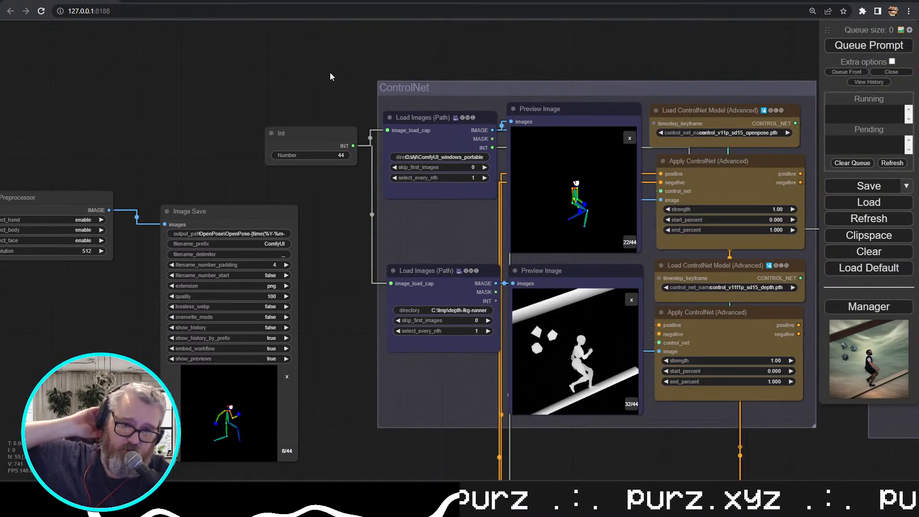